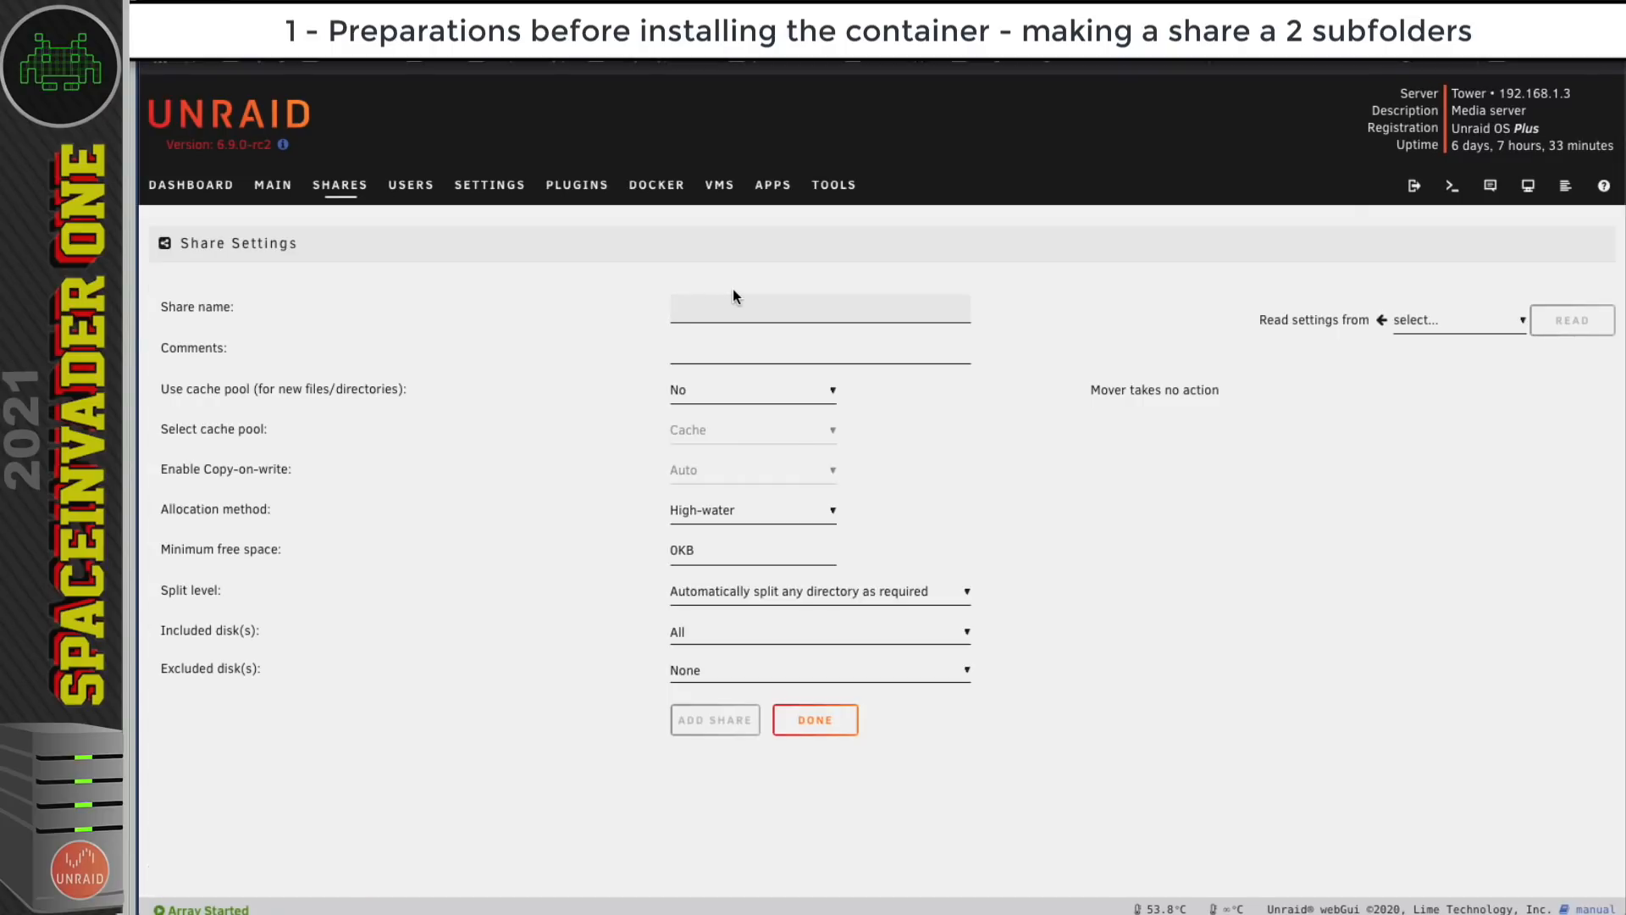
Step: Add a share named 'guacamole' with Use cache pool set to Yes
{"action": "type", "text": "guacamole"}
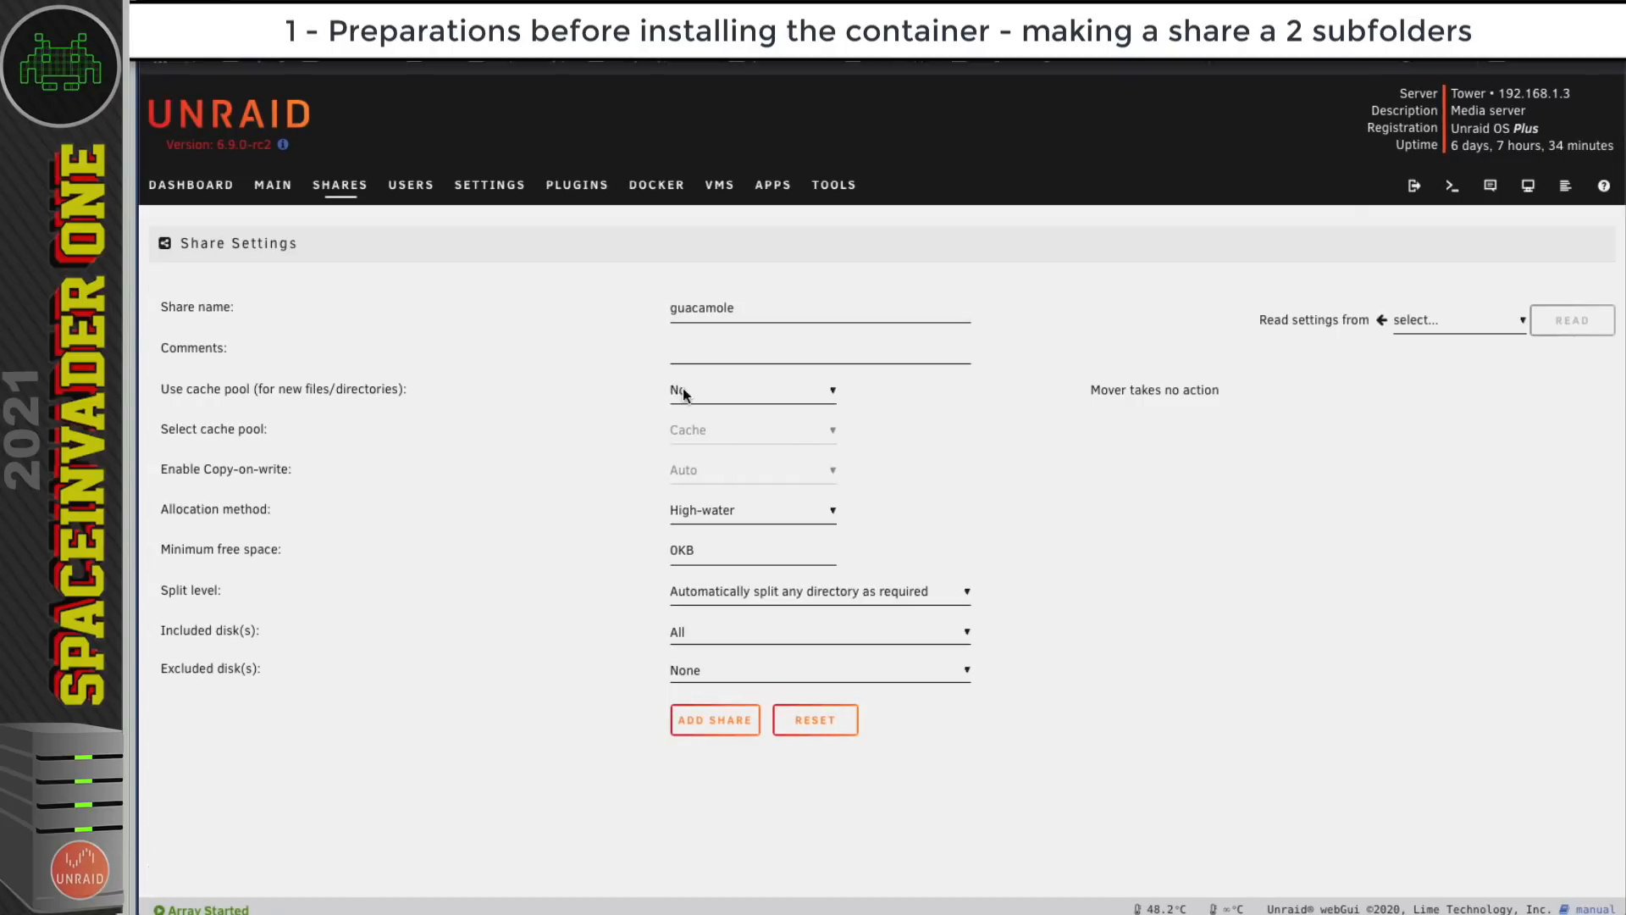
{"action": "left_click", "coordinate": [682, 389]}
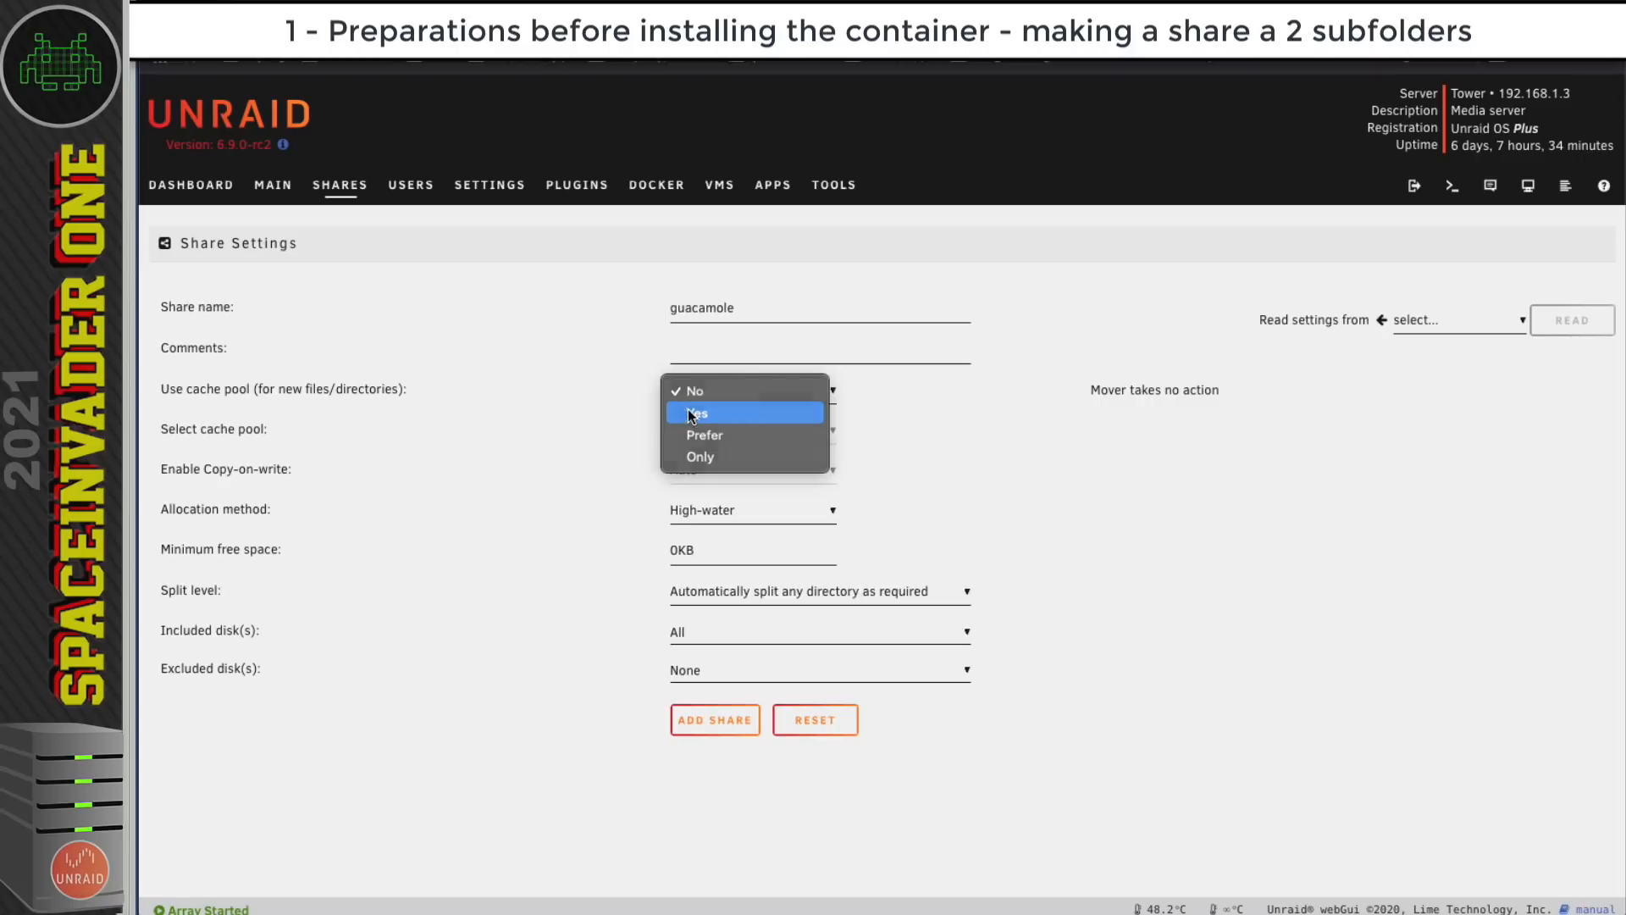
{"action": "left_click", "coordinate": [690, 412]}
{"action": "left_click", "coordinate": [709, 721]}
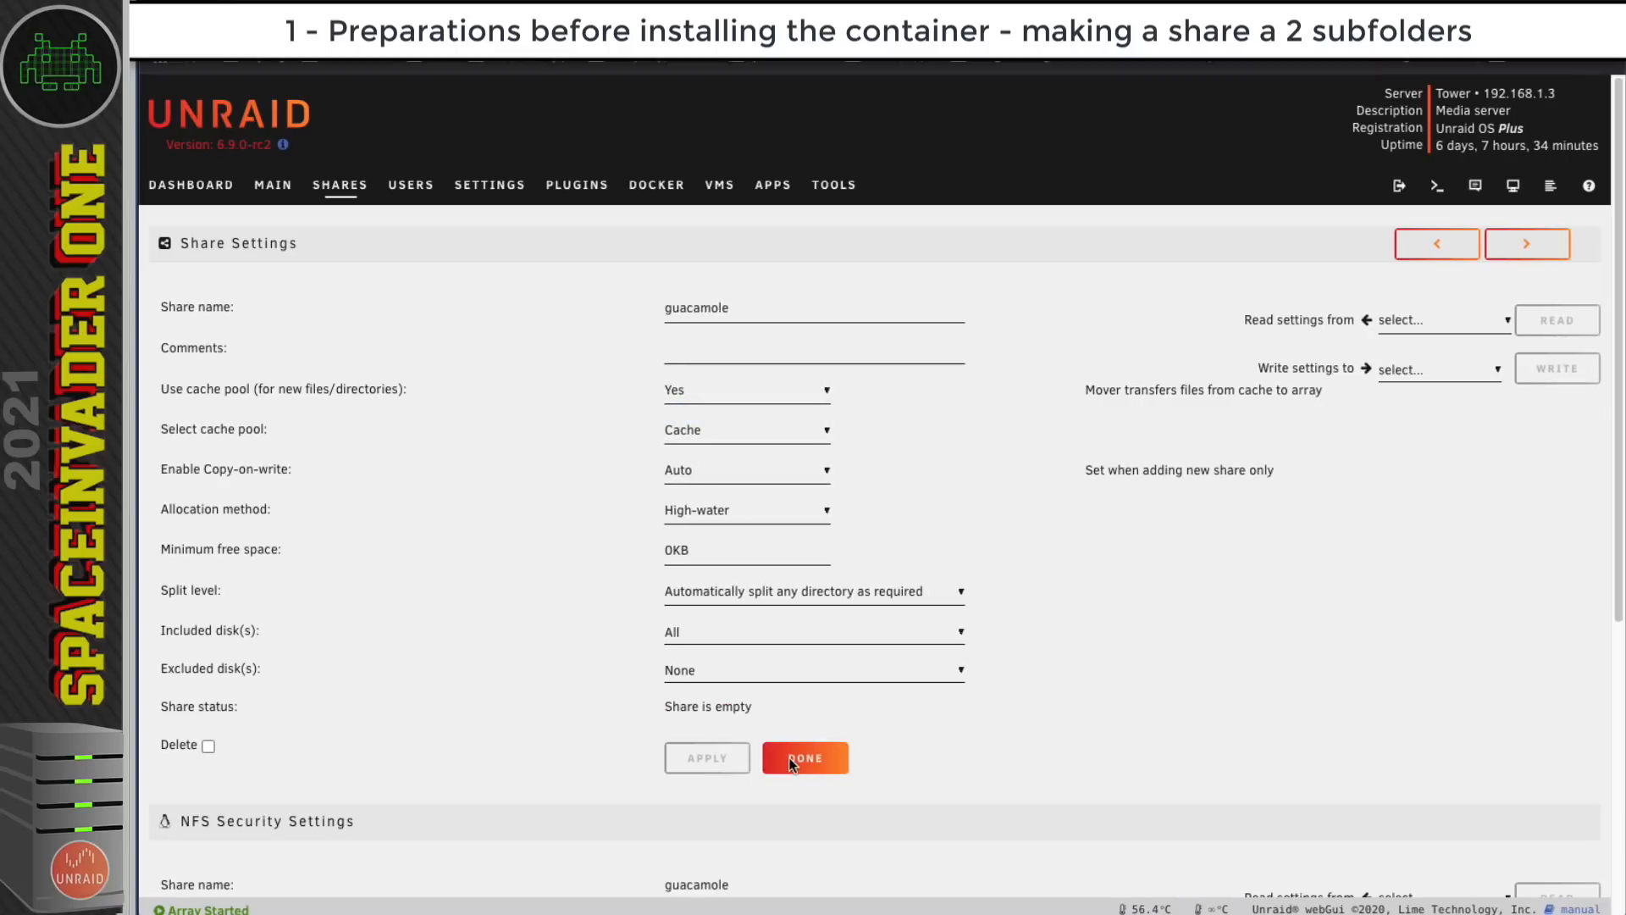
{"action": "left_click", "coordinate": [790, 757]}
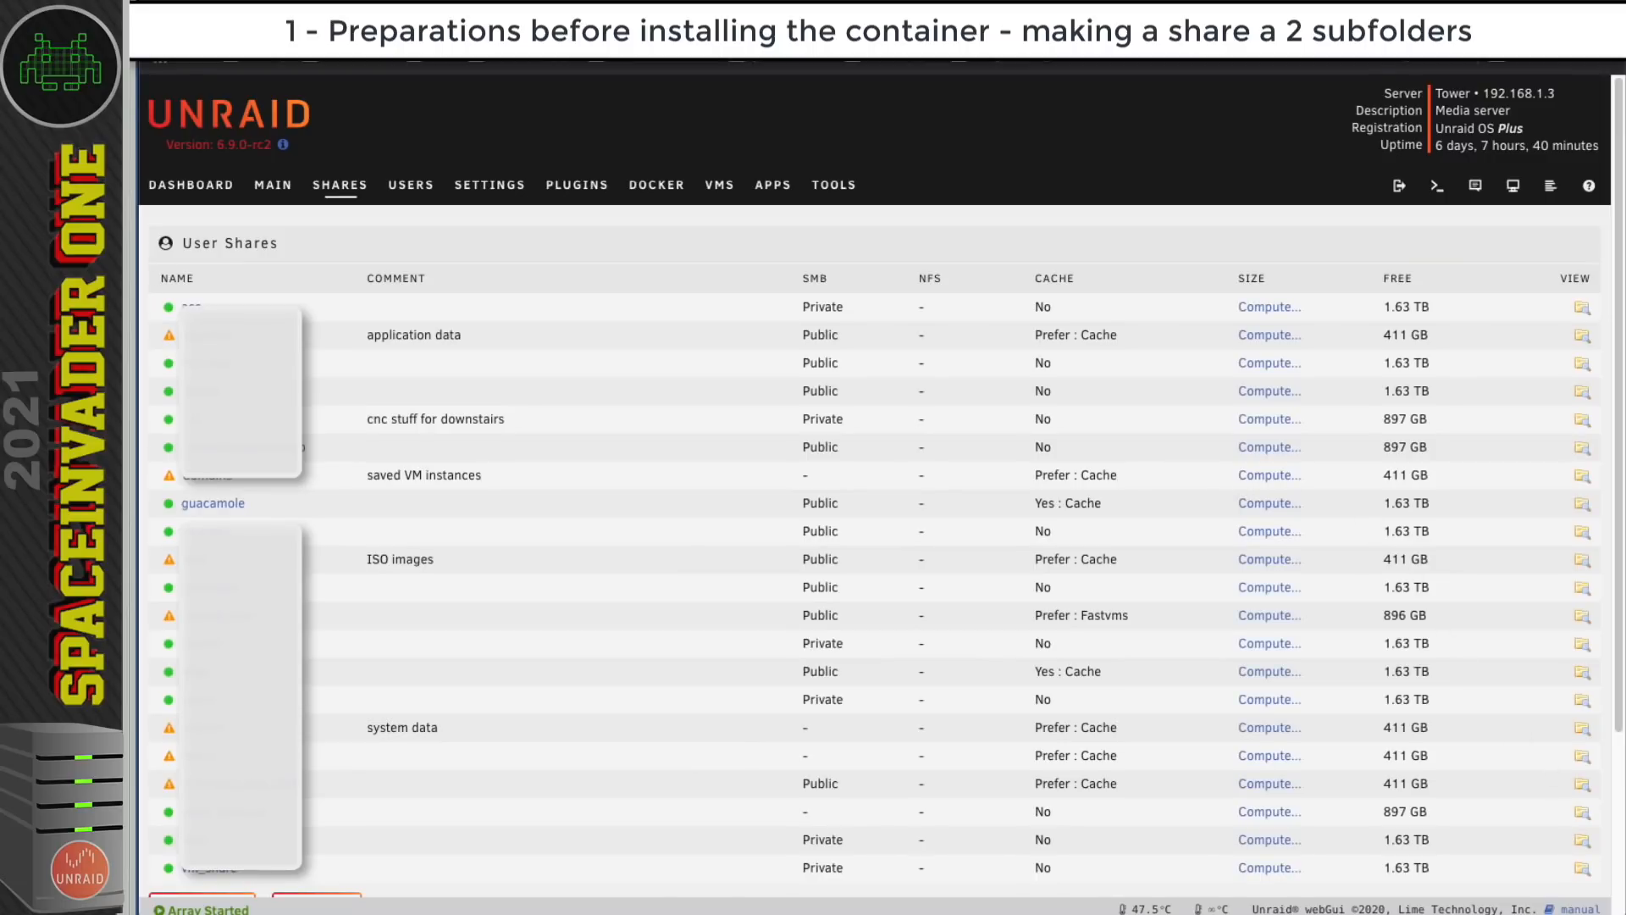
Step: Create folders 'rdp shares' and 'screen recording' in the guacamole share, then close the window
{"action": "left_click", "coordinate": [1619, 813]}
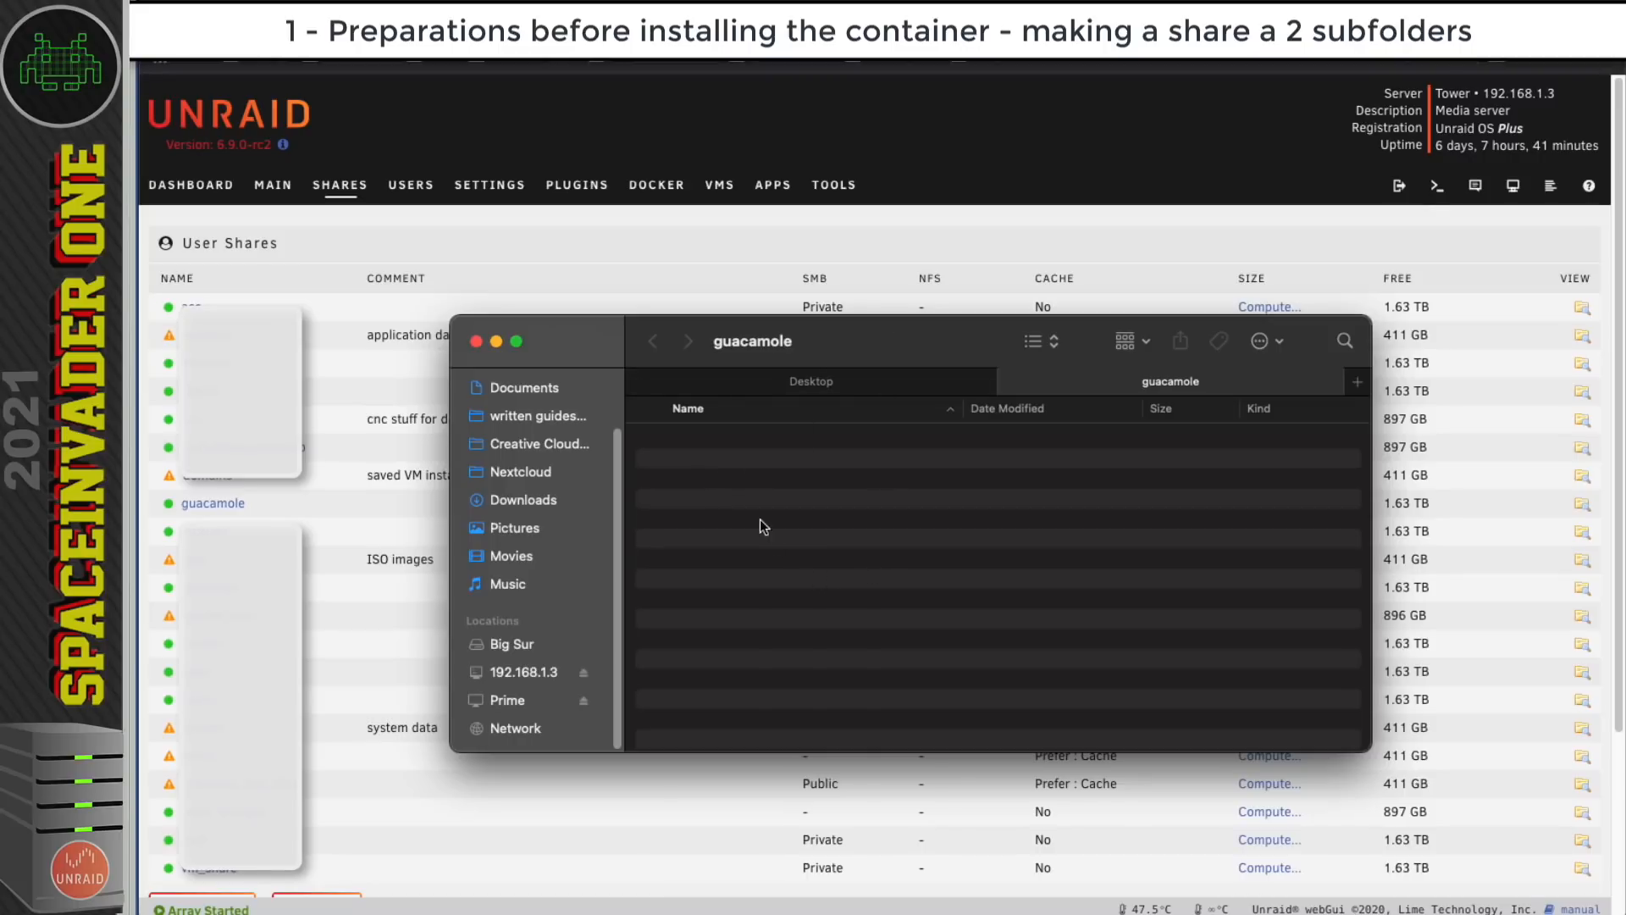
{"action": "right_click", "coordinate": [688, 473]}
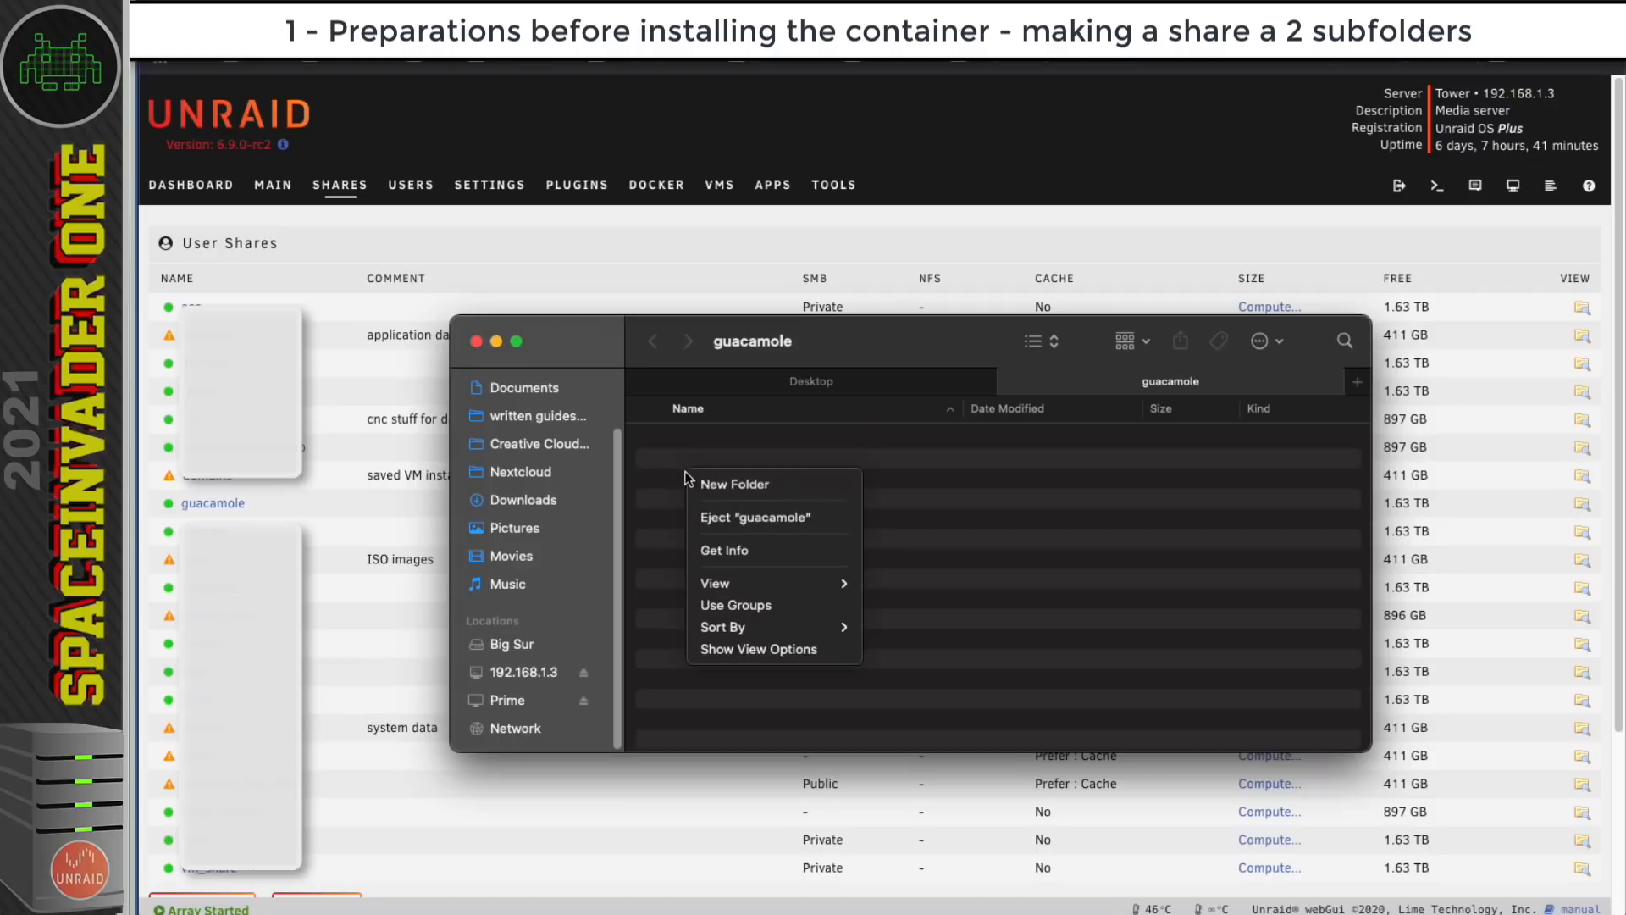
{"action": "left_click", "coordinate": [696, 481]}
{"action": "type", "text": "r"}
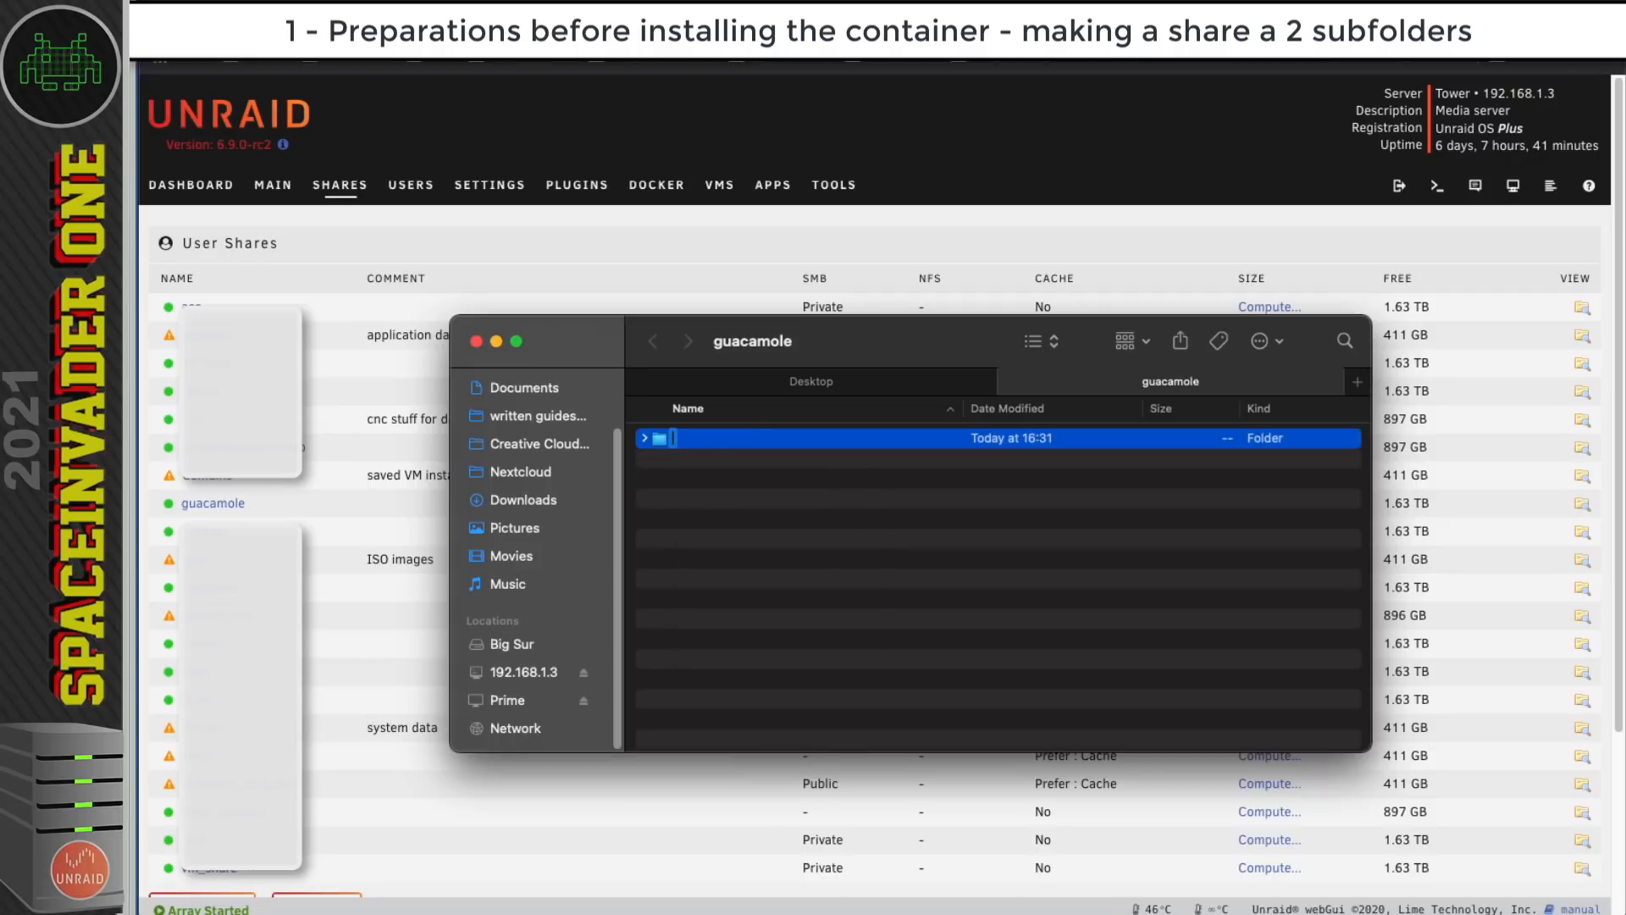
{"action": "type", "text": "dp shares"}
{"action": "key", "text": "Return"}
{"action": "right_click", "coordinate": [663, 483]}
{"action": "left_click", "coordinate": [673, 495]}
{"action": "type", "text": "screen recording"}
{"action": "key", "text": "Return"}
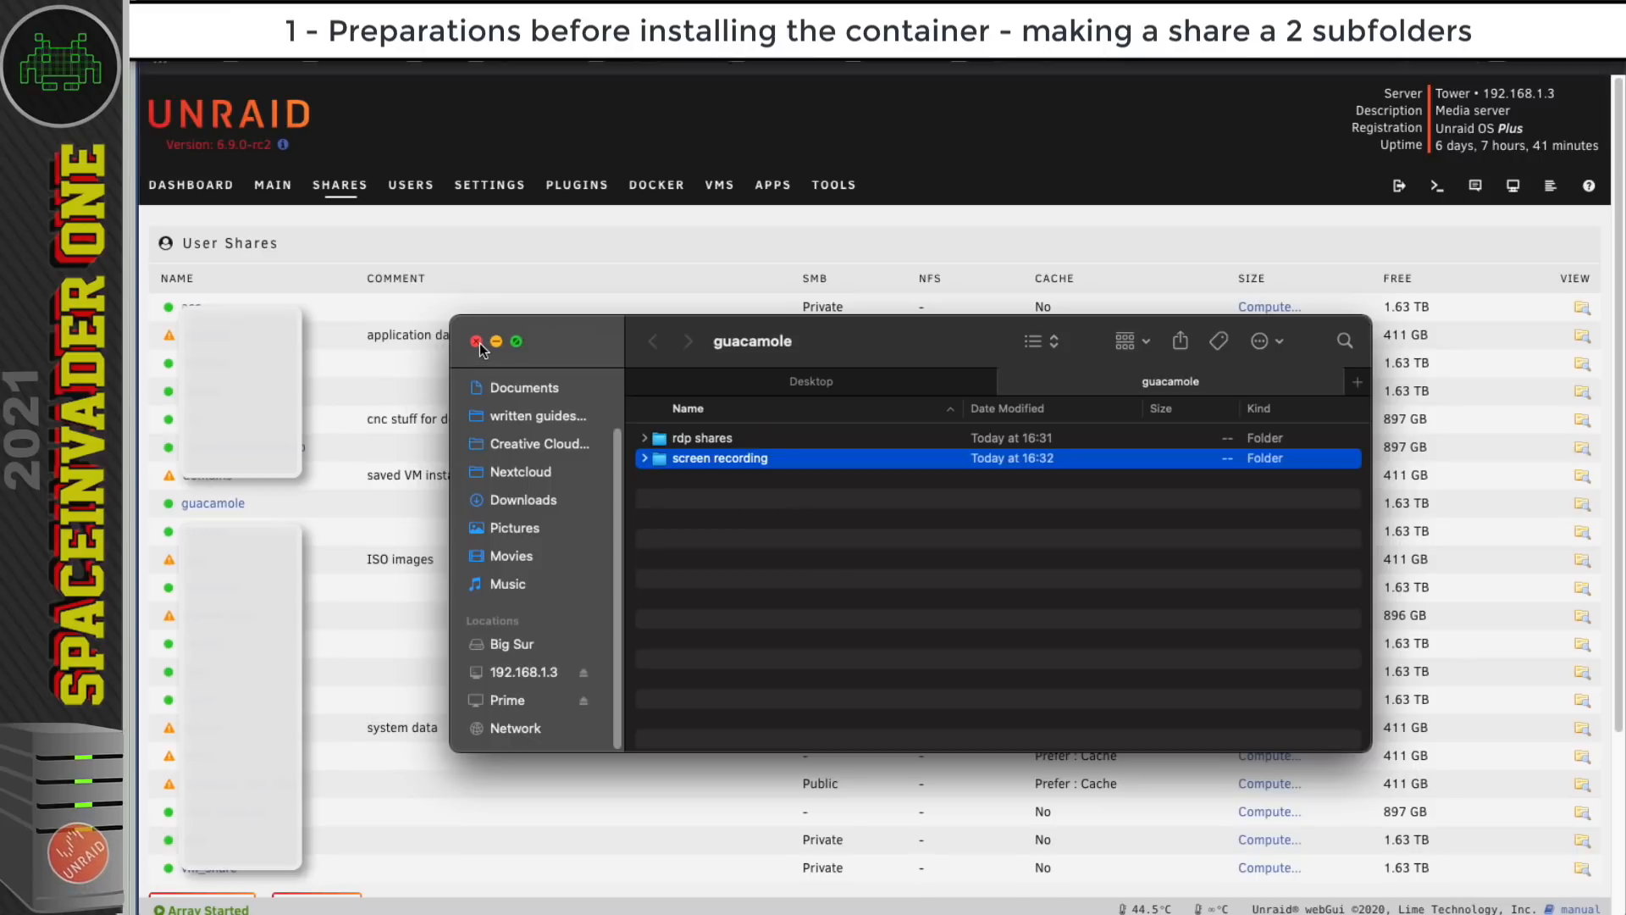
{"action": "left_click", "coordinate": [477, 341]}
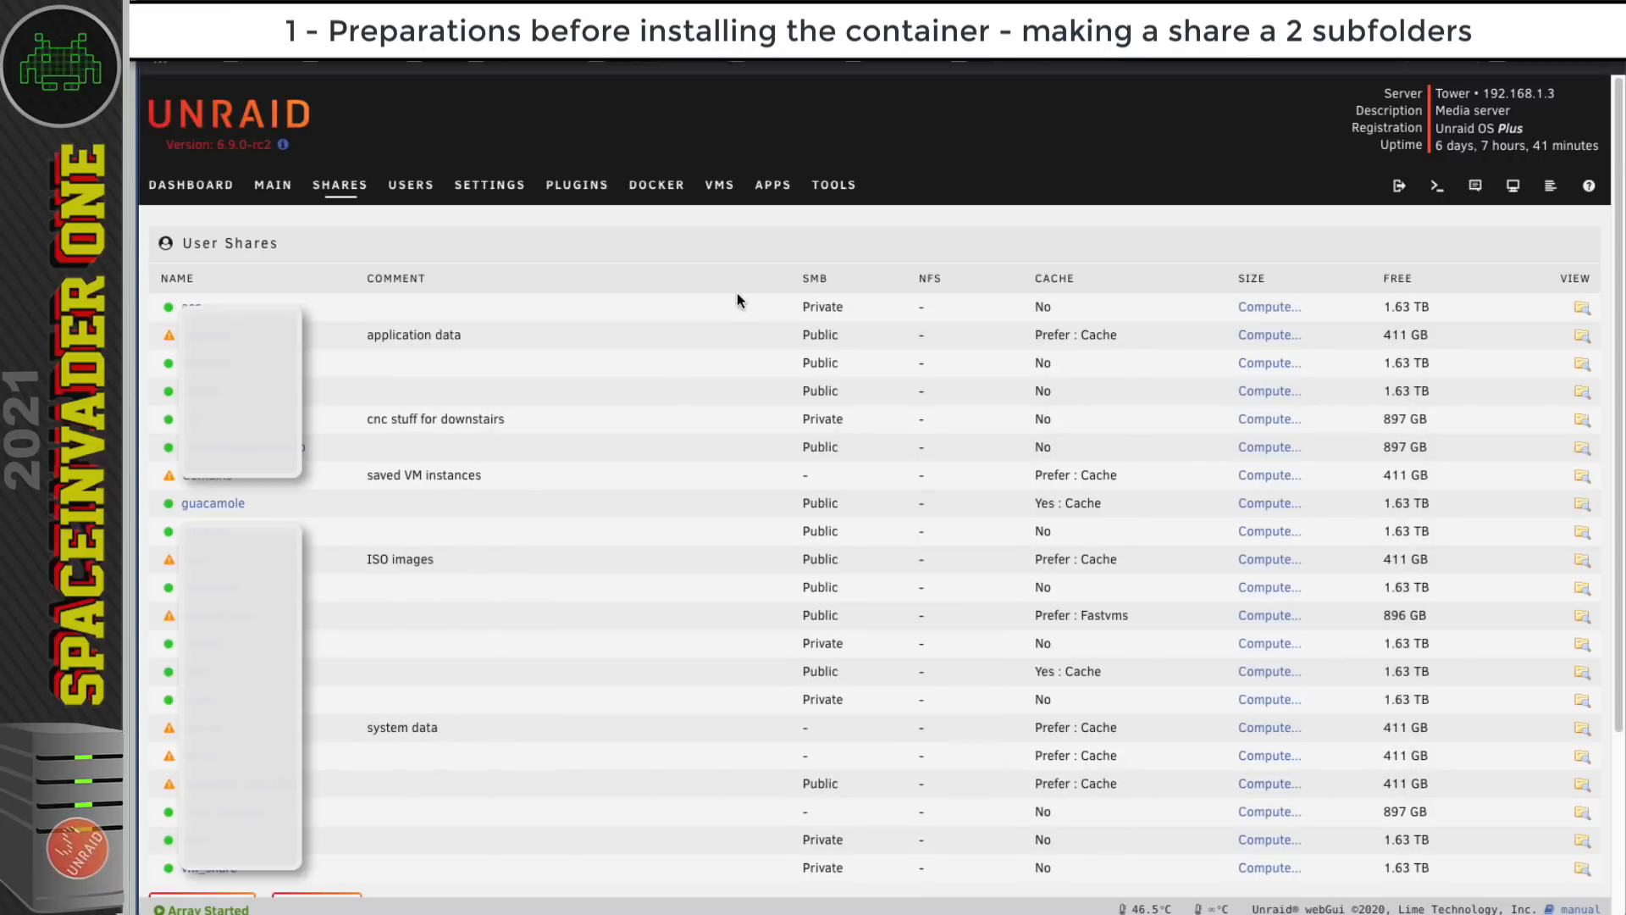
Step: Search the Apps catalogue for apacheguacamole and open the ApacheGuacamole install template
{"action": "left_click", "coordinate": [770, 185]}
{"action": "left_click", "coordinate": [1245, 246]}
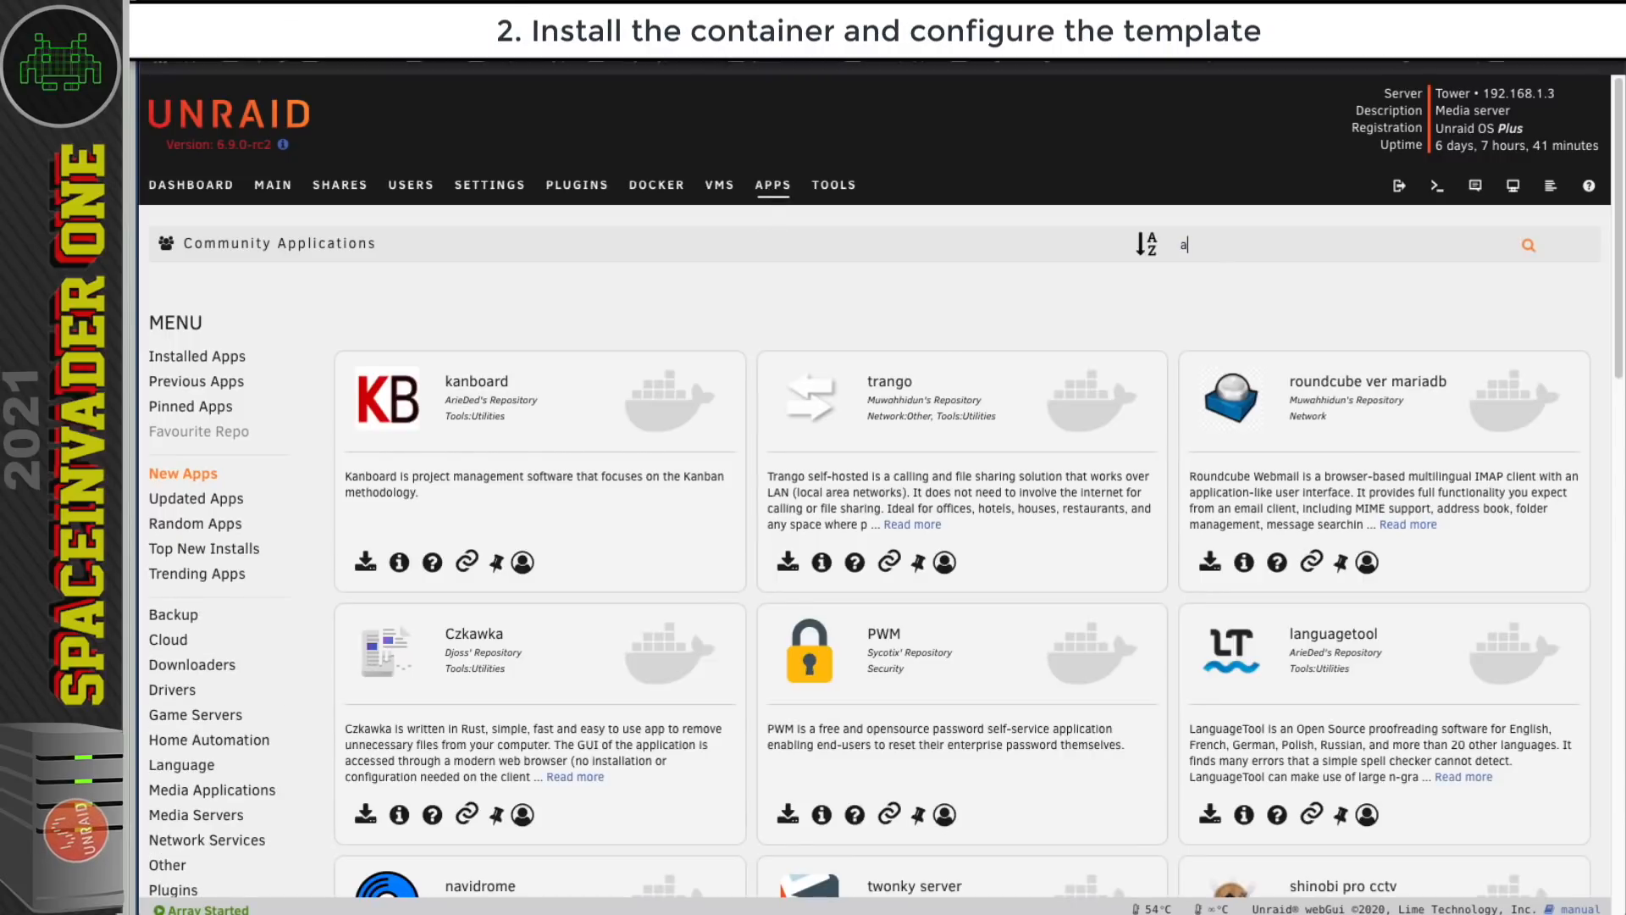
{"action": "type", "text": "apac"}
{"action": "left_click", "coordinate": [1274, 306]}
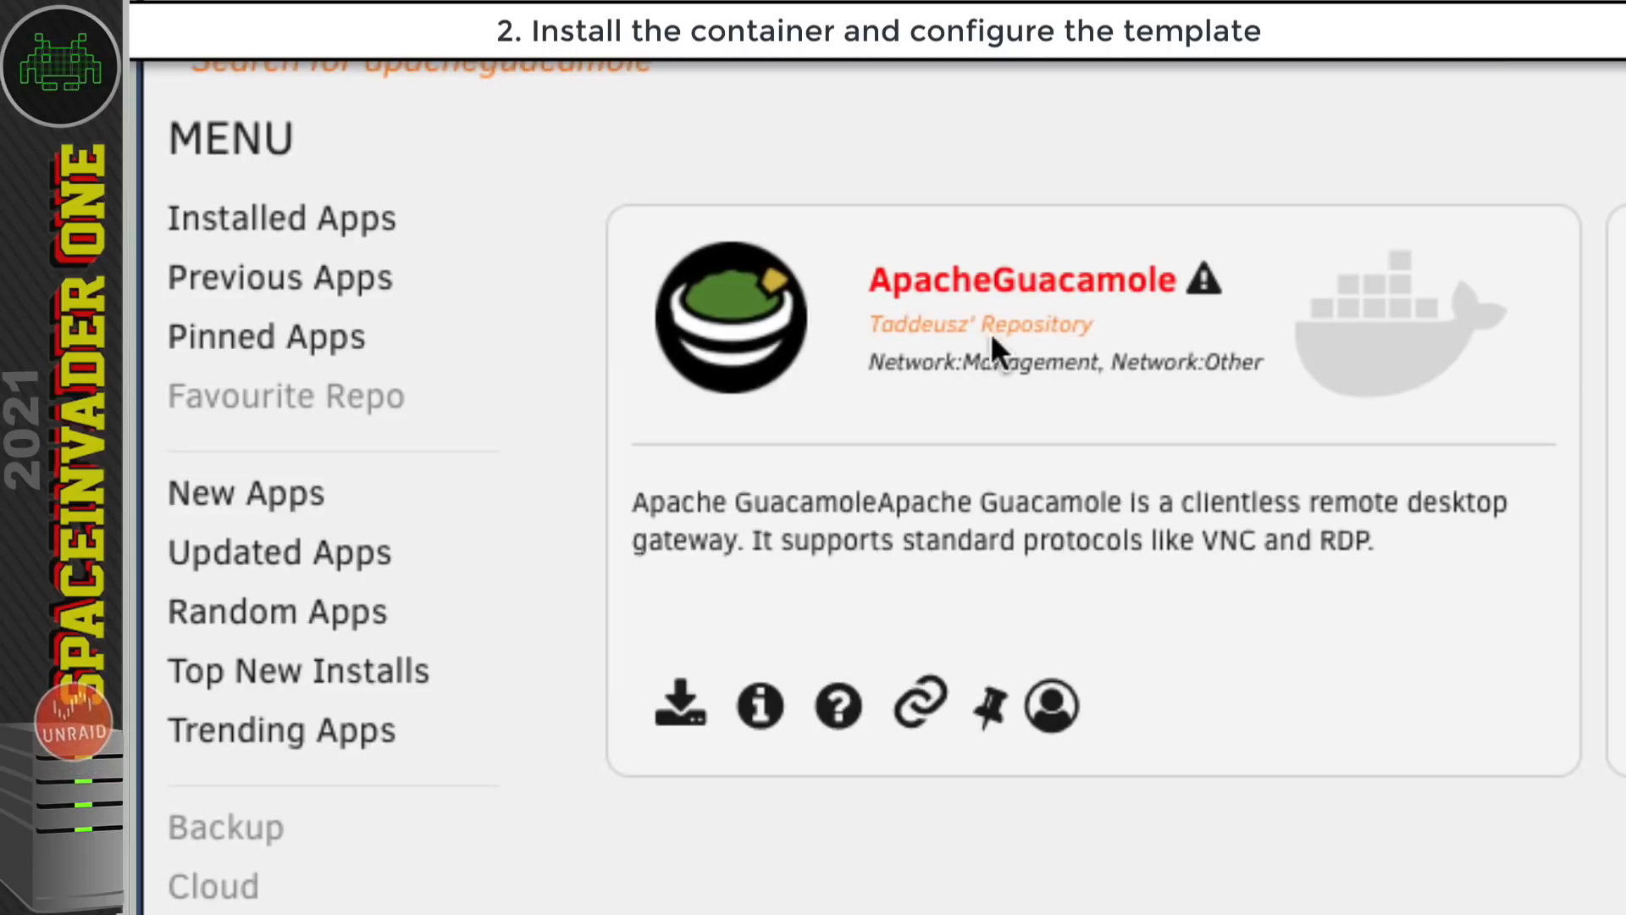
{"action": "left_click", "coordinate": [678, 703]}
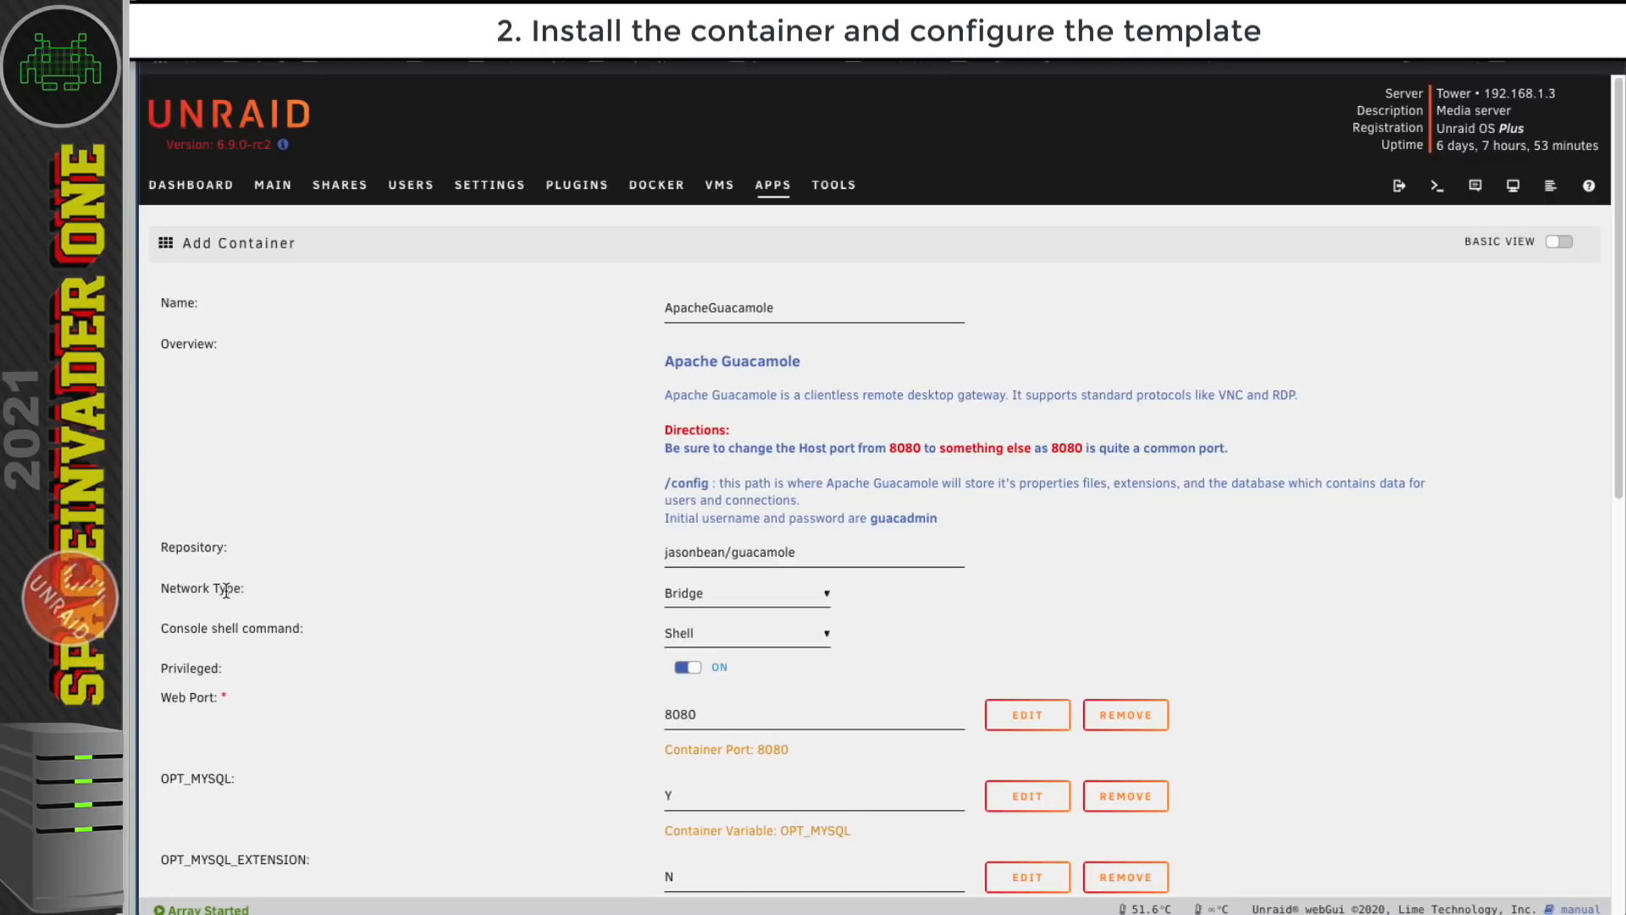
Step: Set Network Type to Custom : br0 with fixed IP 192.168.1.167
{"action": "left_click", "coordinate": [693, 596]}
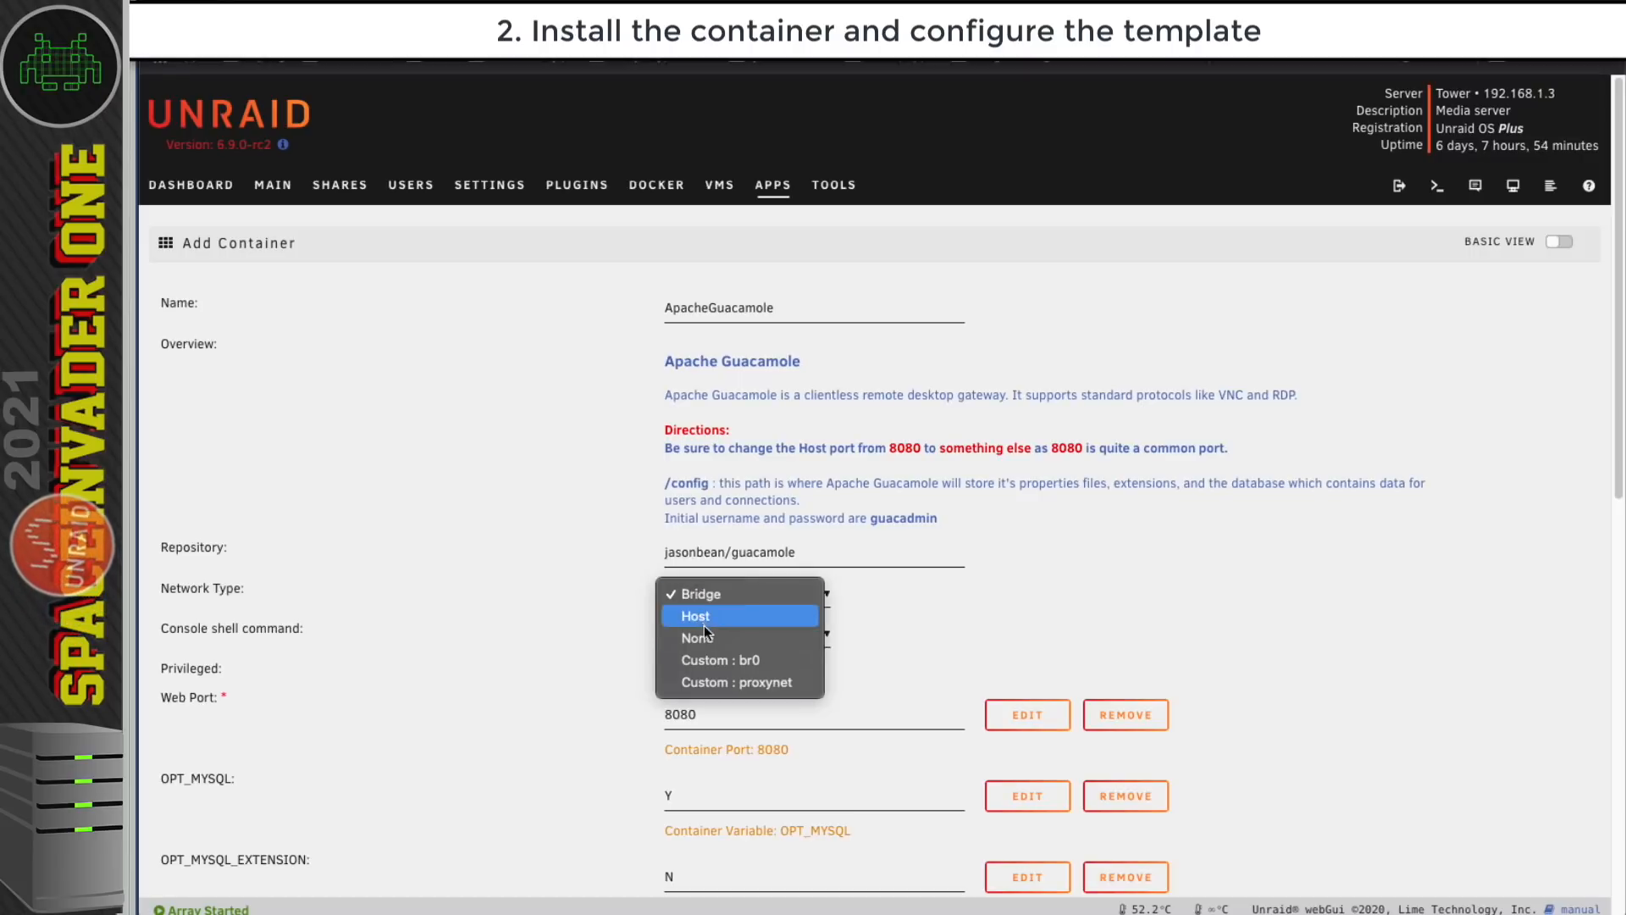
{"action": "left_click", "coordinate": [703, 663]}
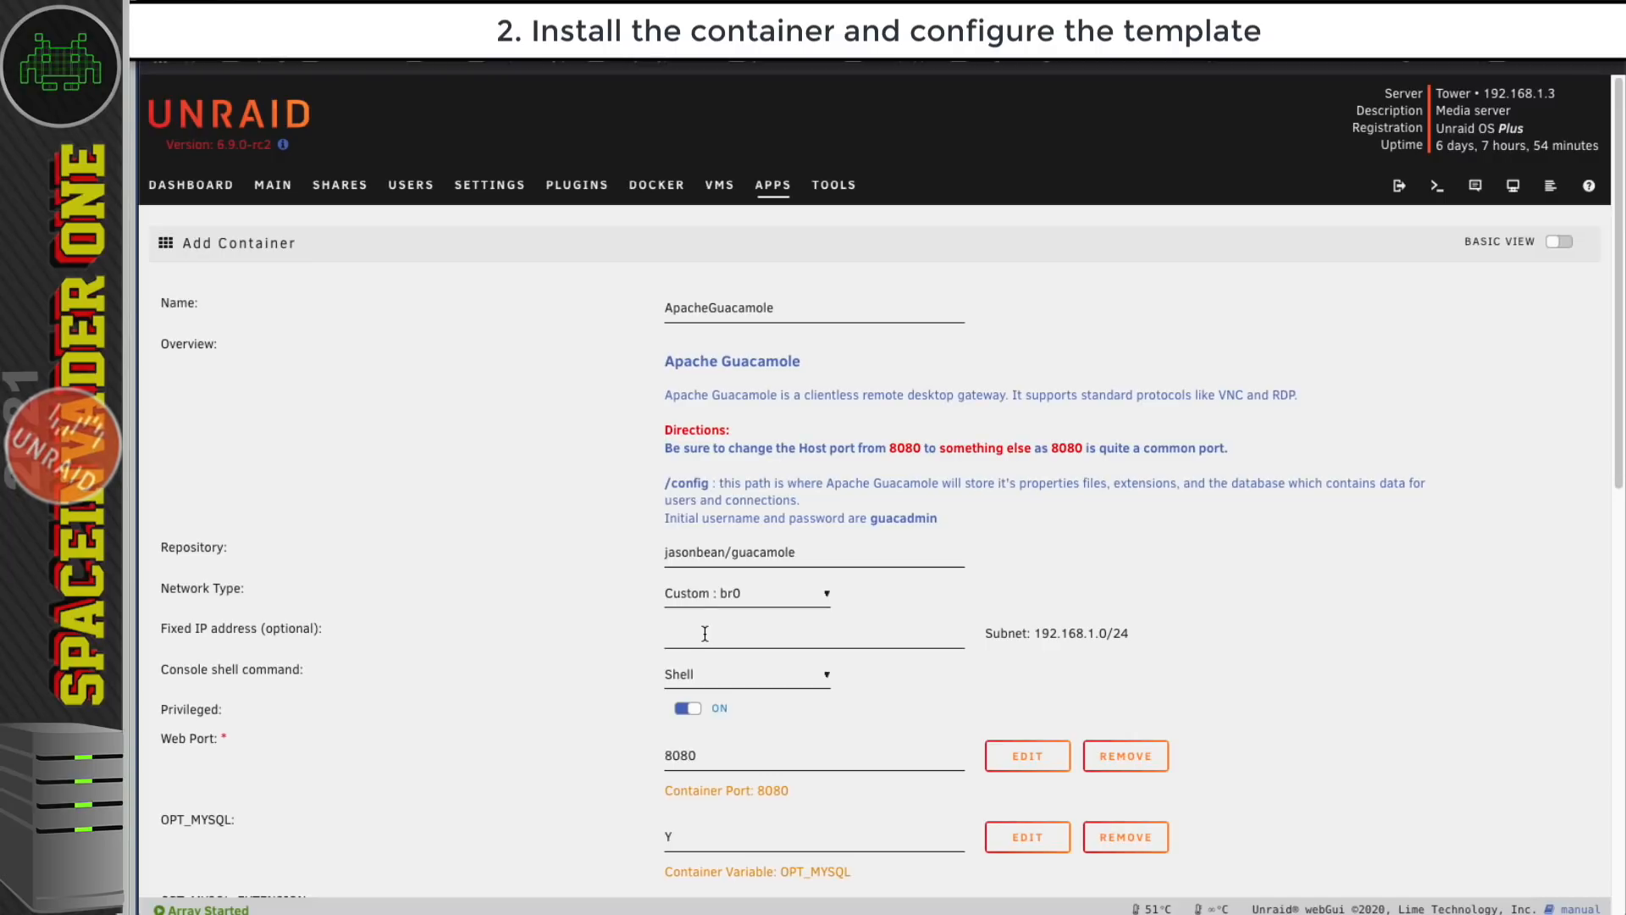
{"action": "left_click", "coordinate": [705, 633]}
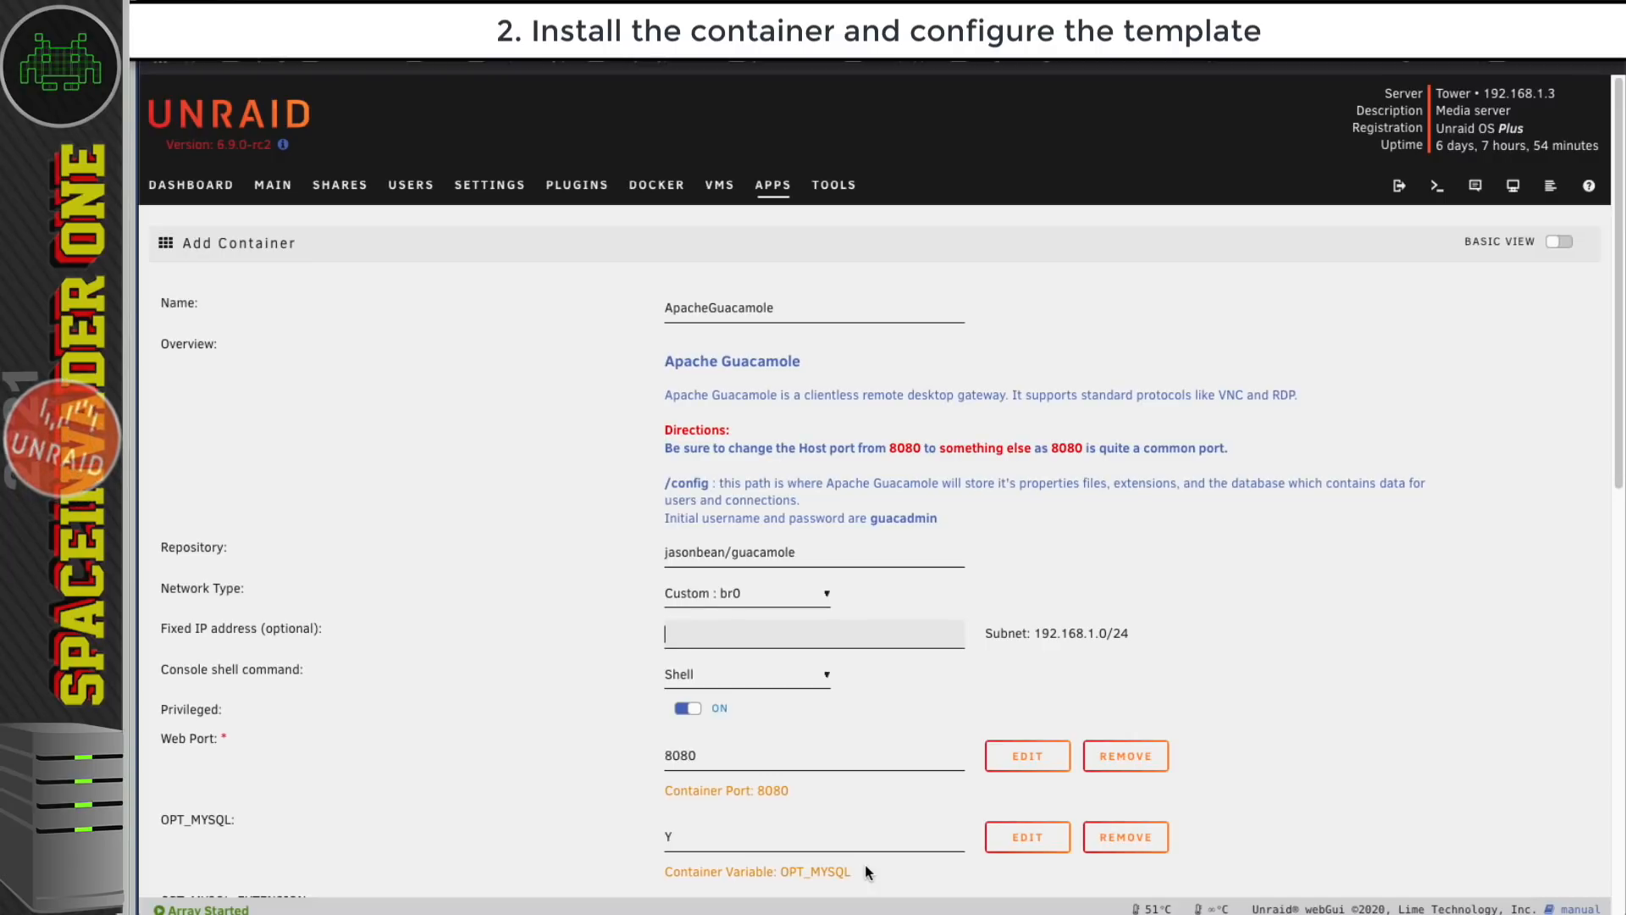
{"action": "type", "text": "192.168.1.167"}
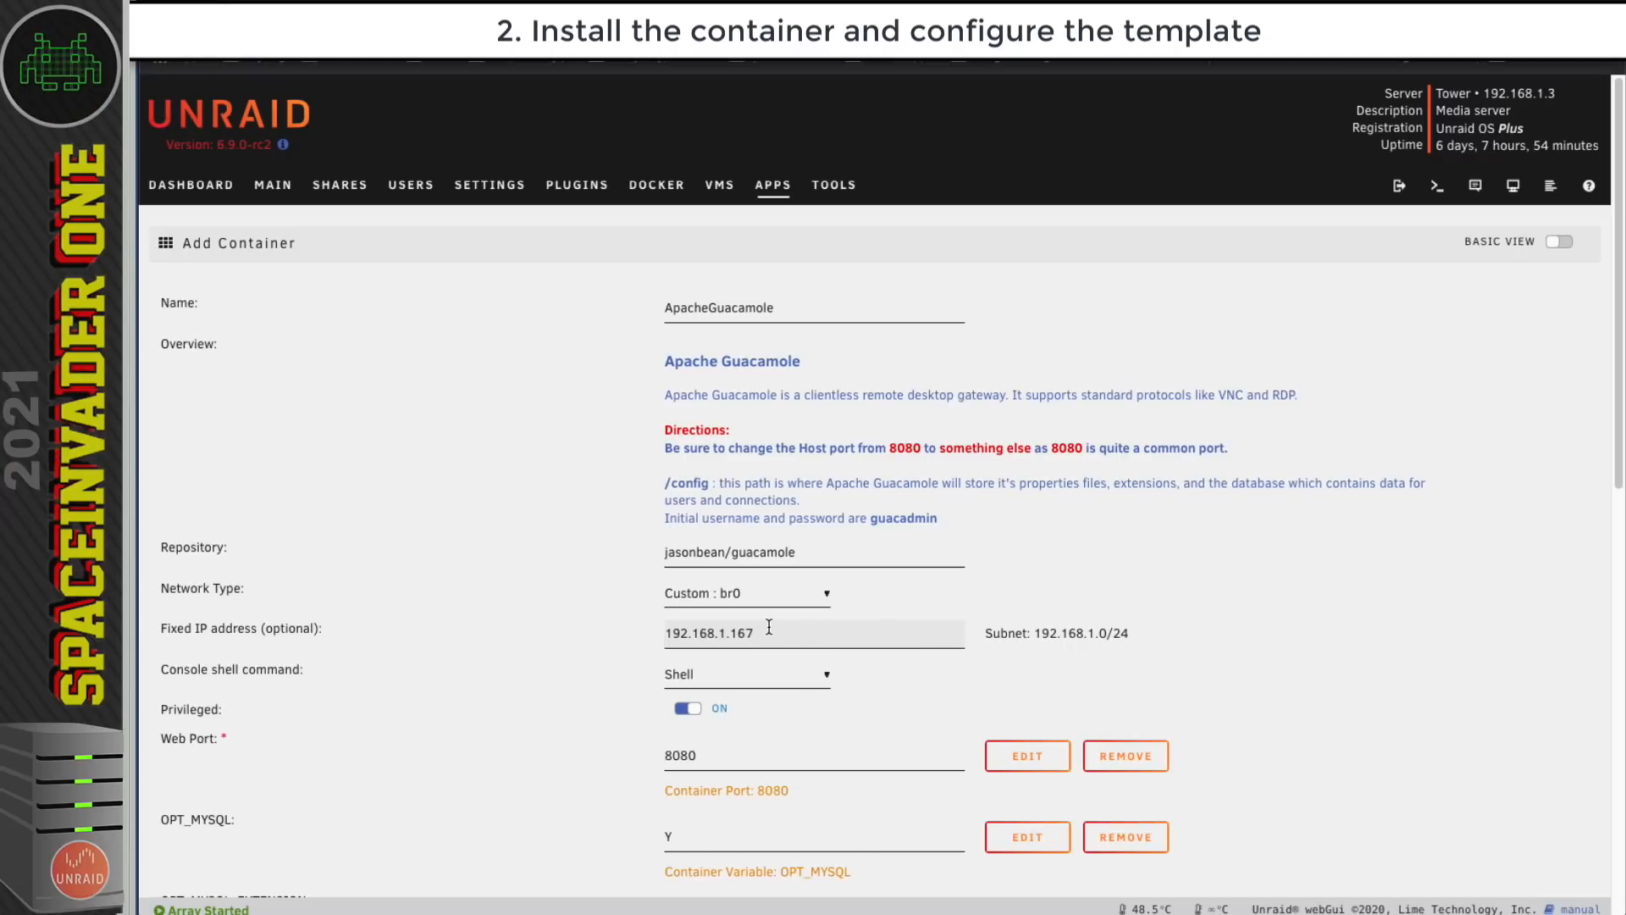
{"action": "left_click_drag", "start_coordinate": [983, 633], "coordinate": [1118, 648]}
{"action": "left_click", "coordinate": [1100, 676]}
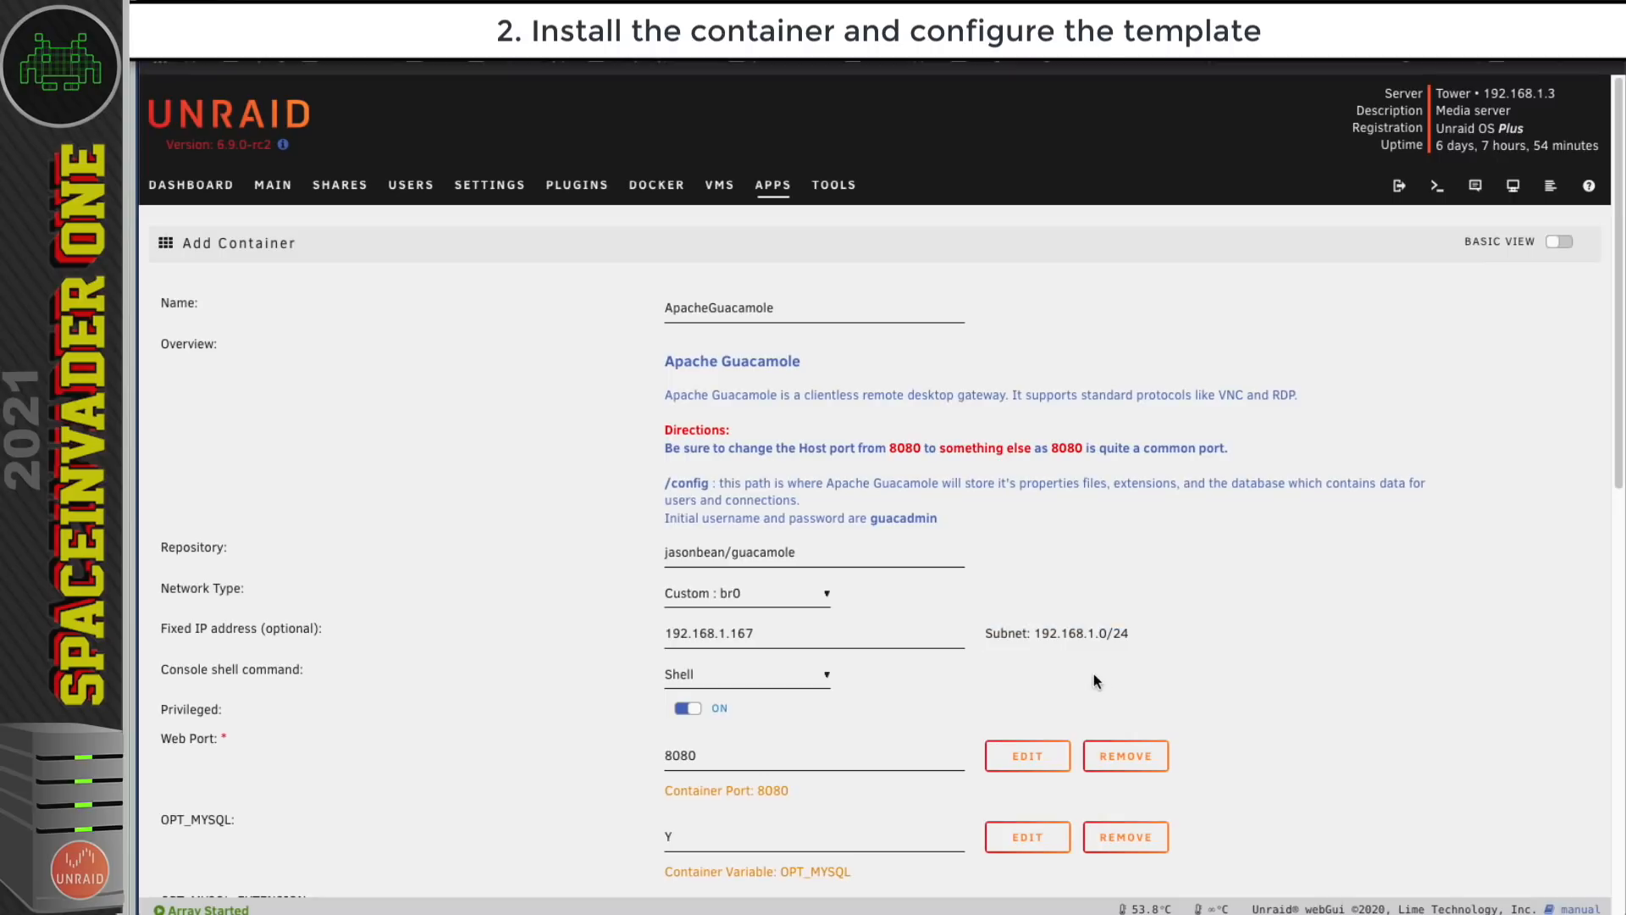
Step: Begin adding another path mapping to the container template
{"action": "scroll", "coordinate": [841, 666], "scroll_direction": "down", "scroll_amount": 1}
{"action": "double_click", "coordinate": [680, 742]}
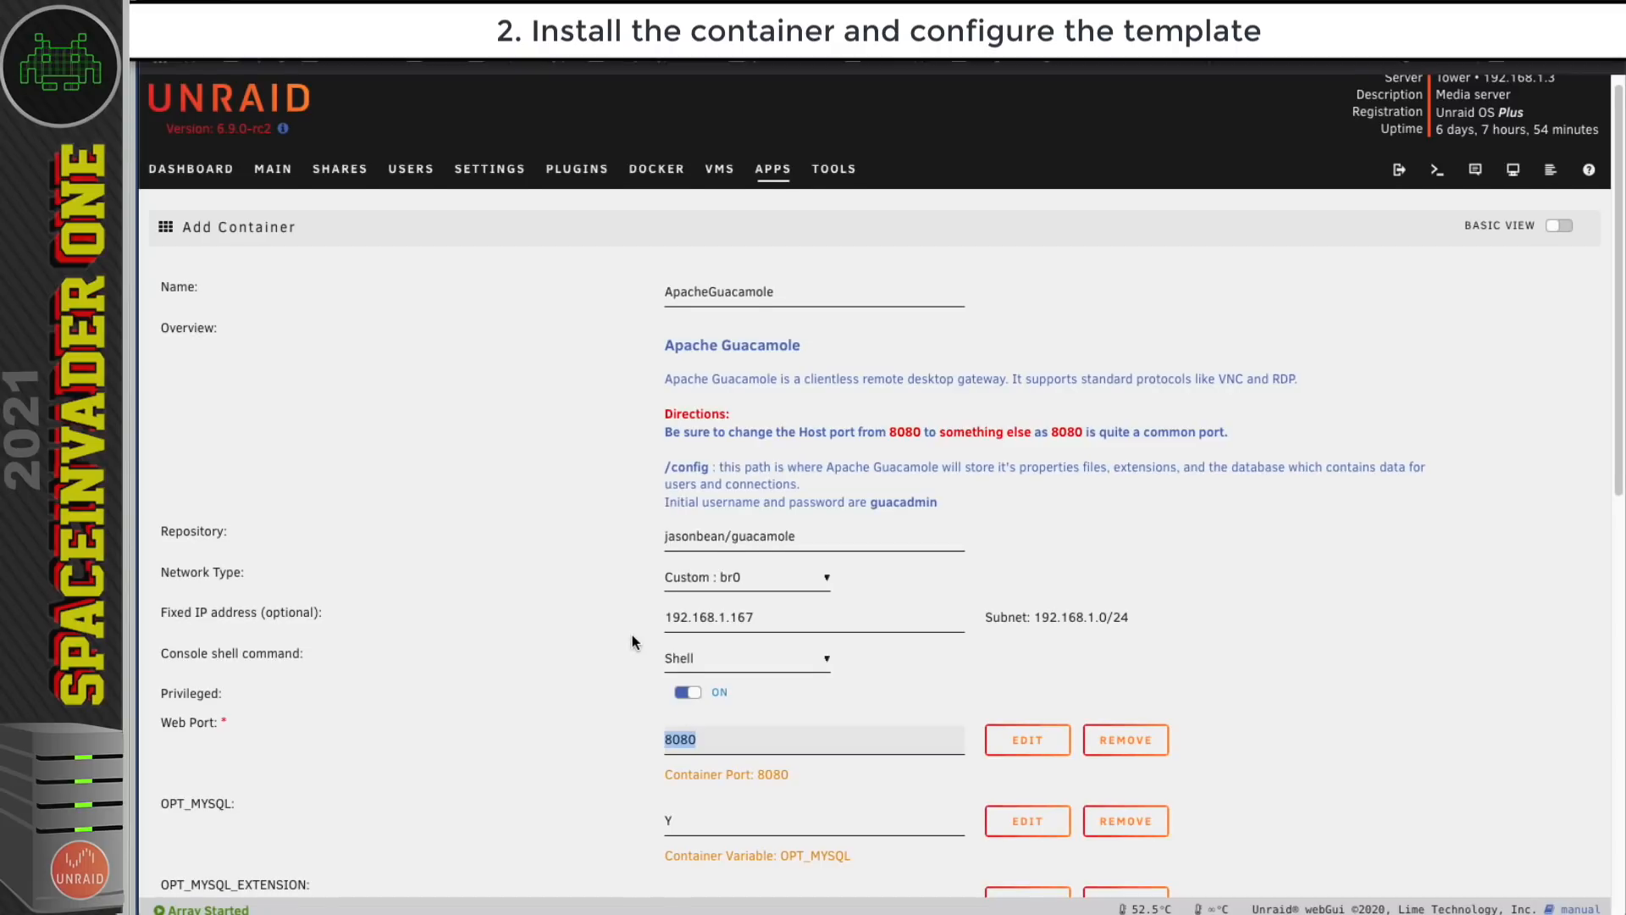
{"action": "scroll", "coordinate": [632, 636], "scroll_direction": "down", "scroll_amount": 10}
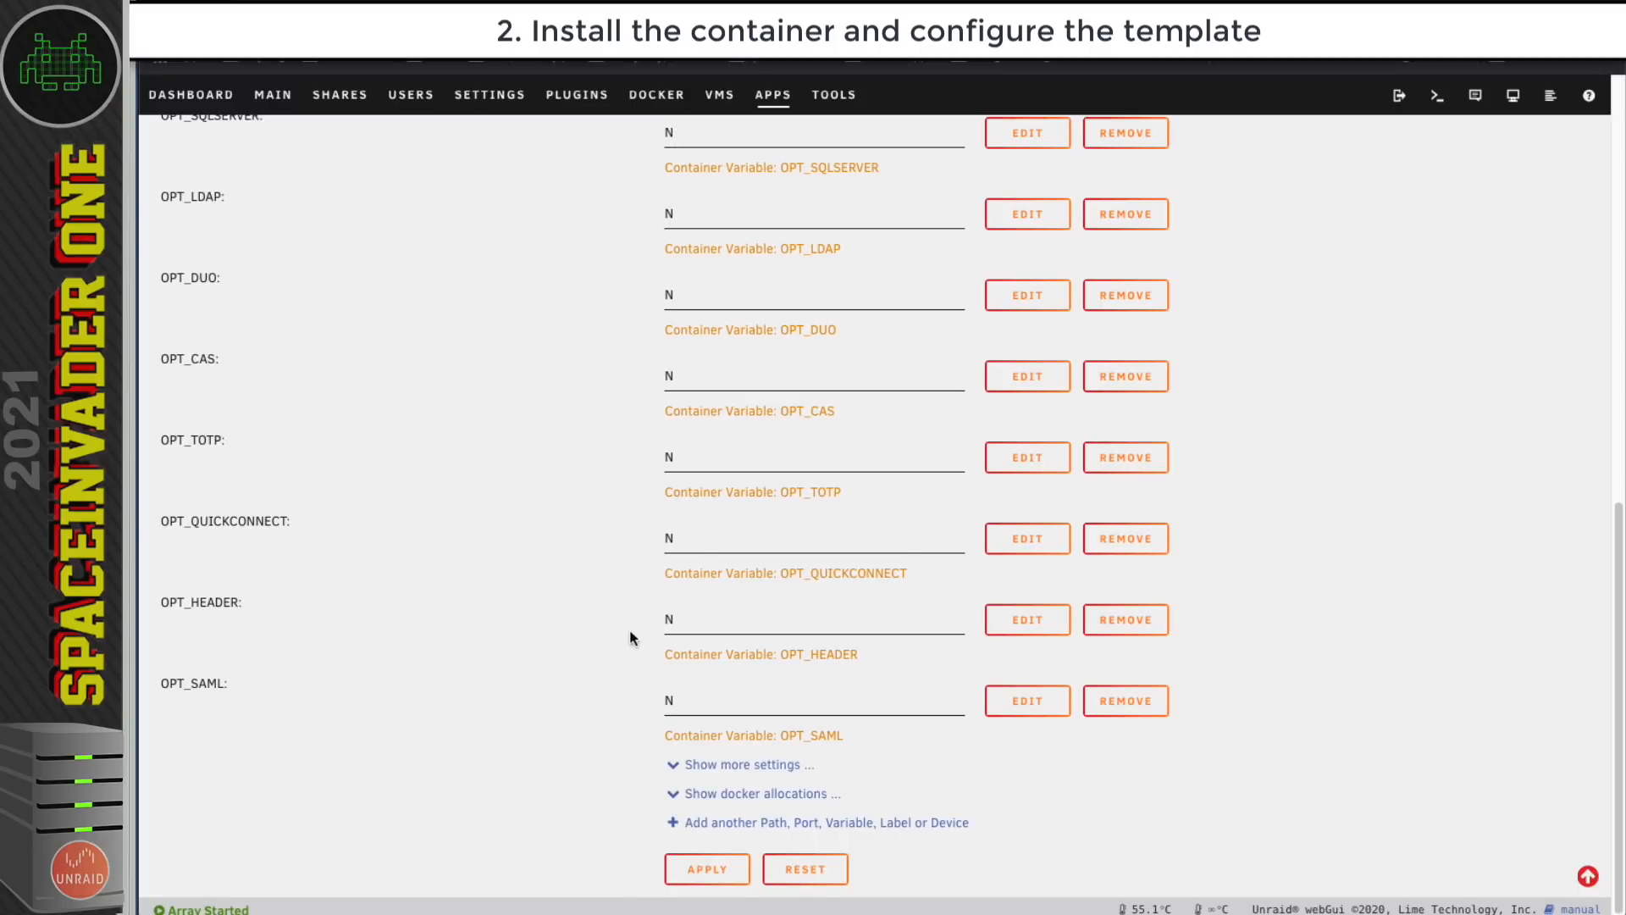
{"action": "left_click", "coordinate": [709, 824]}
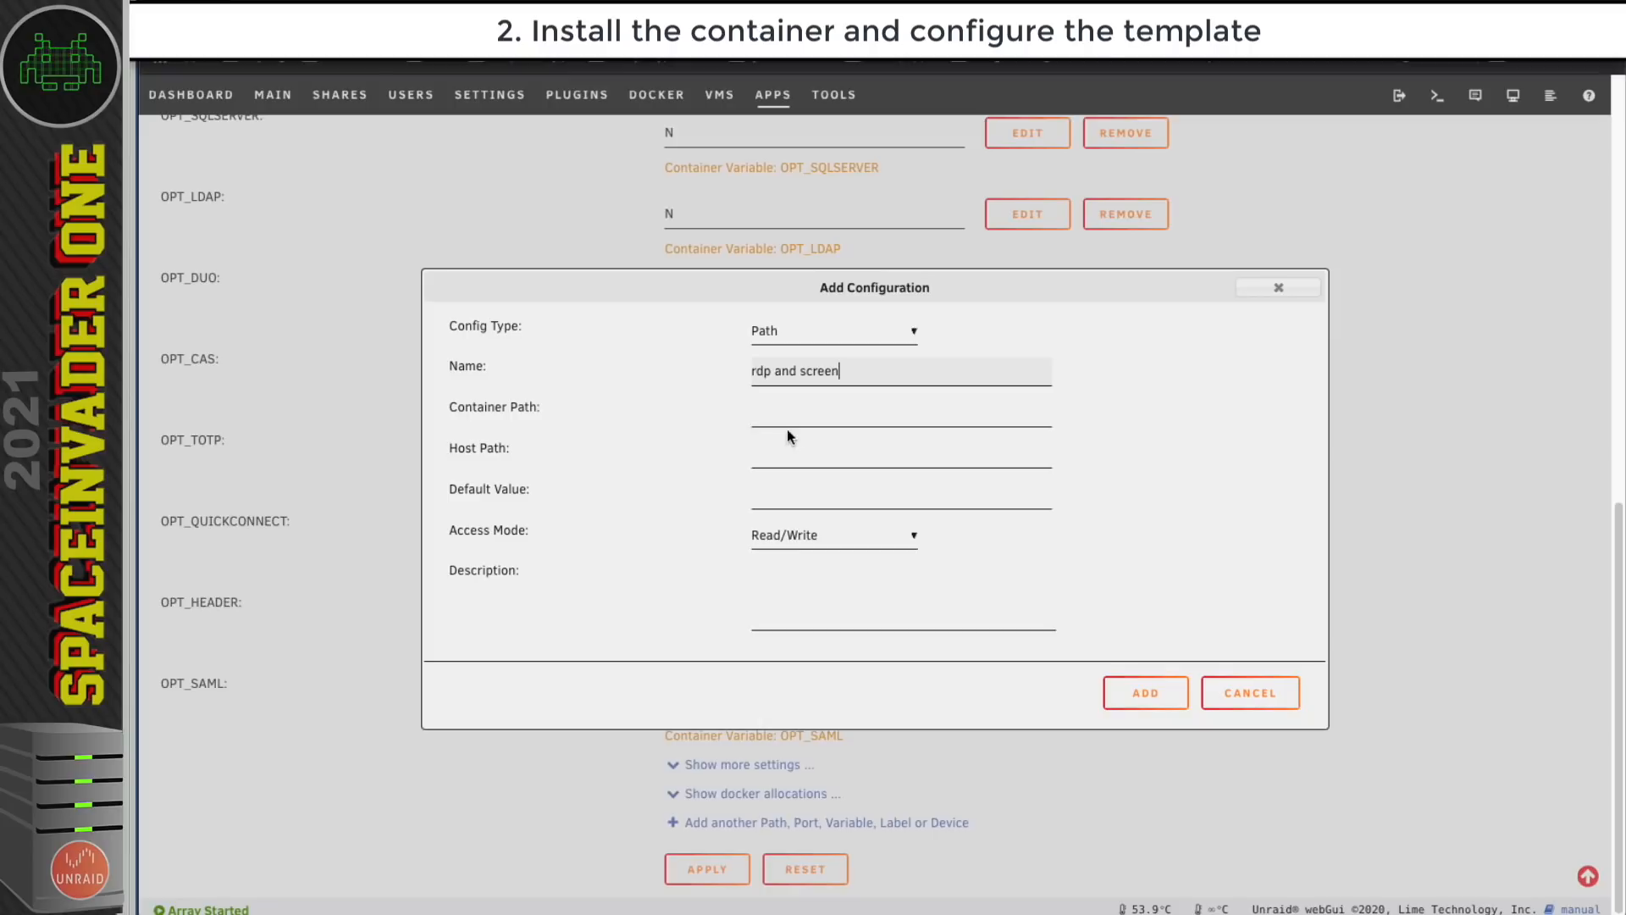
Step: Add path 'rdp and screen' mapping /mnt/user/guacamole/ to /share, then apply the template
{"action": "left_click", "coordinate": [760, 410]}
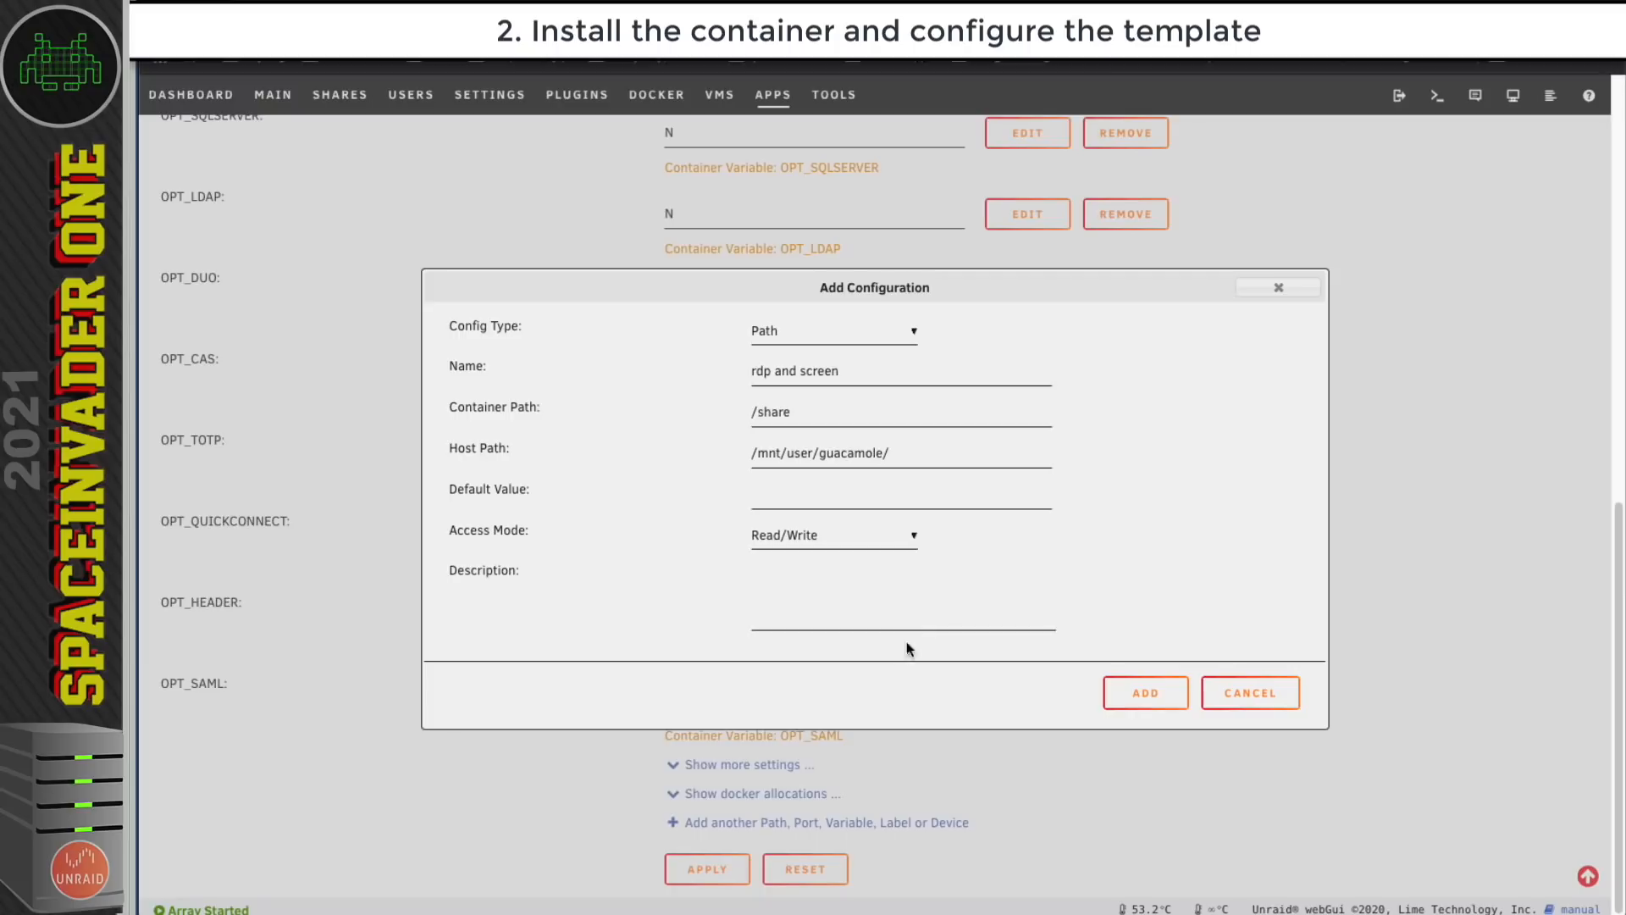
{"action": "left_click", "coordinate": [1130, 693]}
{"action": "scroll", "coordinate": [932, 762], "scroll_direction": "down", "scroll_amount": 1}
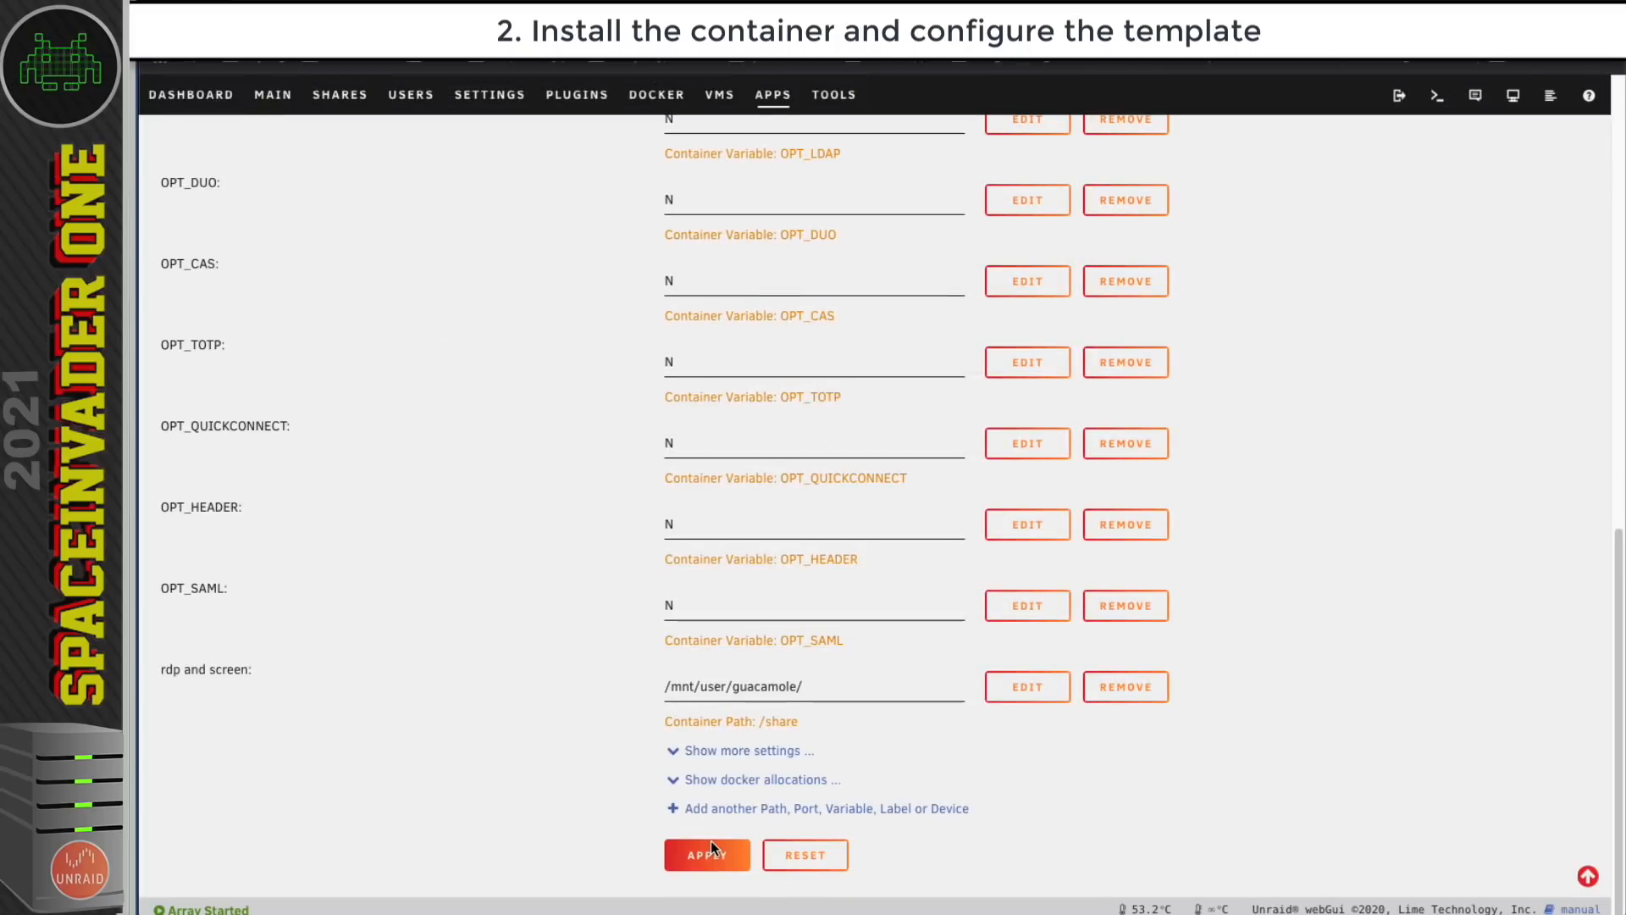
{"action": "left_click", "coordinate": [703, 855]}
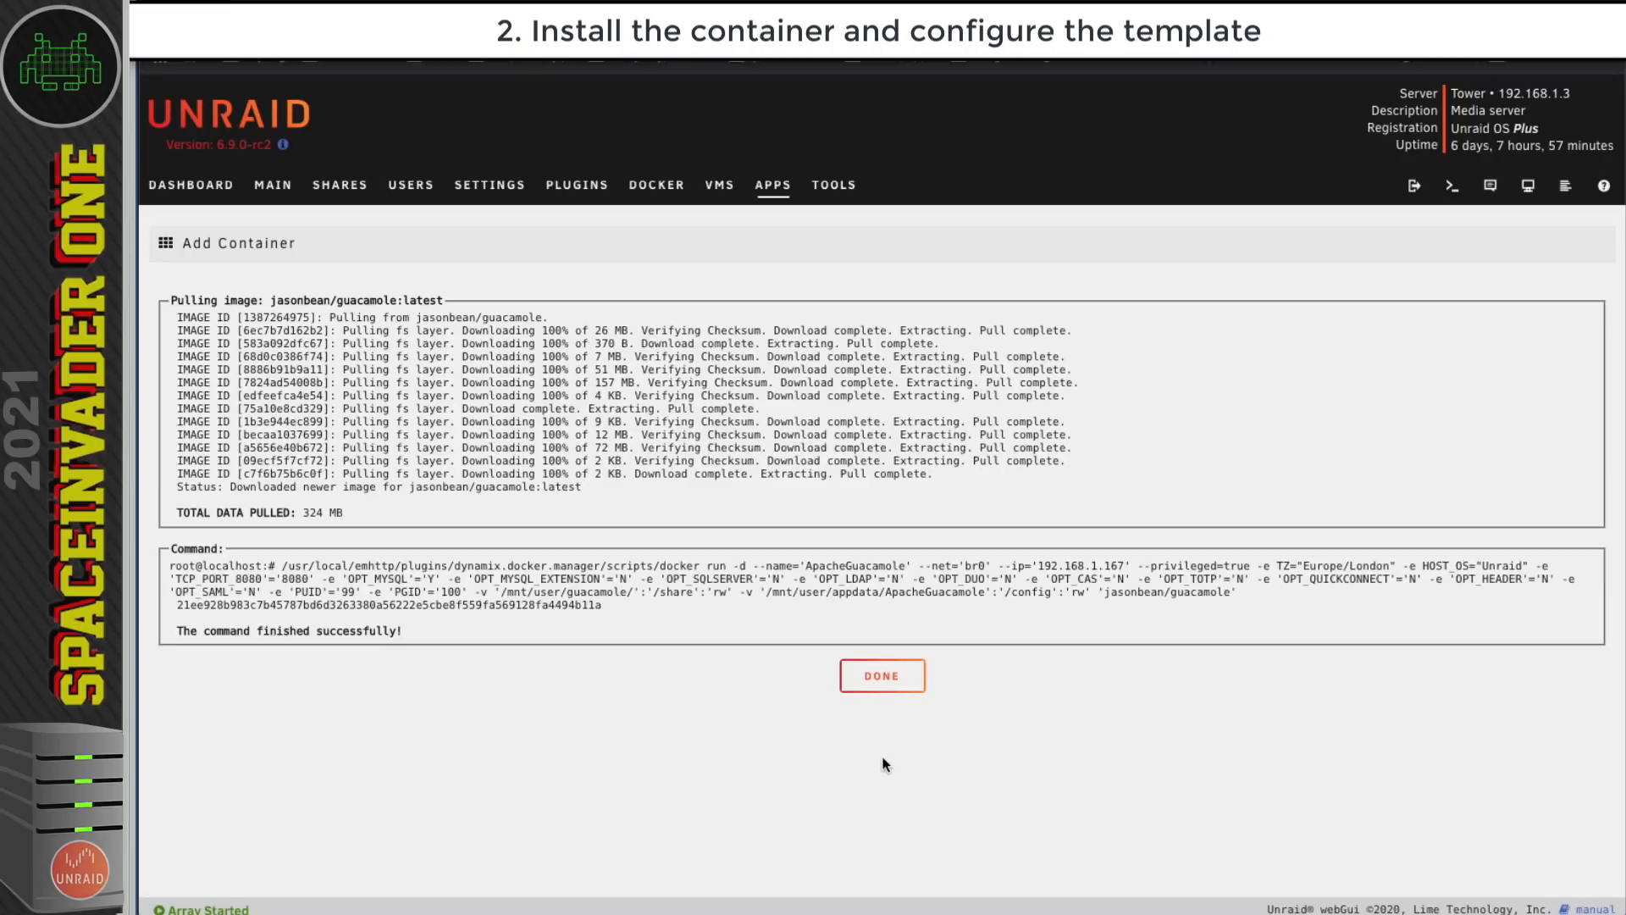
Step: Close the install log and open the ApacheGuacamole container's menu in the Docker list
{"action": "left_click", "coordinate": [879, 676]}
{"action": "left_click", "coordinate": [658, 188]}
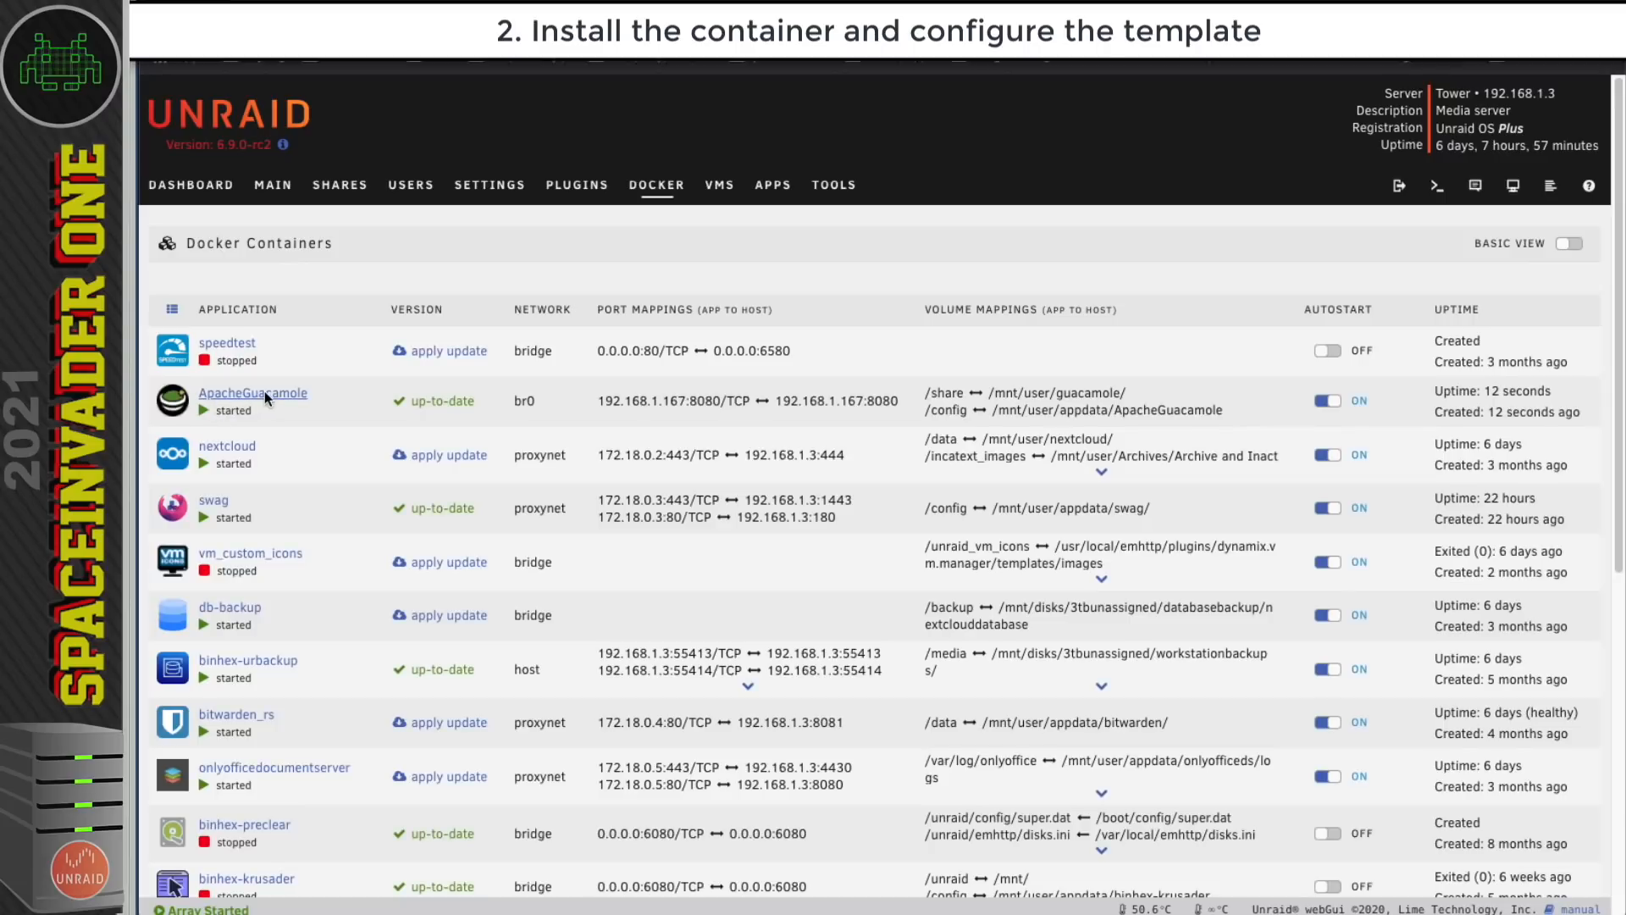
{"action": "left_click", "coordinate": [178, 401]}
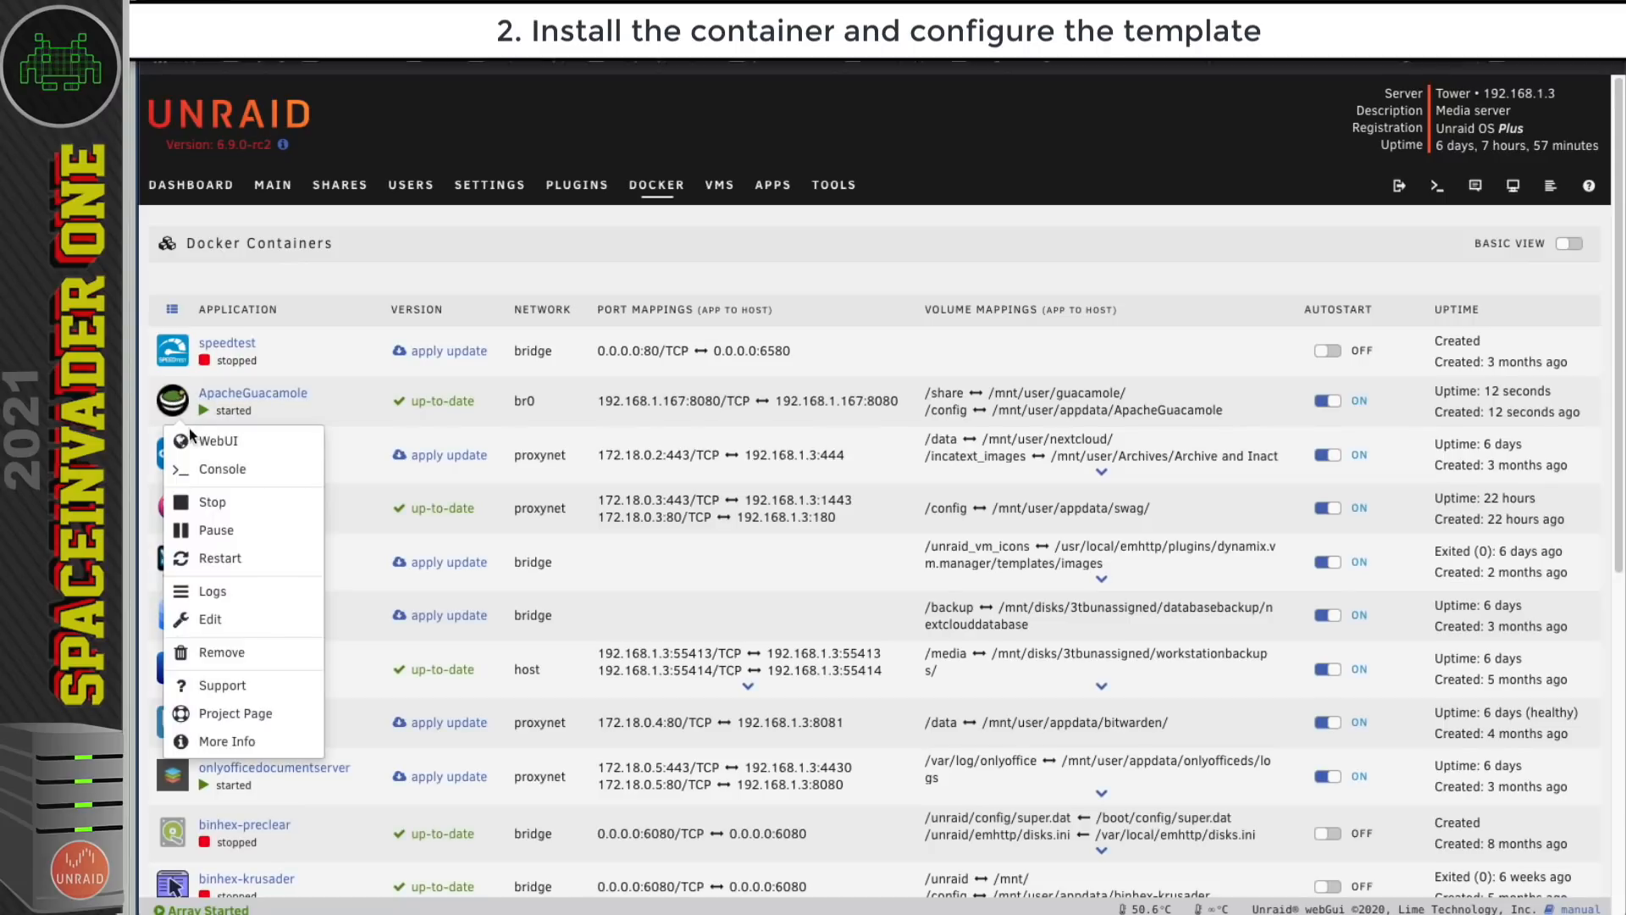
Step: Open the Guacamole WebUI and sign in with the default guacadmin credentials
{"action": "left_click", "coordinate": [211, 439]}
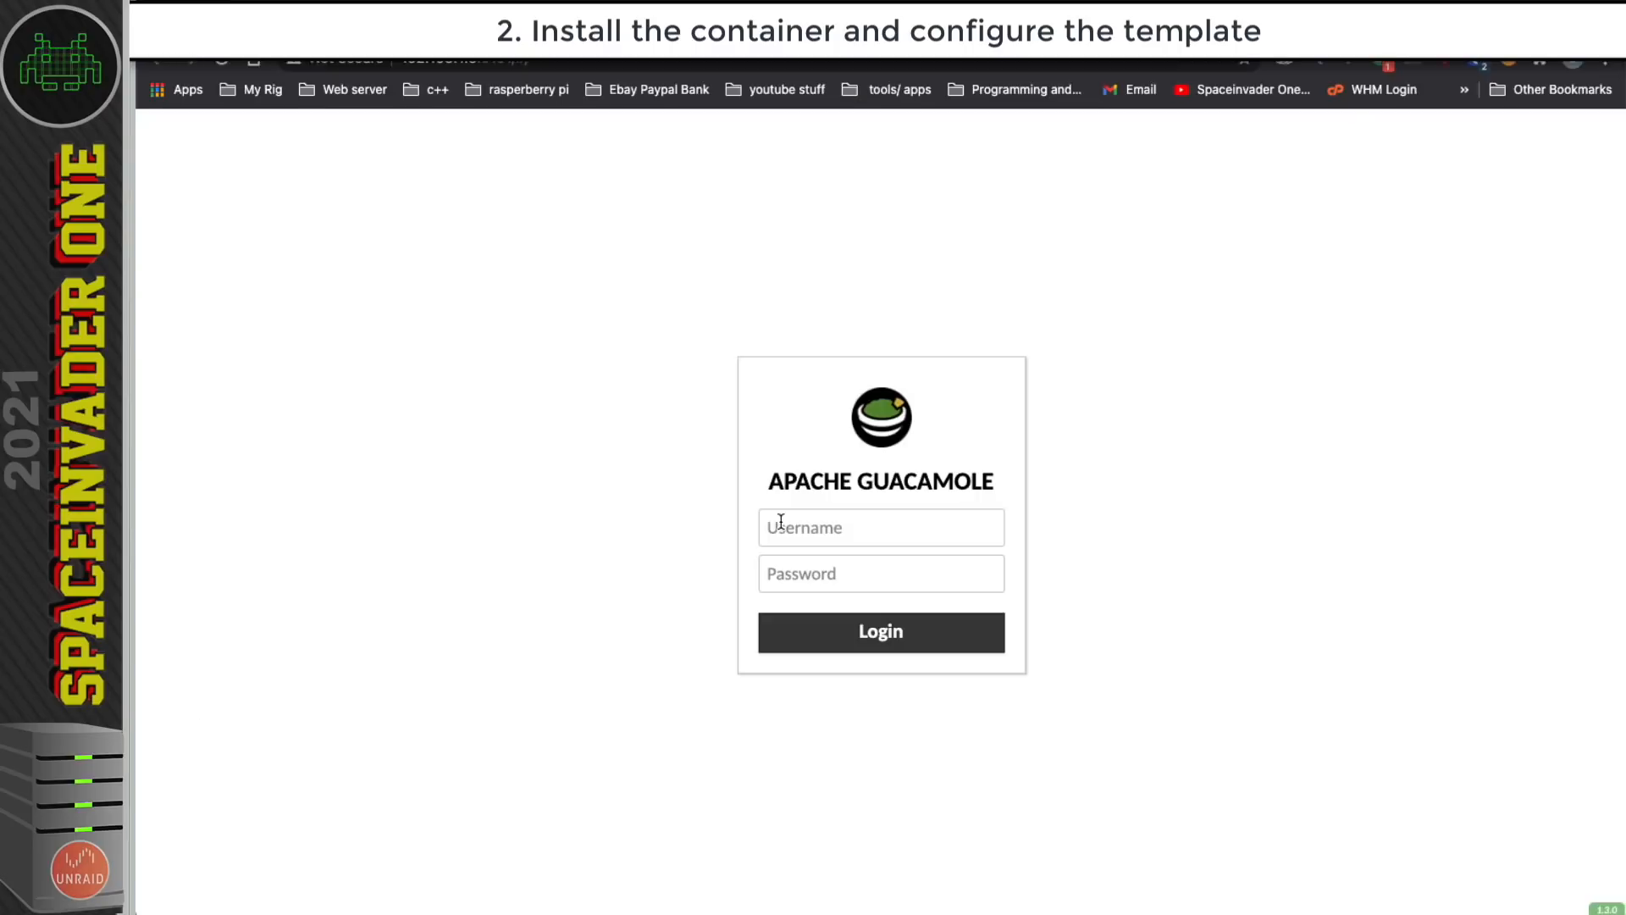
{"action": "type", "text": "guacadmin"}
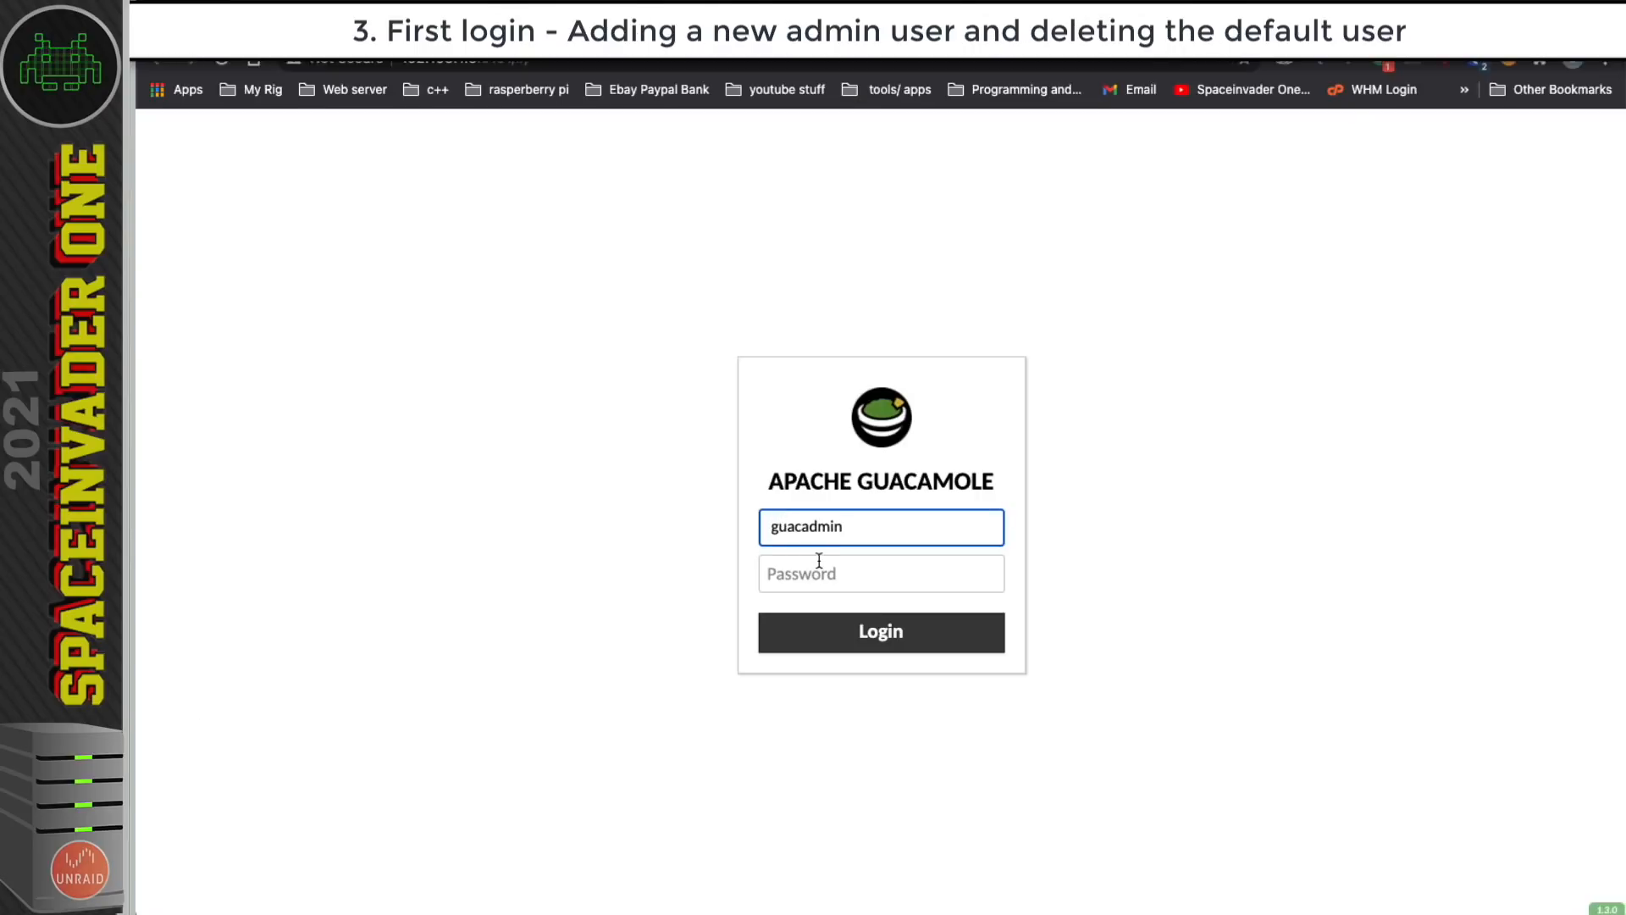
{"action": "left_click", "coordinate": [803, 572]}
{"action": "type", "text": "guacadmin"}
{"action": "key", "text": "Return"}
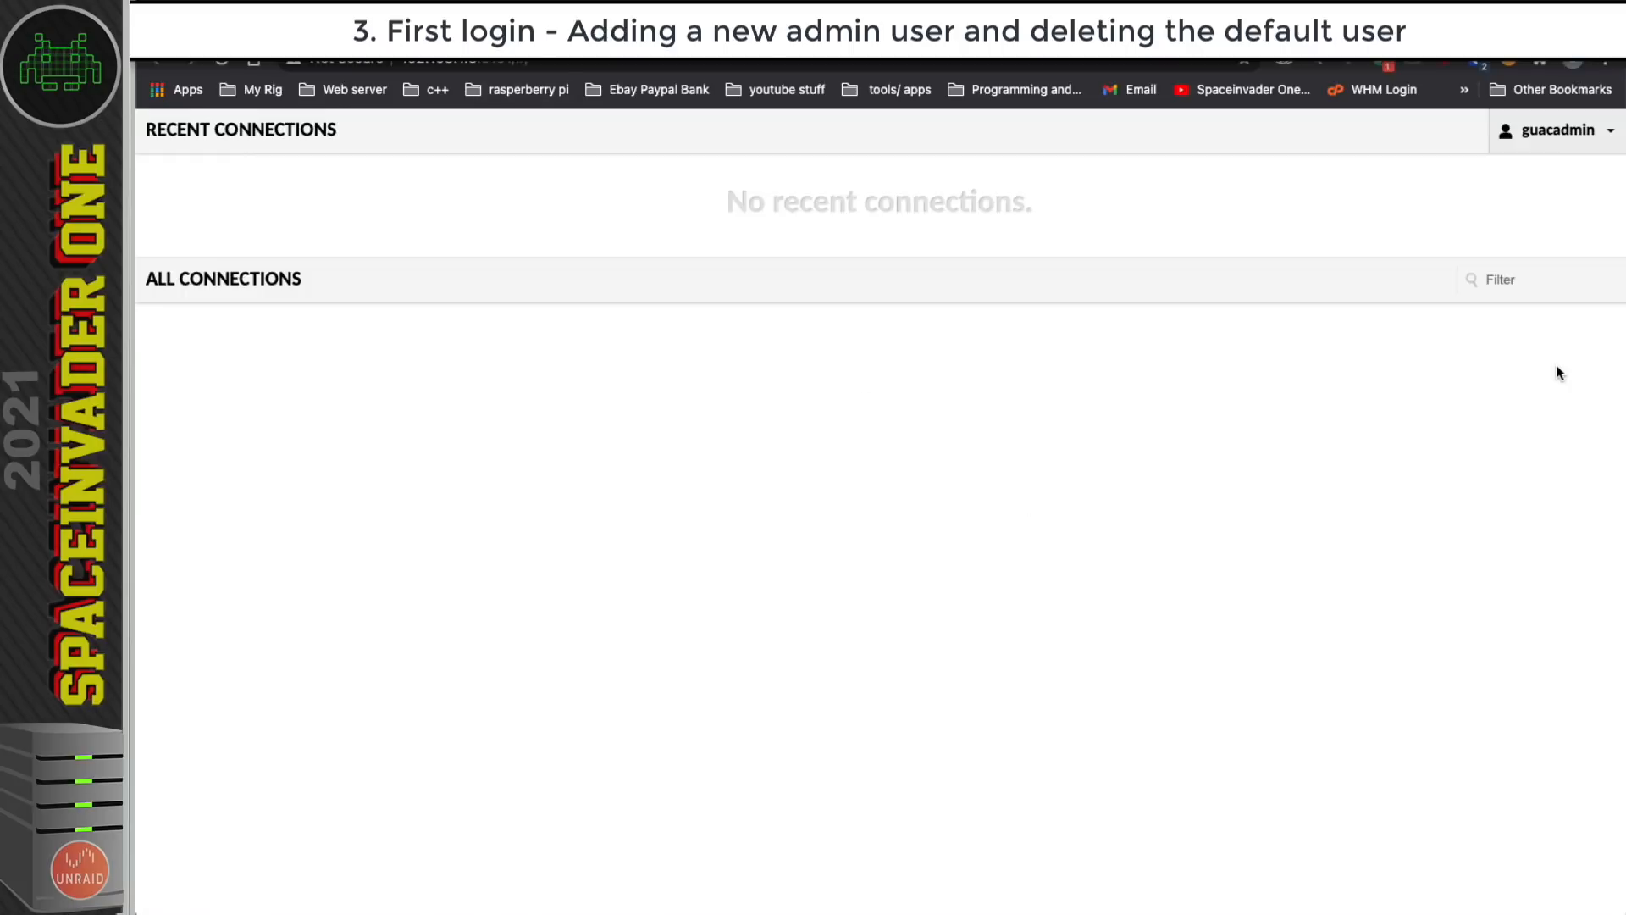
Step: Open the Users list in the Guacamole settings
{"action": "left_click", "coordinate": [1566, 129]}
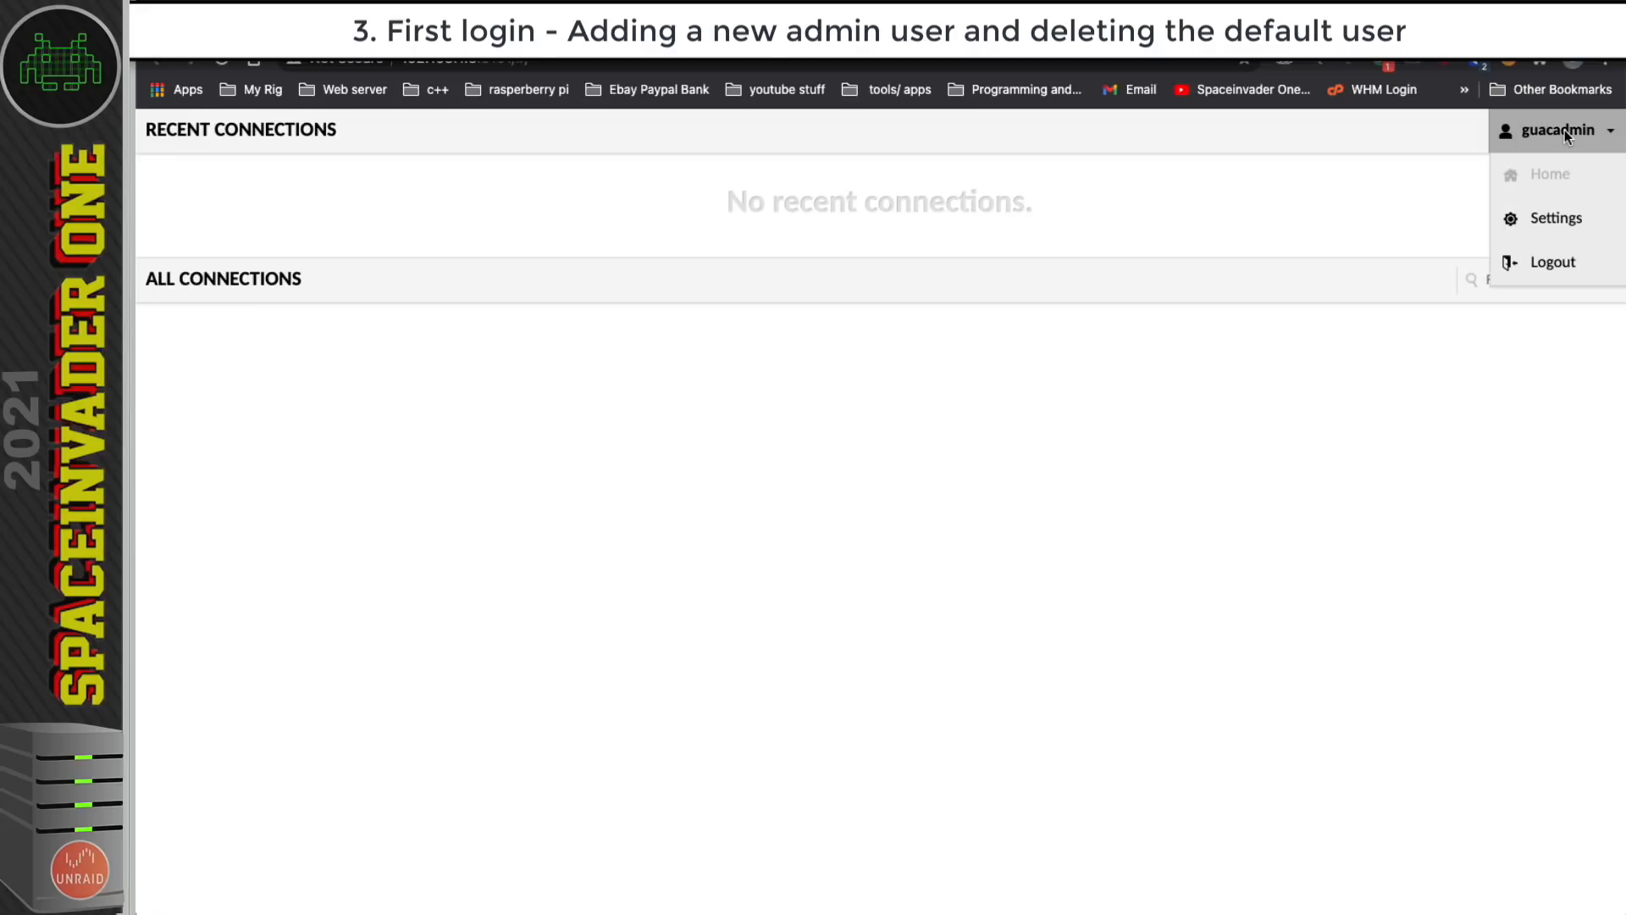
{"action": "left_click", "coordinate": [1550, 222]}
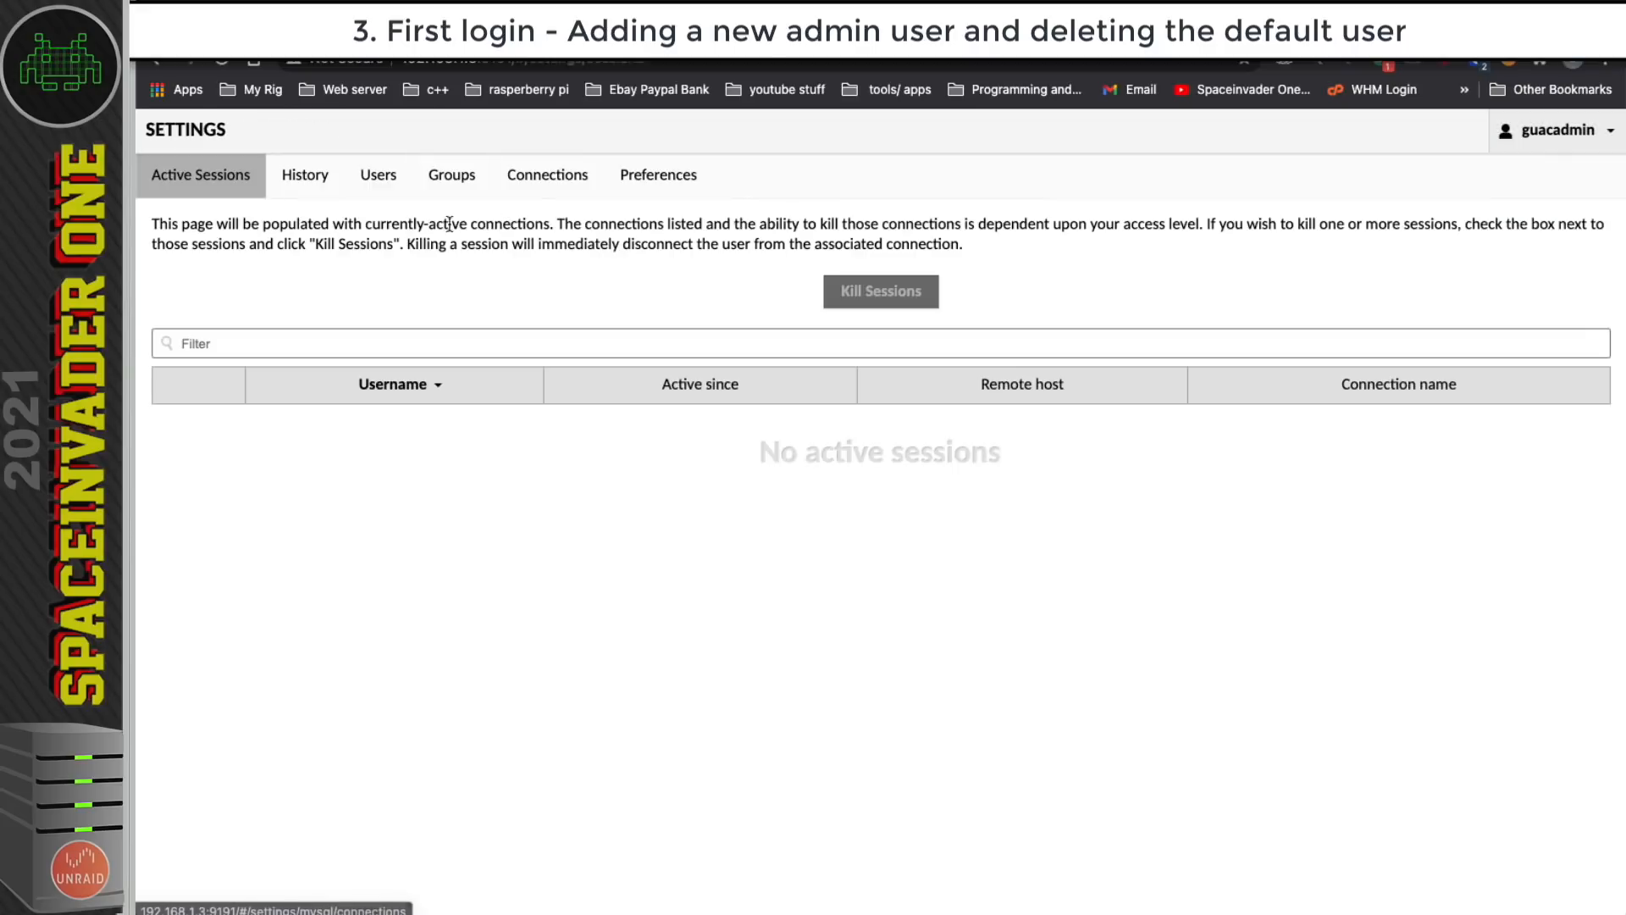
{"action": "left_click", "coordinate": [381, 178]}
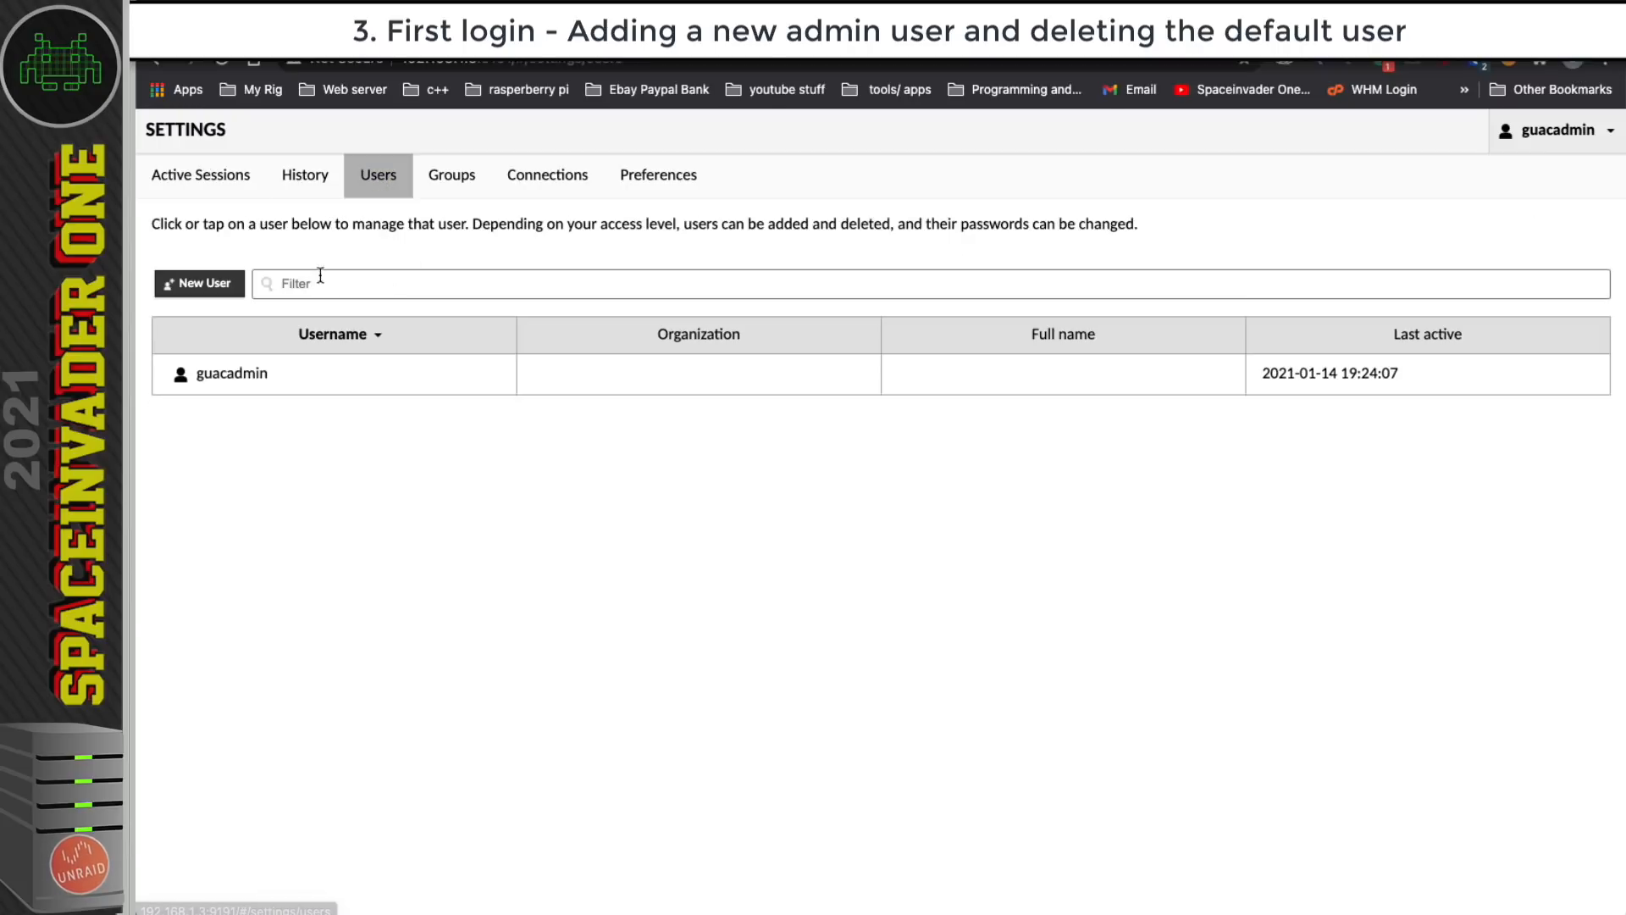
Step: Create a new user with username, password, full name, e-mail, organization and role Administrator
{"action": "left_click", "coordinate": [207, 282]}
{"action": "type", "text": "ed"}
{"action": "left_click", "coordinate": [342, 212]}
{"action": "type", "text": "•••••••••••••"}
{"action": "left_click", "coordinate": [332, 238]}
{"action": "type", "text": "•••••••••••••"}
{"action": "key", "text": "Tab"}
{"action": "type", "text": "ed"}
{"action": "key", "text": "Tab"}
{"action": "type", "text": "email@email.com"}
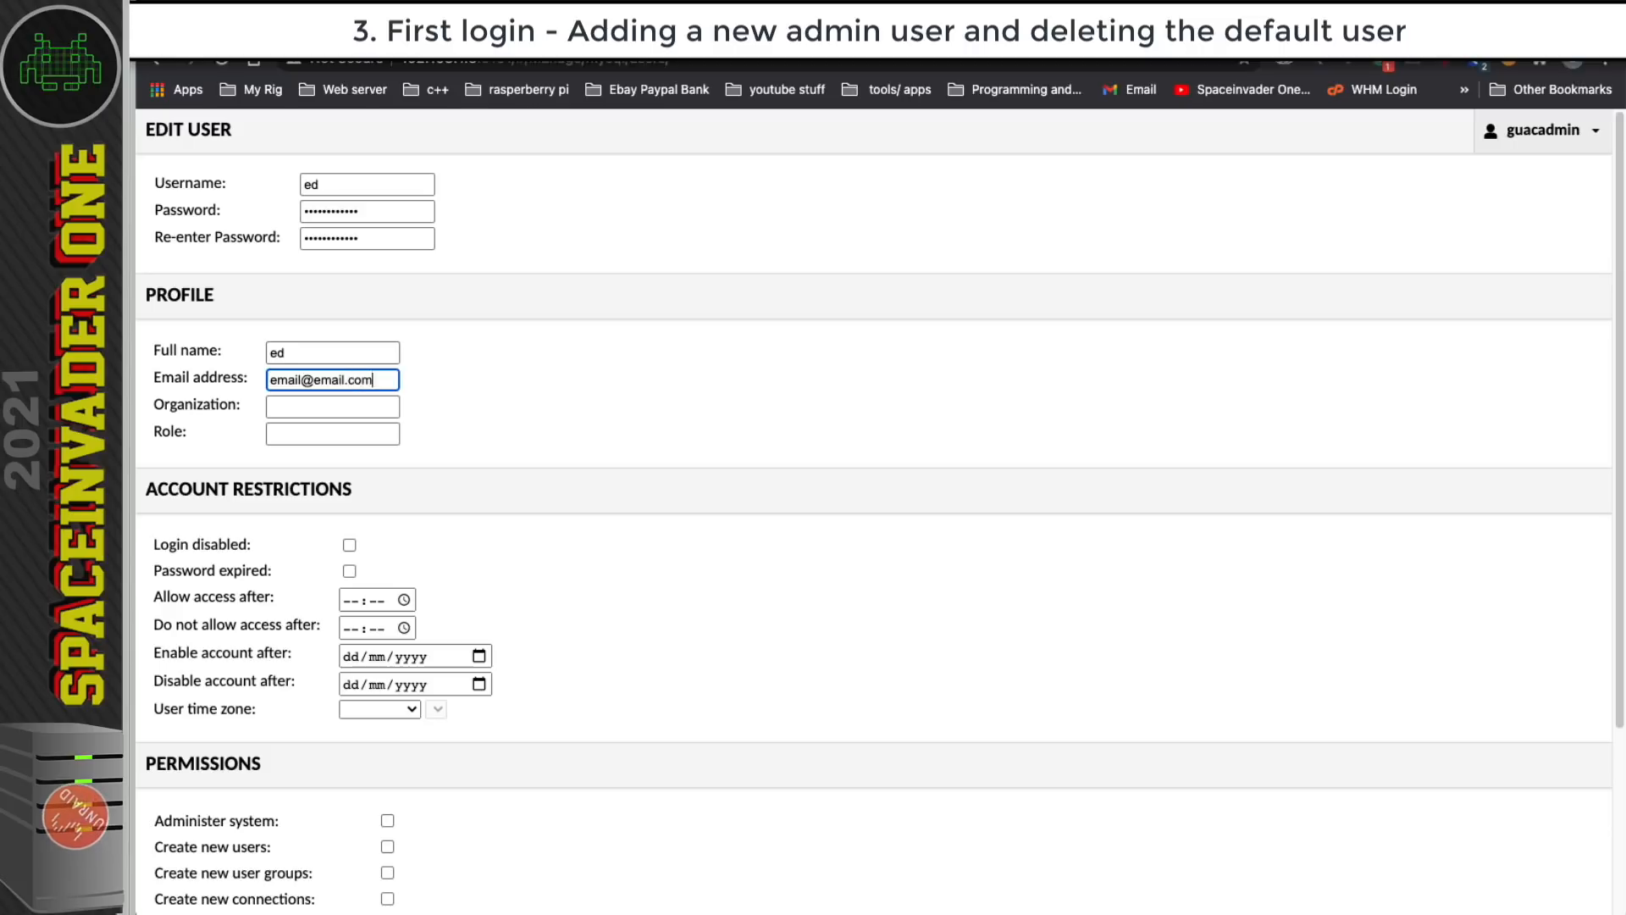
{"action": "key", "text": "Tab"}
{"action": "type", "text": "Administrator"}
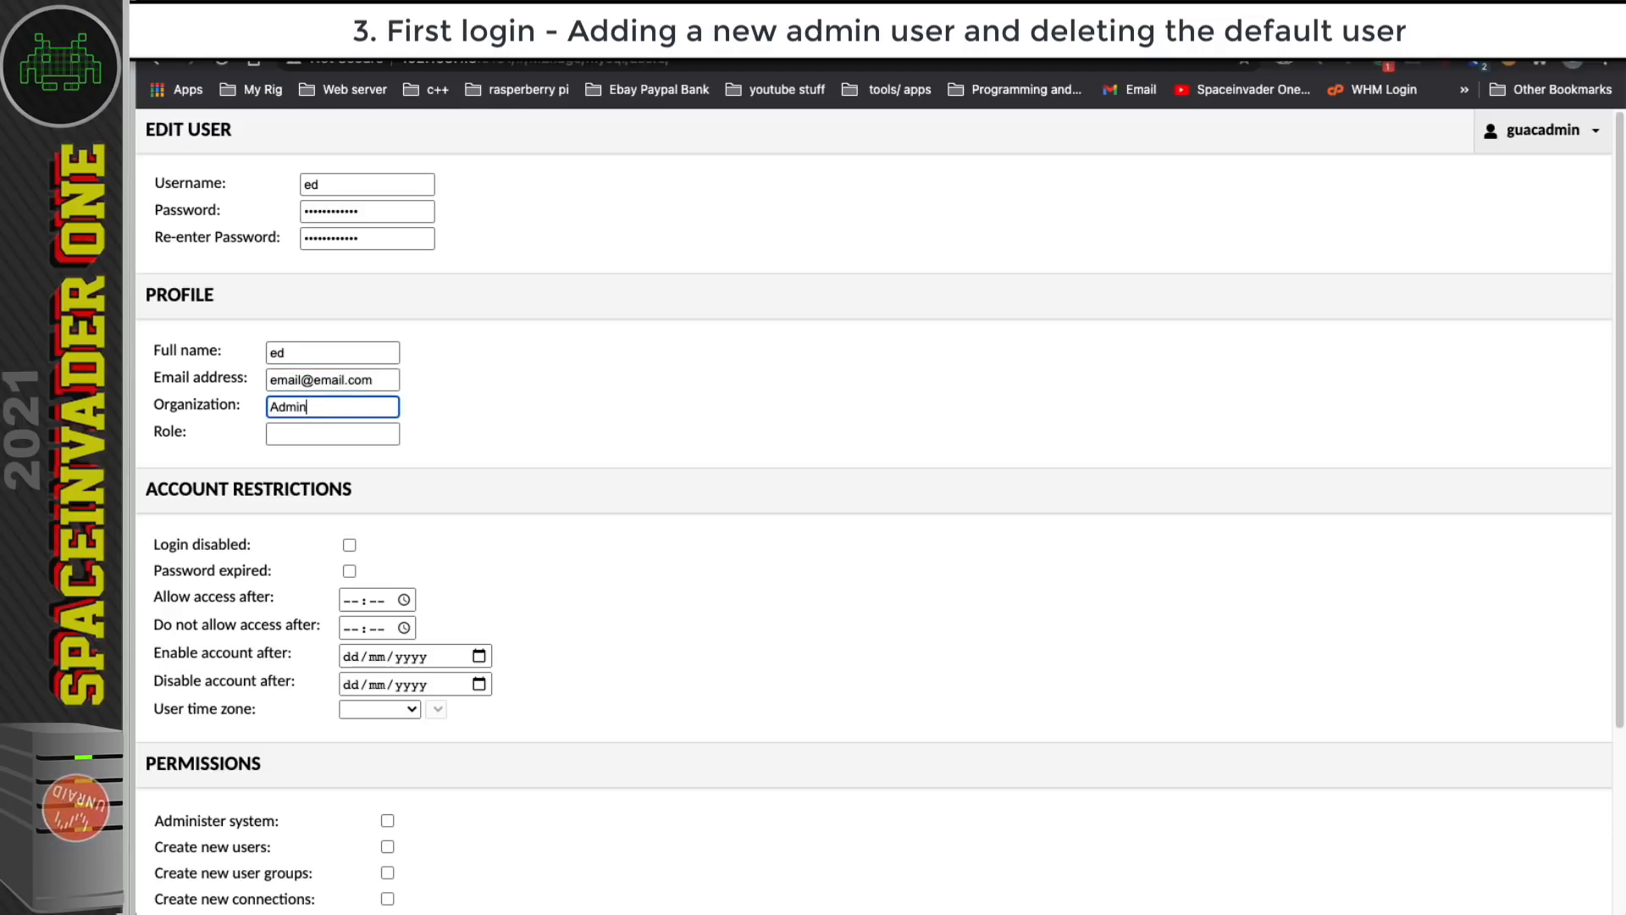
{"action": "left_click", "coordinate": [310, 434]}
{"action": "type", "text": "Administrator"}
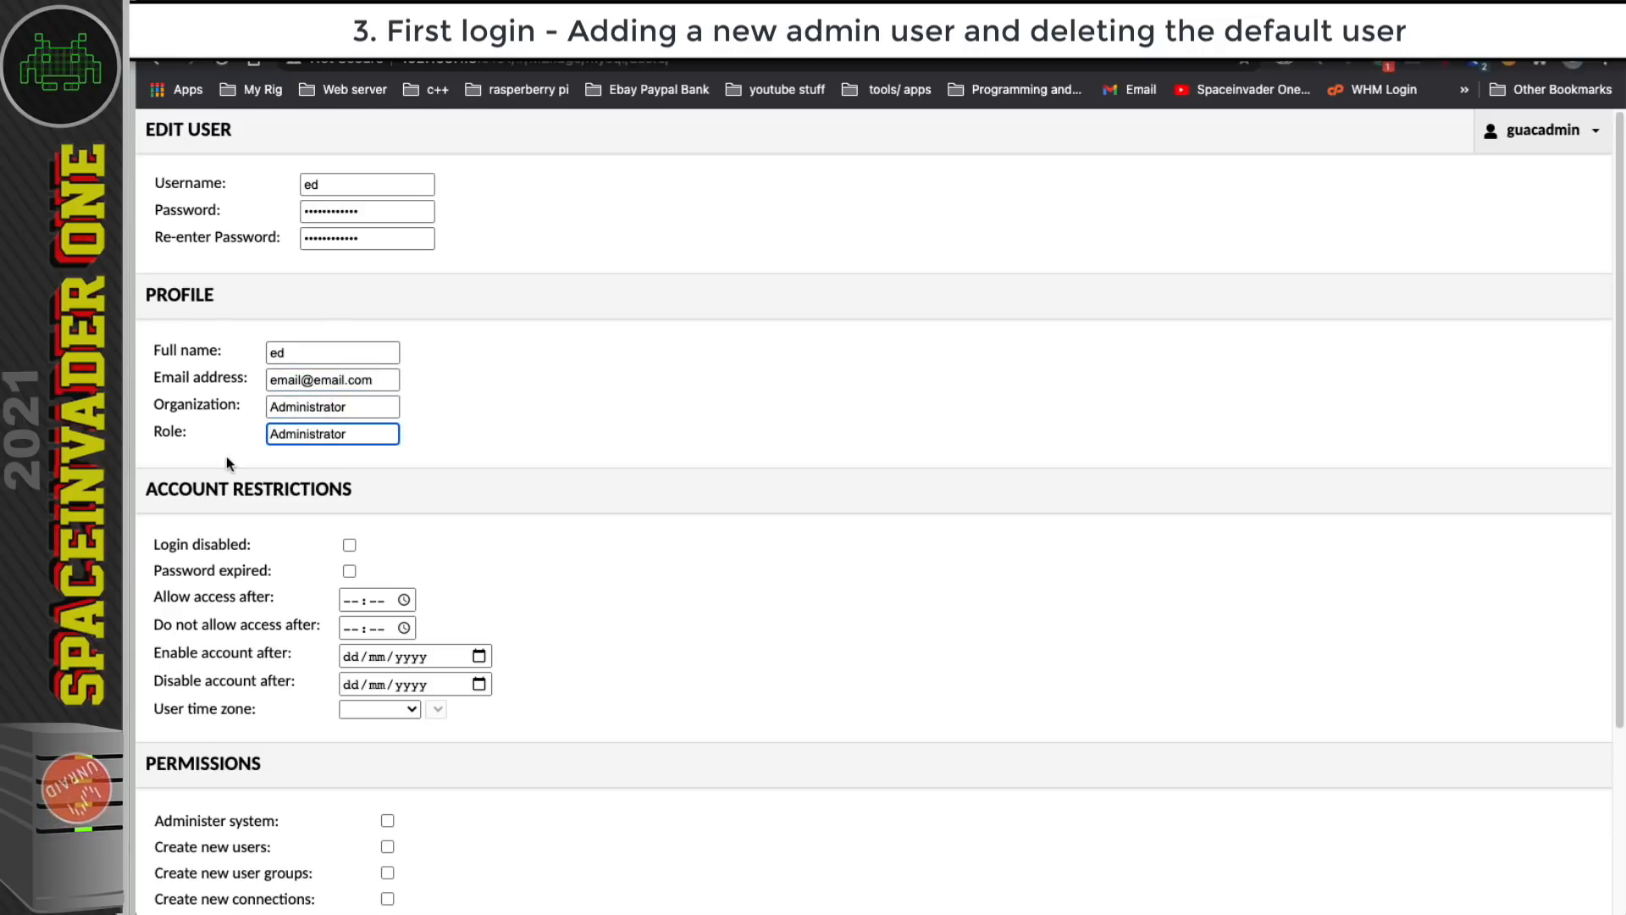
Step: Grant the new user all seven permissions, including Administer system, and save it
{"action": "scroll", "coordinate": [376, 498], "scroll_direction": "down", "scroll_amount": 3}
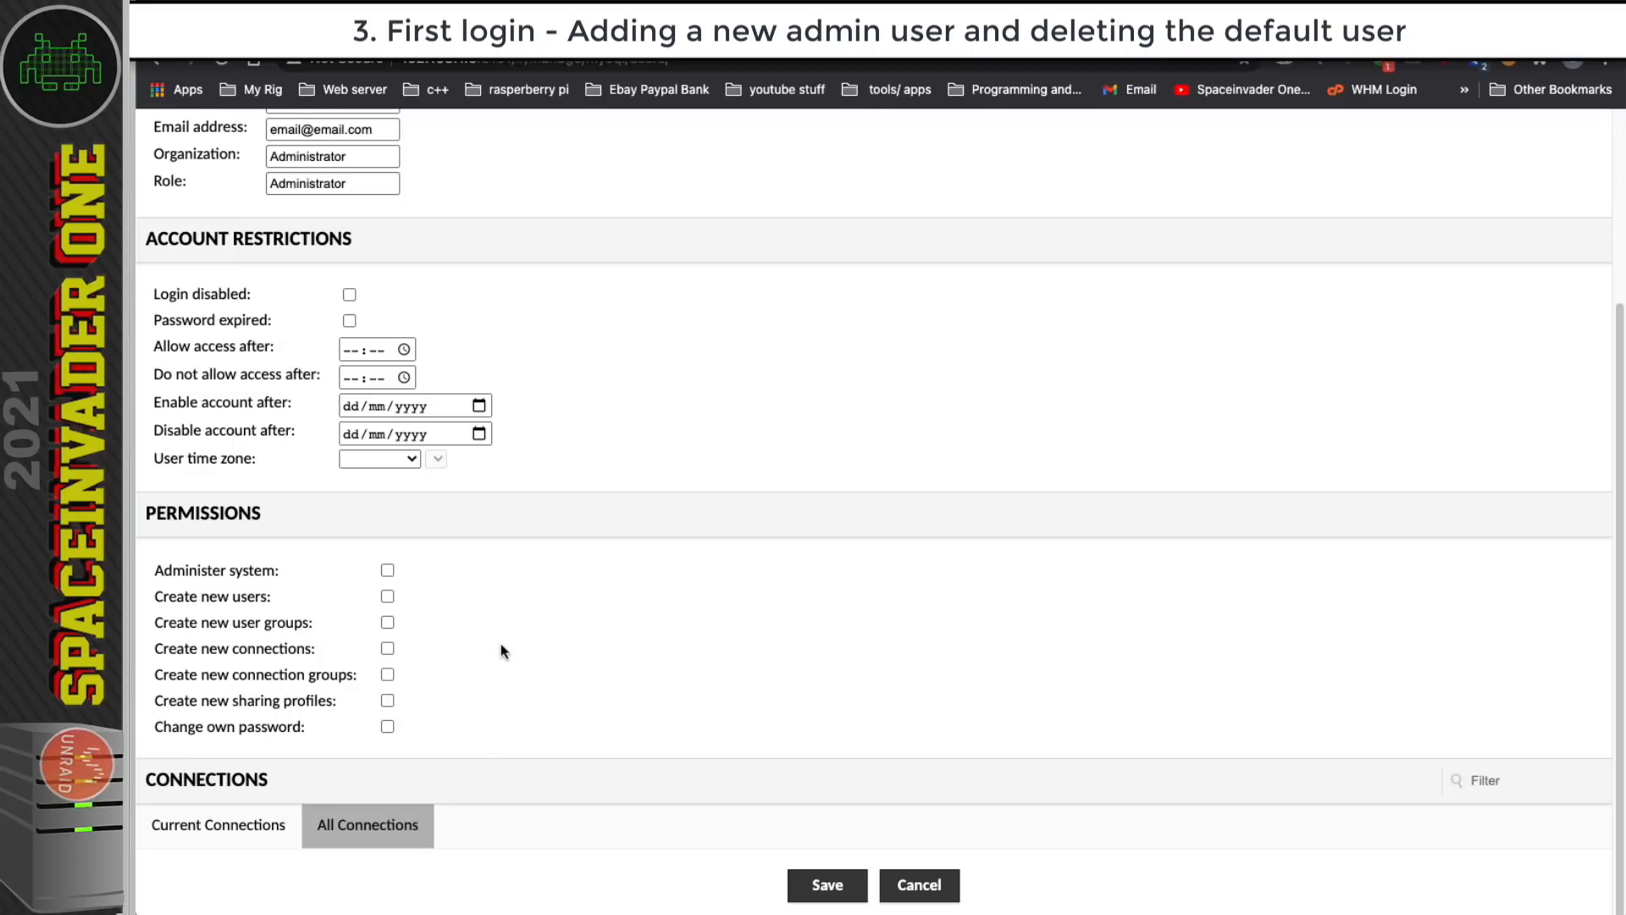
{"action": "left_click", "coordinate": [387, 570]}
{"action": "left_click", "coordinate": [387, 597]}
{"action": "left_click", "coordinate": [387, 623]}
{"action": "left_click", "coordinate": [387, 648]}
{"action": "left_click", "coordinate": [387, 674]}
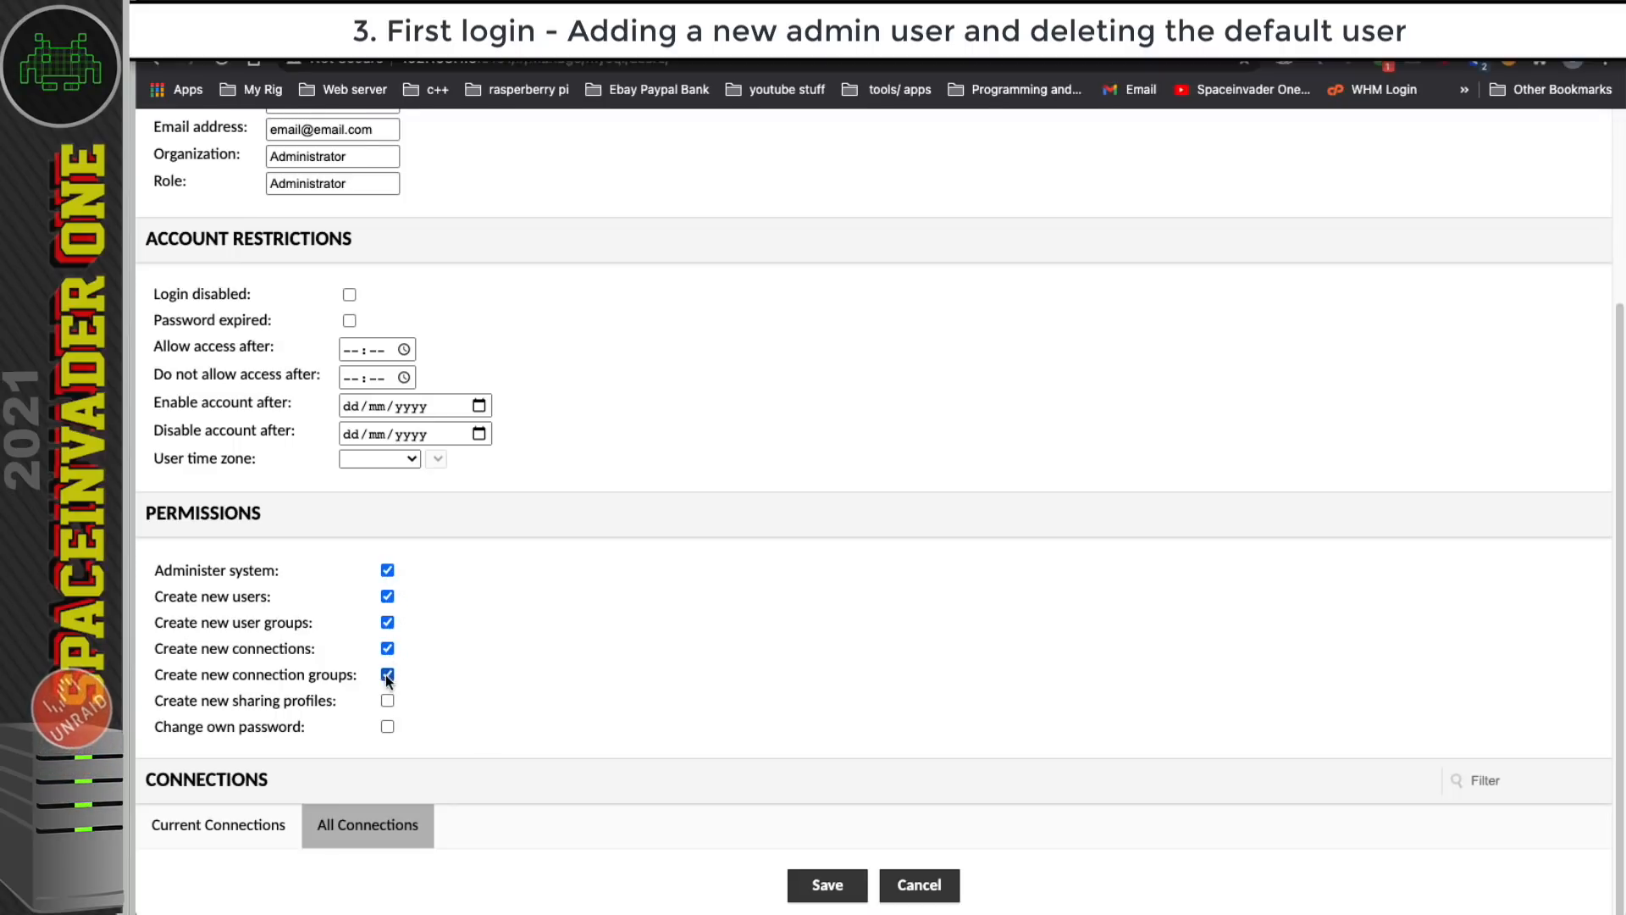
{"action": "left_click", "coordinate": [387, 700]}
{"action": "left_click", "coordinate": [387, 727]}
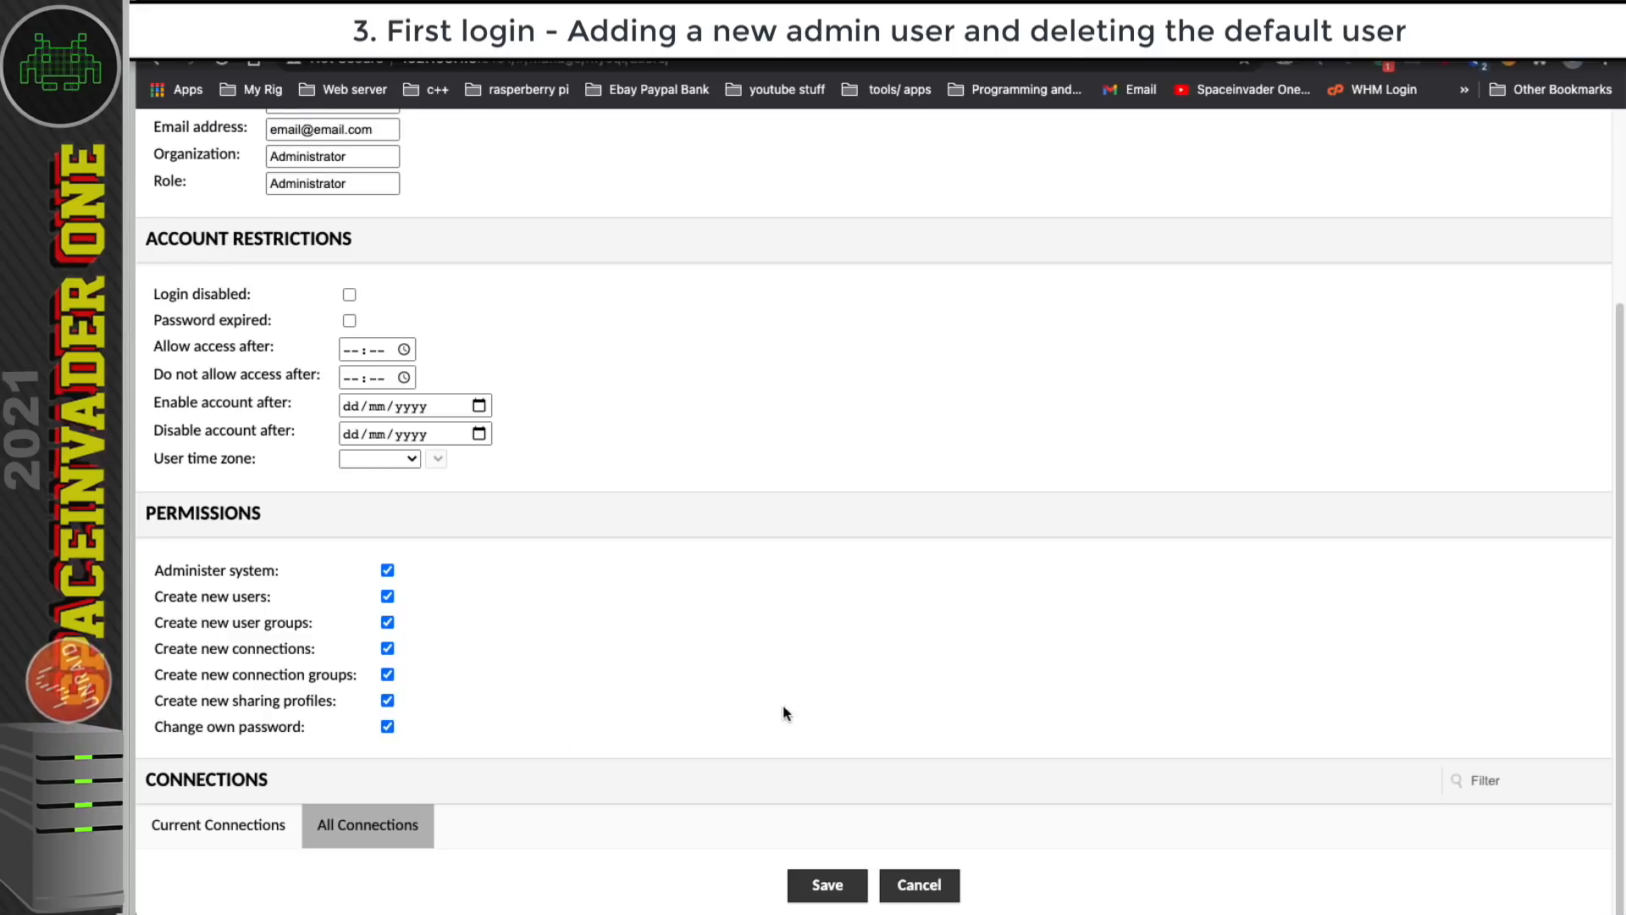
{"action": "left_click", "coordinate": [822, 888]}
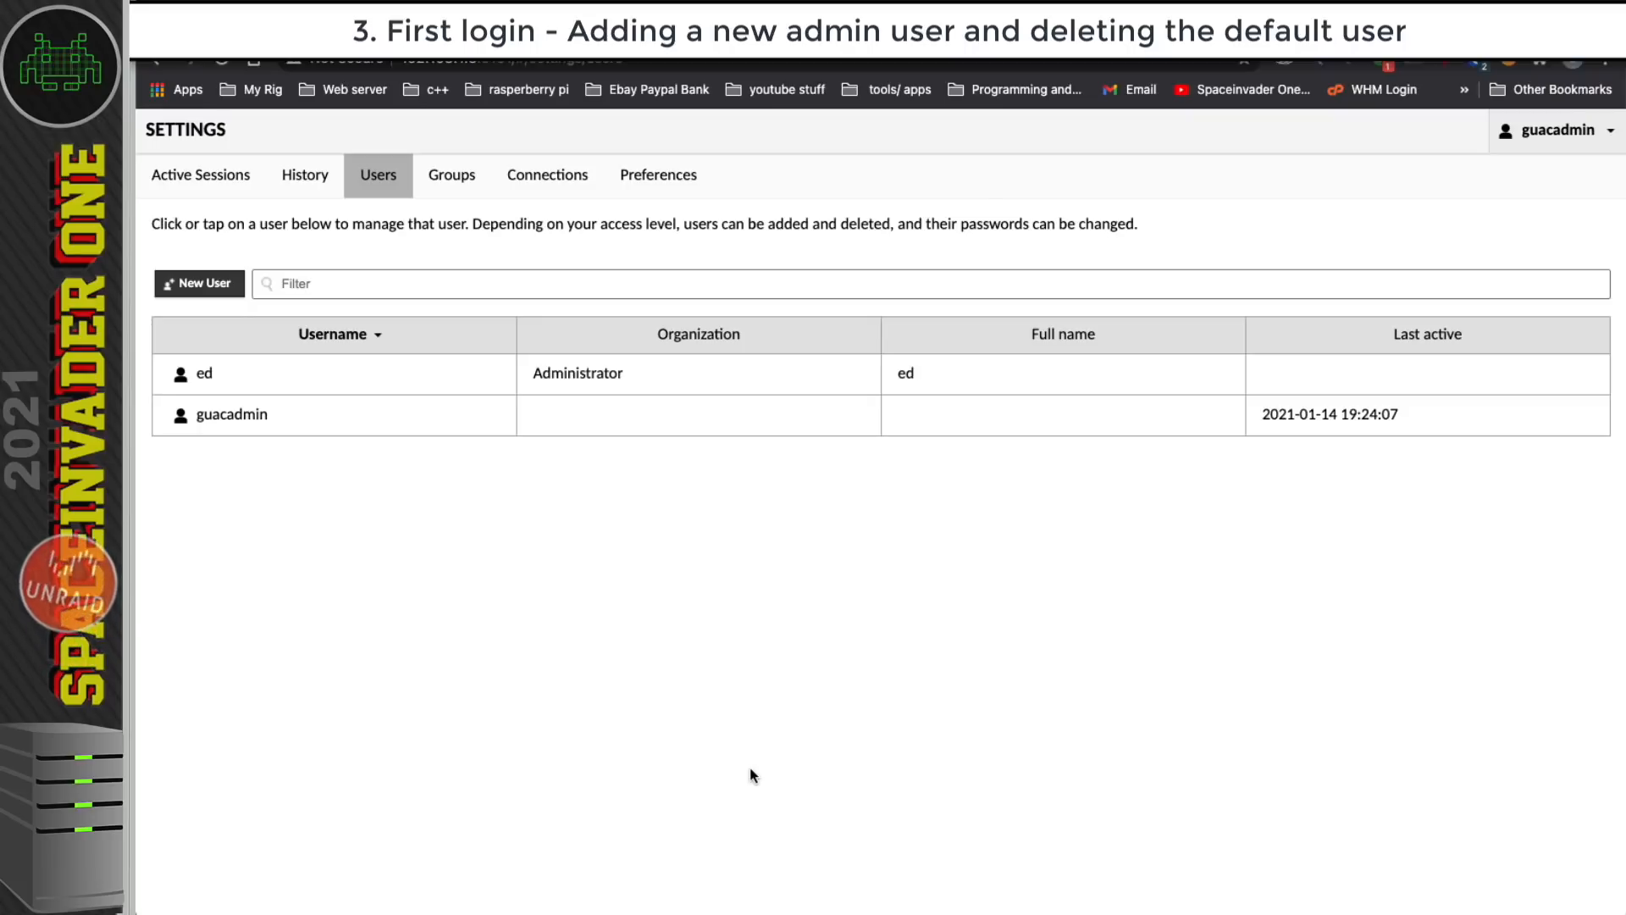
Step: Log out of guacadmin, log in as the new administrator, and open Settings
{"action": "left_click", "coordinate": [1543, 136]}
{"action": "left_click", "coordinate": [1516, 261]}
{"action": "type", "text": "ed"}
{"action": "key", "text": "Tab"}
{"action": "type", "text": "**********"}
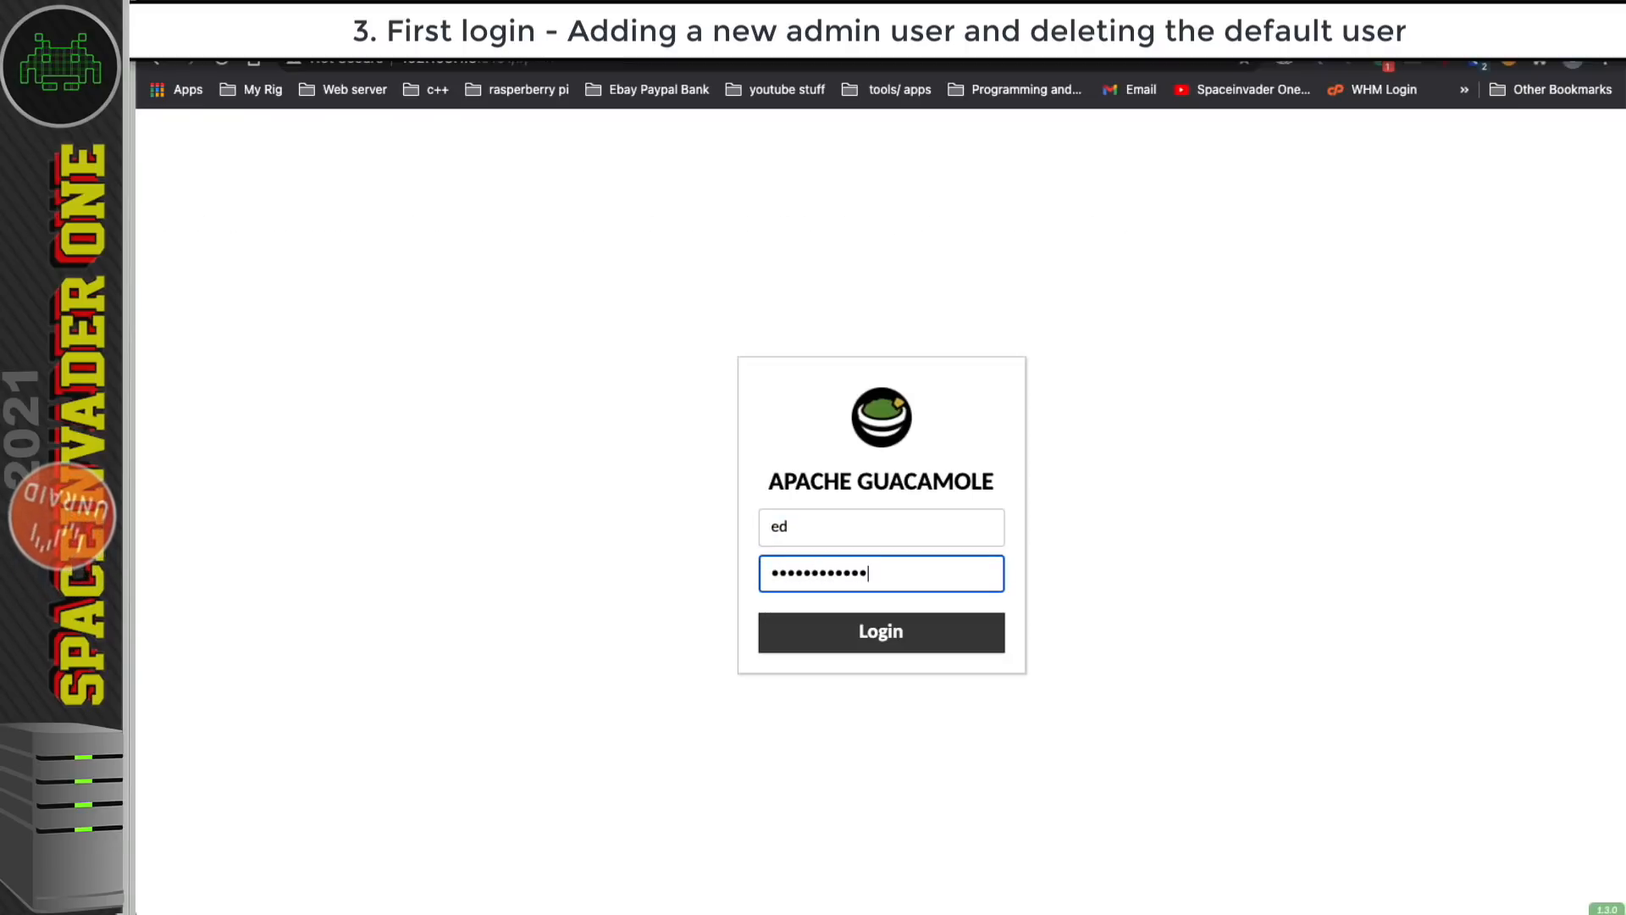
{"action": "key", "text": "Return"}
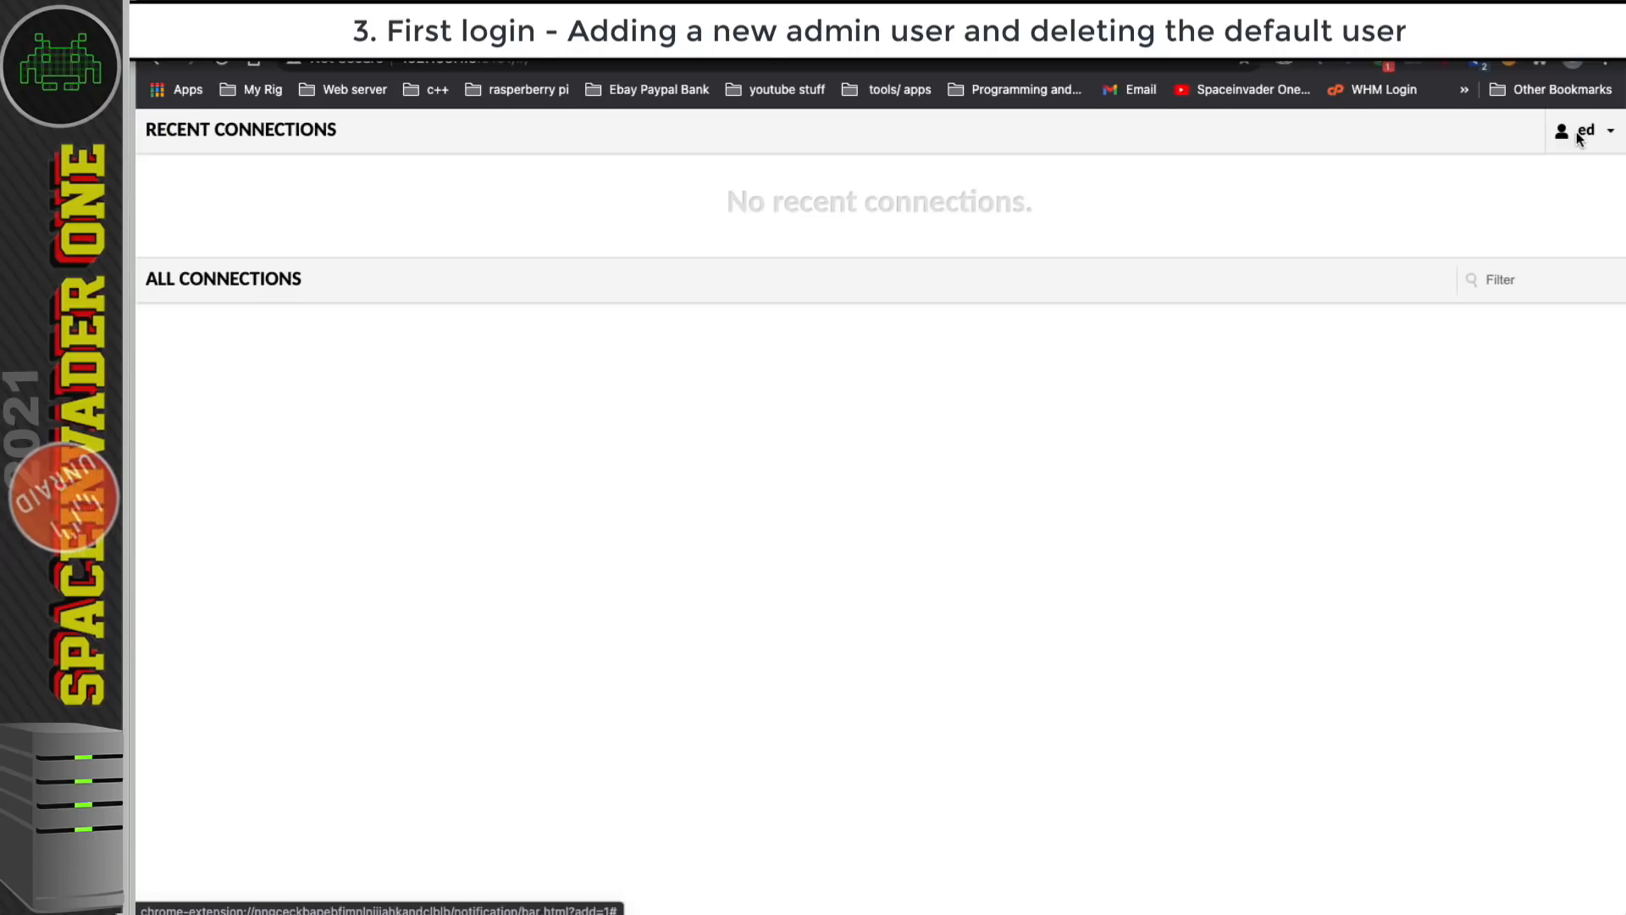
{"action": "left_click", "coordinate": [1586, 134]}
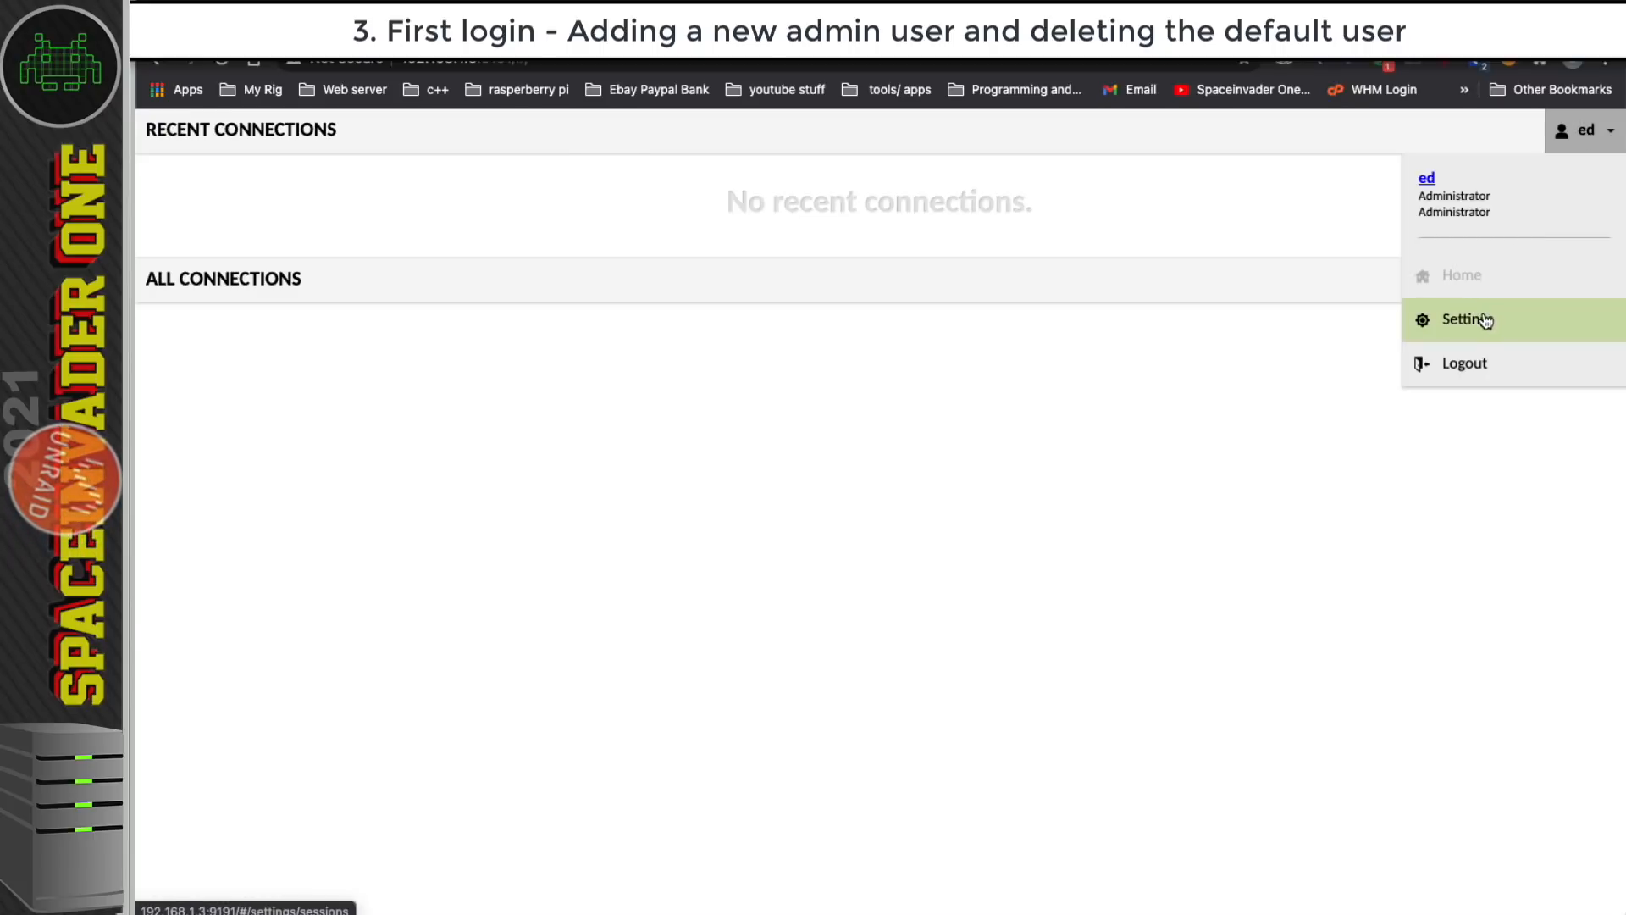
{"action": "left_click", "coordinate": [1483, 317]}
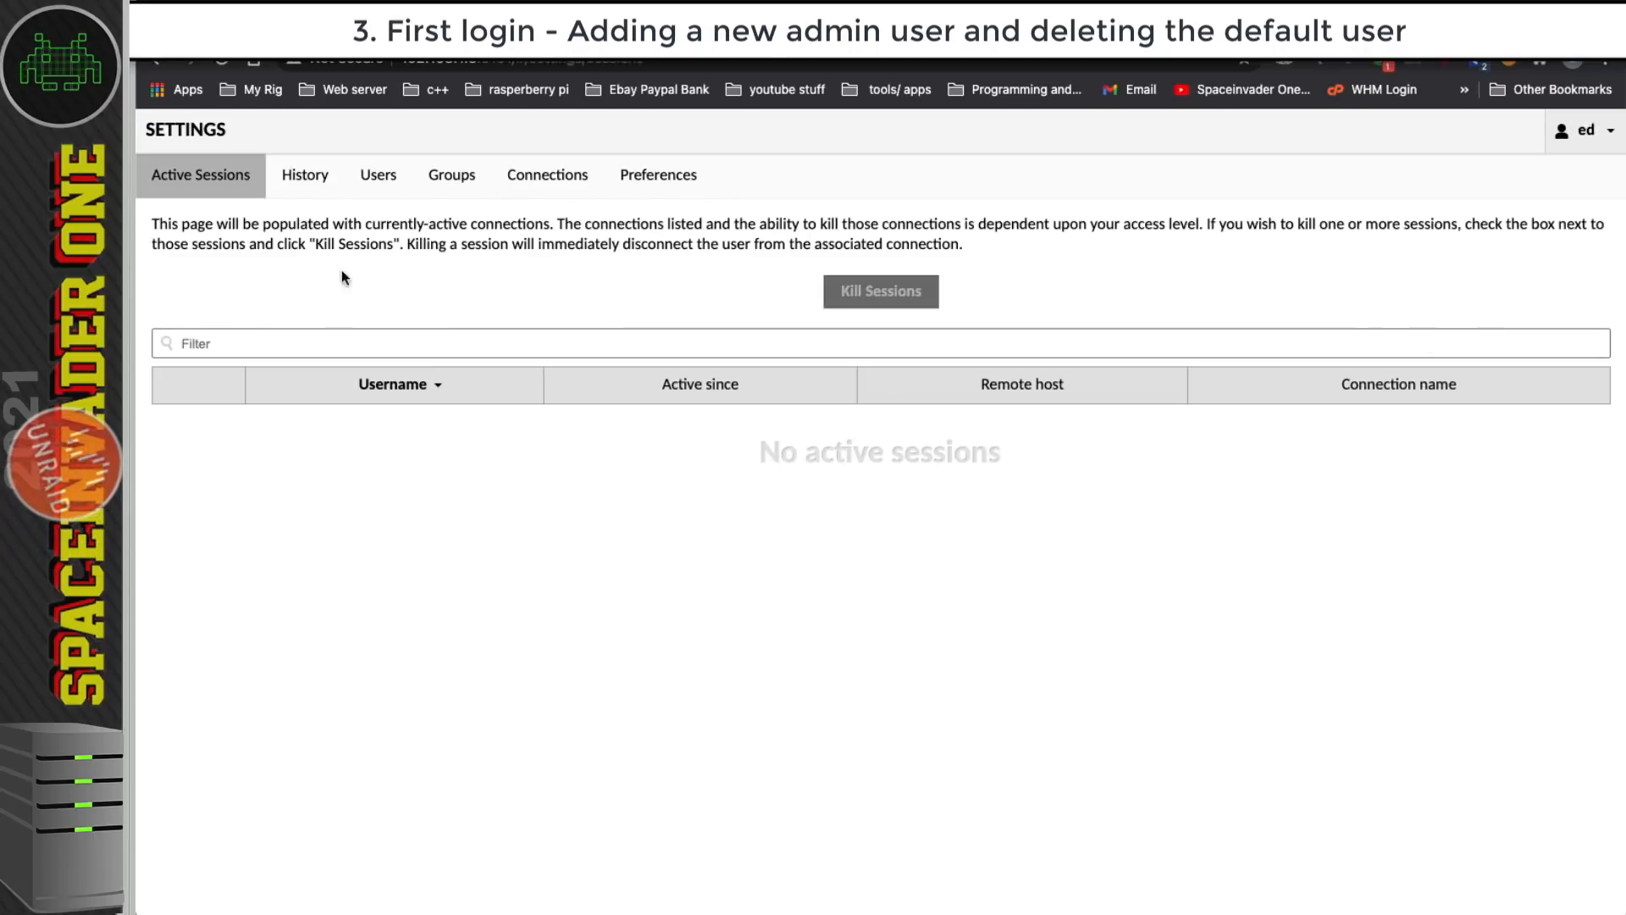
Step: Delete the guacadmin user account and confirm the deletion
{"action": "left_click", "coordinate": [390, 185]}
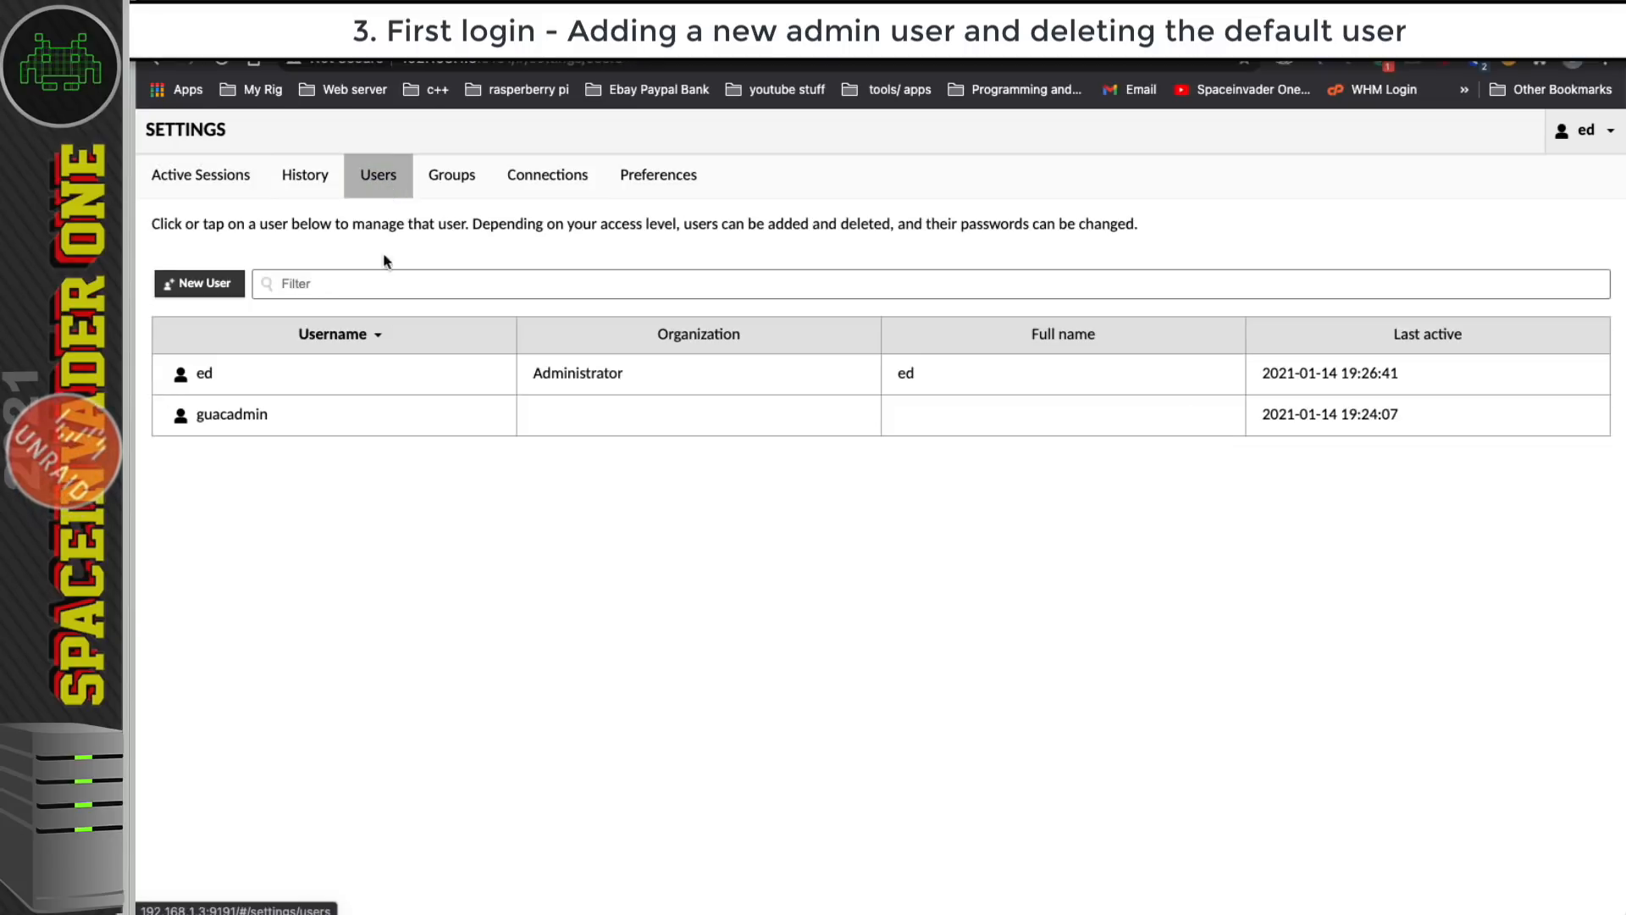
{"action": "left_click", "coordinate": [233, 415]}
{"action": "scroll", "coordinate": [605, 350], "scroll_direction": "down", "scroll_amount": 5}
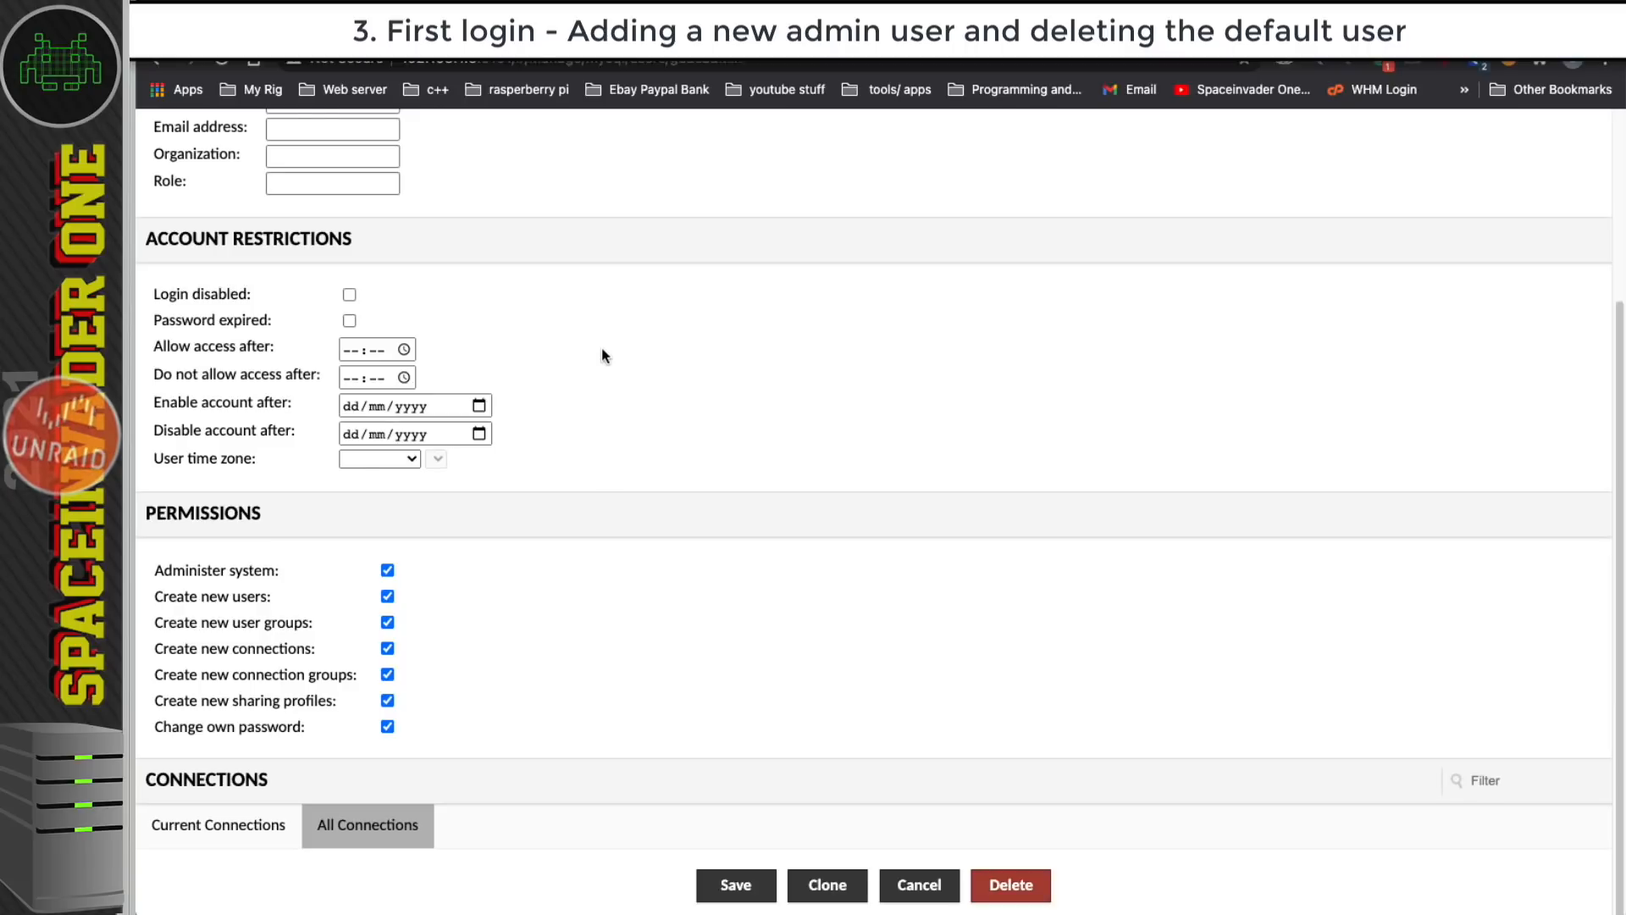
{"action": "left_click", "coordinate": [1004, 885]}
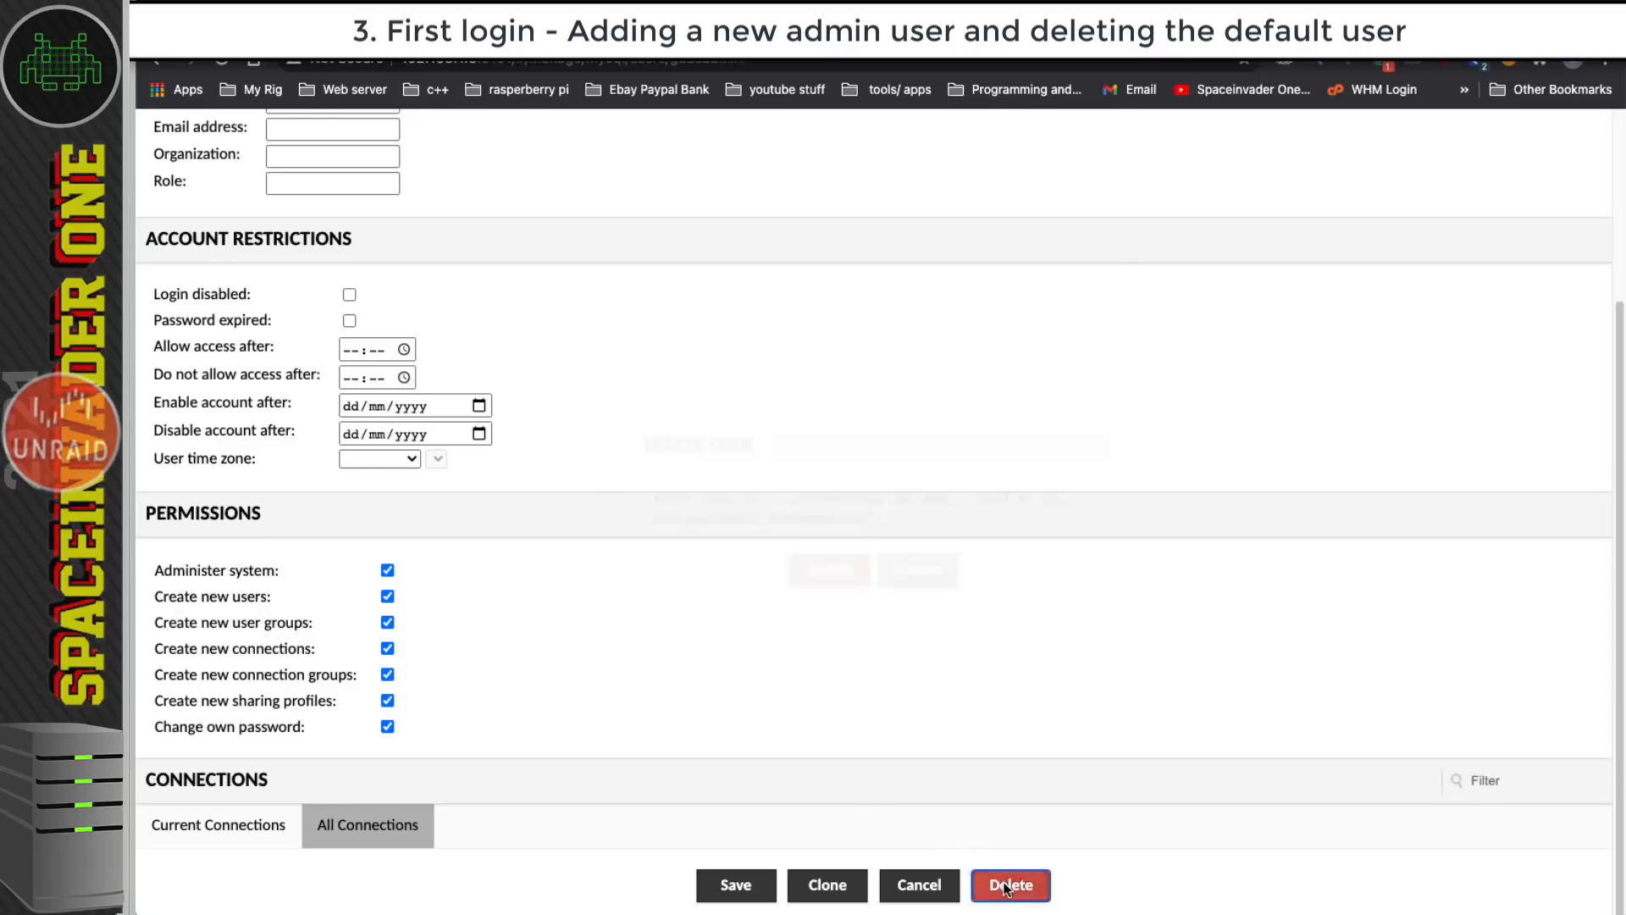
{"action": "left_click", "coordinate": [832, 573]}
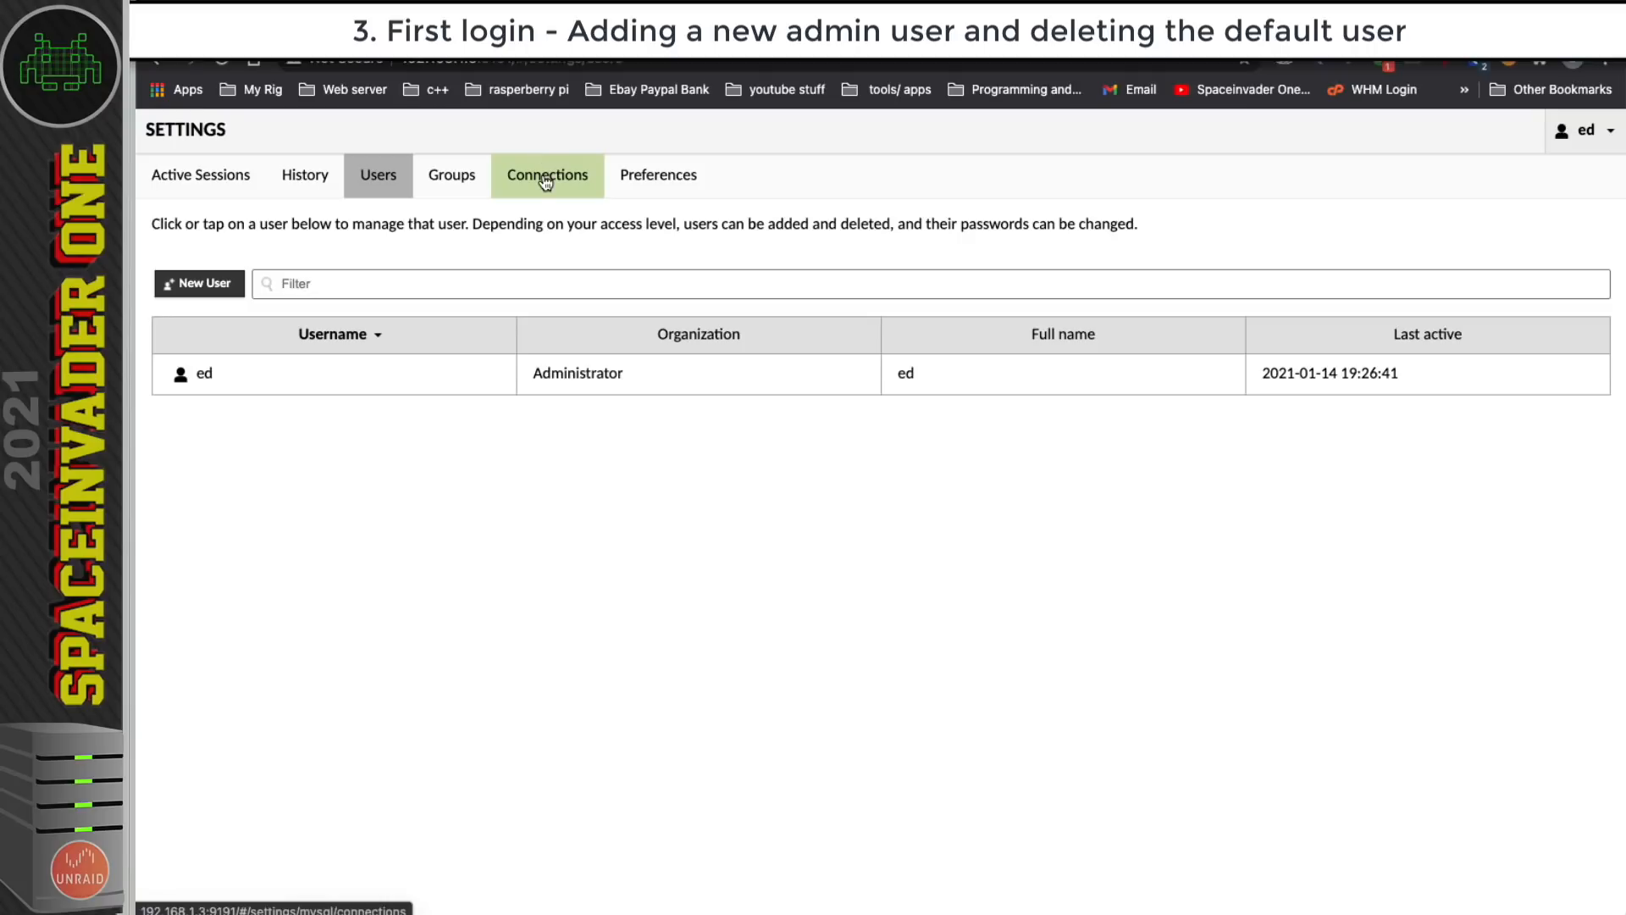
{"action": "left_click", "coordinate": [544, 175]}
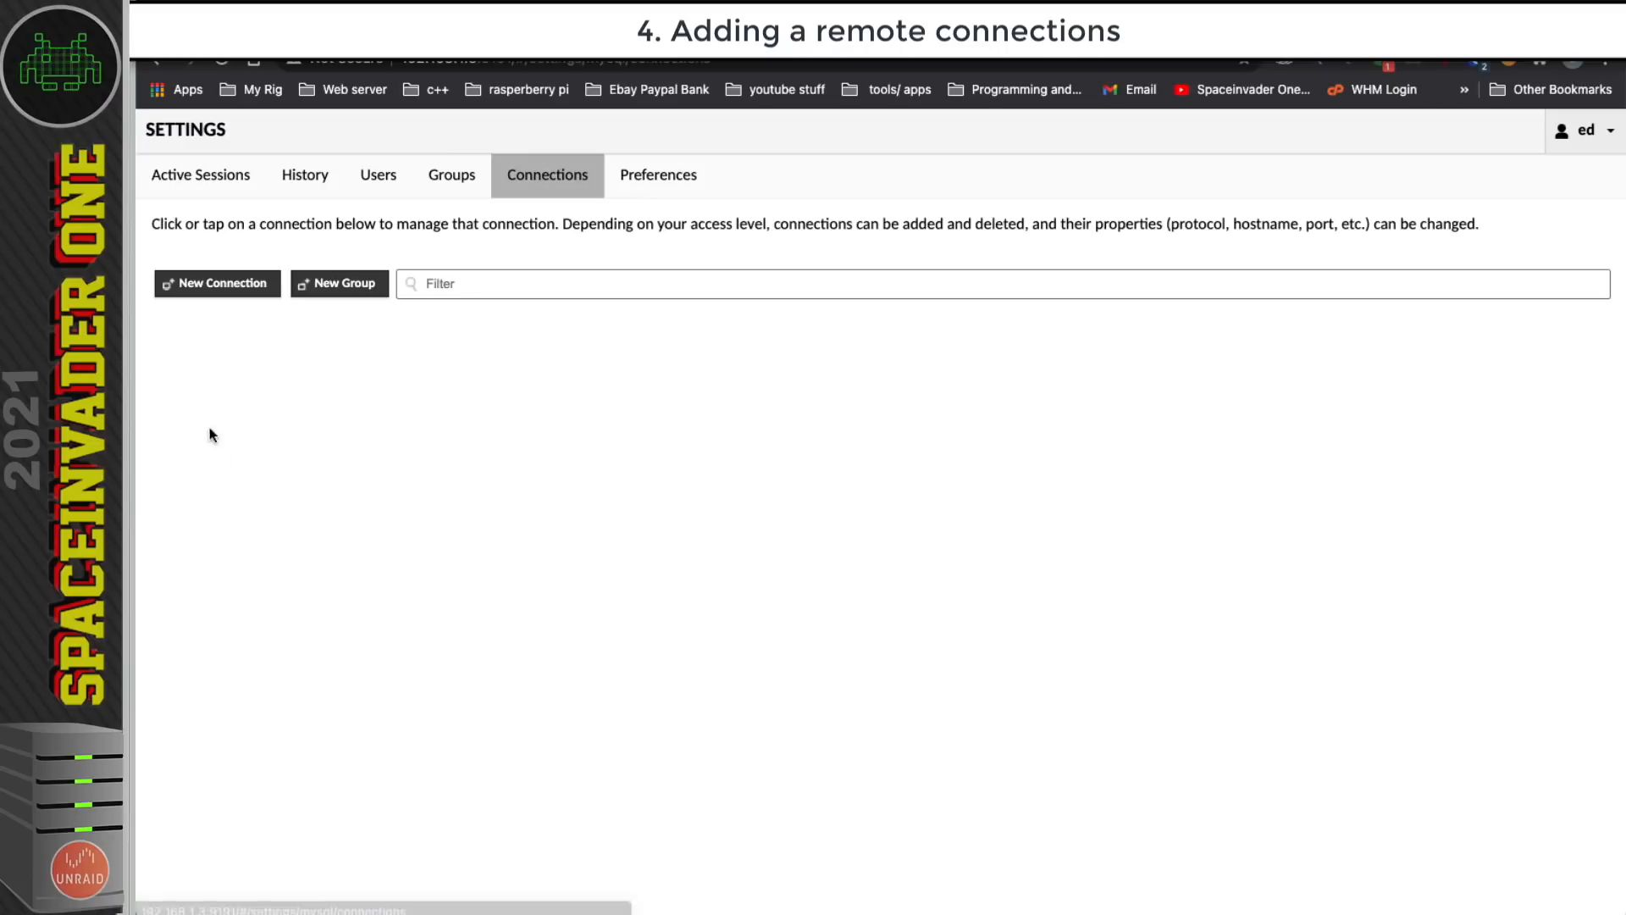
Step: Start a blank new connection and list the available connection protocols
{"action": "left_click", "coordinate": [220, 282]}
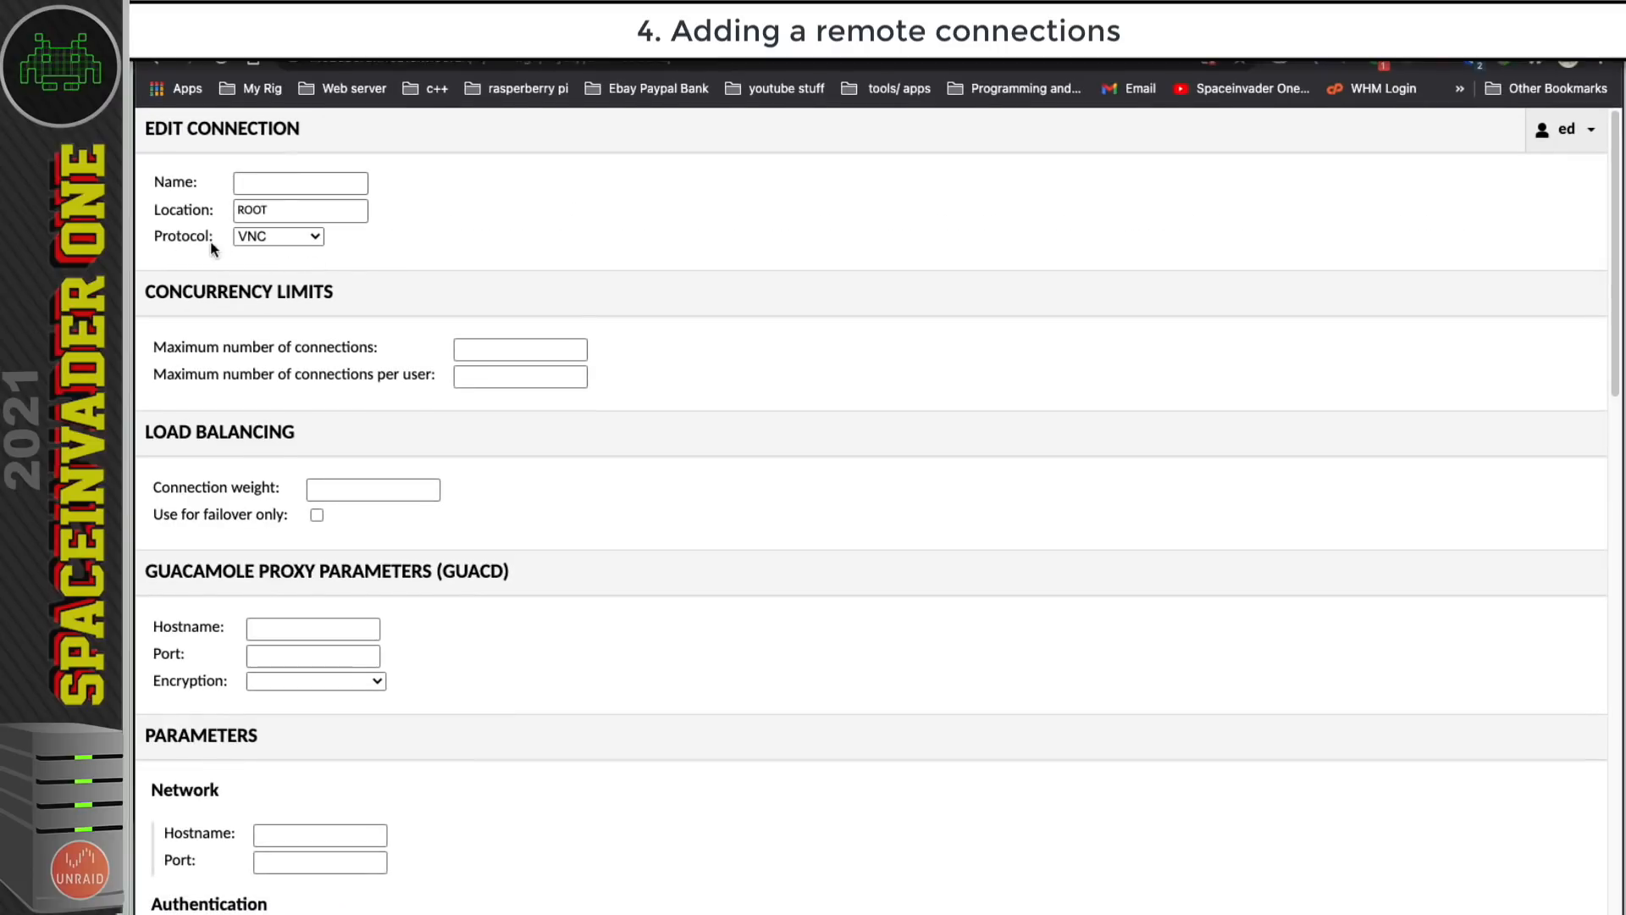
{"action": "left_click", "coordinate": [312, 237]}
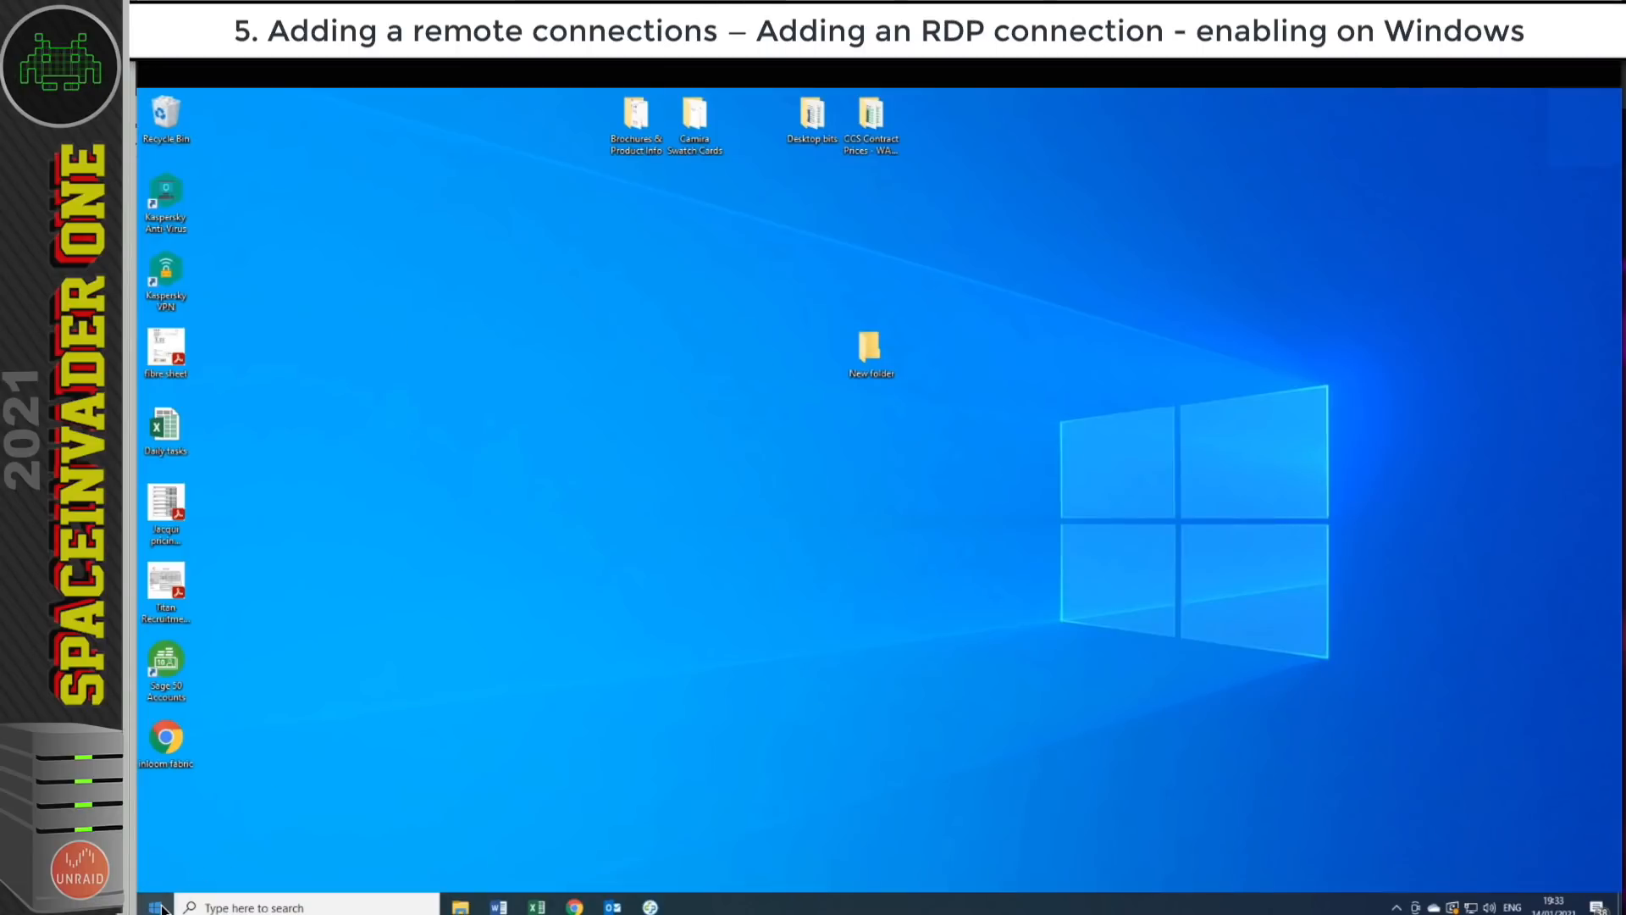
Step: From This PC's system information, search 'remote' and switch Enable Remote Desktop on, confirming it
{"action": "left_click", "coordinate": [460, 908]}
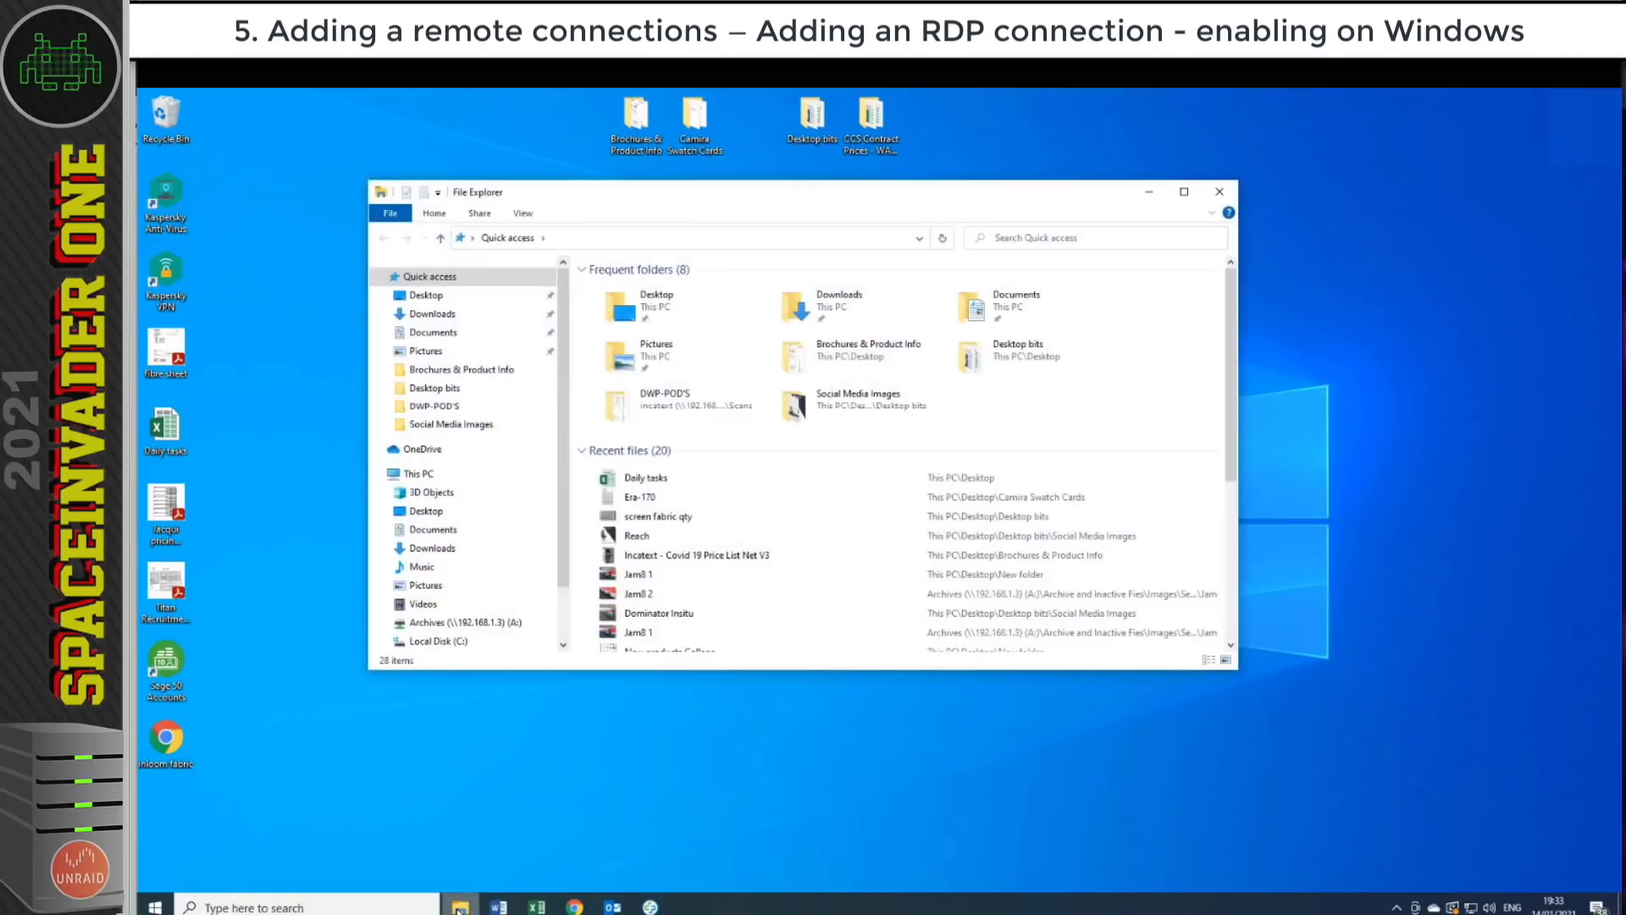
{"action": "right_click", "coordinate": [417, 474]}
{"action": "left_click", "coordinate": [489, 721]}
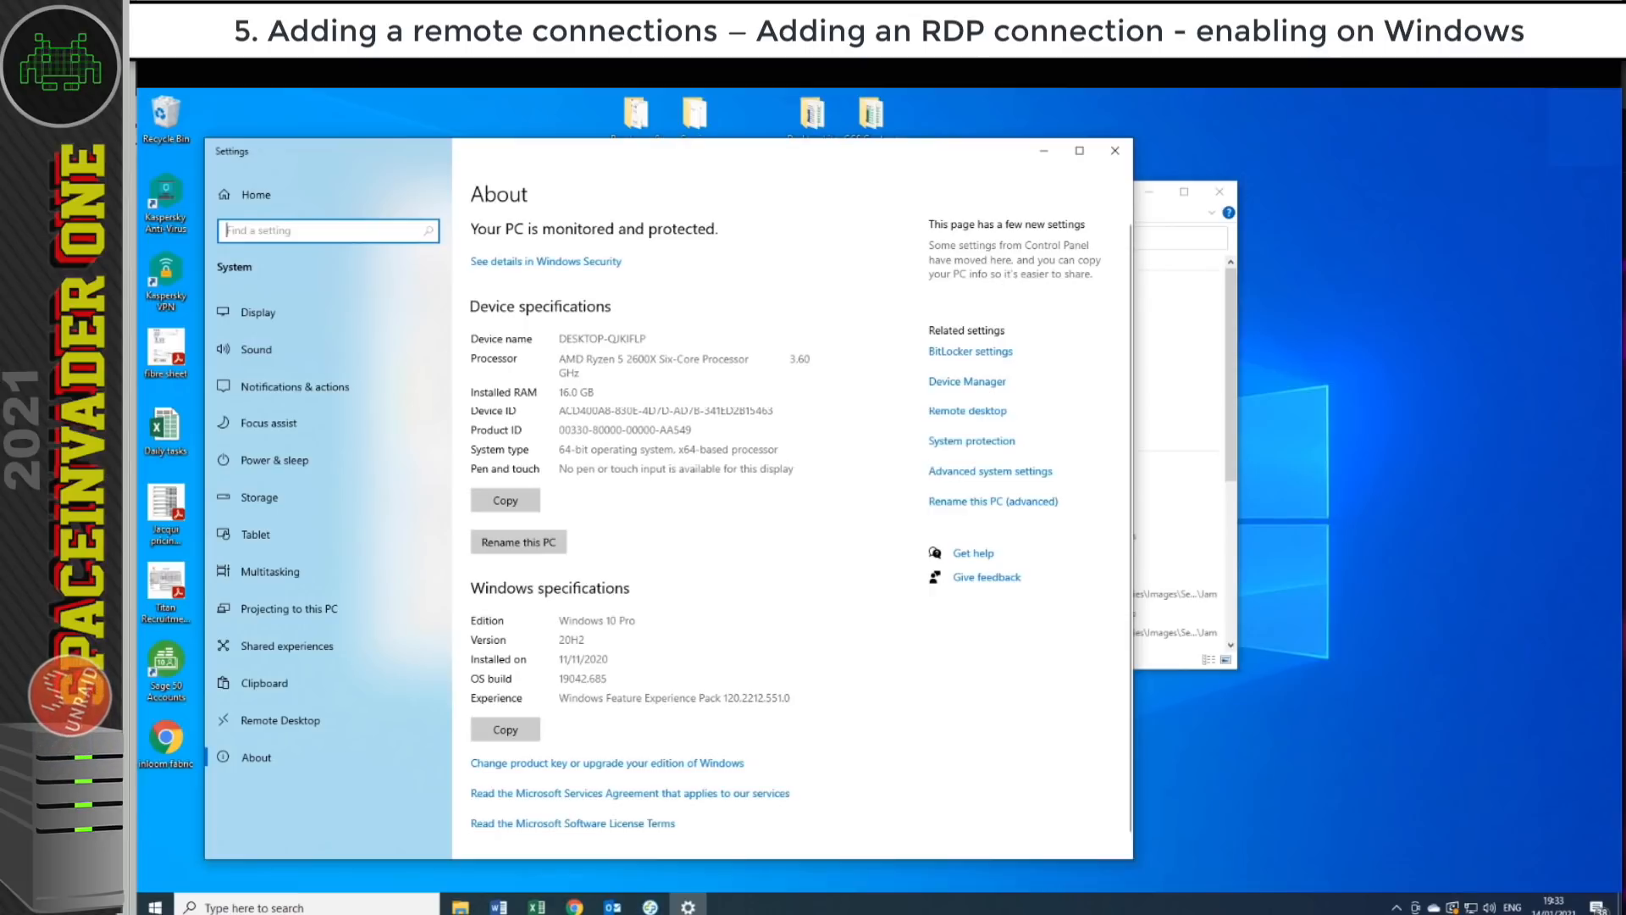
{"action": "type", "text": "remote"}
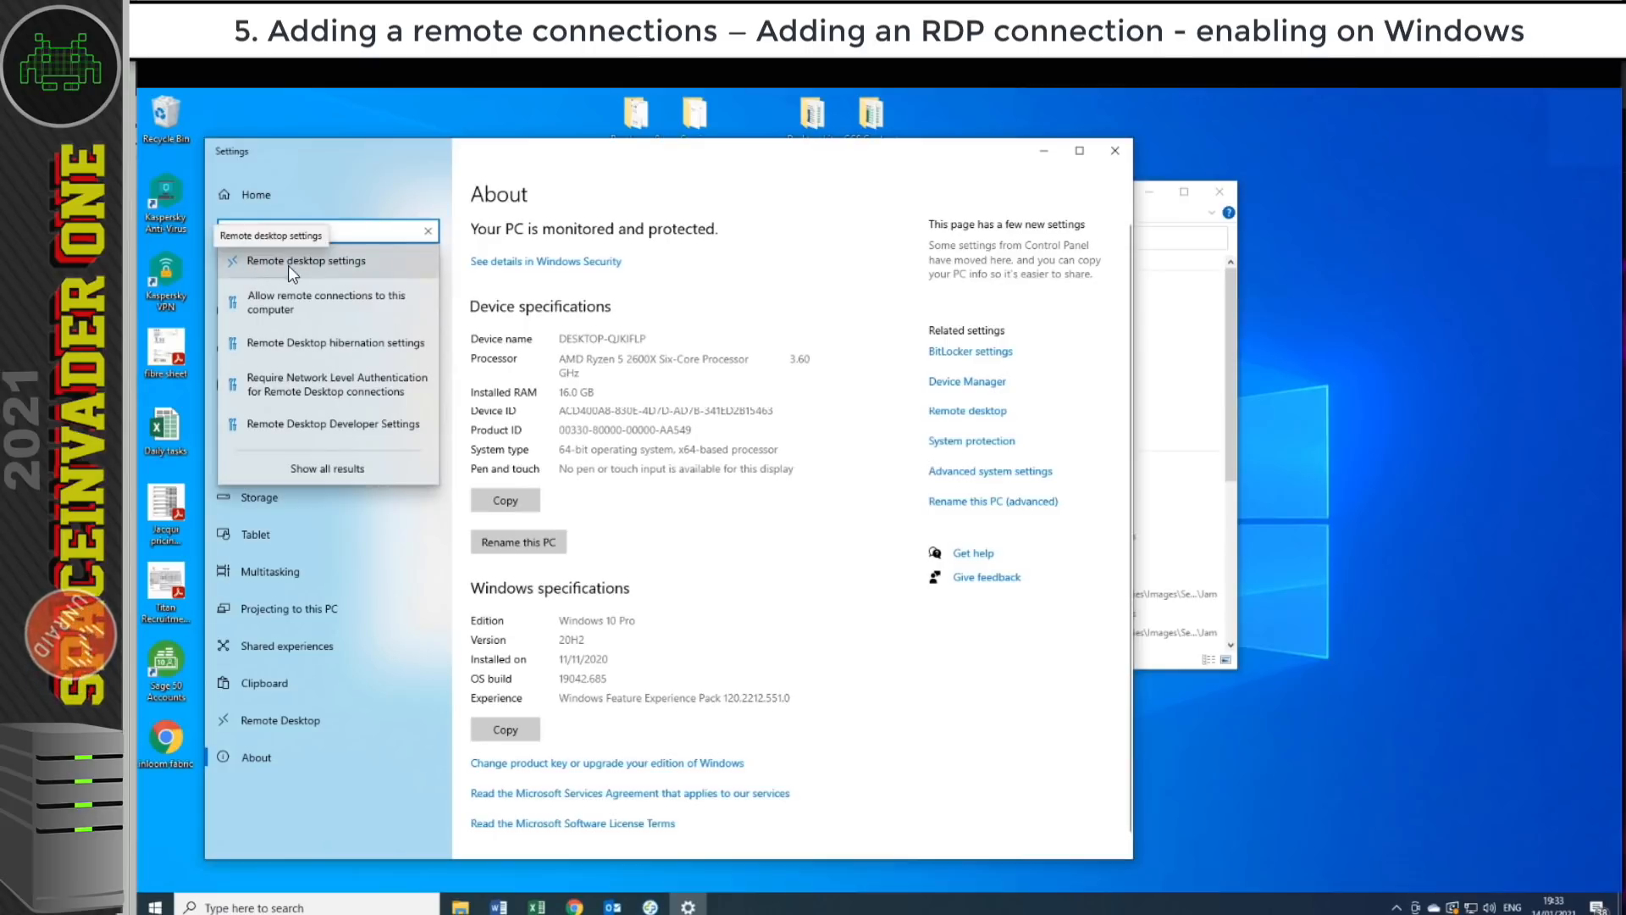
{"action": "left_click", "coordinate": [298, 261]}
{"action": "left_click", "coordinate": [489, 331]}
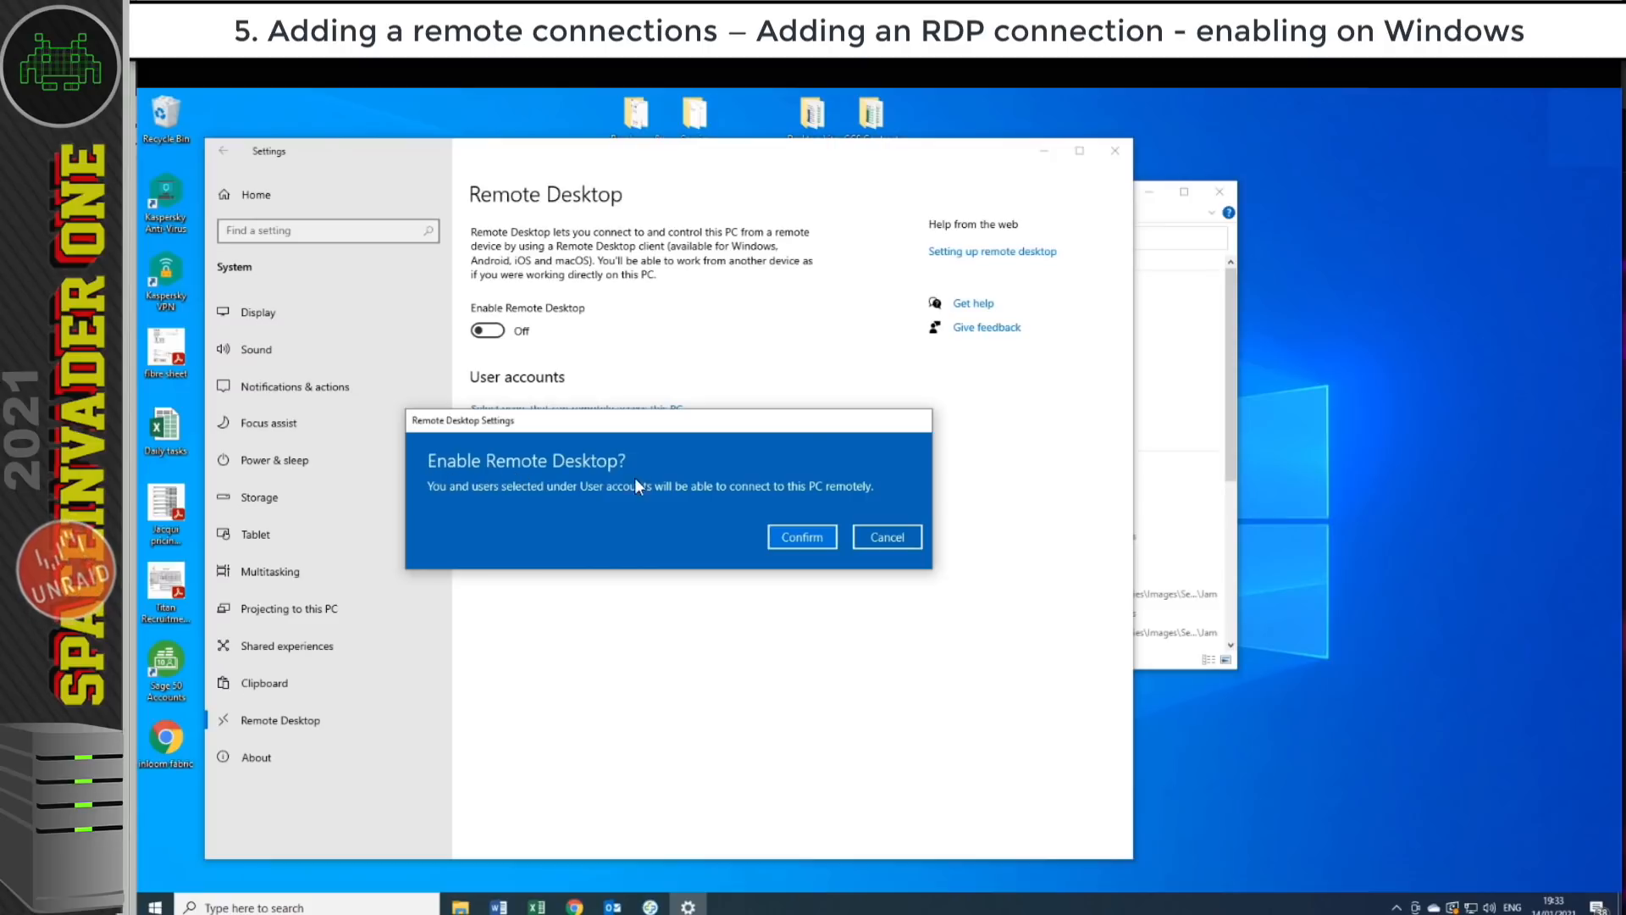
{"action": "left_click", "coordinate": [799, 536]}
{"action": "left_click", "coordinate": [525, 675]}
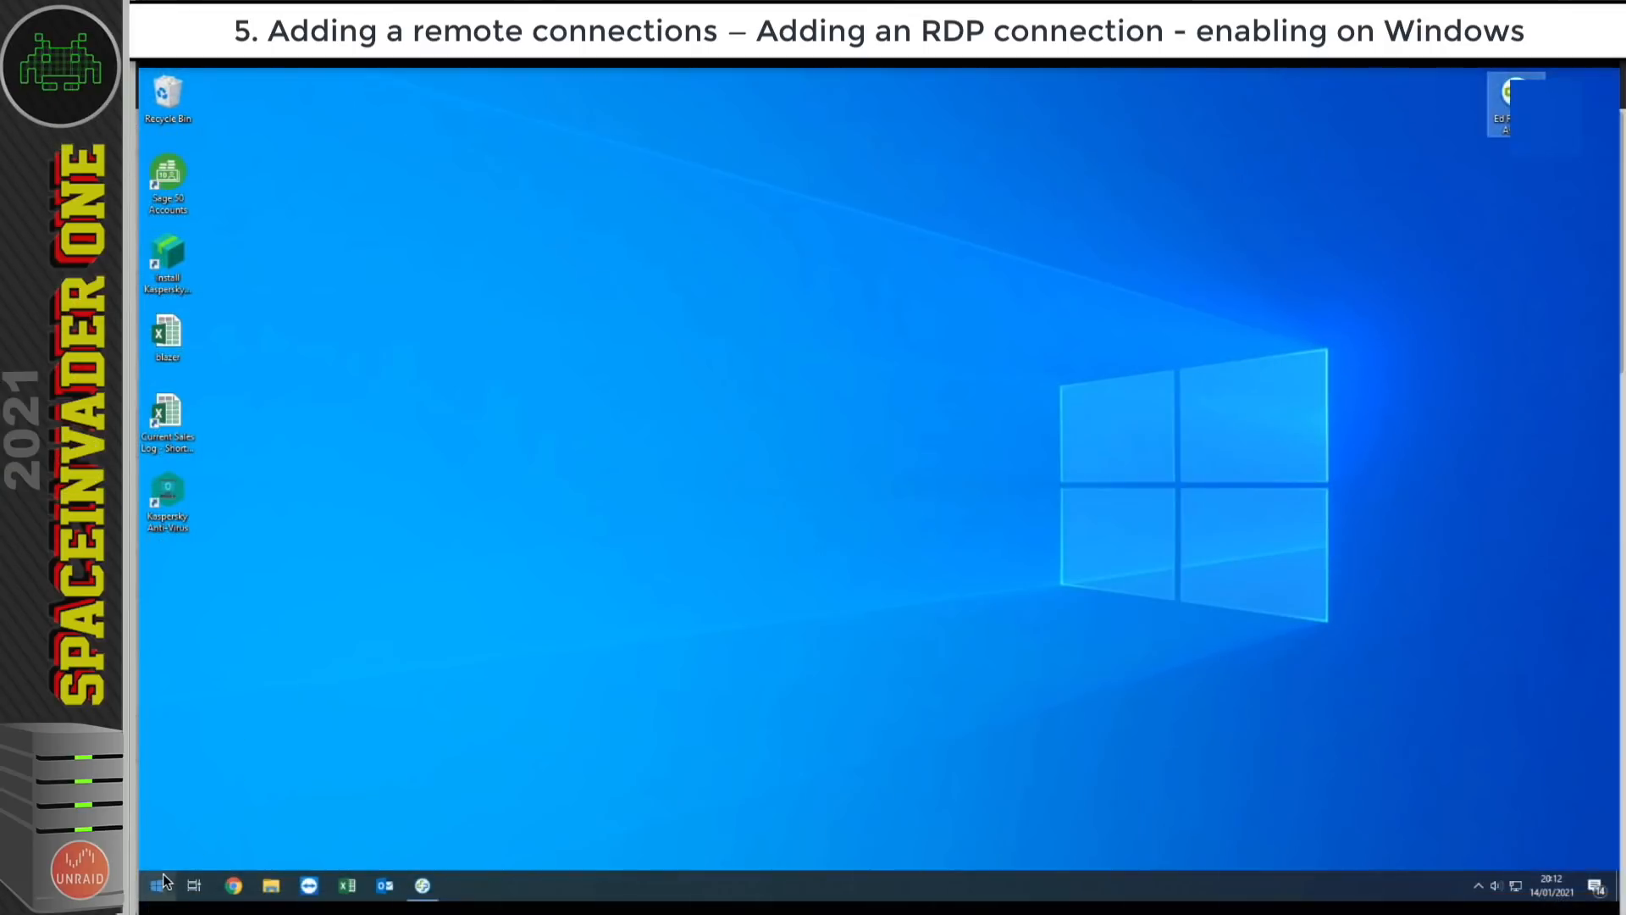
Step: Allow remote connections to this computer in System Properties' Remote settings
{"action": "left_click", "coordinate": [272, 886]}
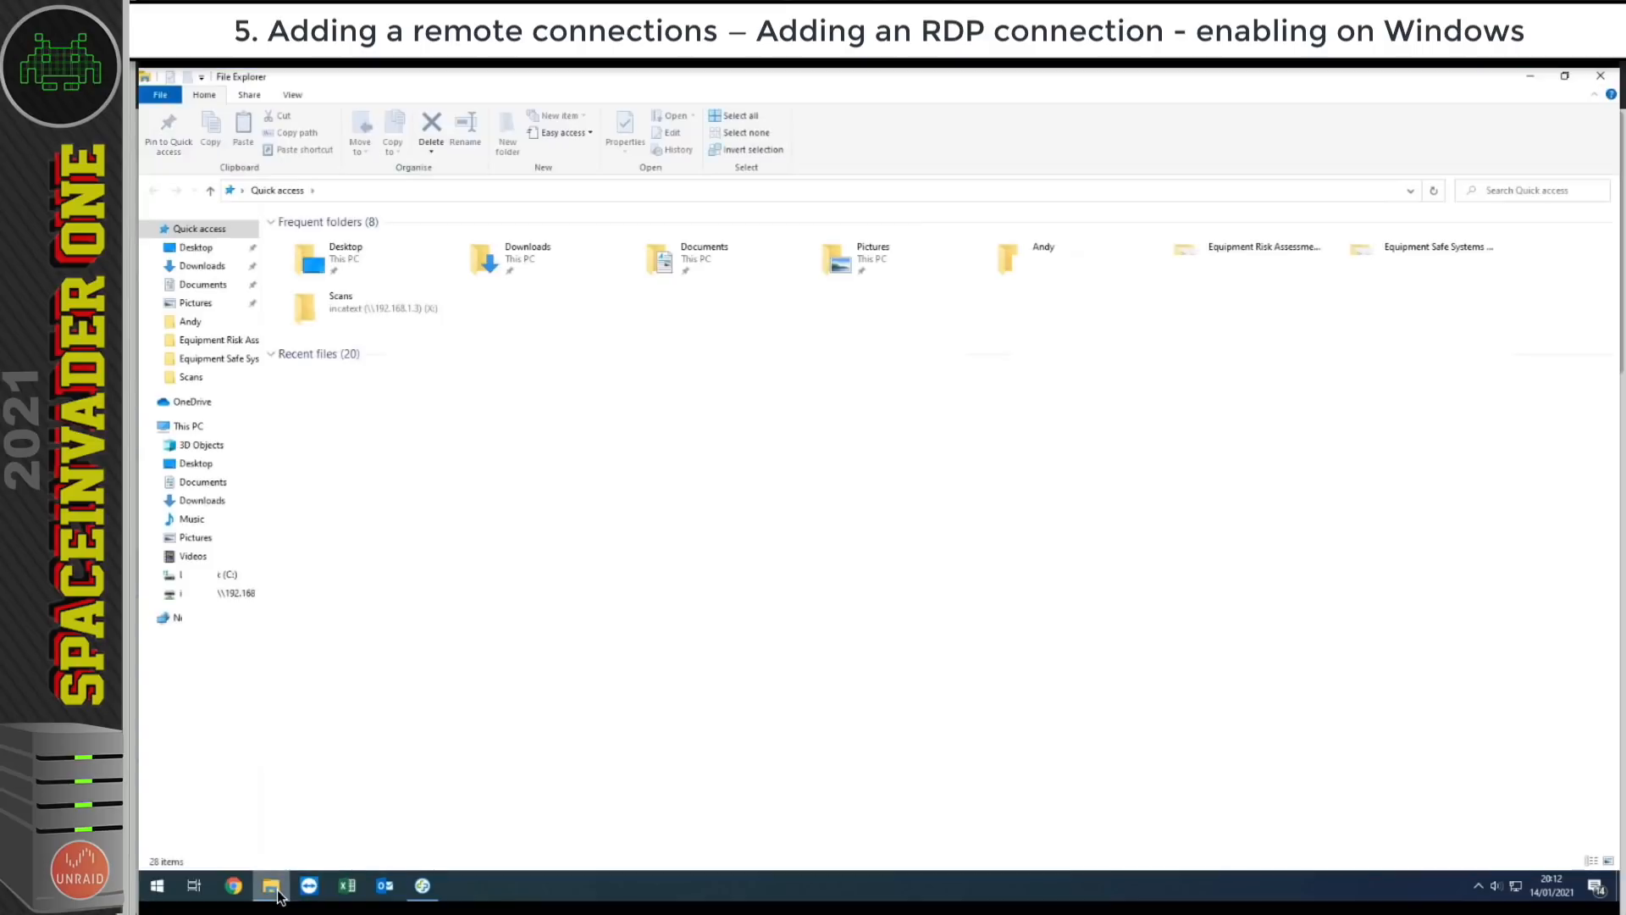
{"action": "right_click", "coordinate": [181, 426]}
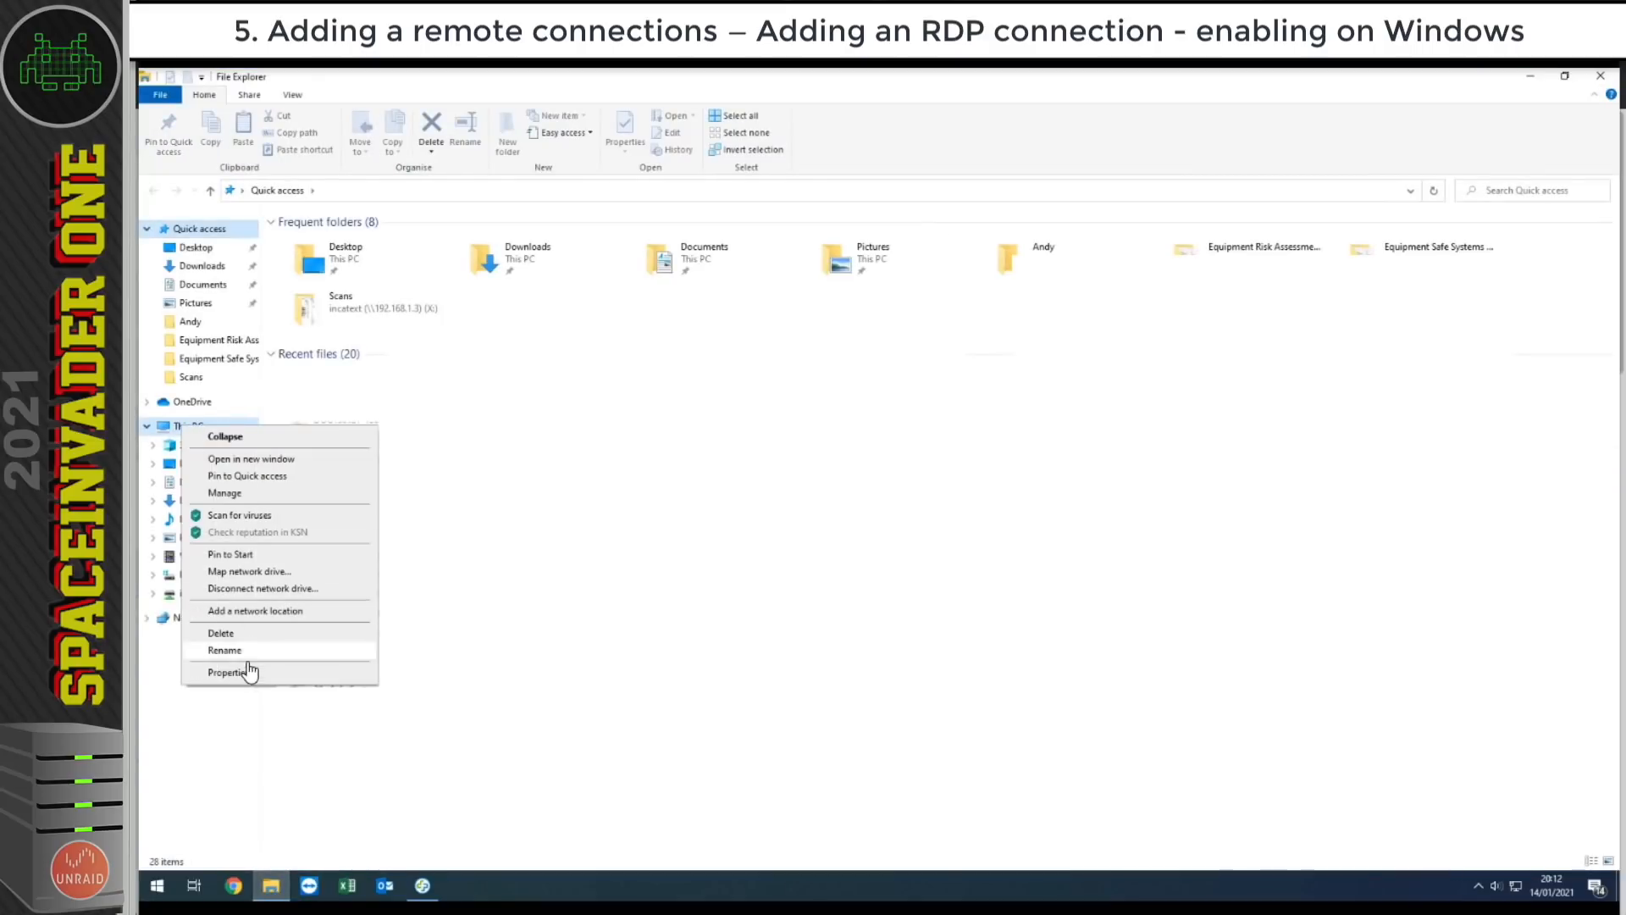
{"action": "left_click", "coordinate": [237, 672]}
{"action": "left_click", "coordinate": [517, 369]}
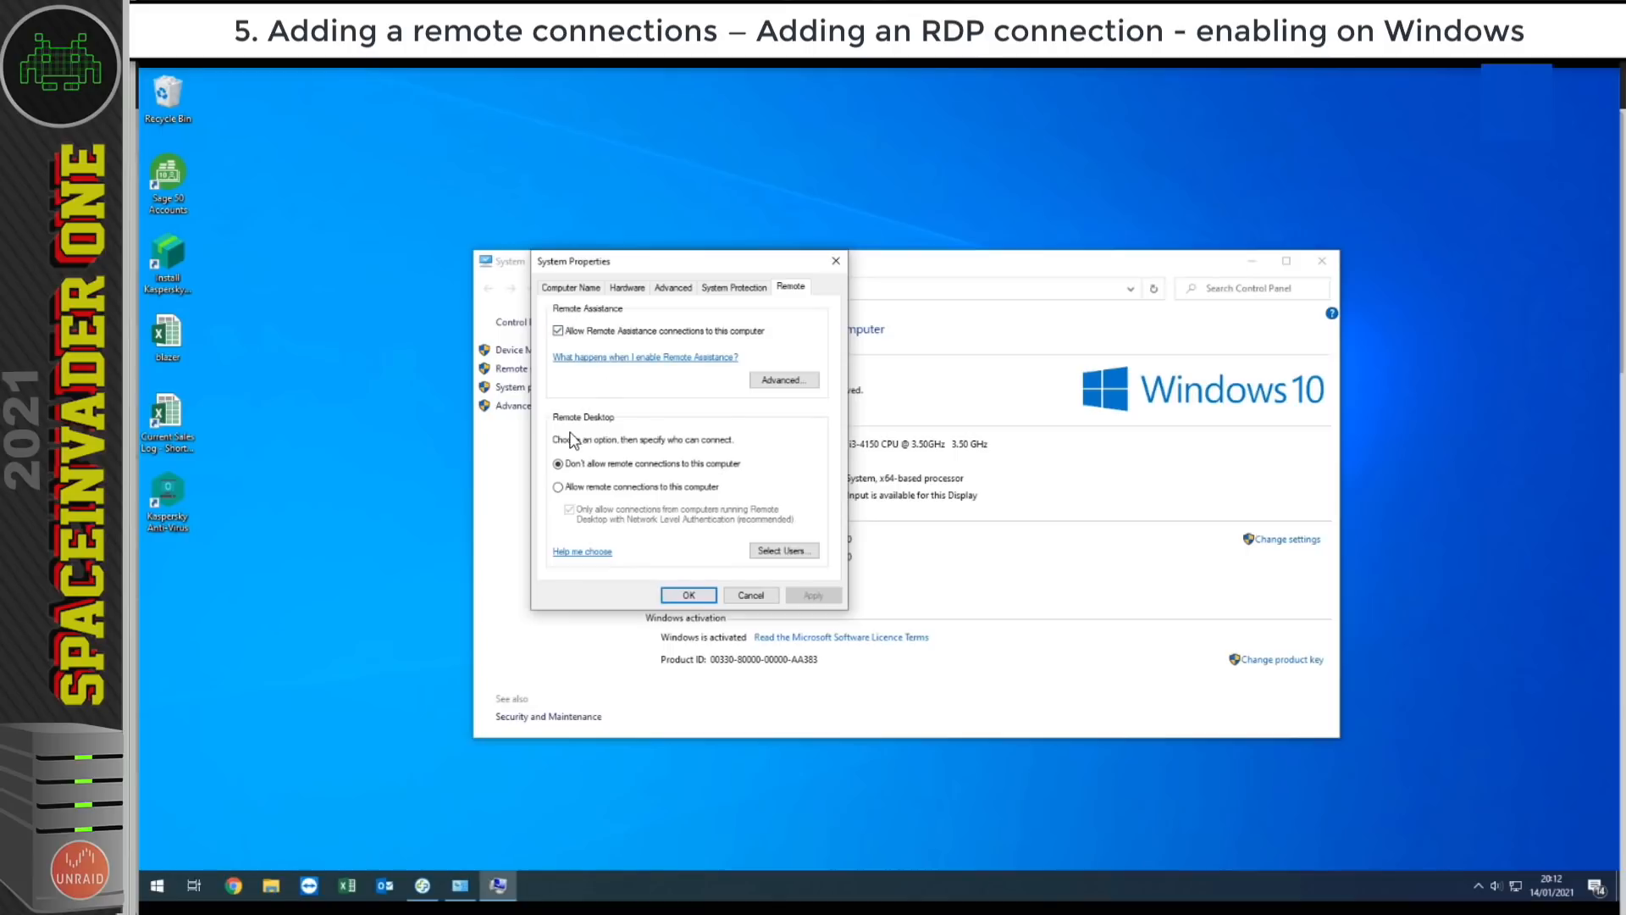
{"action": "left_click", "coordinate": [558, 487]}
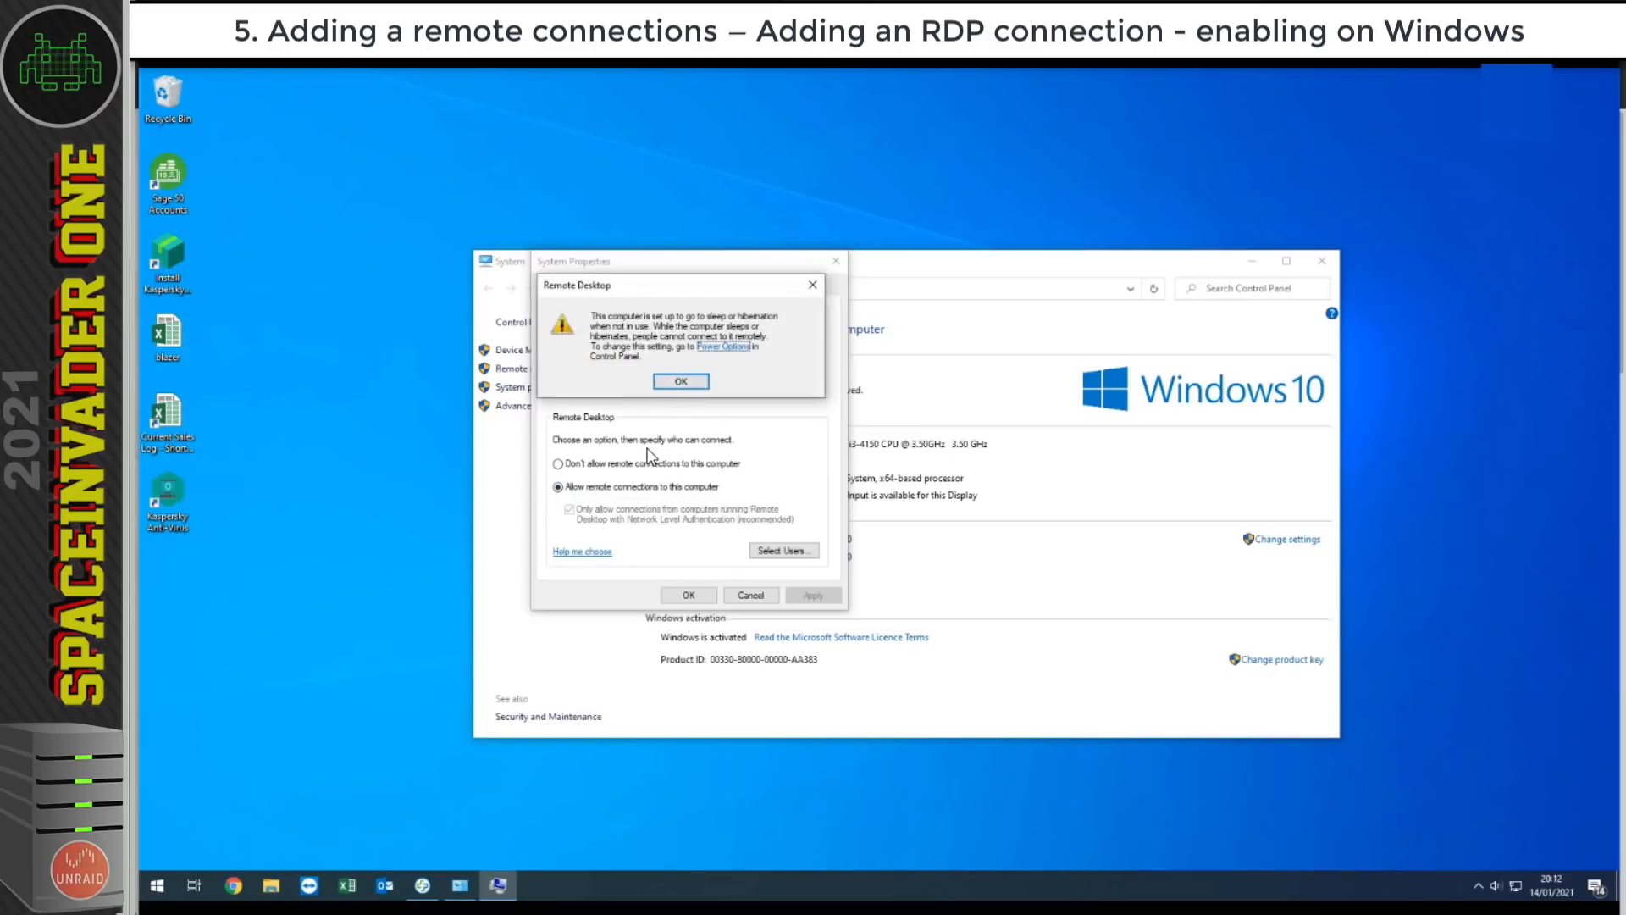
Step: Set the Balanced plan's sleep timeout to Never, save, and close Power Options, System Properties and System
{"action": "left_click", "coordinate": [719, 348]}
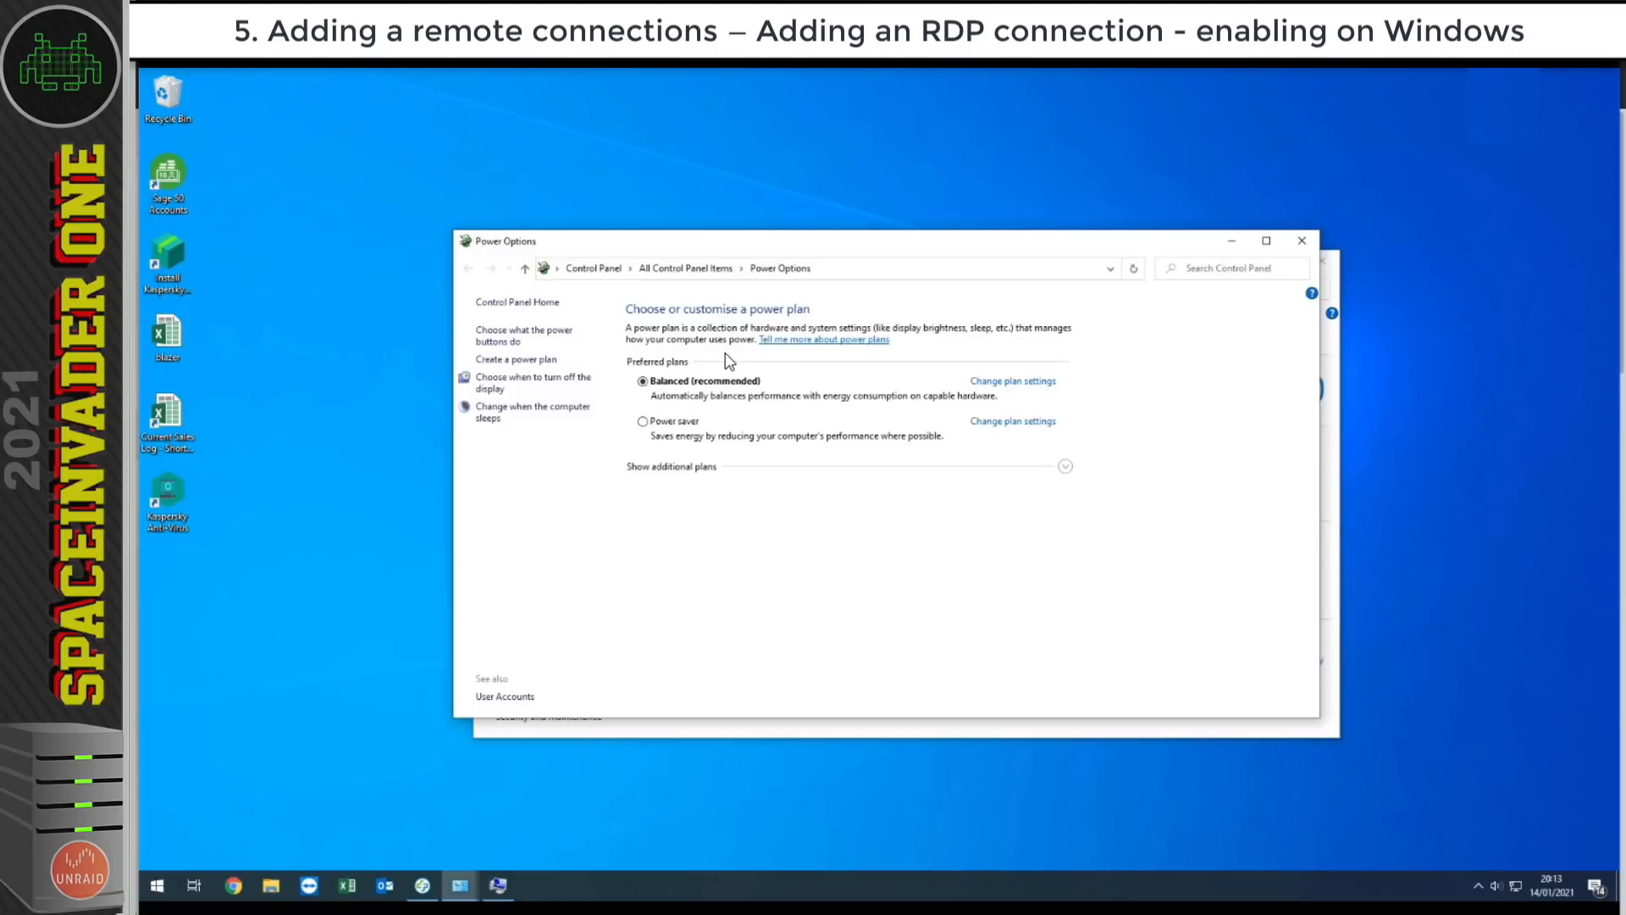
{"action": "left_click", "coordinate": [510, 410]}
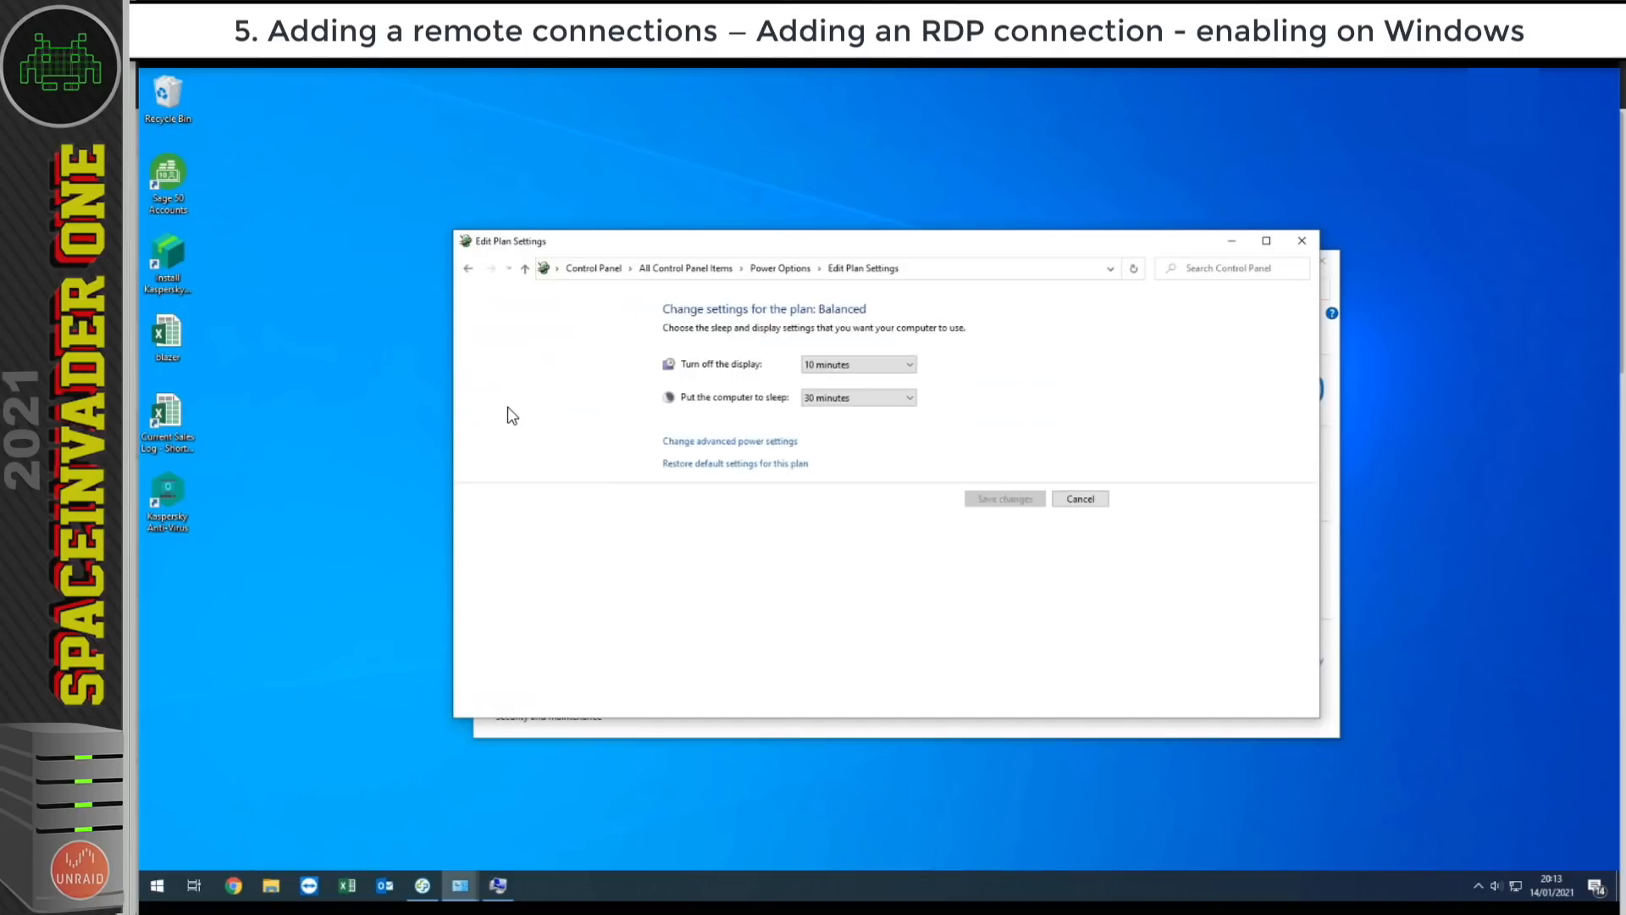
{"action": "left_click", "coordinate": [862, 399]}
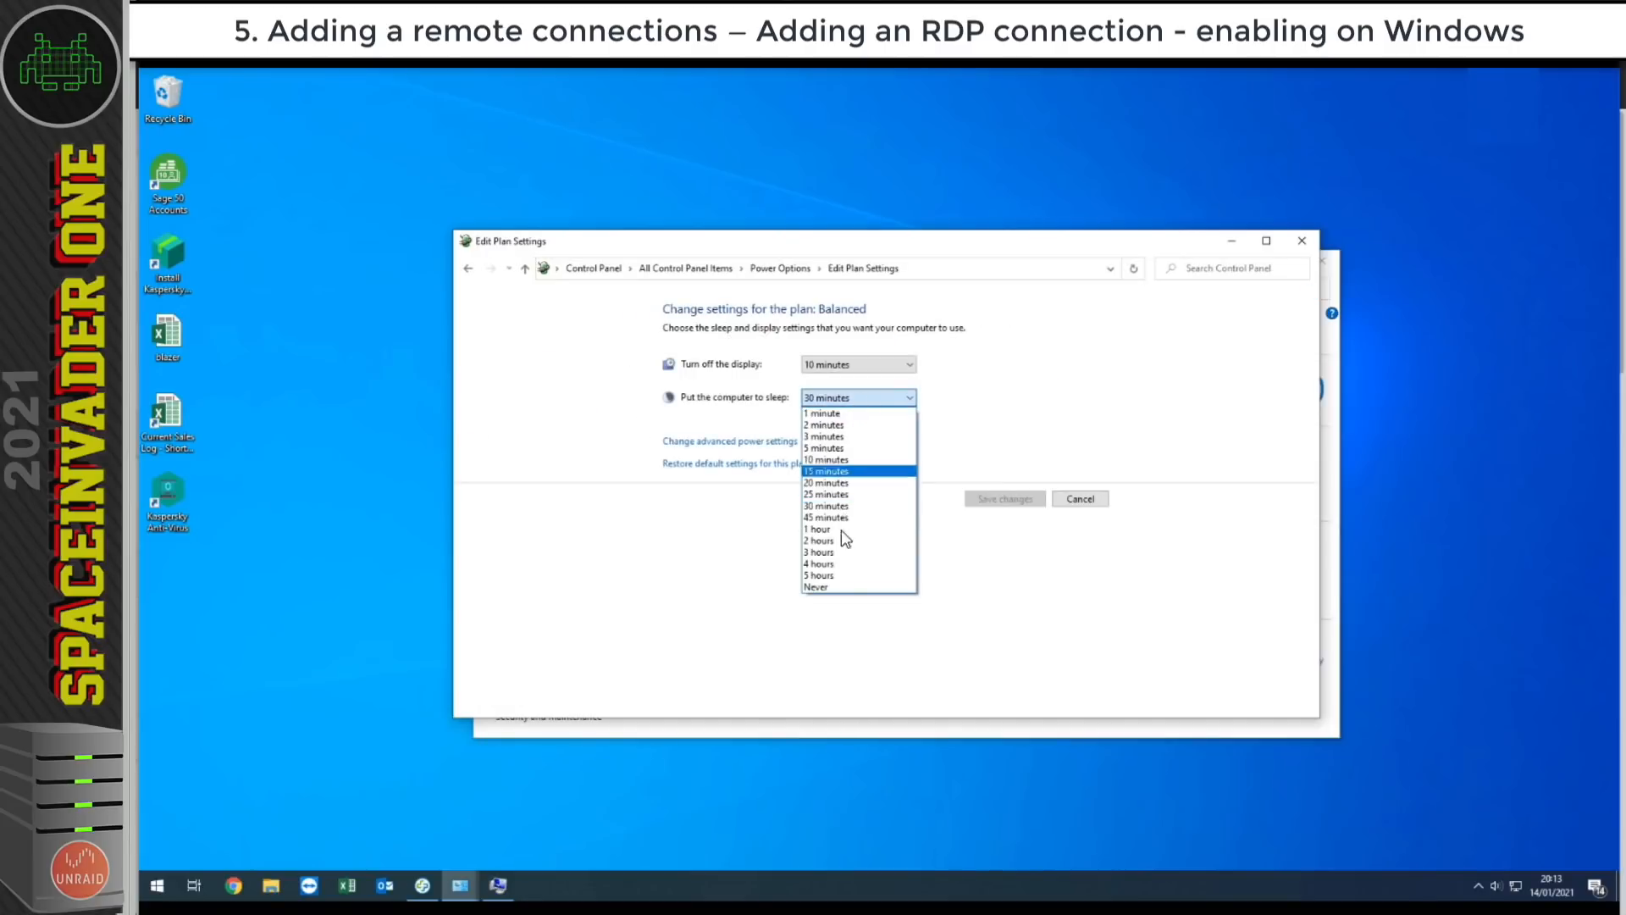
{"action": "left_click", "coordinate": [824, 588]}
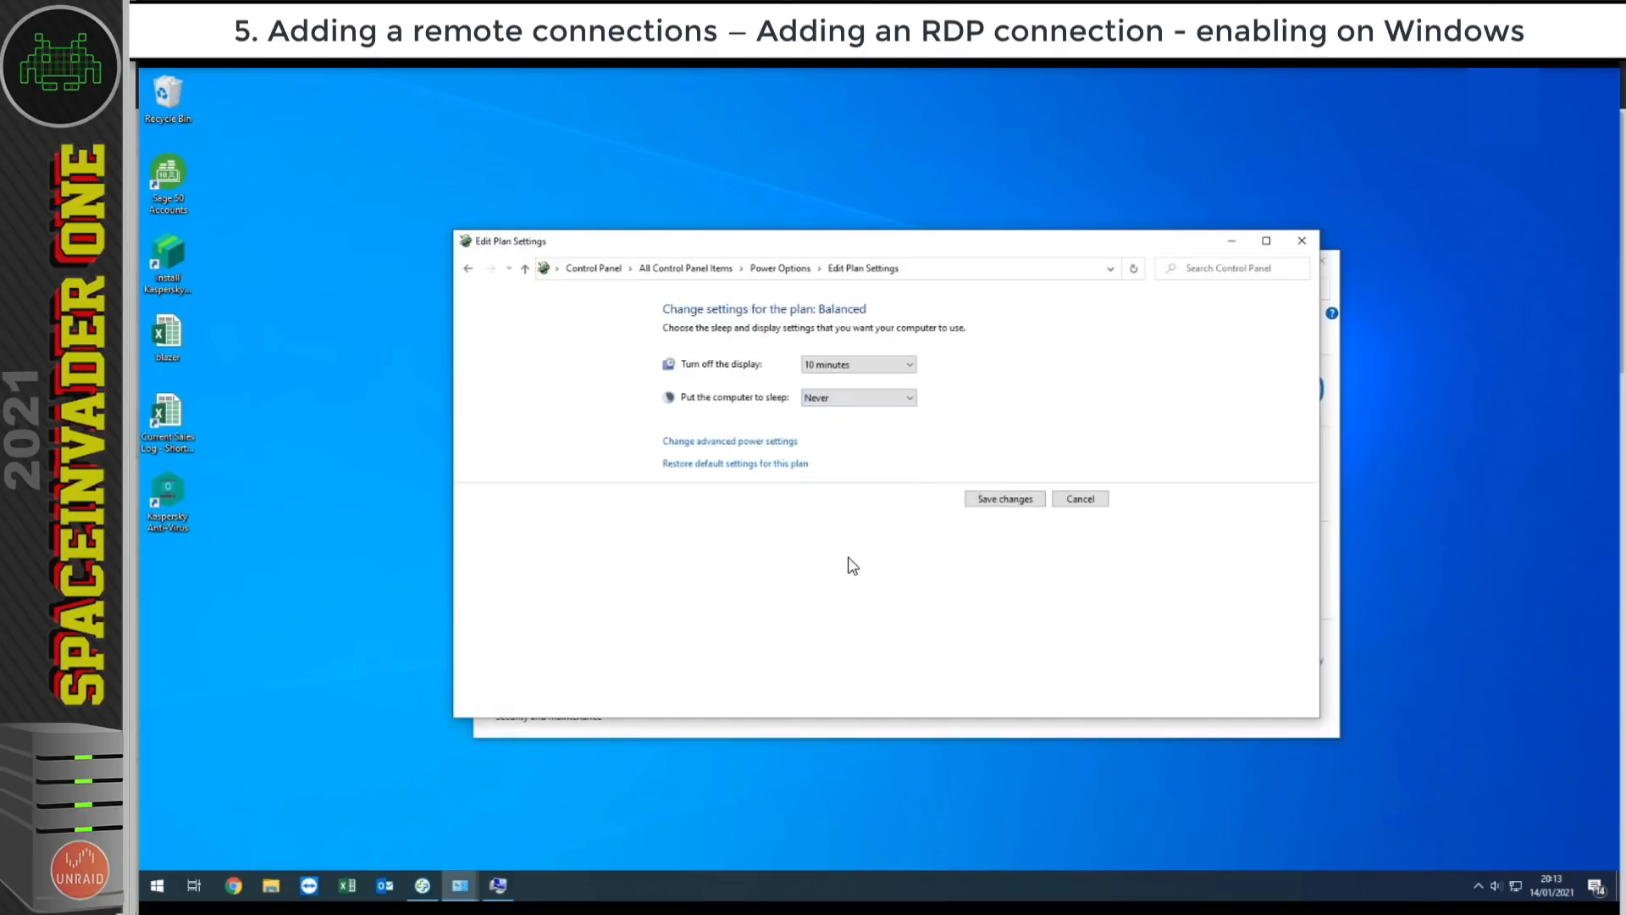
{"action": "left_click", "coordinate": [1003, 500]}
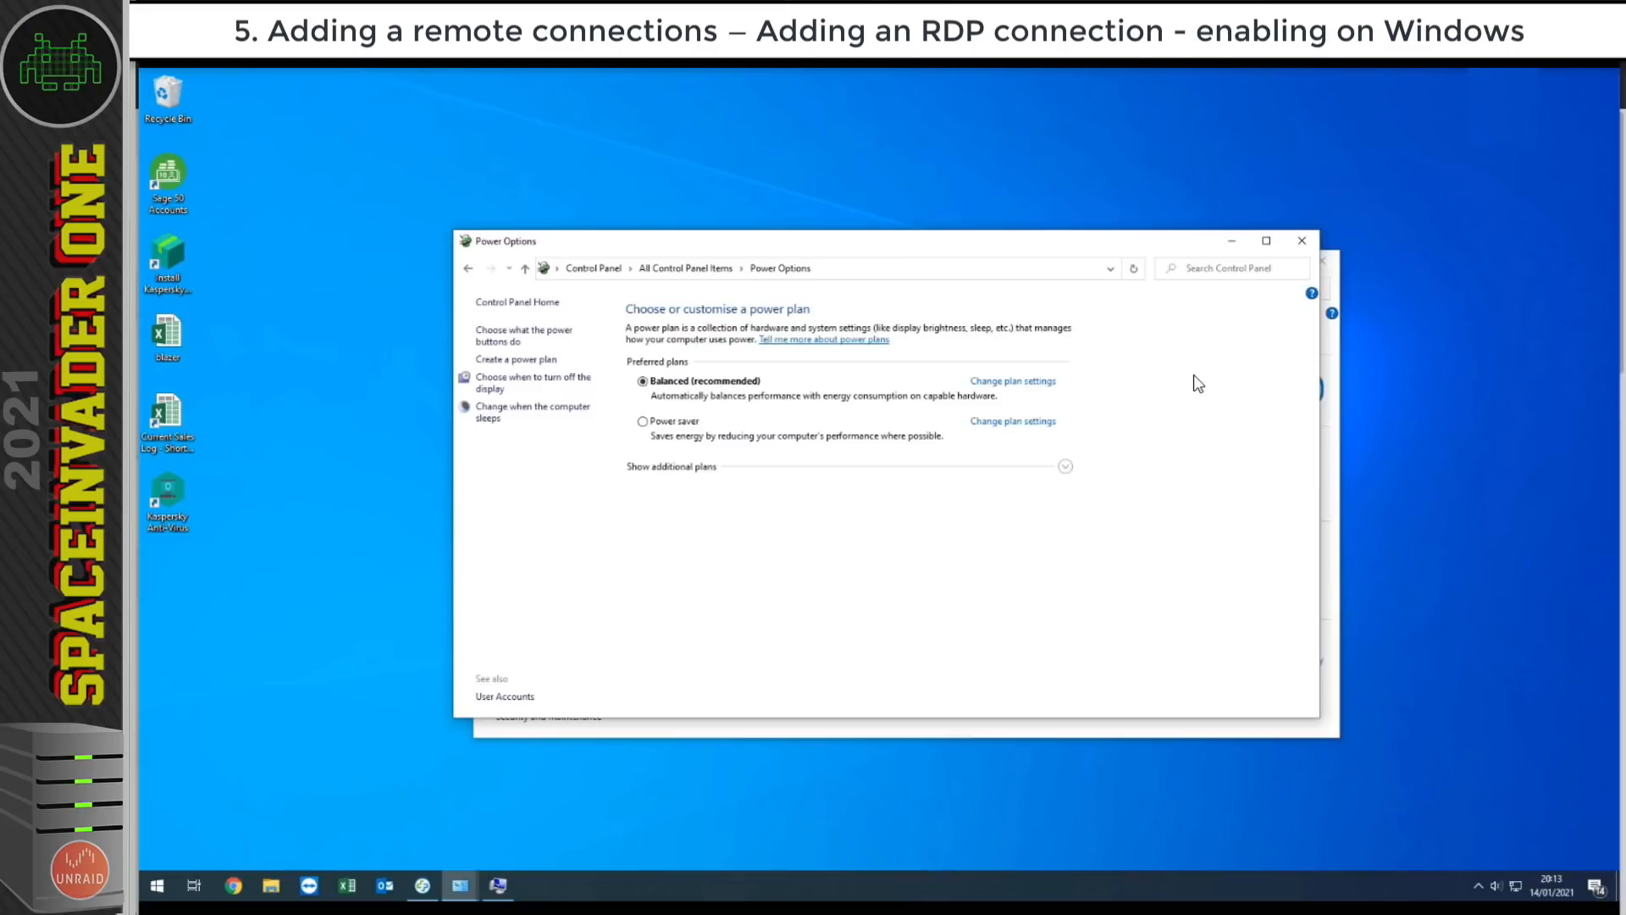
{"action": "left_click", "coordinate": [1301, 241]}
{"action": "left_click", "coordinate": [686, 591]}
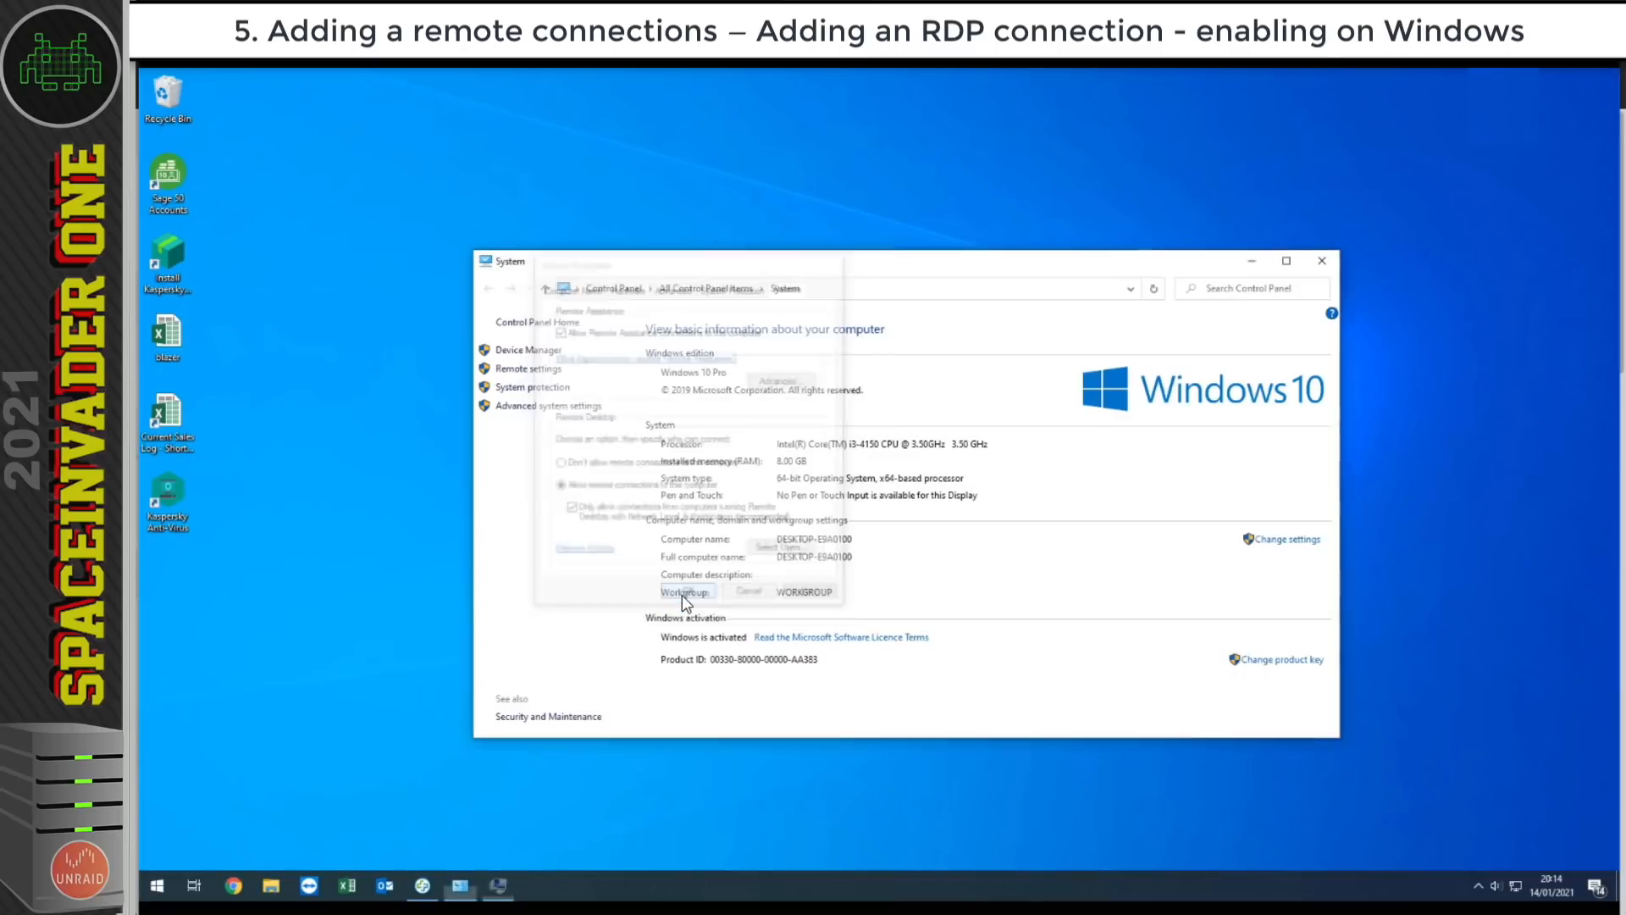
{"action": "left_click", "coordinate": [1322, 263]}
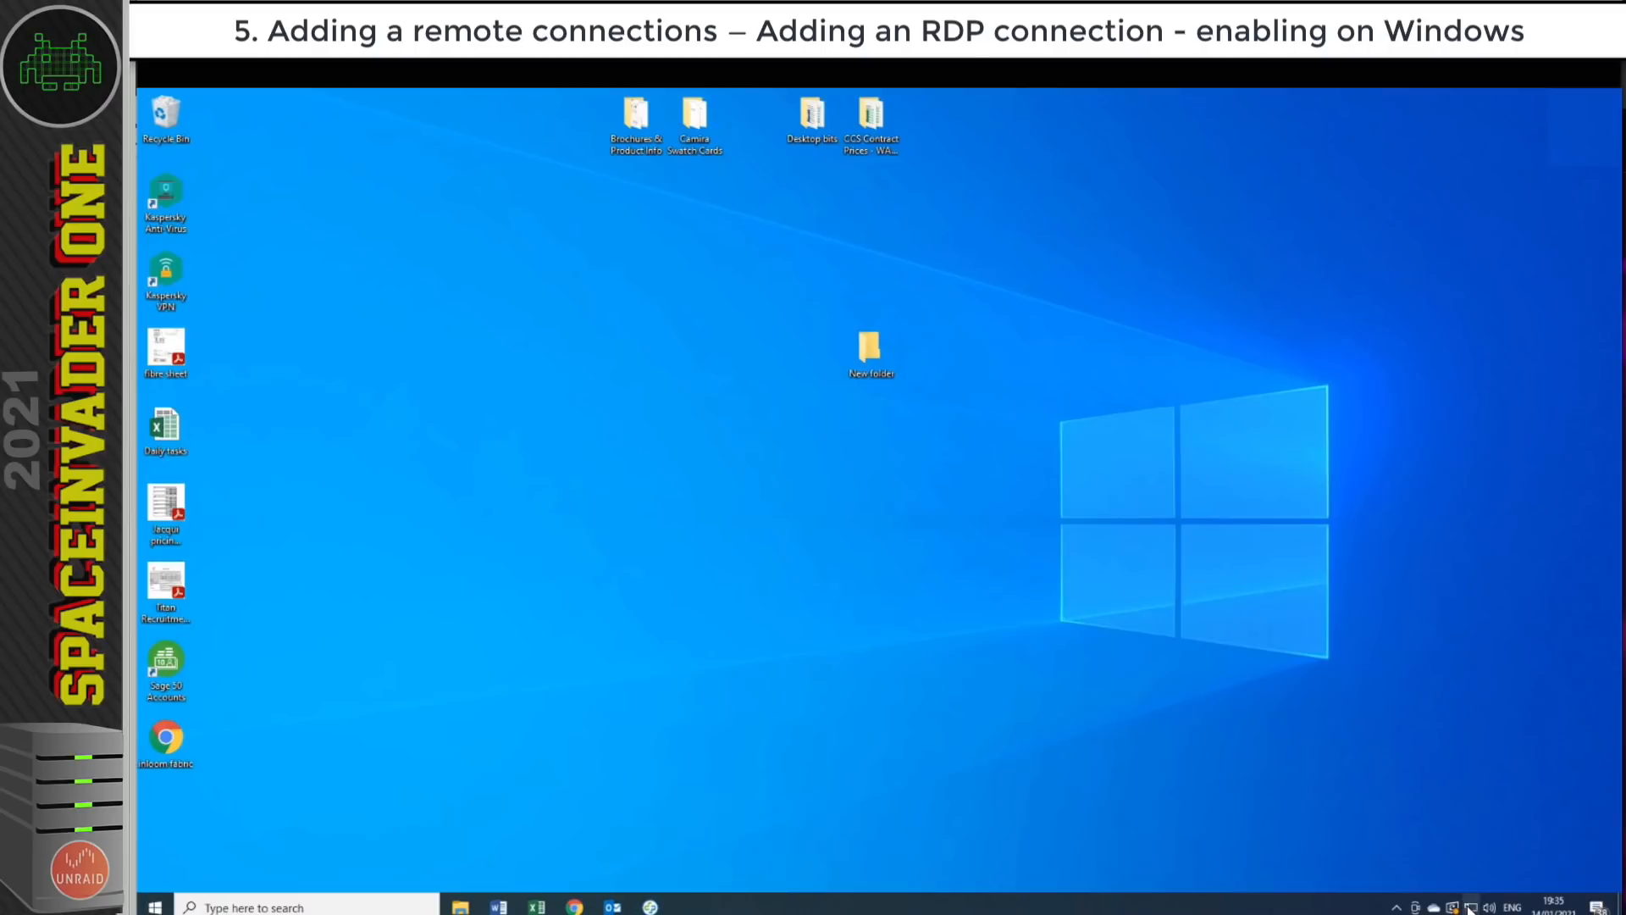
Step: Open the Ethernet adapter's status from network settings and review its connection details
{"action": "right_click", "coordinate": [1470, 907]}
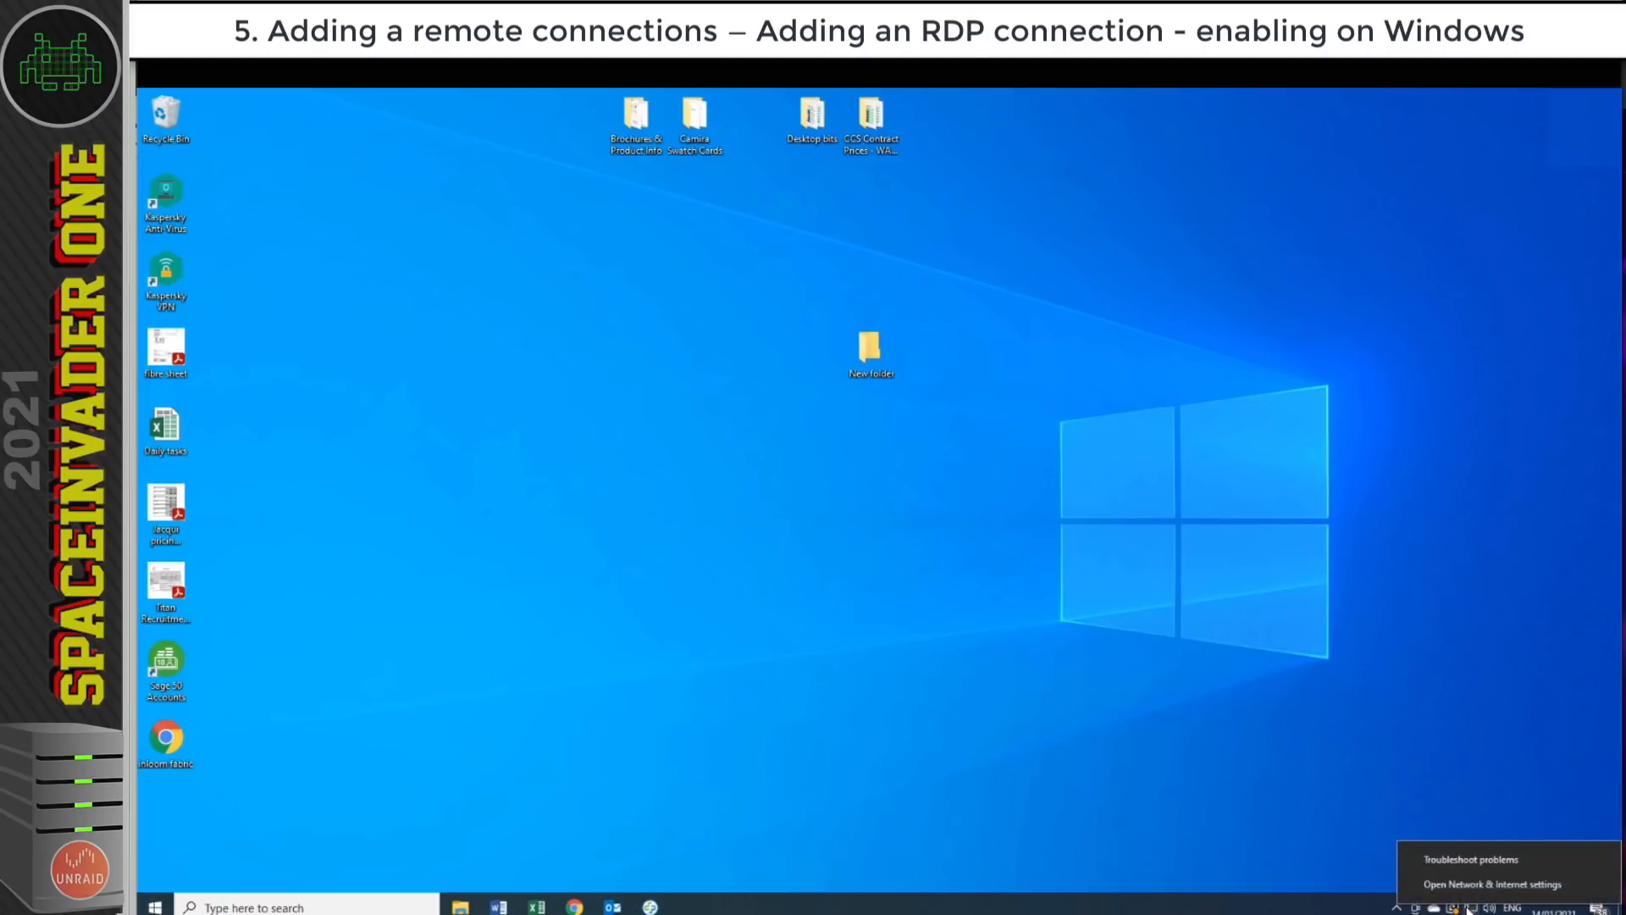
{"action": "left_click", "coordinate": [1458, 885]}
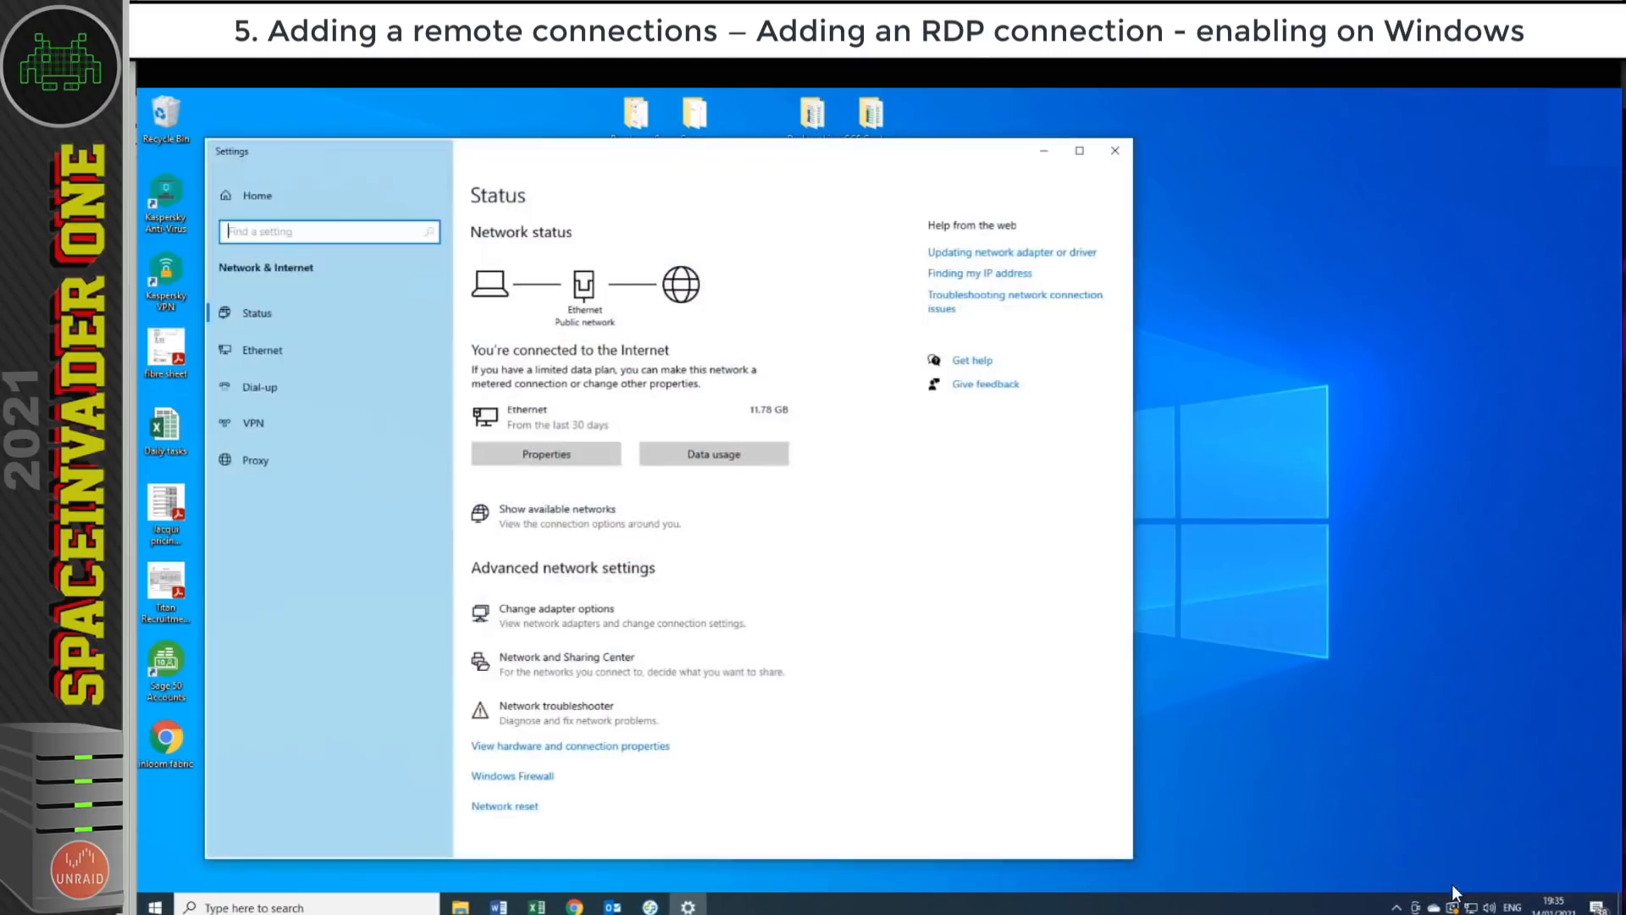
{"action": "left_click", "coordinate": [257, 348]}
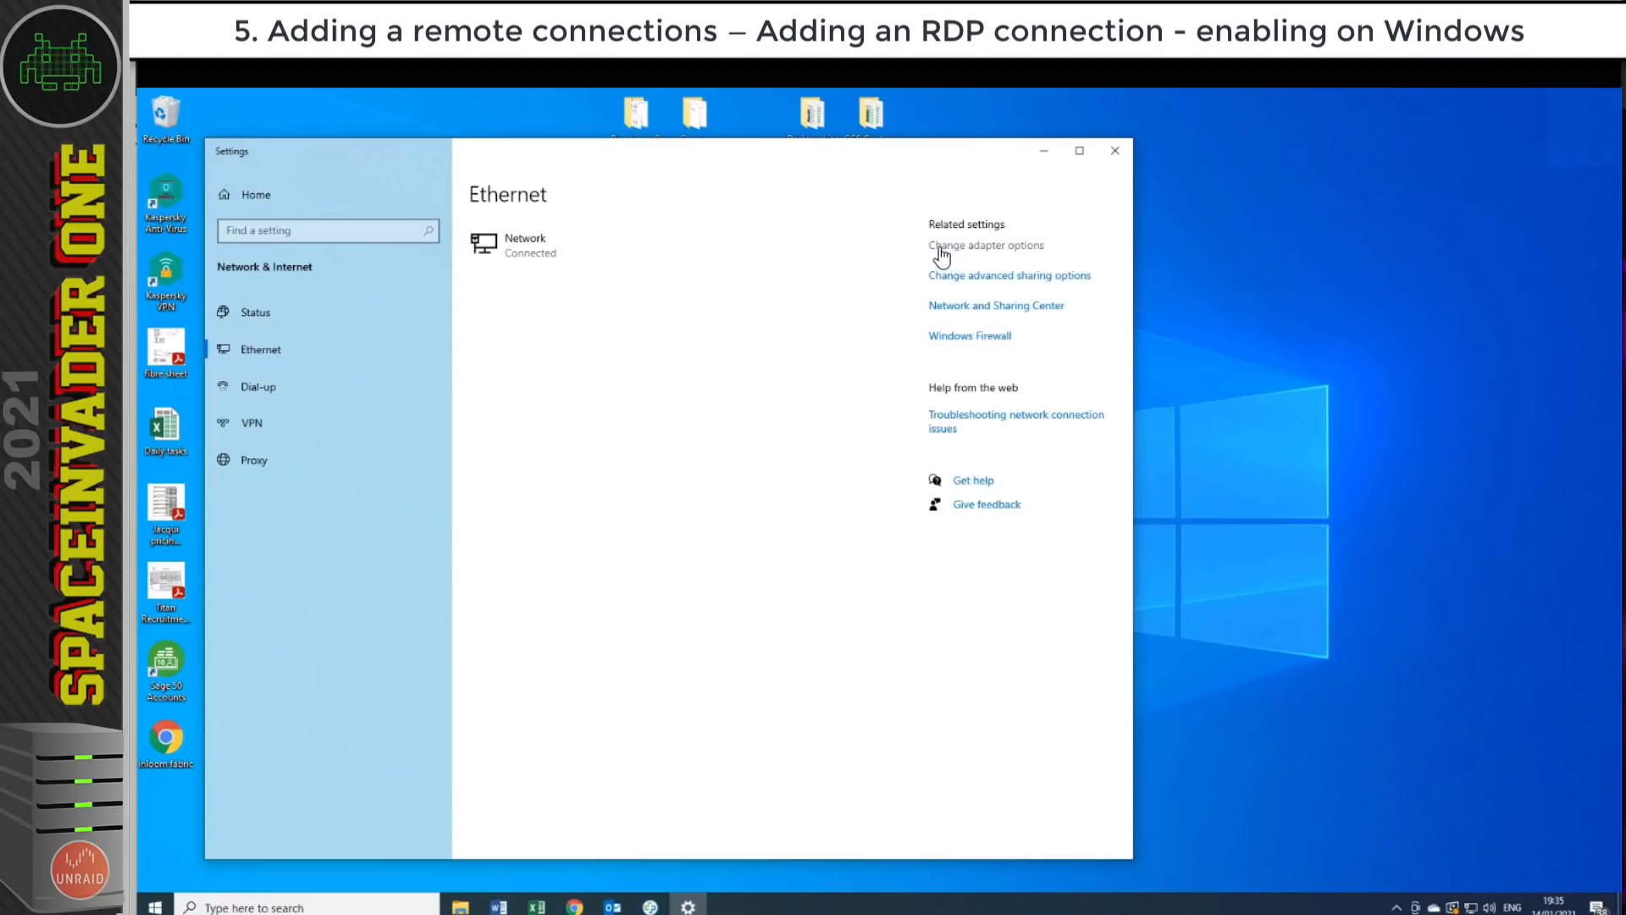
{"action": "left_click", "coordinate": [972, 246]}
{"action": "right_click", "coordinate": [499, 347]}
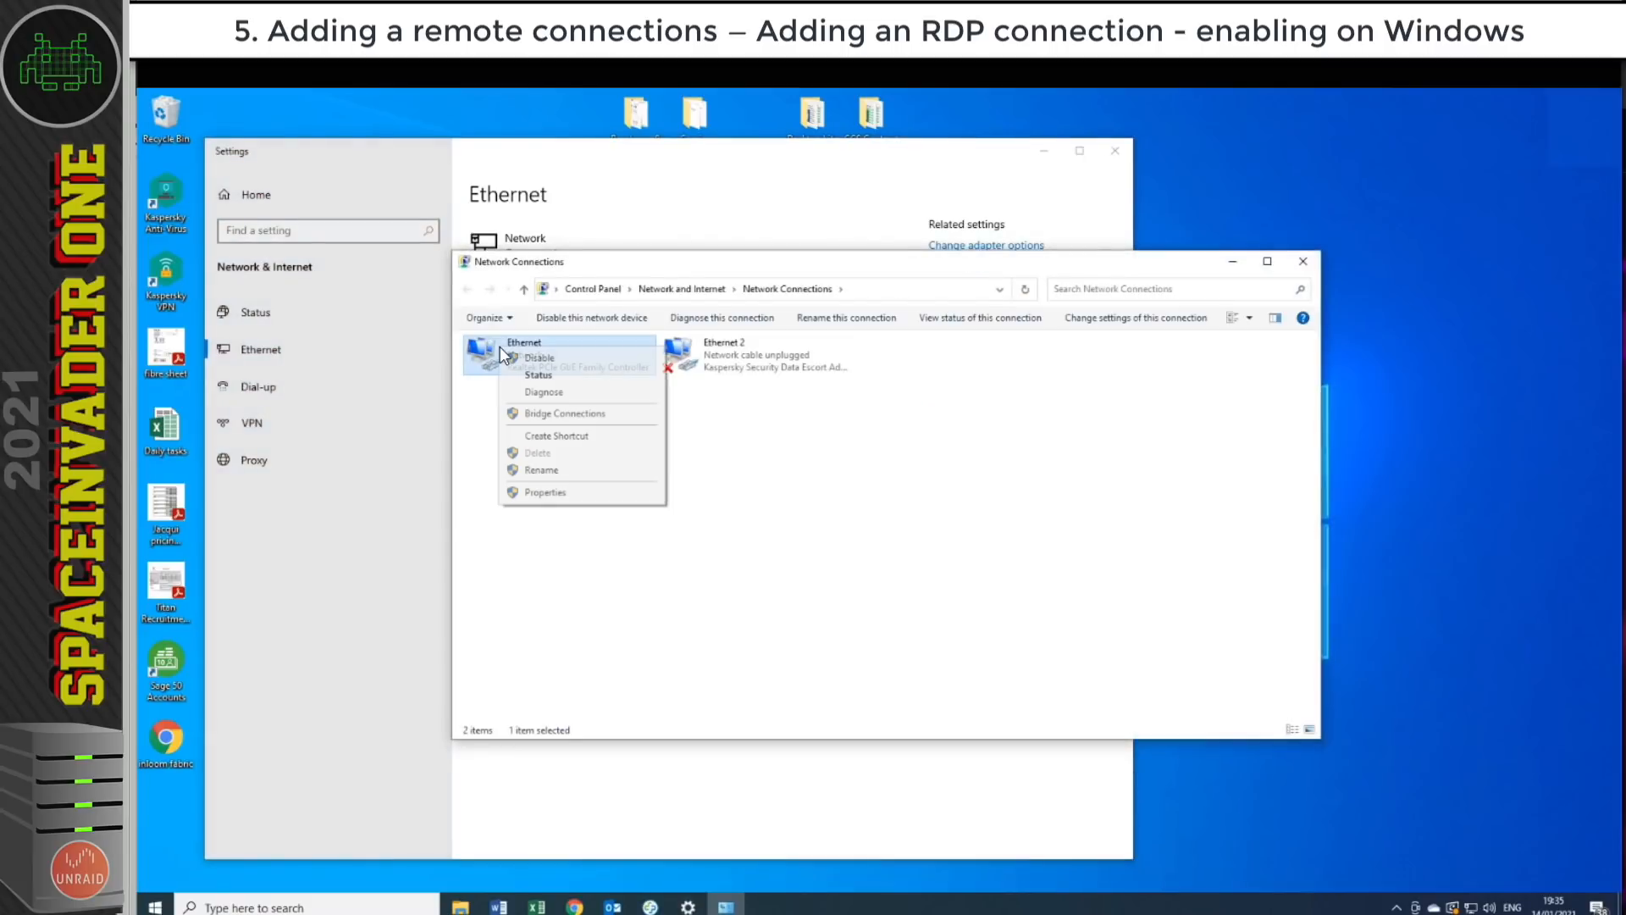
{"action": "left_click", "coordinate": [542, 380]}
{"action": "left_click", "coordinate": [800, 489]}
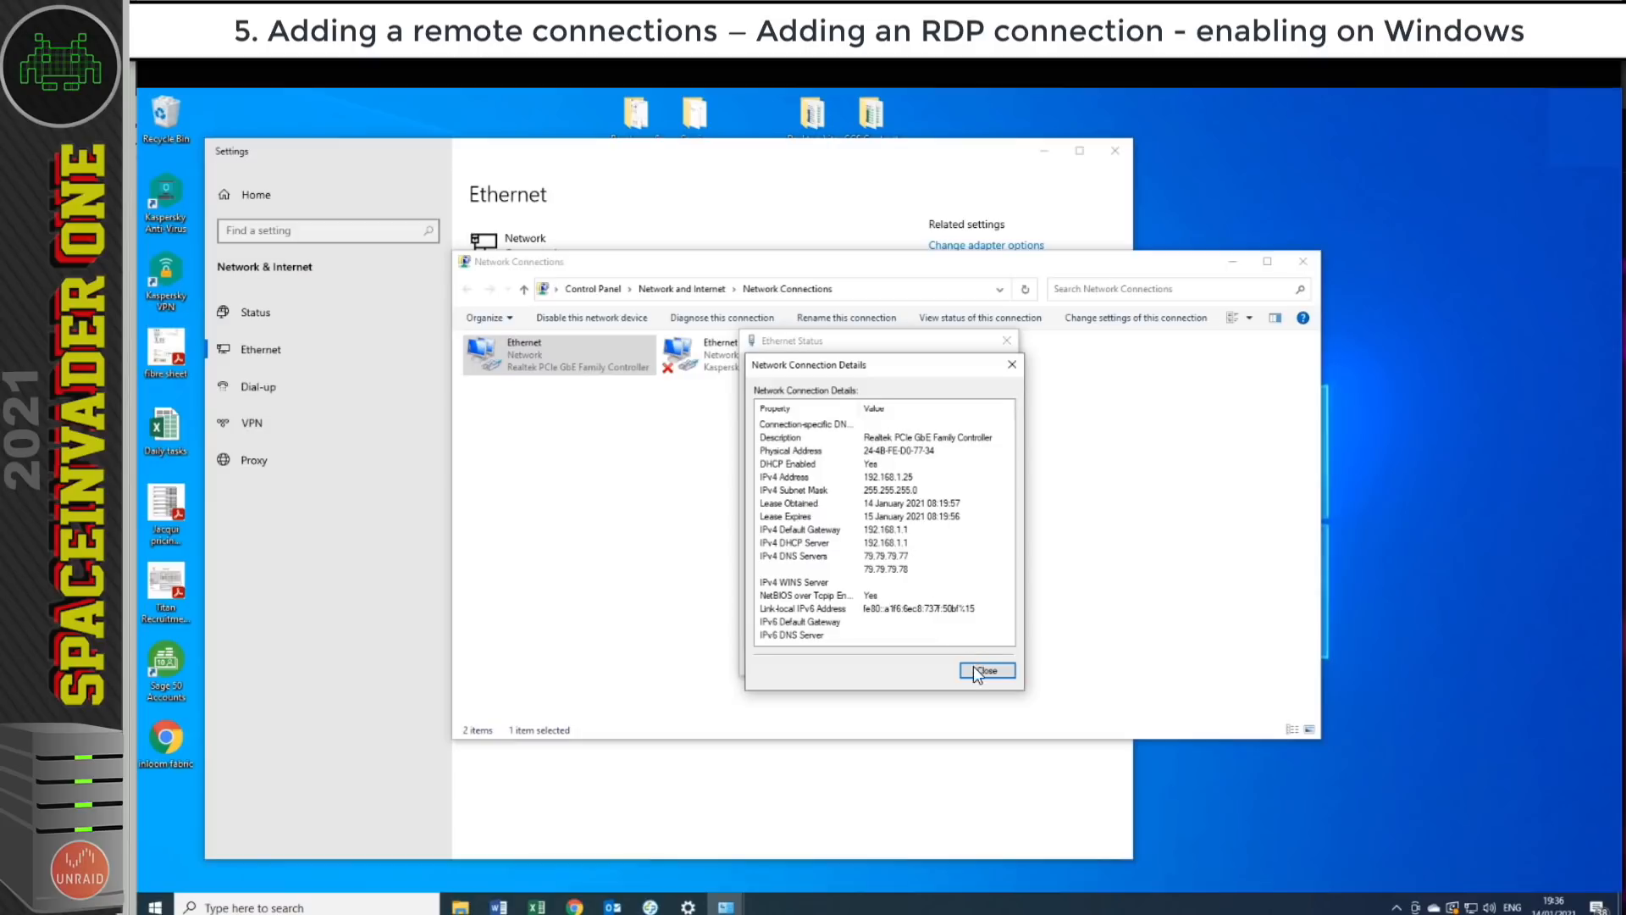
{"action": "left_click", "coordinate": [976, 669]}
Step: Set IPv4 to static address 192.168.1.25 with gateway 192.168.1.1, then close all network windows
{"action": "left_click", "coordinate": [777, 625]}
{"action": "left_click", "coordinate": [873, 517]}
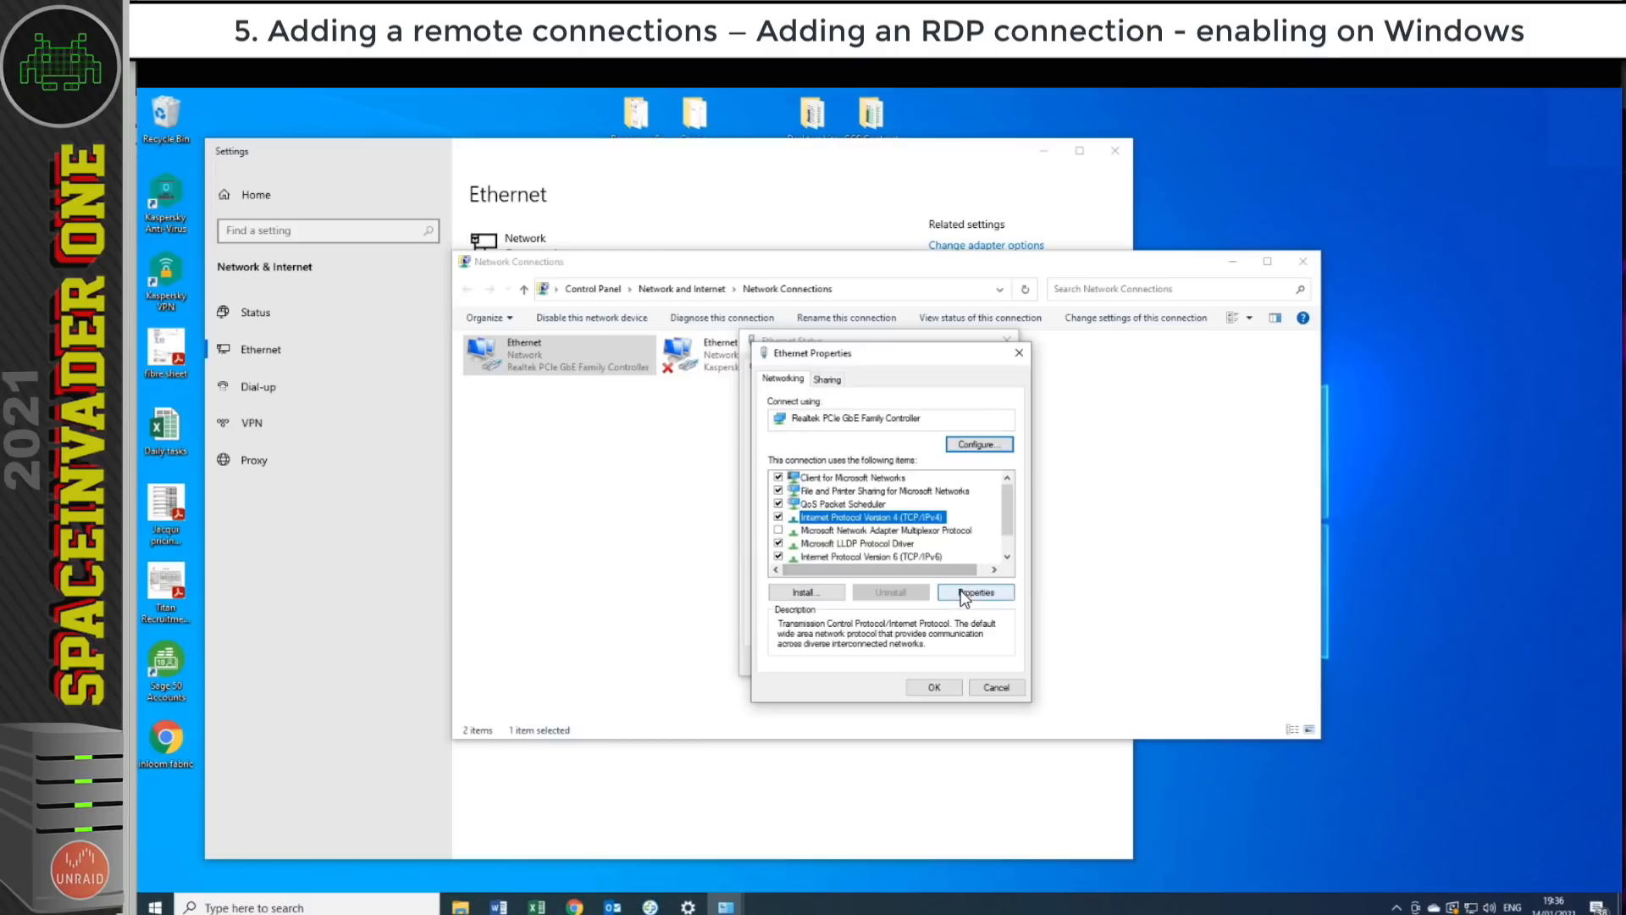
{"action": "left_click", "coordinate": [964, 593]}
{"action": "left_click", "coordinate": [807, 521]}
{"action": "type", "text": "192 . . ."}
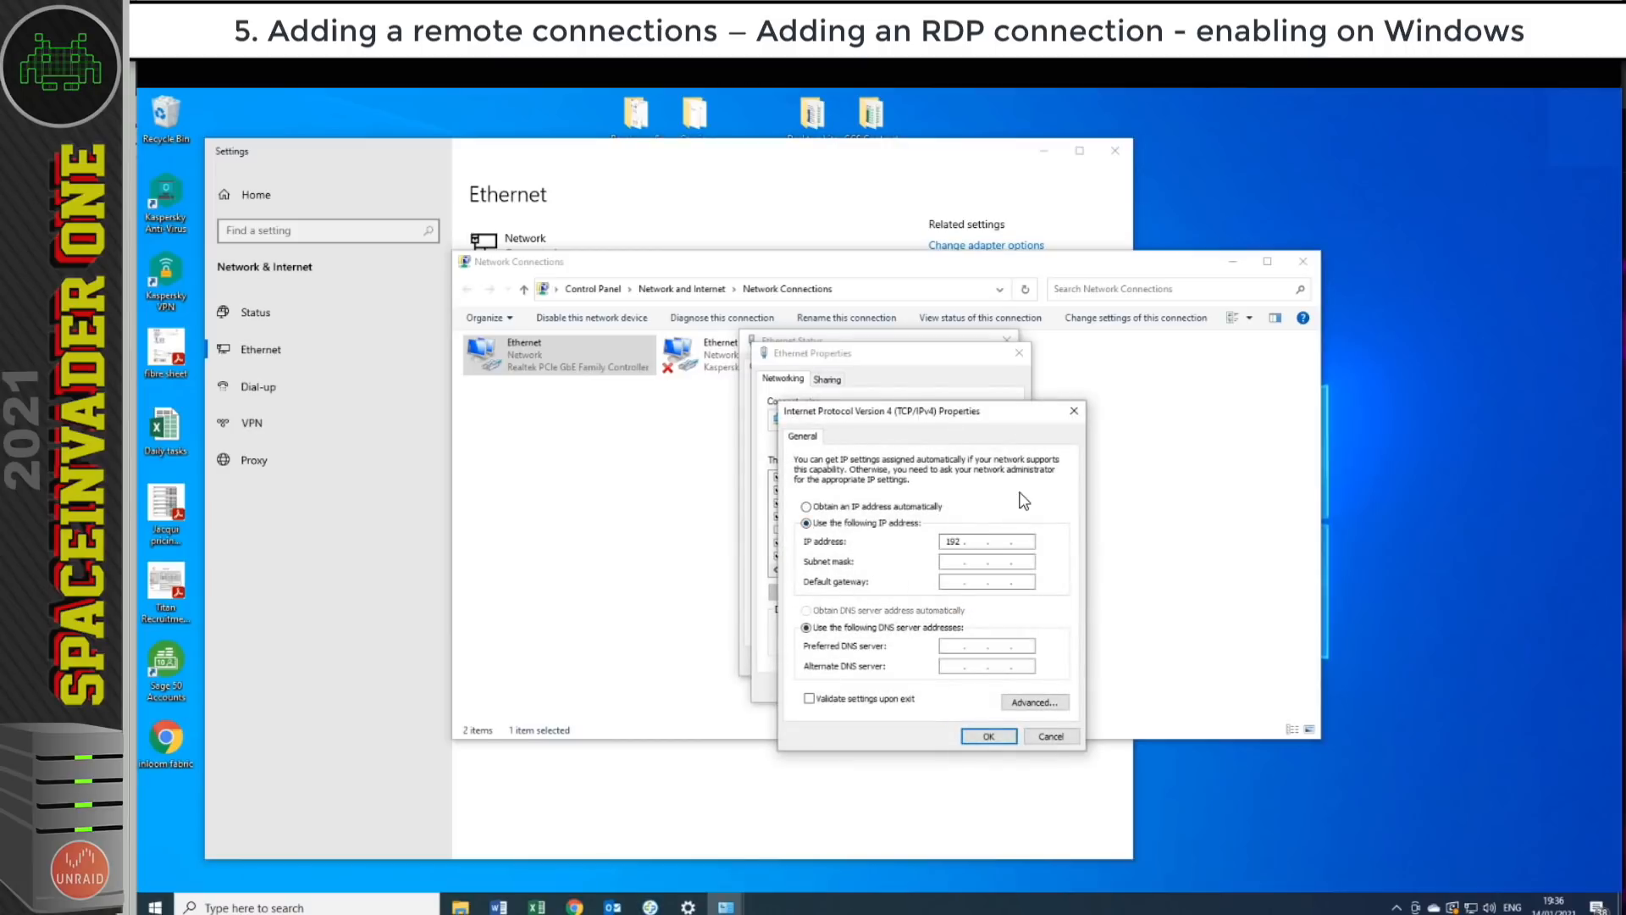
{"action": "type", "text": "168 . 1 . 25"}
{"action": "key", "text": "Tab"}
{"action": "key", "text": "Tab"}
{"action": "type", "text": "192 . 168 . 1 . 1"}
{"action": "left_click", "coordinate": [989, 735]}
{"action": "left_click", "coordinate": [942, 683]}
{"action": "left_click", "coordinate": [983, 658]}
{"action": "left_click", "coordinate": [1302, 261]}
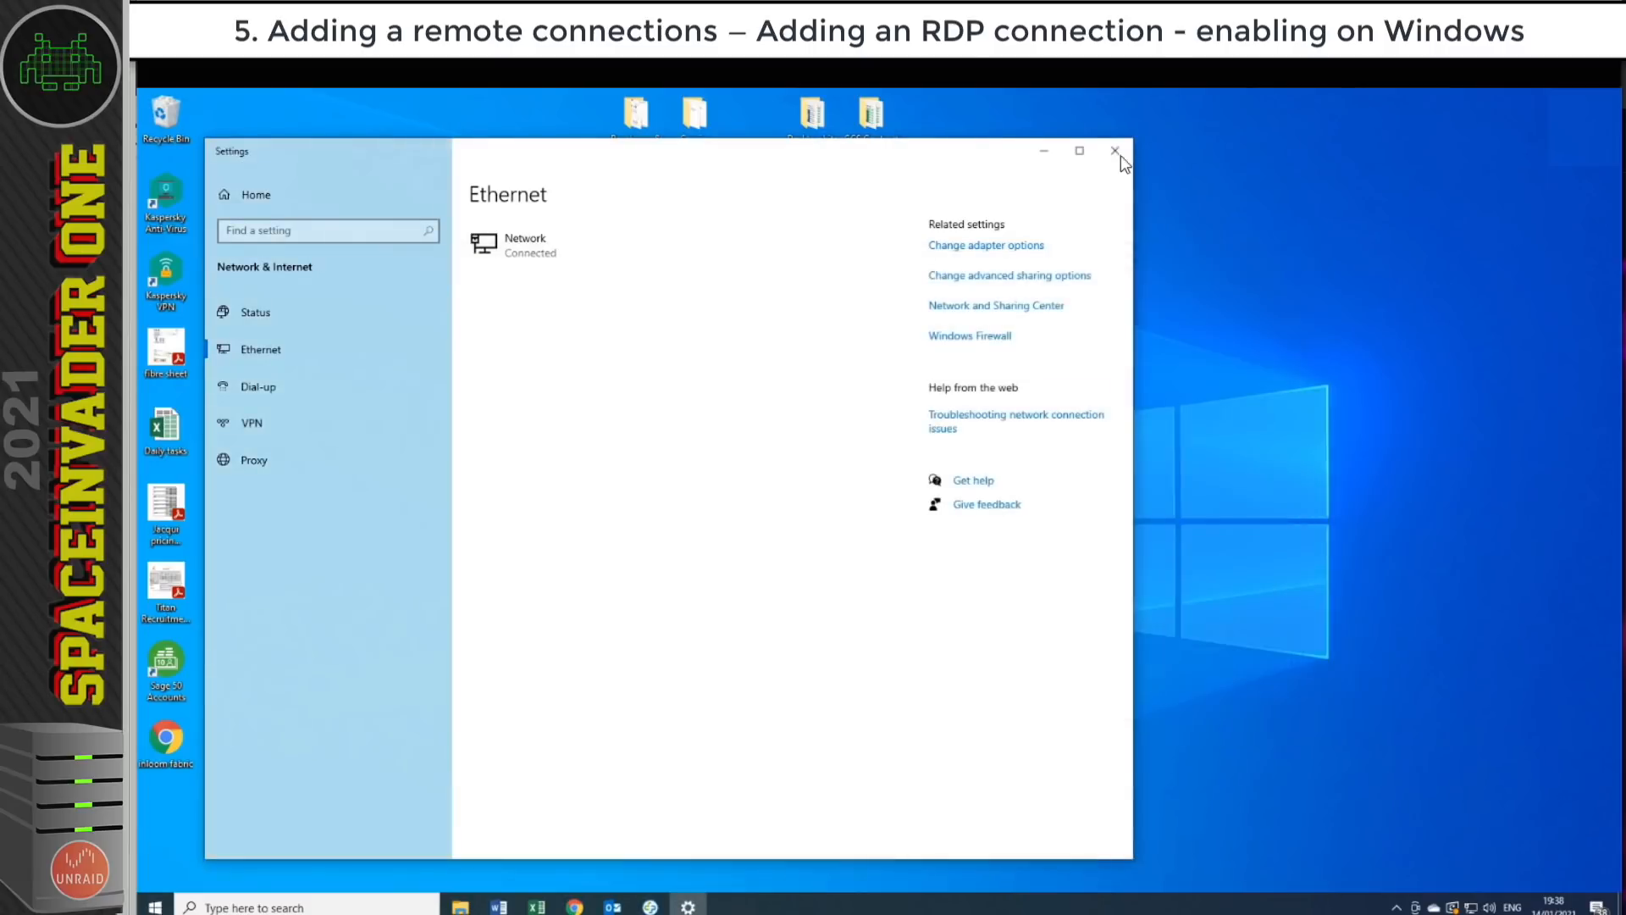
{"action": "left_click", "coordinate": [1115, 152]}
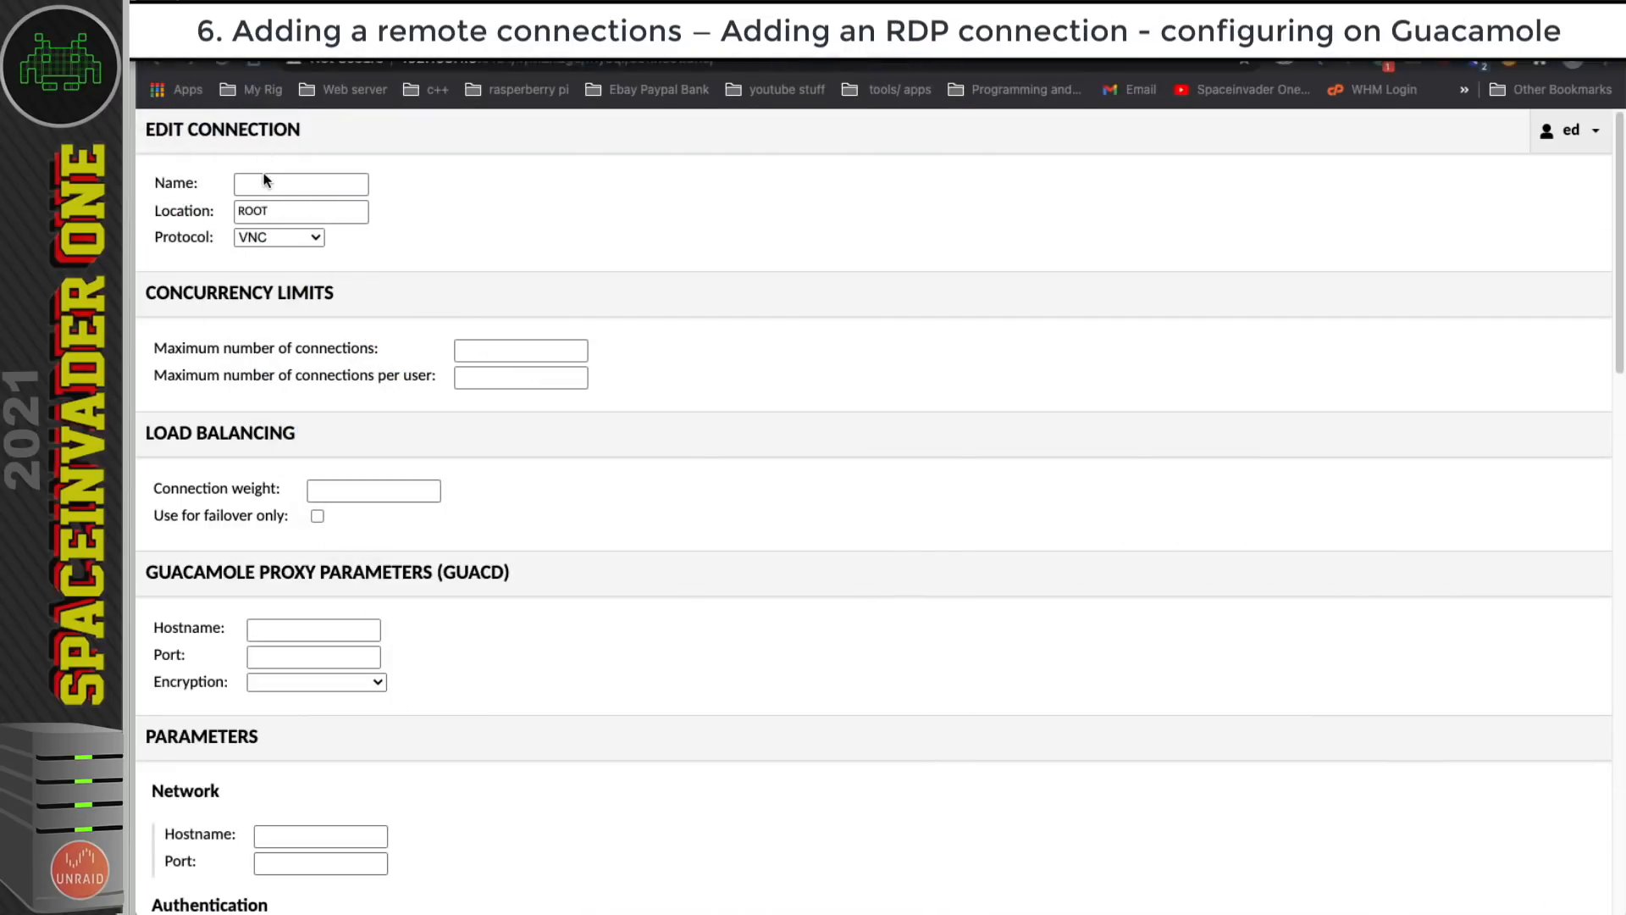
Step: Name the connection Sales, choose the RDP protocol, and set the connection limits to 1
{"action": "left_click", "coordinate": [253, 185]}
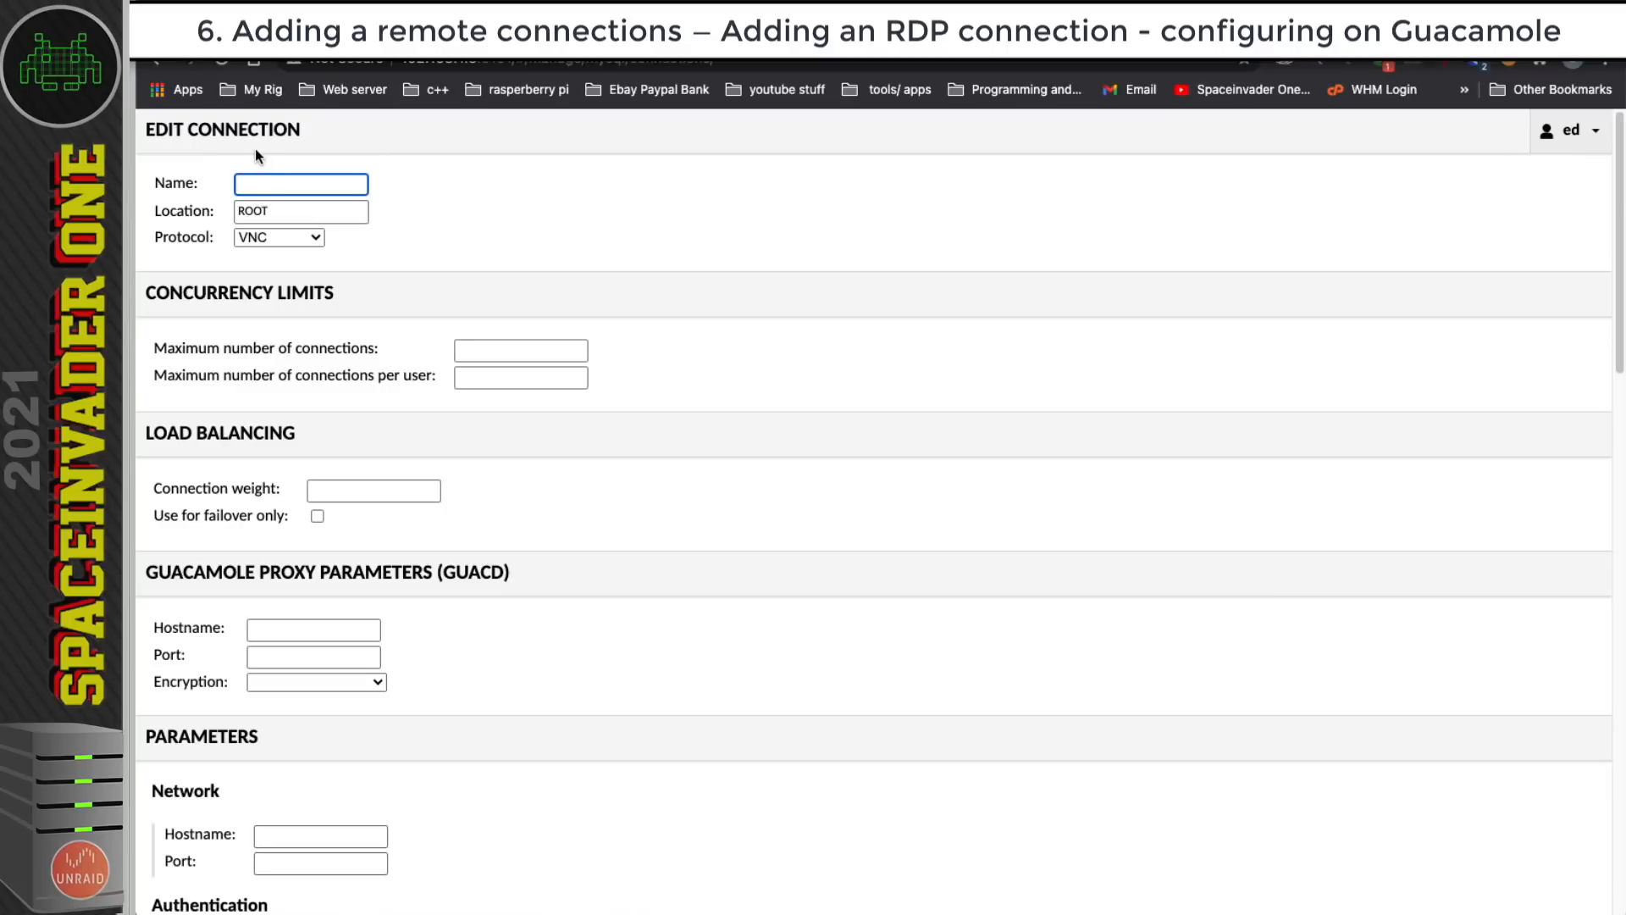
{"action": "type", "text": "Sales"}
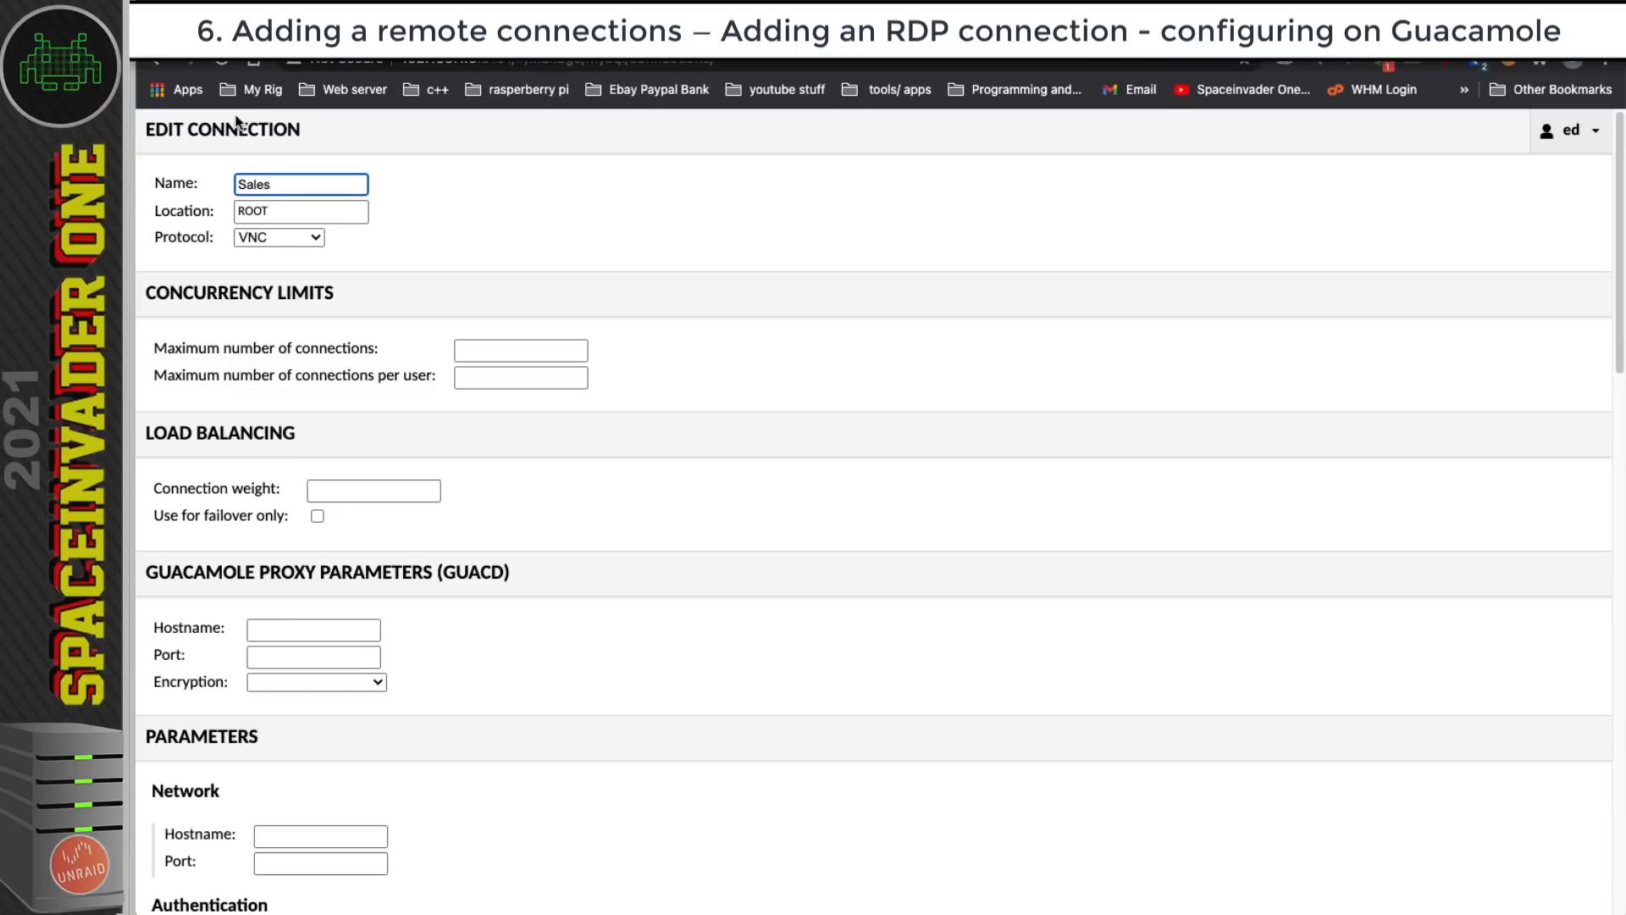
{"action": "left_click", "coordinate": [261, 239]}
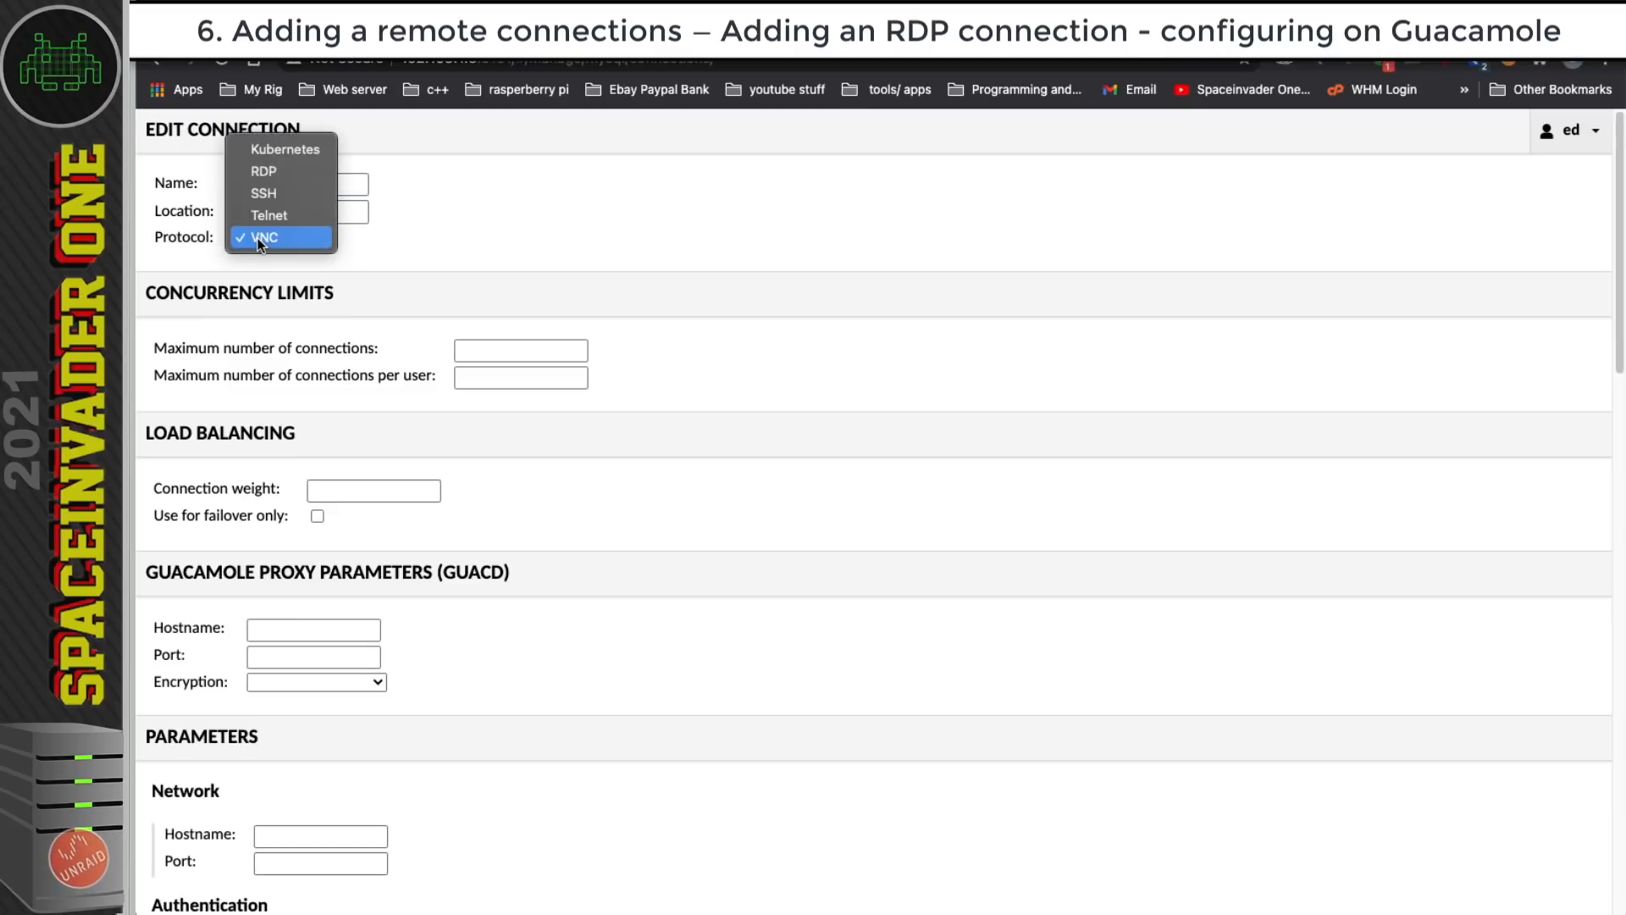
{"action": "left_click", "coordinate": [264, 172]}
{"action": "left_click", "coordinate": [491, 355]}
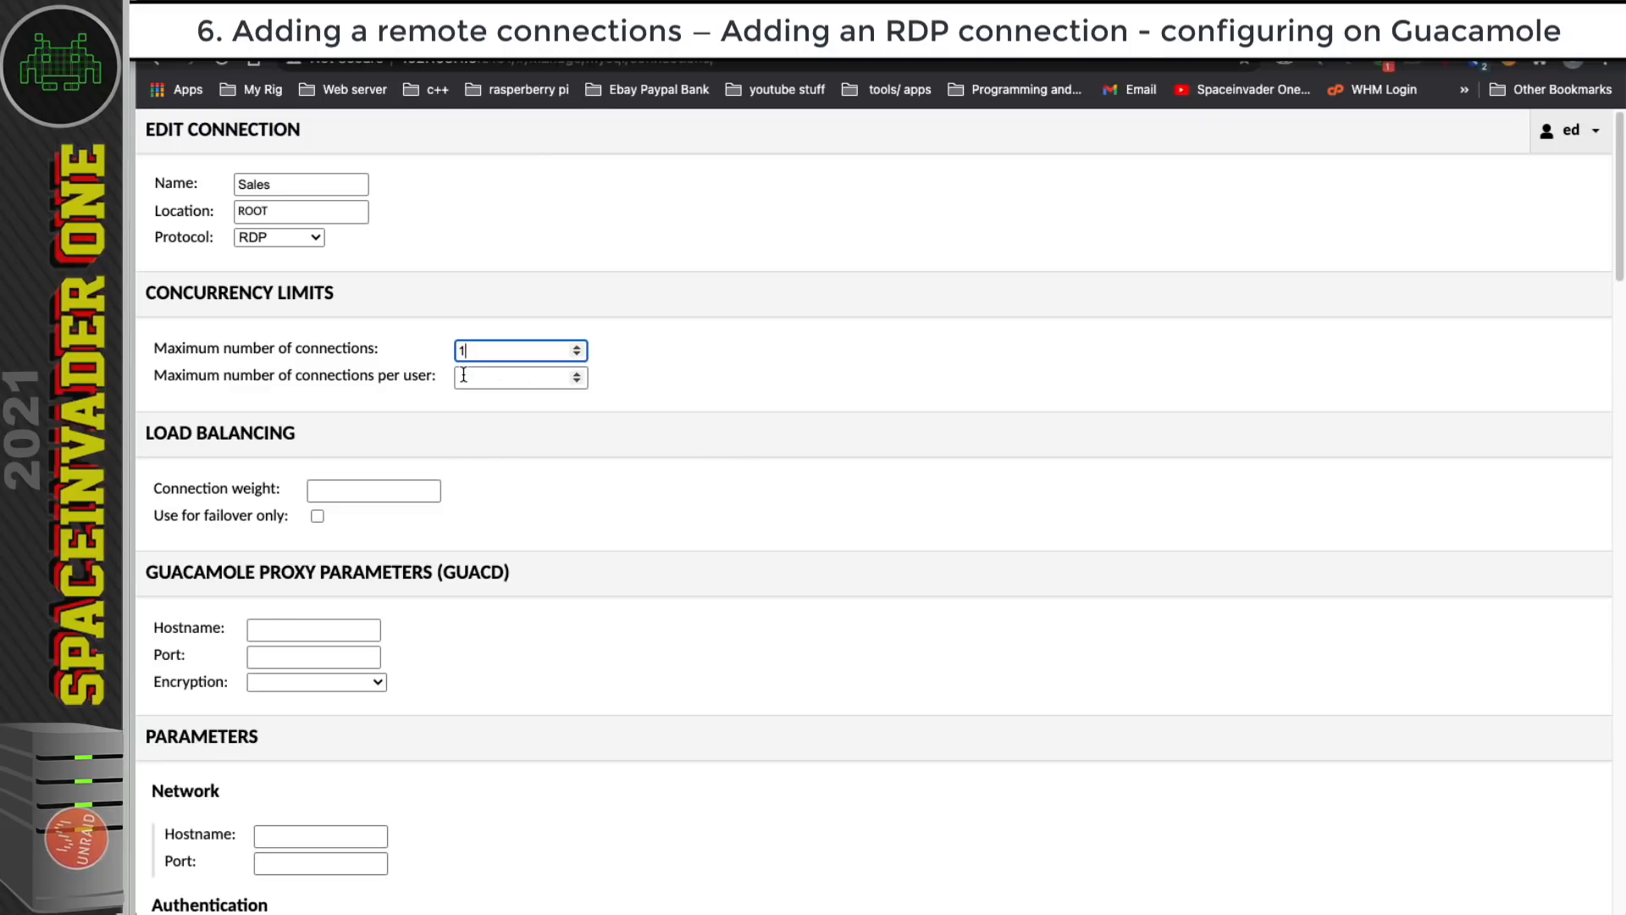
{"action": "key", "text": "Tab"}
{"action": "type", "text": "1"}
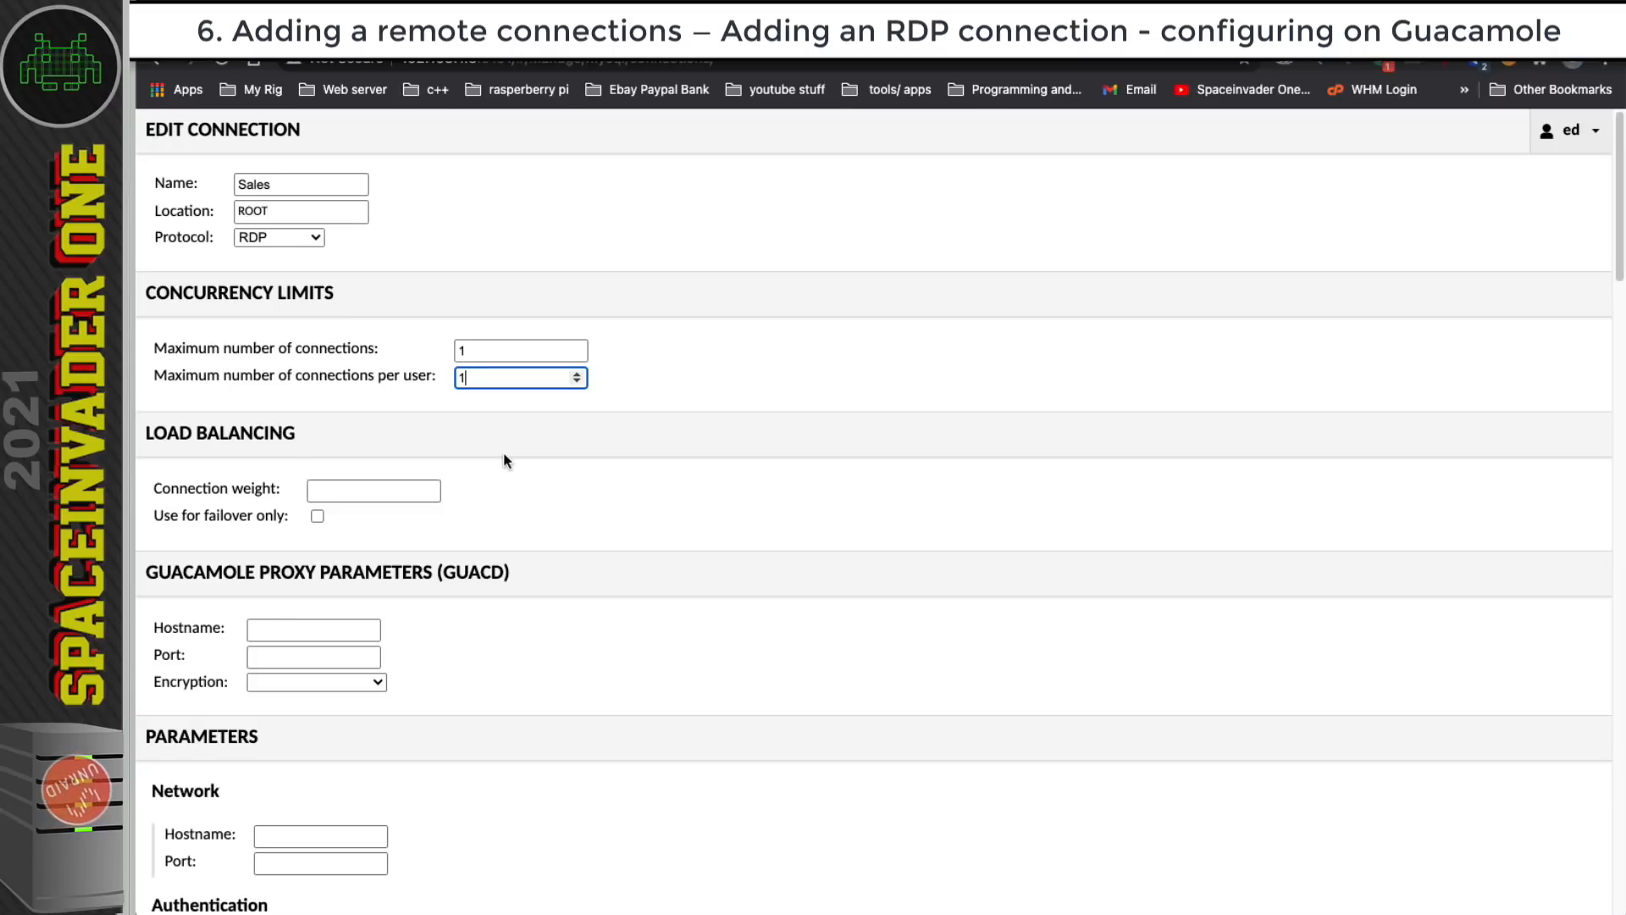
{"action": "scroll", "coordinate": [239, 721], "scroll_direction": "down", "scroll_amount": 1}
{"action": "scroll", "coordinate": [237, 720], "scroll_direction": "down", "scroll_amount": 5}
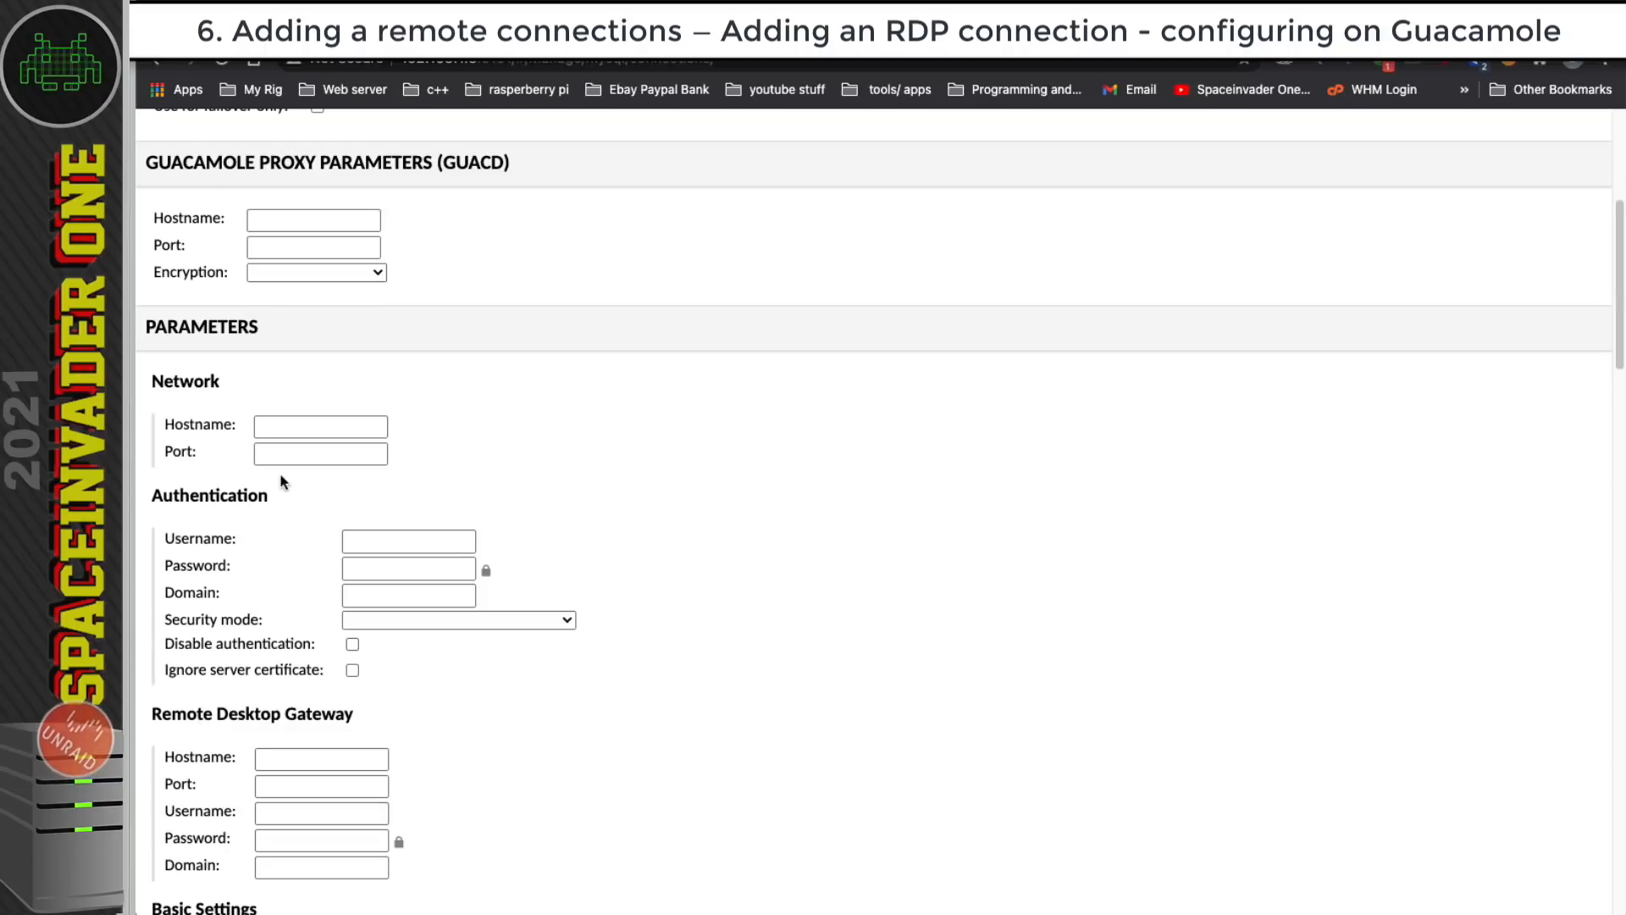
Step: Set hostname 192.168.1.25 and port 3389, and enter the login username and password
{"action": "left_click", "coordinate": [267, 425]}
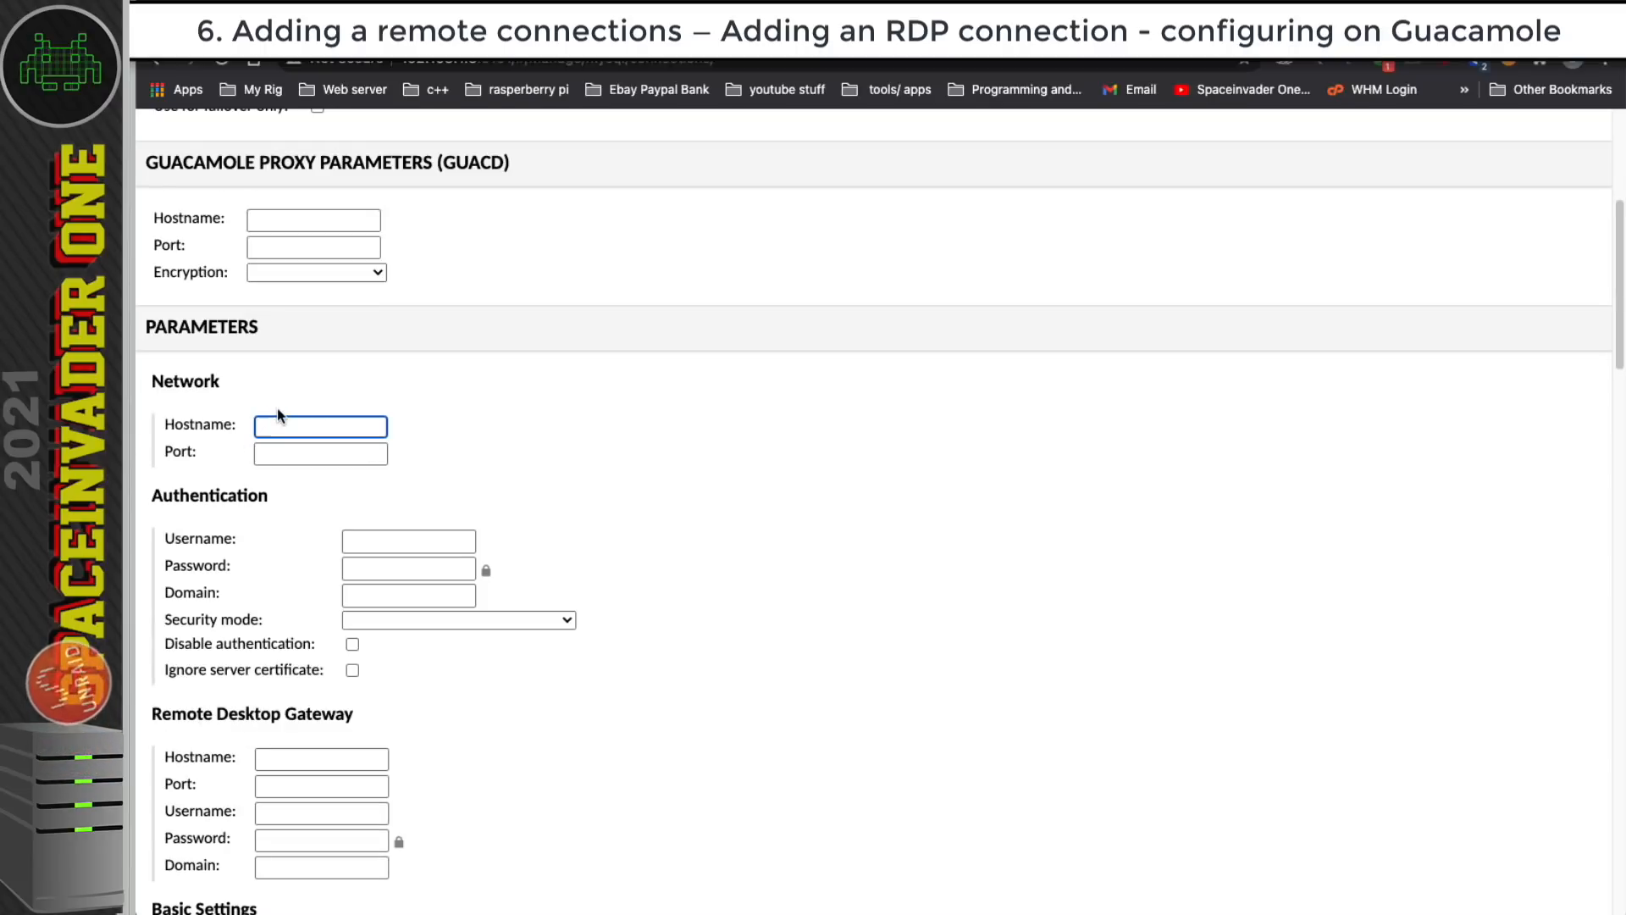
{"action": "type", "text": "192."}
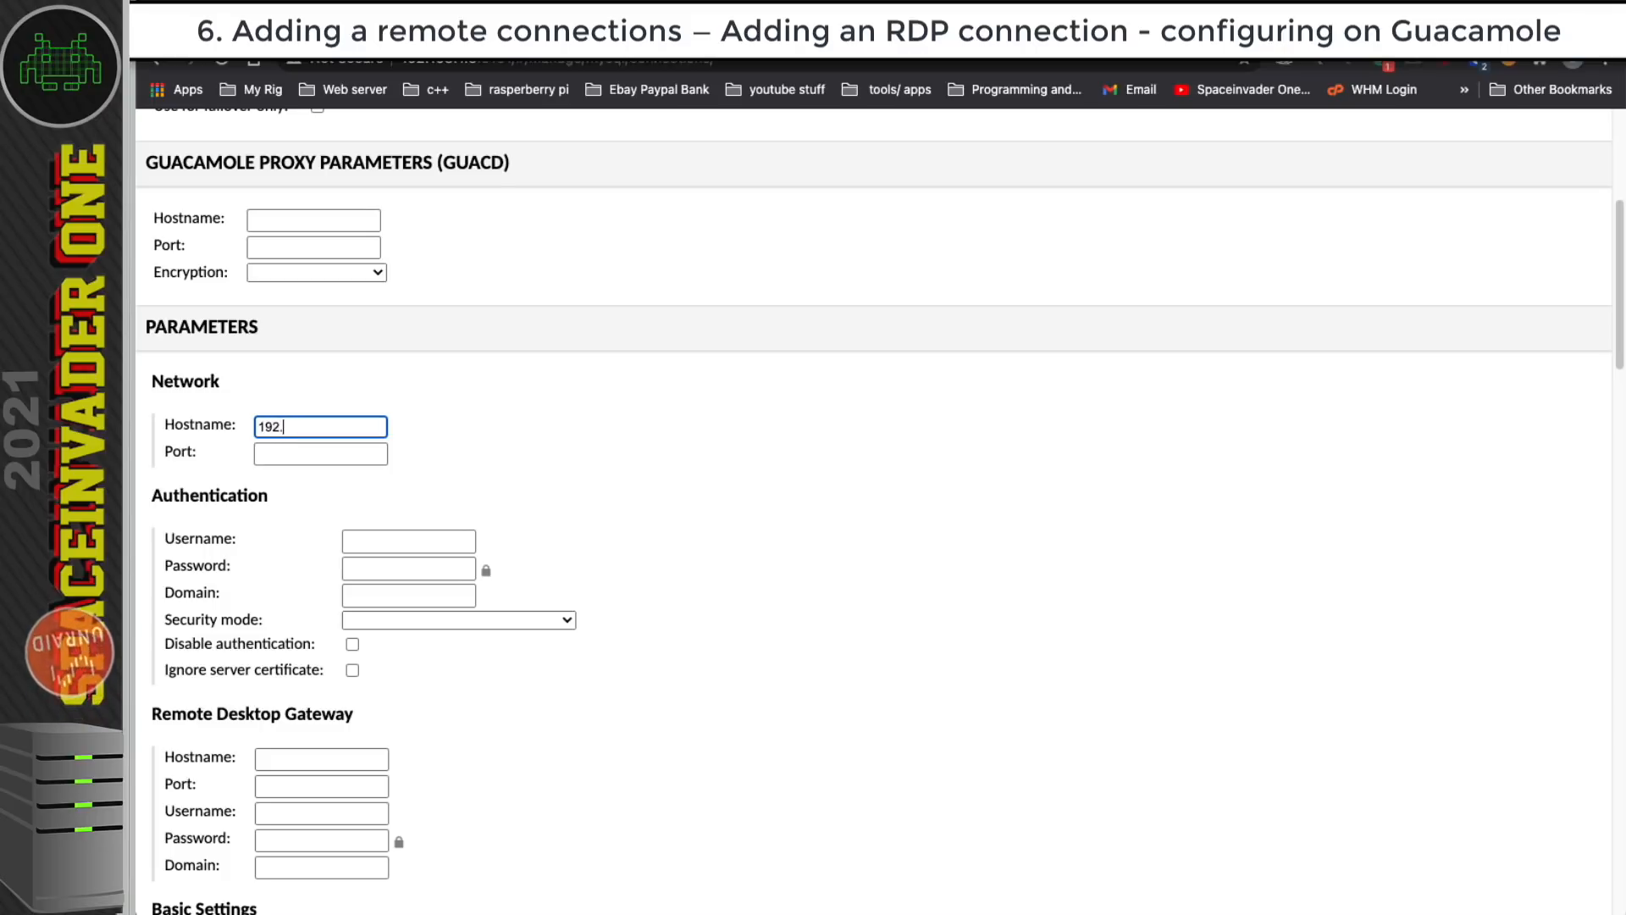
{"action": "type", "text": "168.1.25"}
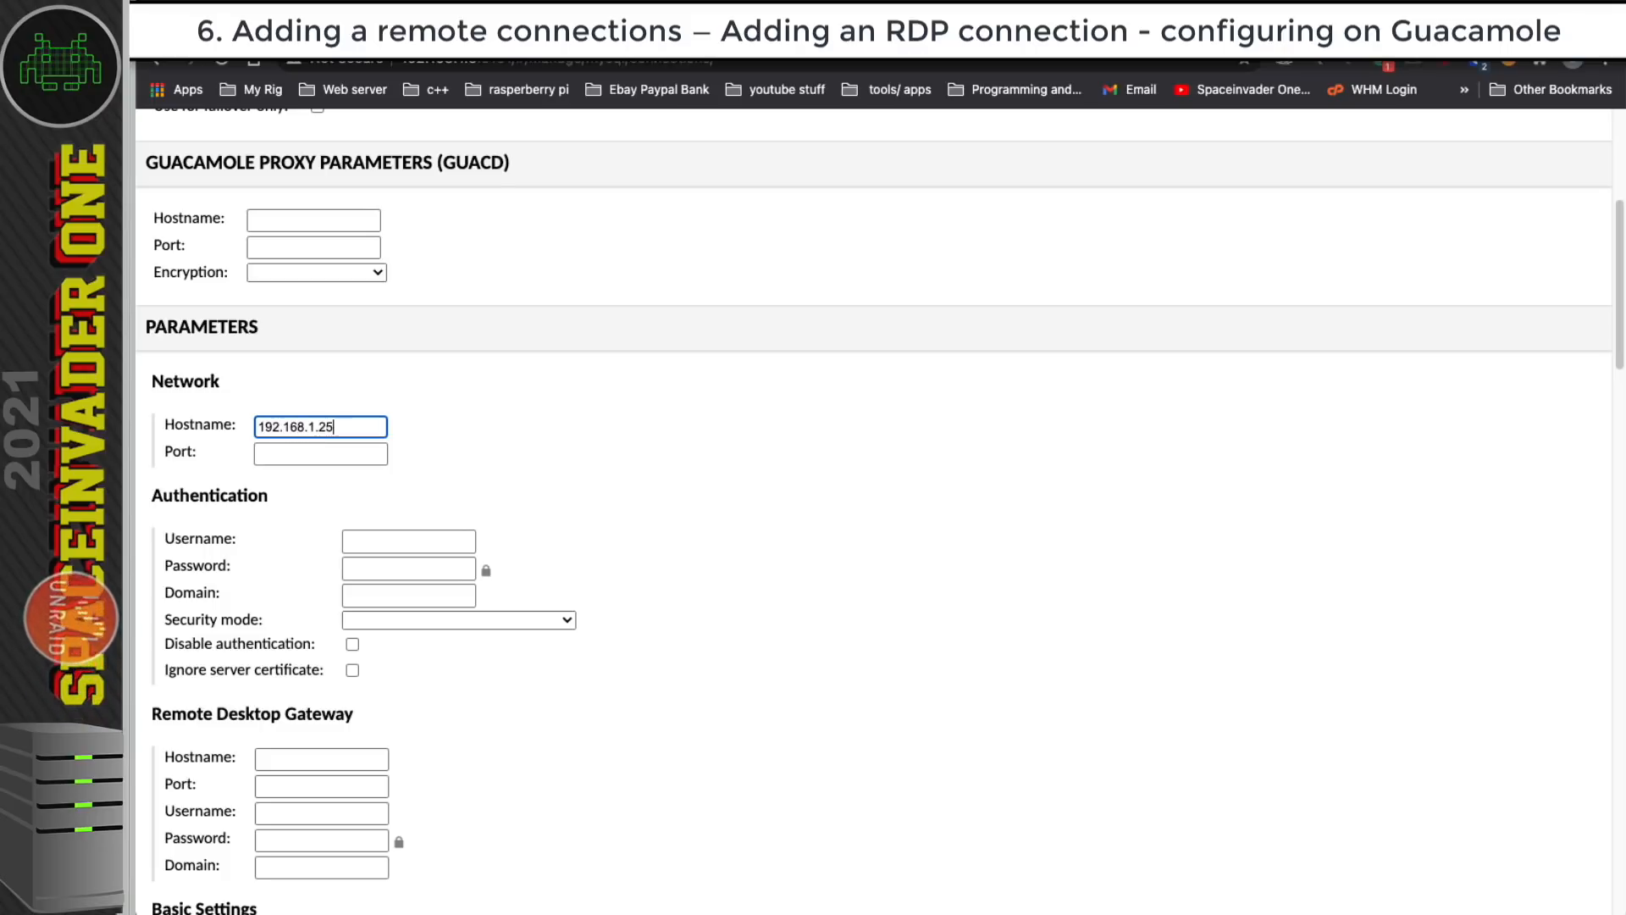
{"action": "key", "text": "Tab"}
{"action": "type", "text": "3389"}
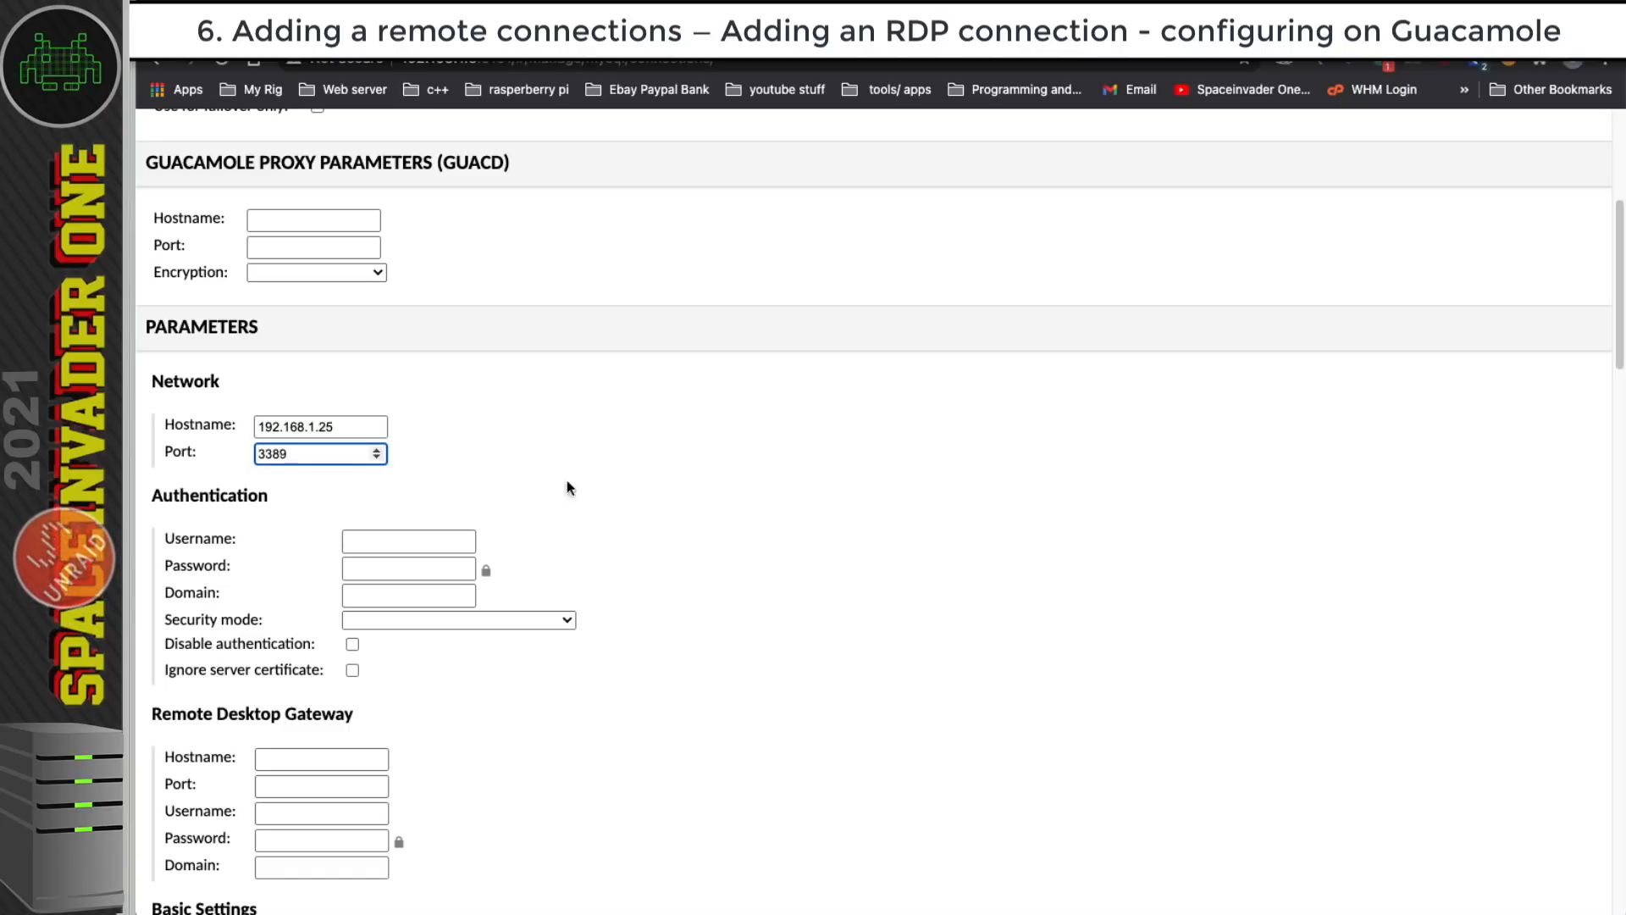
{"action": "left_click", "coordinate": [392, 540]}
{"action": "type", "text": "tash"}
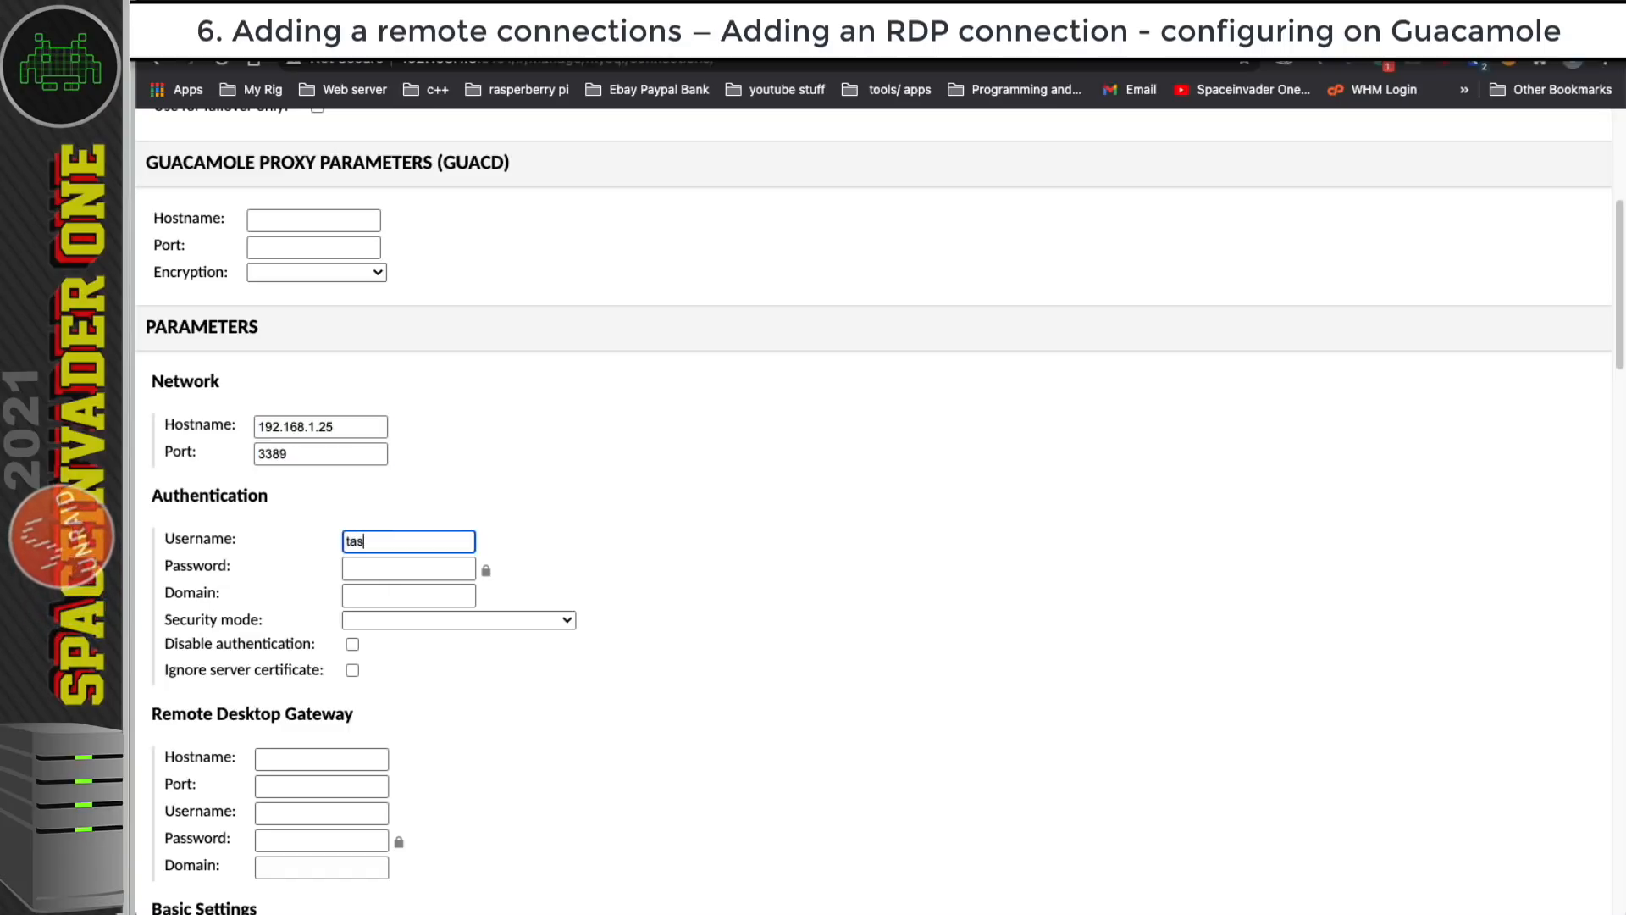
{"action": "left_click", "coordinate": [398, 566]}
{"action": "type", "text": "********"}
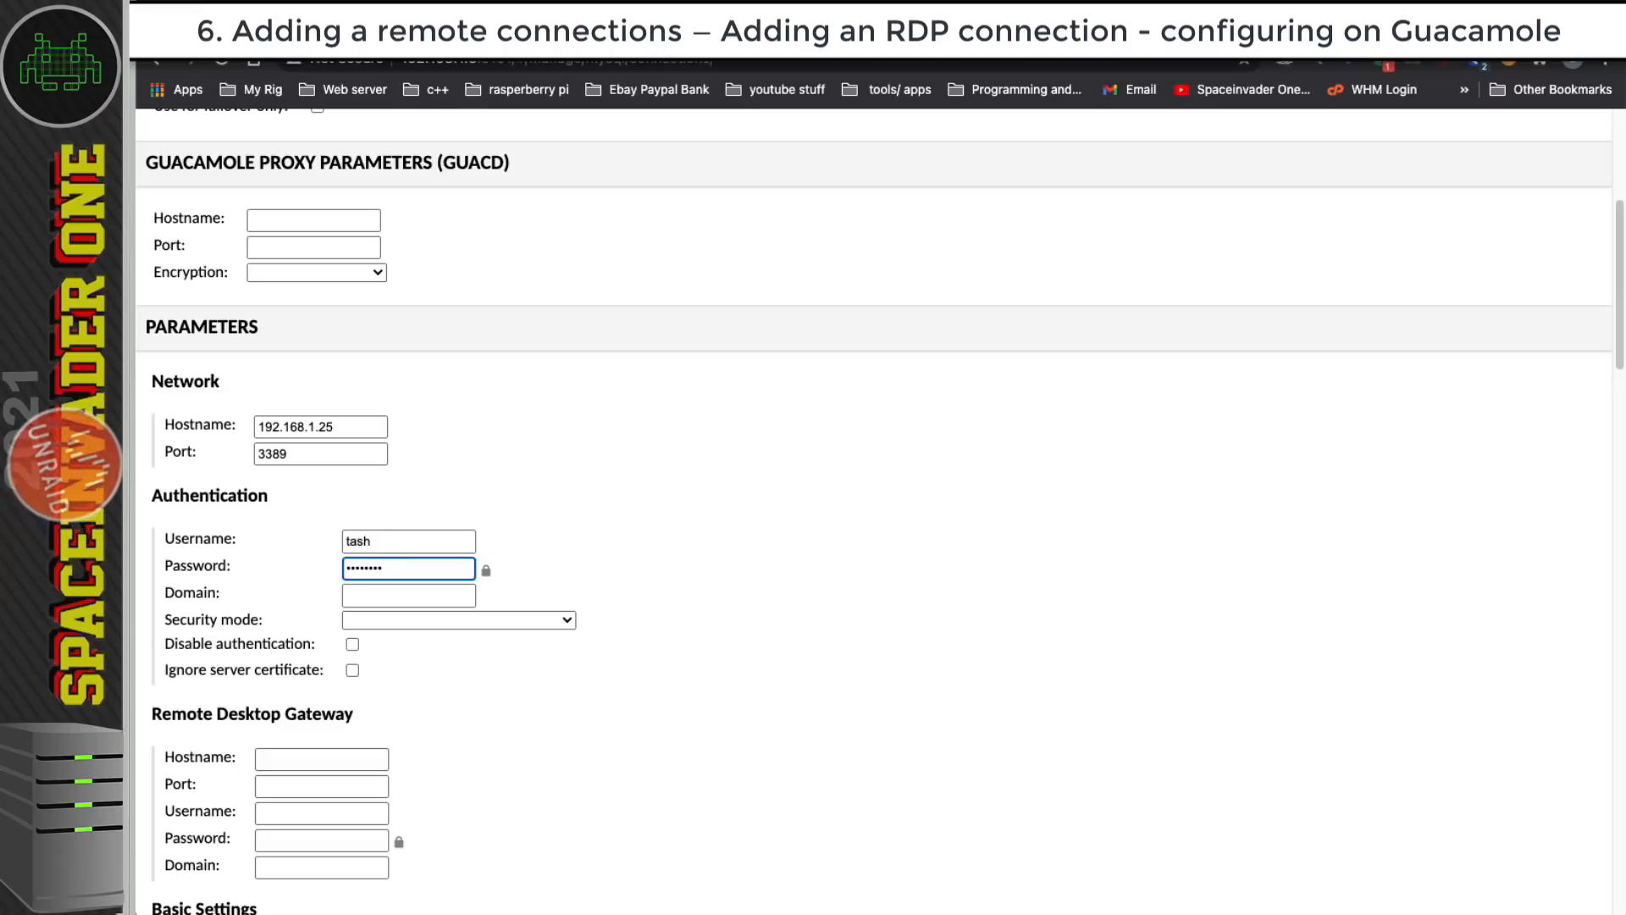
Step: Choose NLA security mode and tick Ignore server certificate
{"action": "left_click", "coordinate": [393, 619]}
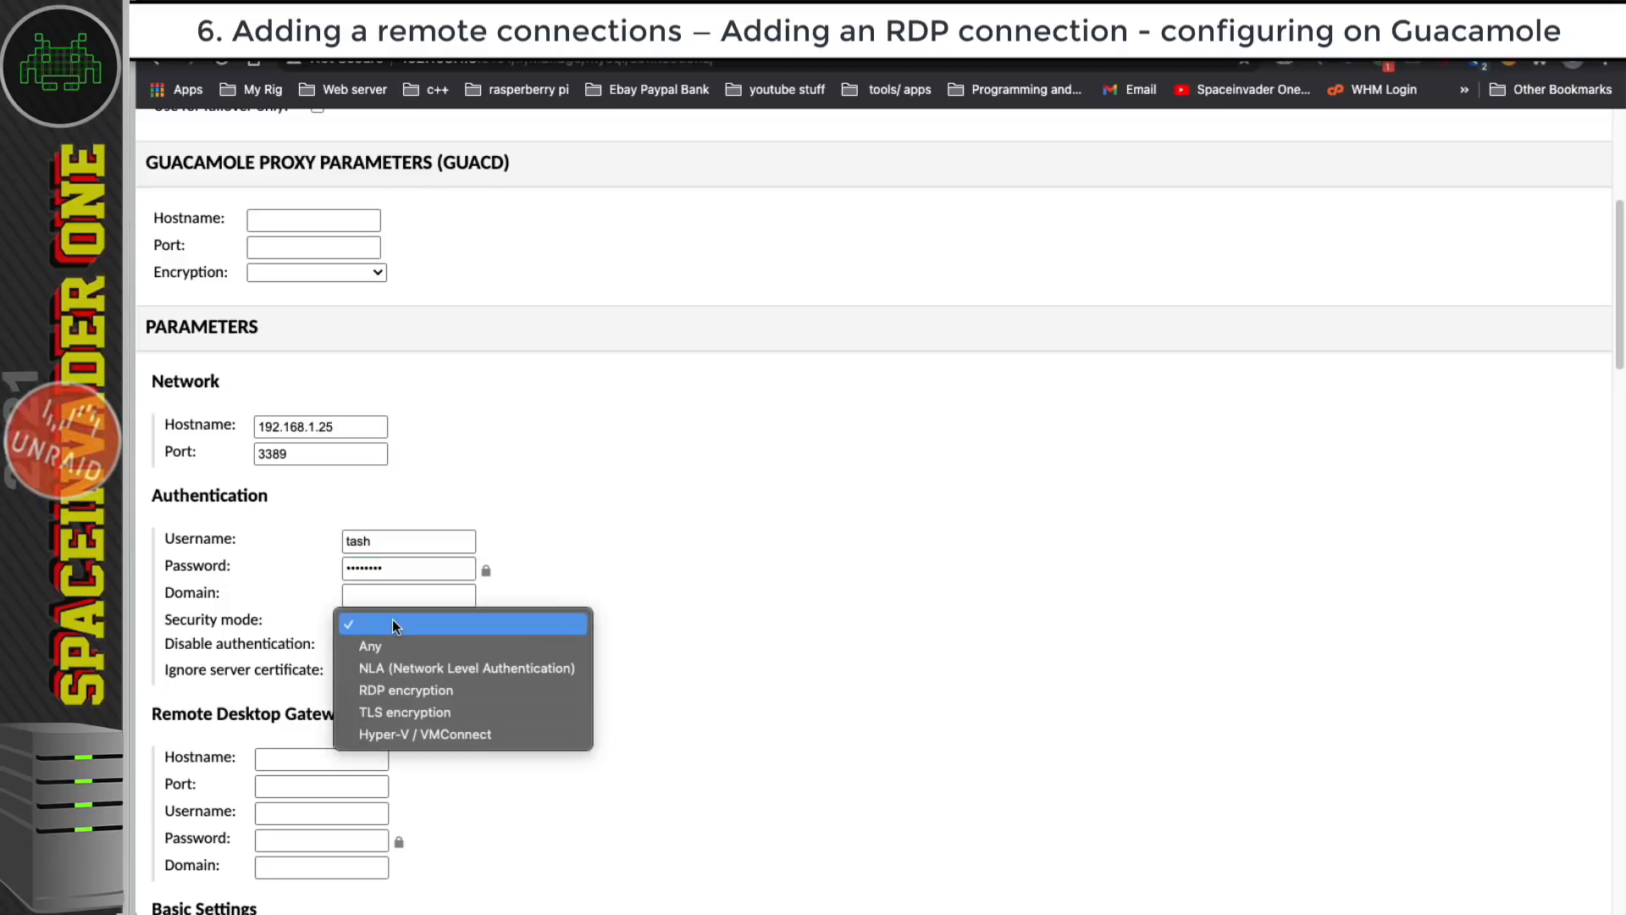
{"action": "left_click", "coordinate": [491, 669]}
{"action": "left_click", "coordinate": [352, 671]}
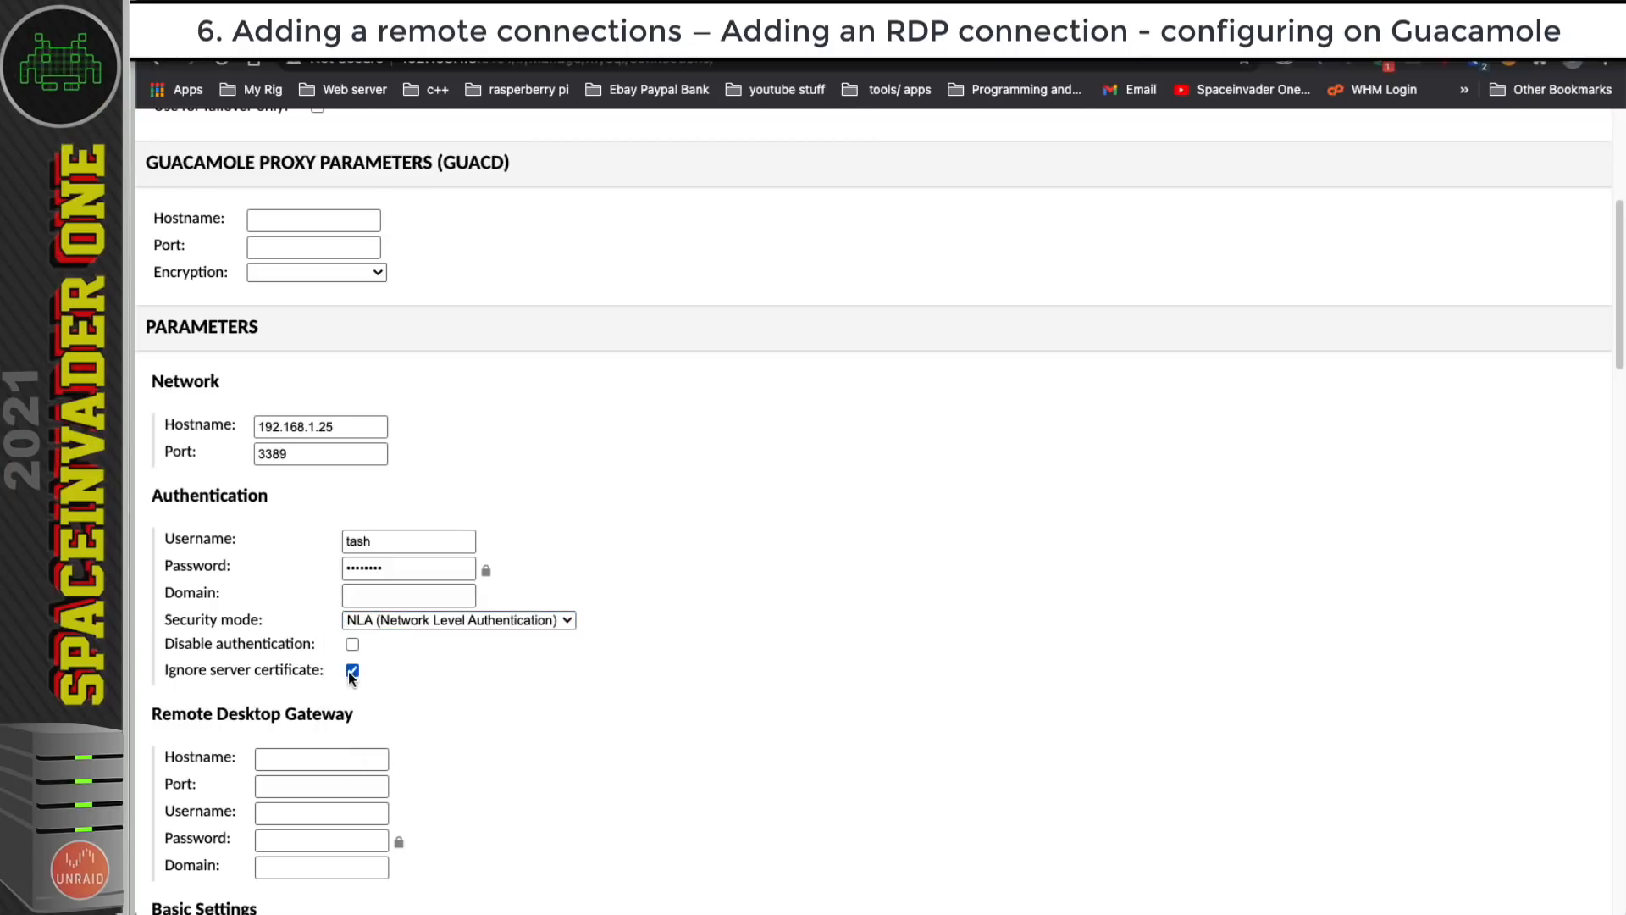
{"action": "scroll", "coordinate": [501, 327], "scroll_direction": "down", "scroll_amount": 6}
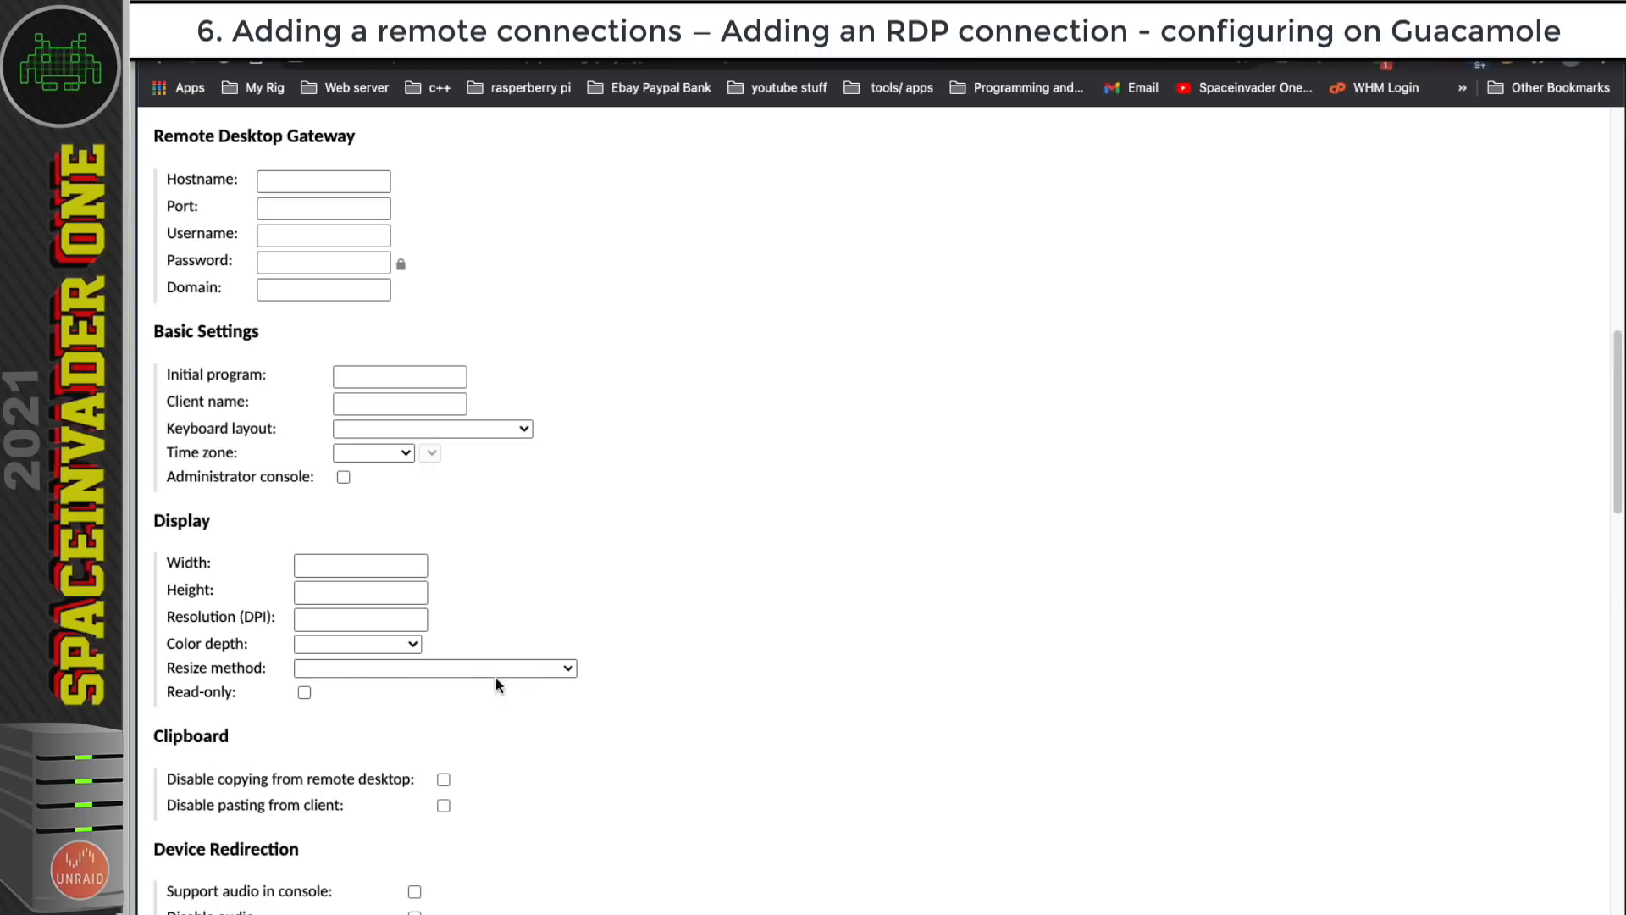
Step: Set Resize method to "Display Update" virtual channel (RDP 8.1+), then scroll down past Device Redirection
{"action": "left_click", "coordinate": [561, 669]}
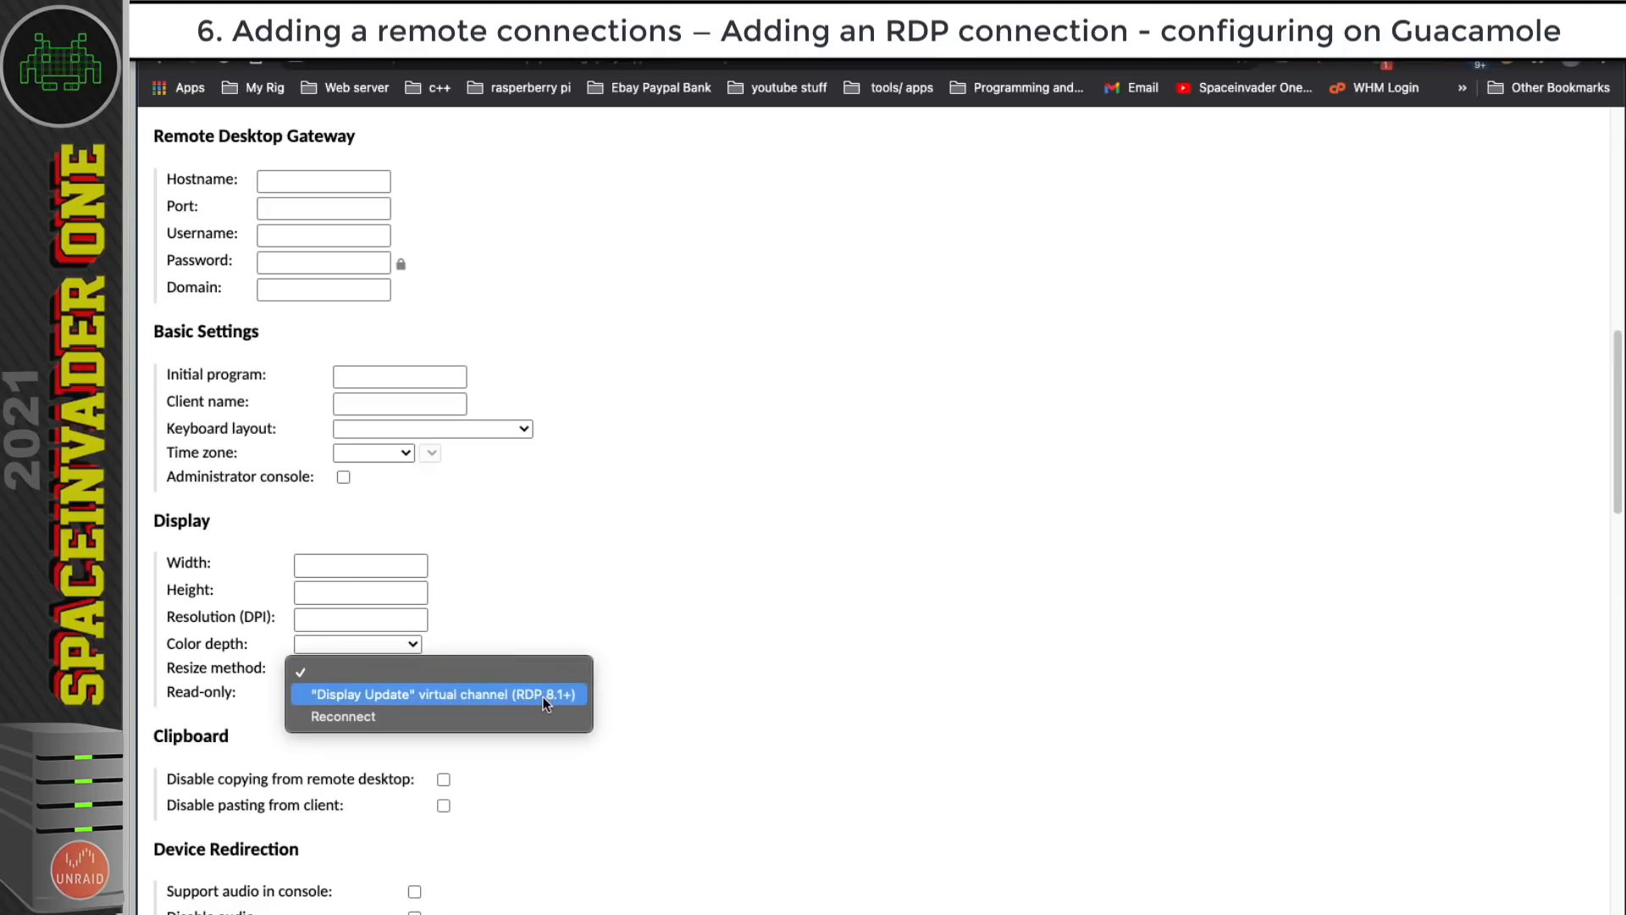
{"action": "left_click", "coordinate": [544, 694]}
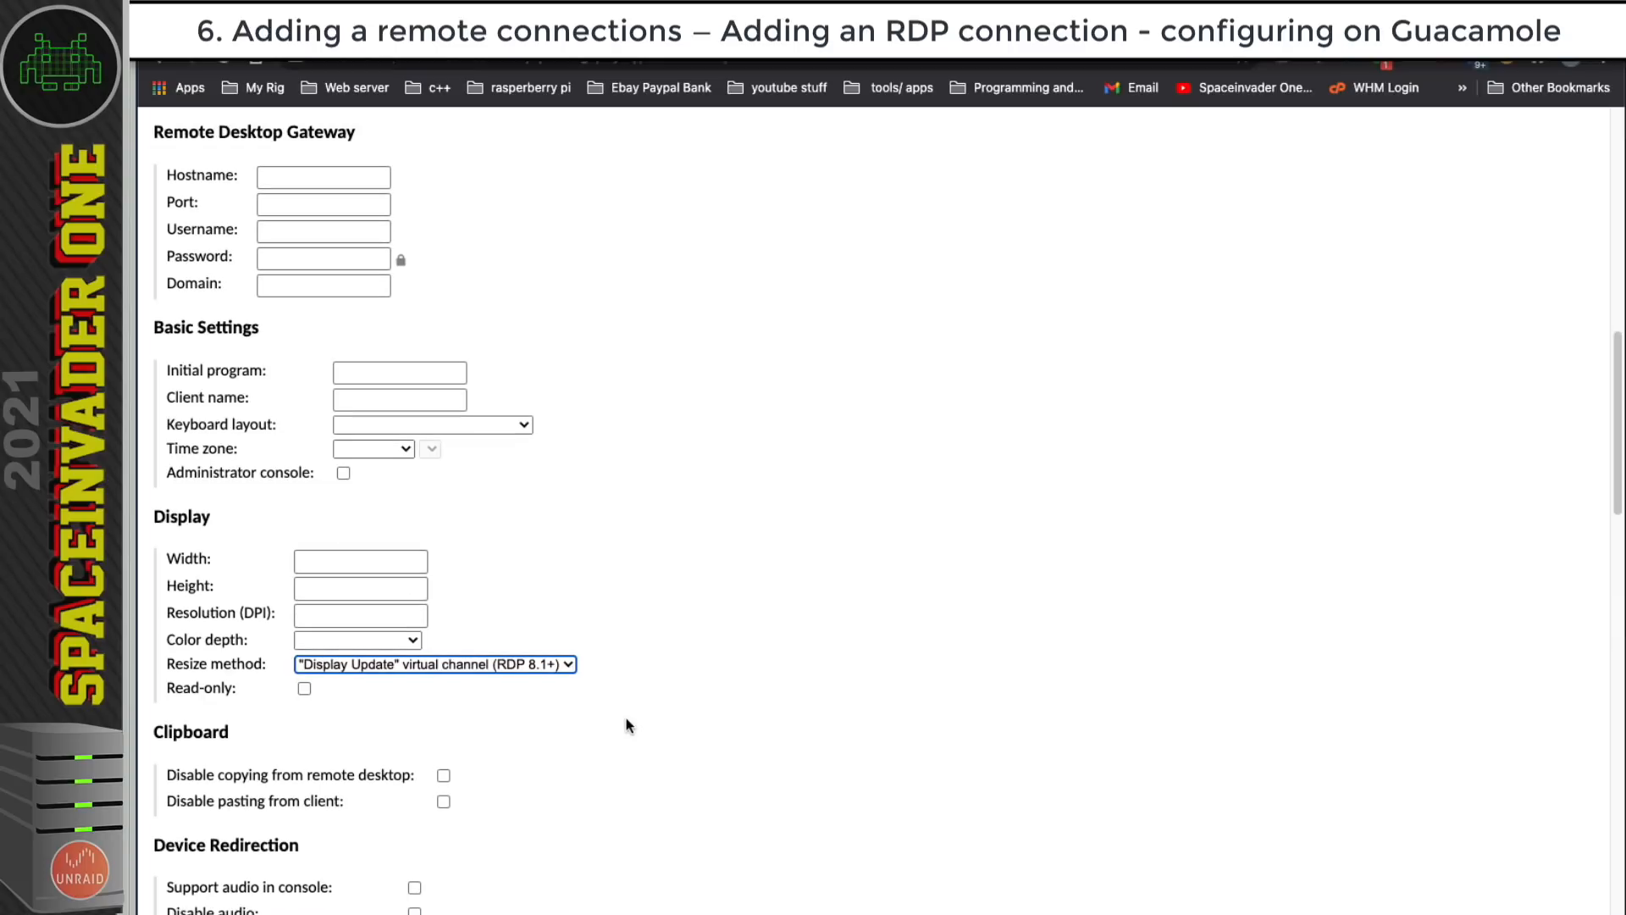
{"action": "scroll", "coordinate": [628, 725], "scroll_direction": "down", "scroll_amount": 5}
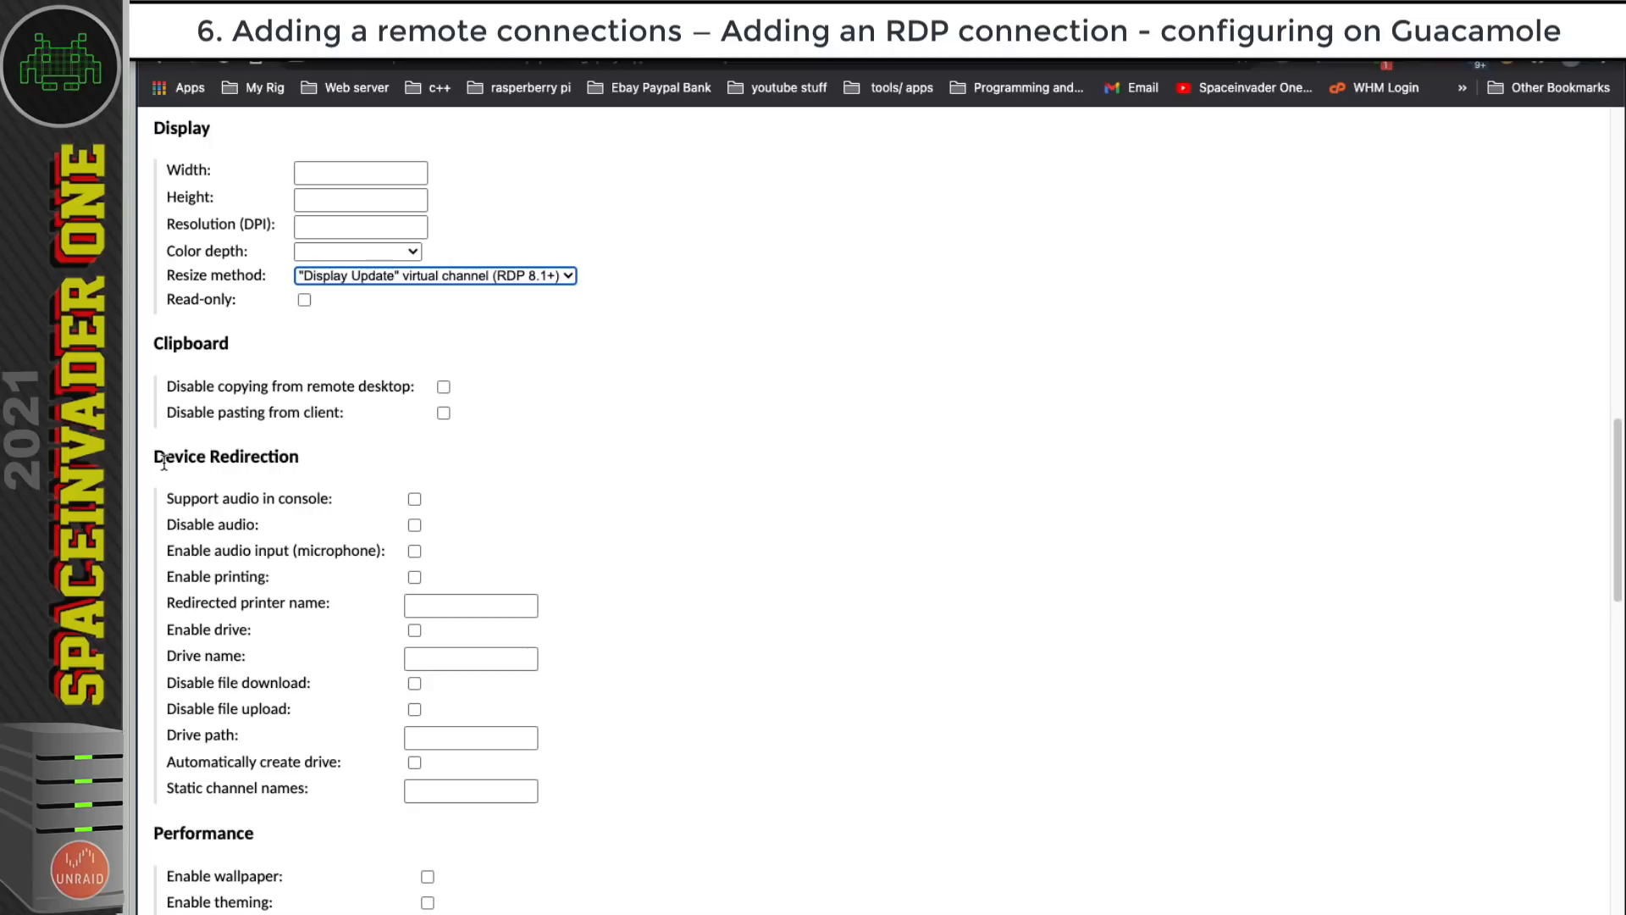
{"action": "left_click_drag", "start_coordinate": [306, 458], "coordinate": [166, 450]}
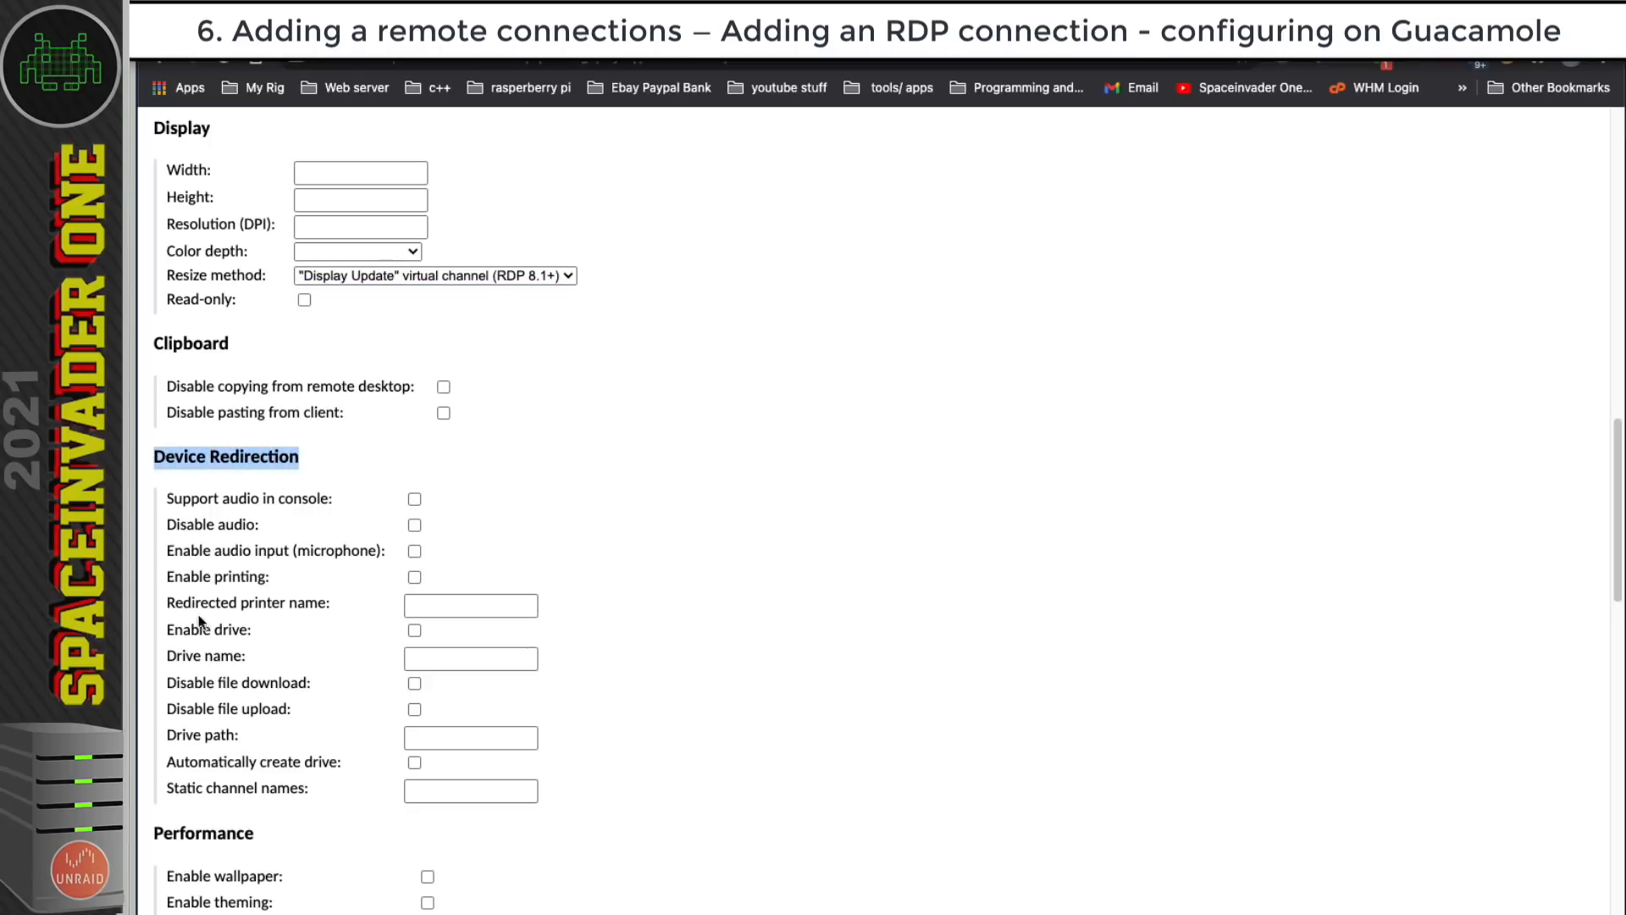
{"action": "left_click", "coordinate": [497, 556]}
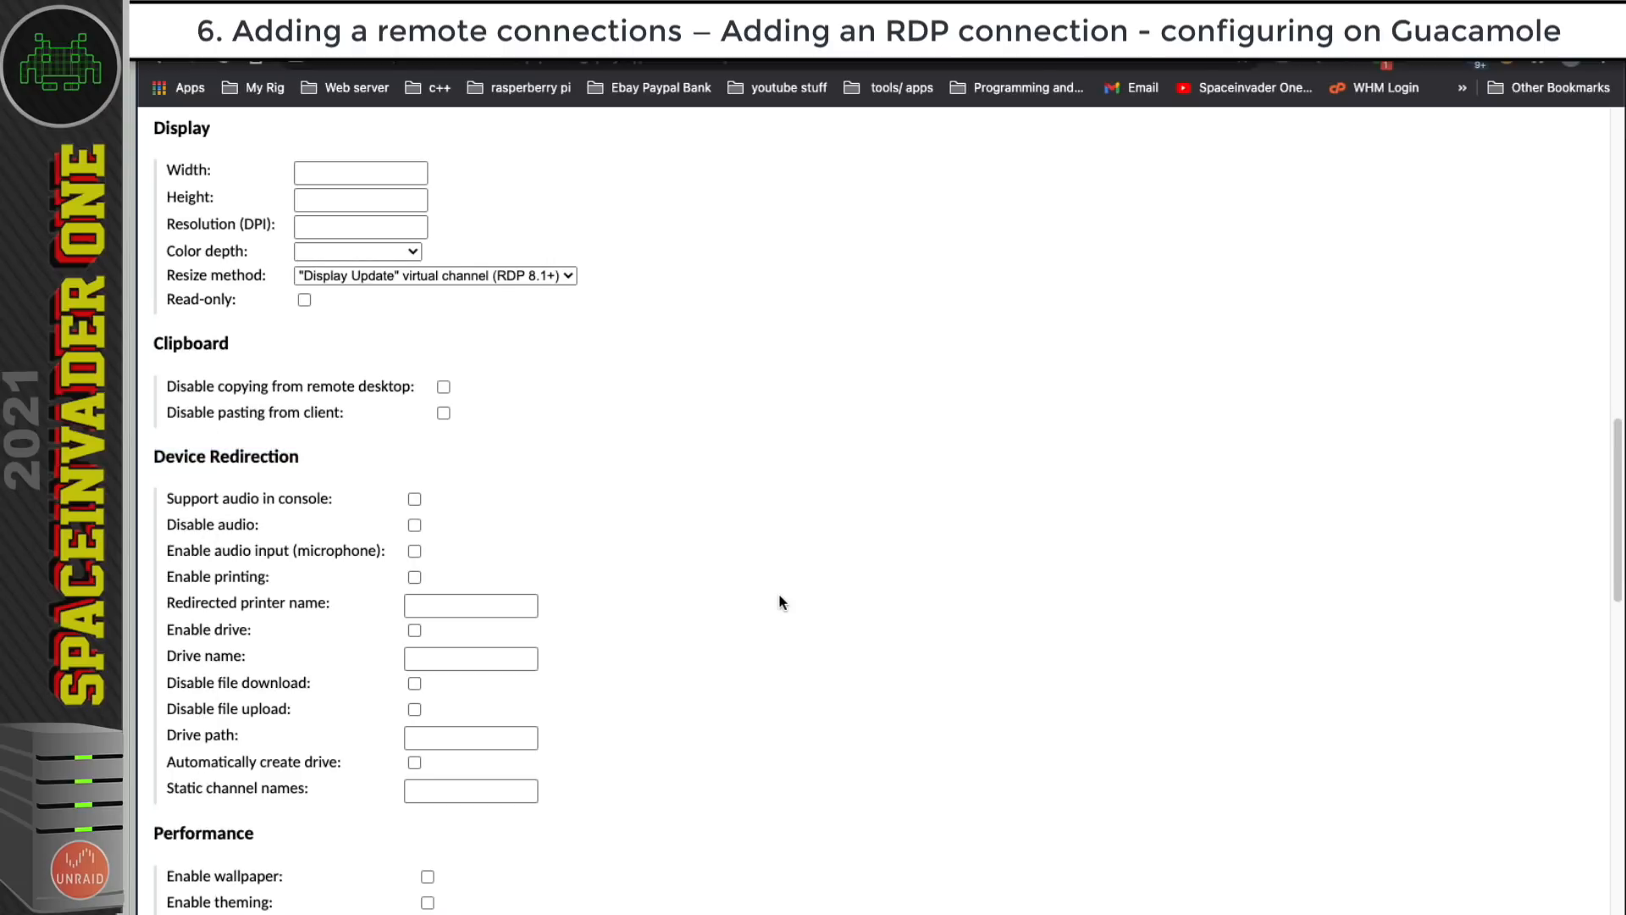
{"action": "scroll", "coordinate": [777, 599], "scroll_direction": "down", "scroll_amount": 1}
{"action": "scroll", "coordinate": [777, 598], "scroll_direction": "down", "scroll_amount": 3}
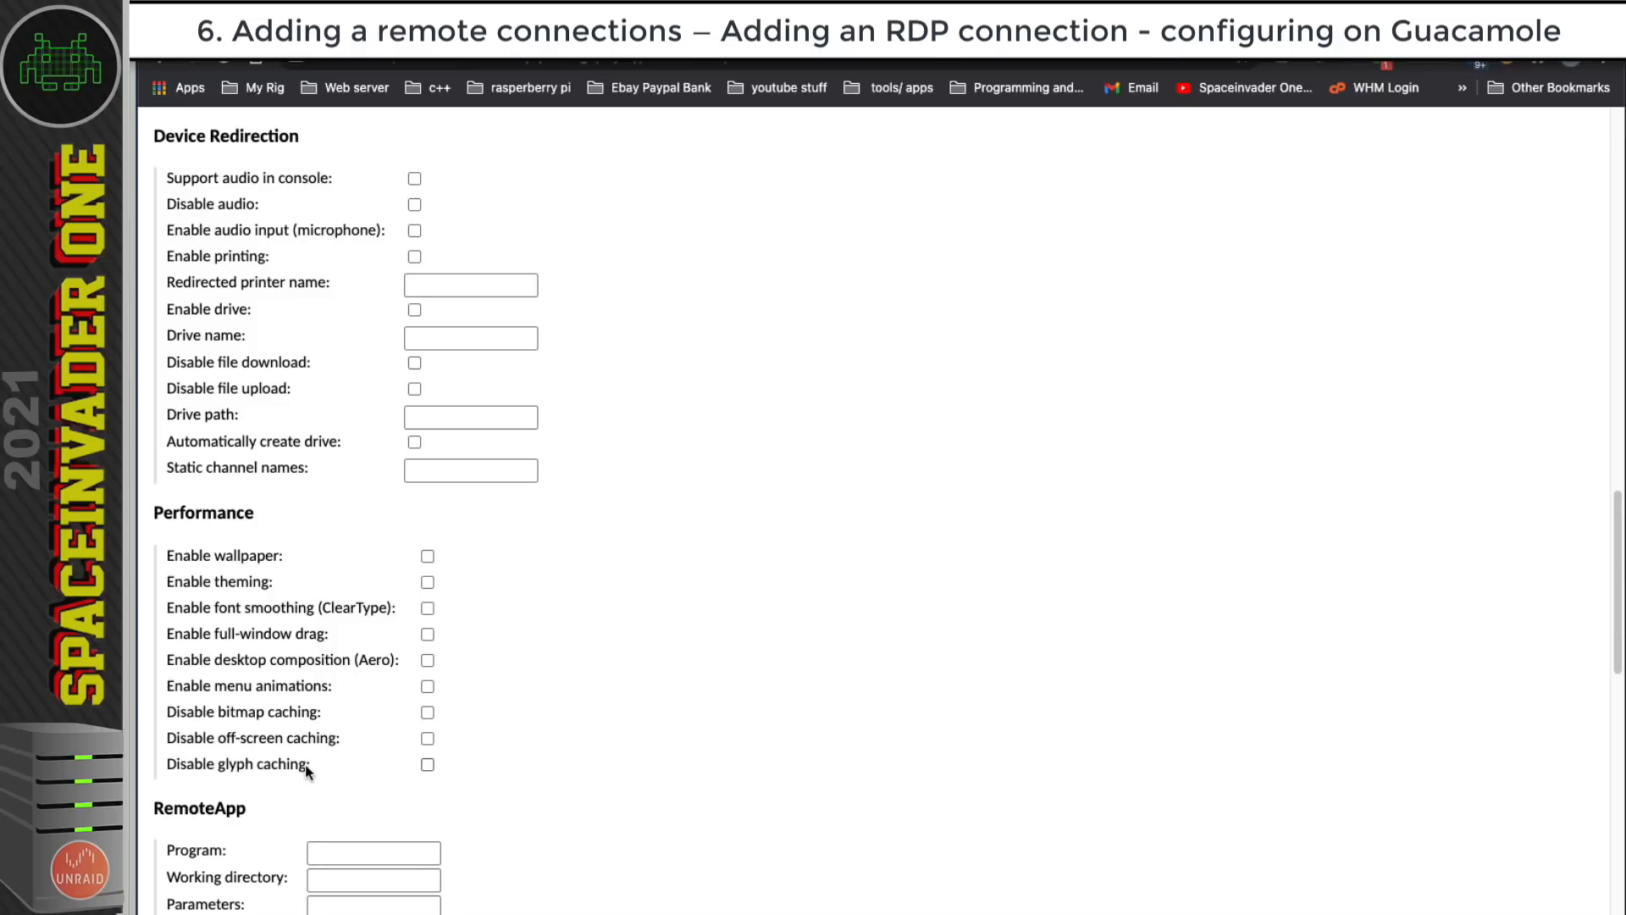
Step: Tick Enable font smoothing (ClearType), then scroll past Screen Recording down to Wake-on-LAN
{"action": "left_click", "coordinate": [427, 608]}
{"action": "scroll", "coordinate": [486, 542], "scroll_direction": "down", "scroll_amount": 3}
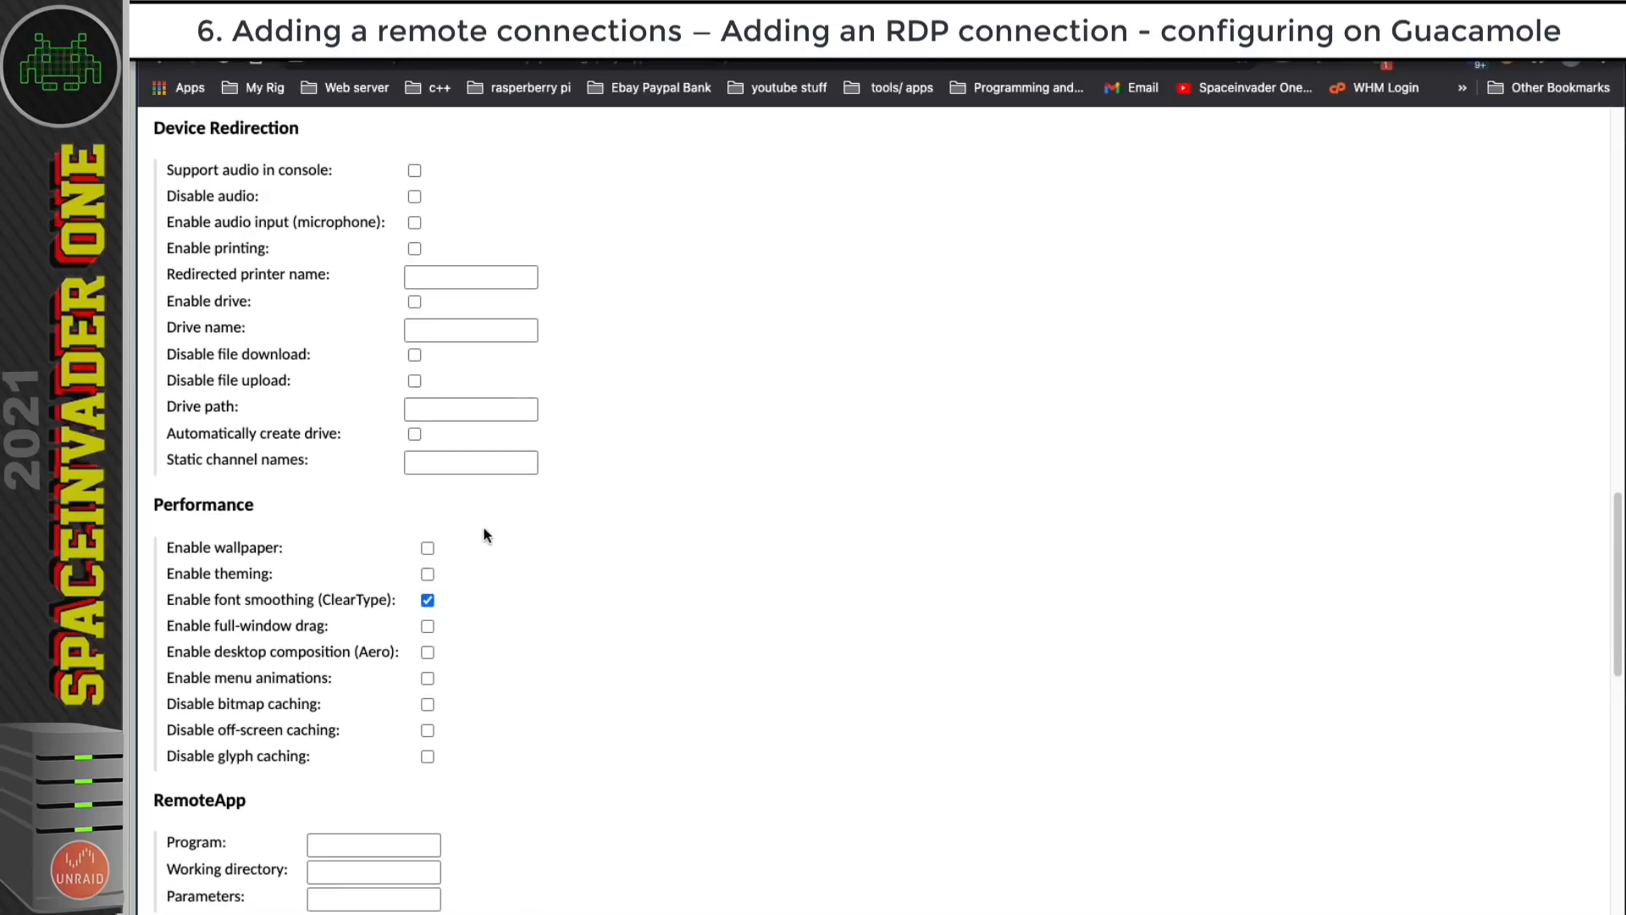
{"action": "scroll", "coordinate": [485, 541], "scroll_direction": "down", "scroll_amount": 3}
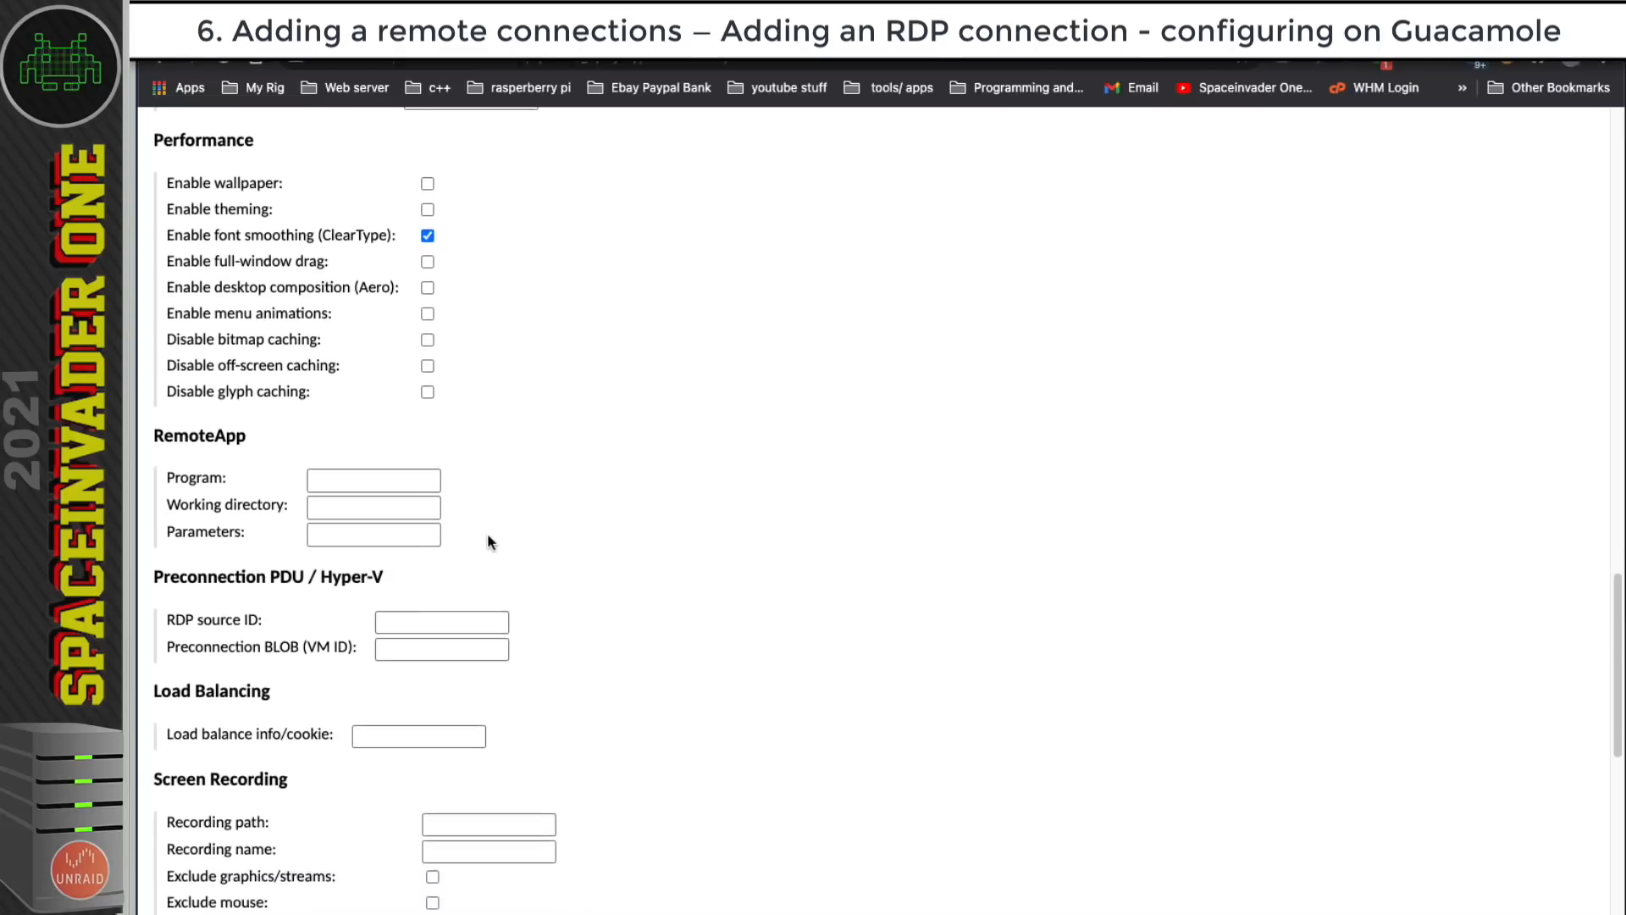
{"action": "scroll", "coordinate": [488, 539], "scroll_direction": "down", "scroll_amount": 2}
{"action": "left_click_drag", "start_coordinate": [163, 544], "coordinate": [481, 722]}
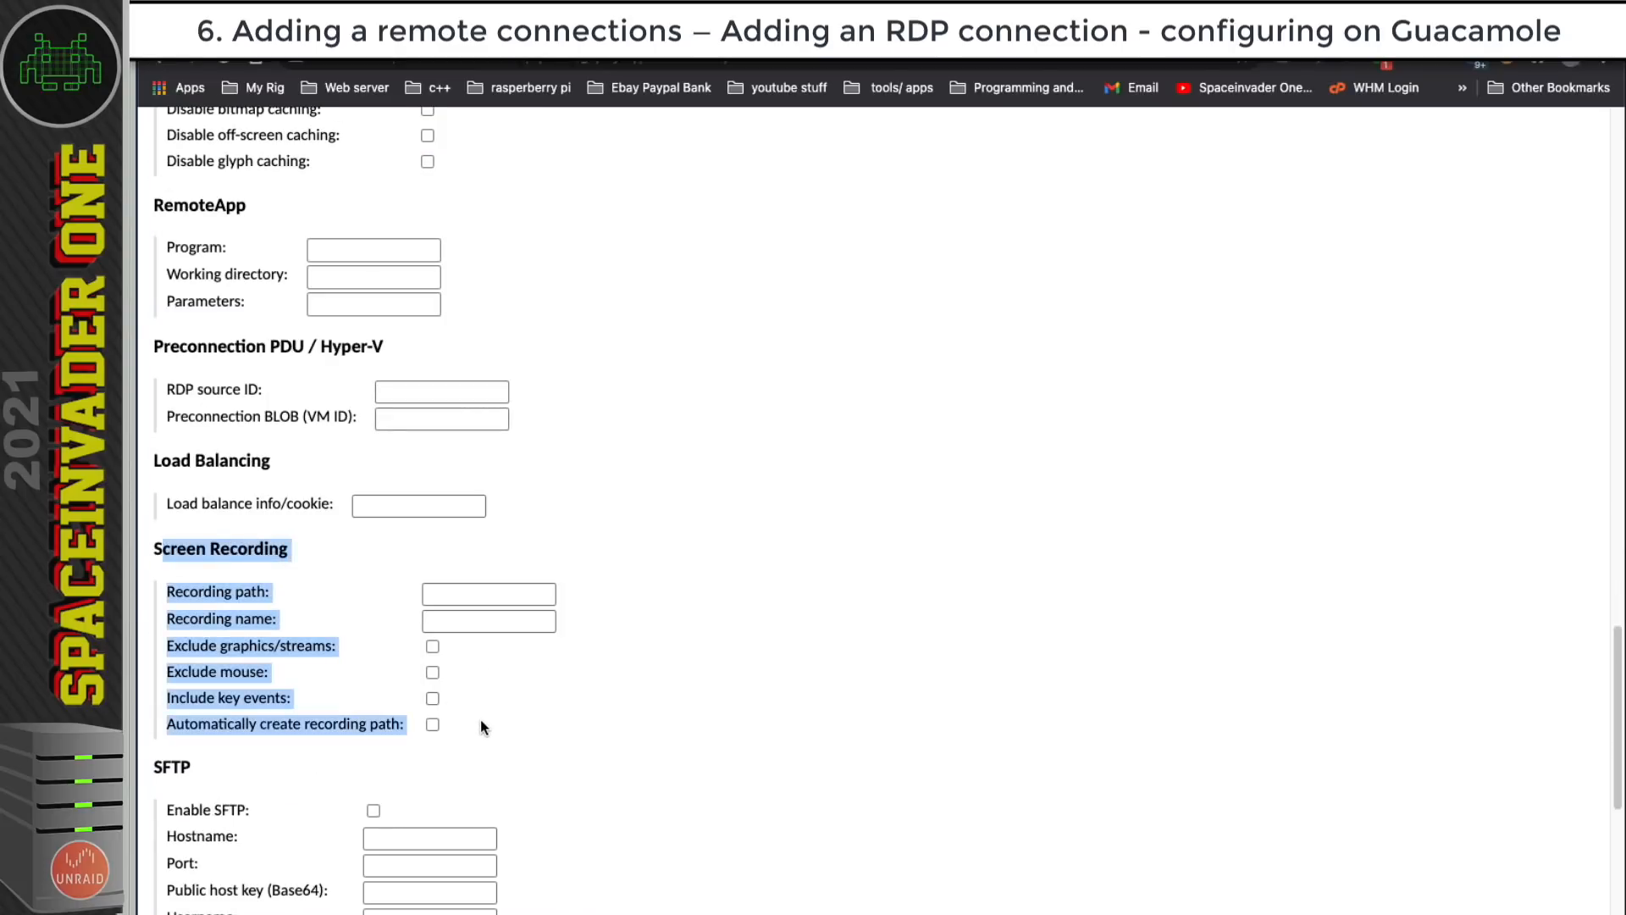
{"action": "left_click", "coordinate": [479, 719]}
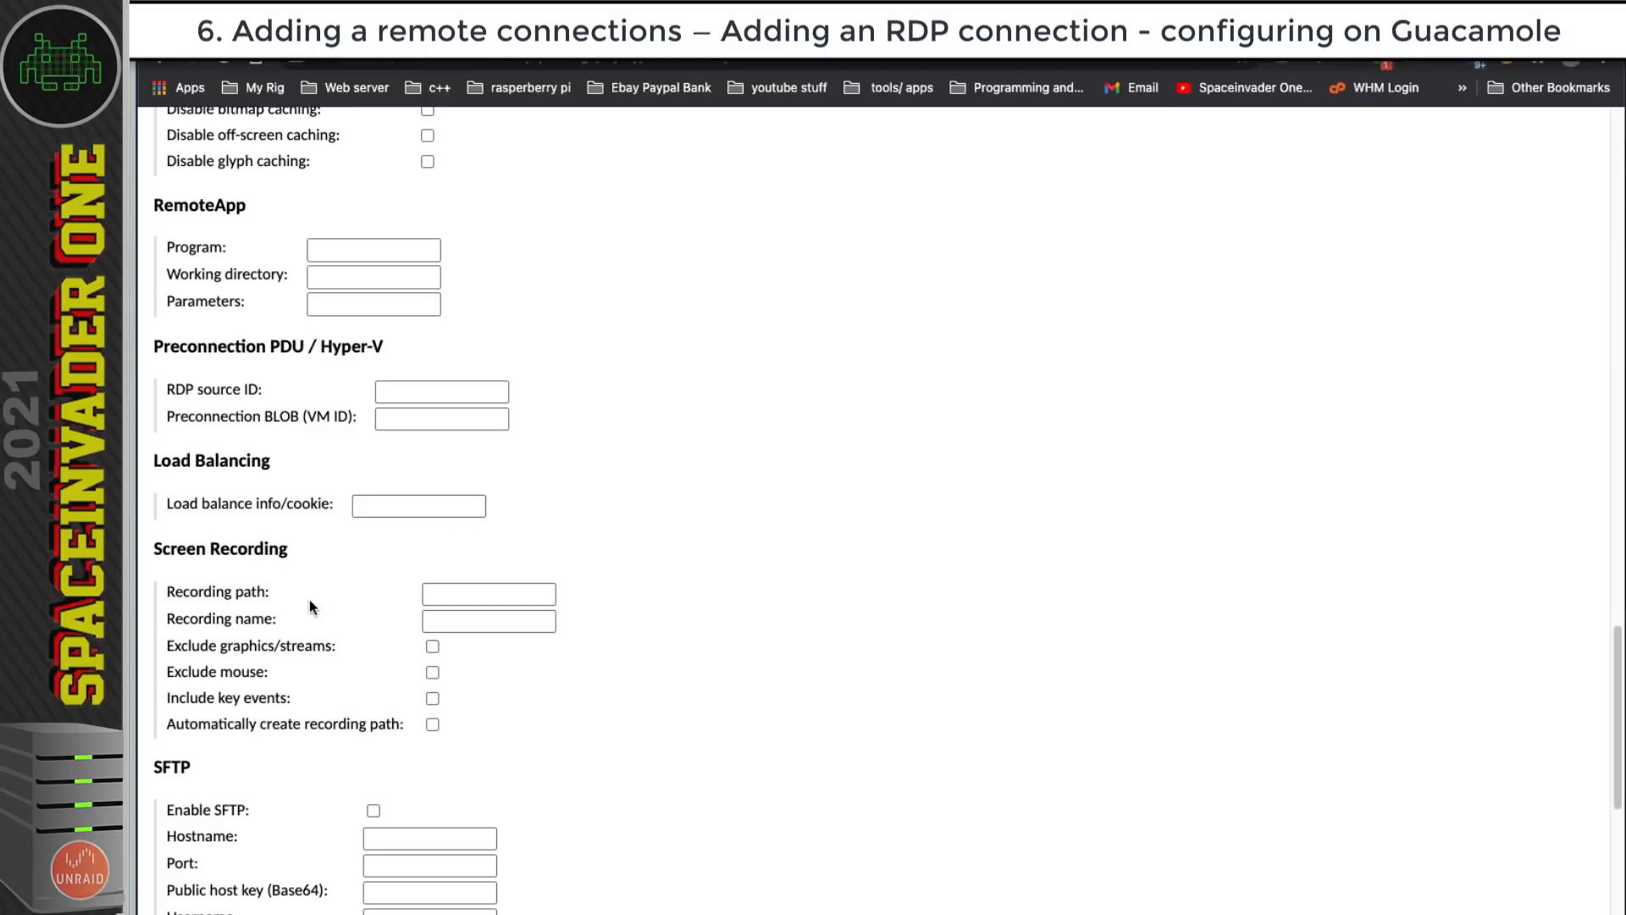
{"action": "scroll", "coordinate": [704, 723], "scroll_direction": "down", "scroll_amount": 7}
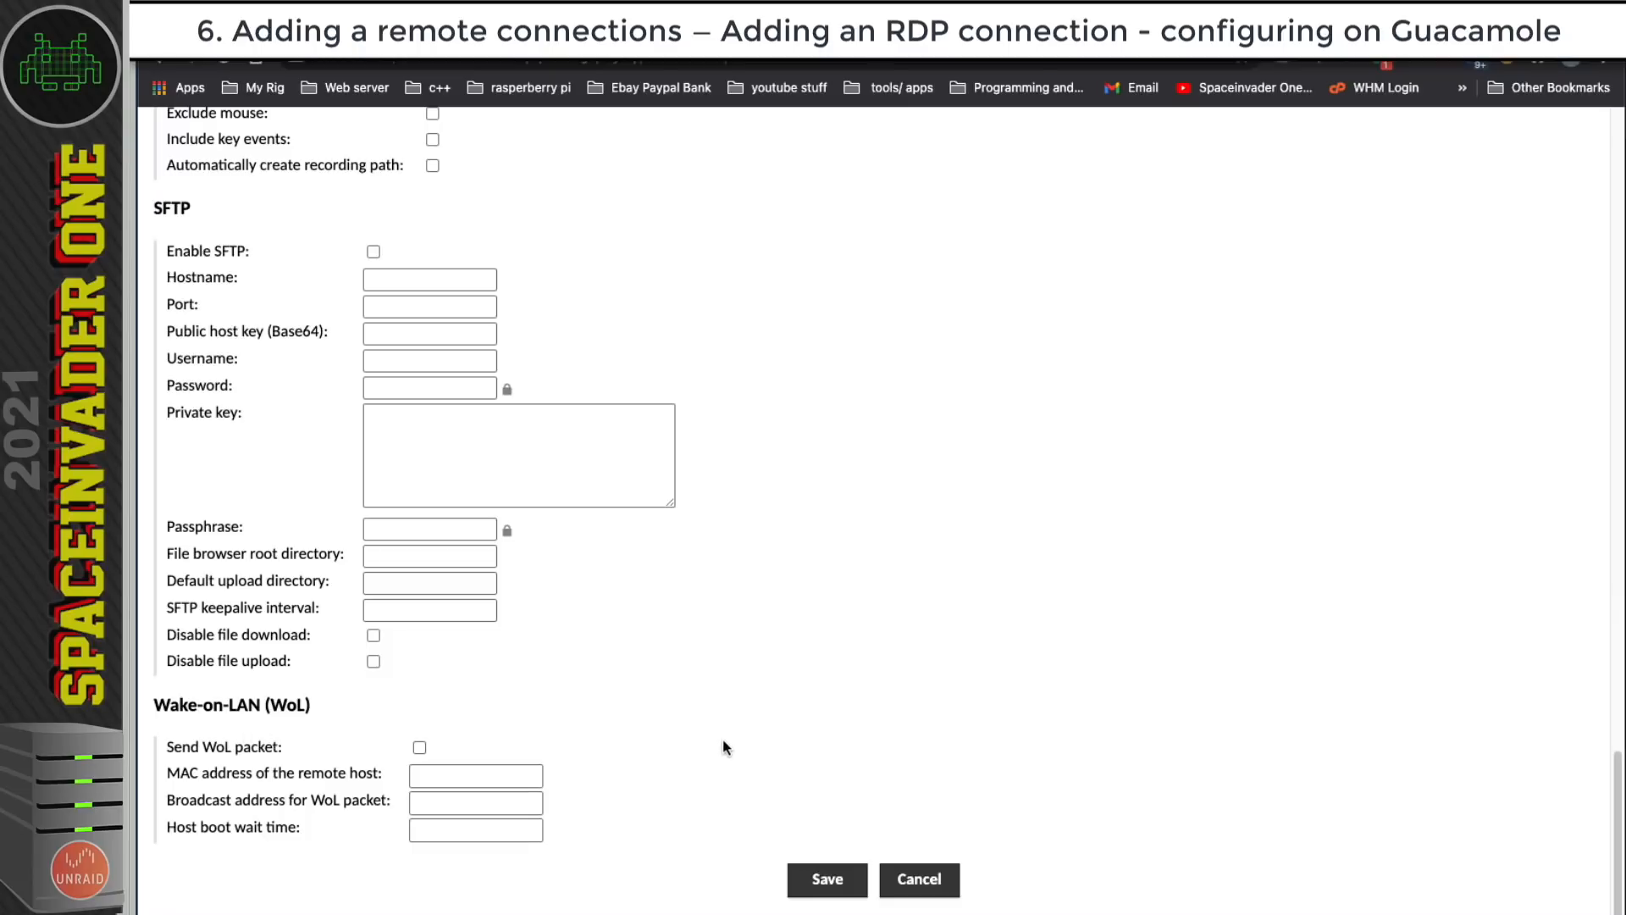
Step: Save the Sales connection, return Home via the account menu, and connect to sales
{"action": "left_click", "coordinate": [818, 883]}
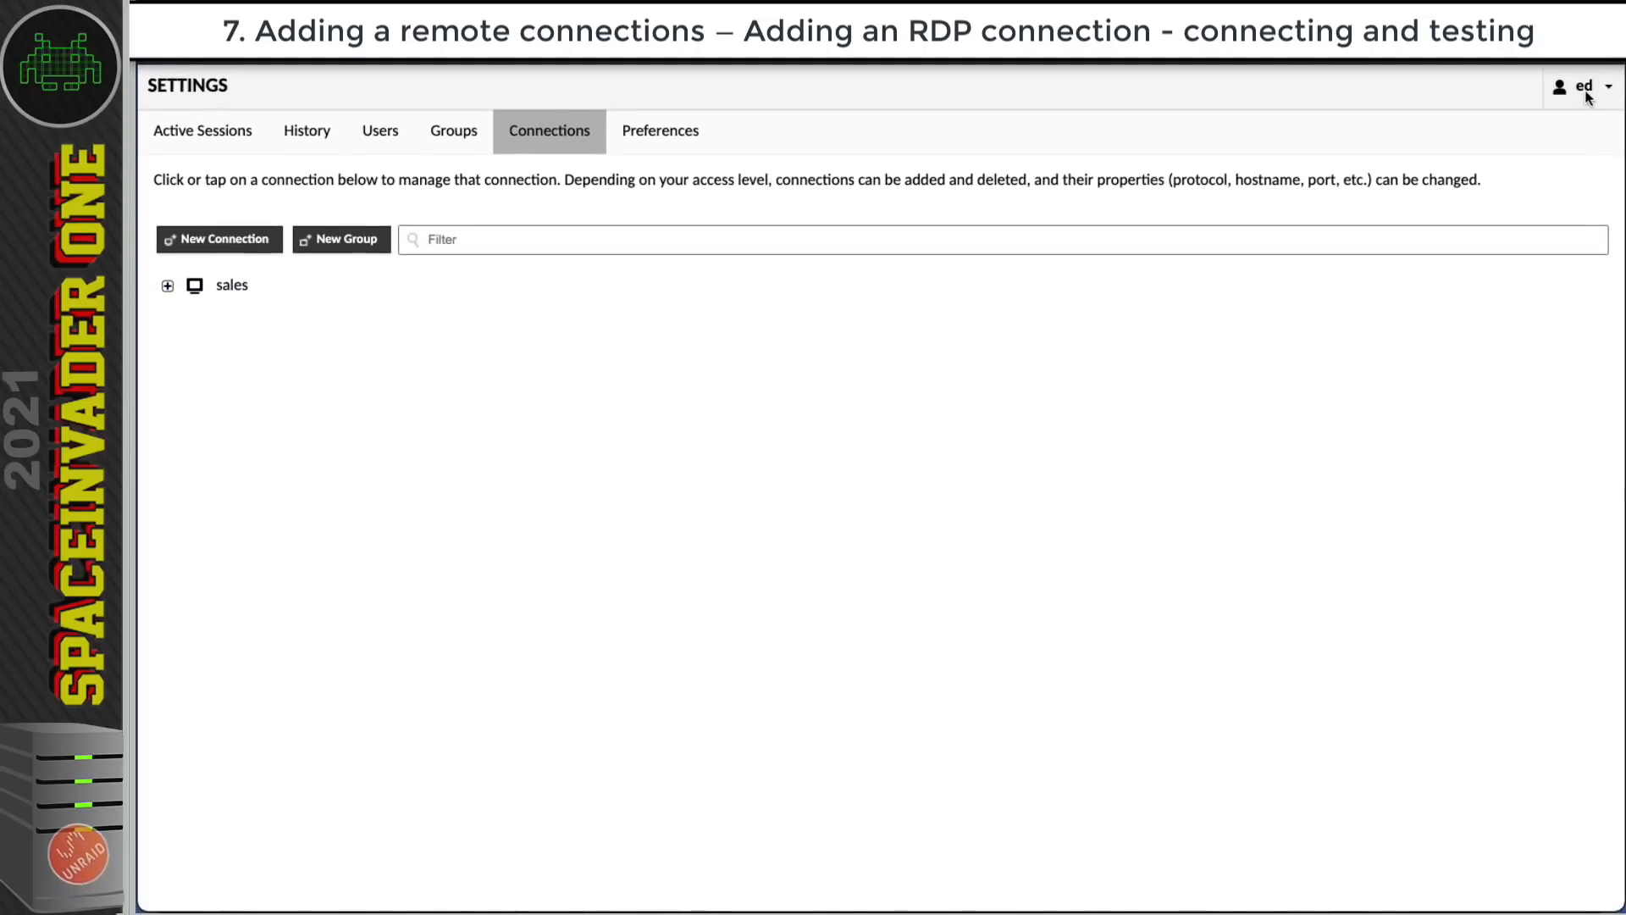
{"action": "left_click", "coordinate": [1589, 88]}
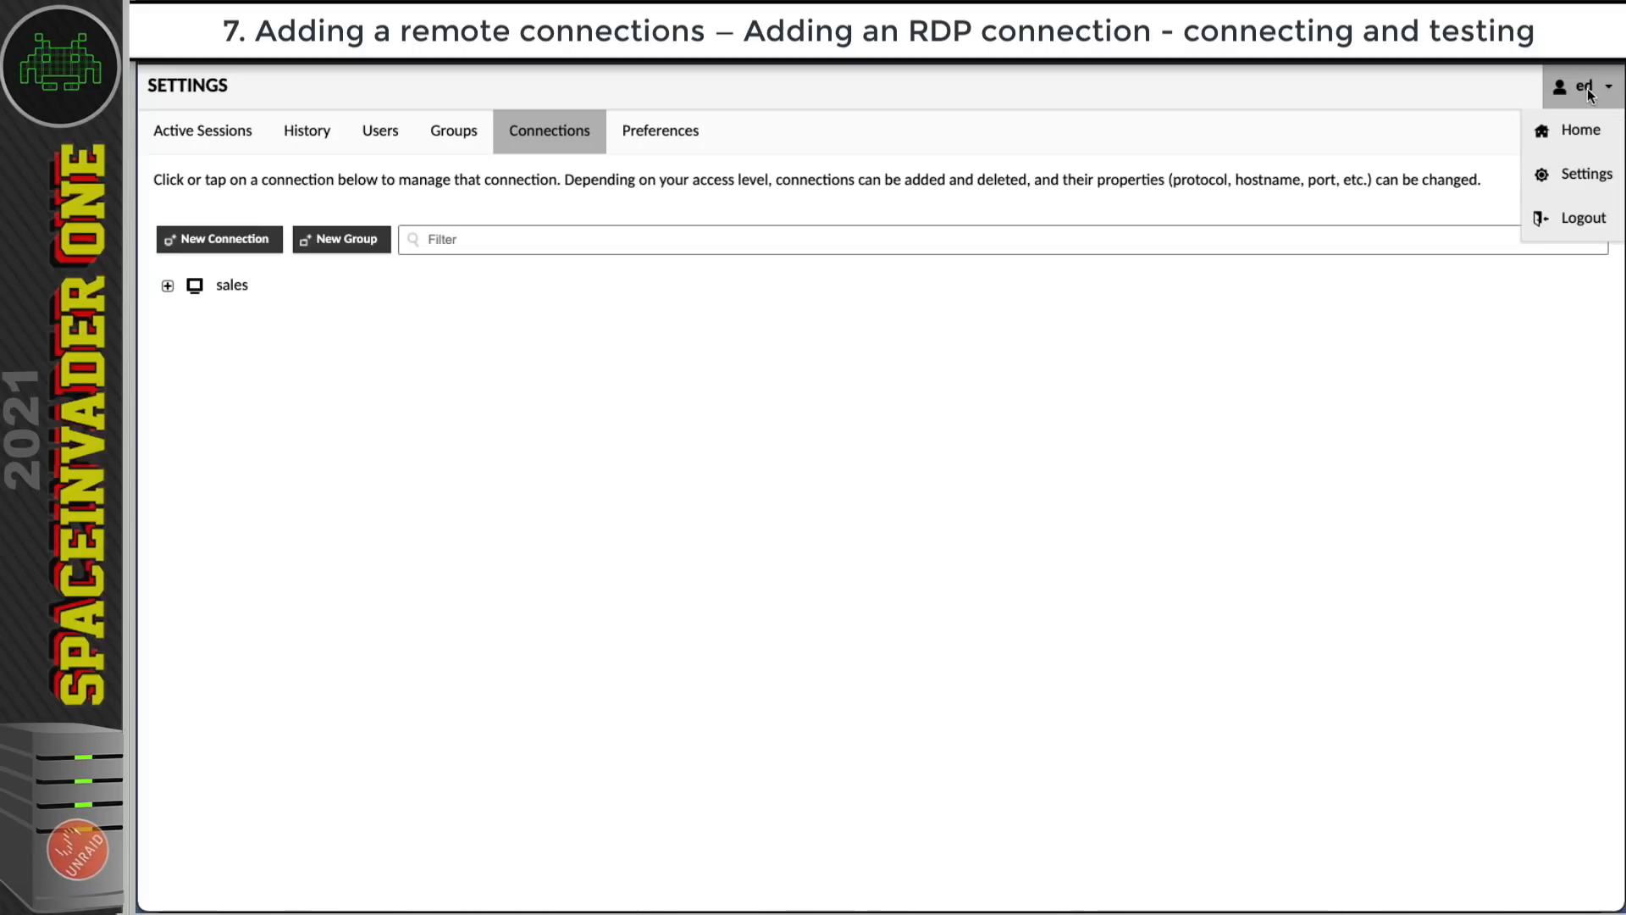
{"action": "left_click", "coordinate": [1582, 132]}
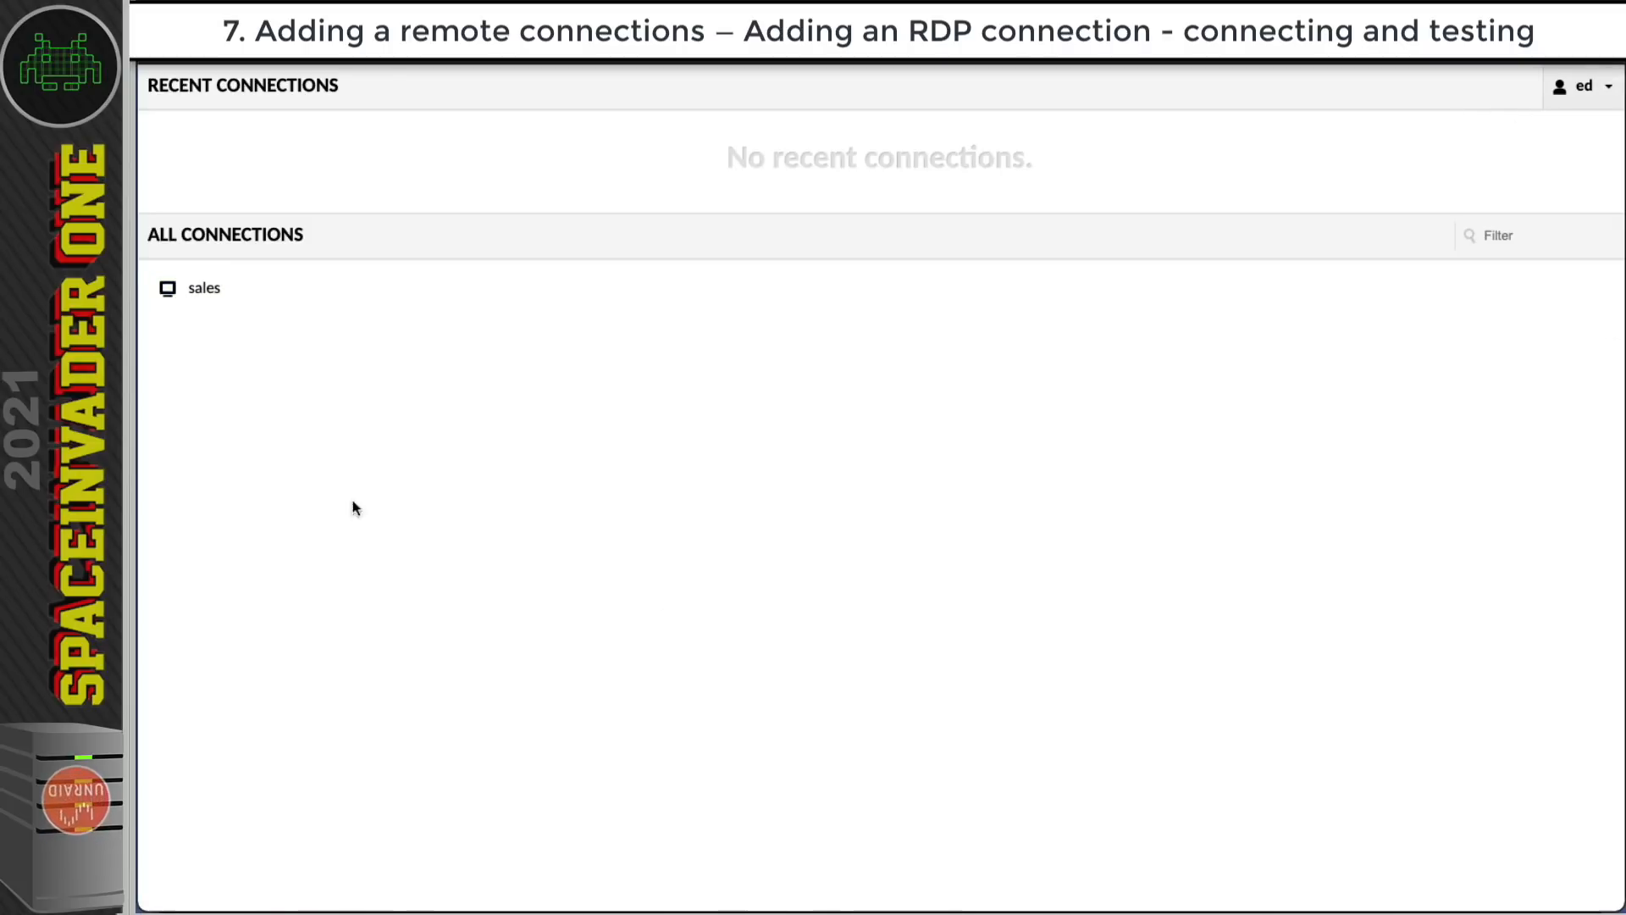
{"action": "left_click", "coordinate": [206, 293]}
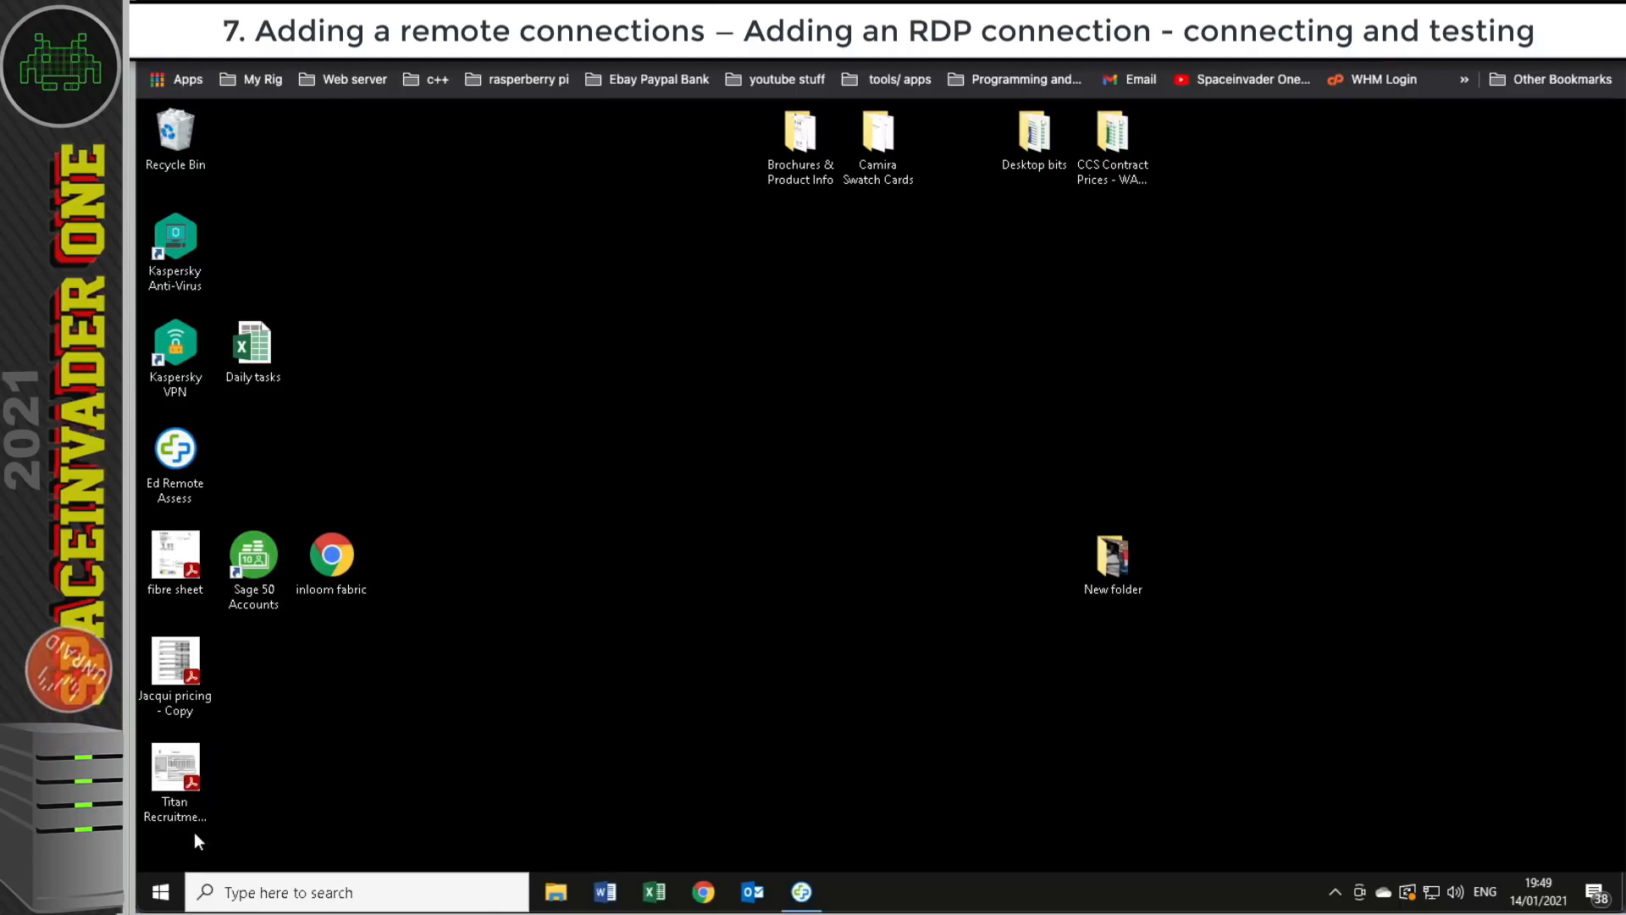
Step: Open and close This PC on the remote Windows desktop, then go back to Guacamole home
{"action": "left_click", "coordinate": [161, 892]}
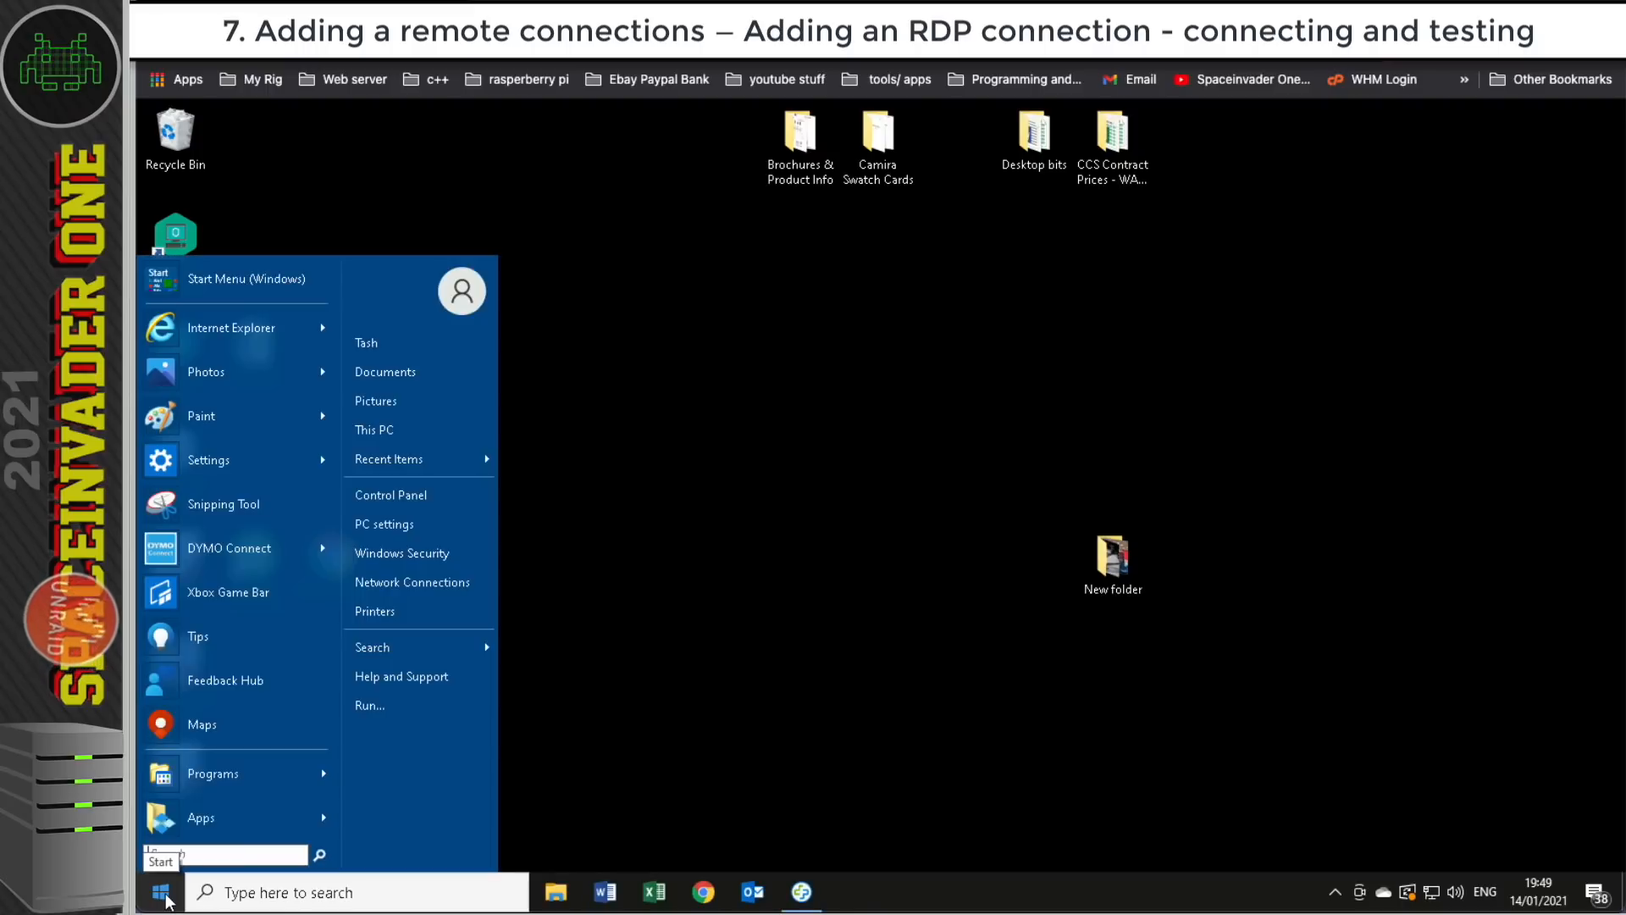
{"action": "left_click", "coordinate": [382, 429]}
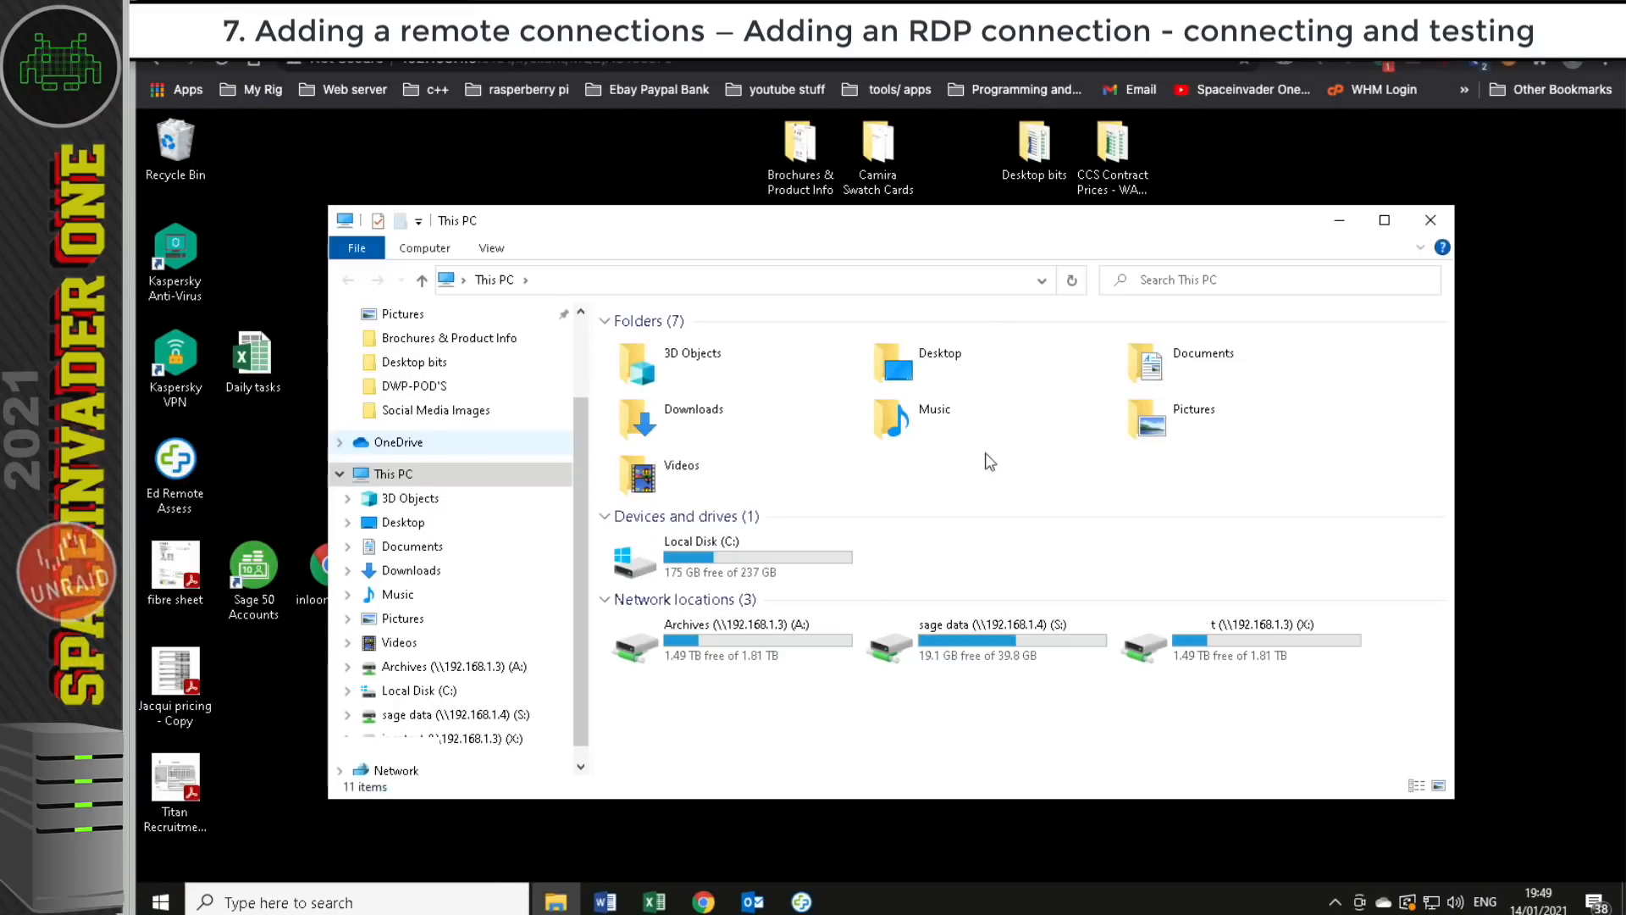
{"action": "left_click", "coordinate": [1426, 221]}
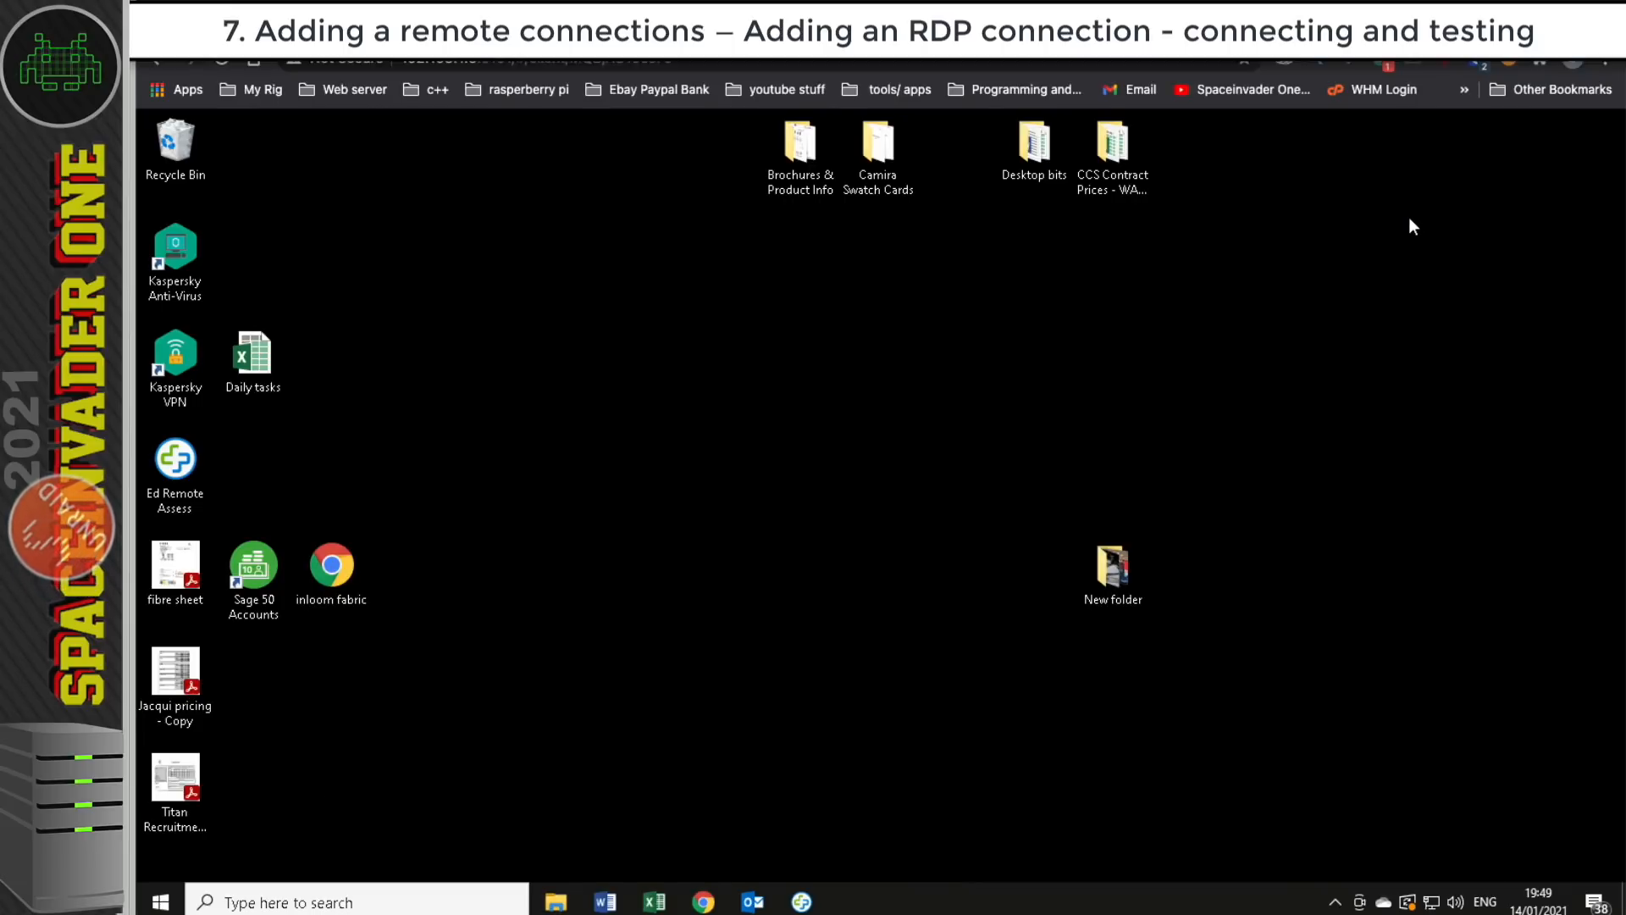
{"action": "left_click", "coordinate": [159, 65]}
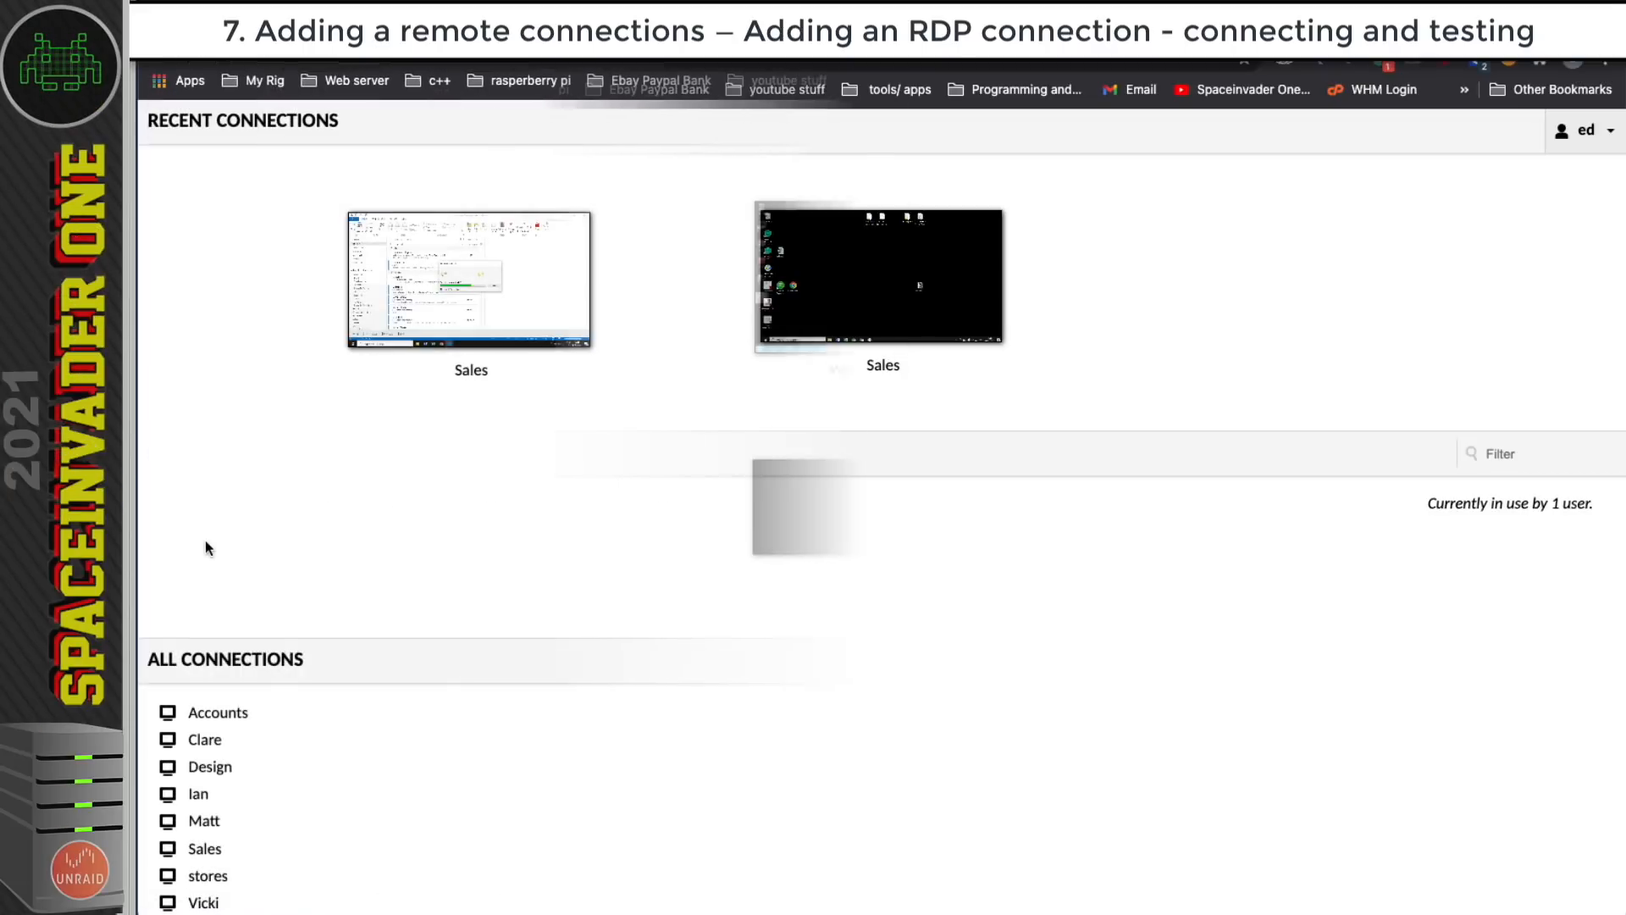
Step: On the Windows Server 2012 R2 session, view system information via Start > This PC, then close everything
{"action": "scroll", "coordinate": [305, 548], "scroll_direction": "down", "scroll_amount": 1}
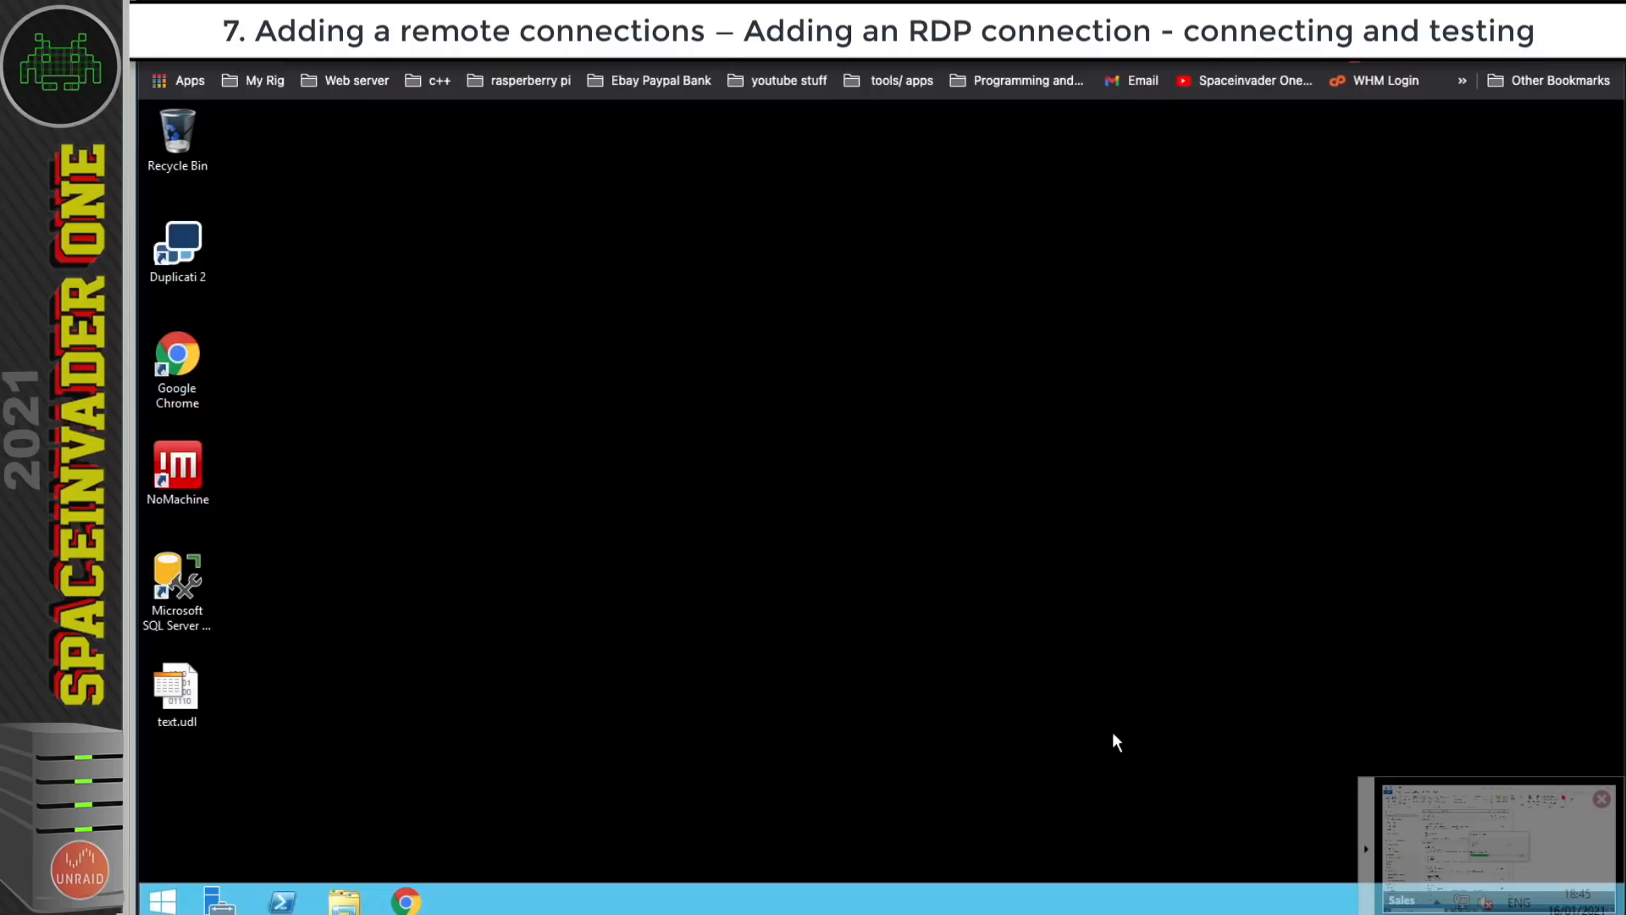
{"action": "left_click", "coordinate": [169, 903]}
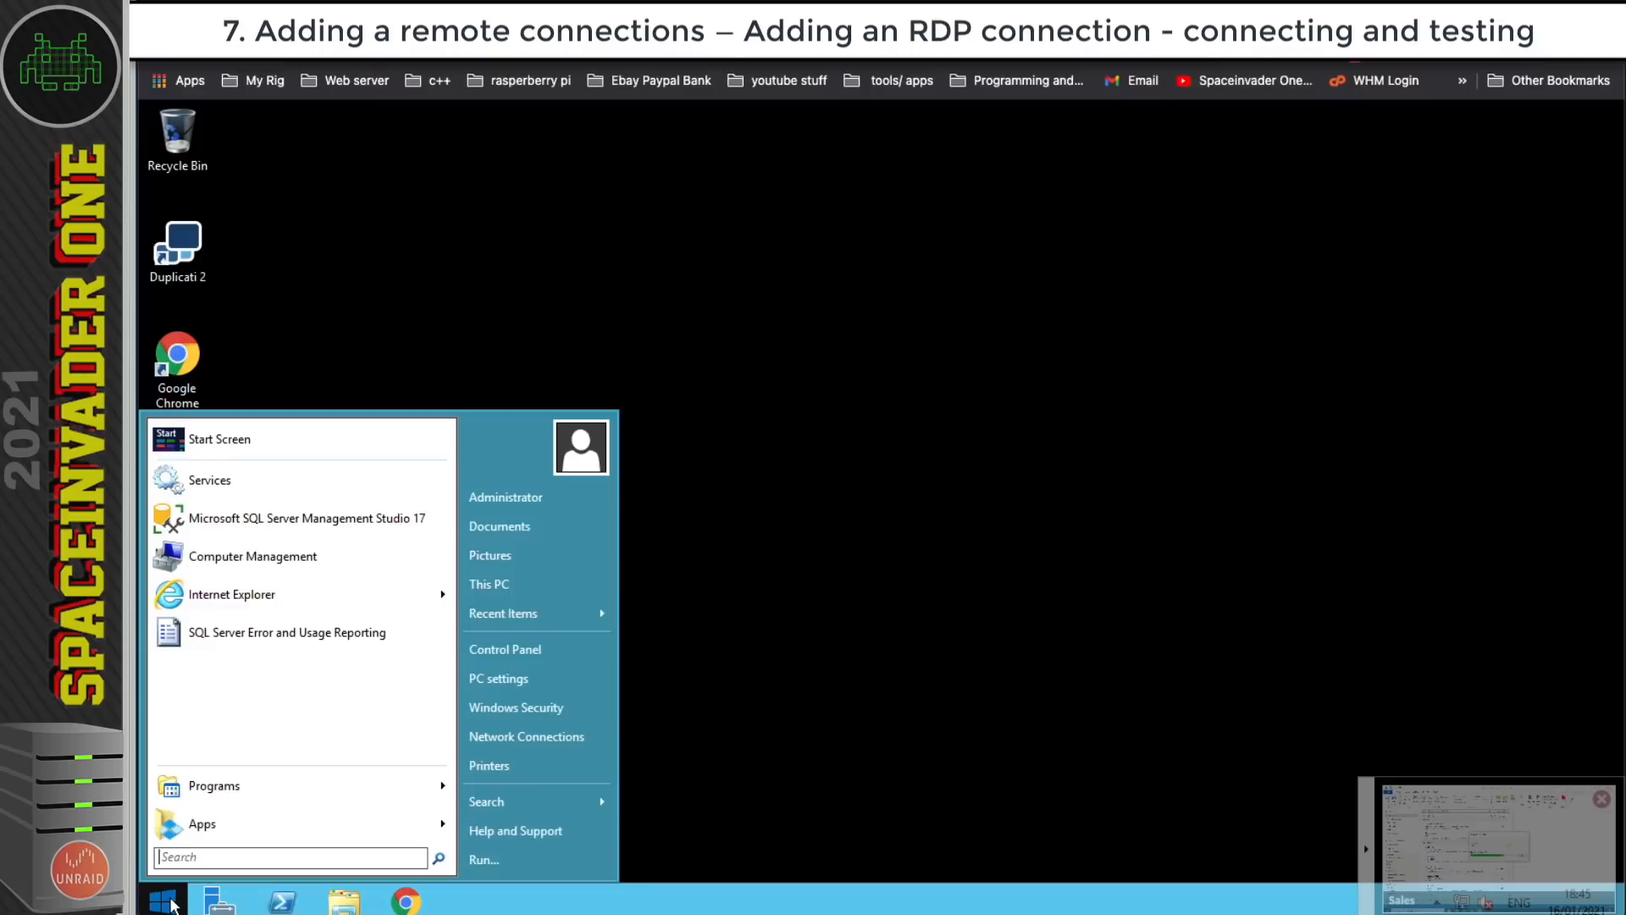
{"action": "left_click", "coordinate": [532, 584]}
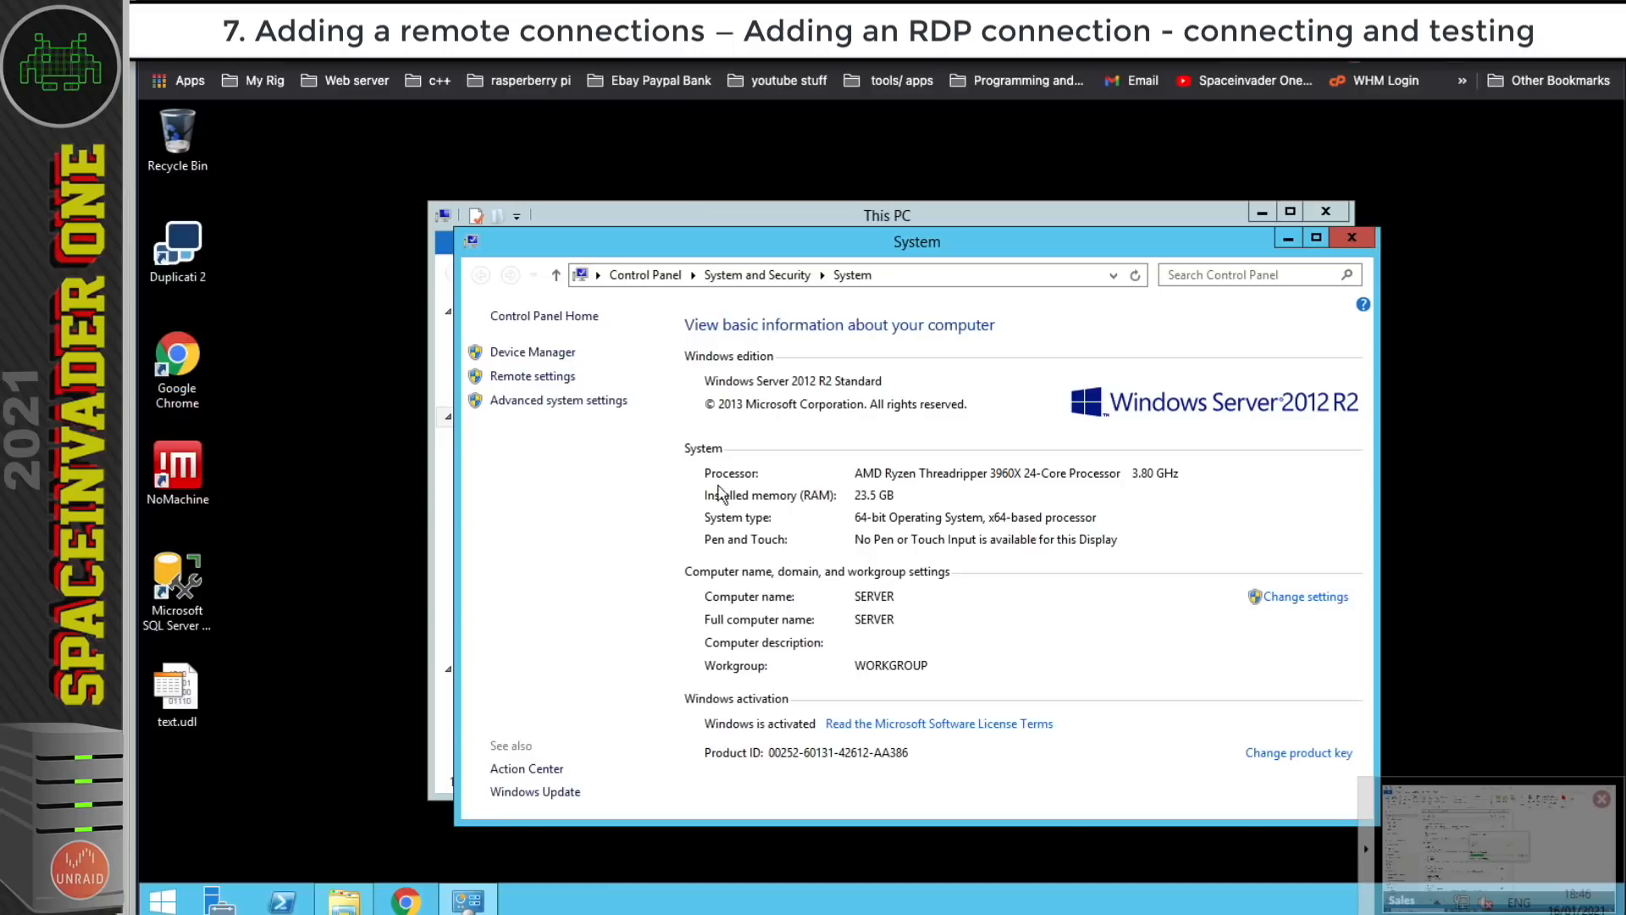
{"action": "left_click", "coordinate": [1349, 240]}
{"action": "left_click", "coordinate": [1326, 213]}
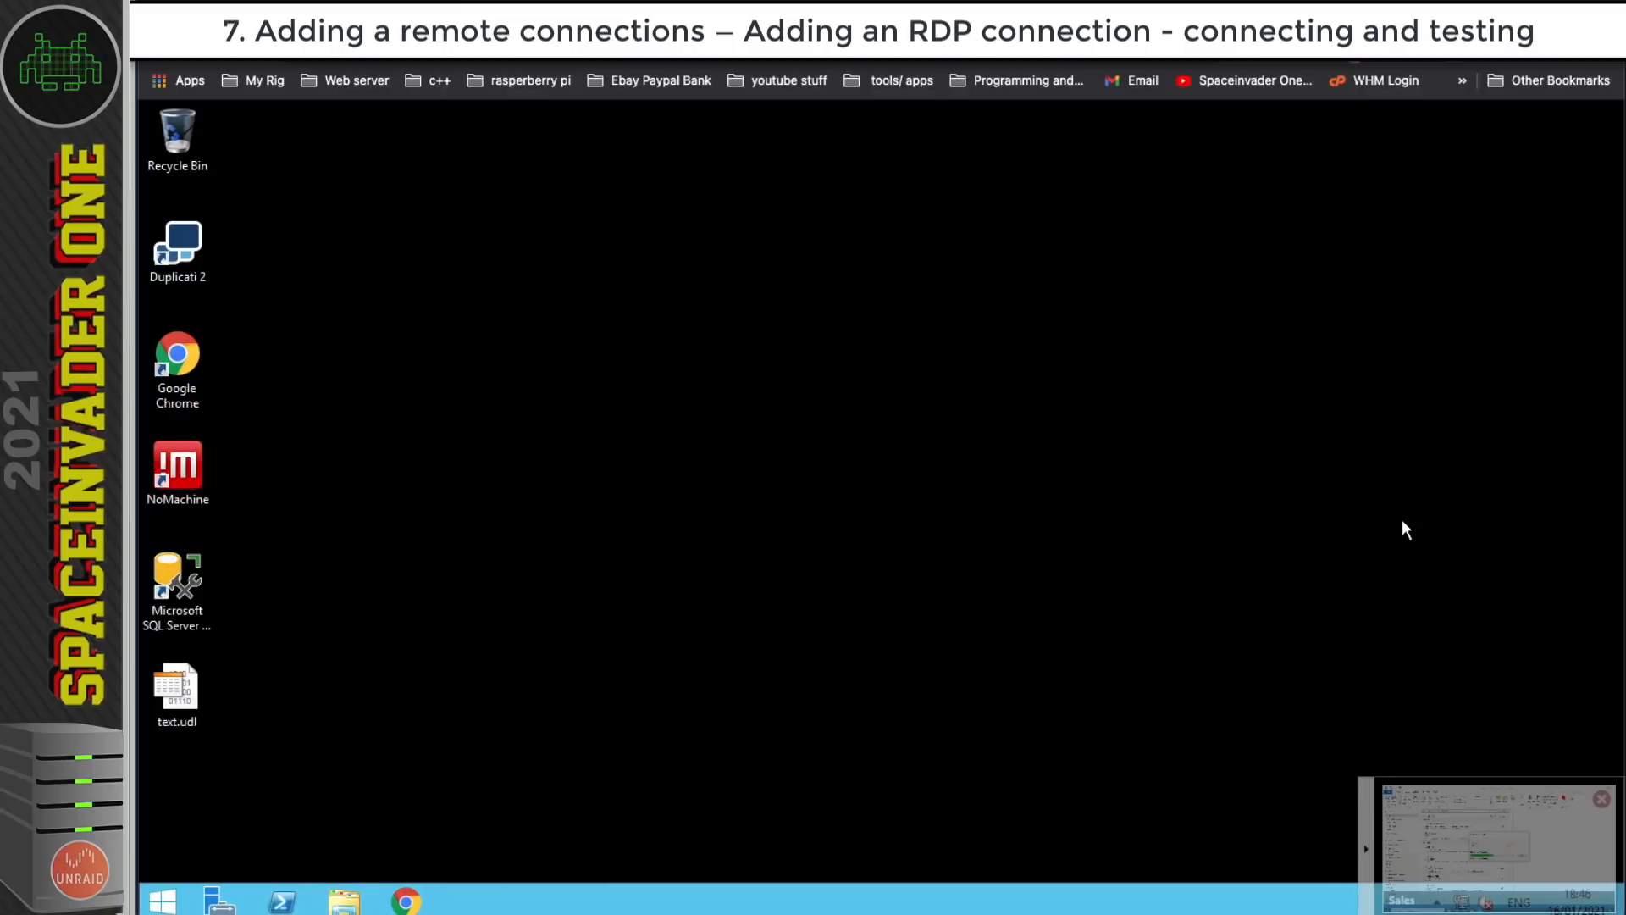
{"action": "left_click", "coordinate": [1601, 800]}
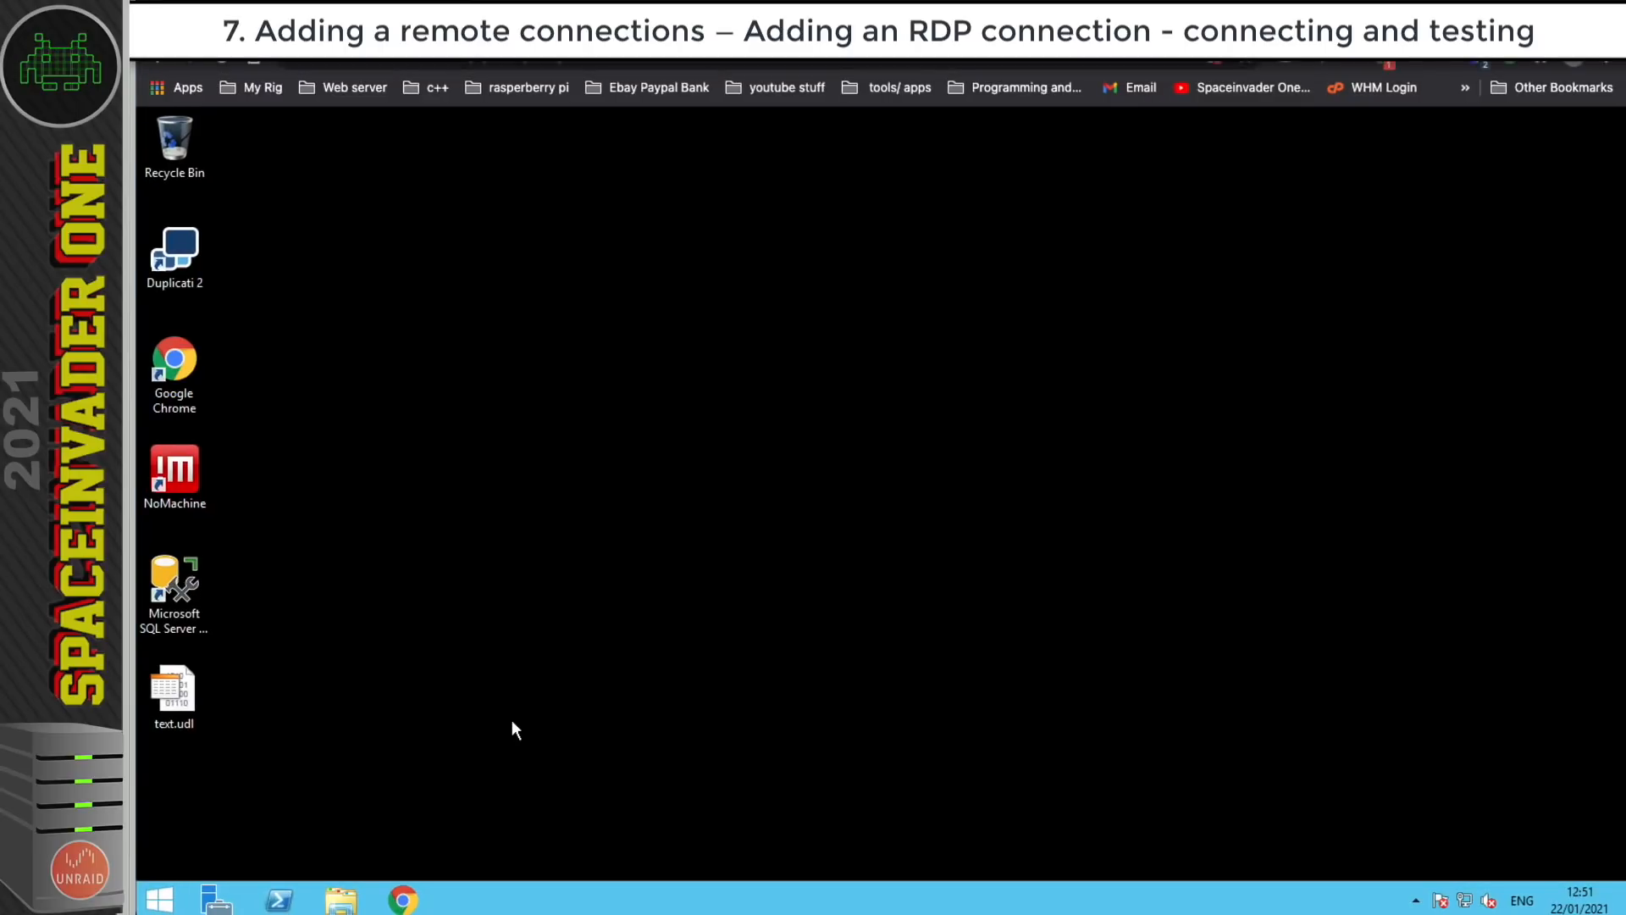
Step: Sign out of the Windows Server 2012 R2 session with Ctrl+Alt+End and go back to Guacamole Home
{"action": "left_click", "coordinate": [157, 899]}
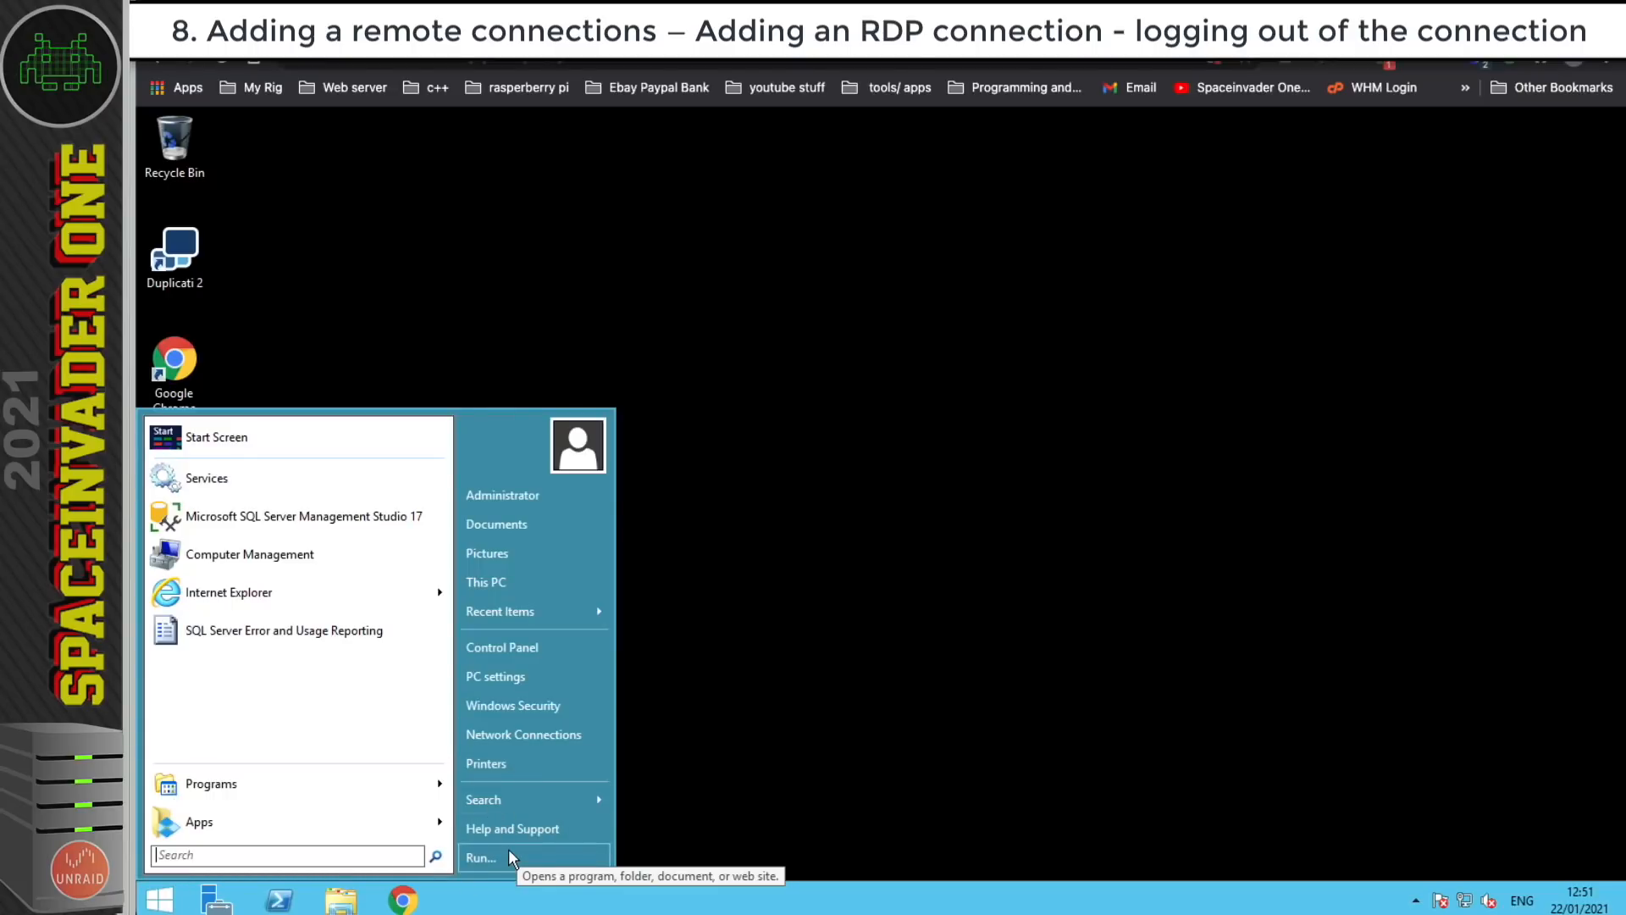
{"action": "left_click", "coordinate": [812, 655]}
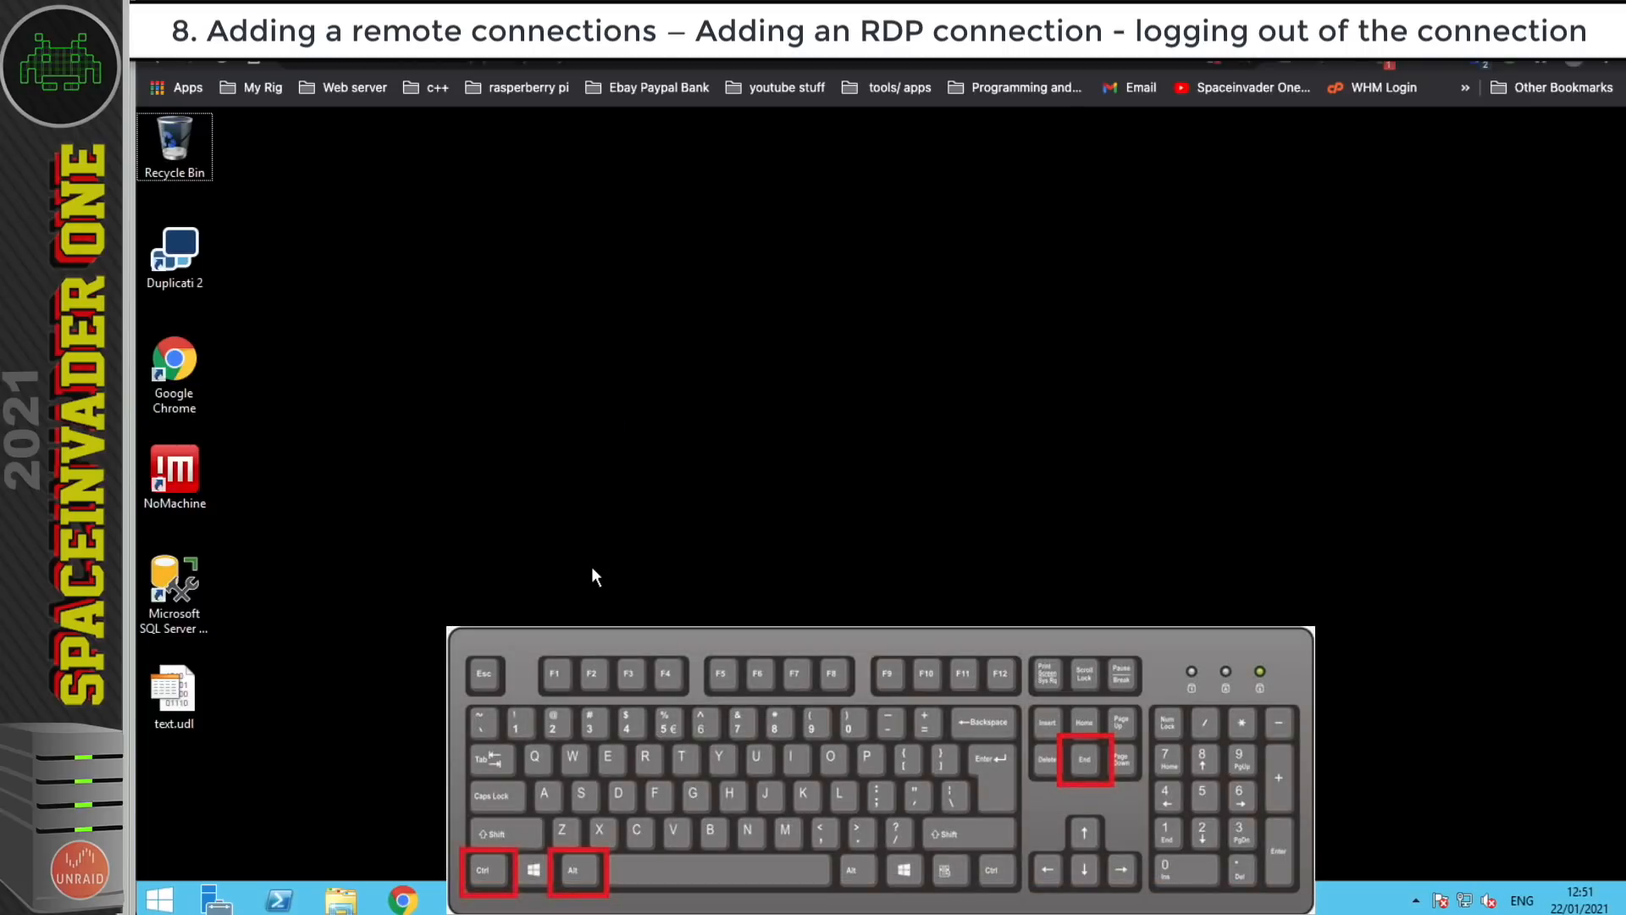
{"action": "key", "text": "ctrl+alt+End"}
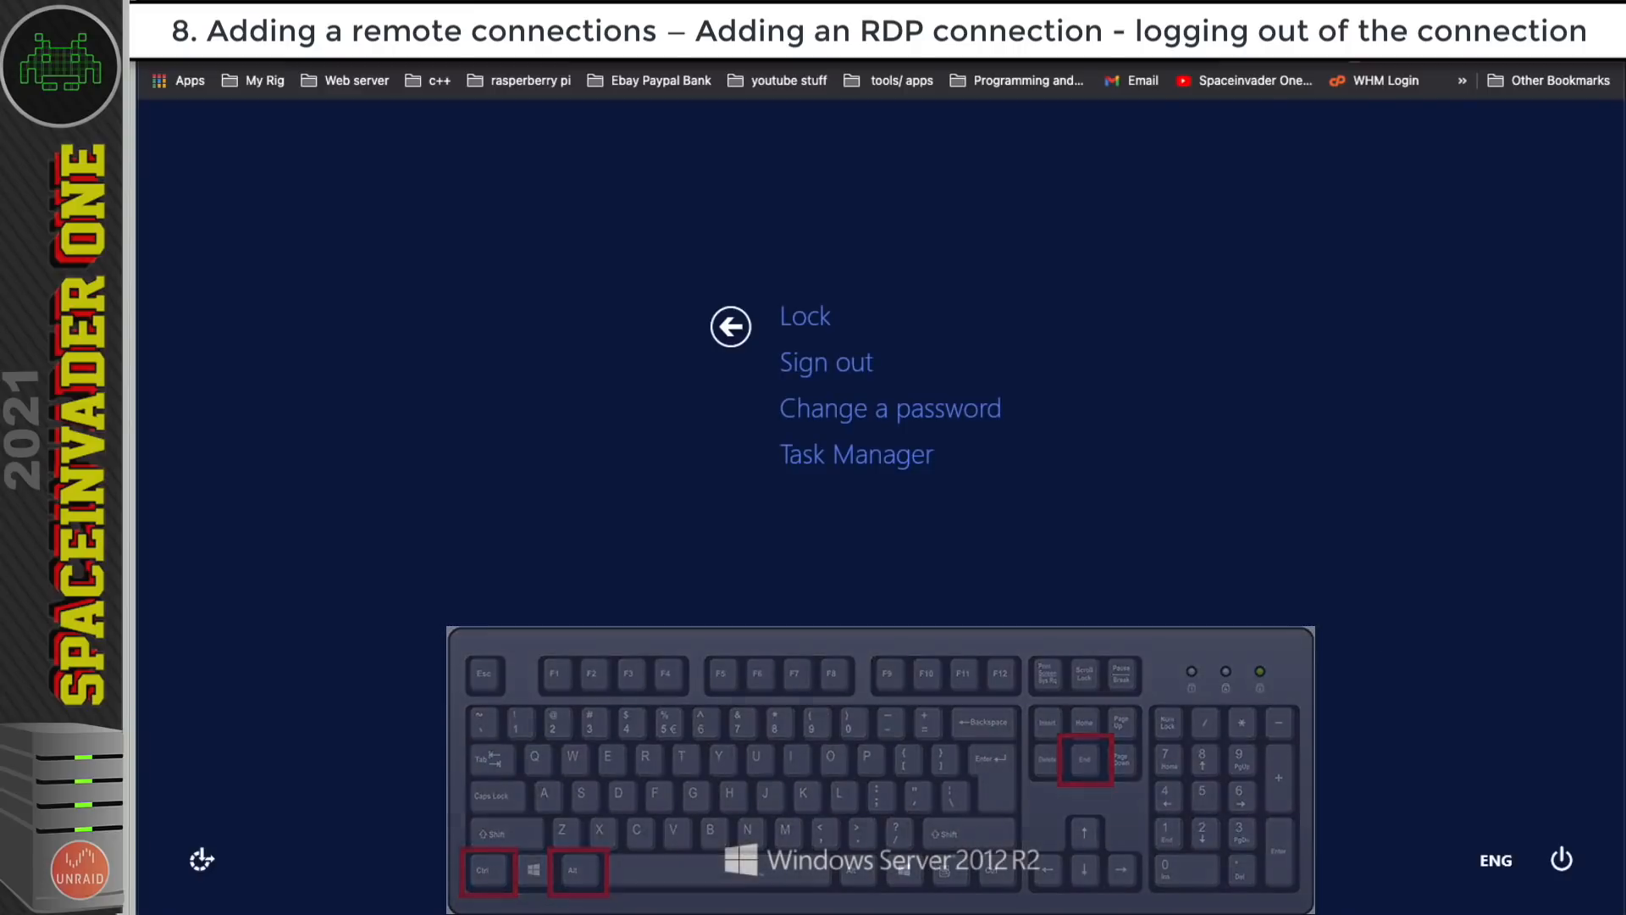
{"action": "left_click", "coordinate": [818, 357]}
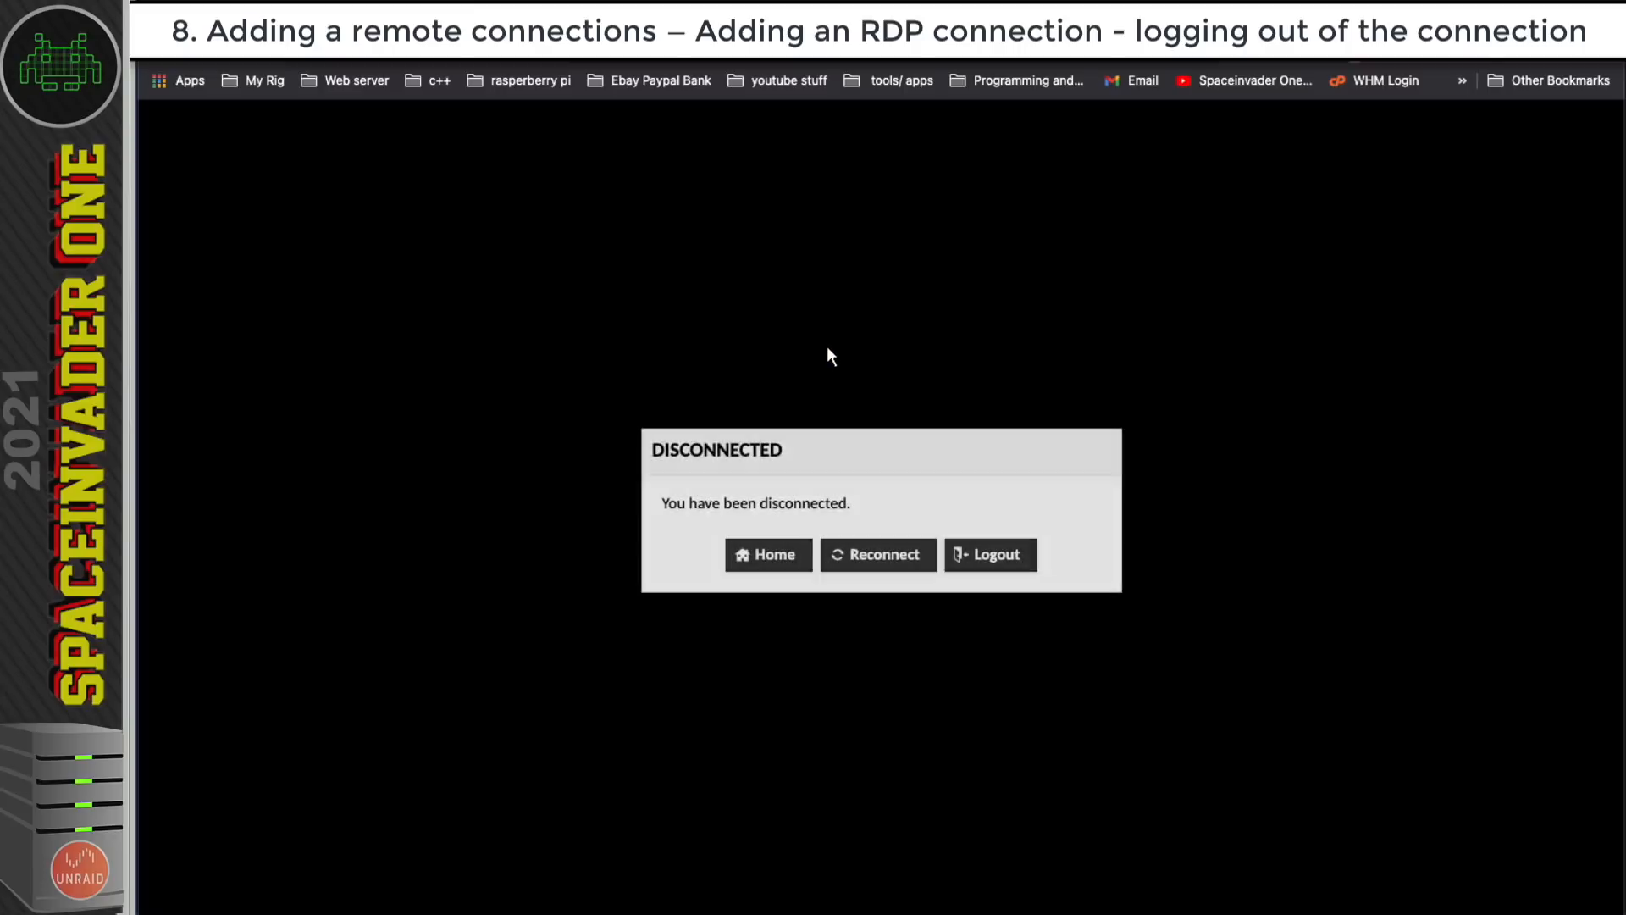
{"action": "left_click", "coordinate": [768, 554]}
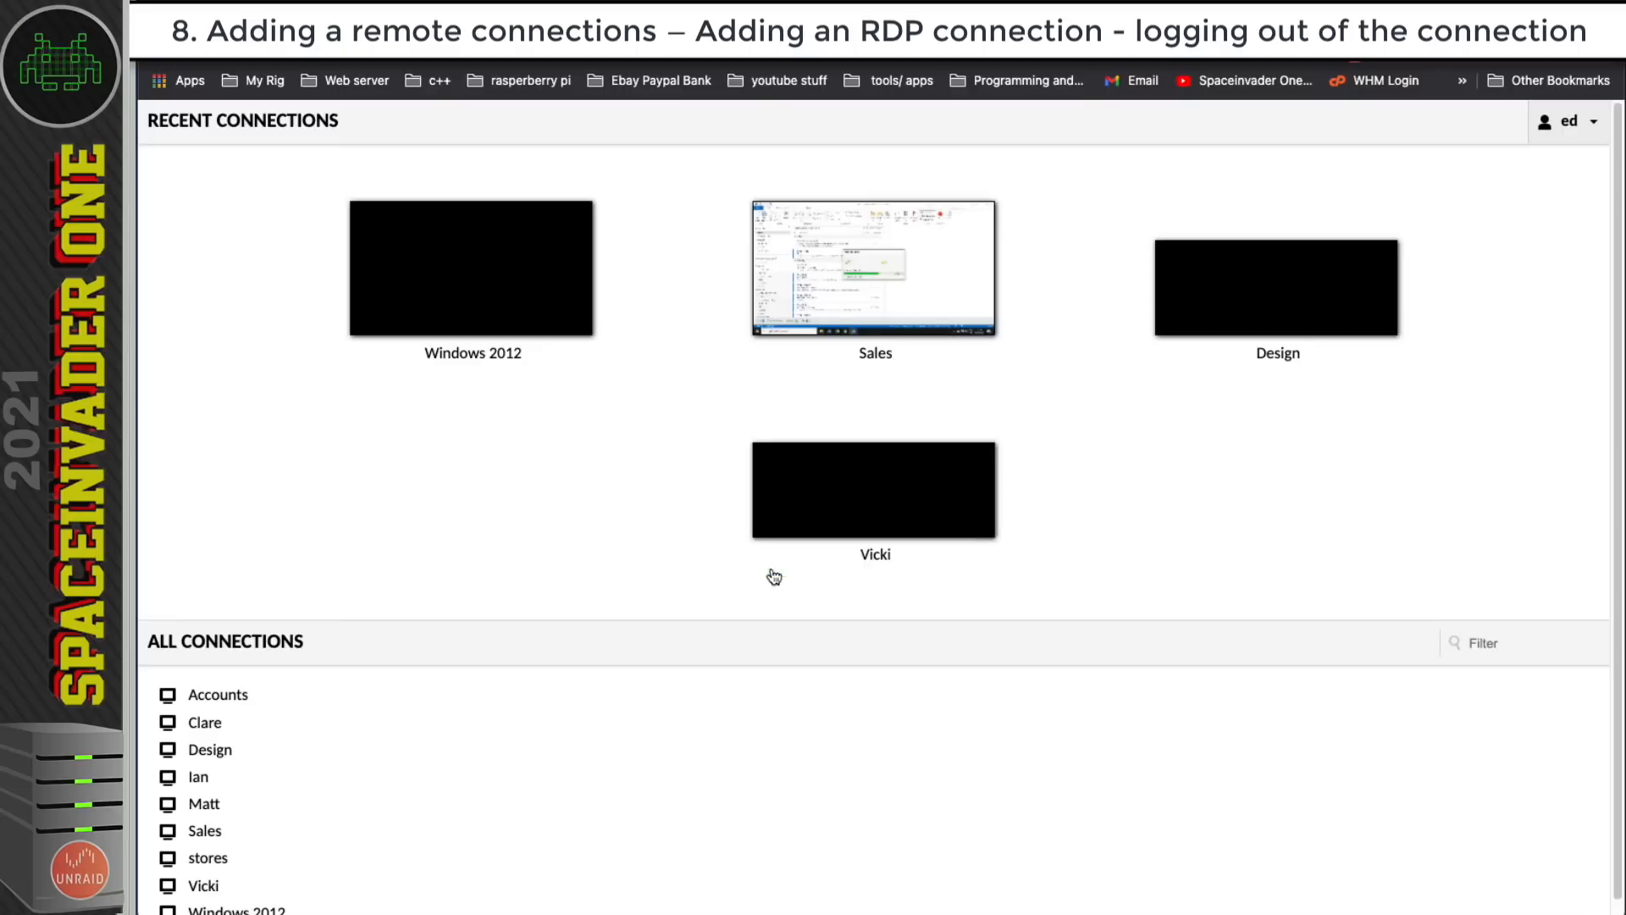
Step: Open Guacamole Settings from the account menu and show the Connections list
{"action": "scroll", "coordinate": [419, 669], "scroll_direction": "down", "scroll_amount": 1}
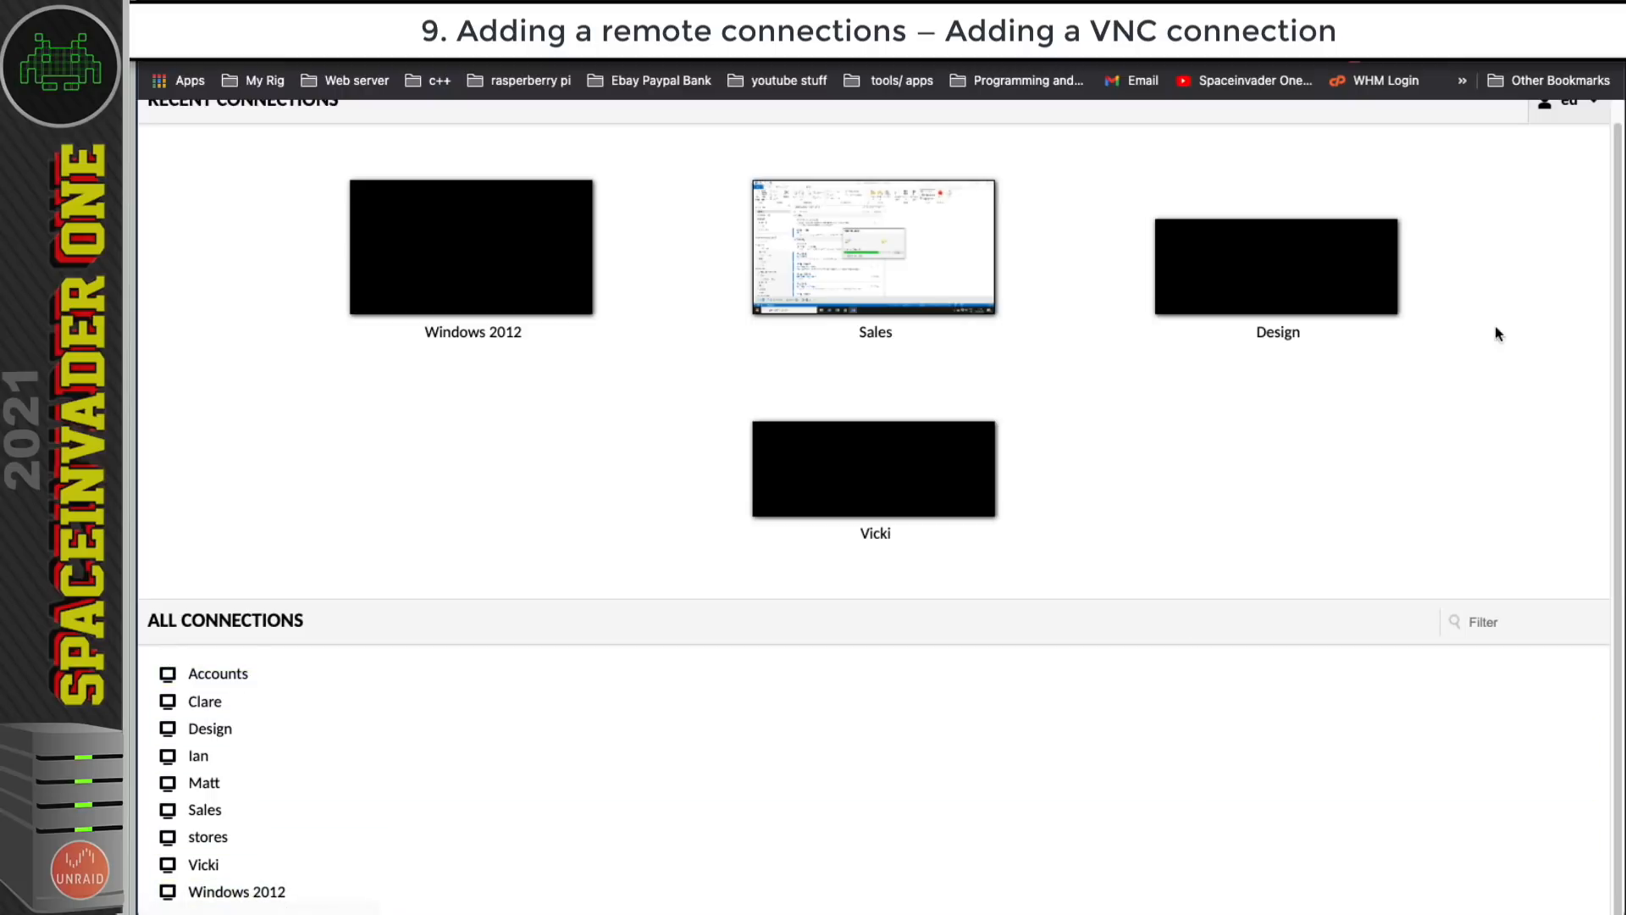
{"action": "scroll", "coordinate": [1567, 307], "scroll_direction": "up", "scroll_amount": 1}
{"action": "left_click", "coordinate": [1566, 128]}
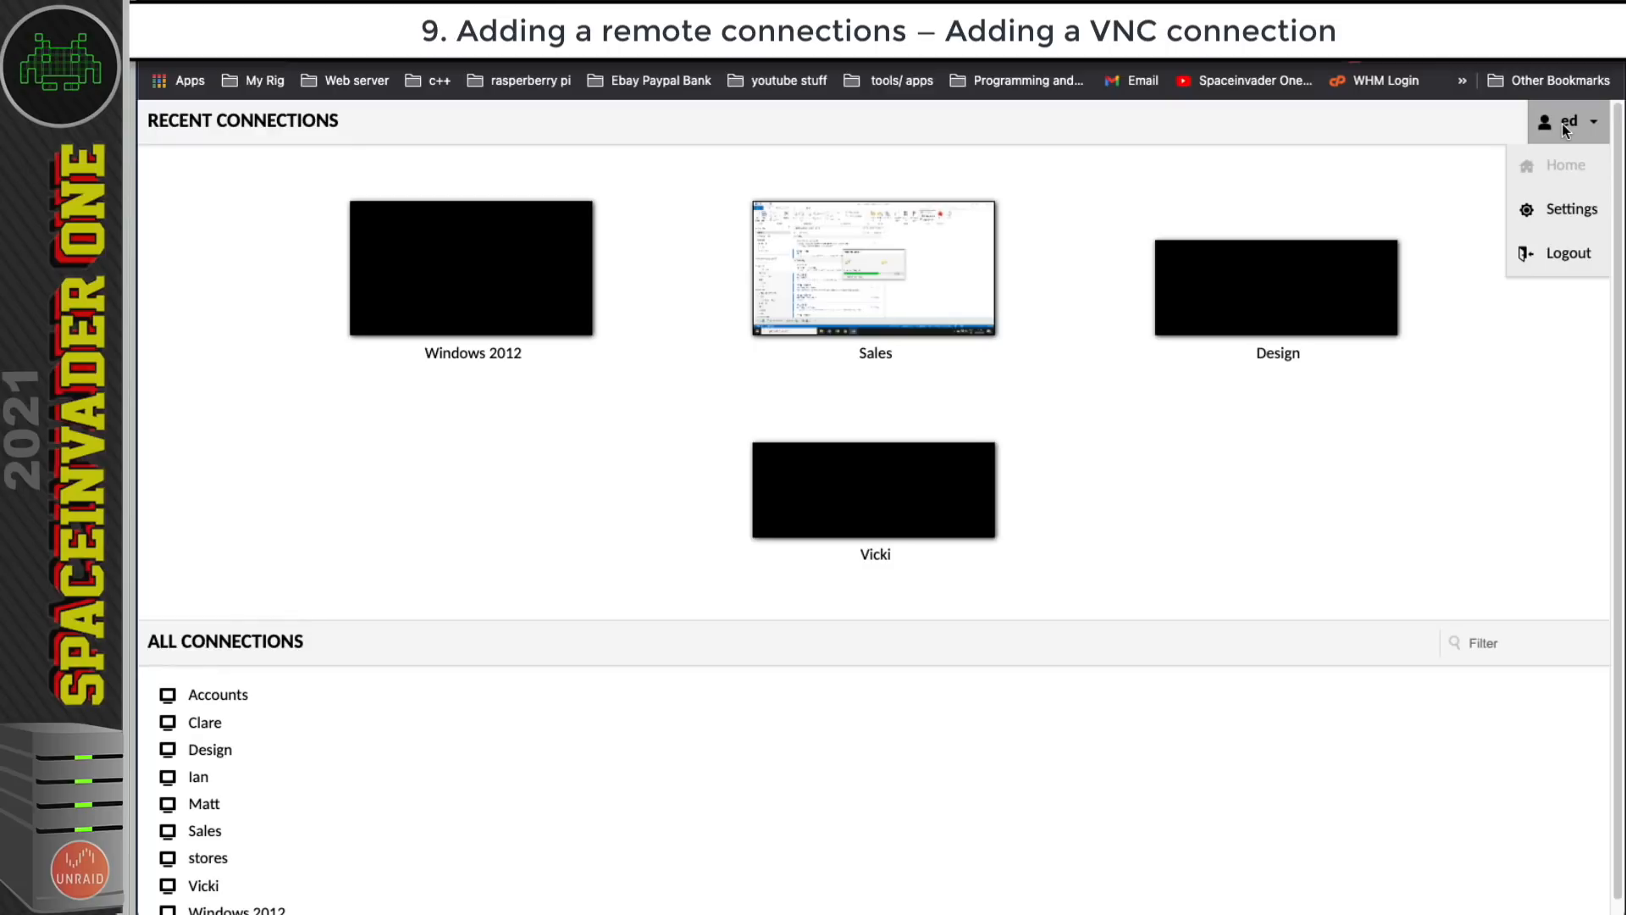
{"action": "left_click", "coordinate": [1571, 208]}
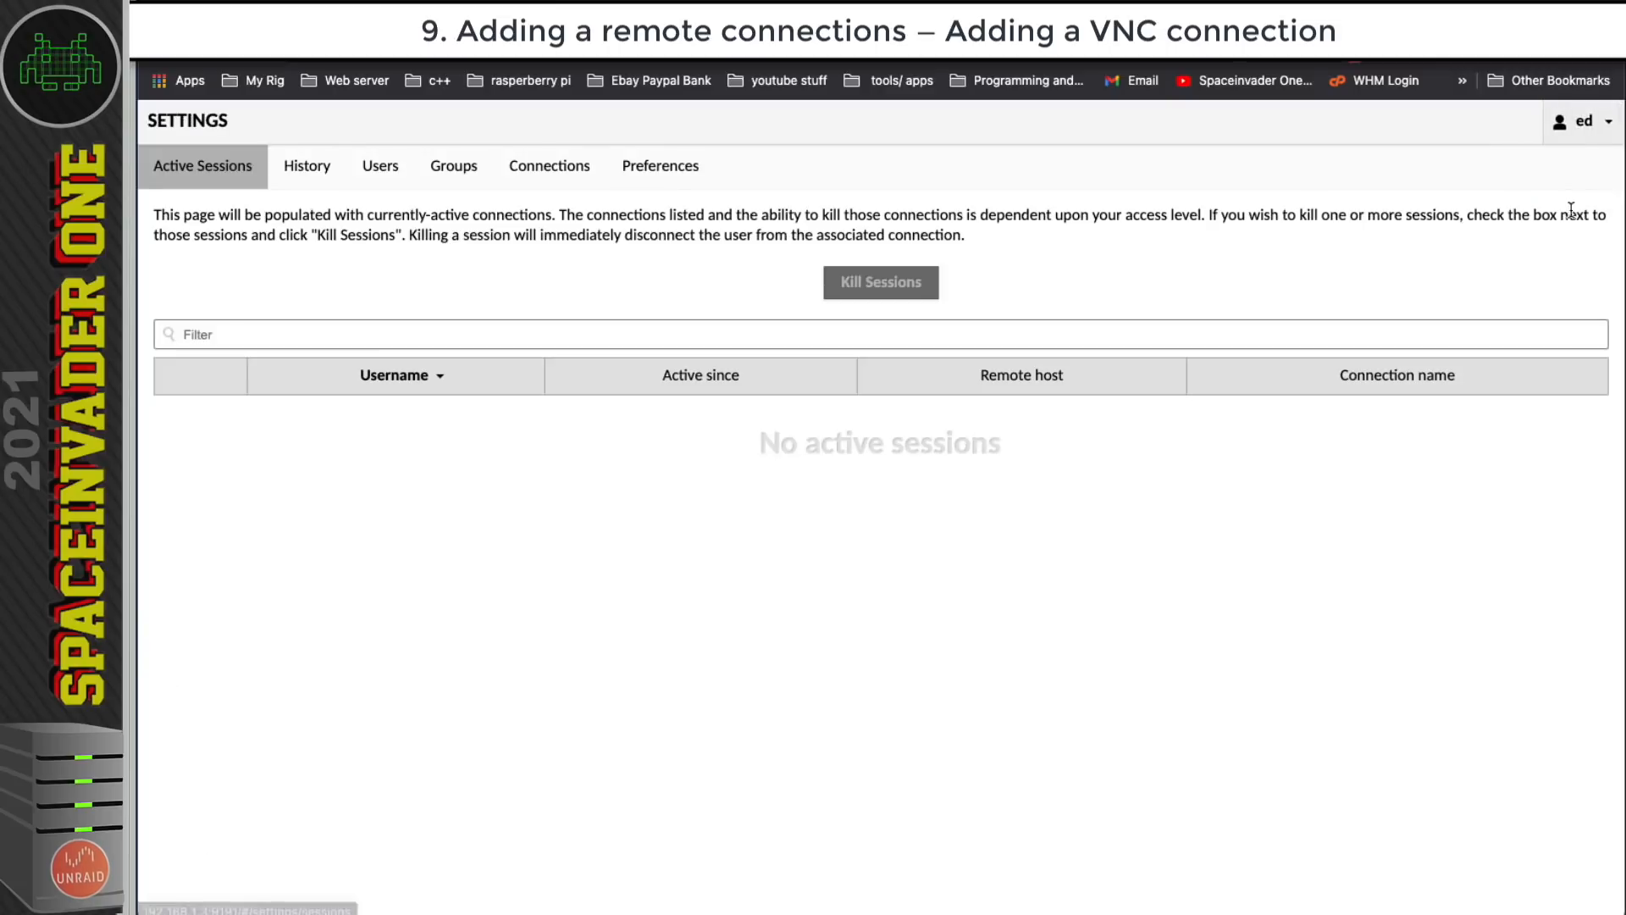
{"action": "left_click", "coordinate": [561, 172]}
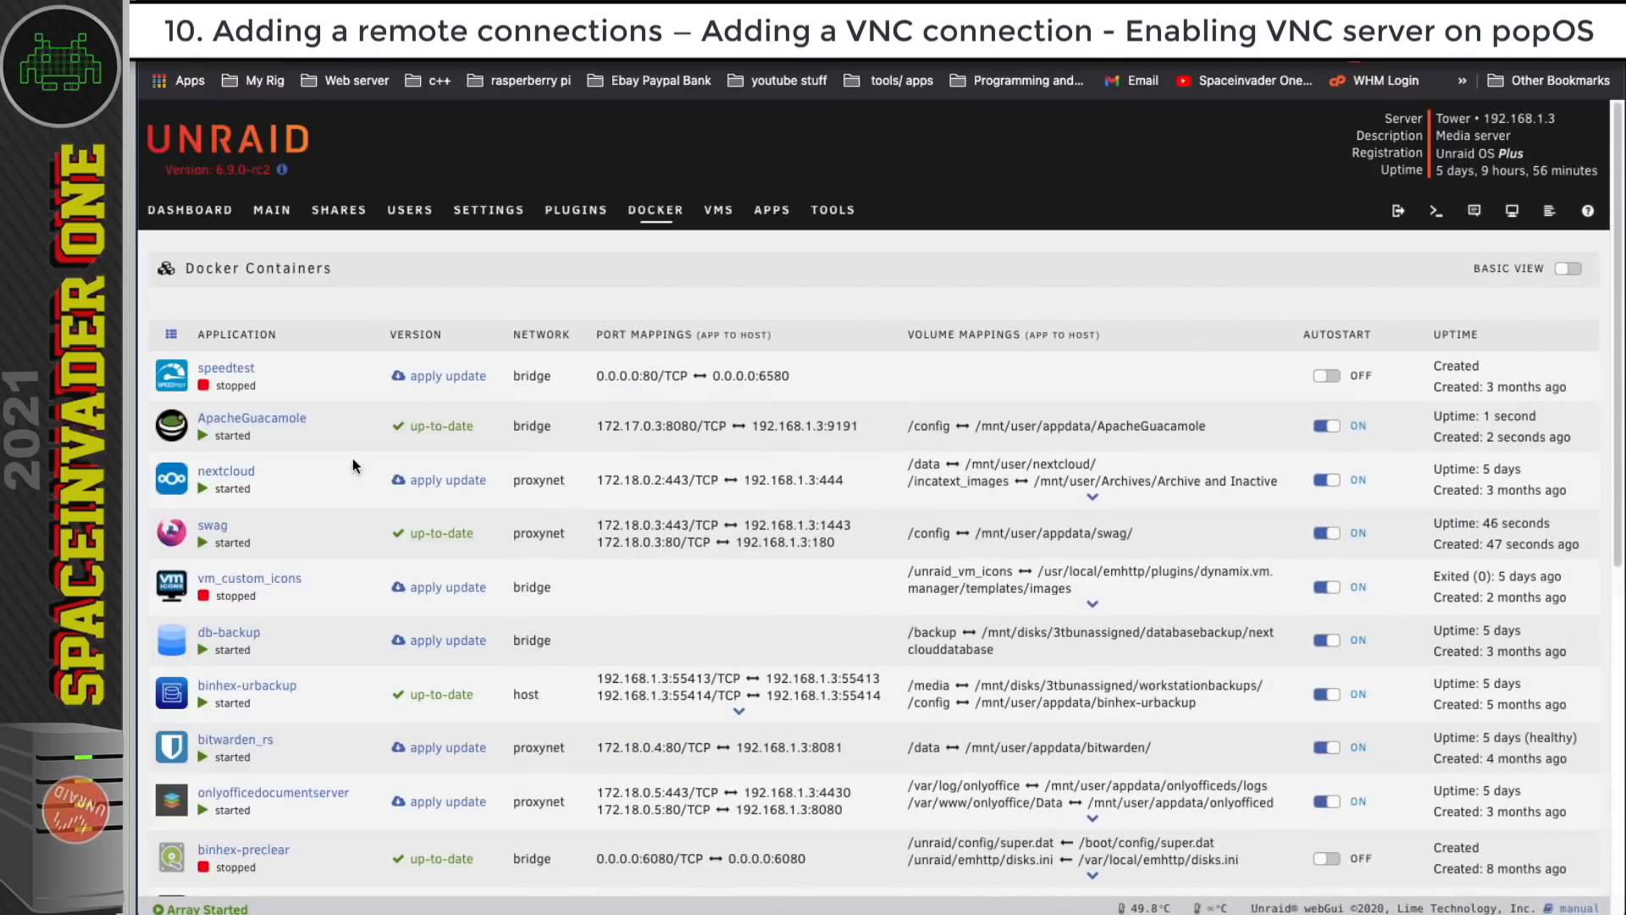
Step: Open the popos VM's VNC Remote console, log in with the password, and open Pop!_OS Settings
{"action": "left_click", "coordinate": [718, 217]}
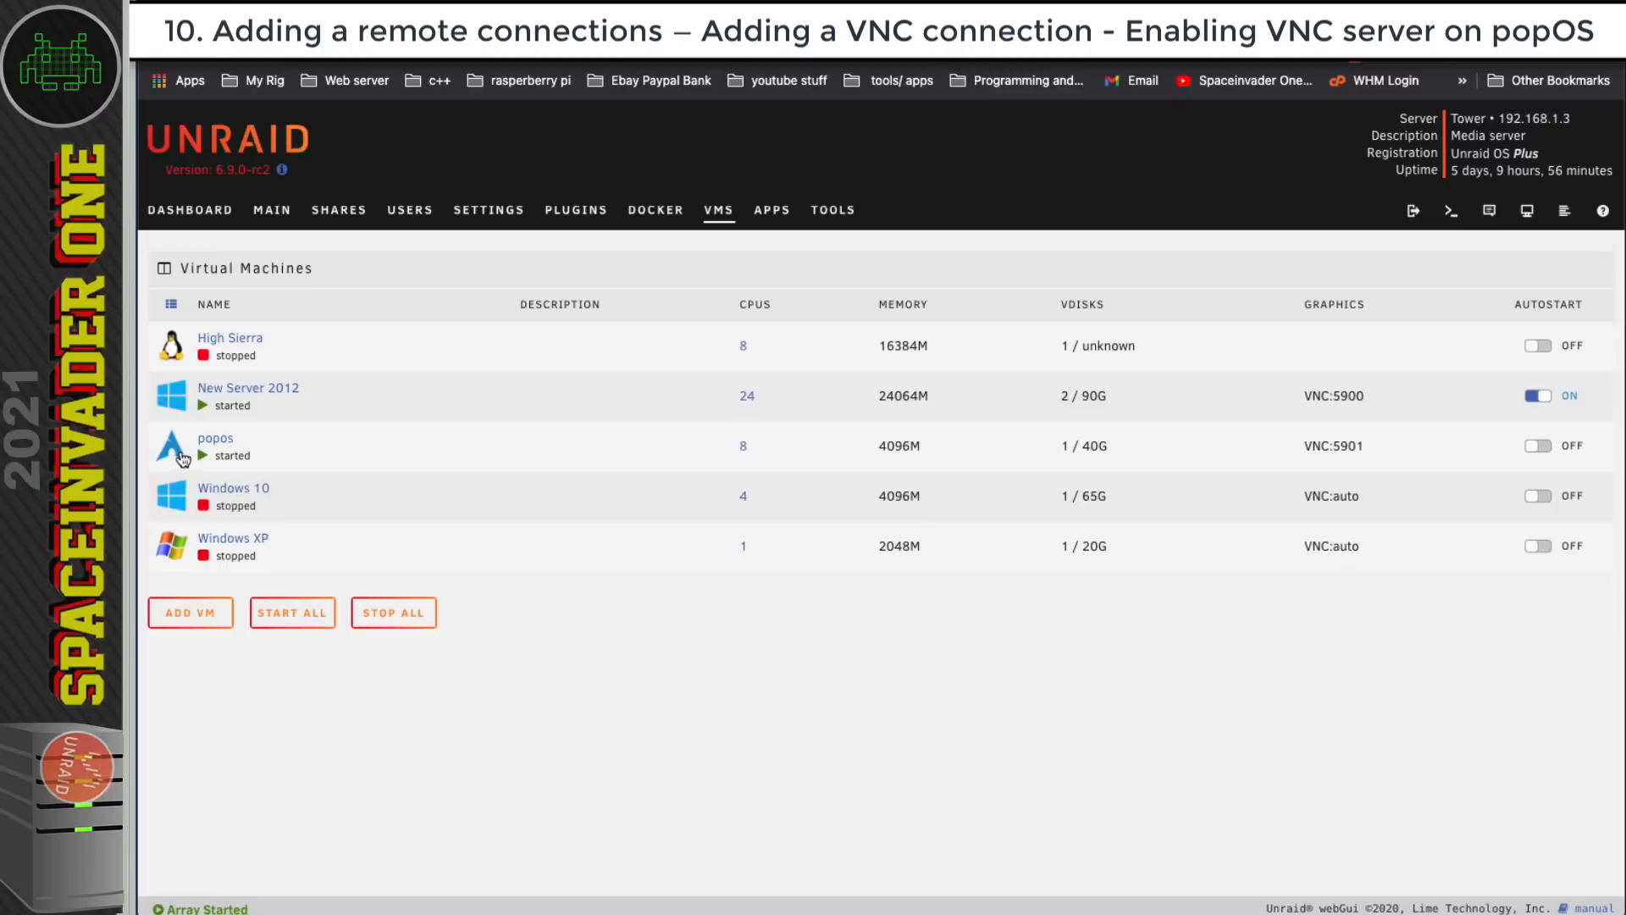
{"action": "left_click", "coordinate": [185, 458]}
{"action": "left_click", "coordinate": [190, 483]}
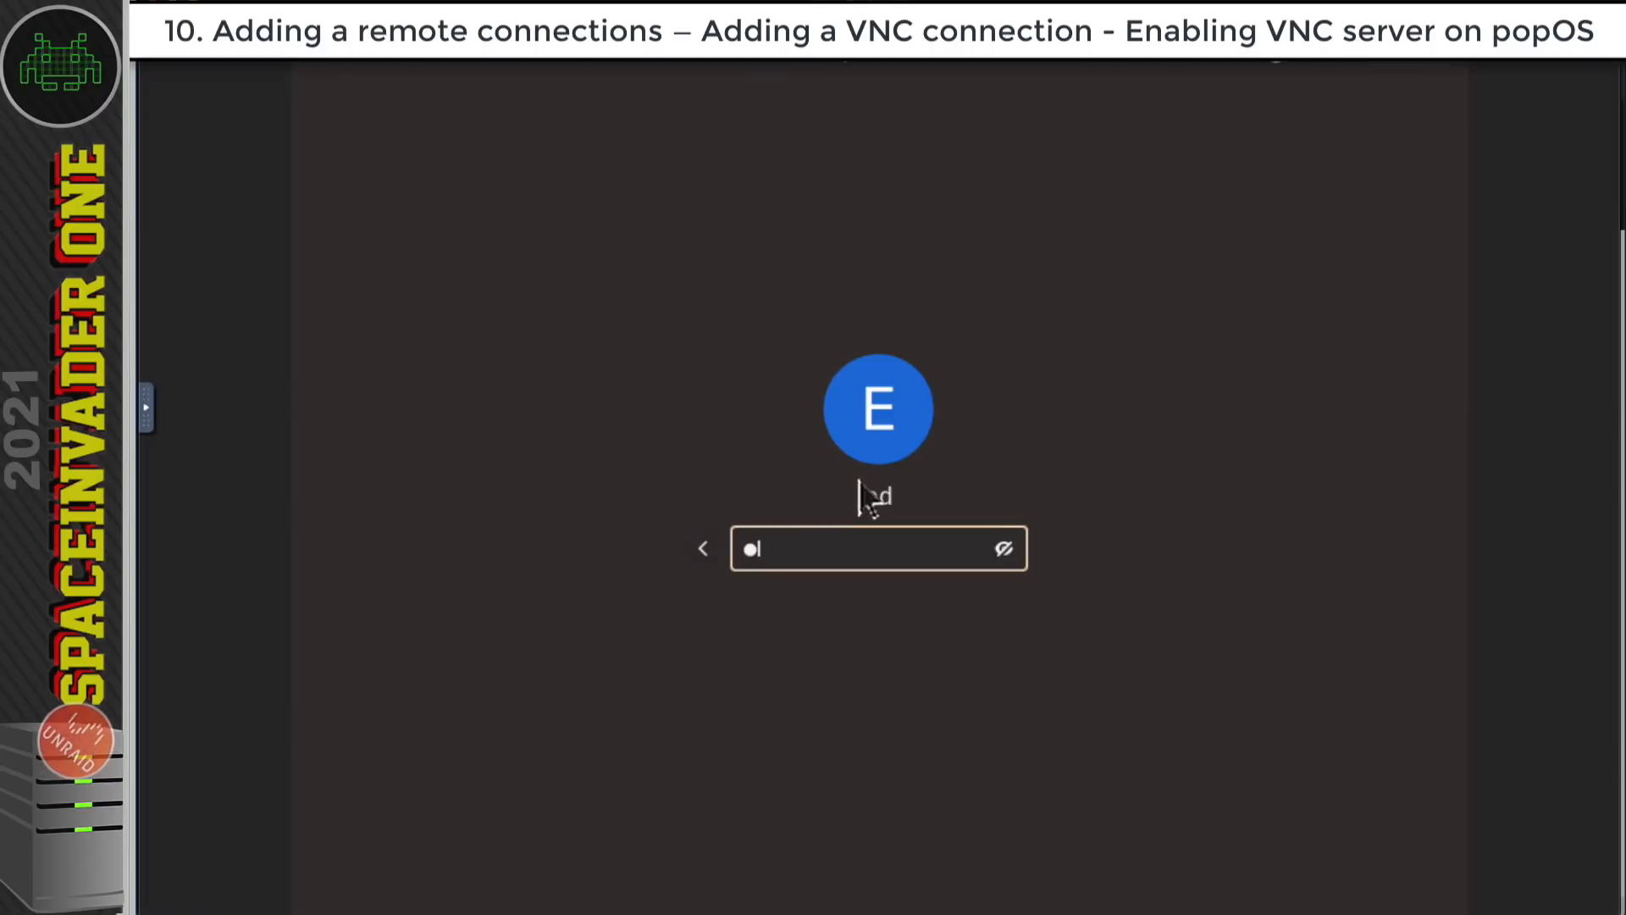
{"action": "type", "text": "****"}
{"action": "key", "text": "Return"}
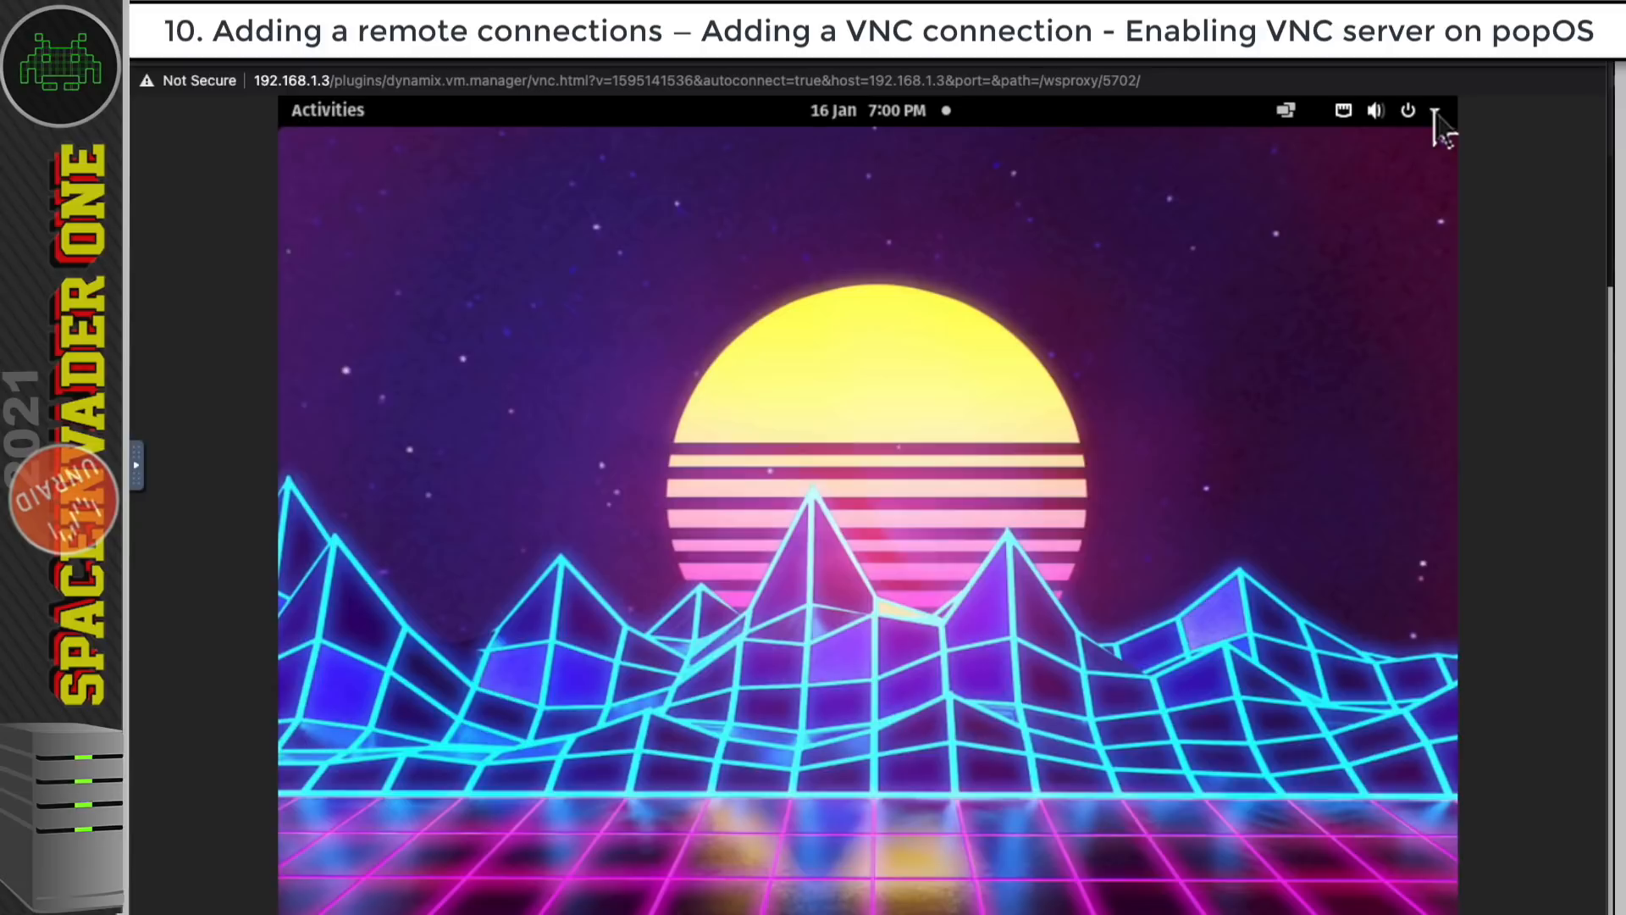
{"action": "left_click", "coordinate": [1436, 111]}
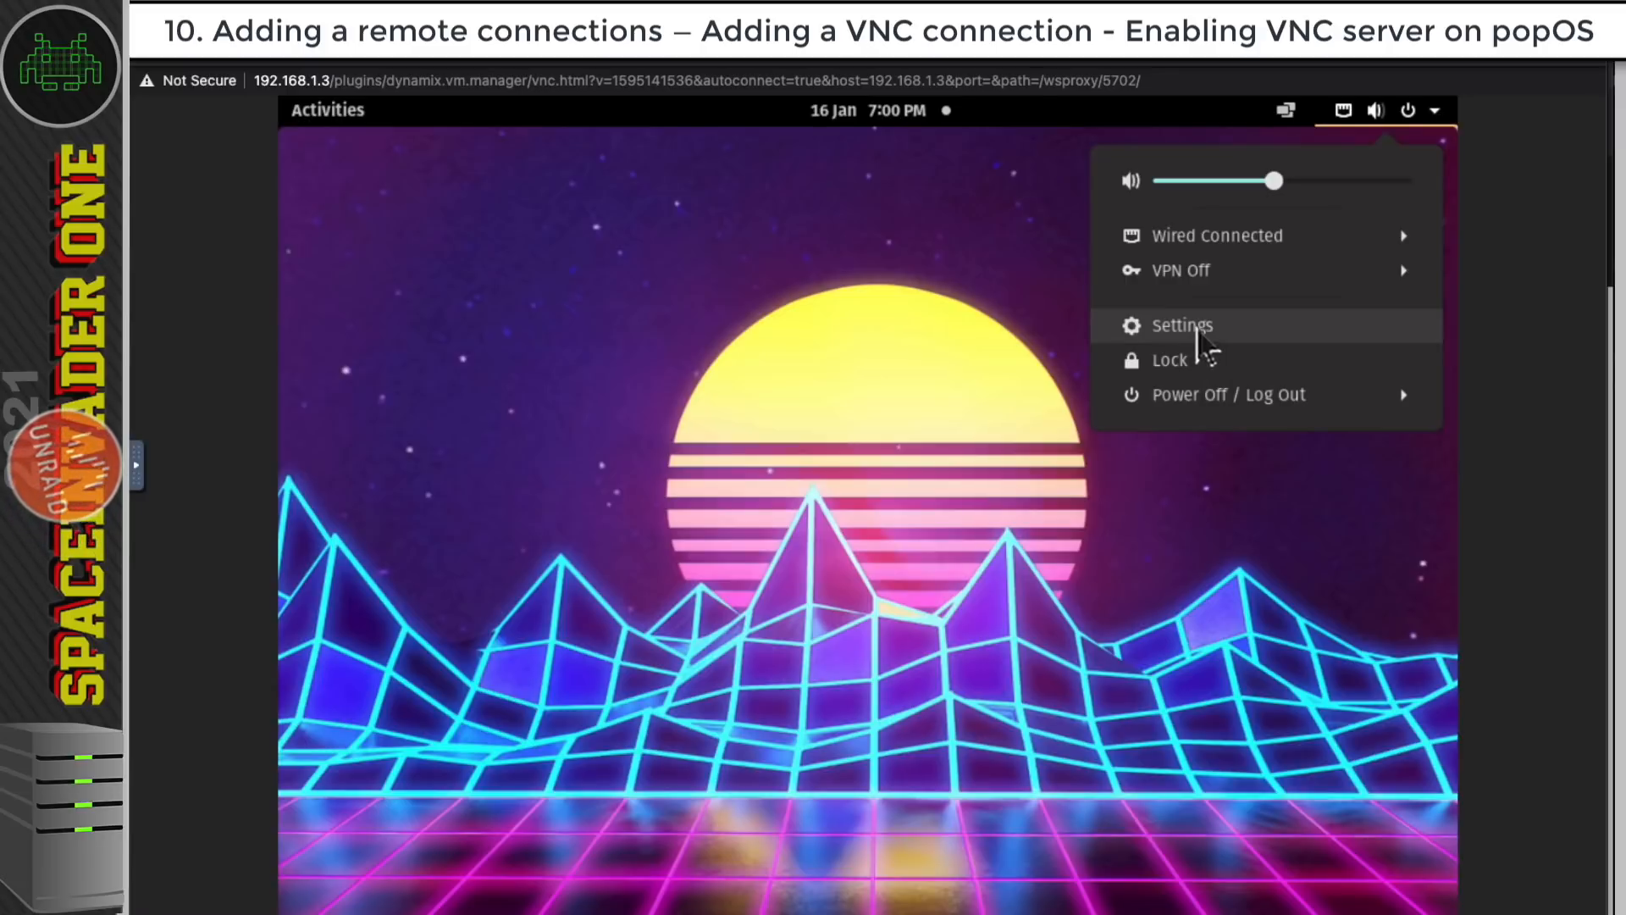
{"action": "left_click", "coordinate": [1196, 328]}
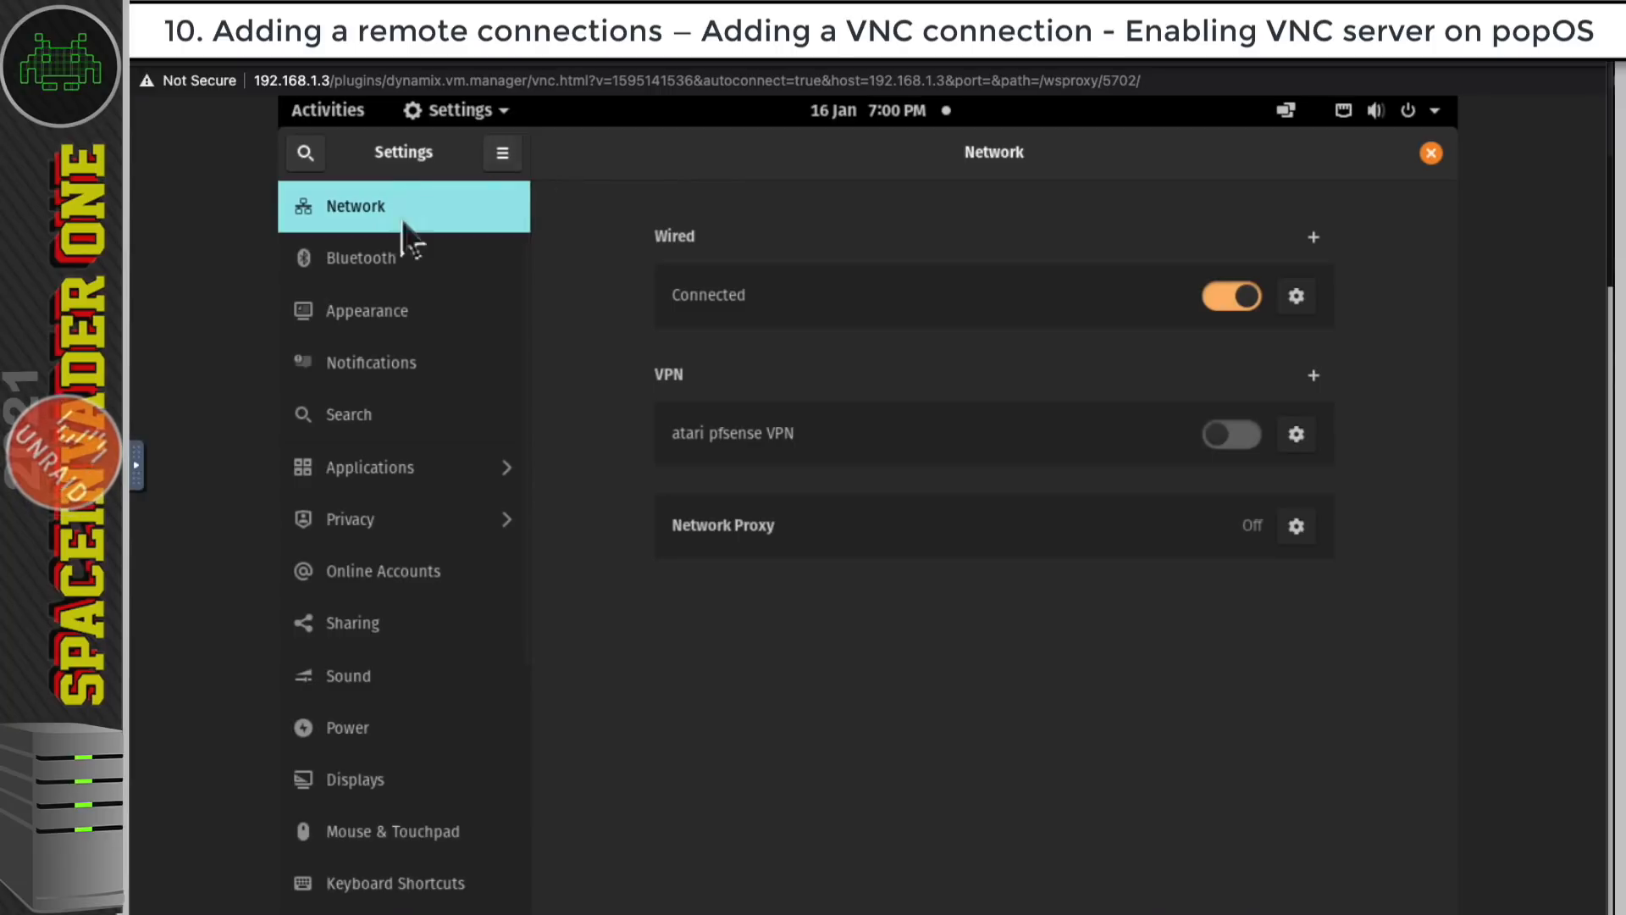
Step: Enable Sharing and Screen Sharing on Wired connection 1 with remote control and a required password
{"action": "left_click", "coordinate": [360, 624]}
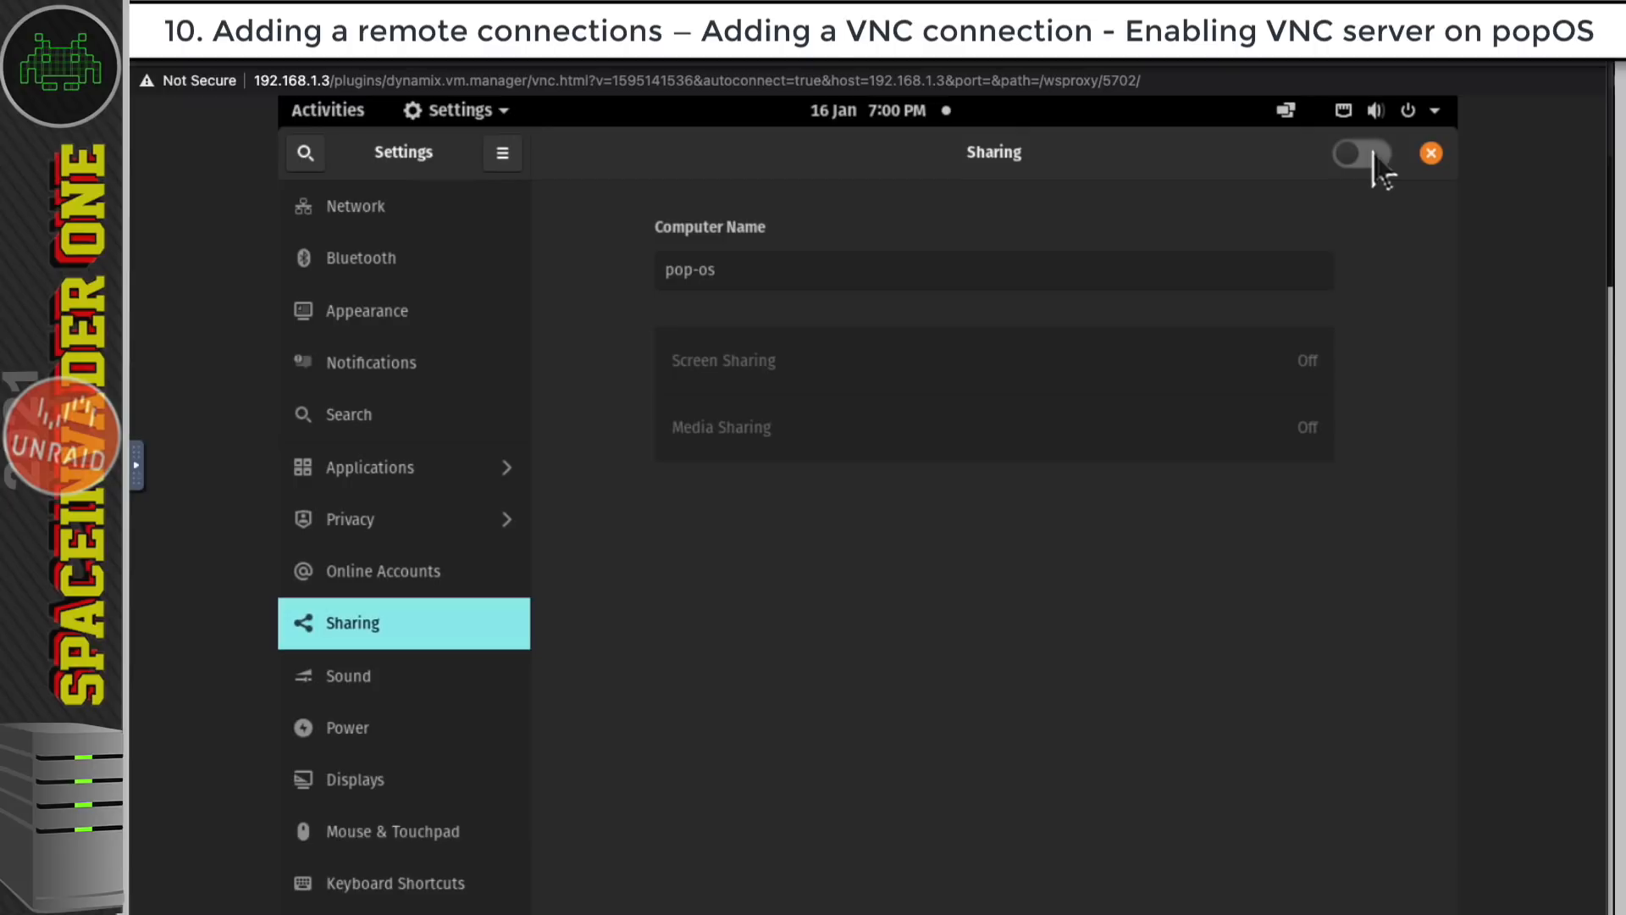
{"action": "left_click", "coordinate": [1374, 154]}
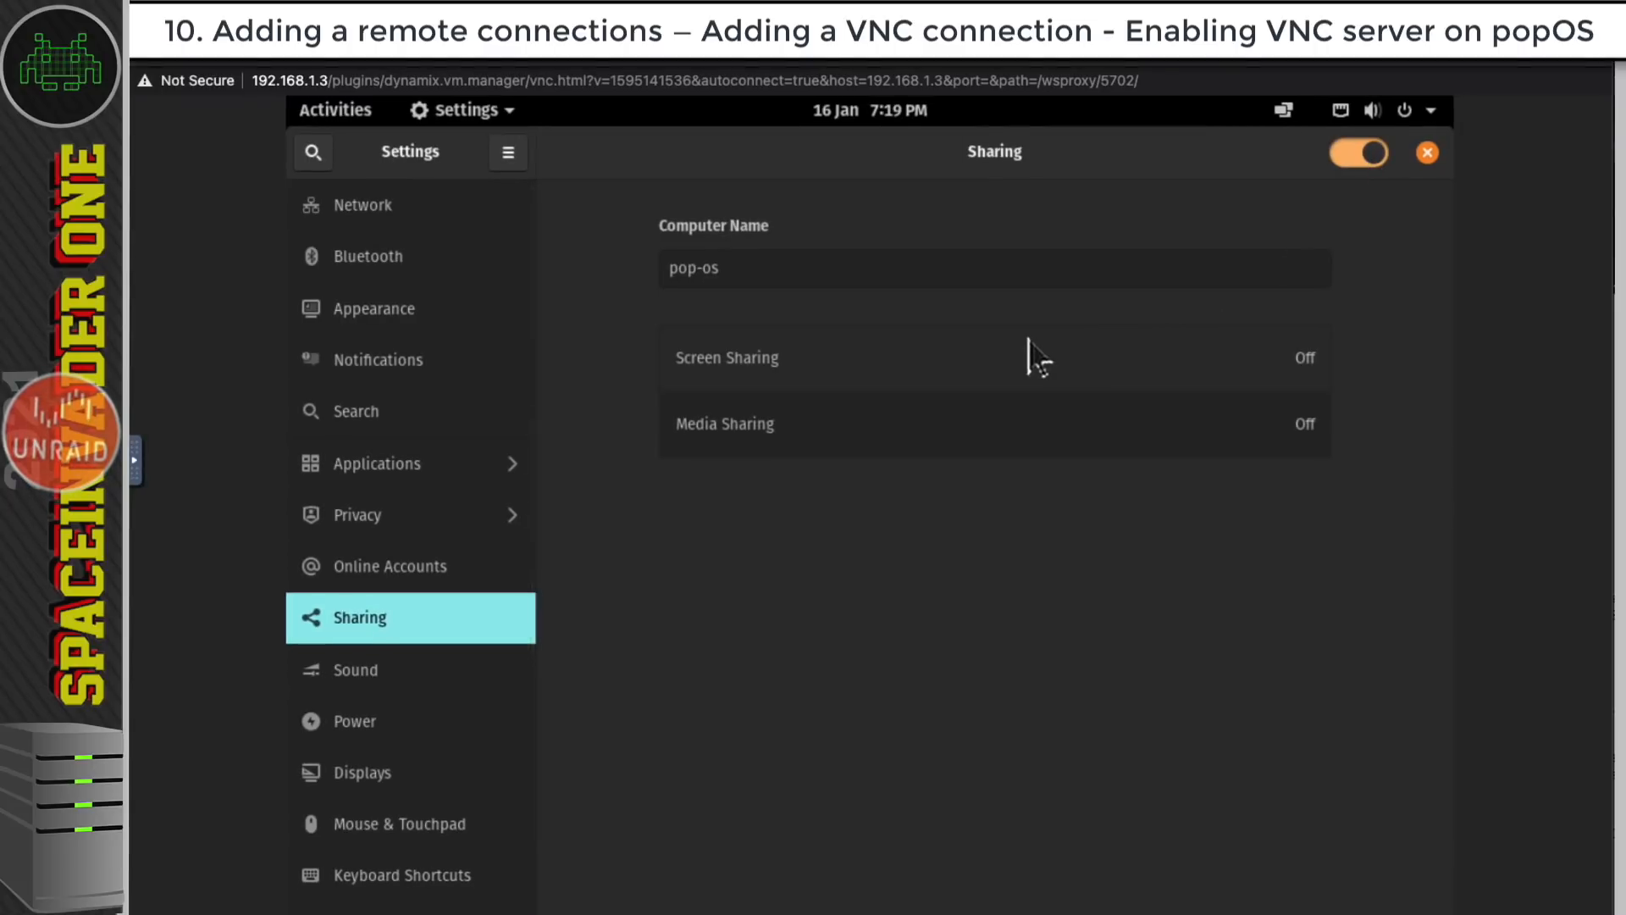
{"action": "left_click", "coordinate": [872, 373]}
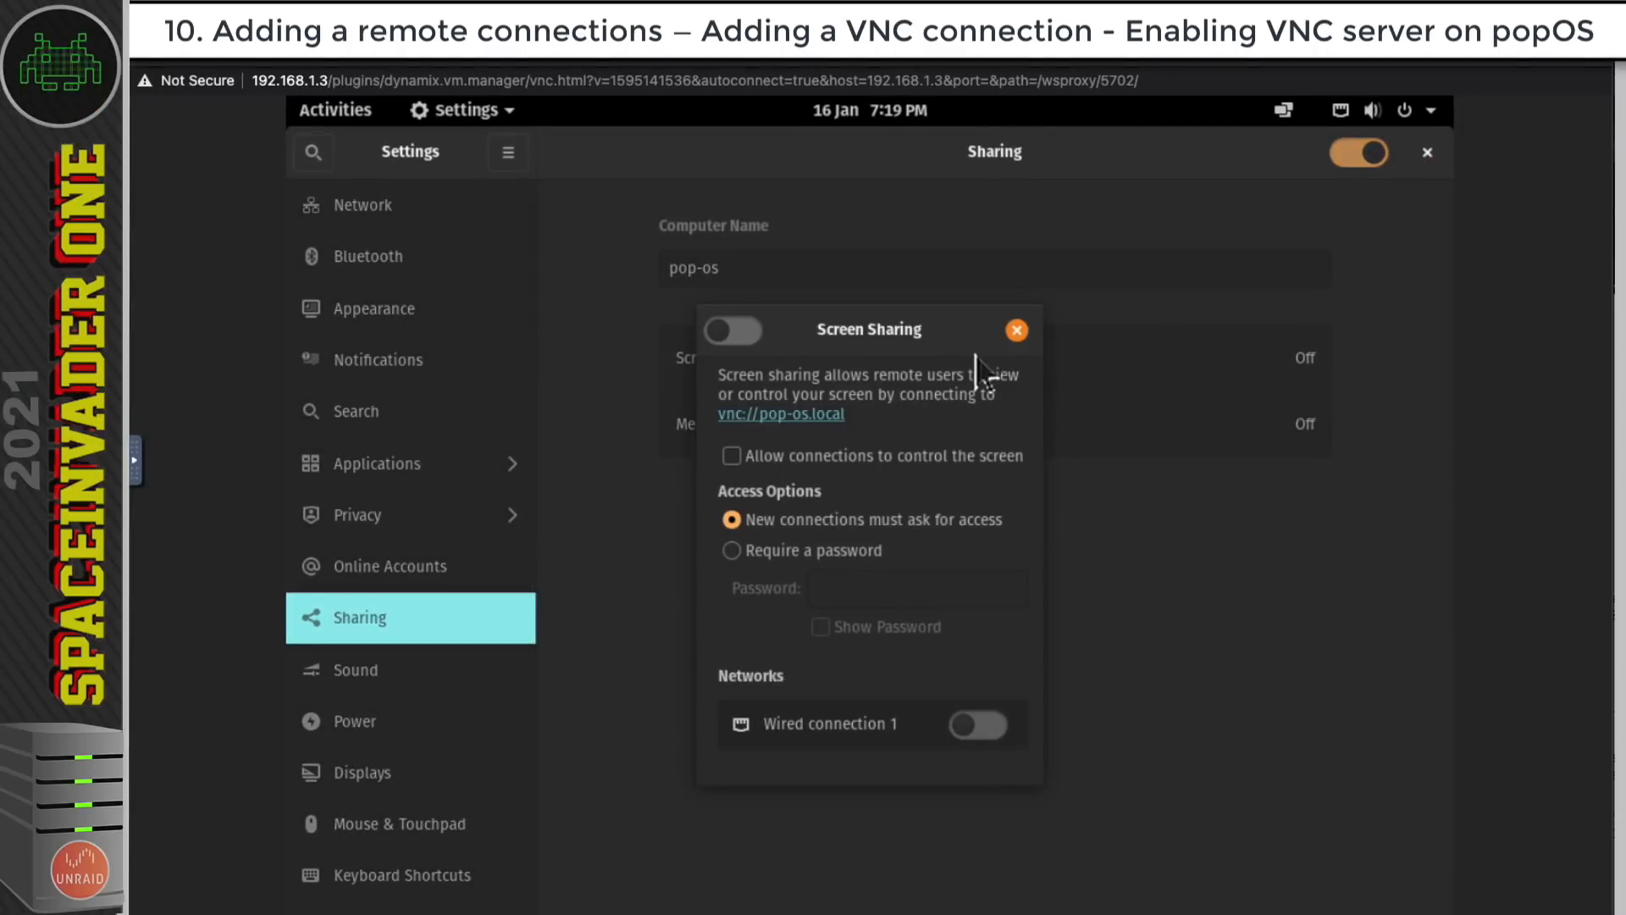
{"action": "left_click", "coordinate": [749, 333]}
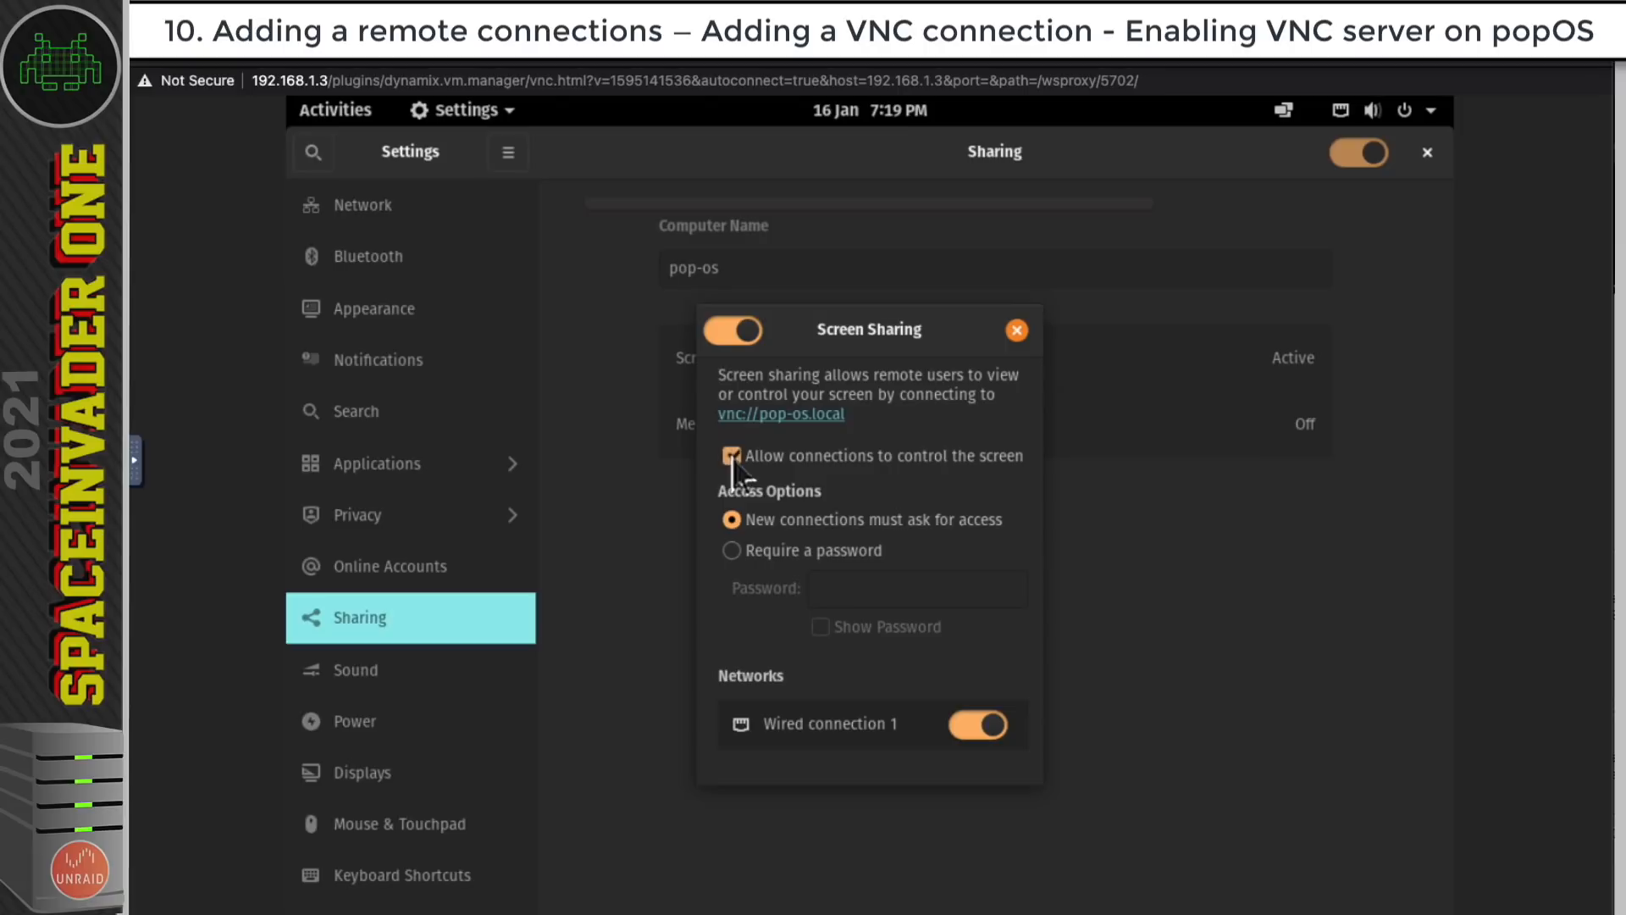
{"action": "left_click", "coordinate": [734, 551]}
{"action": "left_click", "coordinate": [836, 587]}
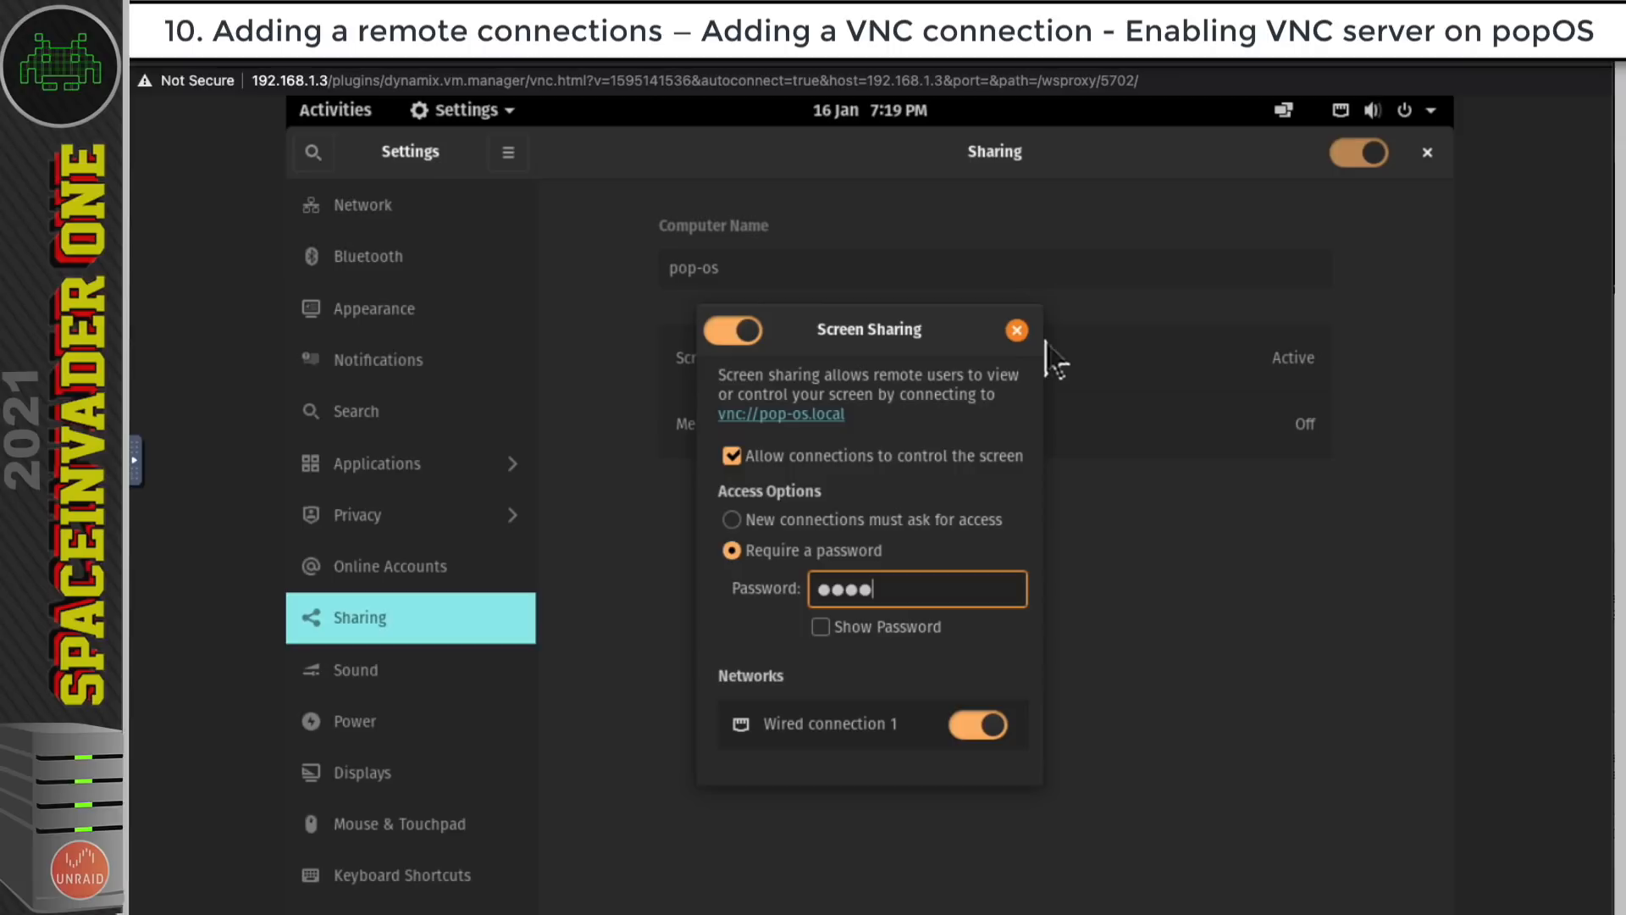
{"action": "left_click", "coordinate": [1016, 331]}
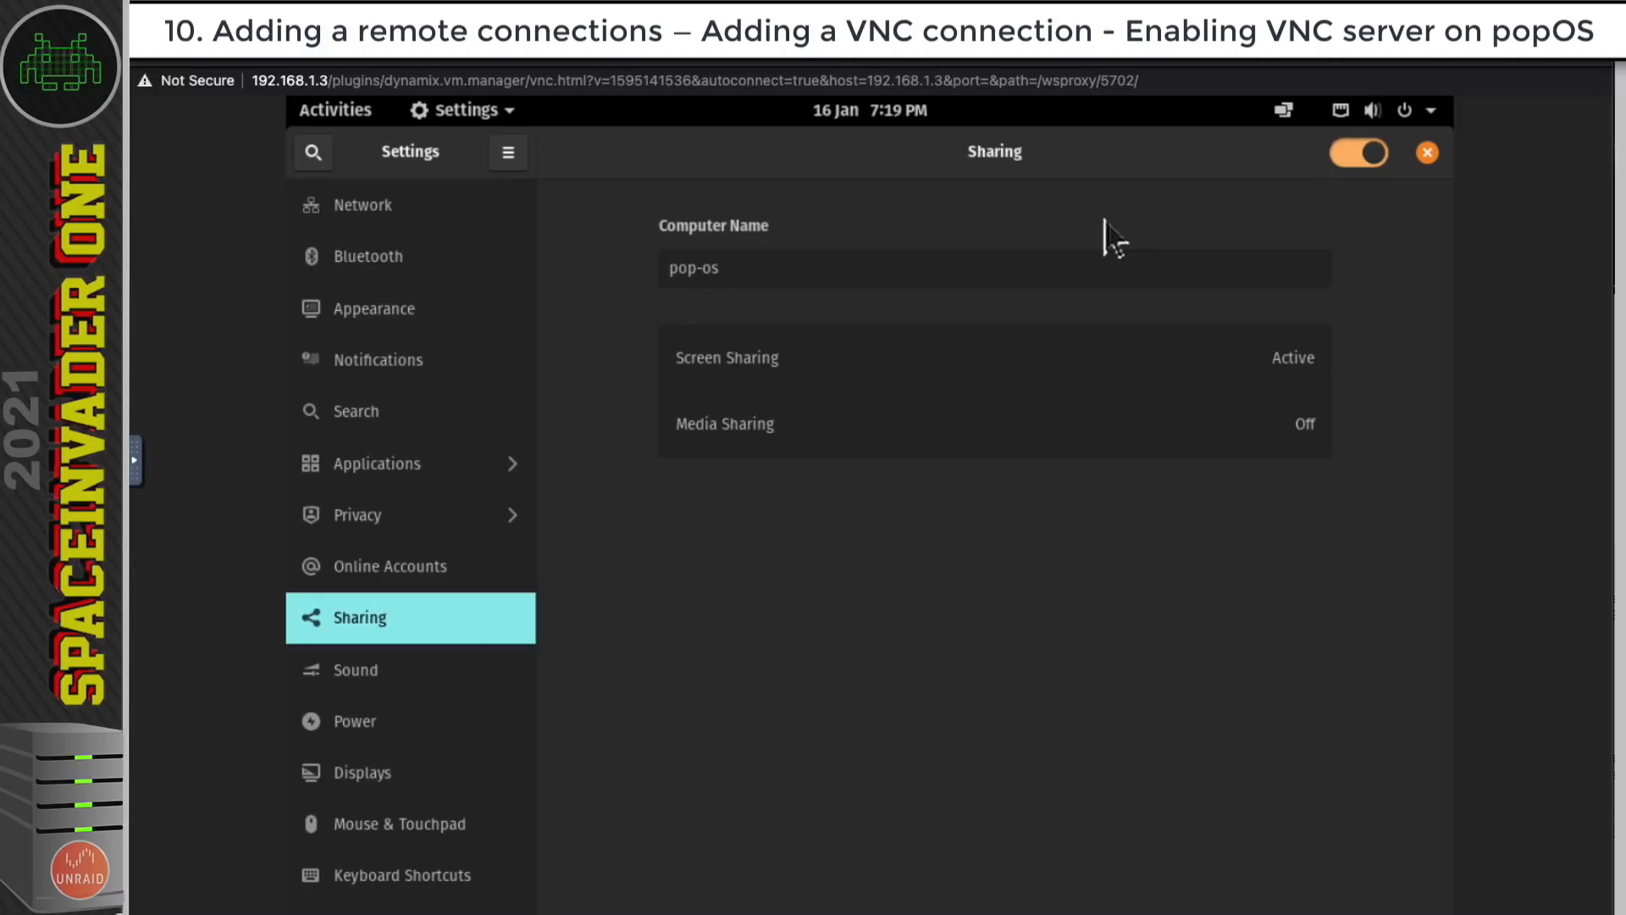
{"action": "left_click", "coordinate": [1427, 153]}
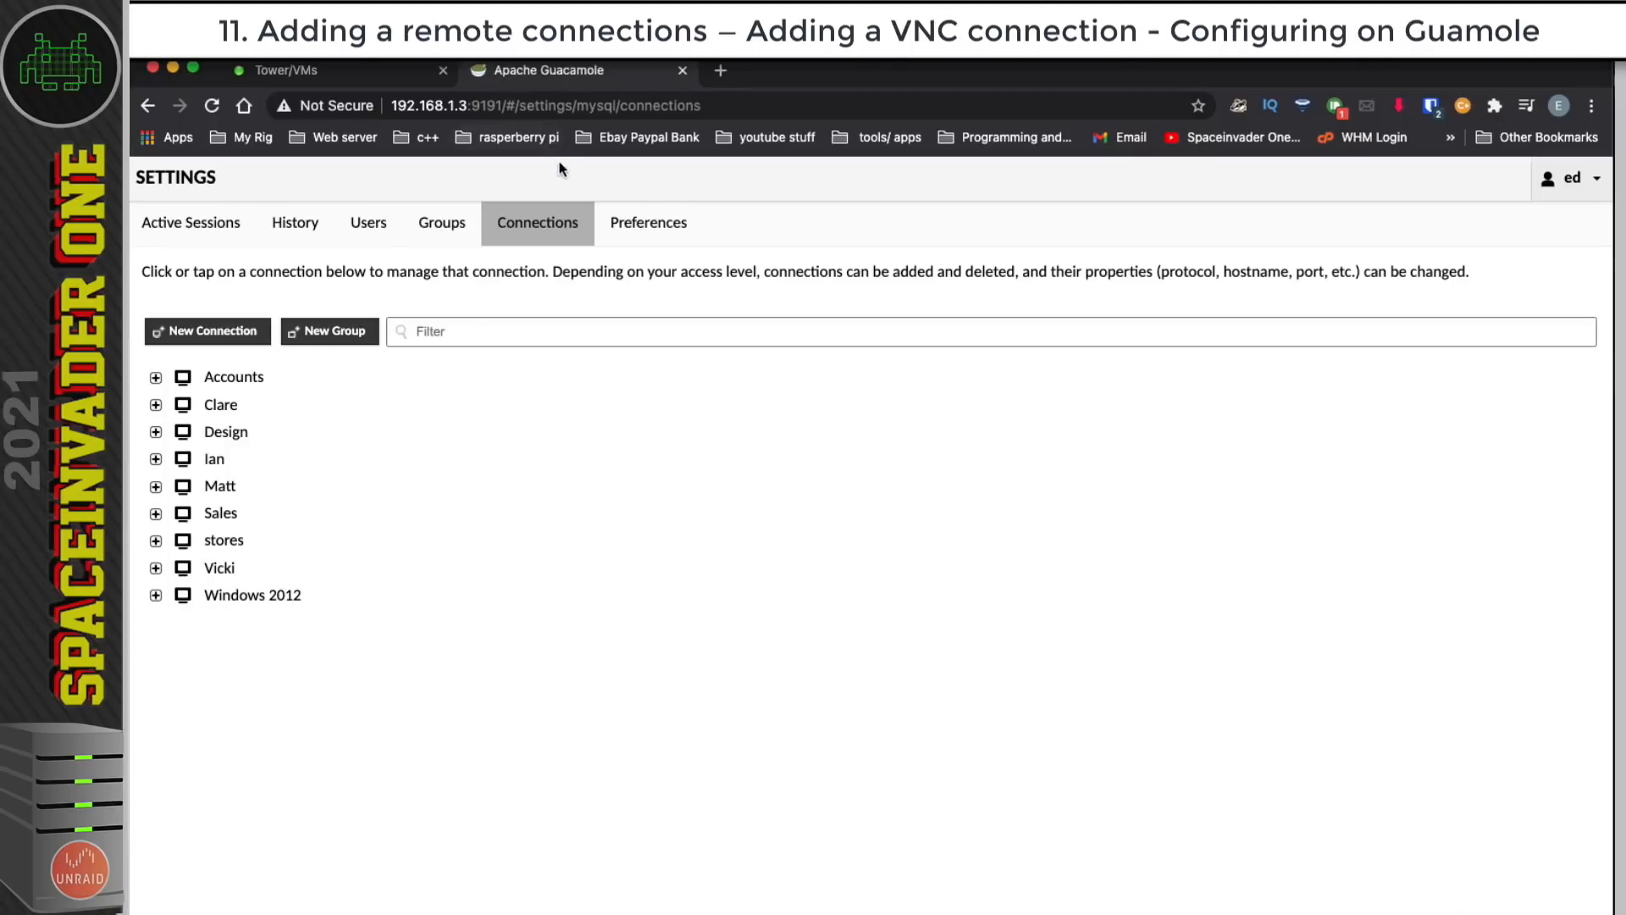
Step: Start a new VNC connection named PopOS
{"action": "left_click", "coordinate": [191, 333]}
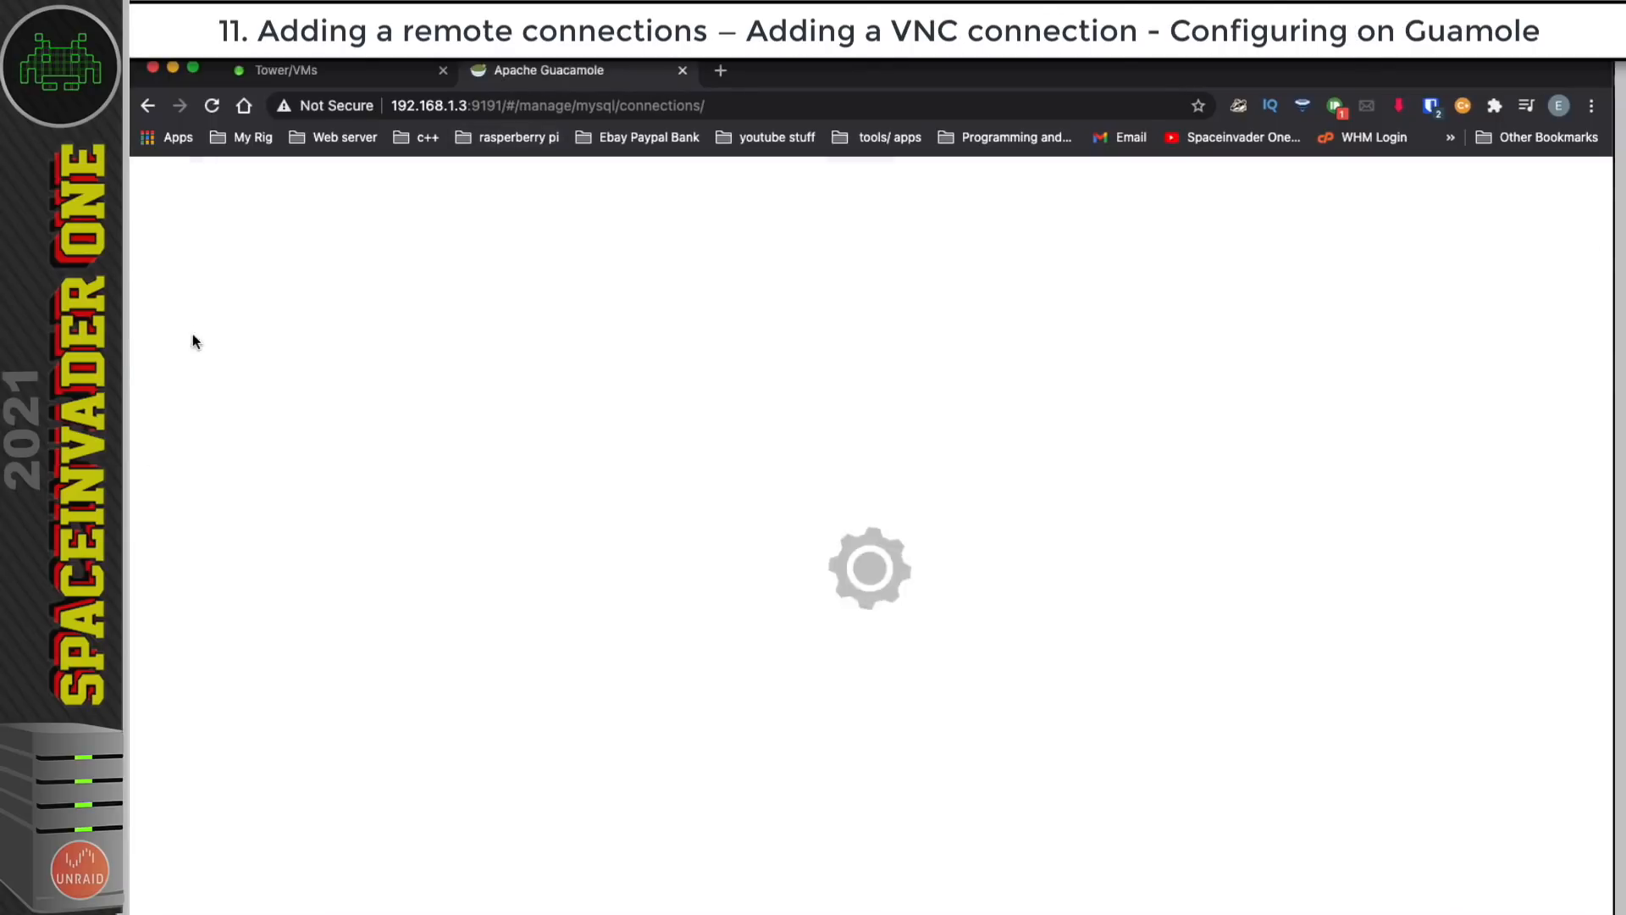
{"action": "left_click", "coordinate": [256, 287]}
{"action": "left_click", "coordinate": [245, 288]}
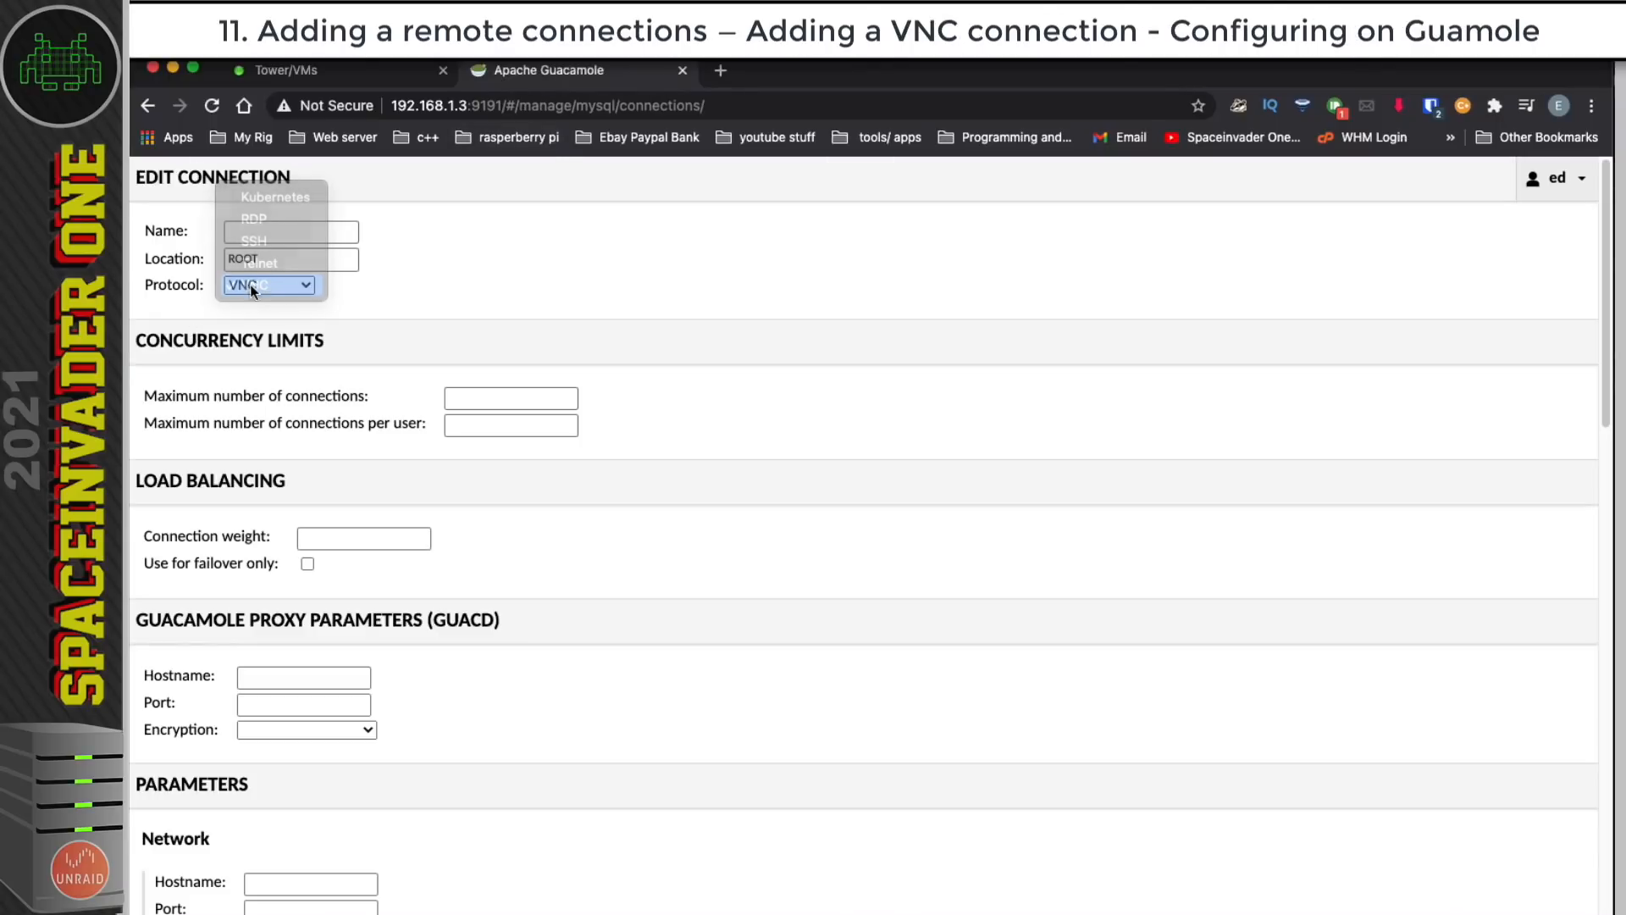
{"action": "left_click", "coordinate": [263, 234]}
{"action": "type", "text": "PopOS"}
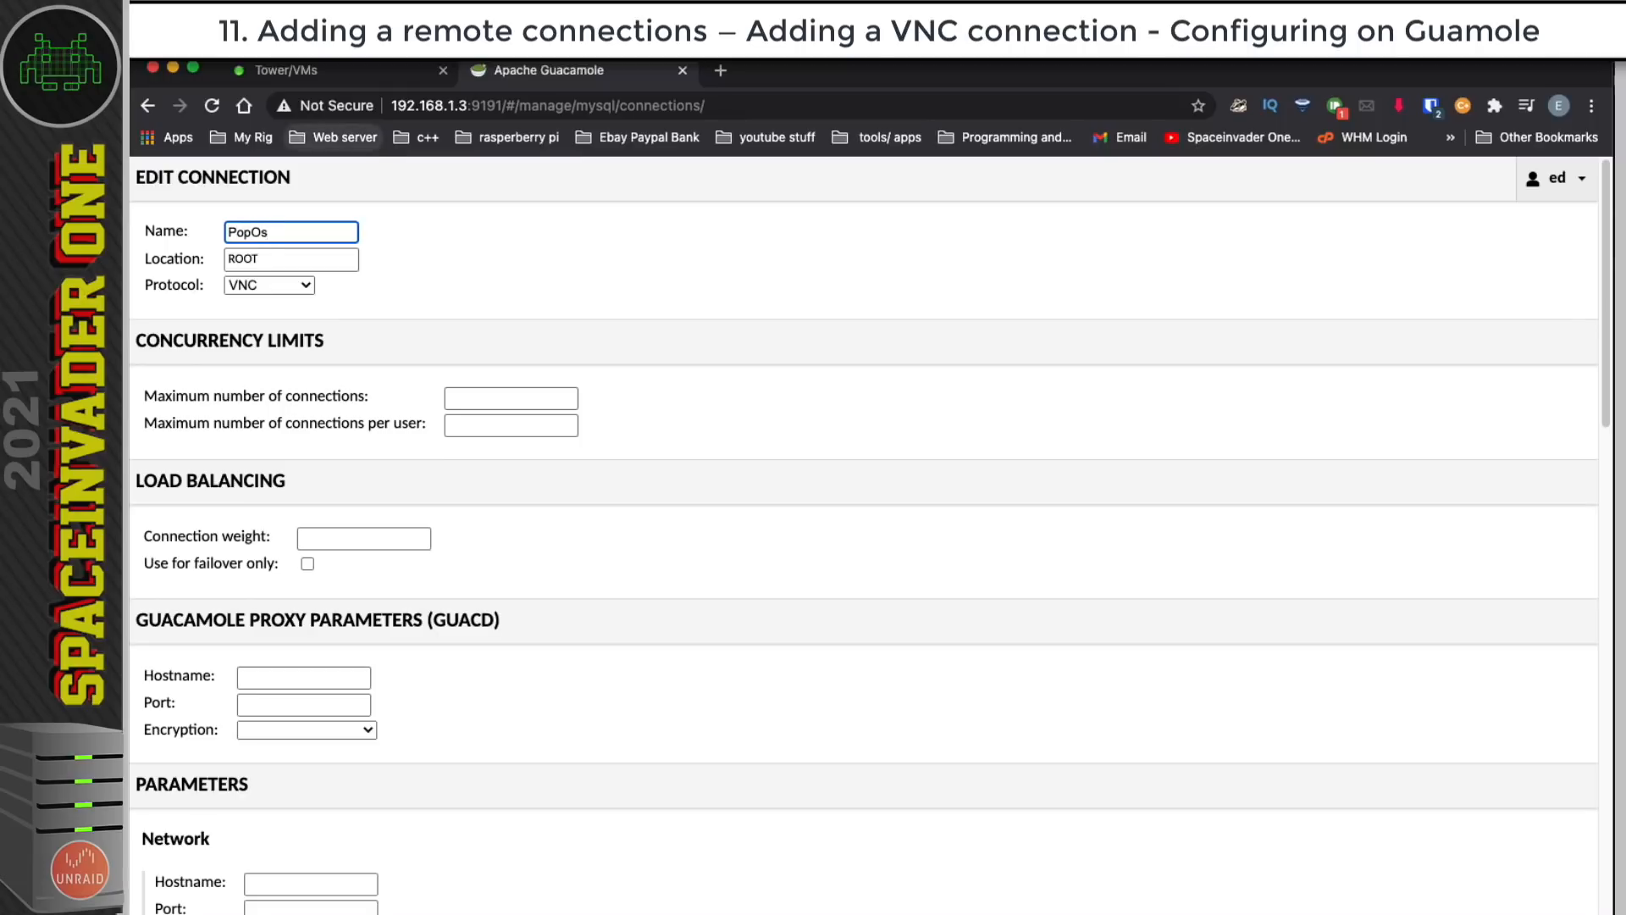
{"action": "scroll", "coordinate": [591, 555], "scroll_direction": "down", "scroll_amount": 3}
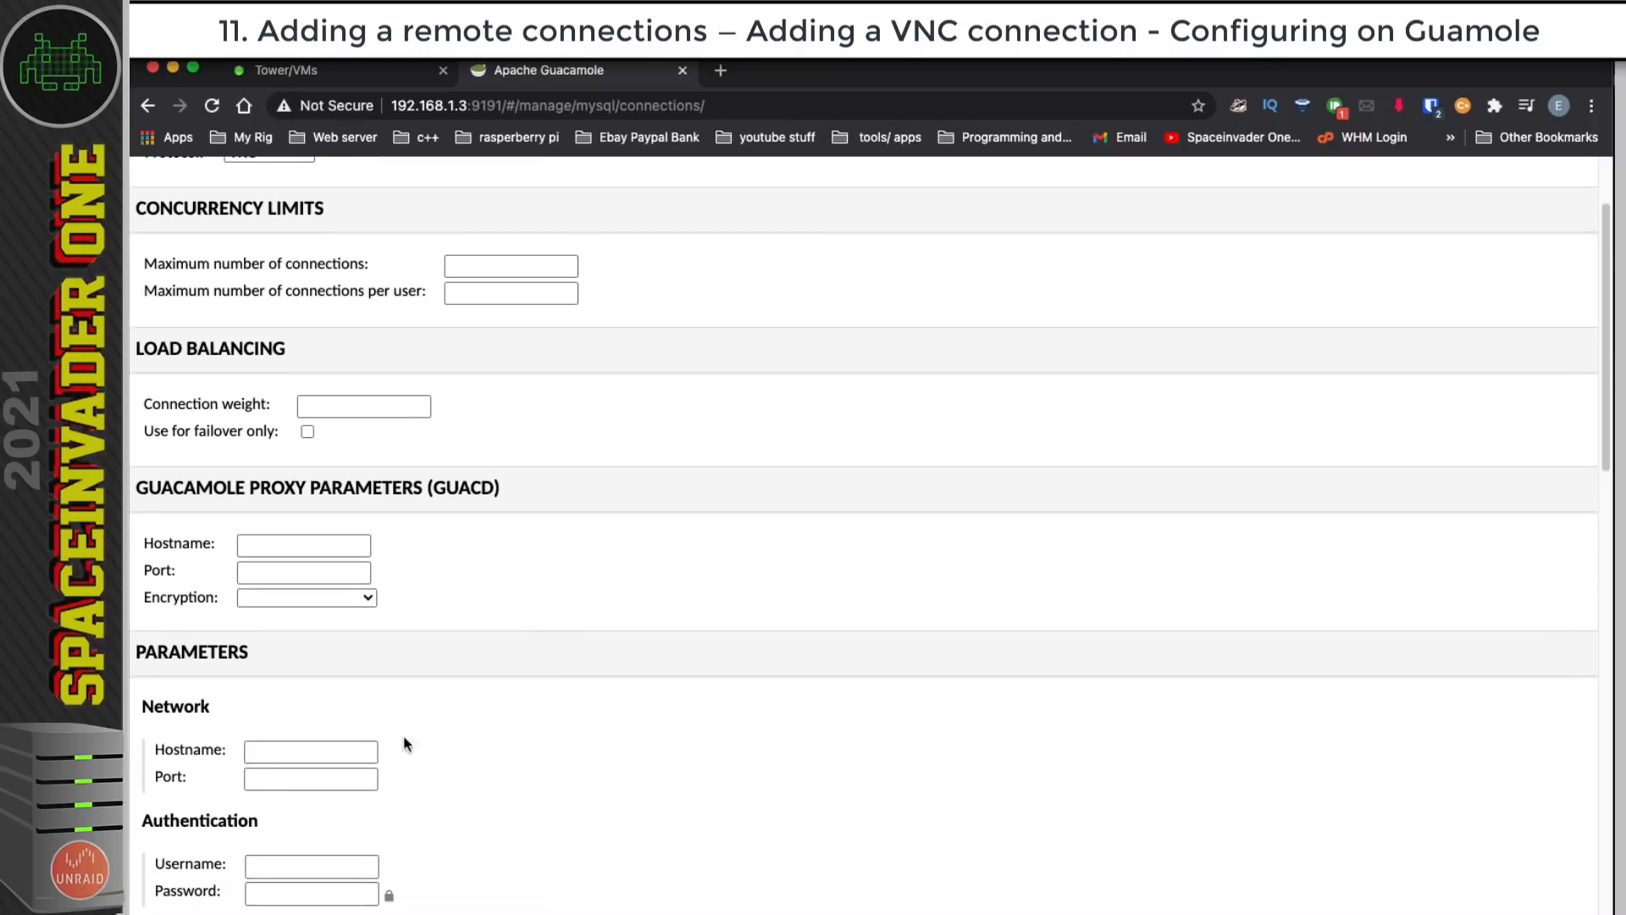
Step: Set hostname 192.168.1.29, port 5900 and login credentials, save, and return Home
{"action": "left_click", "coordinate": [321, 744]}
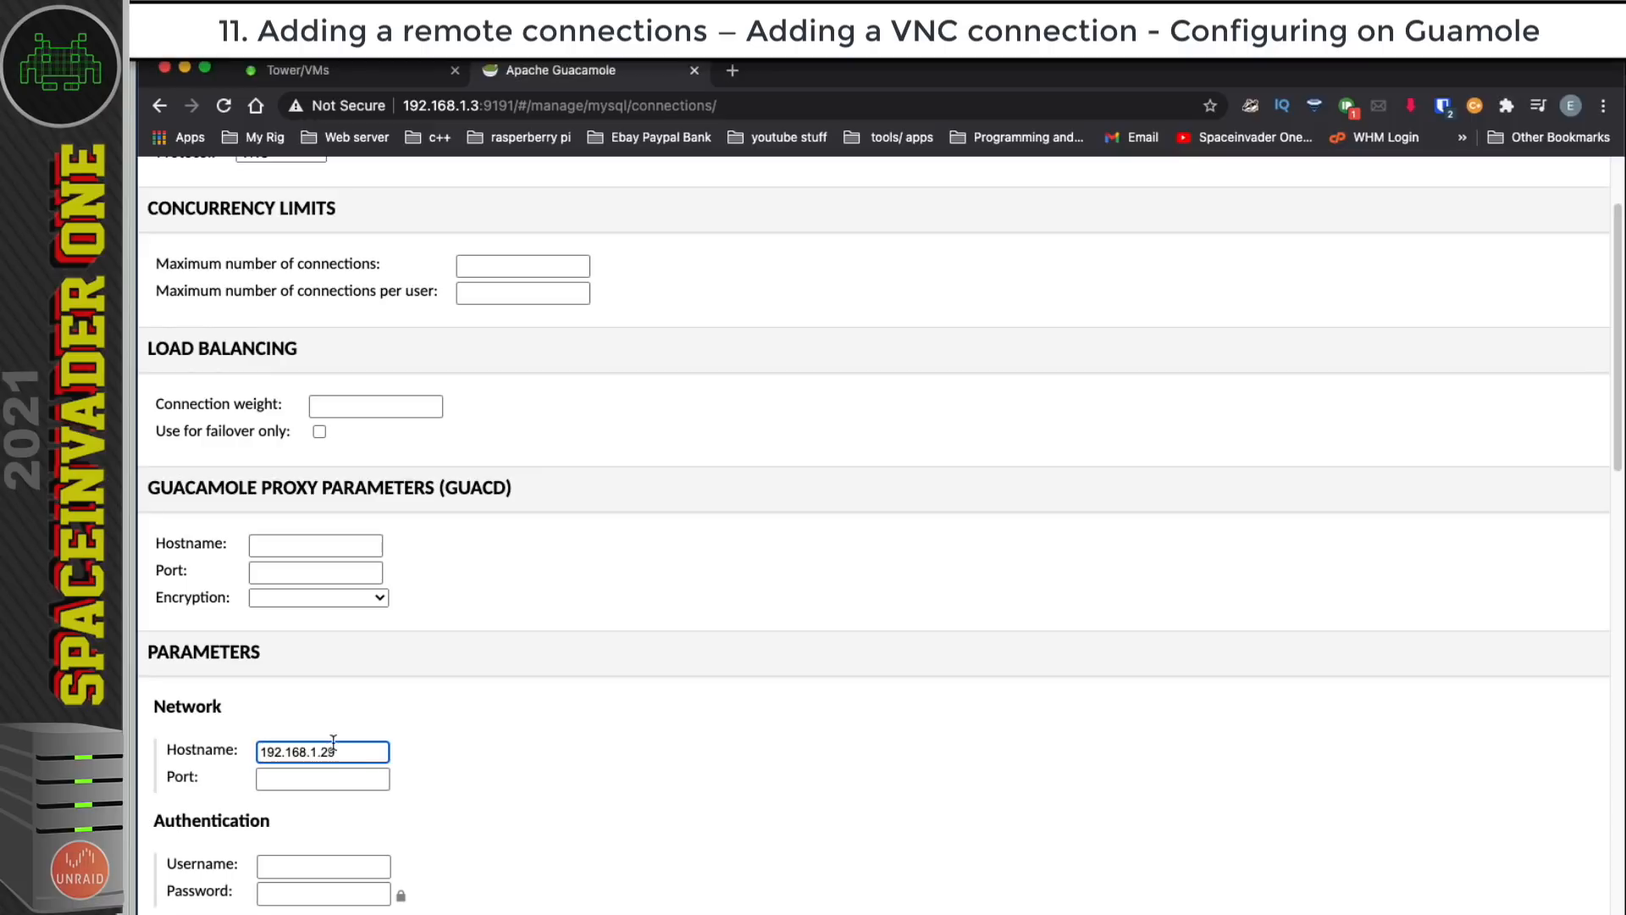
{"action": "left_click", "coordinate": [269, 779]}
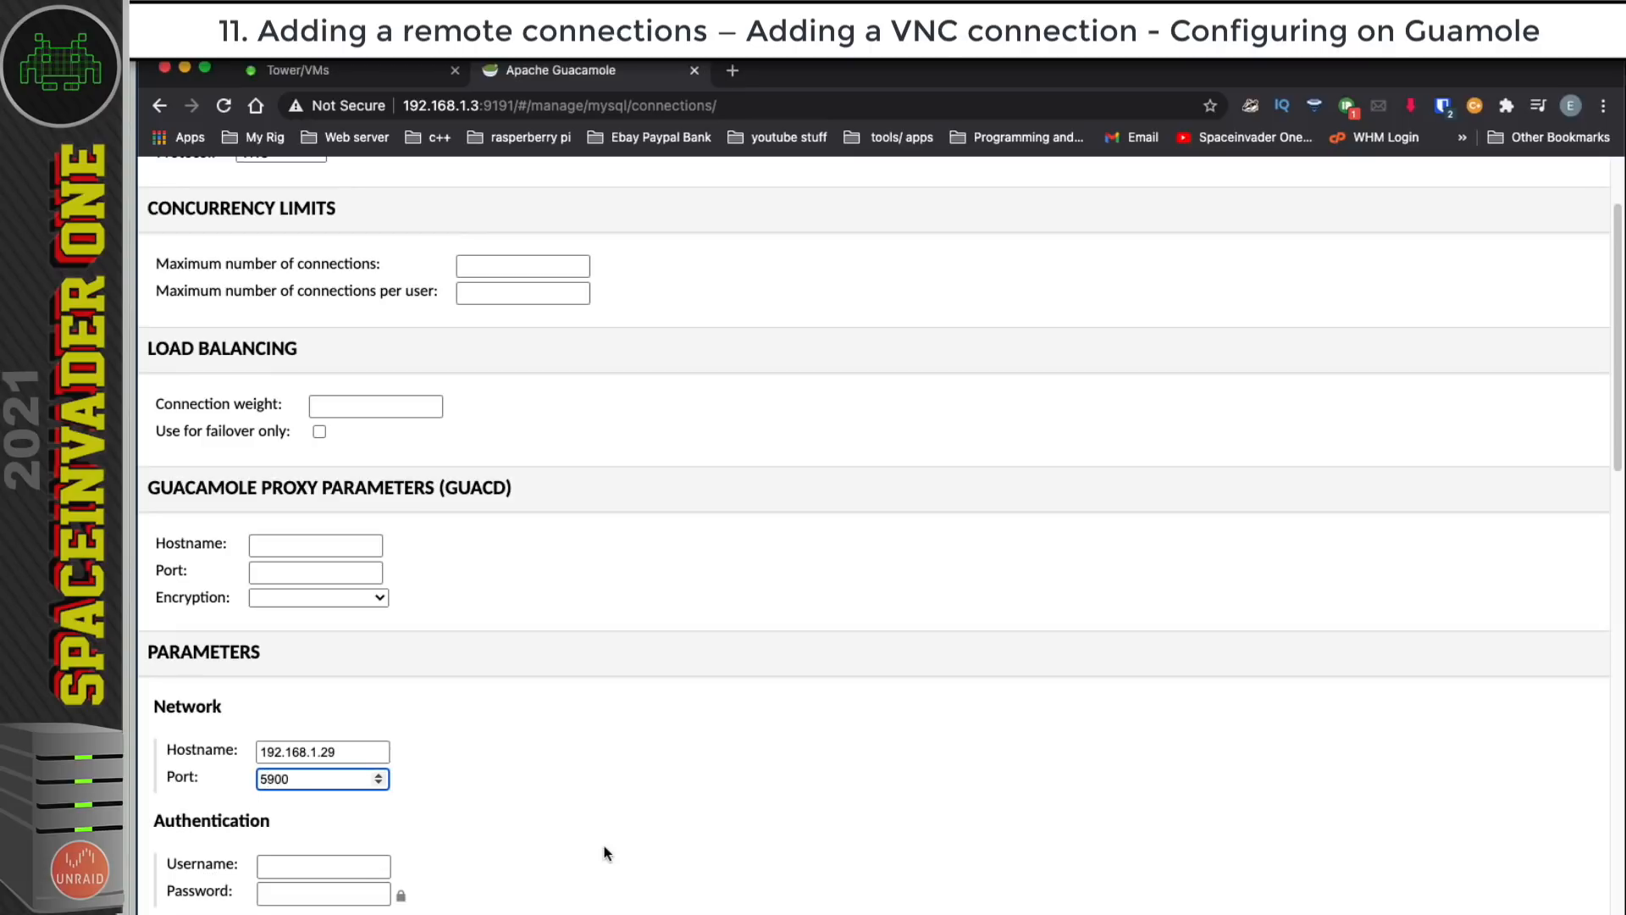
{"action": "scroll", "coordinate": [589, 843], "scroll_direction": "down", "scroll_amount": 5}
{"action": "left_click", "coordinate": [265, 459]}
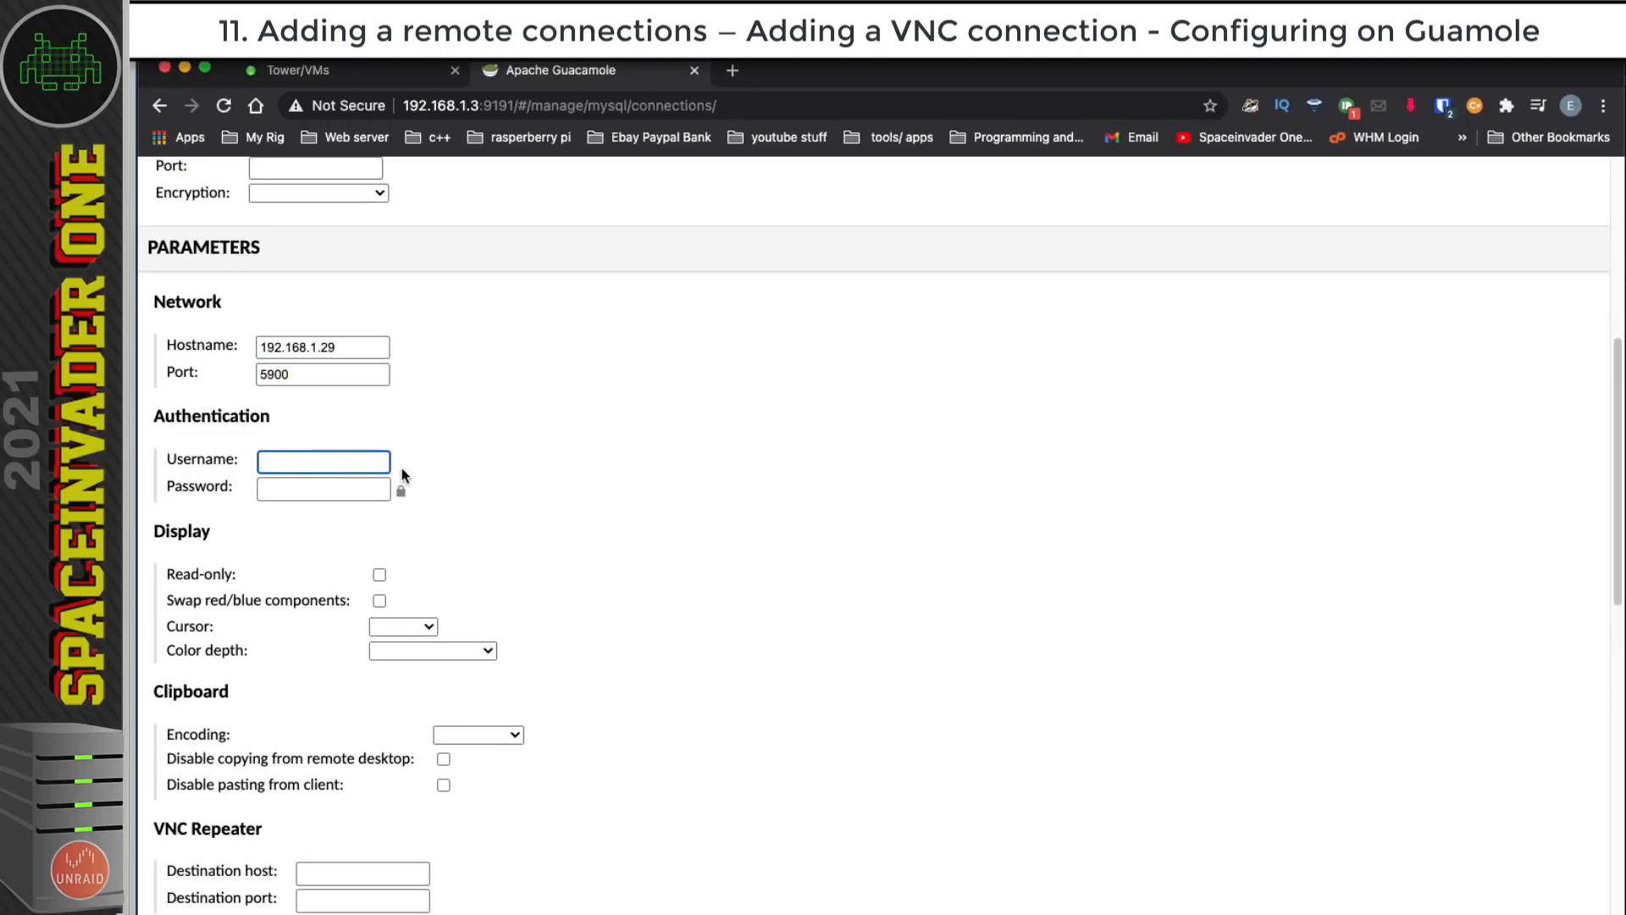
{"action": "left_click", "coordinate": [285, 495]}
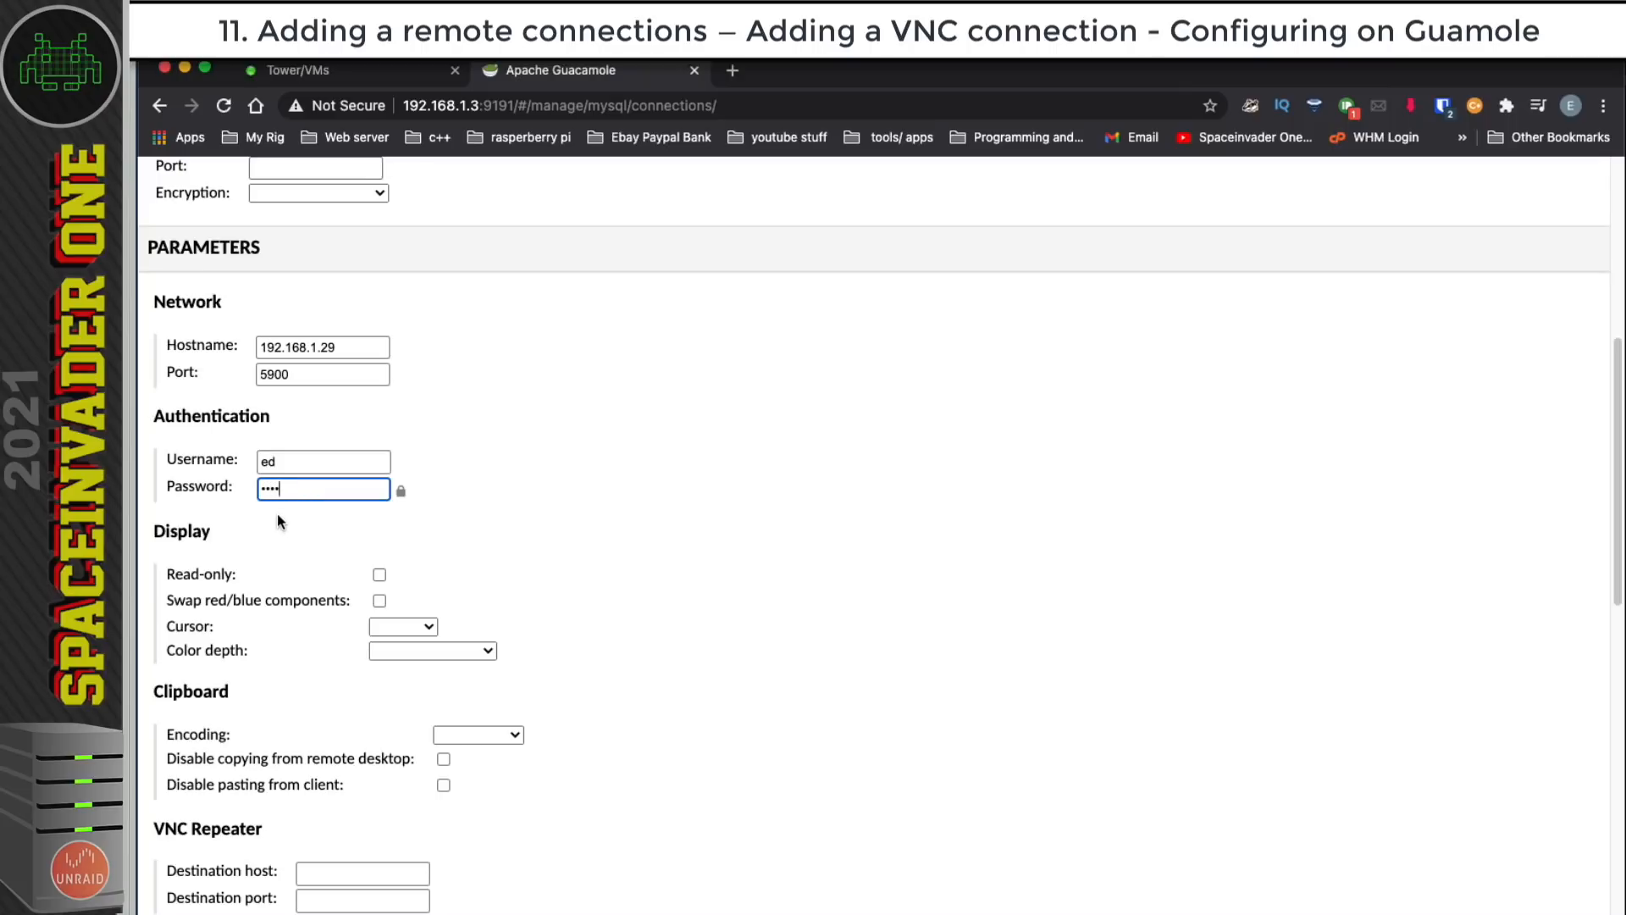
{"action": "scroll", "coordinate": [277, 517], "scroll_direction": "down", "scroll_amount": 3}
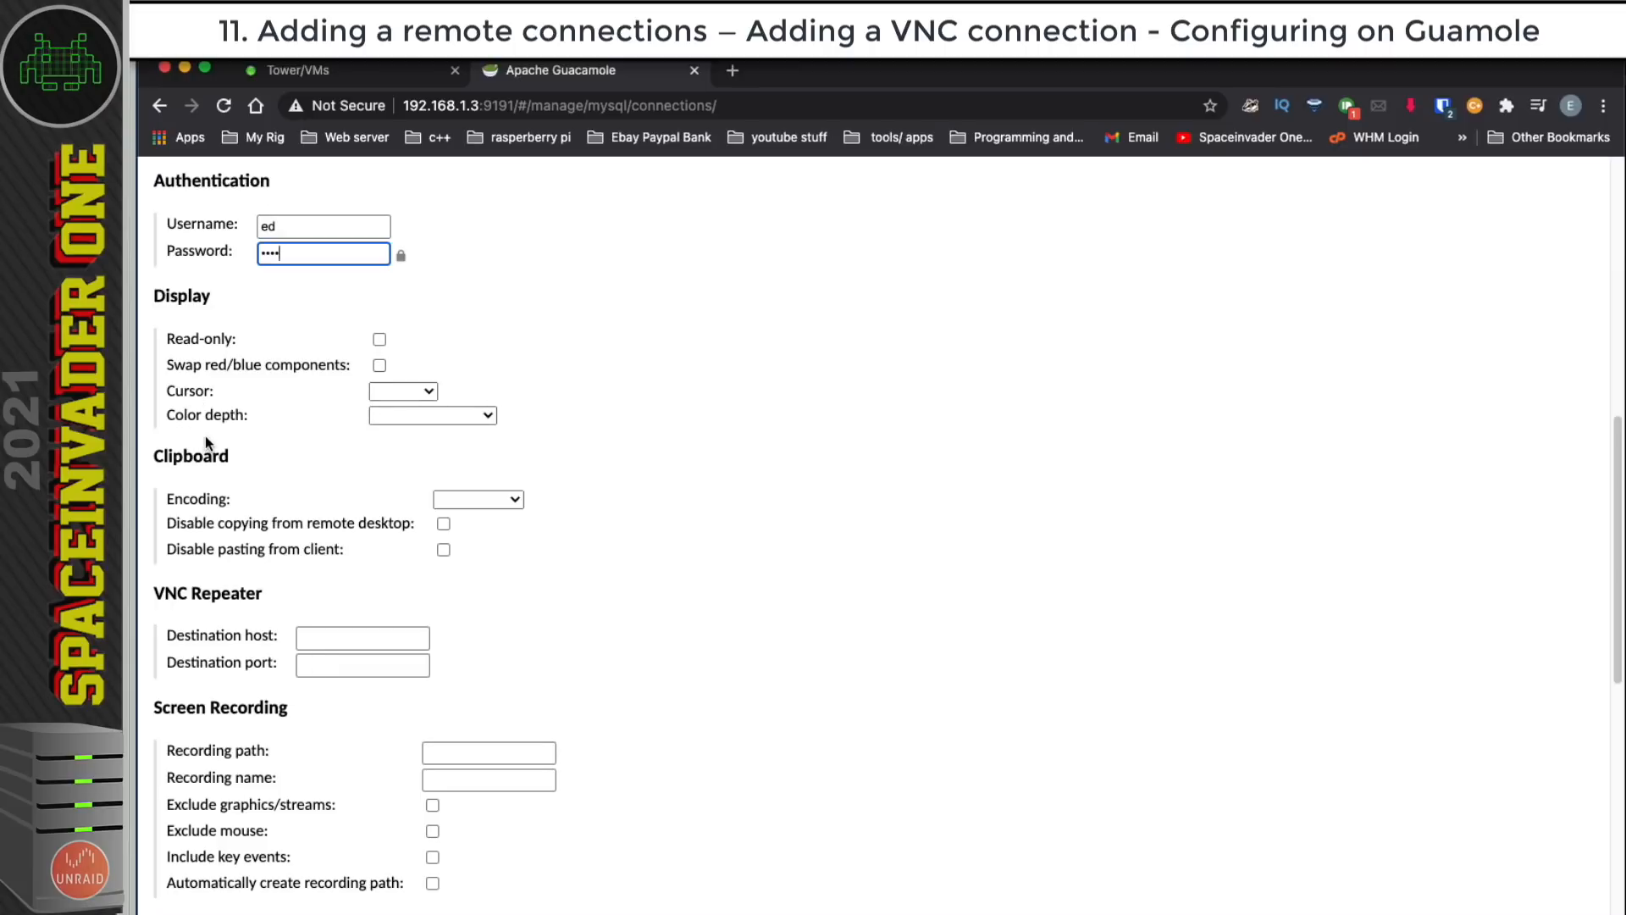
{"action": "scroll", "coordinate": [205, 435], "scroll_direction": "down", "scroll_amount": 11}
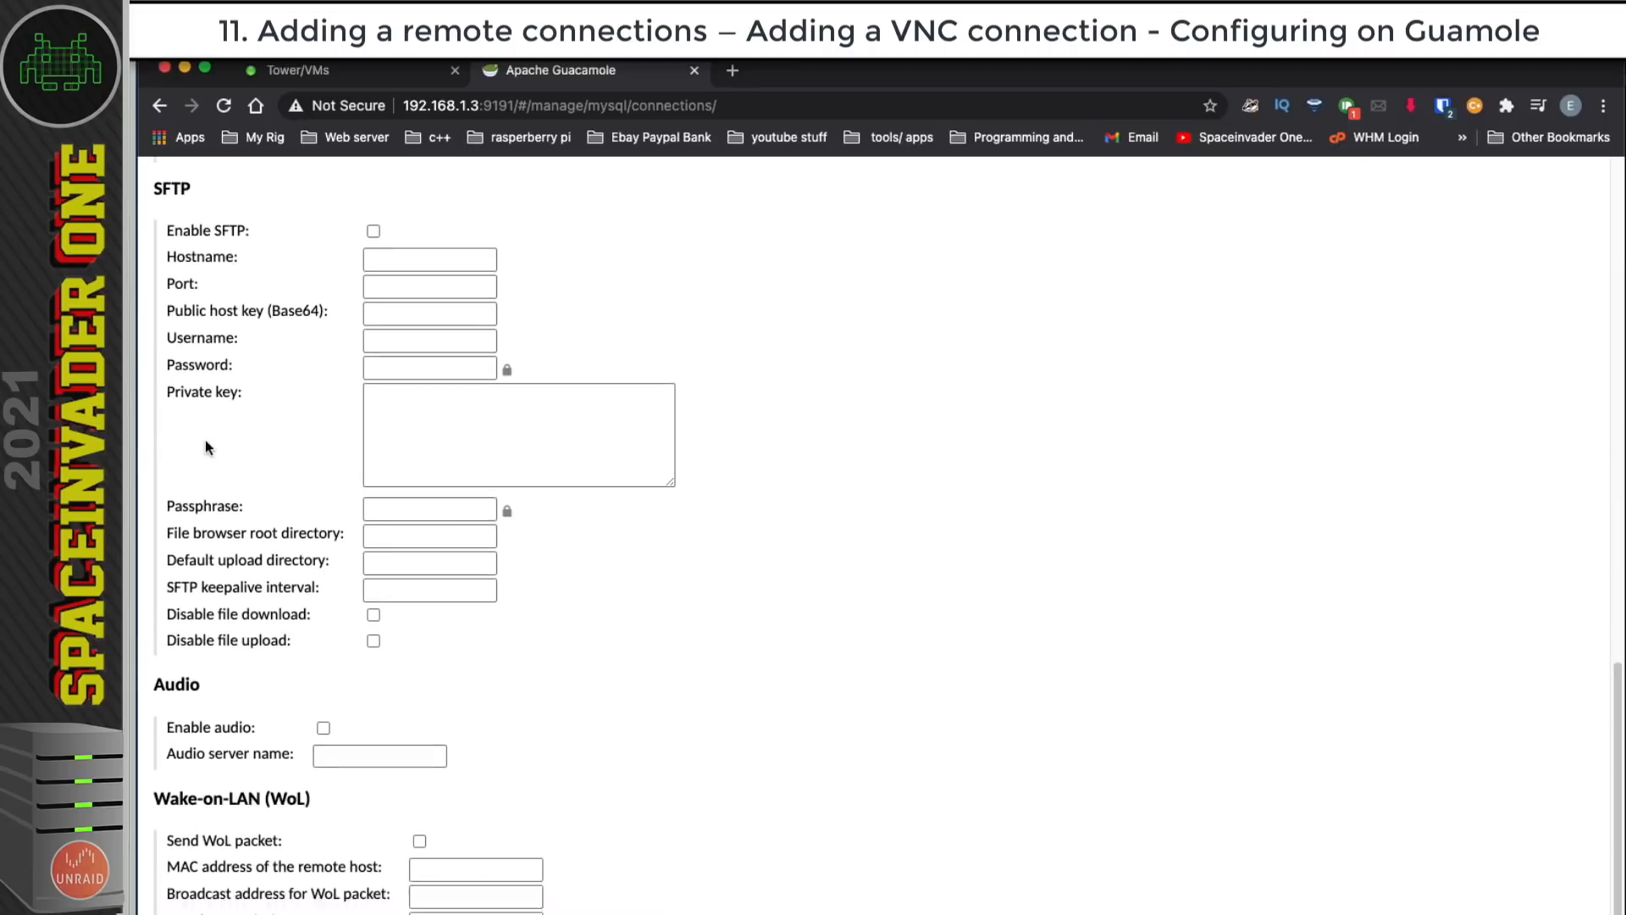
{"action": "left_click", "coordinate": [813, 839]}
{"action": "left_click", "coordinate": [1567, 181]}
{"action": "left_click", "coordinate": [1568, 222]}
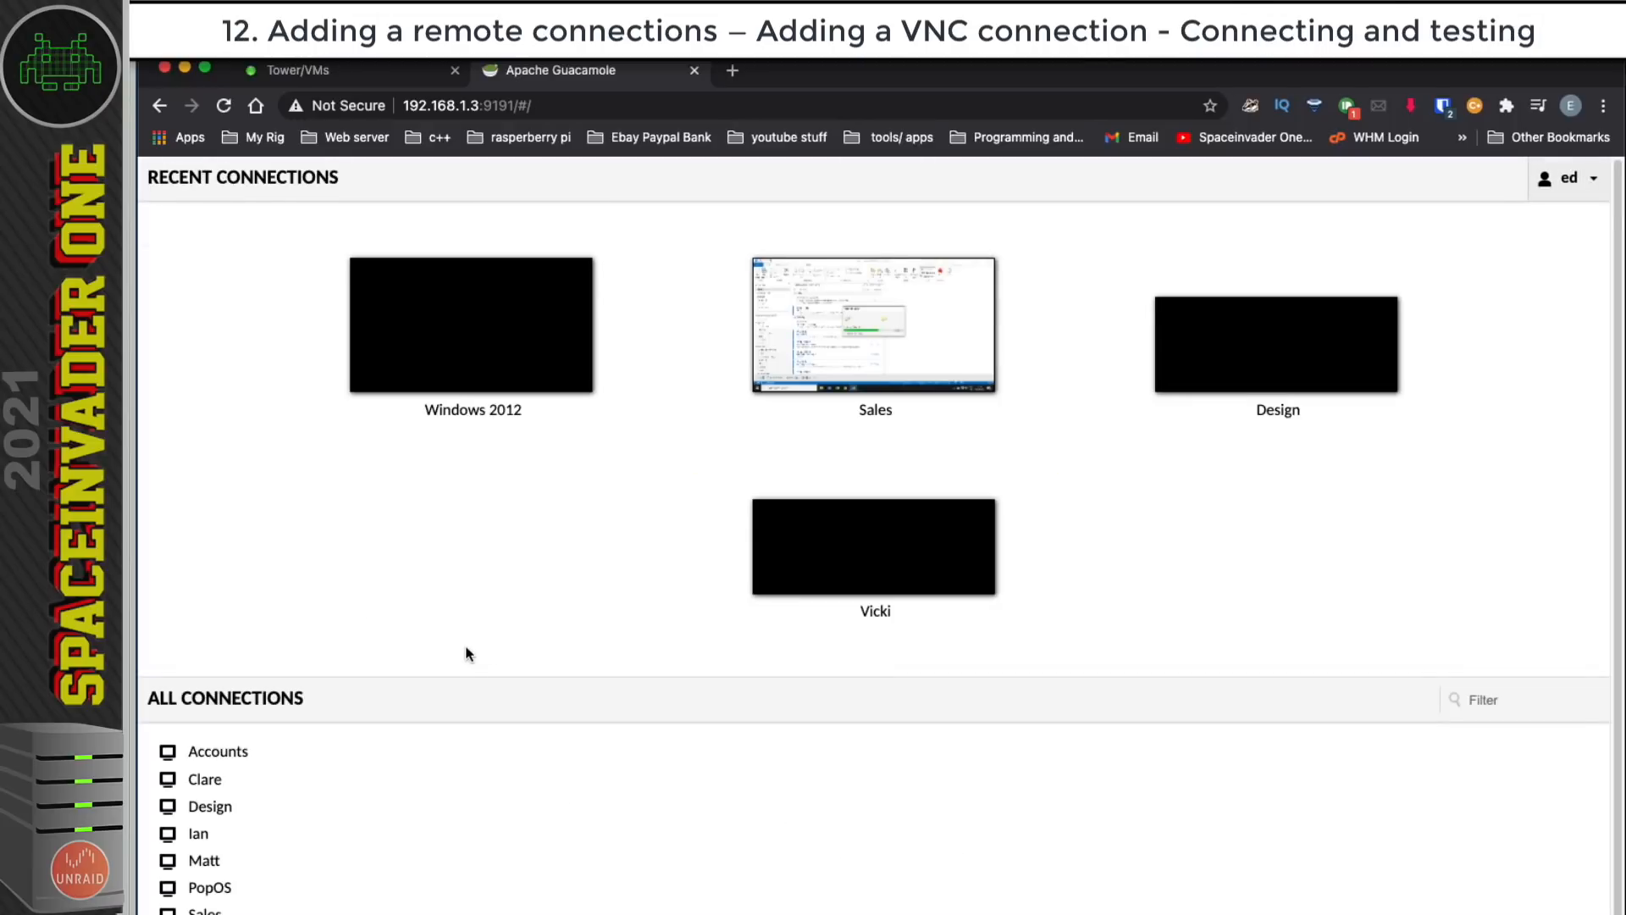
Step: Connect to PopOS, open and close its file manager, then return to the Guacamole page
{"action": "scroll", "coordinate": [469, 658], "scroll_direction": "down", "scroll_amount": 1}
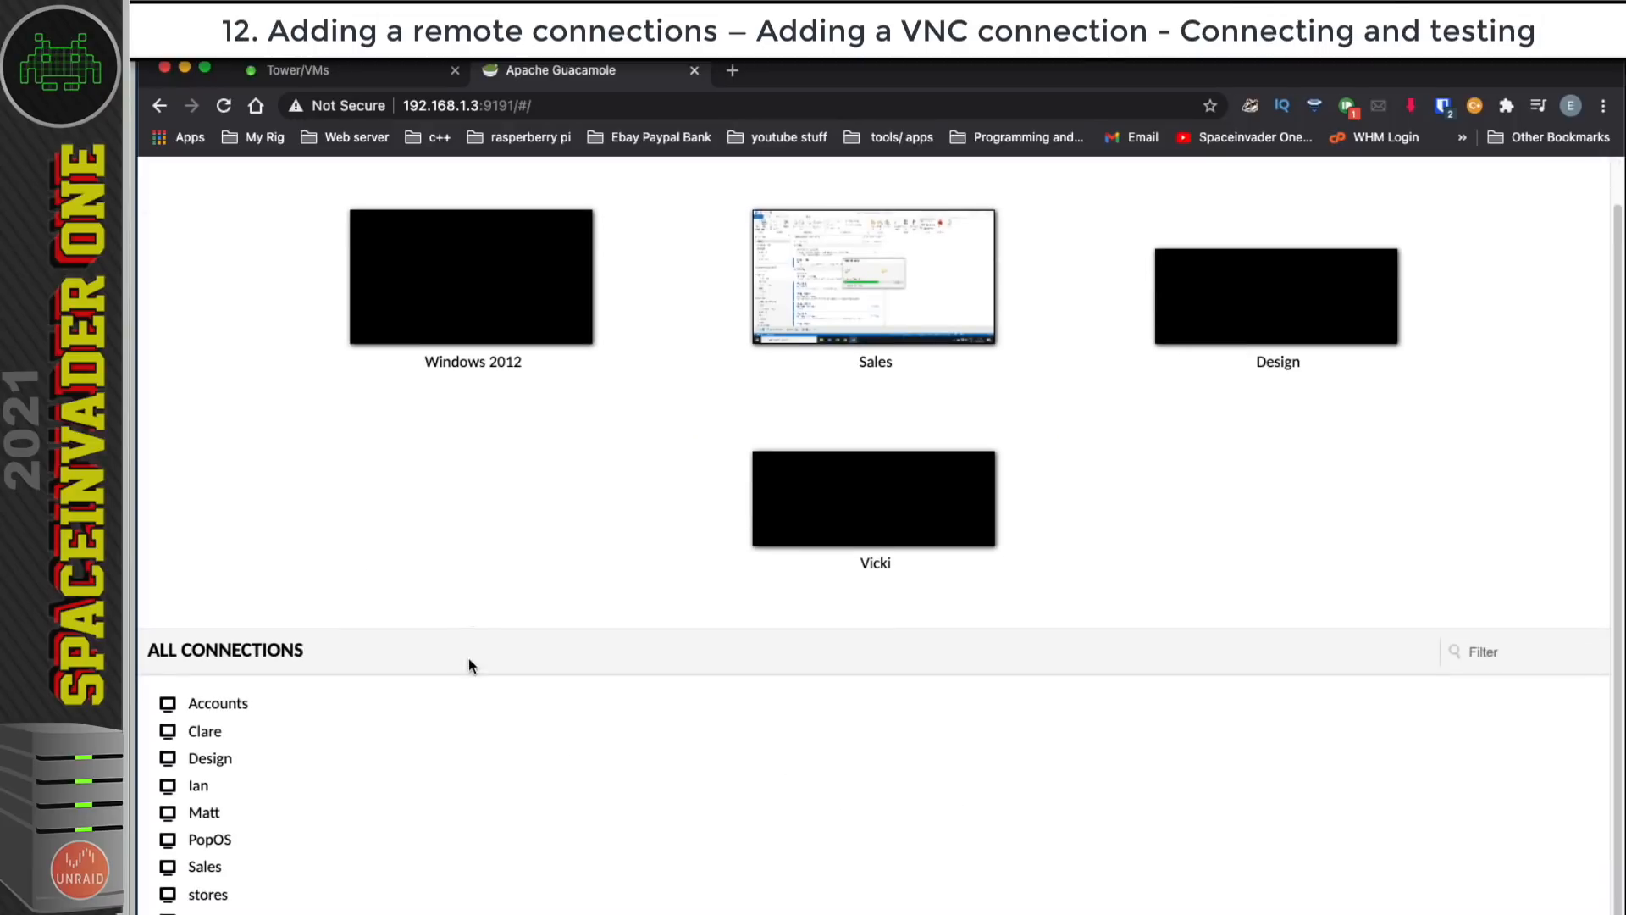
{"action": "left_click", "coordinate": [210, 839]}
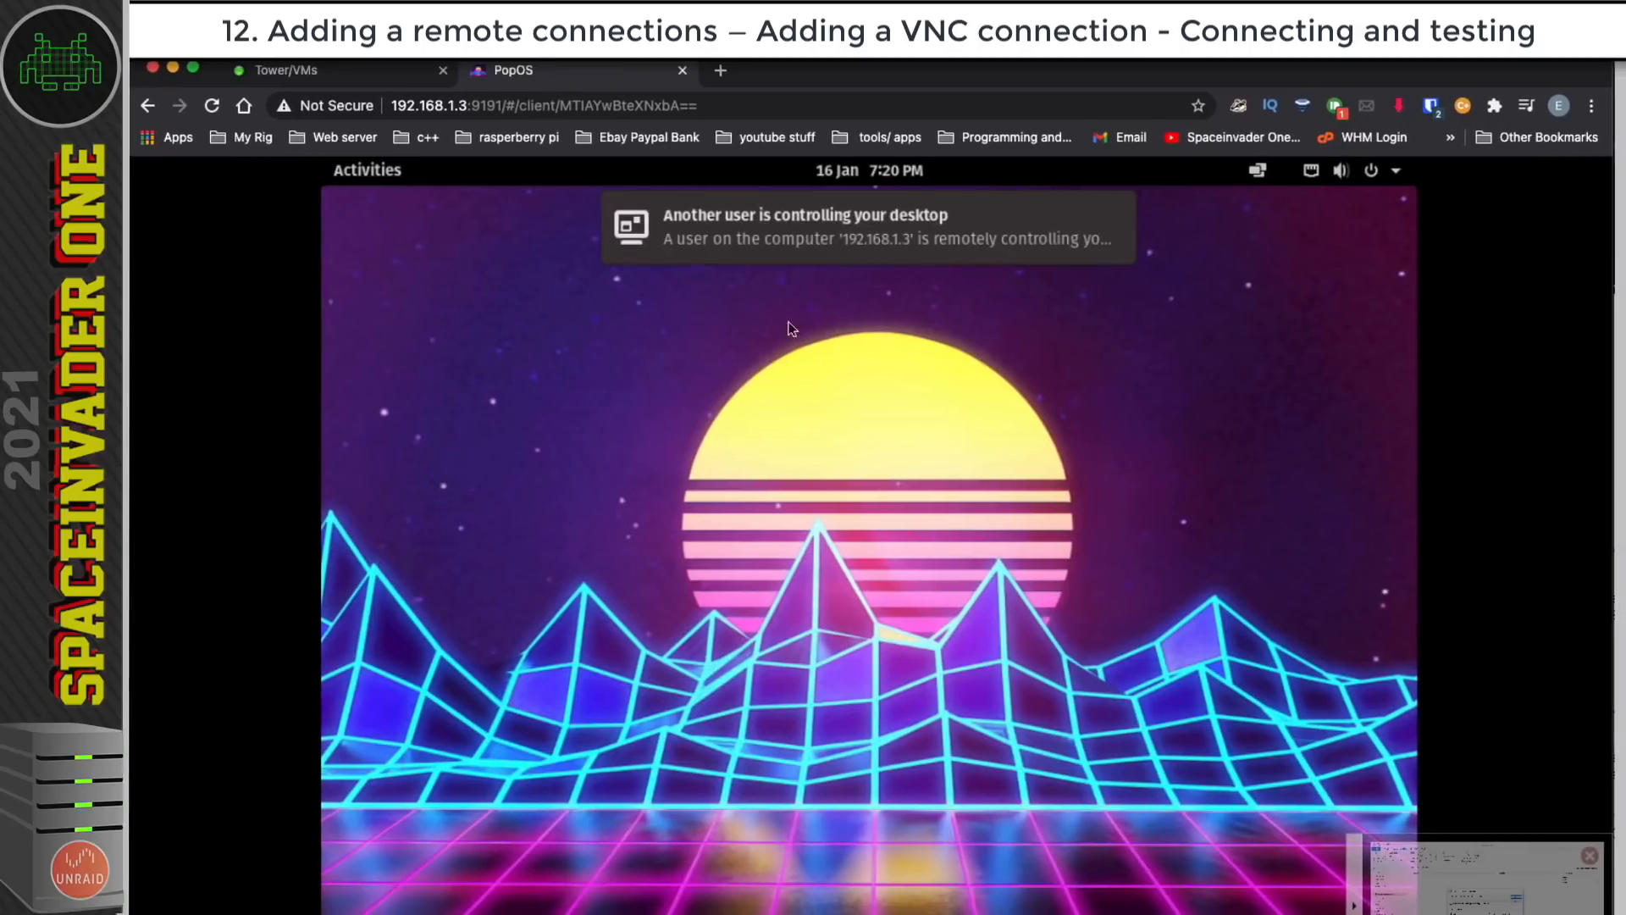
{"action": "left_click", "coordinate": [387, 176]}
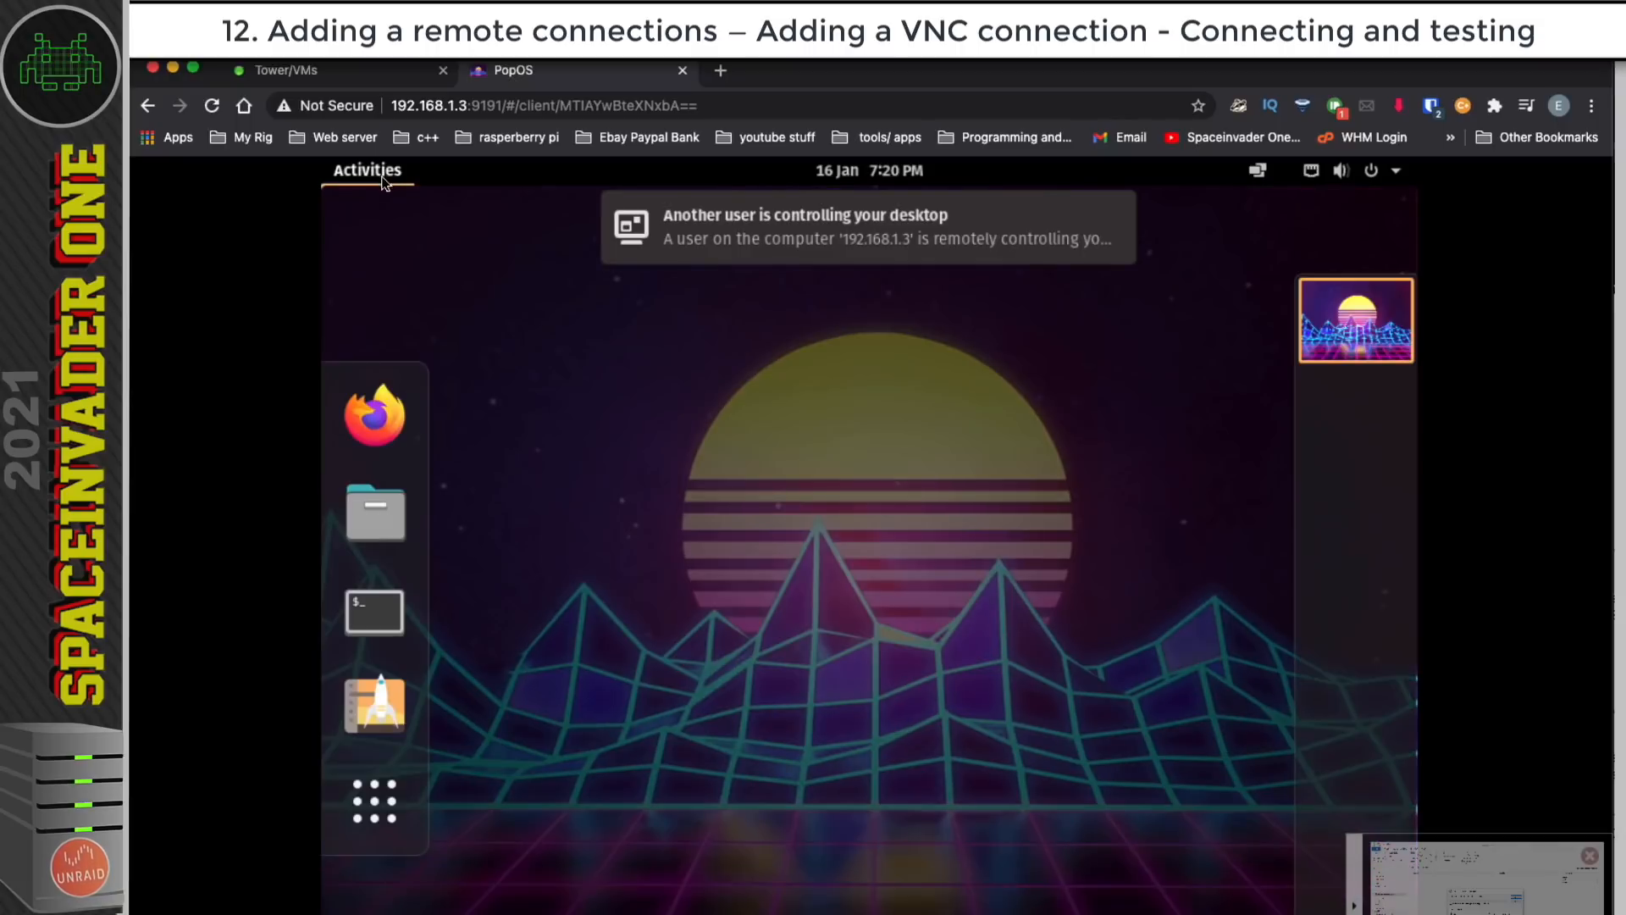
{"action": "left_click", "coordinate": [393, 527]}
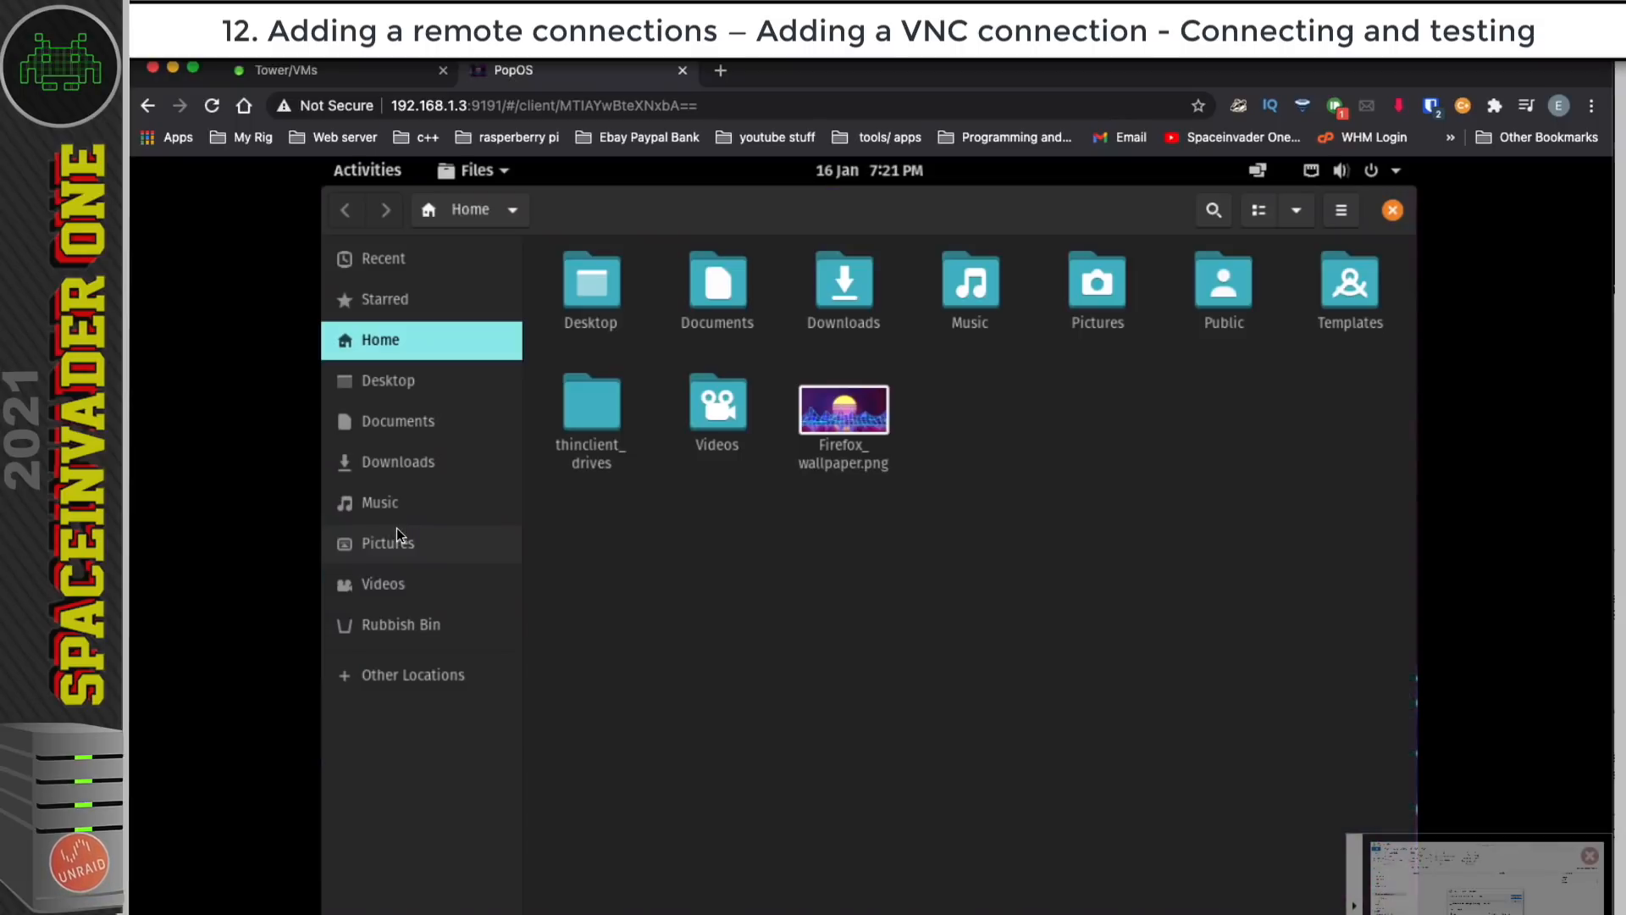
{"action": "left_click", "coordinate": [1393, 212]}
{"action": "left_click", "coordinate": [147, 106]}
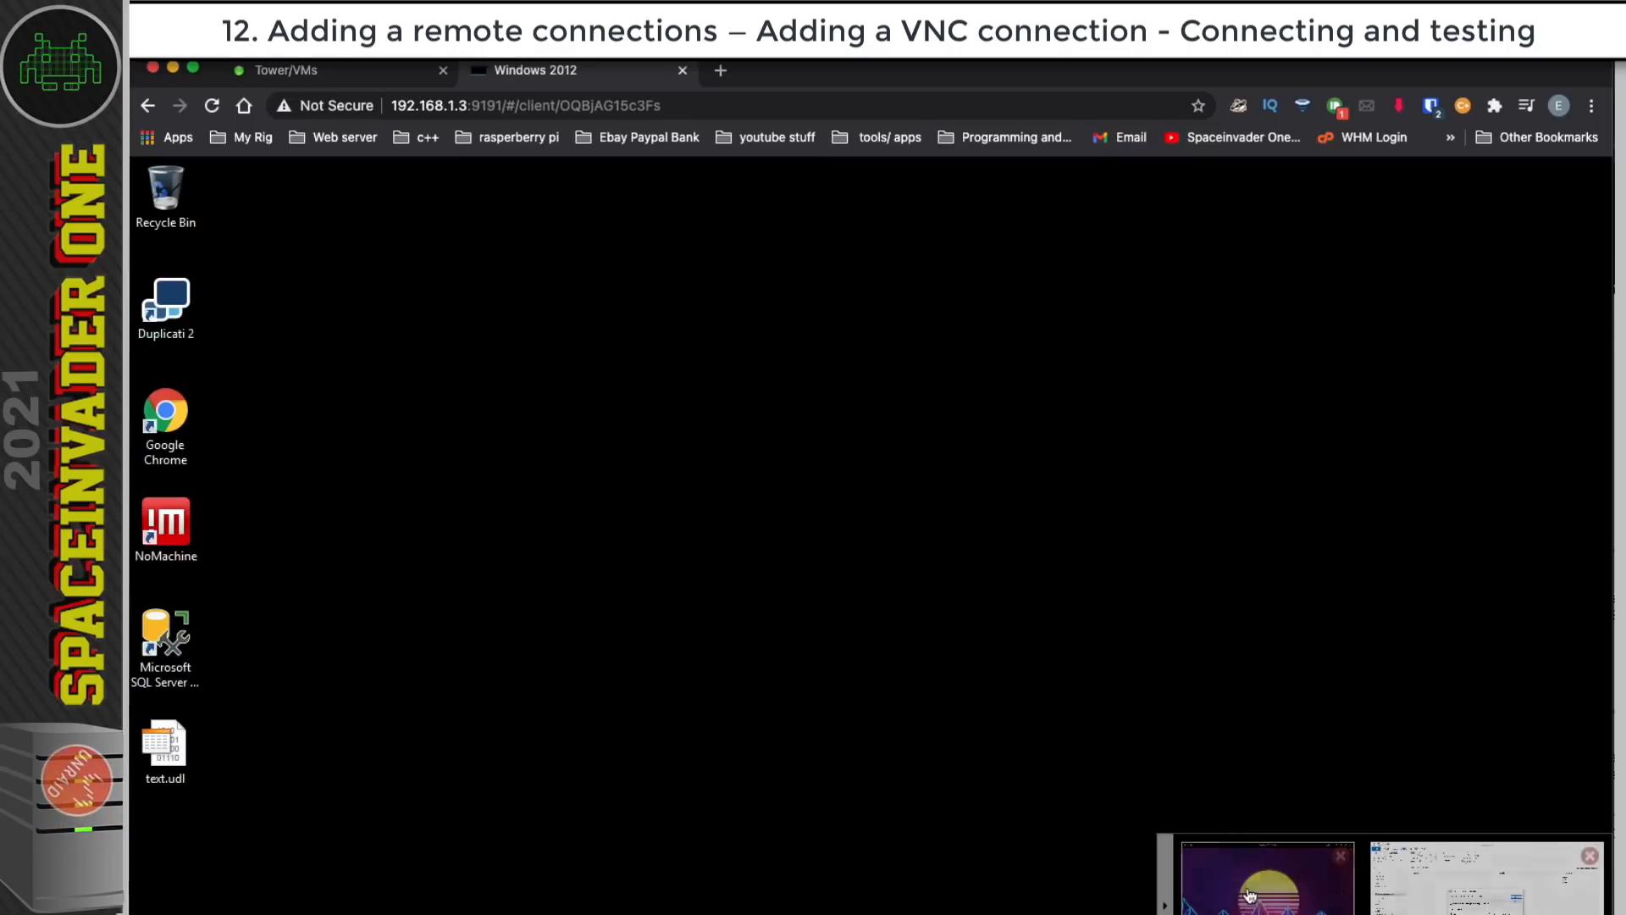
Step: Switch between the Sales and PopOS sessions, close both background thumbnails, and go back
{"action": "left_click", "coordinate": [1202, 876]}
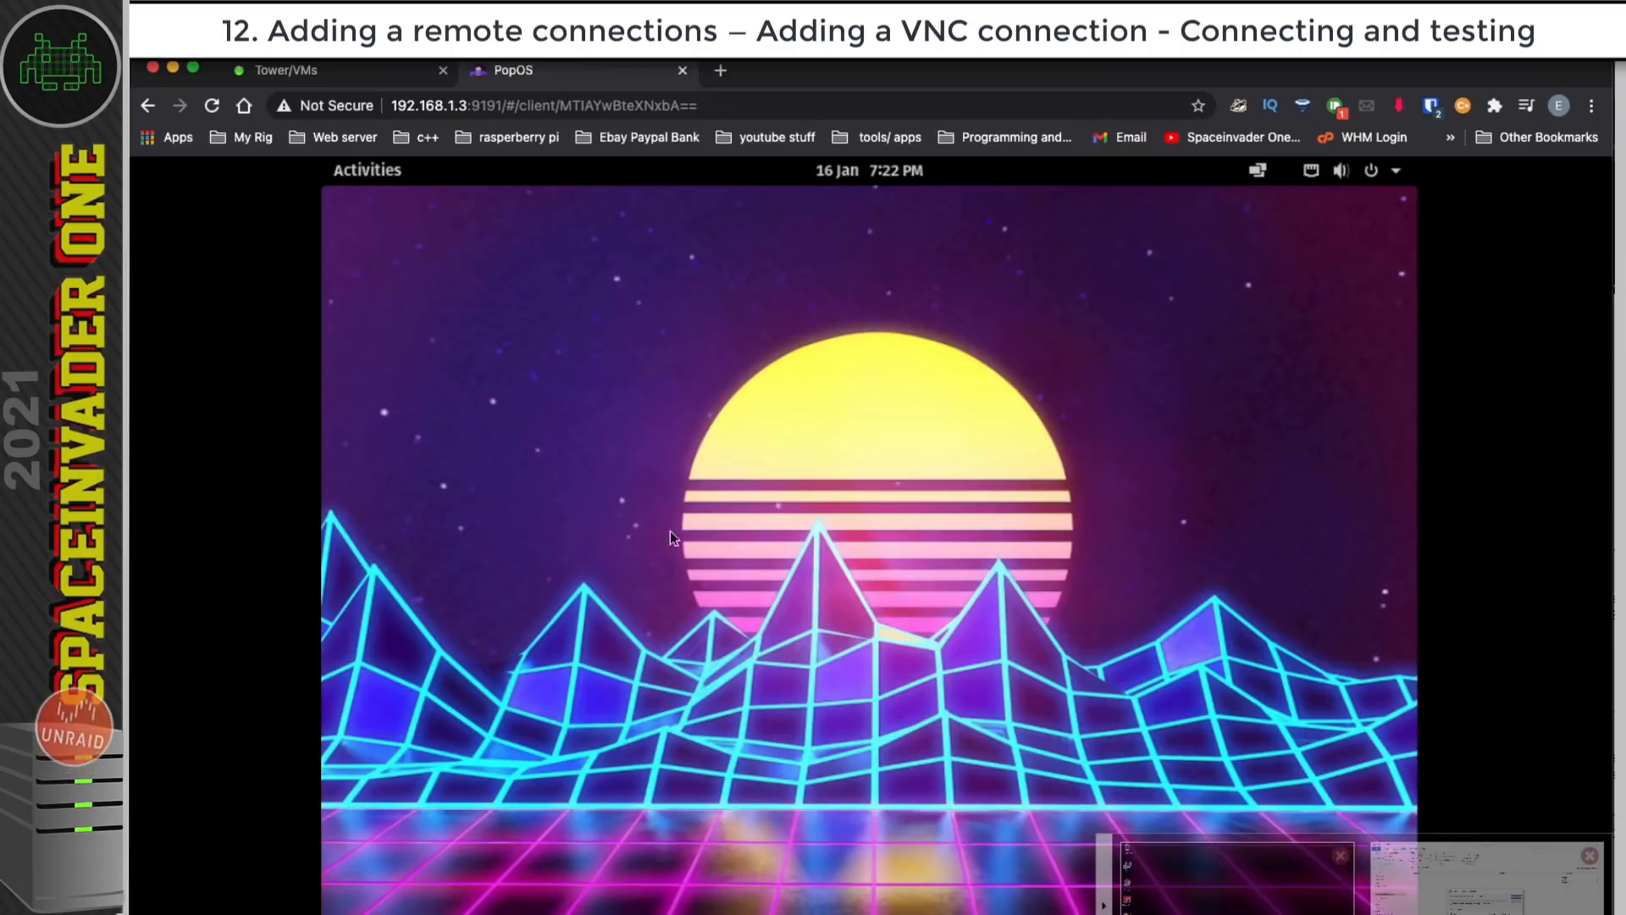
{"action": "left_click", "coordinate": [1403, 900]}
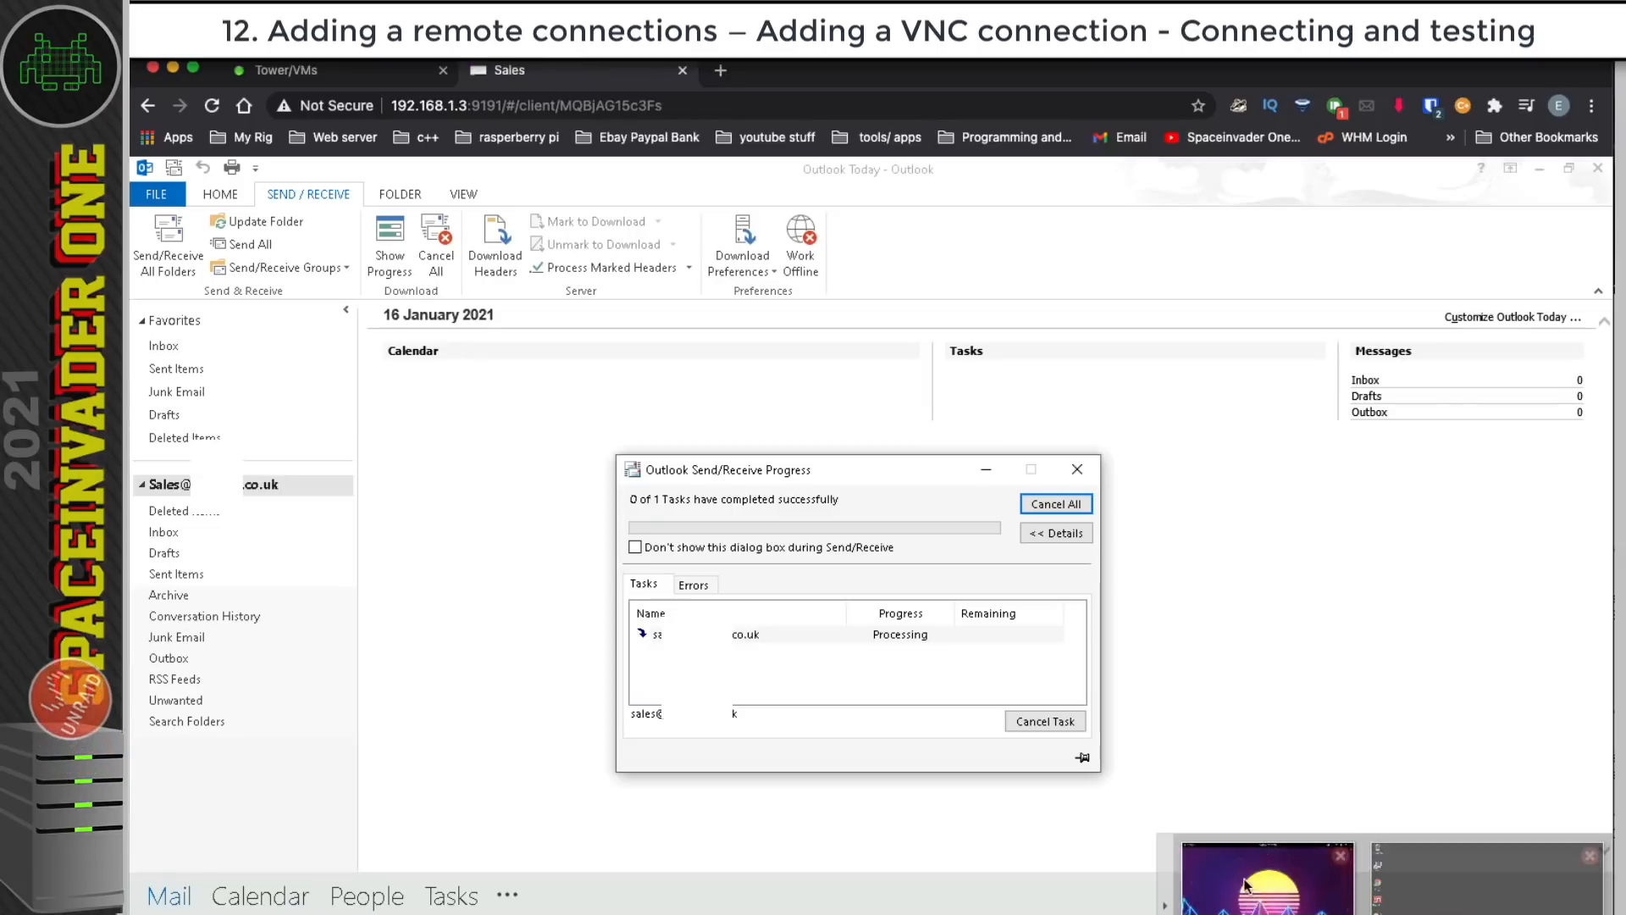
{"action": "left_click", "coordinate": [1284, 905]}
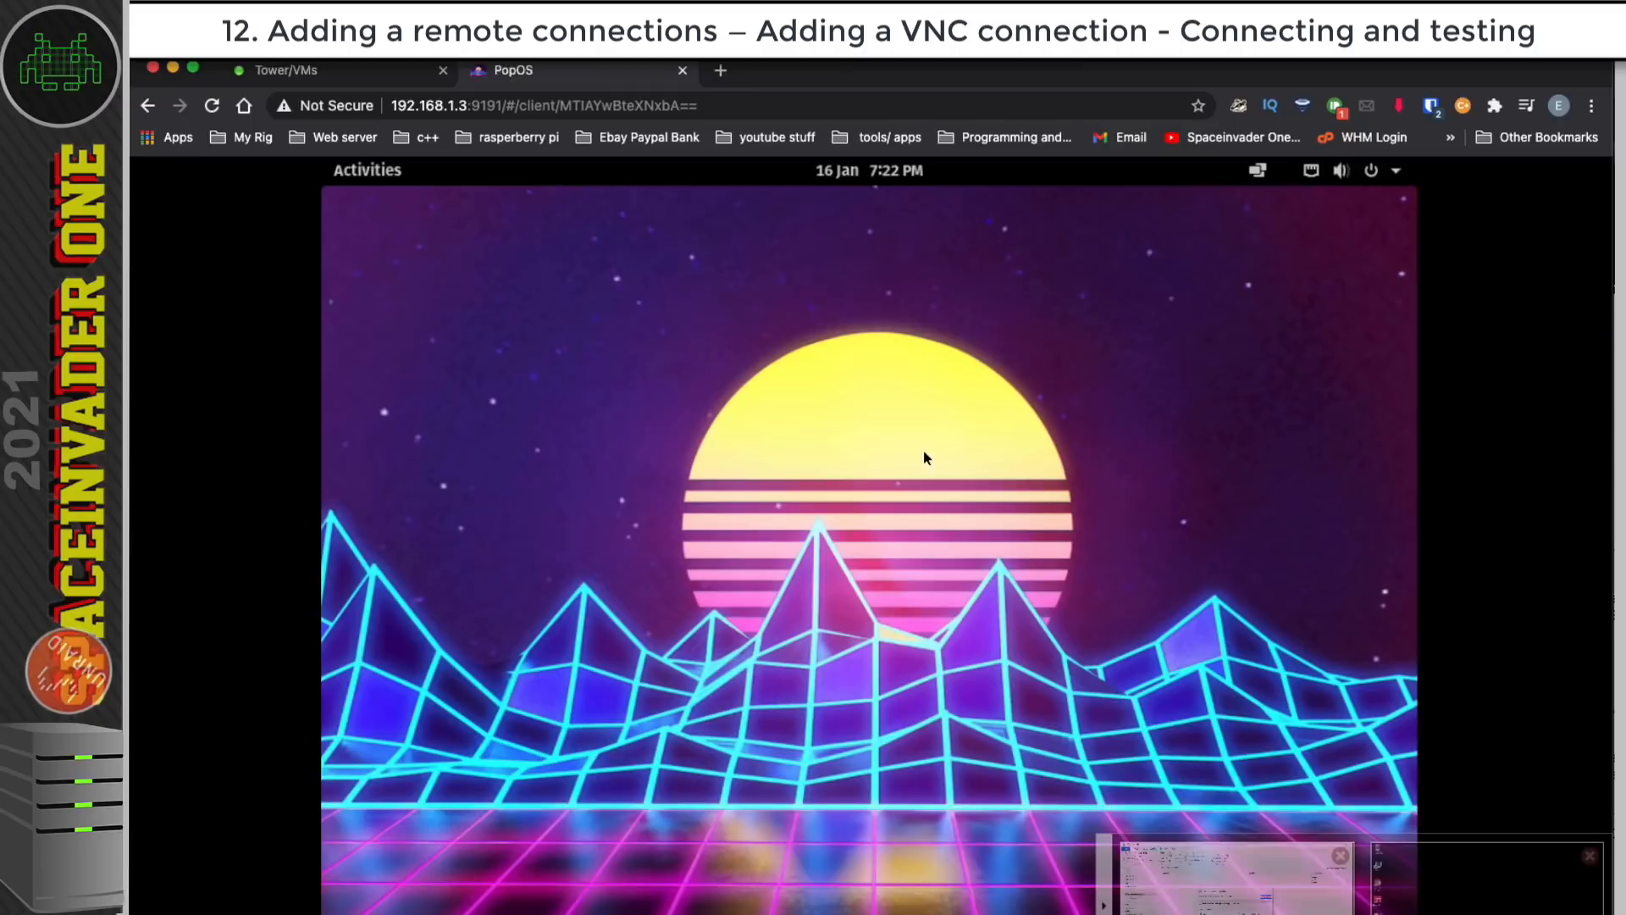
{"action": "left_click", "coordinate": [1589, 856]}
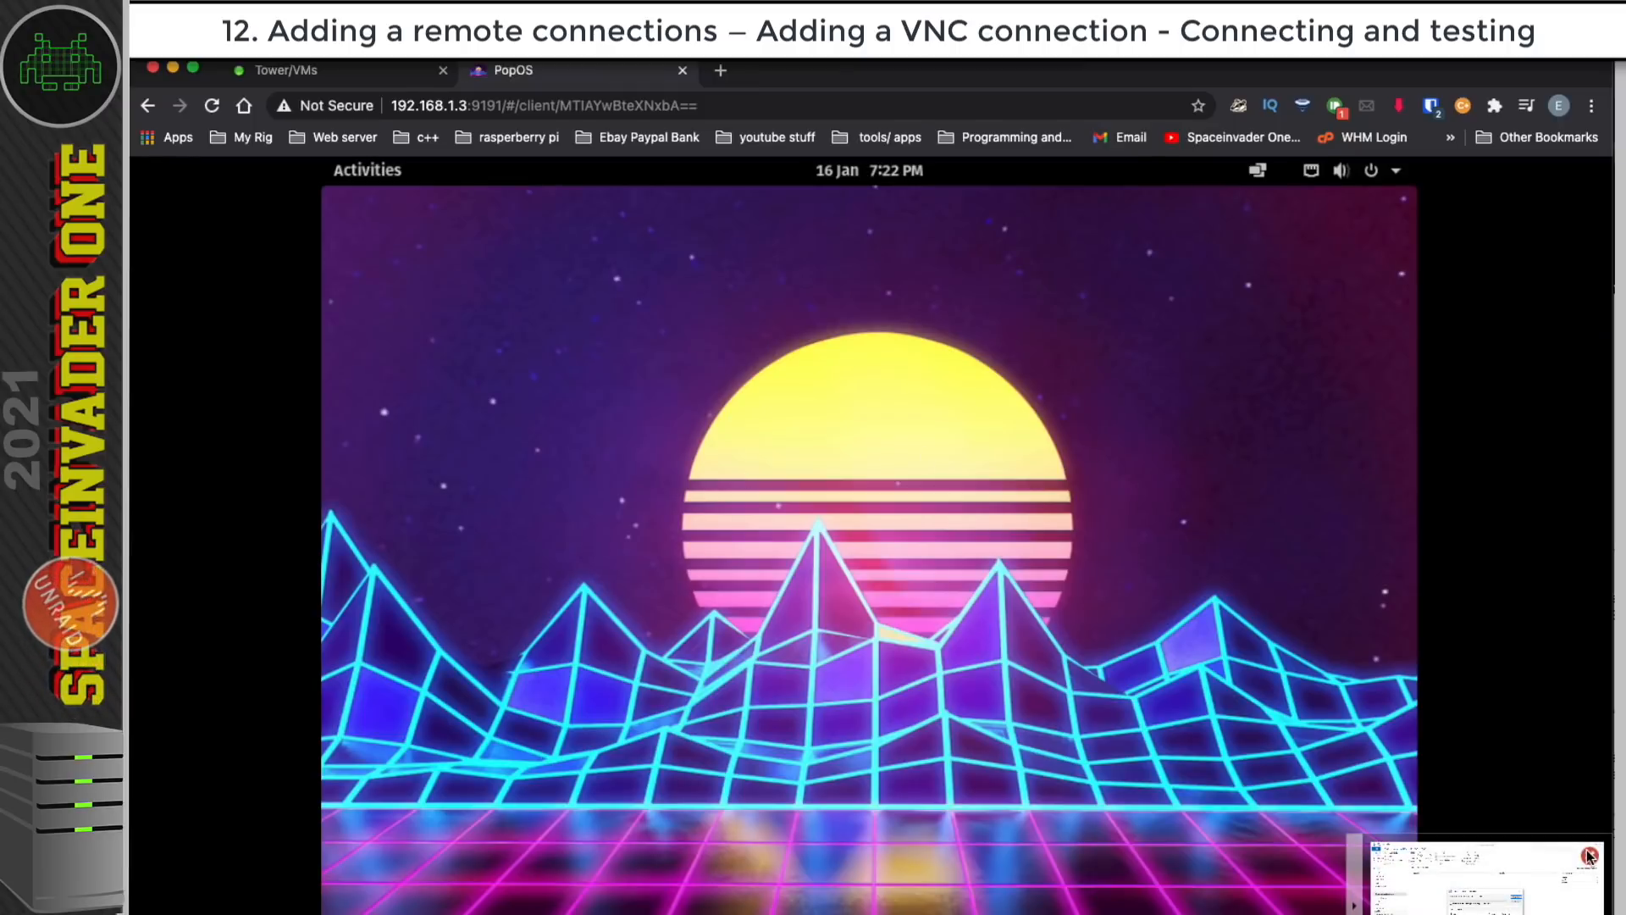
{"action": "left_click", "coordinate": [1589, 856]}
{"action": "left_click", "coordinate": [148, 106]}
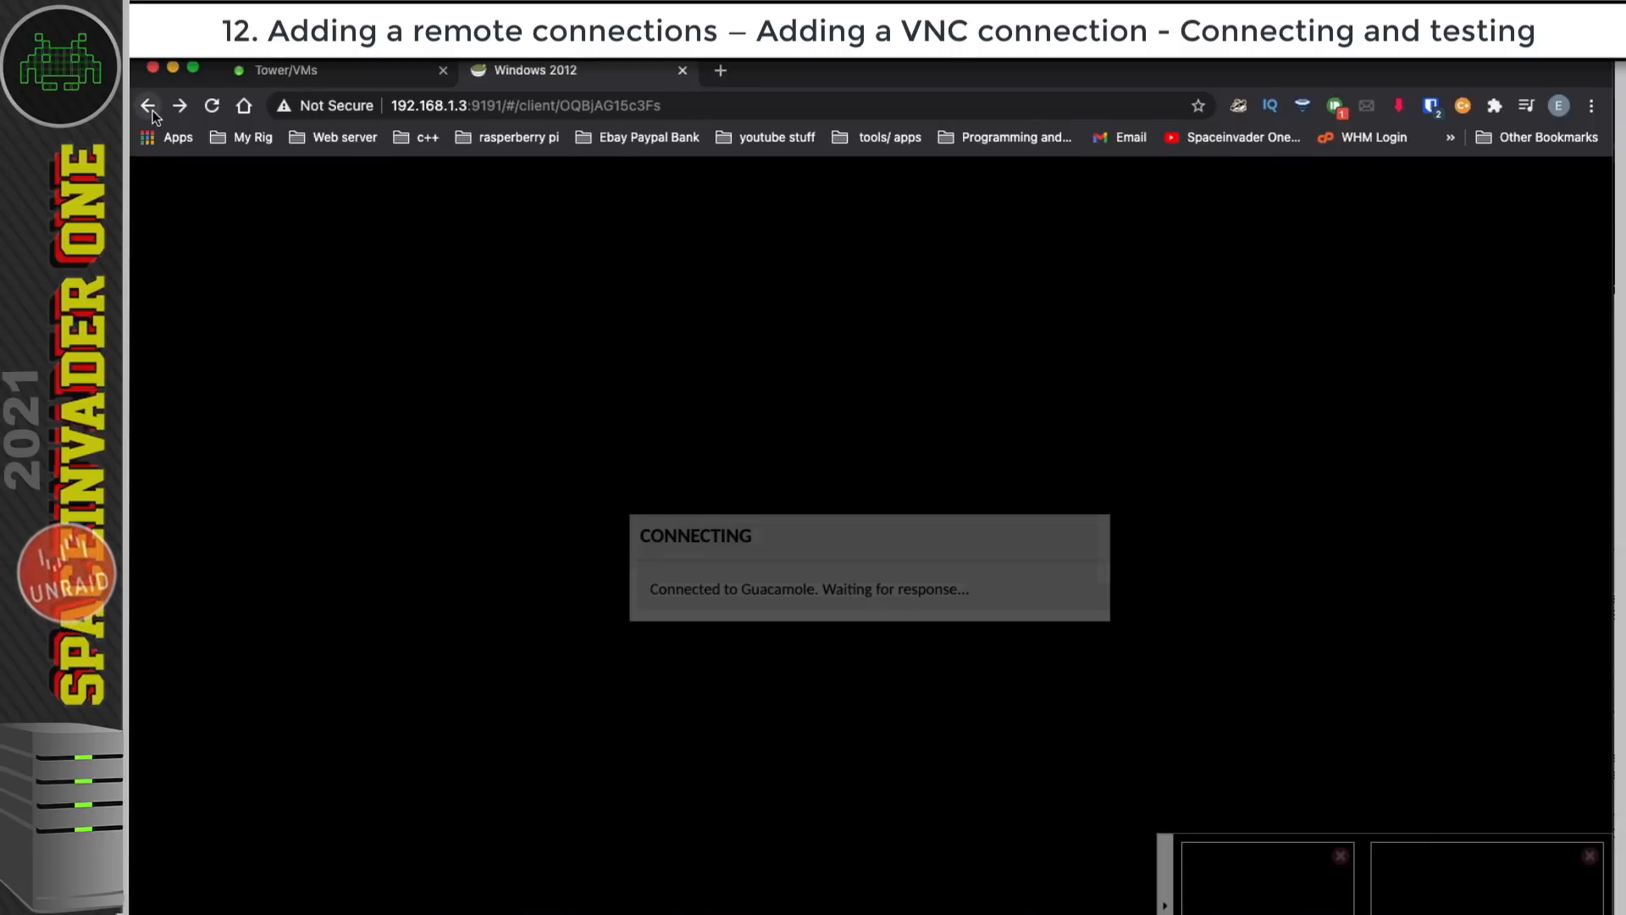
{"action": "left_click", "coordinate": [148, 105]}
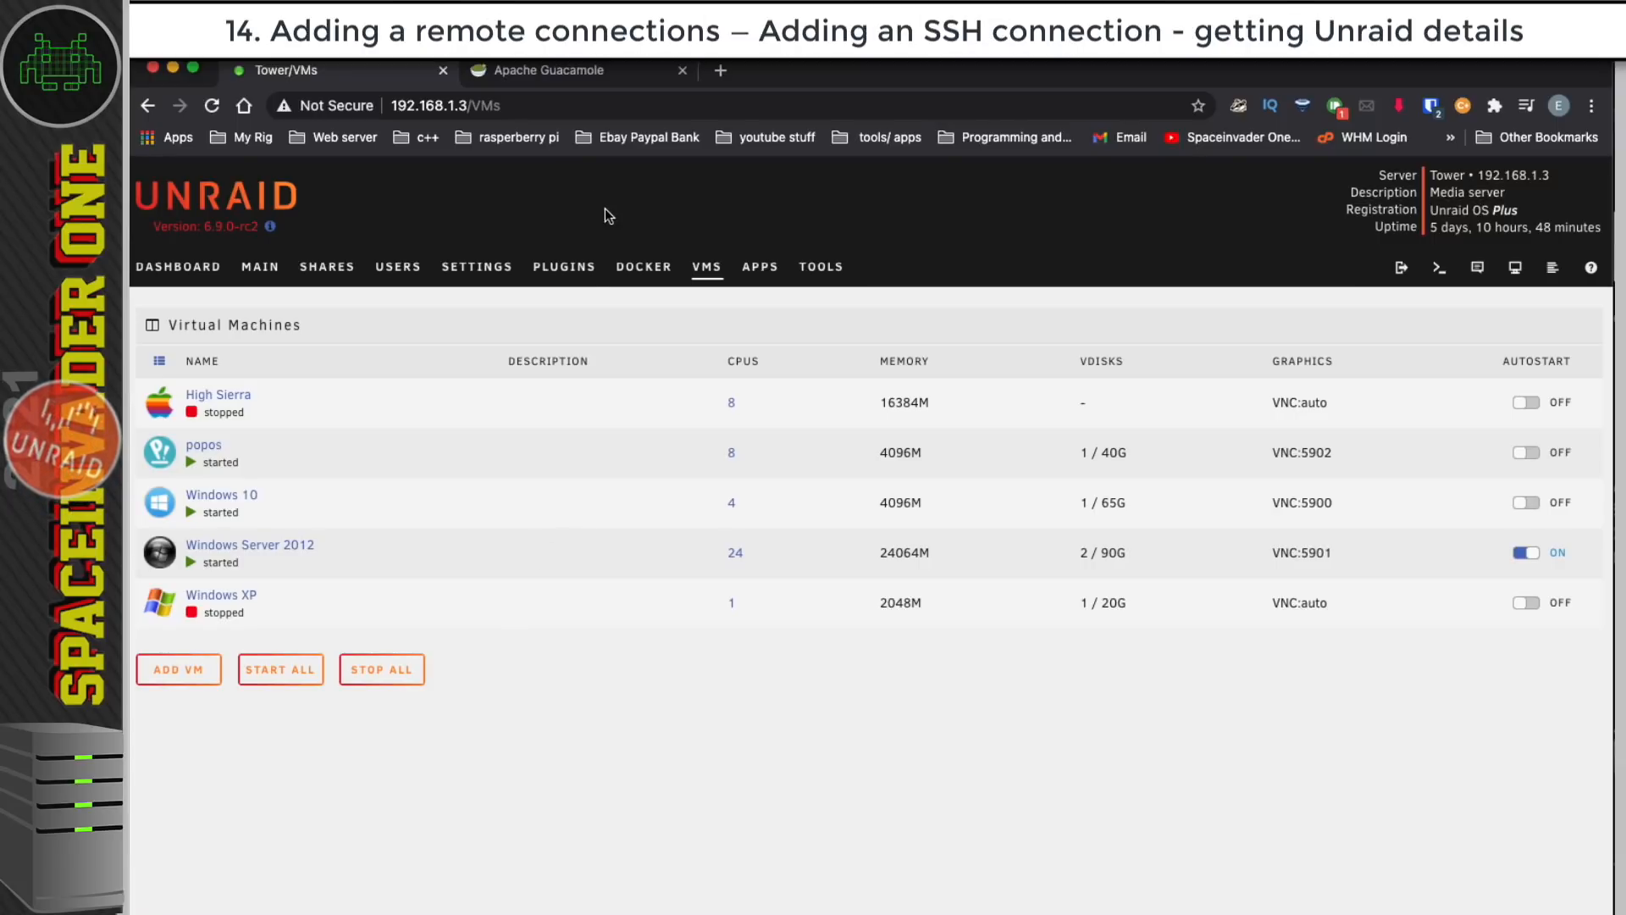
Step: Check the Unraid root web terminal, then open Guacamole Settings' Connections list
{"action": "left_click", "coordinate": [1437, 272]}
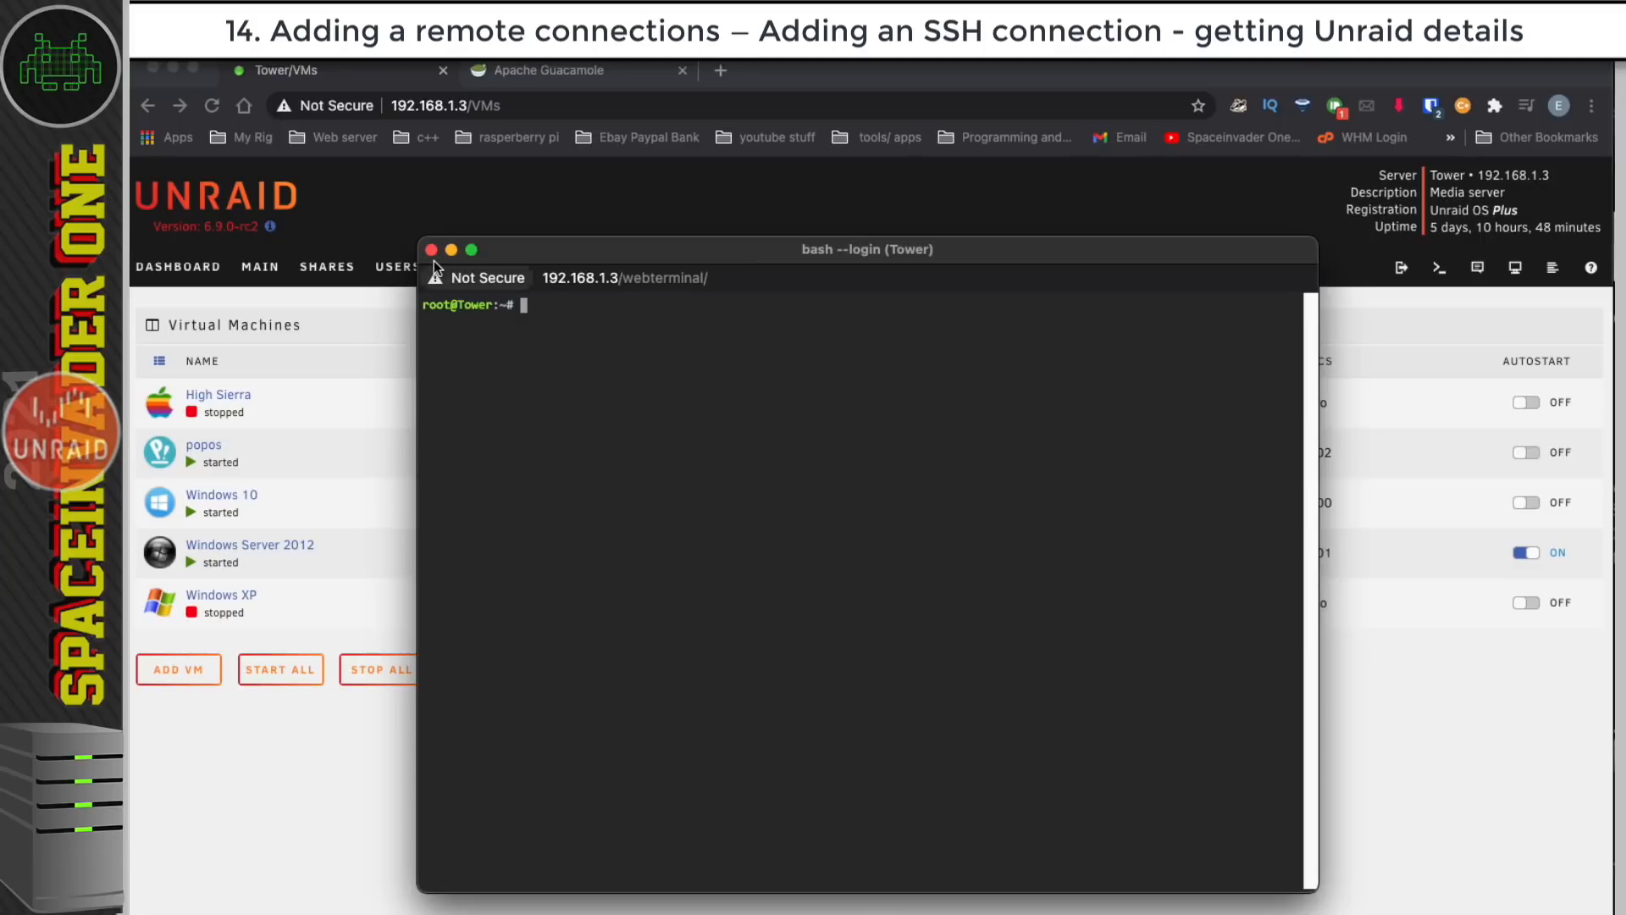
{"action": "left_click", "coordinate": [431, 249]}
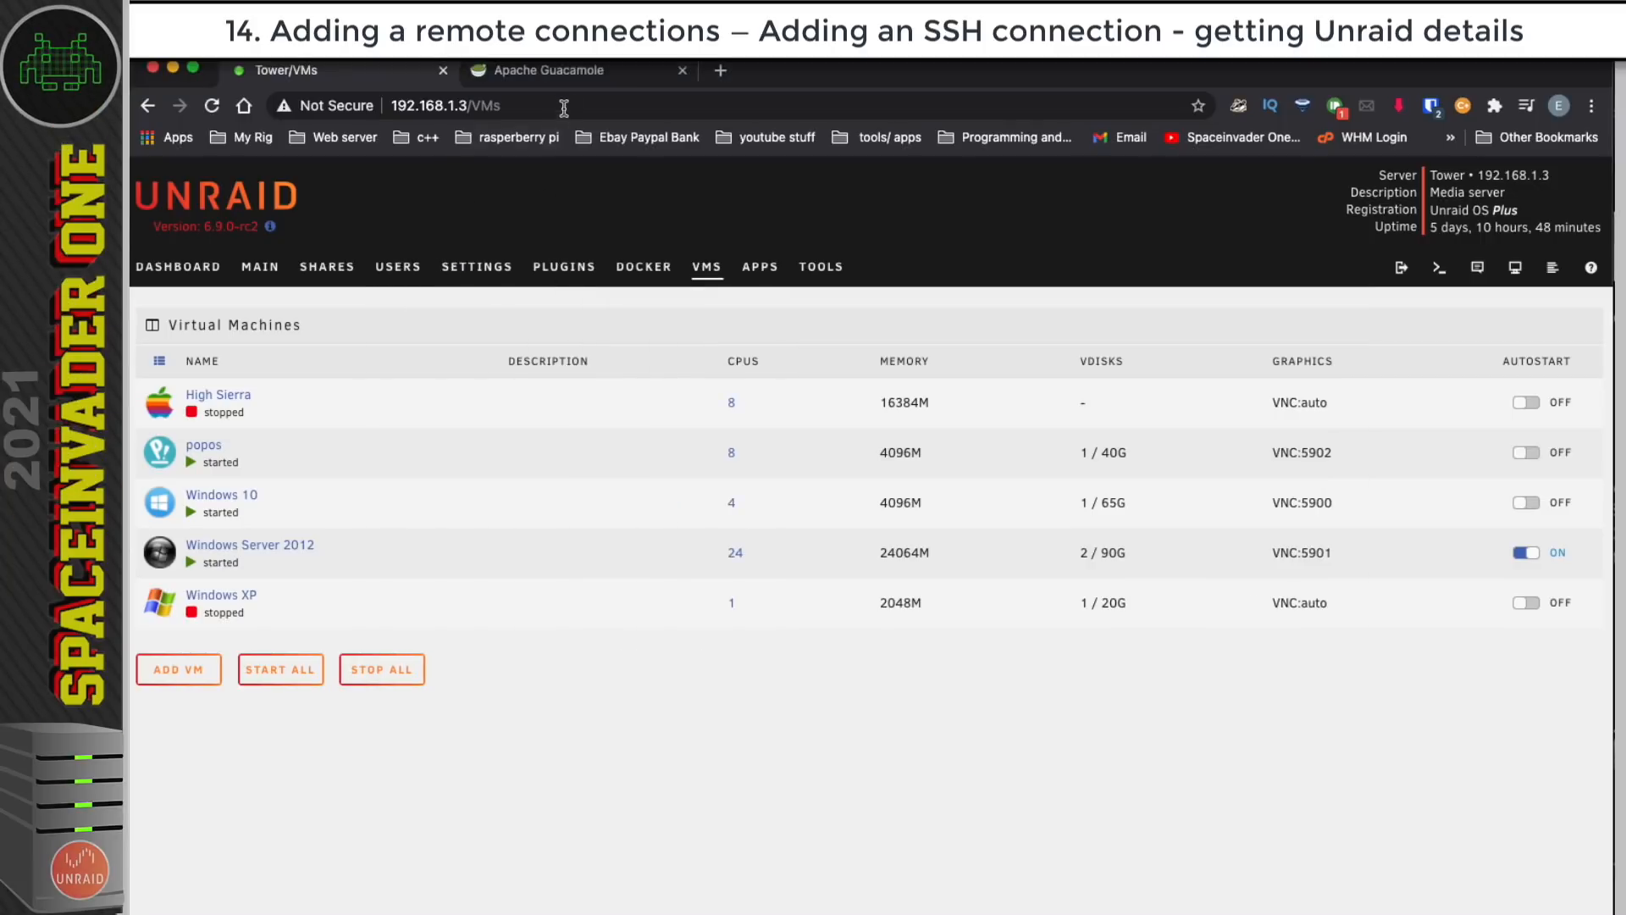
{"action": "left_click", "coordinate": [566, 74]}
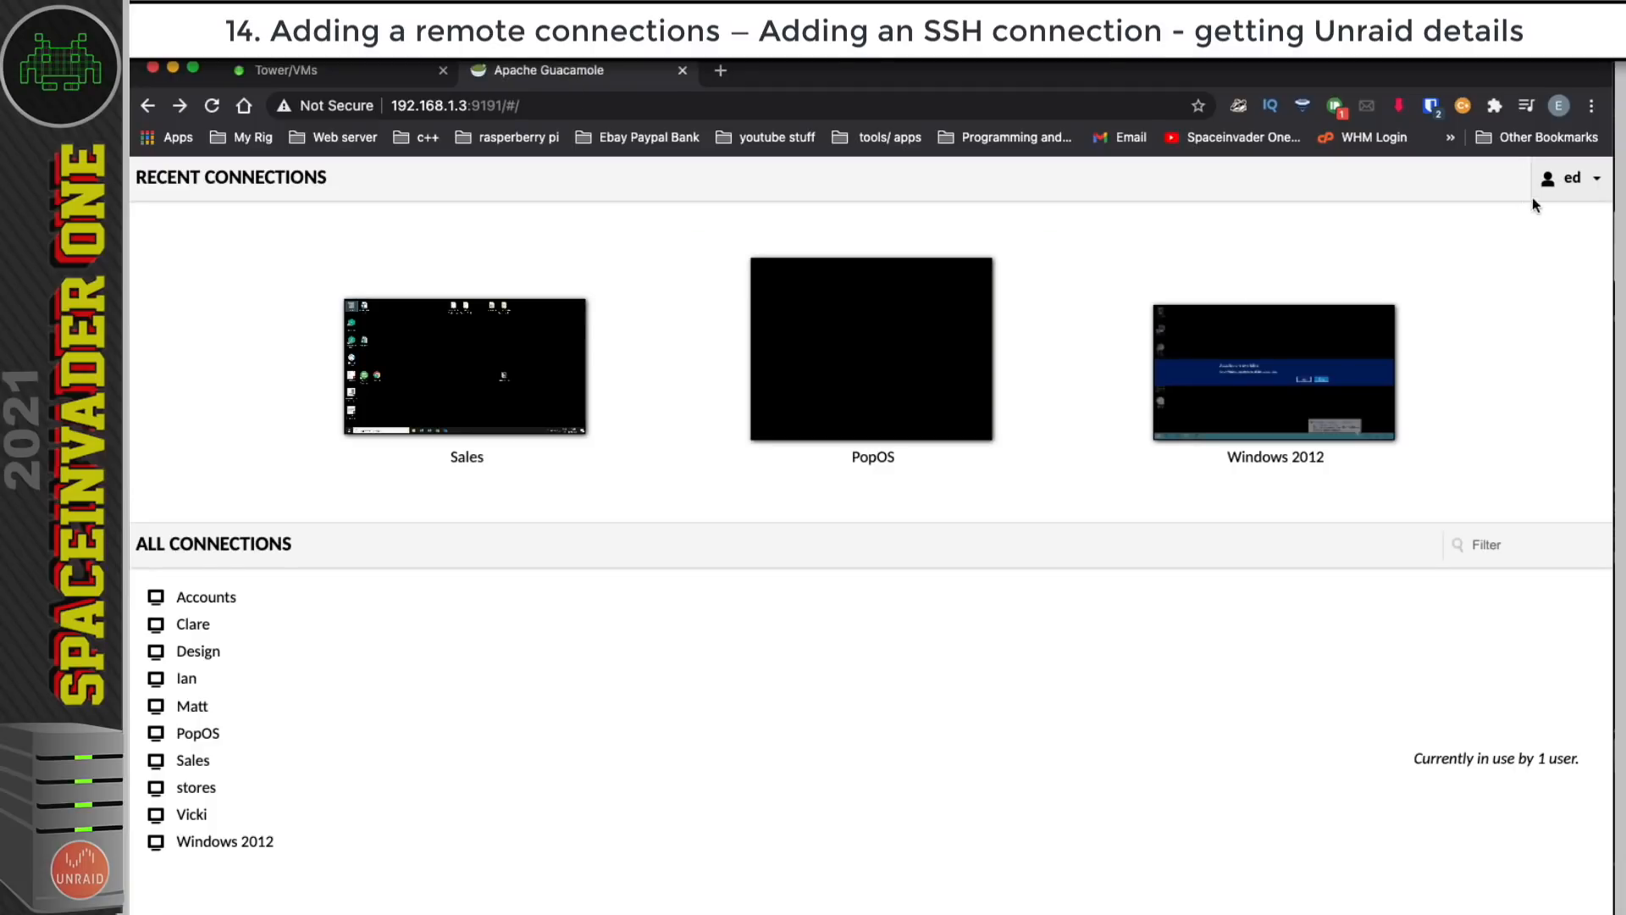
{"action": "left_click", "coordinate": [1558, 184]}
{"action": "left_click", "coordinate": [1563, 265]}
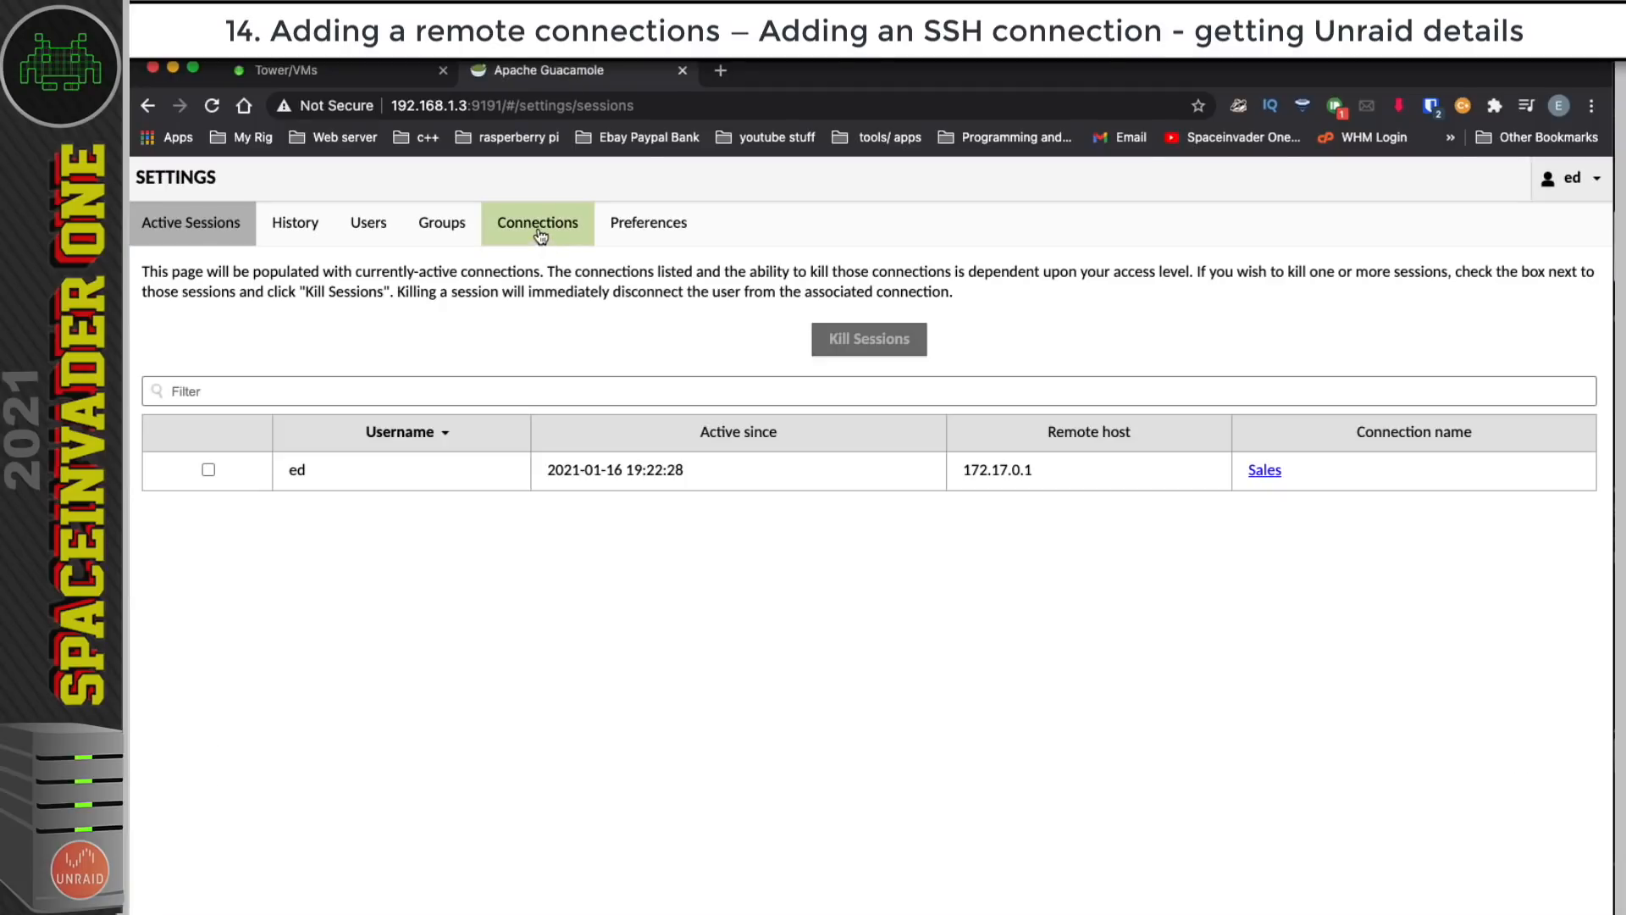
{"action": "left_click", "coordinate": [538, 229]}
Step: Create an SSH connection named Unraid to 192.168.1.3 port 22 as root with a password
{"action": "left_click", "coordinate": [204, 332]}
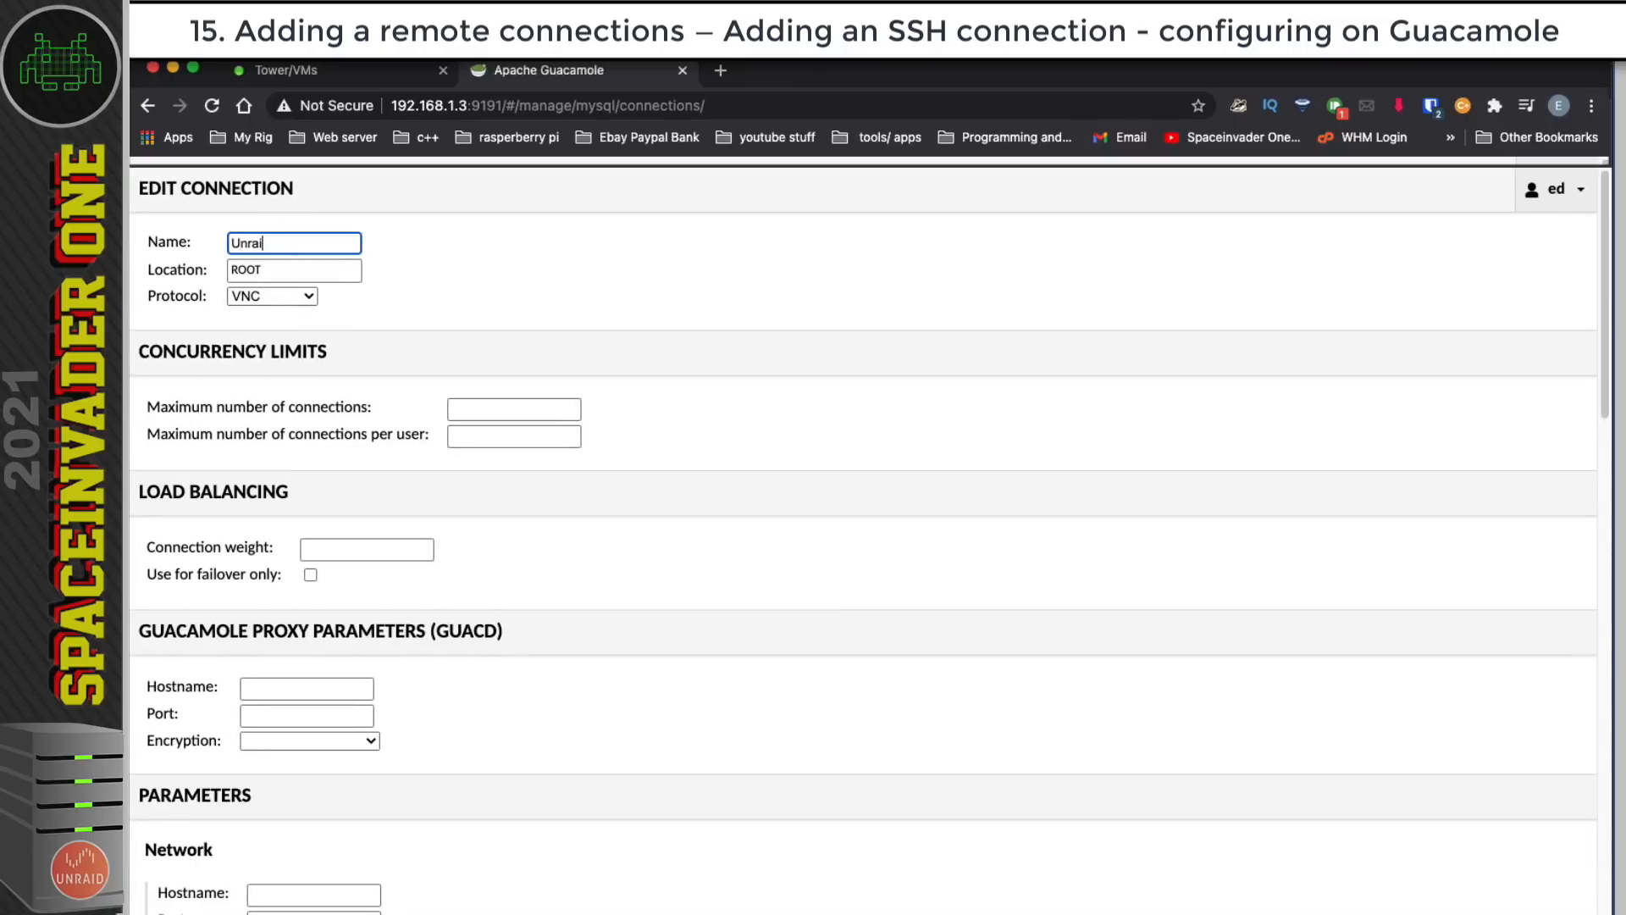
{"action": "left_click", "coordinate": [264, 297]}
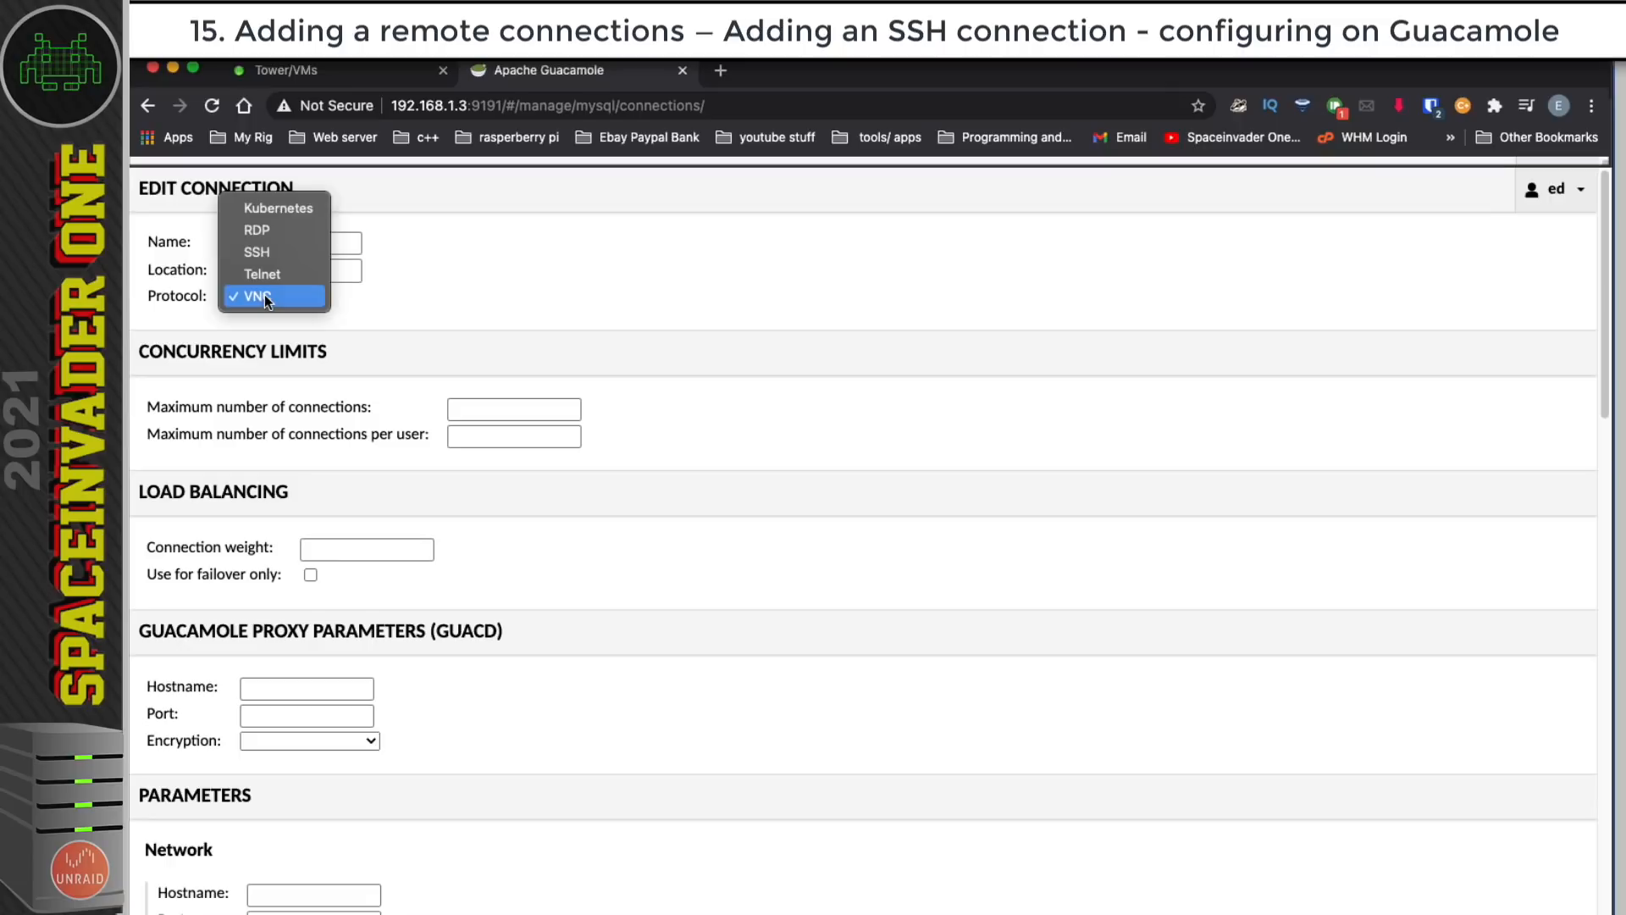
{"action": "left_click", "coordinate": [261, 251]}
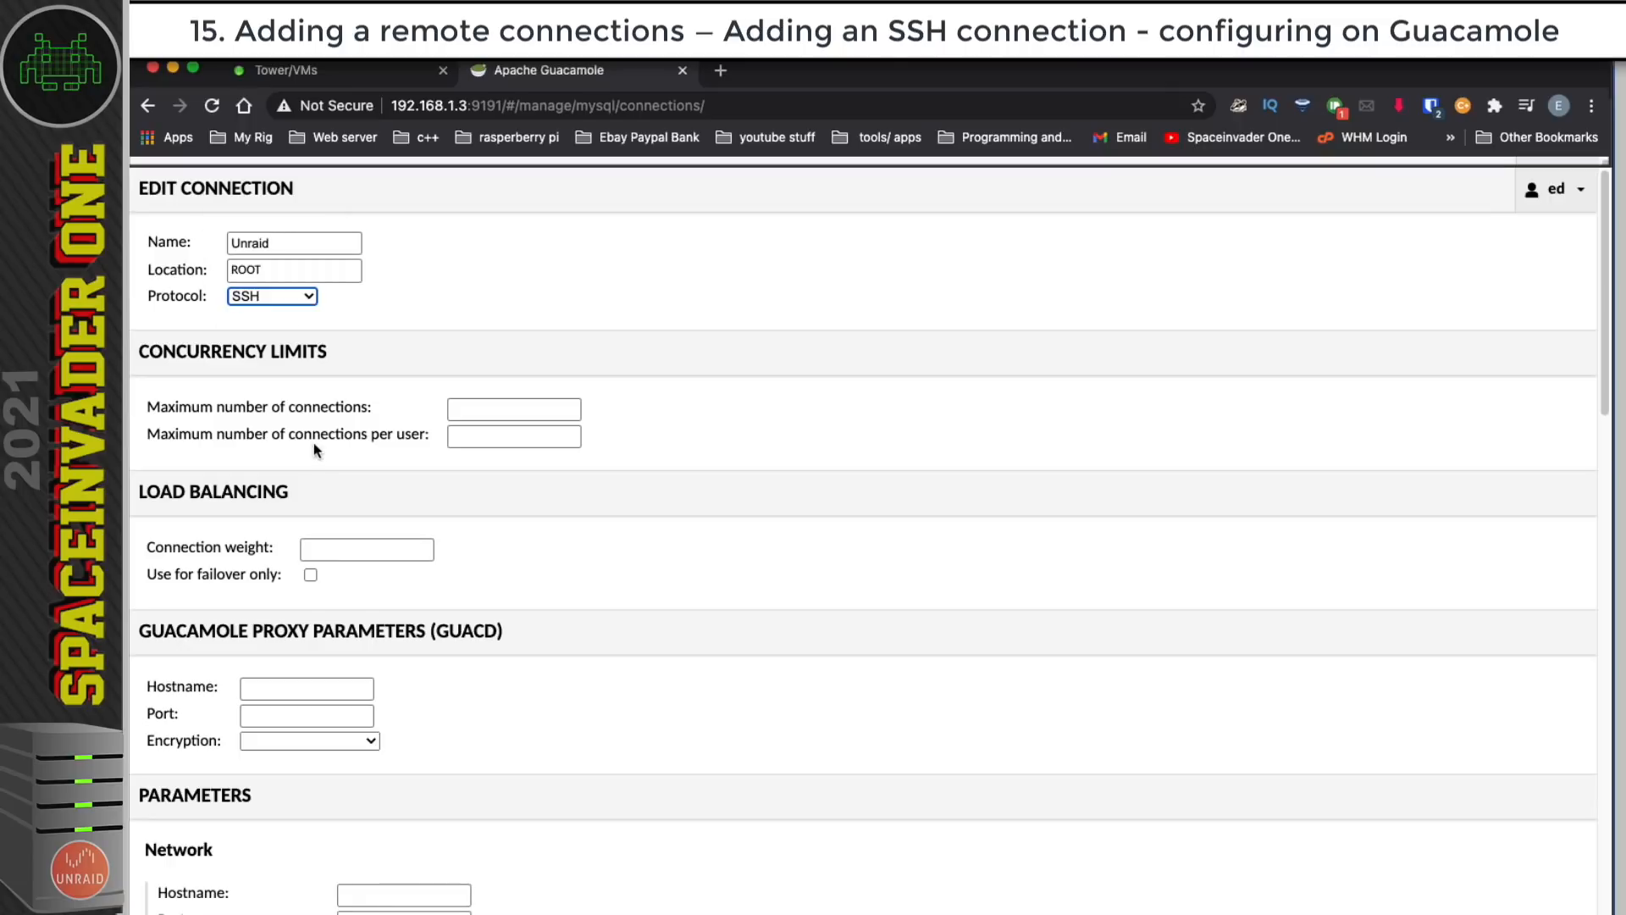
{"action": "scroll", "coordinate": [310, 453], "scroll_direction": "down", "scroll_amount": 2}
{"action": "scroll", "coordinate": [309, 468], "scroll_direction": "down", "scroll_amount": 10}
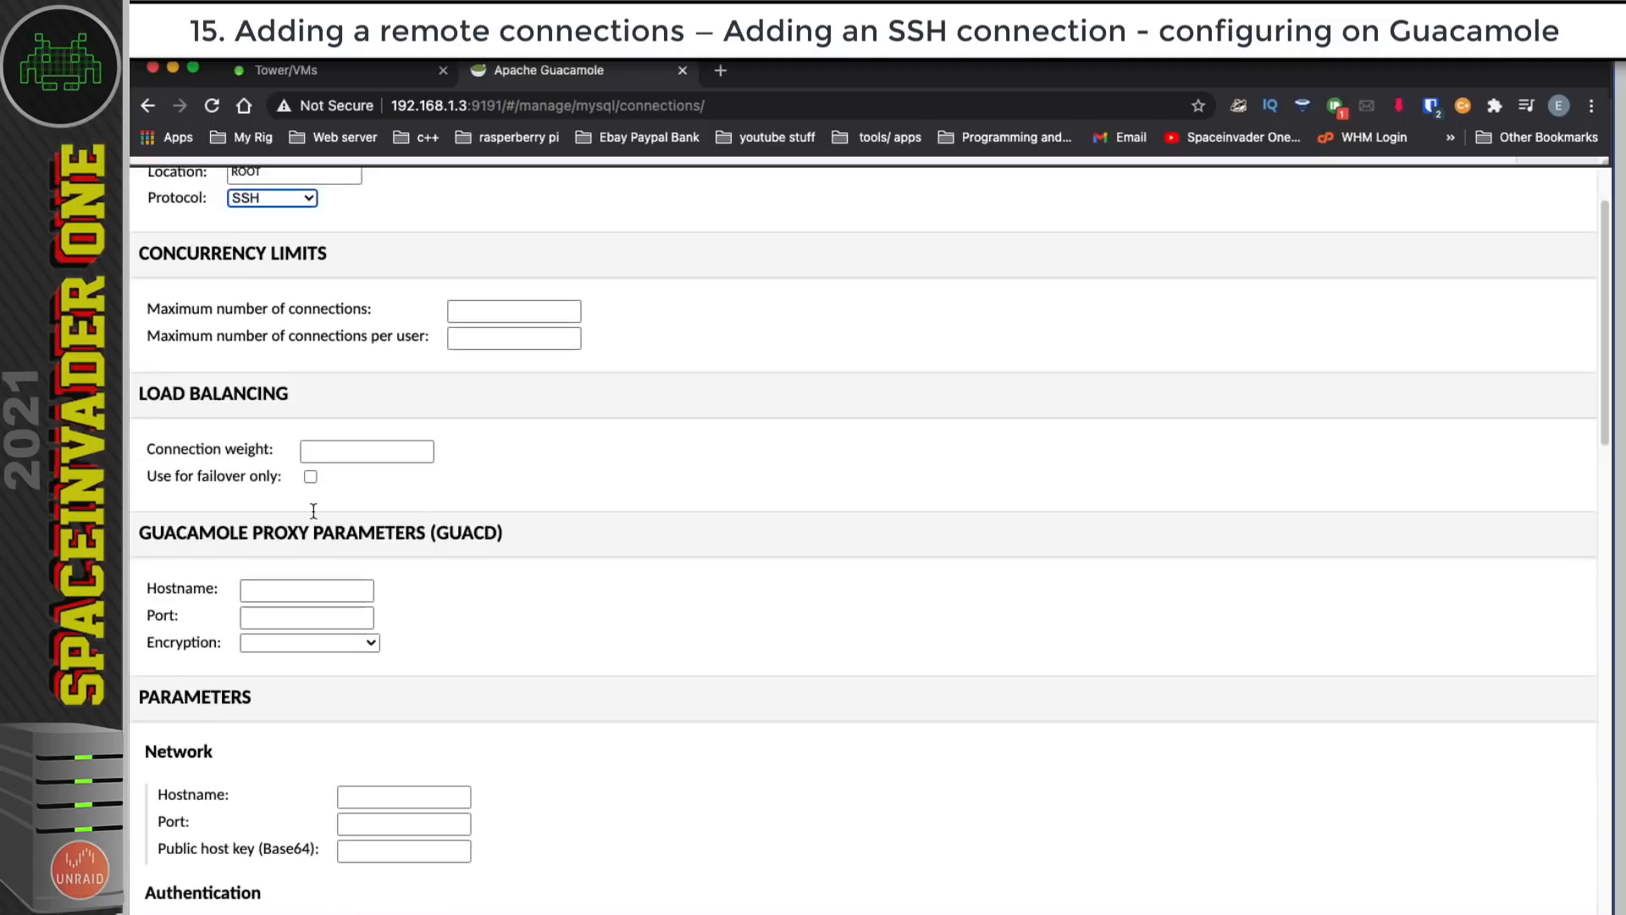
{"action": "left_click", "coordinate": [356, 363]}
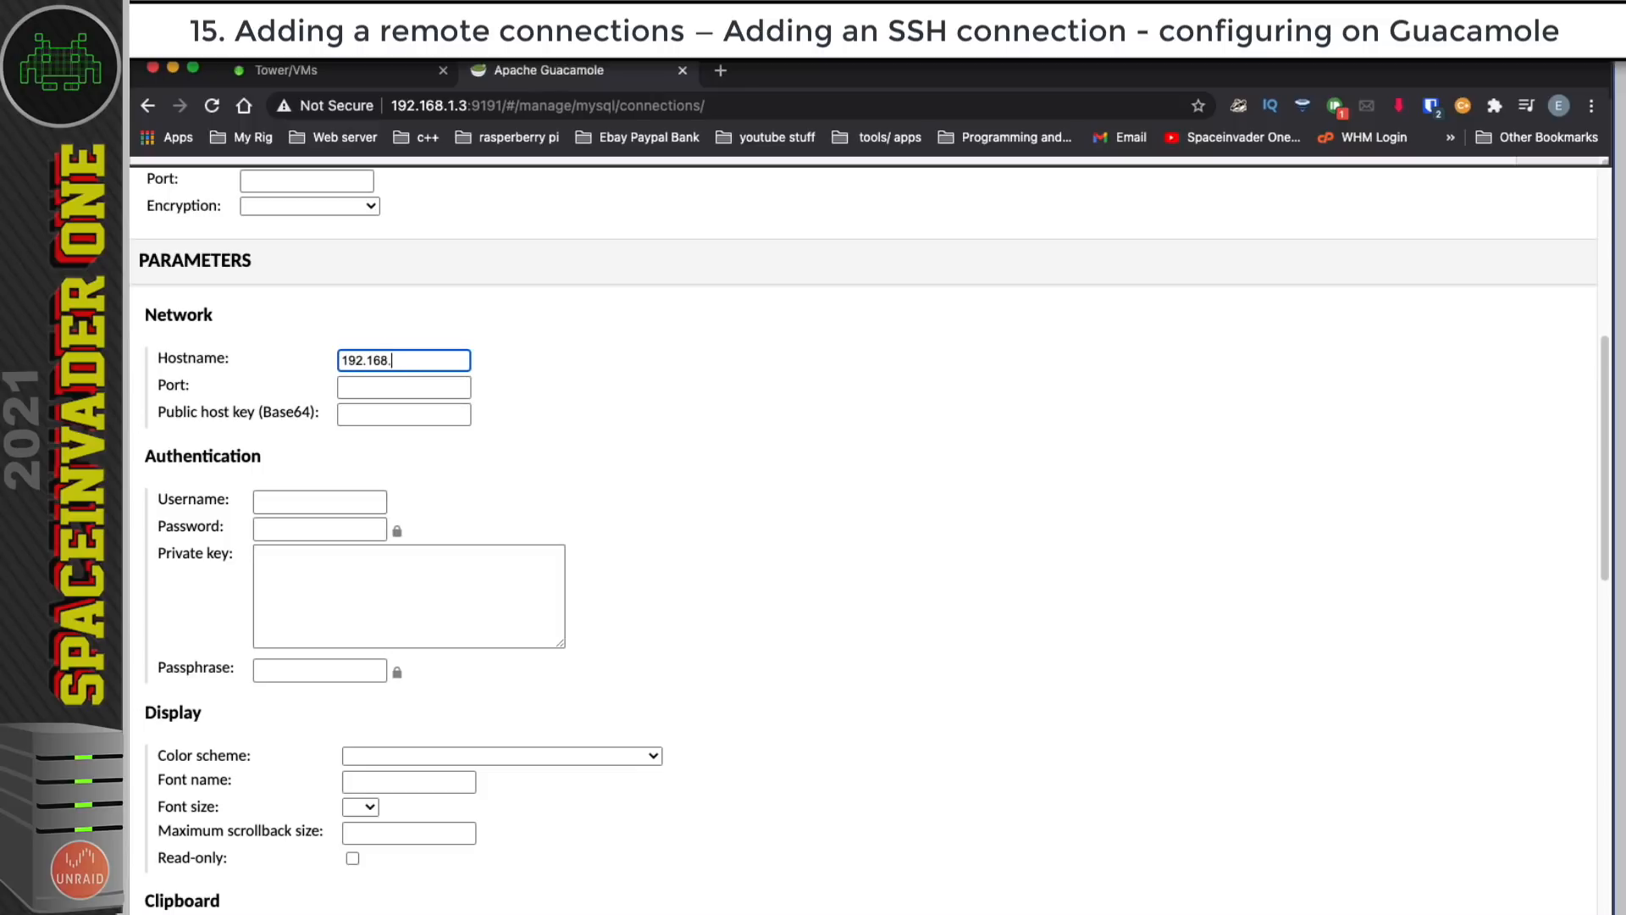
{"action": "left_click", "coordinate": [359, 390]}
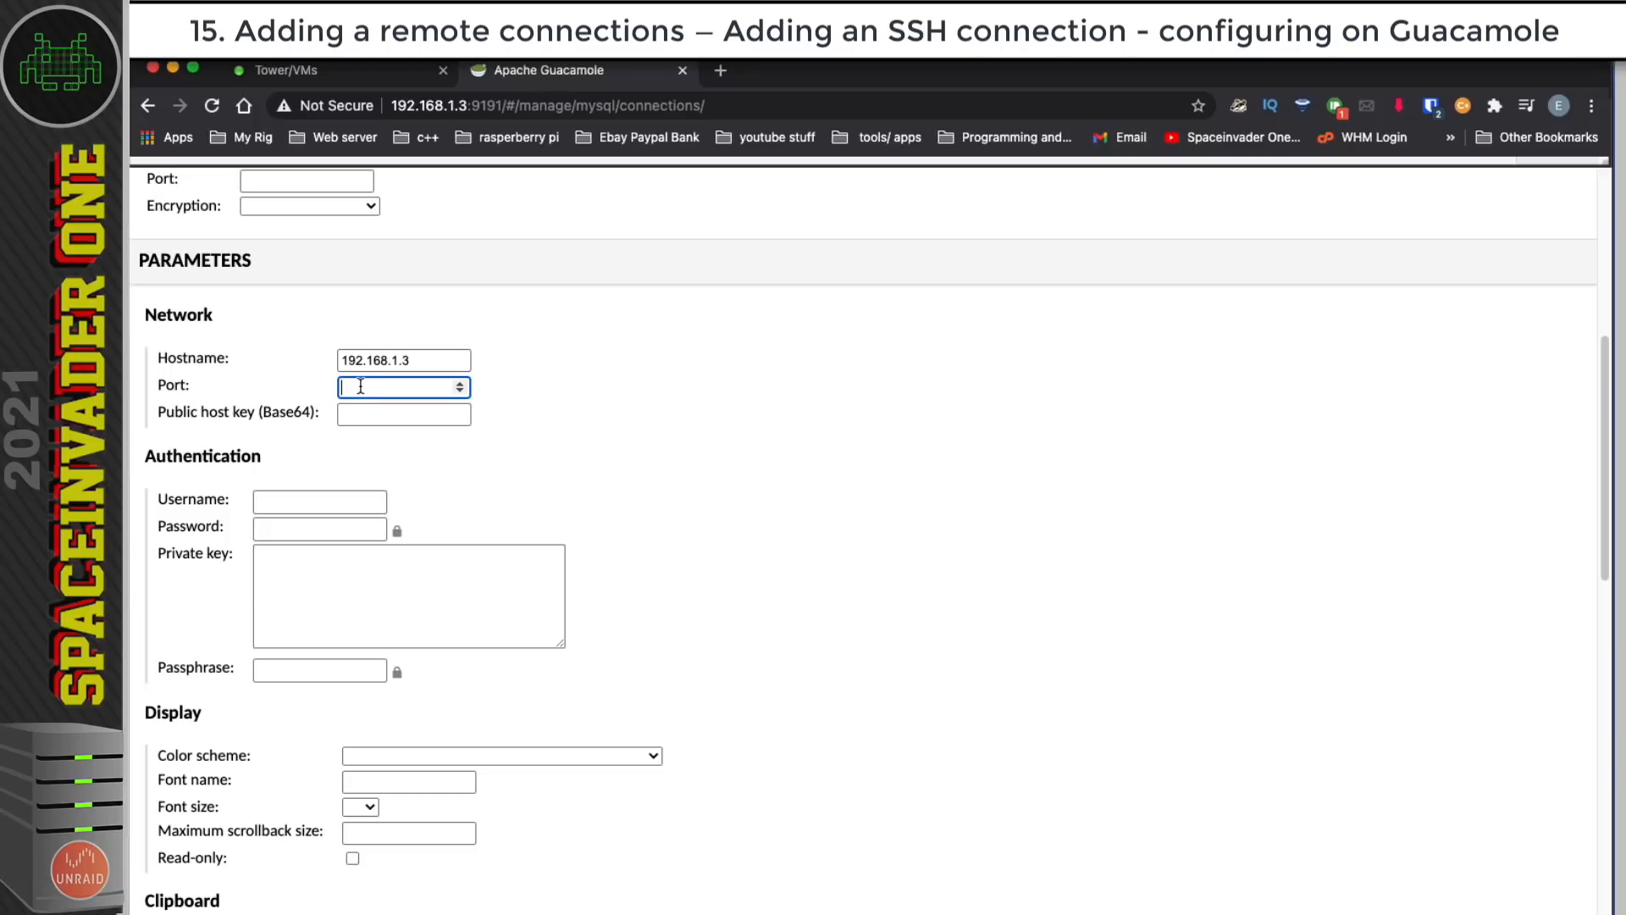
{"action": "left_click", "coordinate": [277, 502]}
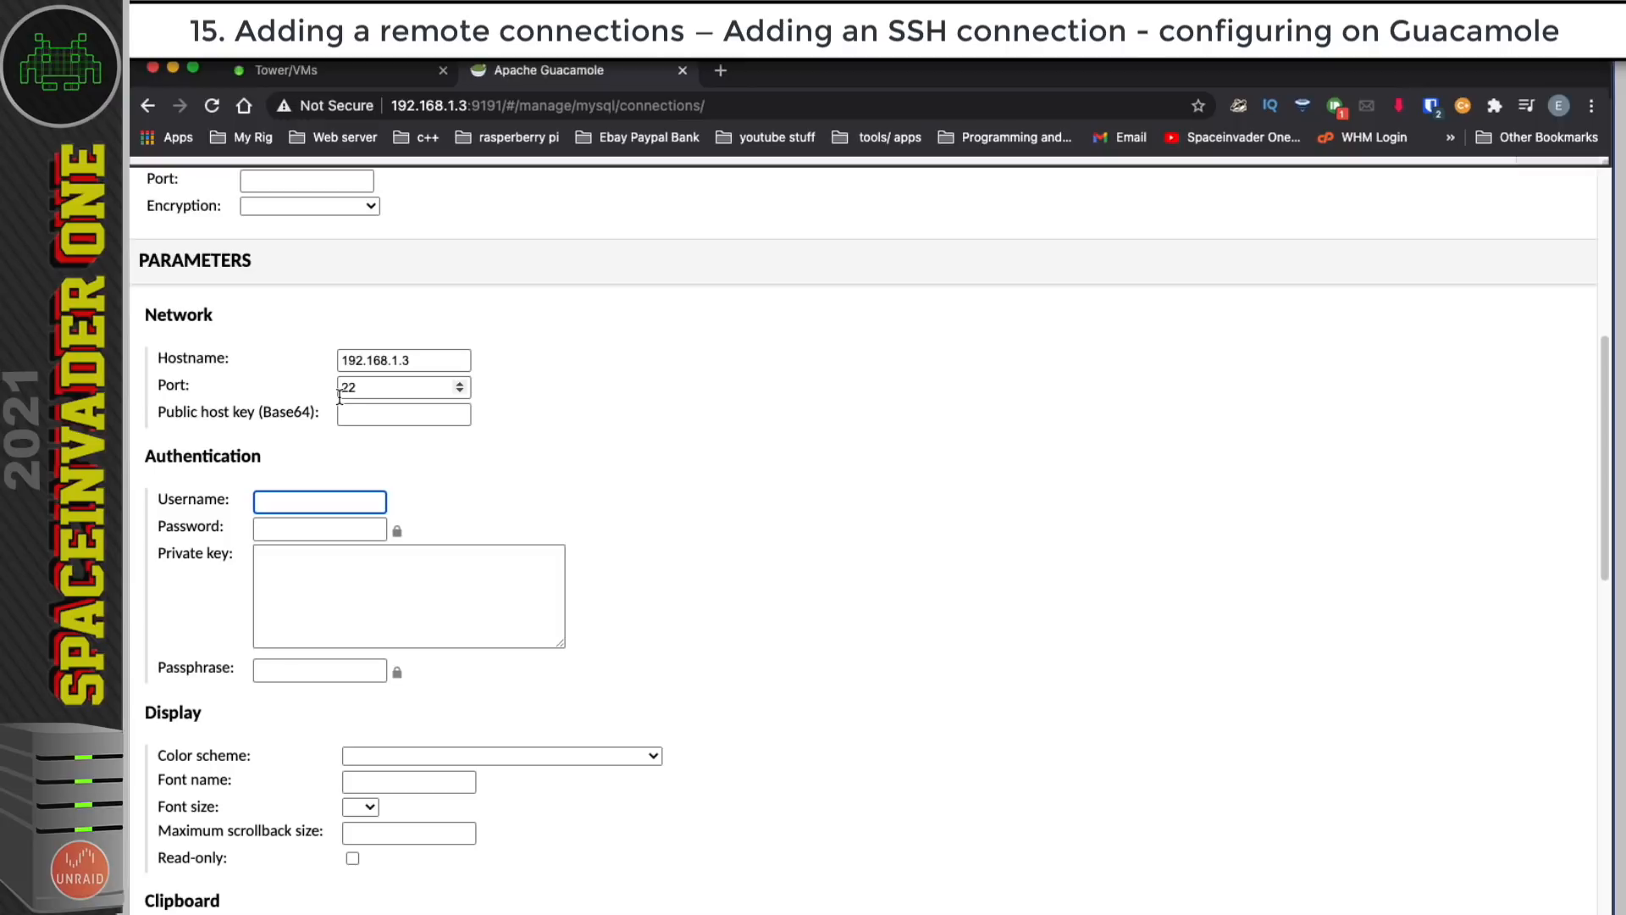
{"action": "key", "text": "Tab"}
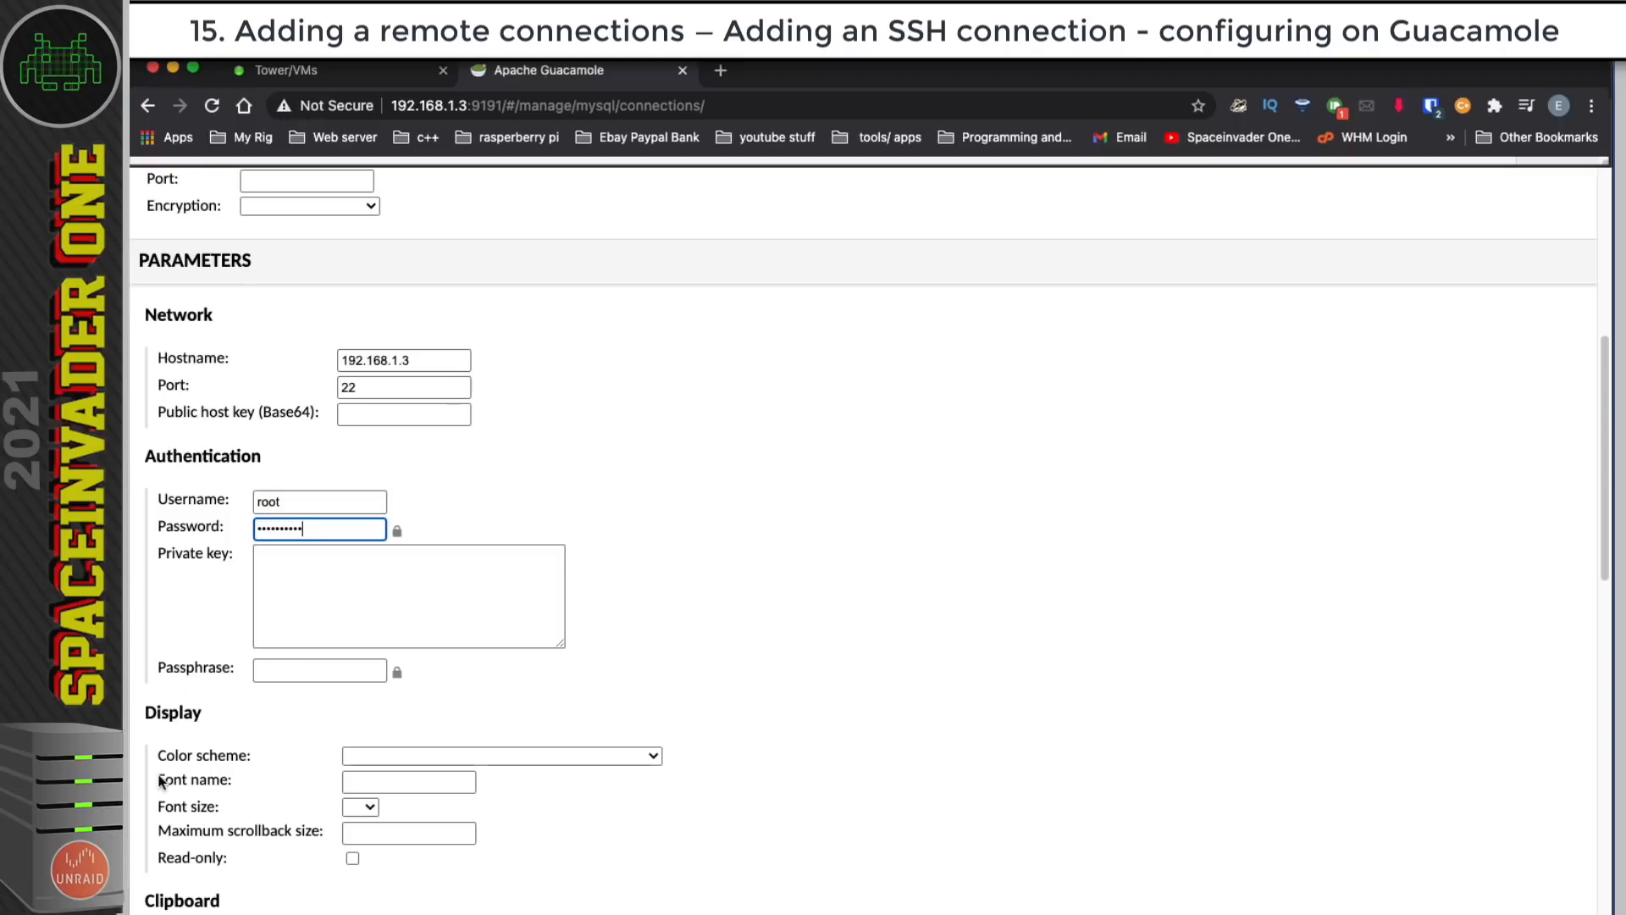
Step: Set the Unraid terminal colour scheme to Green on black and font size 18
{"action": "left_click", "coordinate": [622, 756]}
{"action": "left_click", "coordinate": [598, 825]}
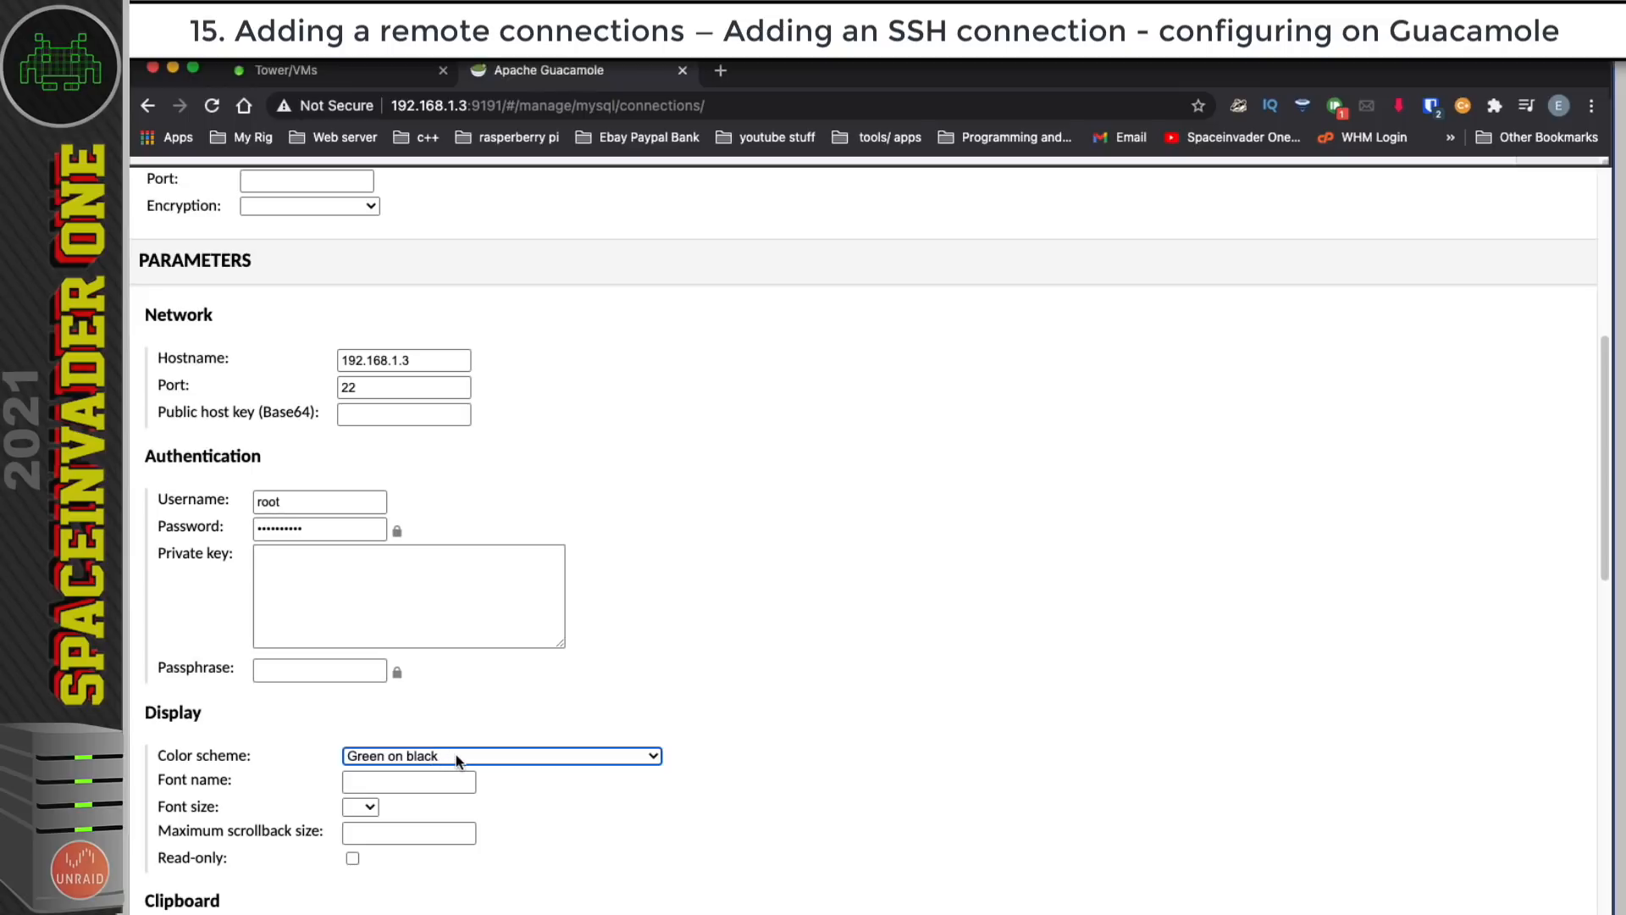
{"action": "left_click", "coordinate": [365, 807]}
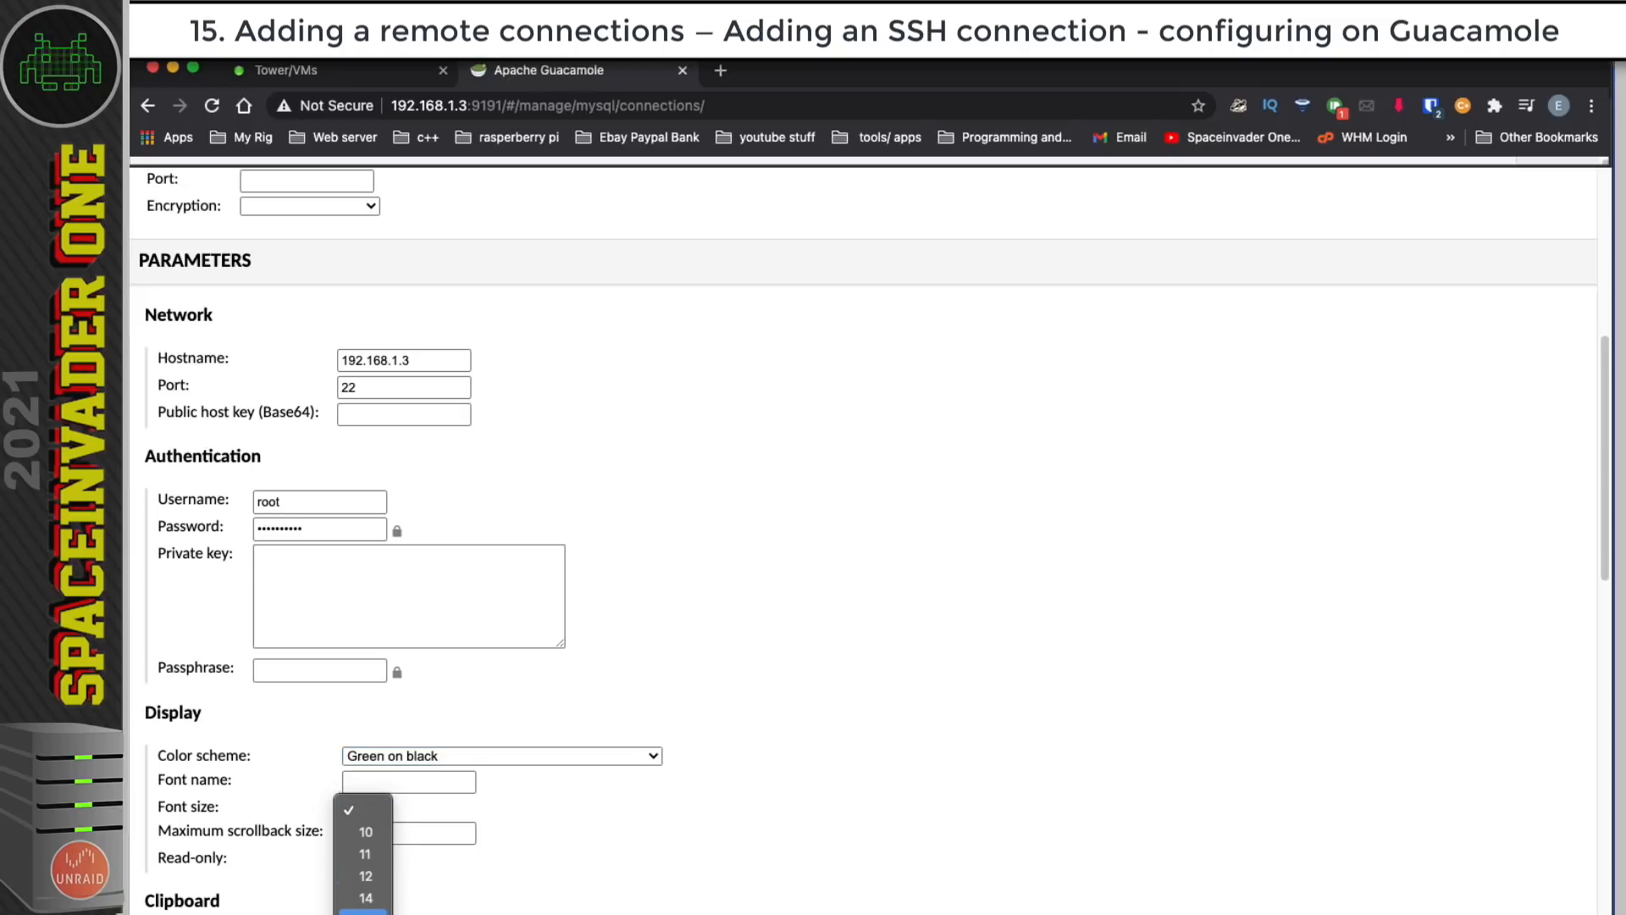
{"action": "left_click", "coordinate": [368, 914]}
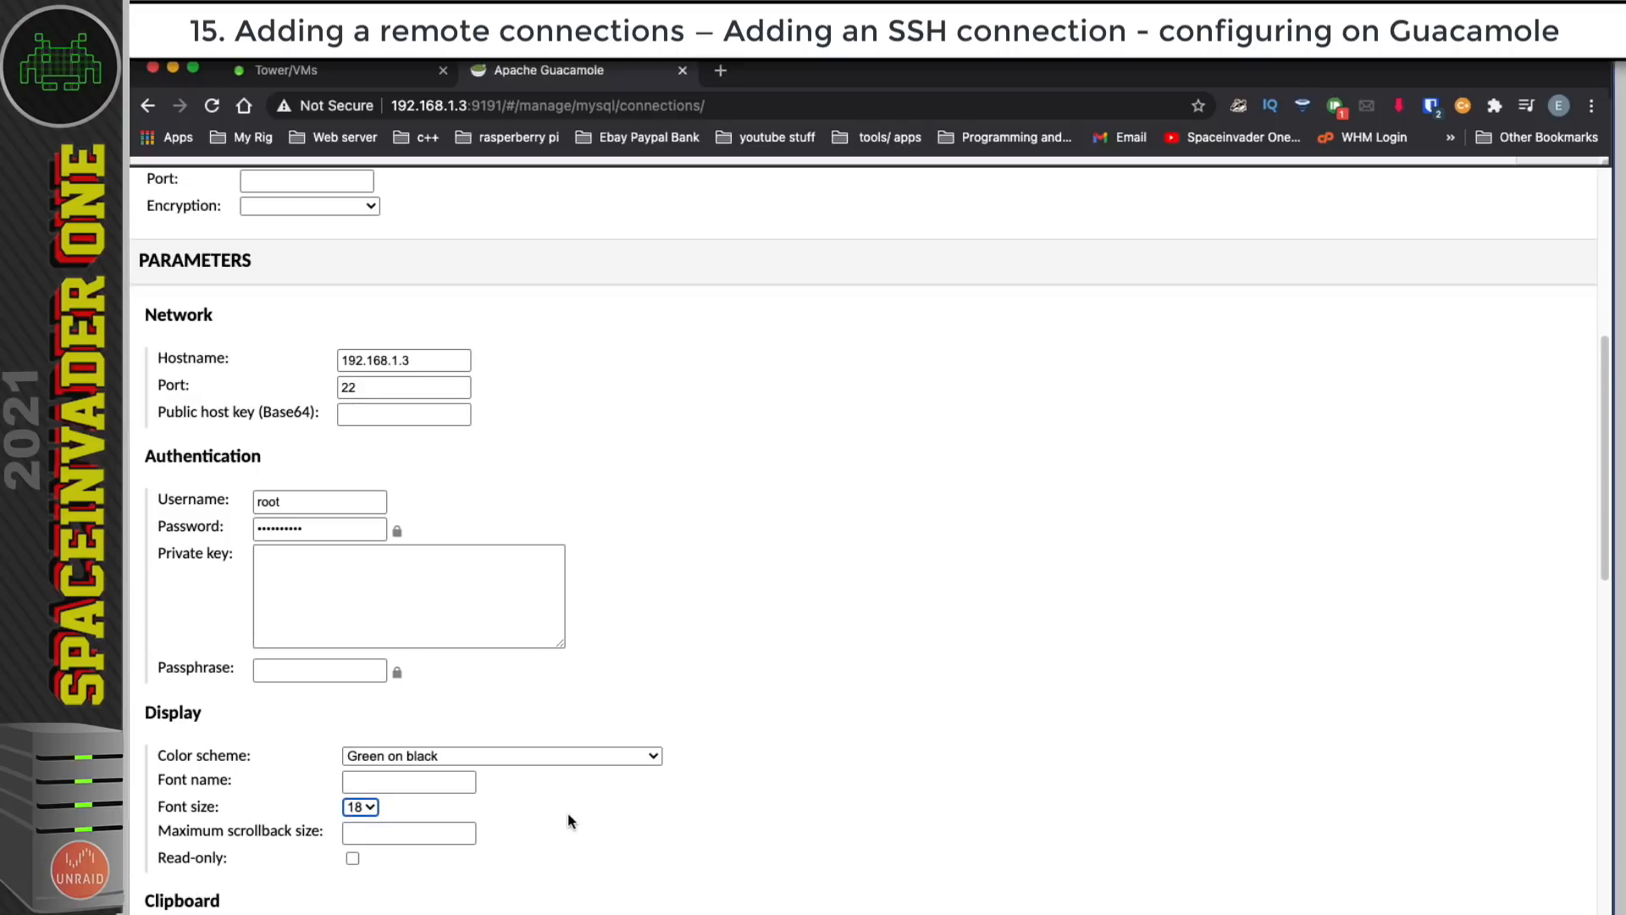
{"action": "scroll", "coordinate": [567, 813], "scroll_direction": "down", "scroll_amount": 15}
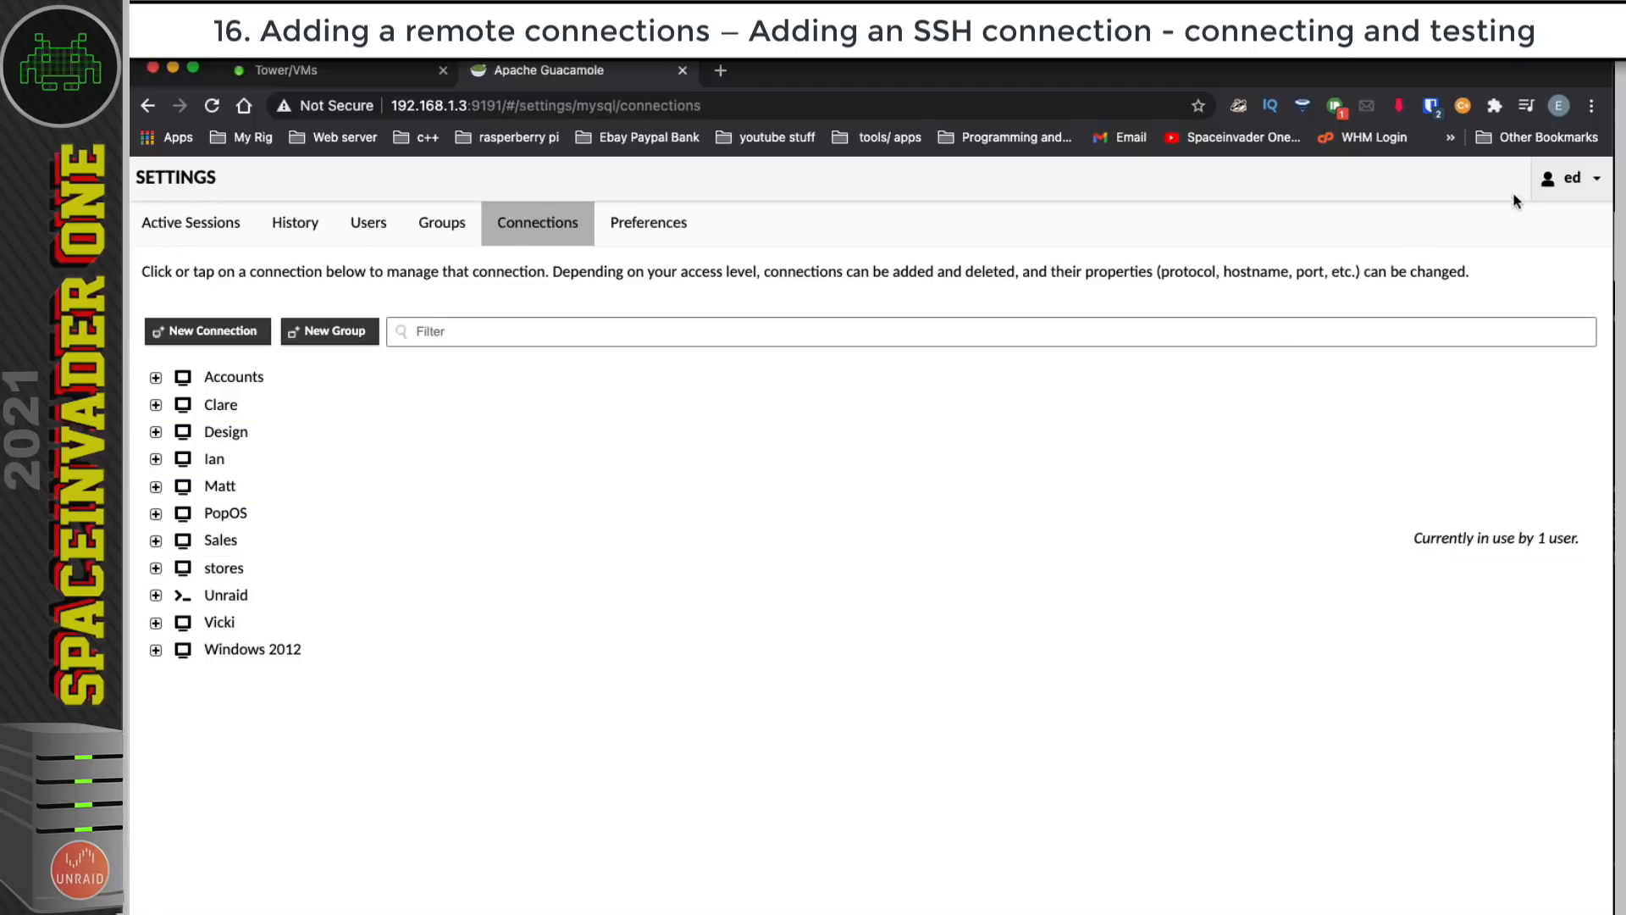
{"action": "left_click", "coordinate": [1557, 176]}
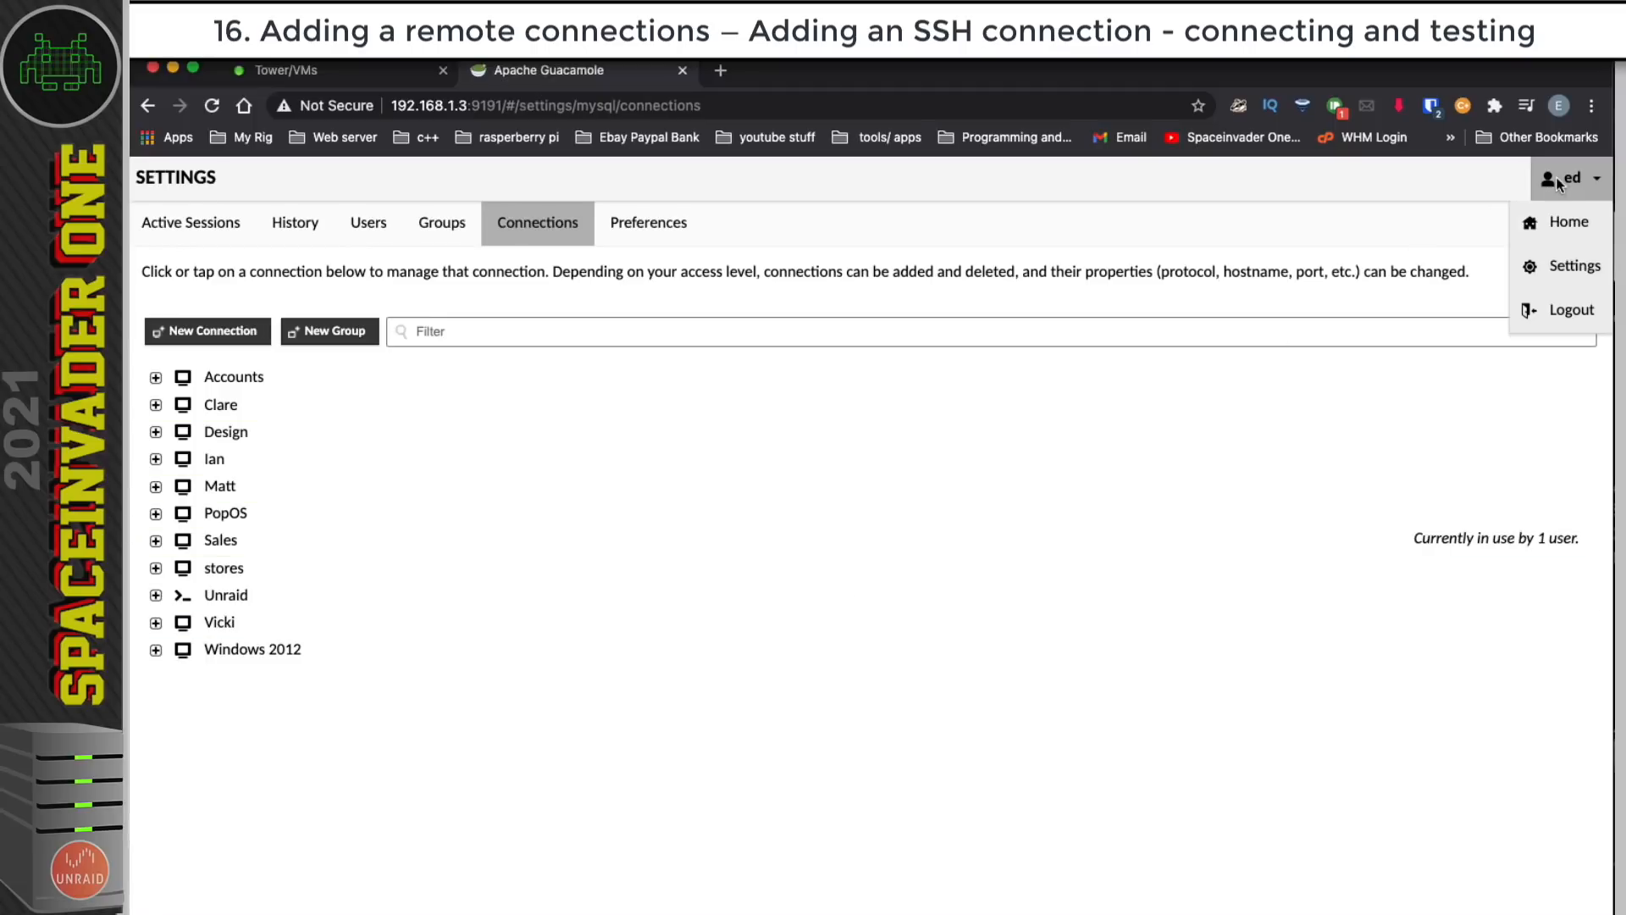
Step: Open the Unraid SSH connection from Home and run 'cd /mnt/user' and 'ls'
{"action": "left_click", "coordinate": [1559, 223]}
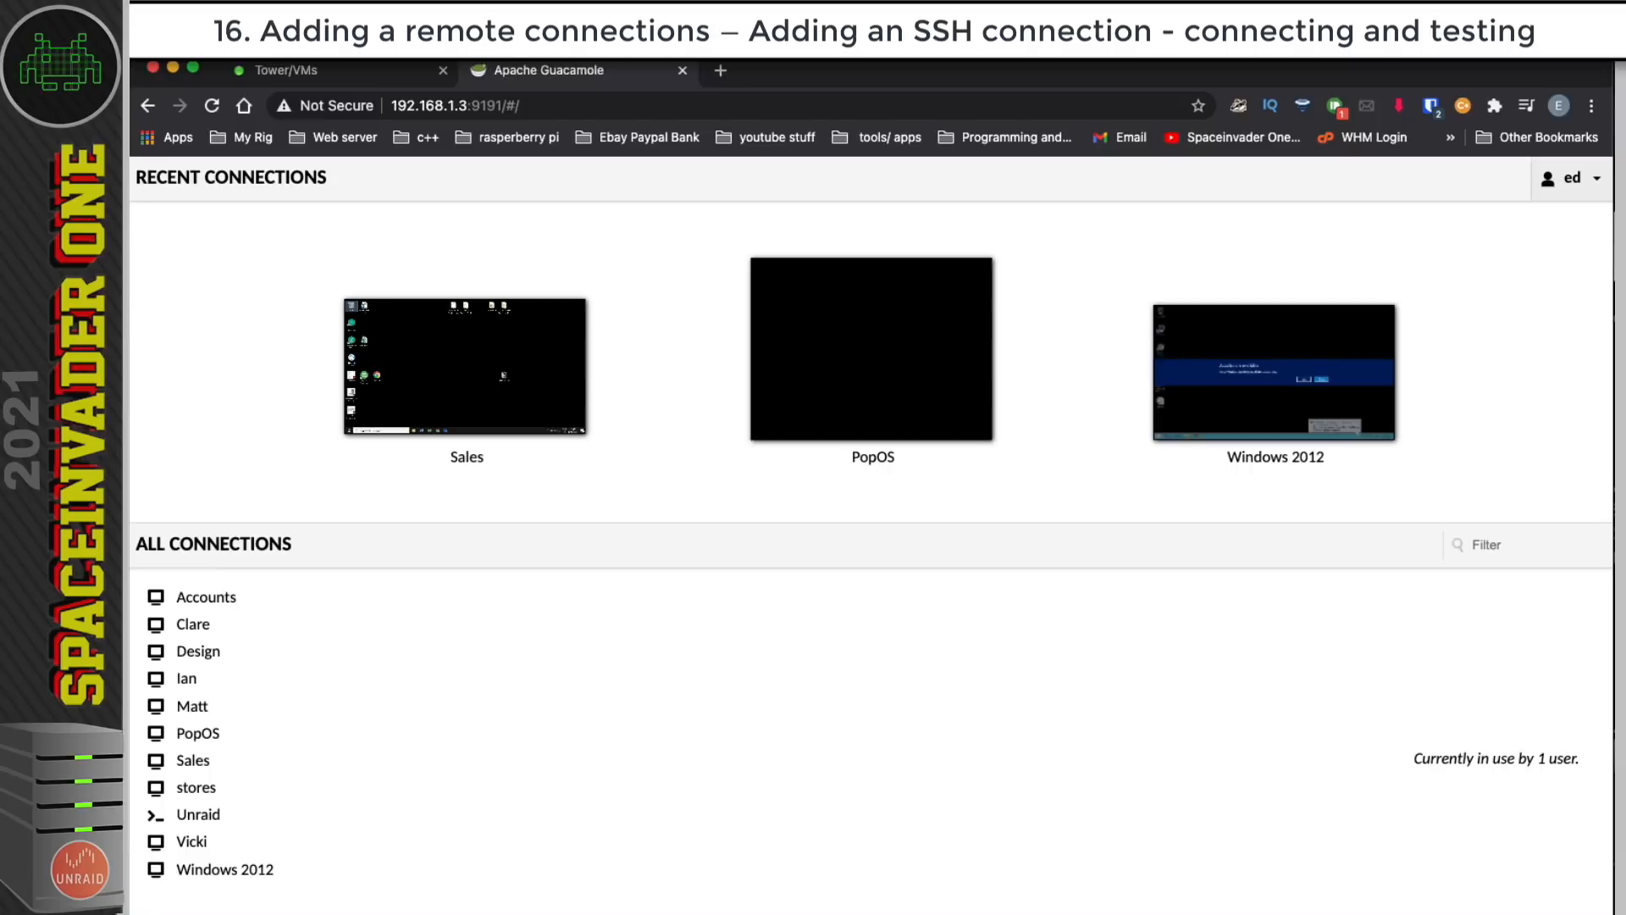
{"action": "left_click", "coordinate": [156, 816]}
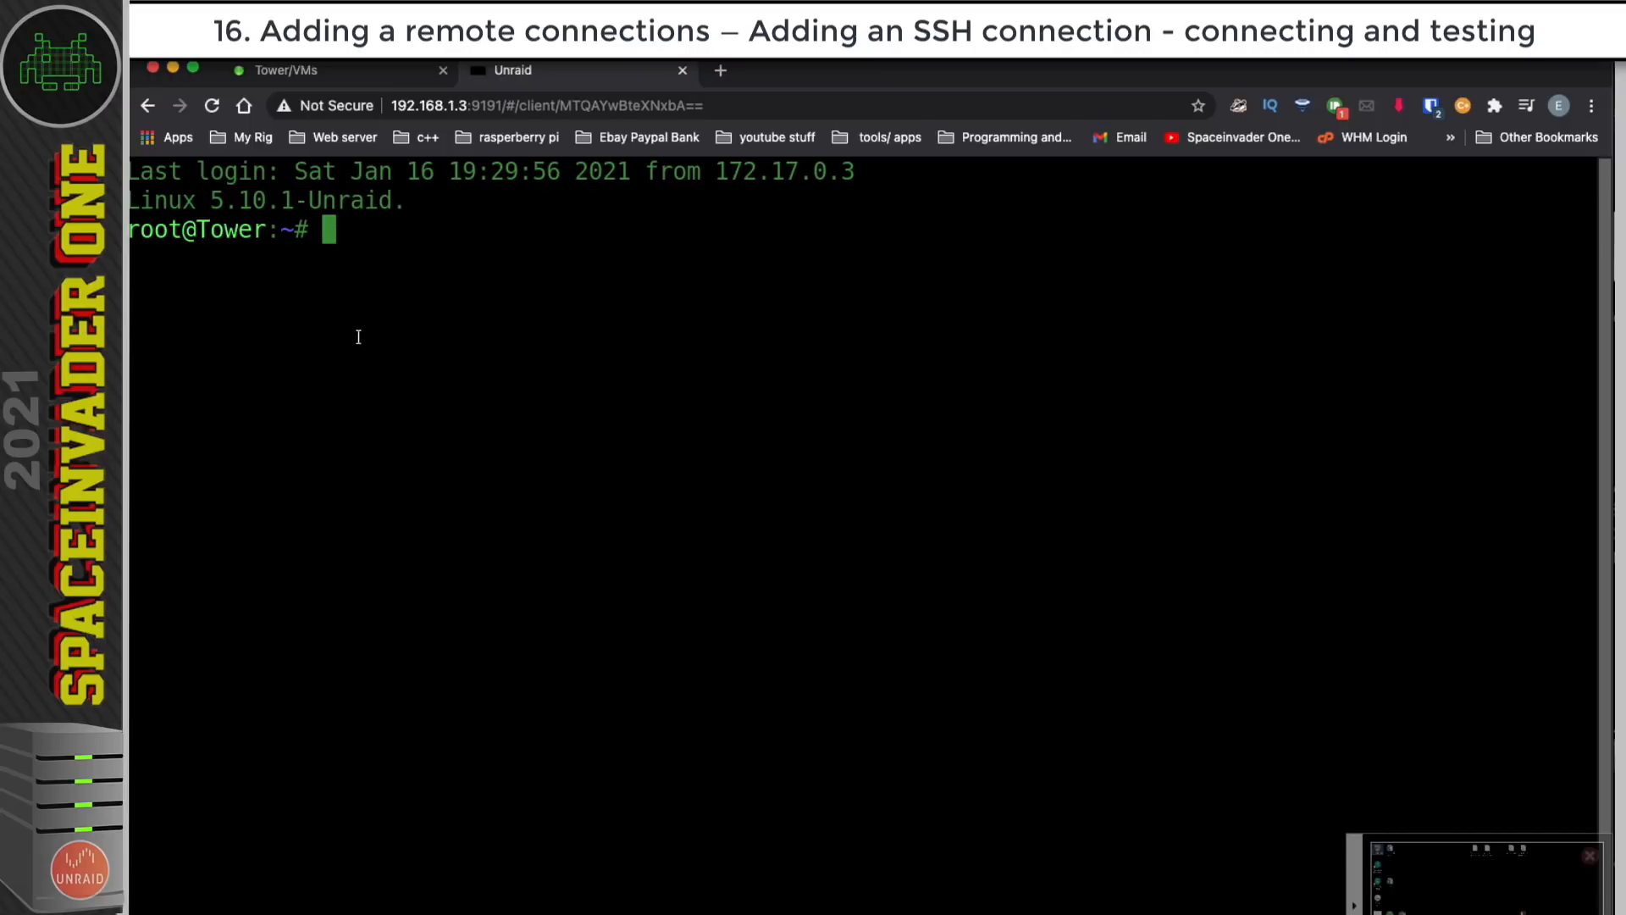
{"action": "type", "text": "cd /mnt/user"}
{"action": "key", "text": "Return"}
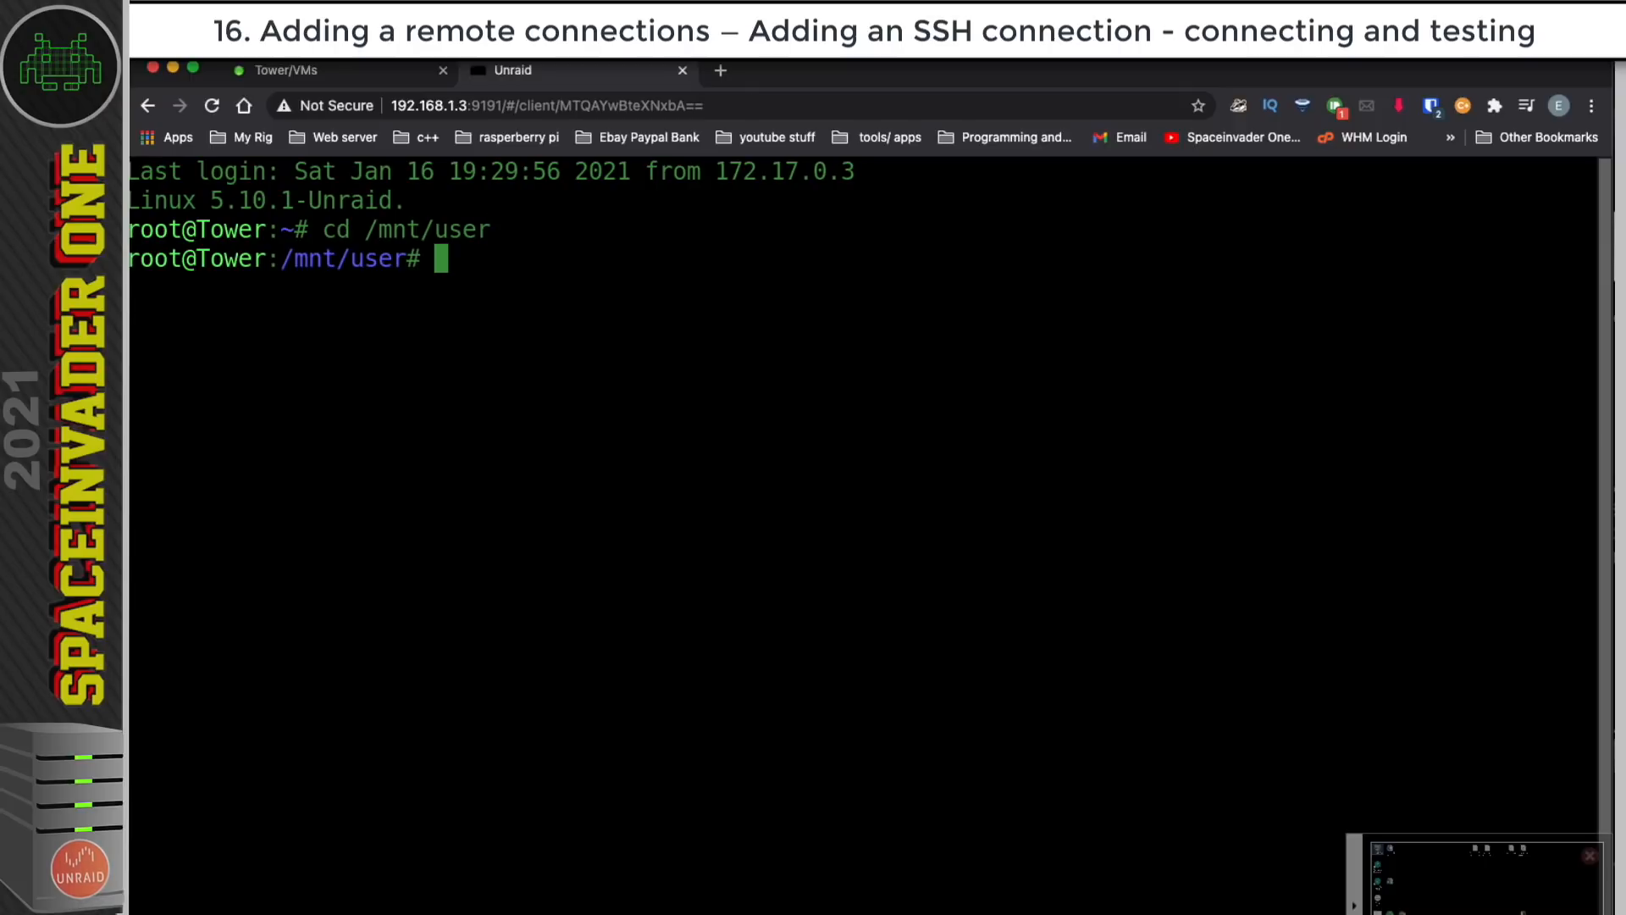
{"action": "type", "text": "ls"}
{"action": "key", "text": "Return"}
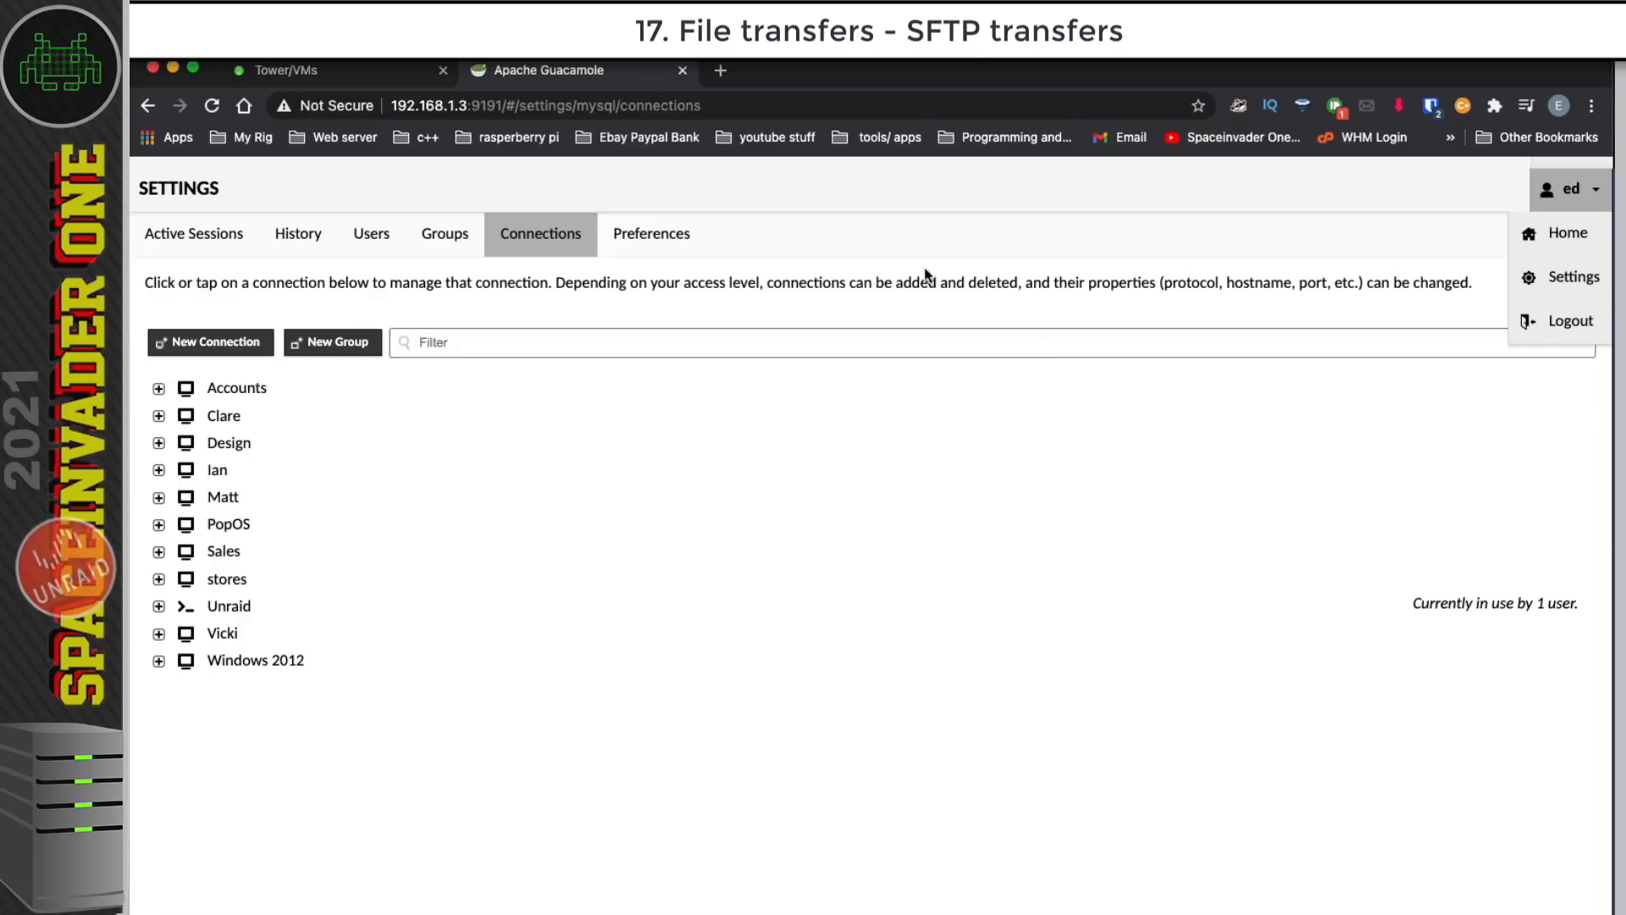
Step: Edit the Unraid connection to enable SFTP with root directory /mnt/user, and save it
{"action": "left_click", "coordinate": [865, 249]}
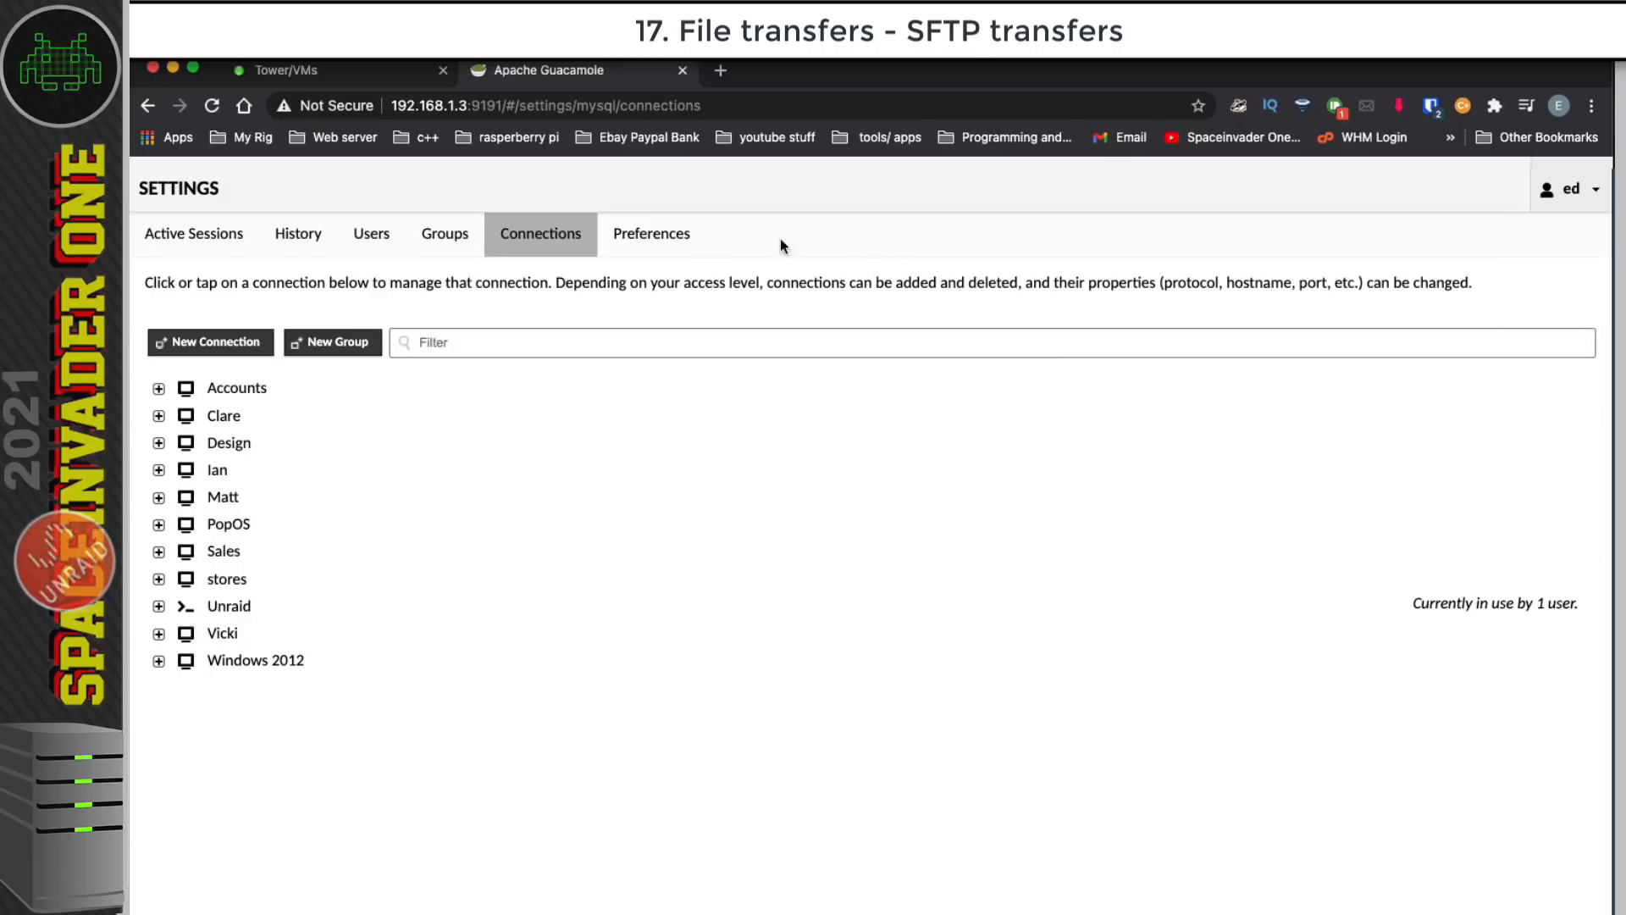
{"action": "left_click", "coordinate": [227, 608]}
{"action": "scroll", "coordinate": [310, 487], "scroll_direction": "down", "scroll_amount": 2}
{"action": "scroll", "coordinate": [313, 494], "scroll_direction": "down", "scroll_amount": 15}
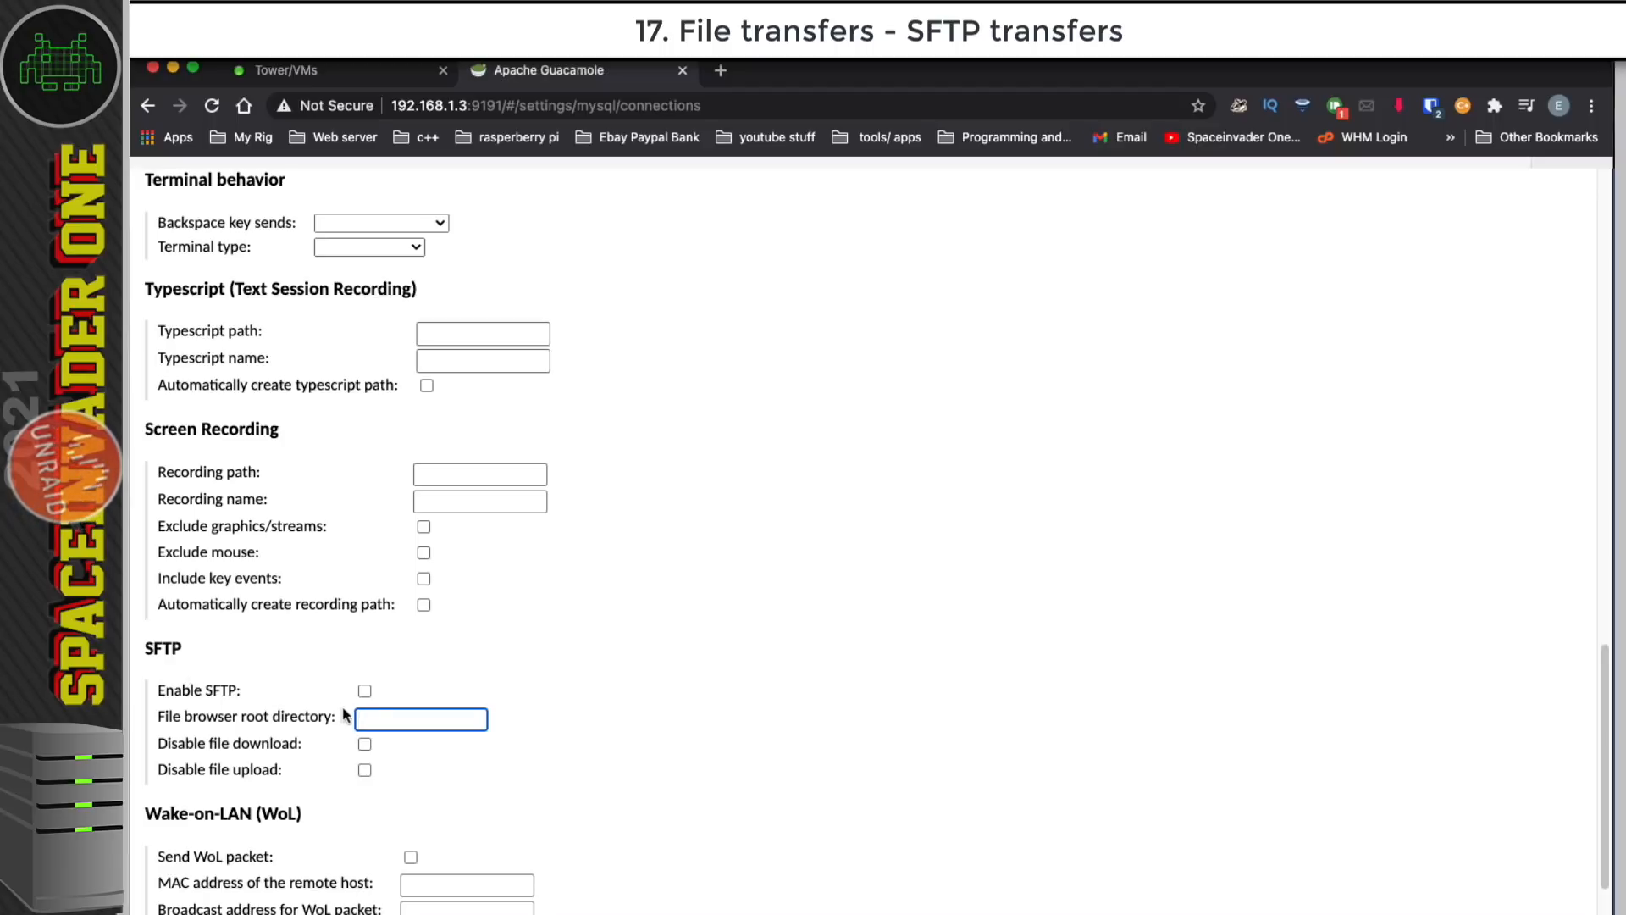
{"action": "left_click", "coordinate": [364, 690]}
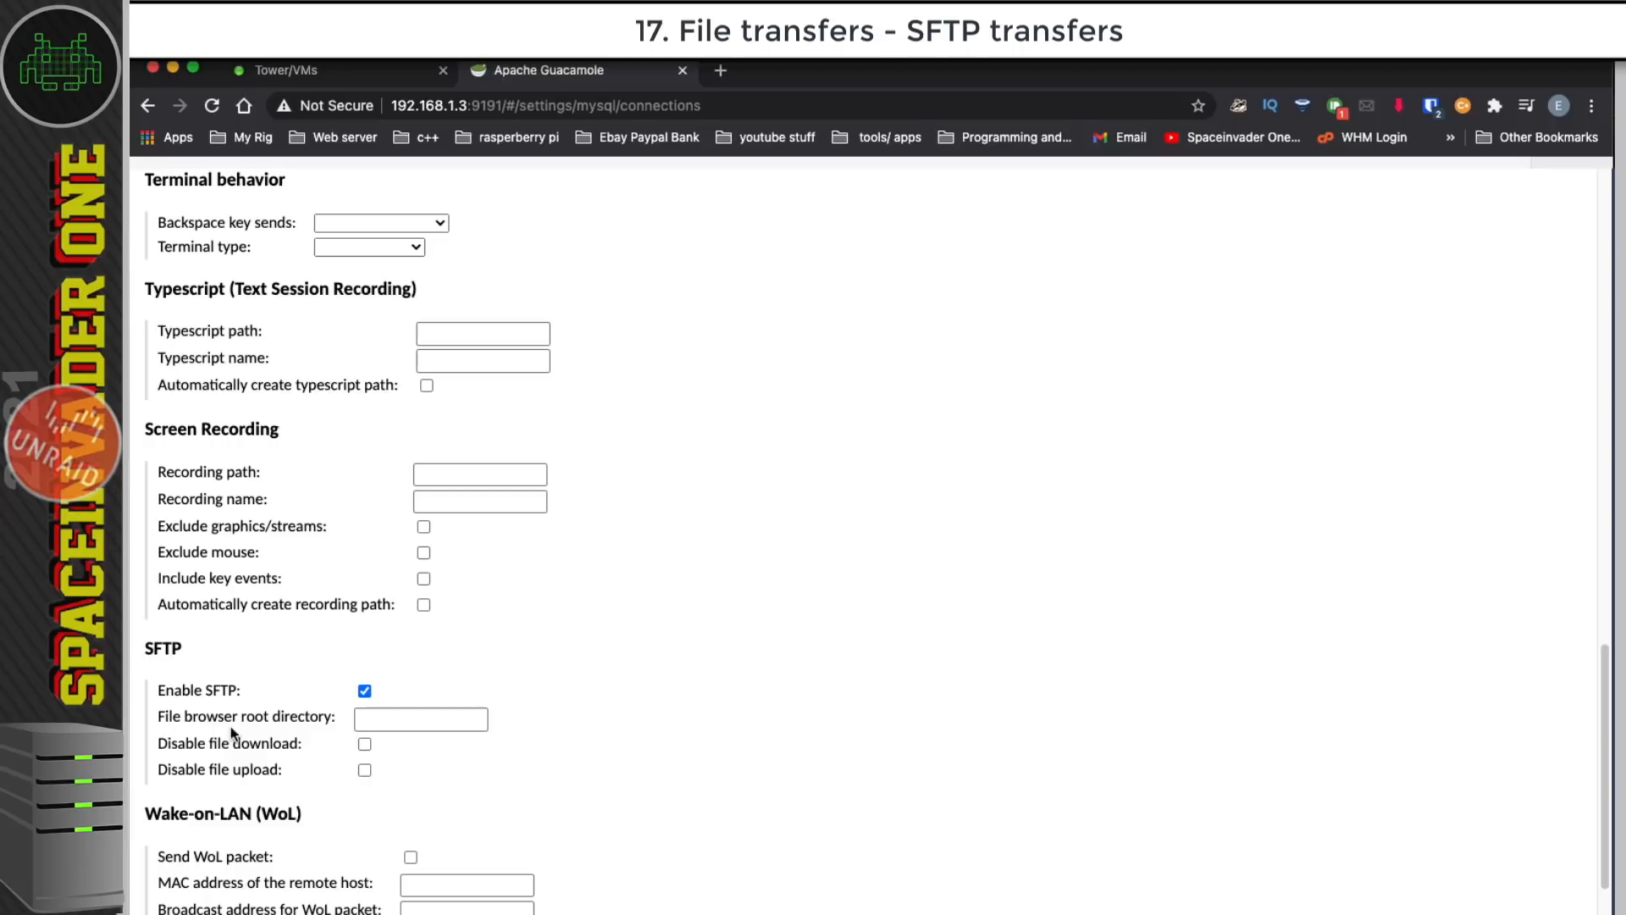
{"action": "left_click", "coordinate": [453, 719]}
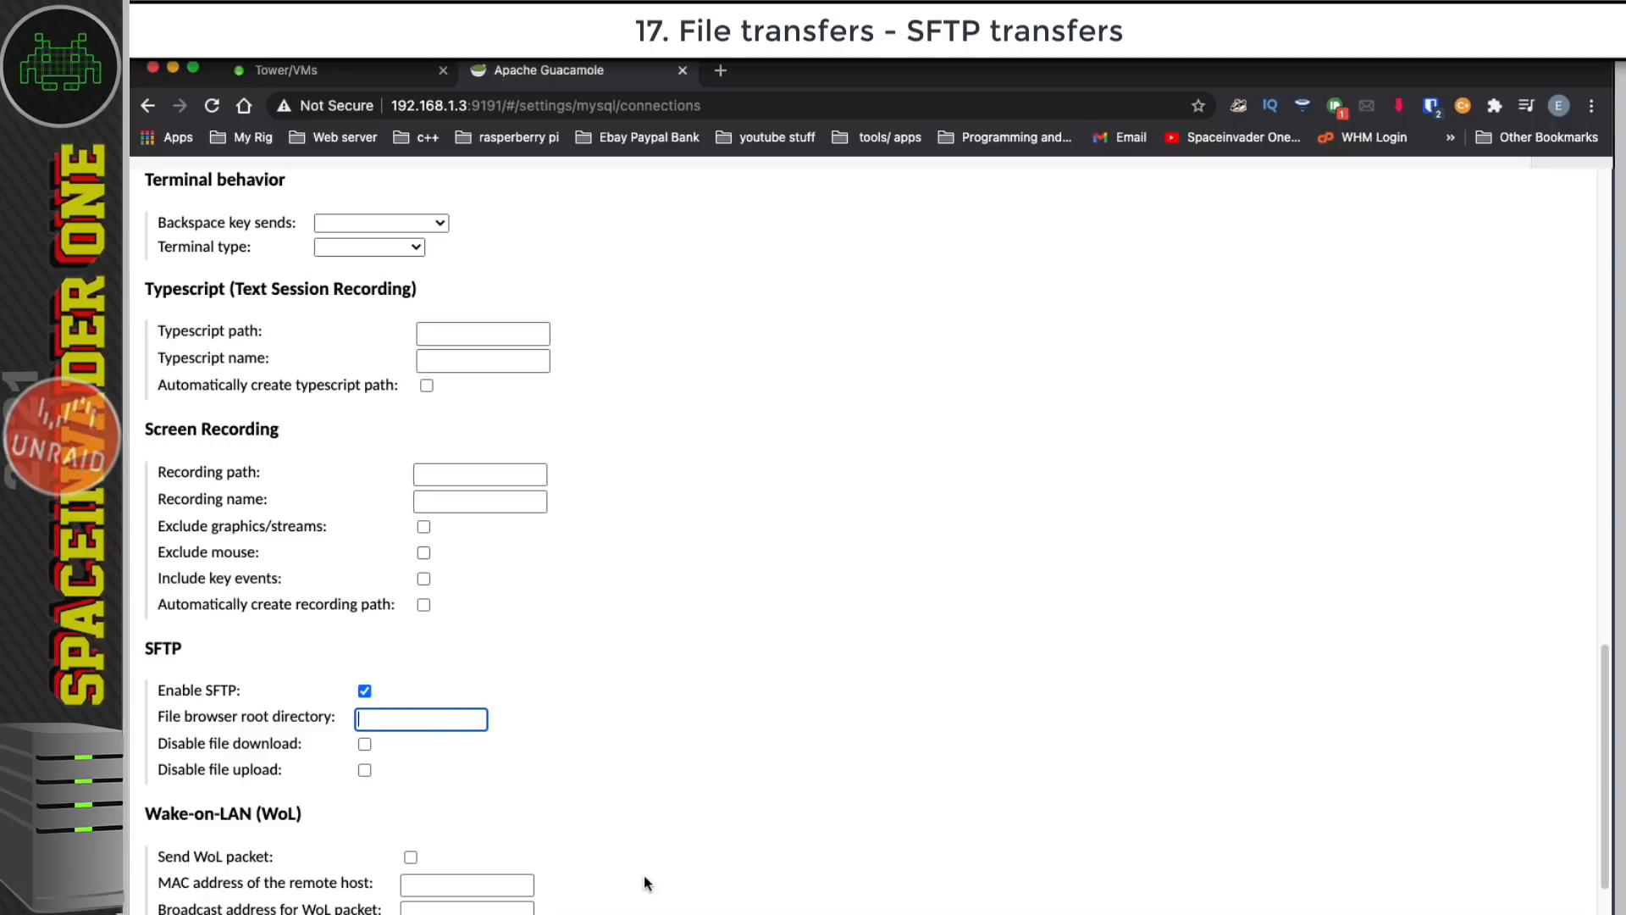
{"action": "type", "text": "/mnt"}
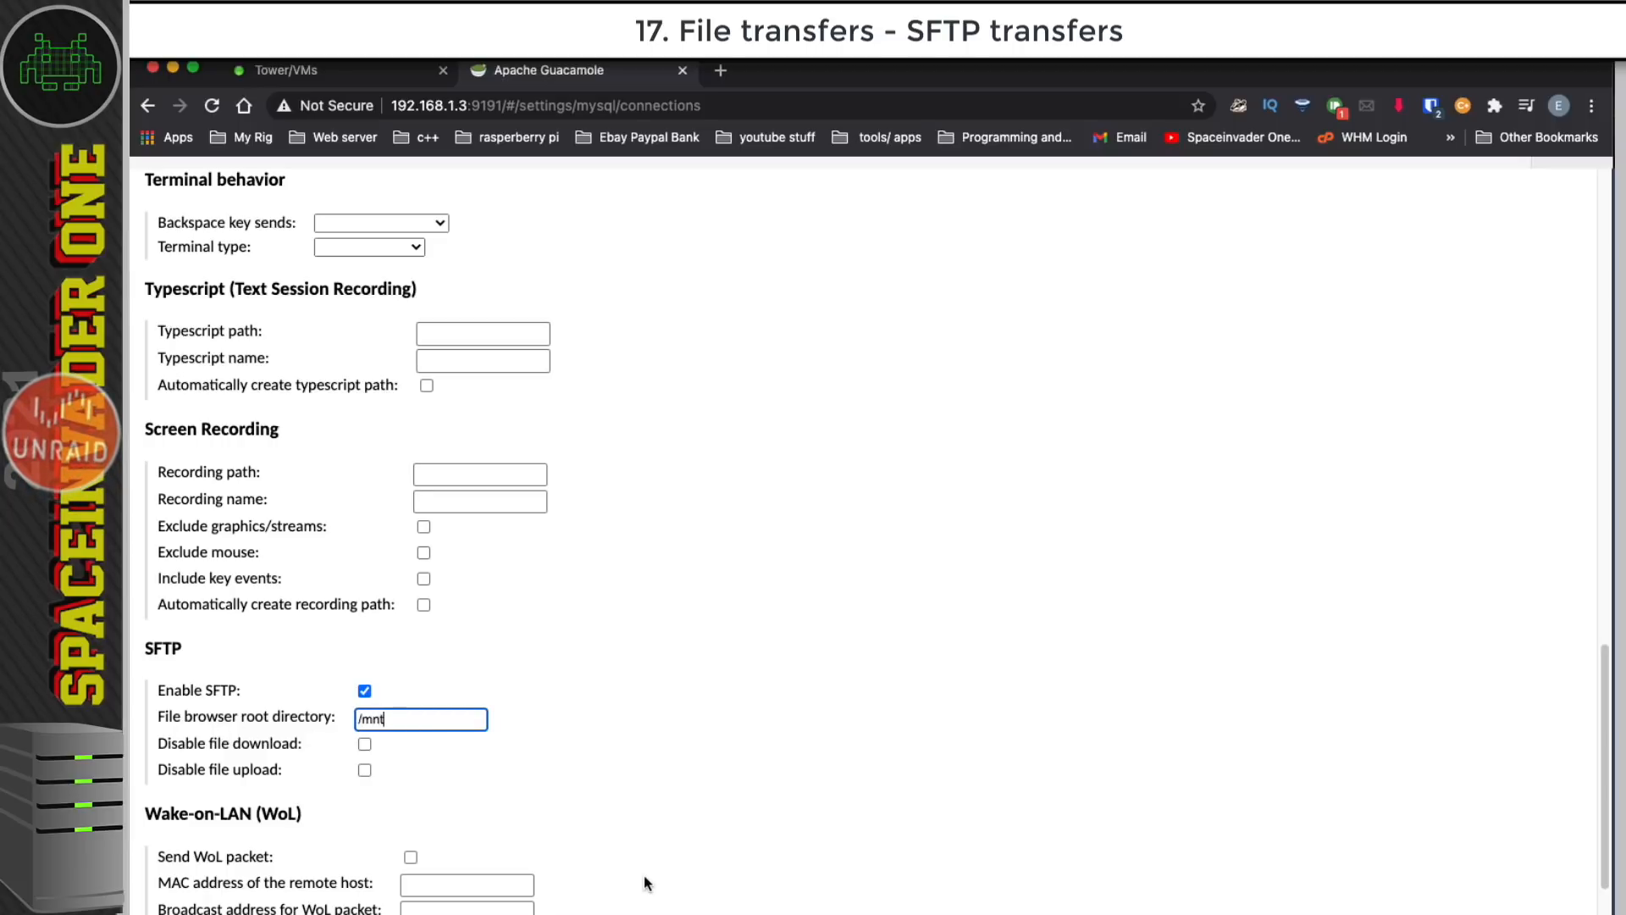
{"action": "type", "text": "/user"}
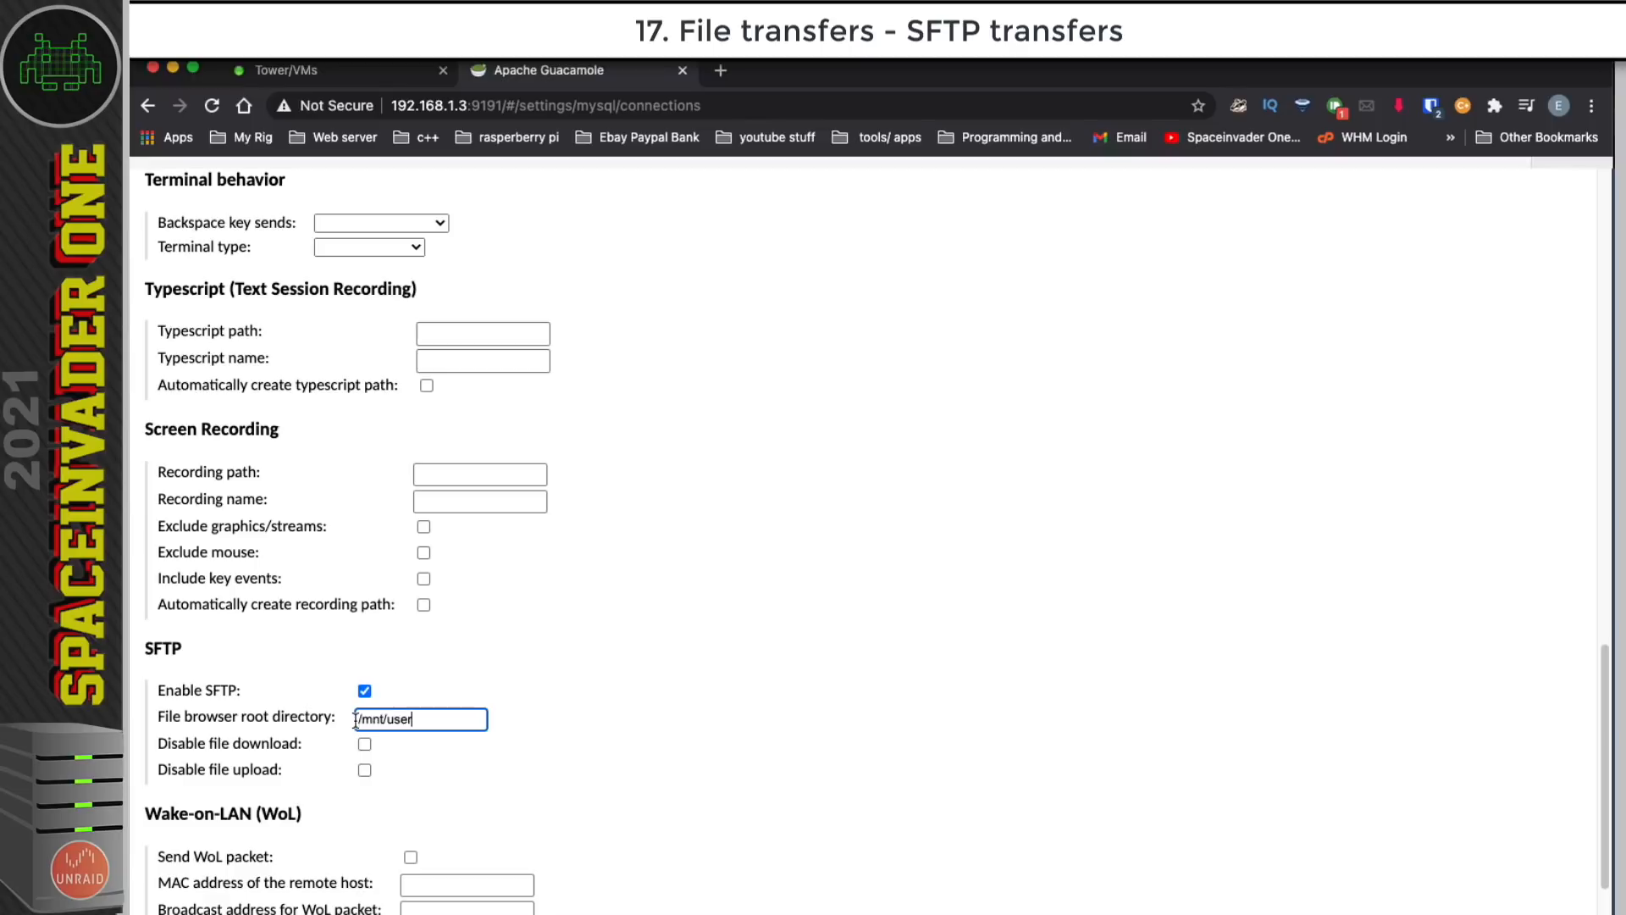
{"action": "scroll", "coordinate": [533, 693], "scroll_direction": "down", "scroll_amount": 1}
{"action": "scroll", "coordinate": [532, 703], "scroll_direction": "down", "scroll_amount": 3}
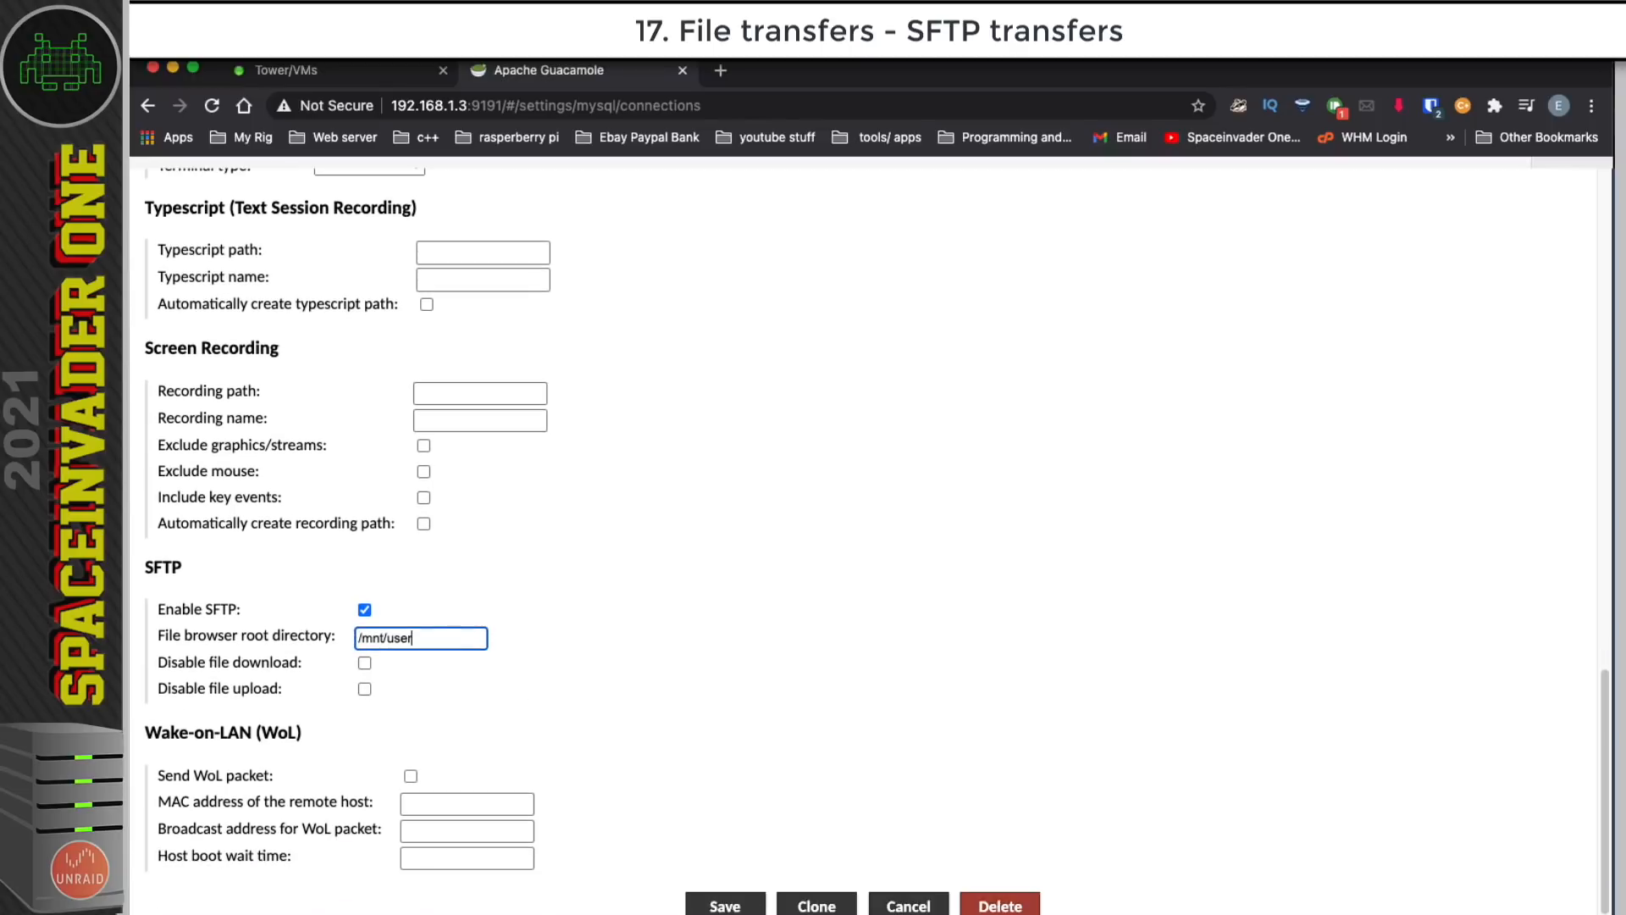
{"action": "left_click", "coordinate": [725, 906]}
{"action": "left_click", "coordinate": [1571, 177]}
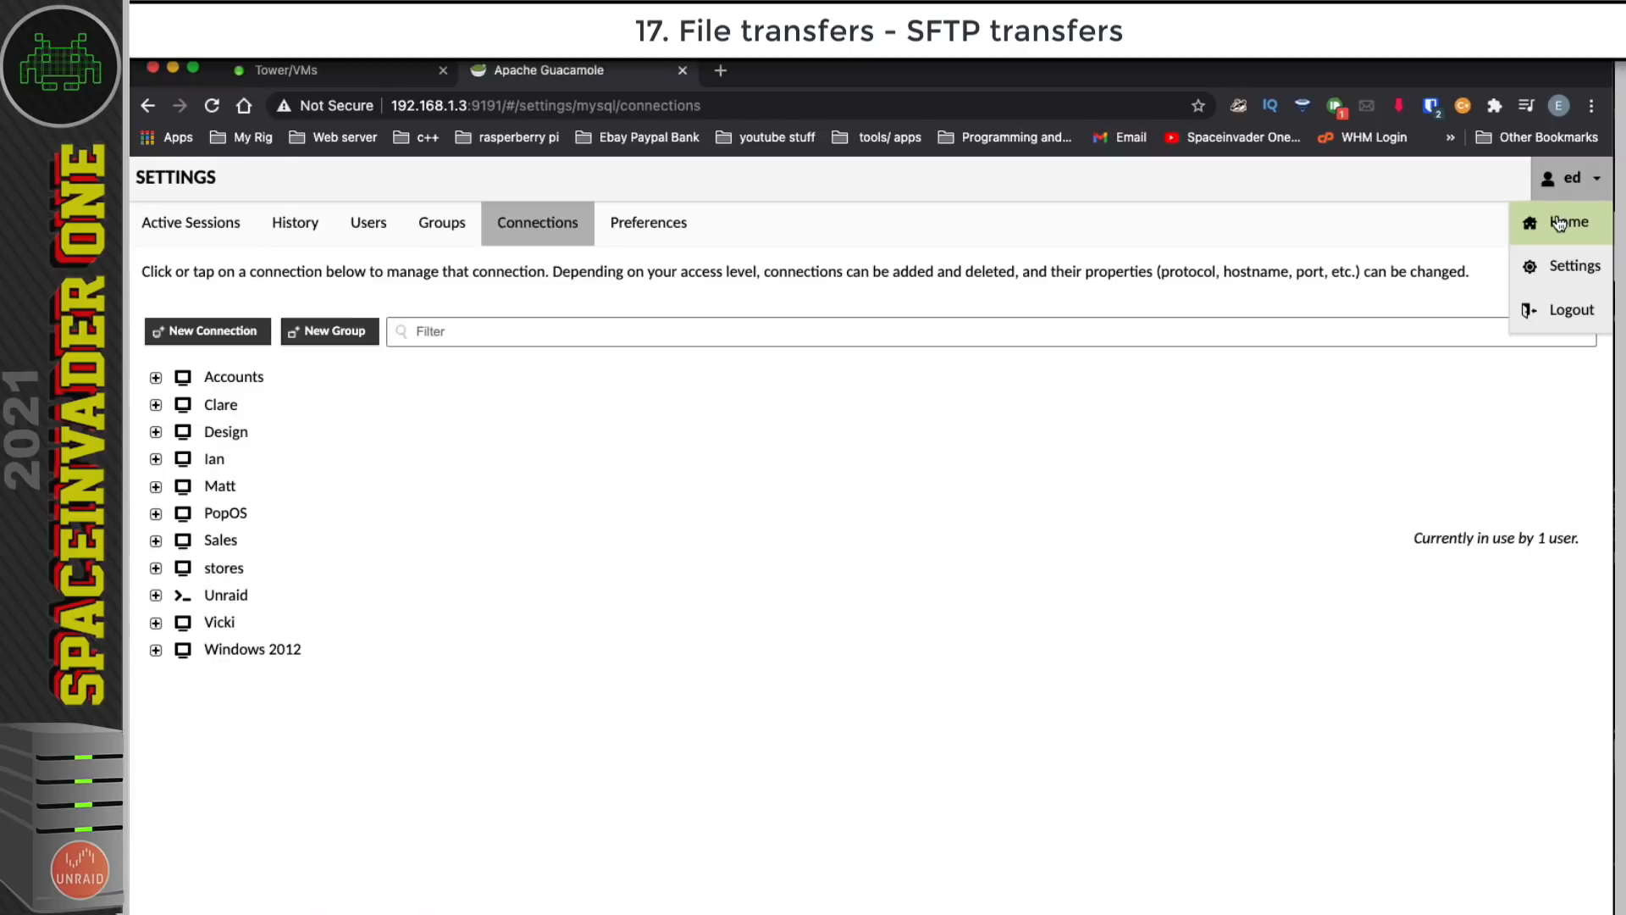
Step: Reopen the Unraid terminal, run cd /mnt/user and ls, then bring up the Guacamole menu
{"action": "left_click", "coordinate": [1559, 222]}
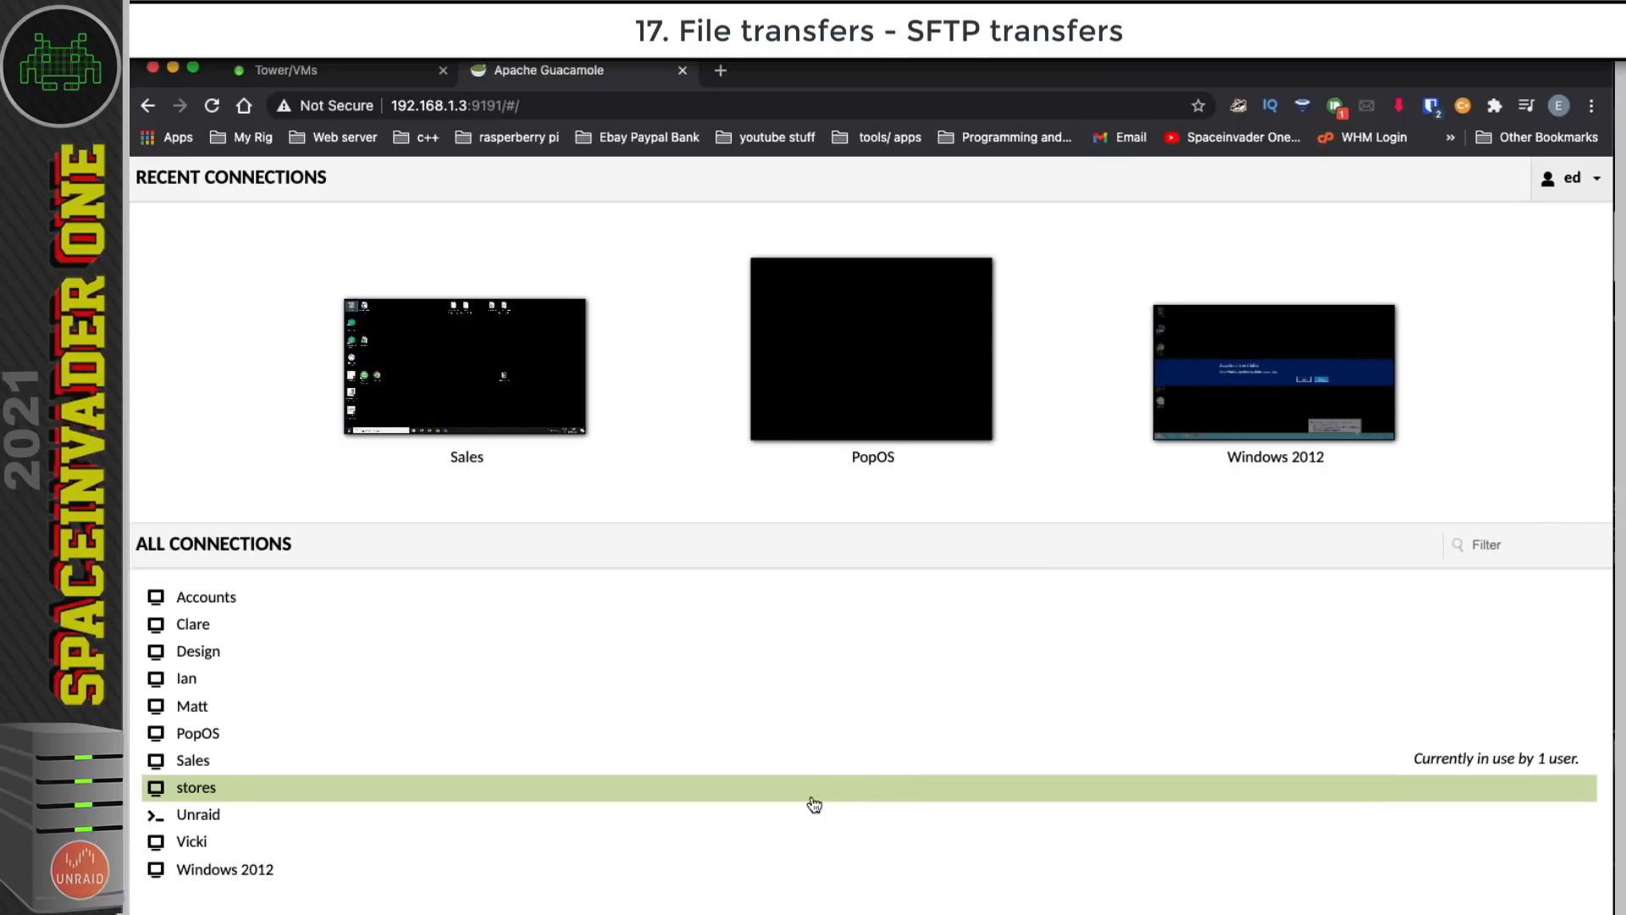
{"action": "left_click", "coordinate": [669, 834]}
{"action": "type", "text": "cd /mnt/user"}
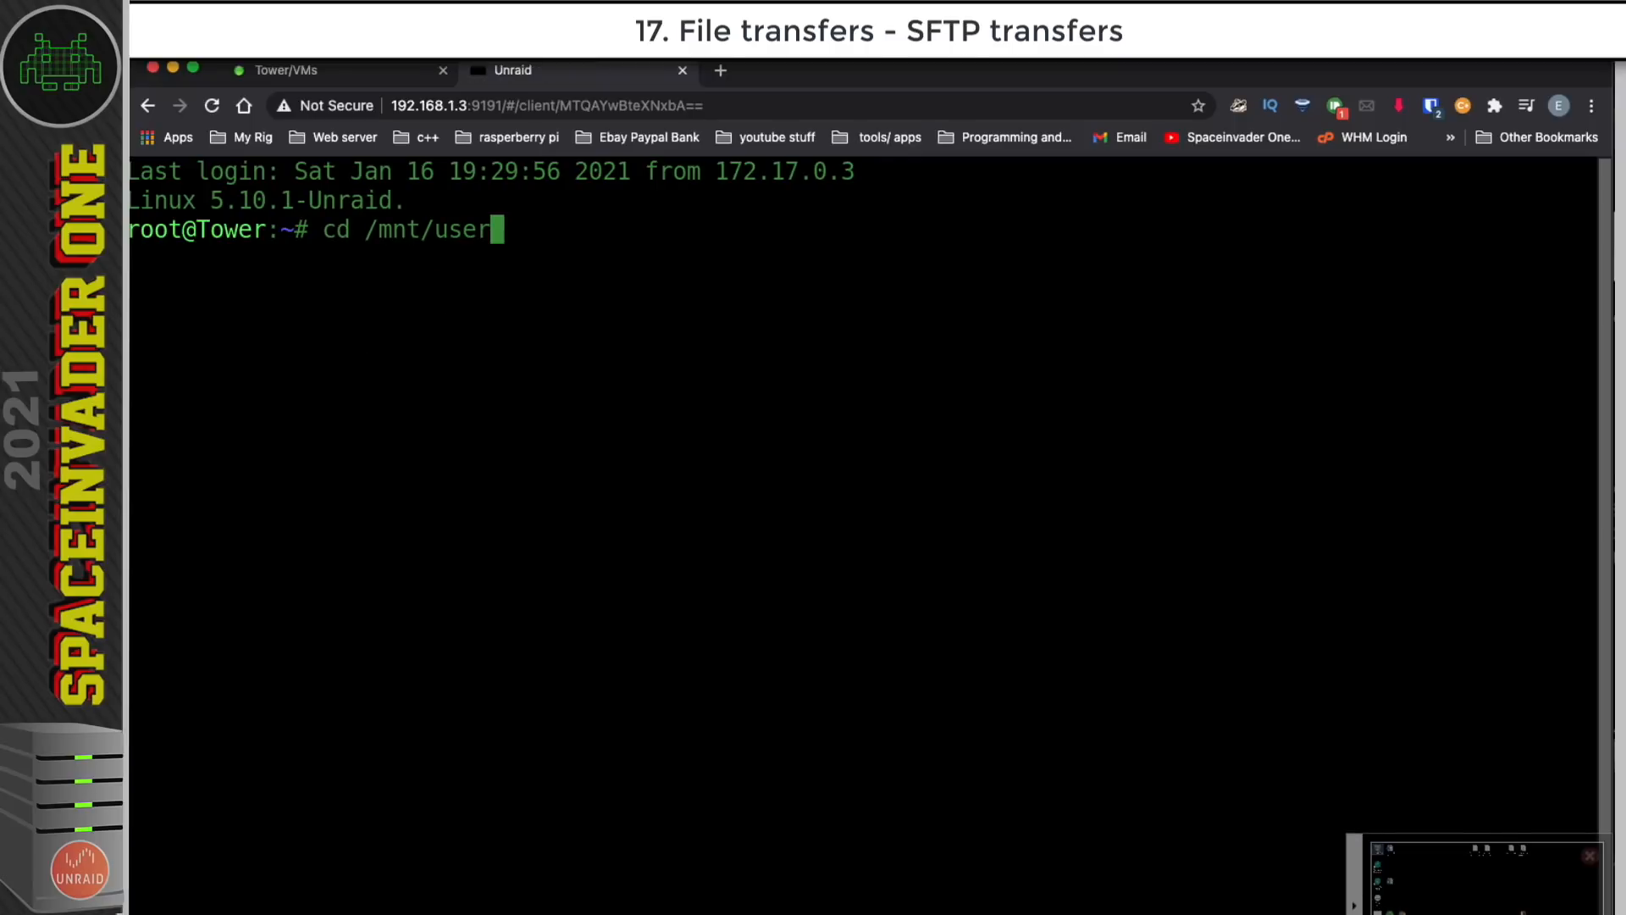
{"action": "key", "text": "Return"}
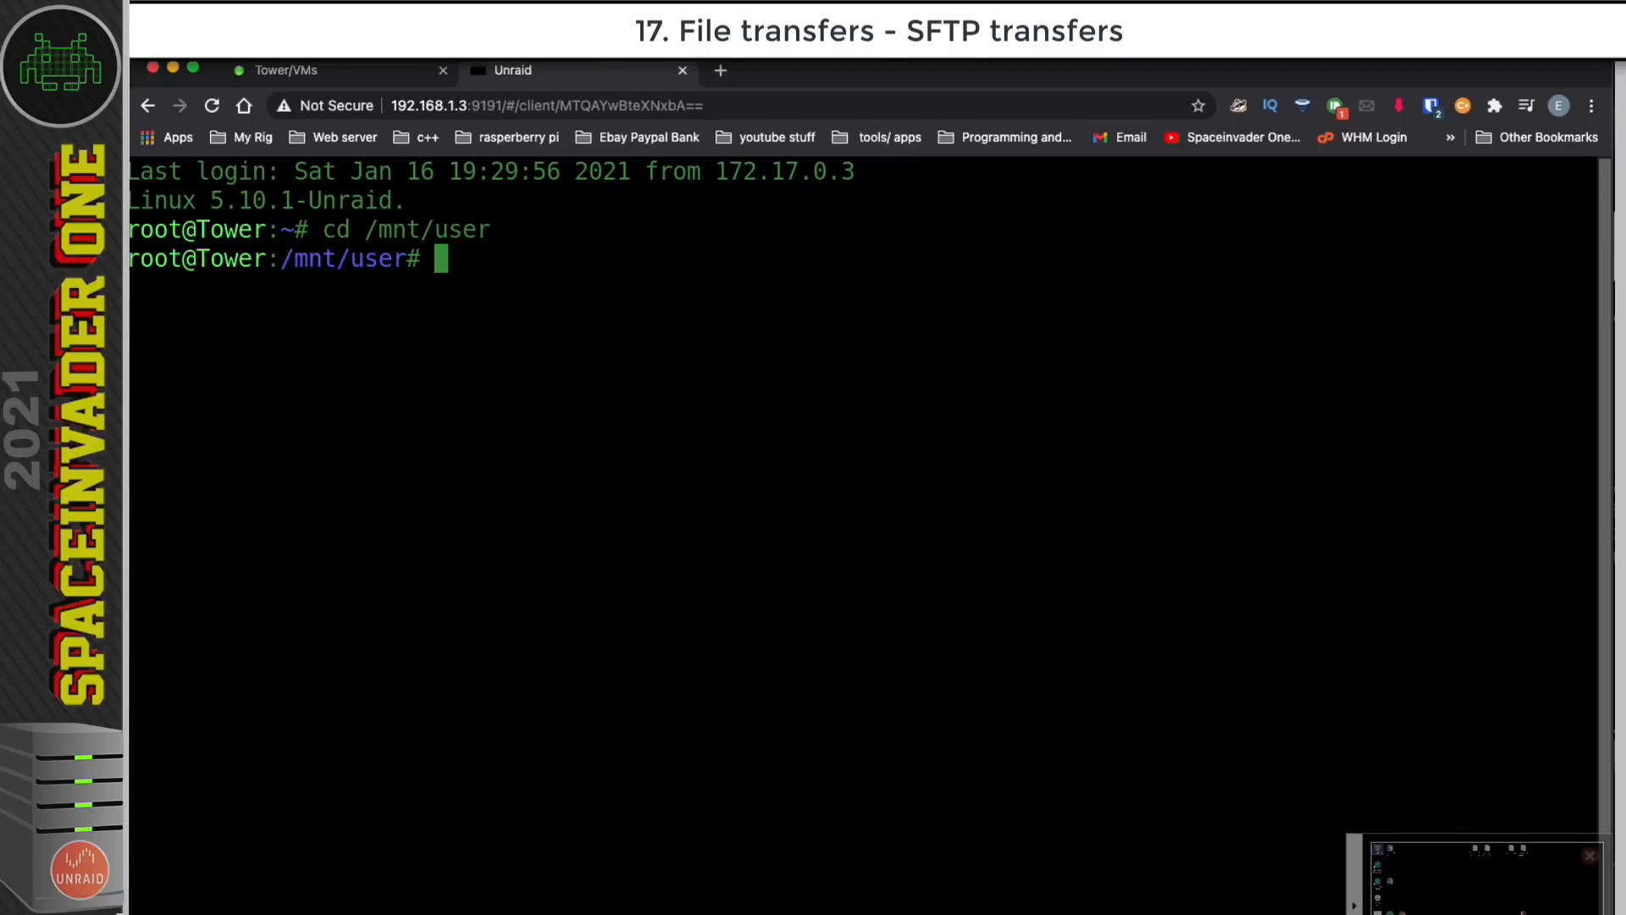
{"action": "type", "text": "ls"}
{"action": "key", "text": "Return"}
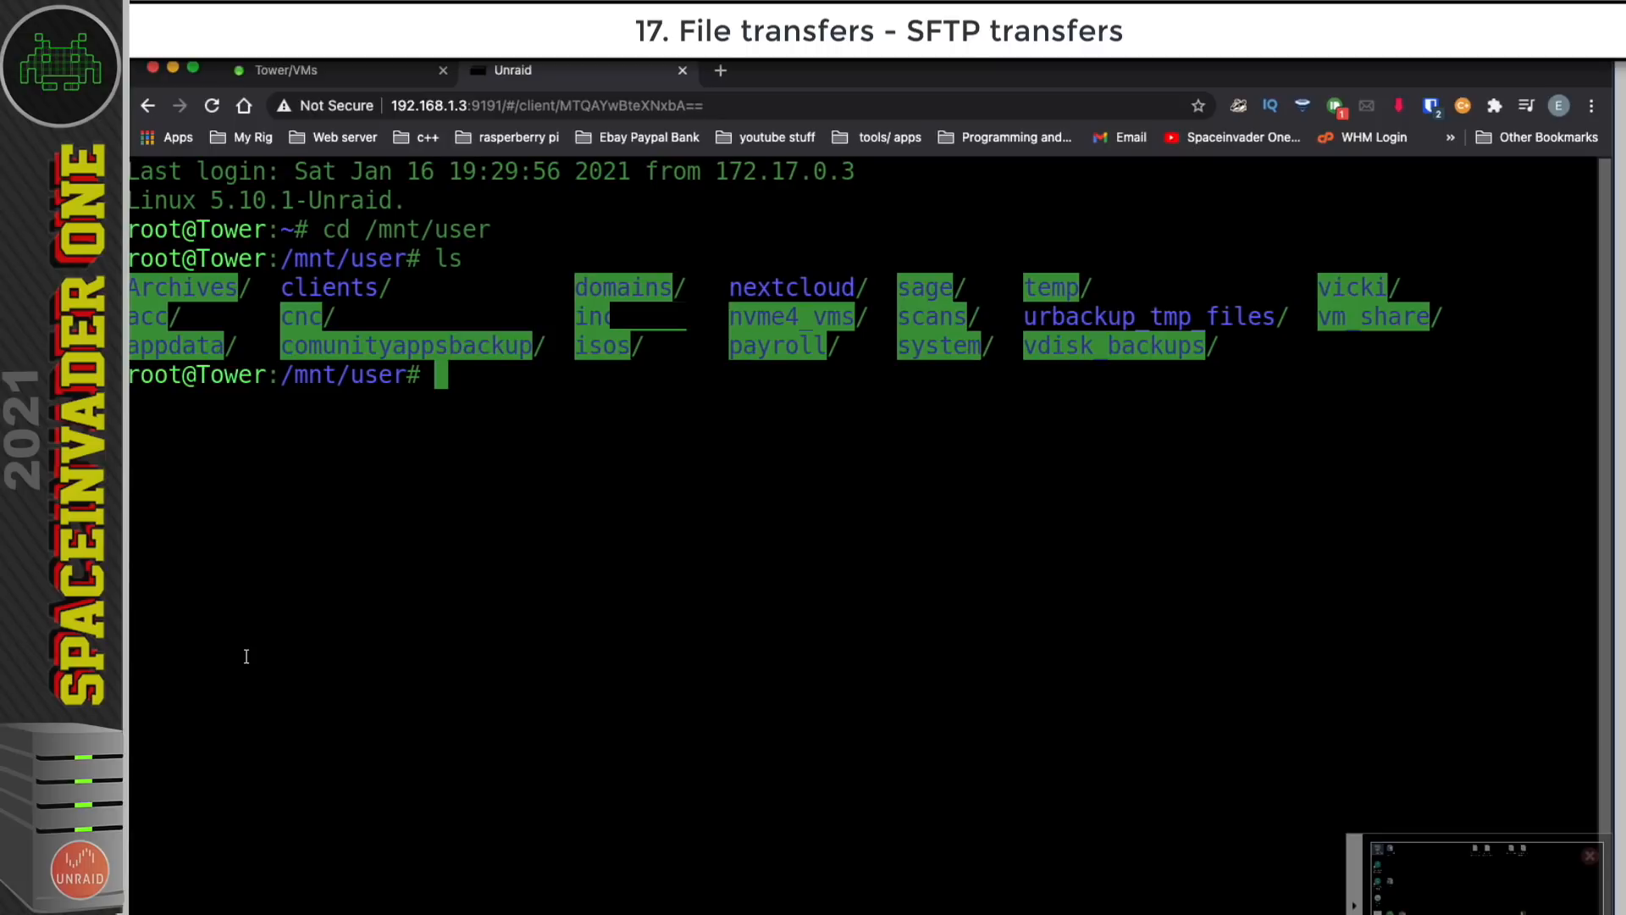
{"action": "key", "text": "ctrl+alt+shift"}
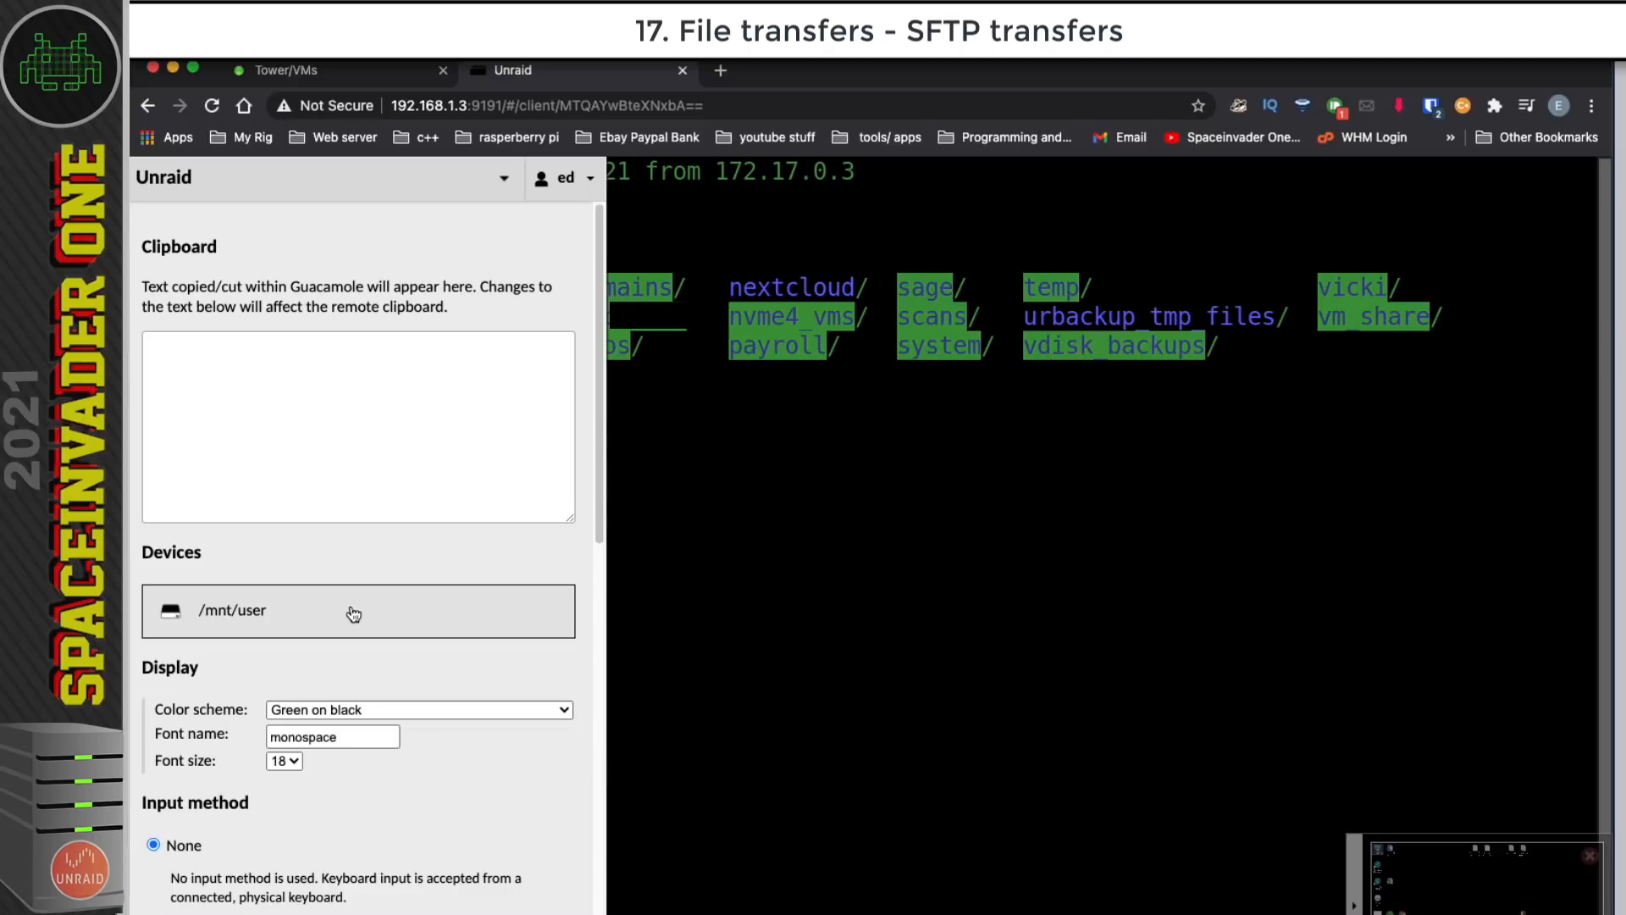
Step: Download rx570_4gb_pulse.rom from /mnt/user/isos/vbios over SFTP
{"action": "left_click", "coordinate": [240, 612]}
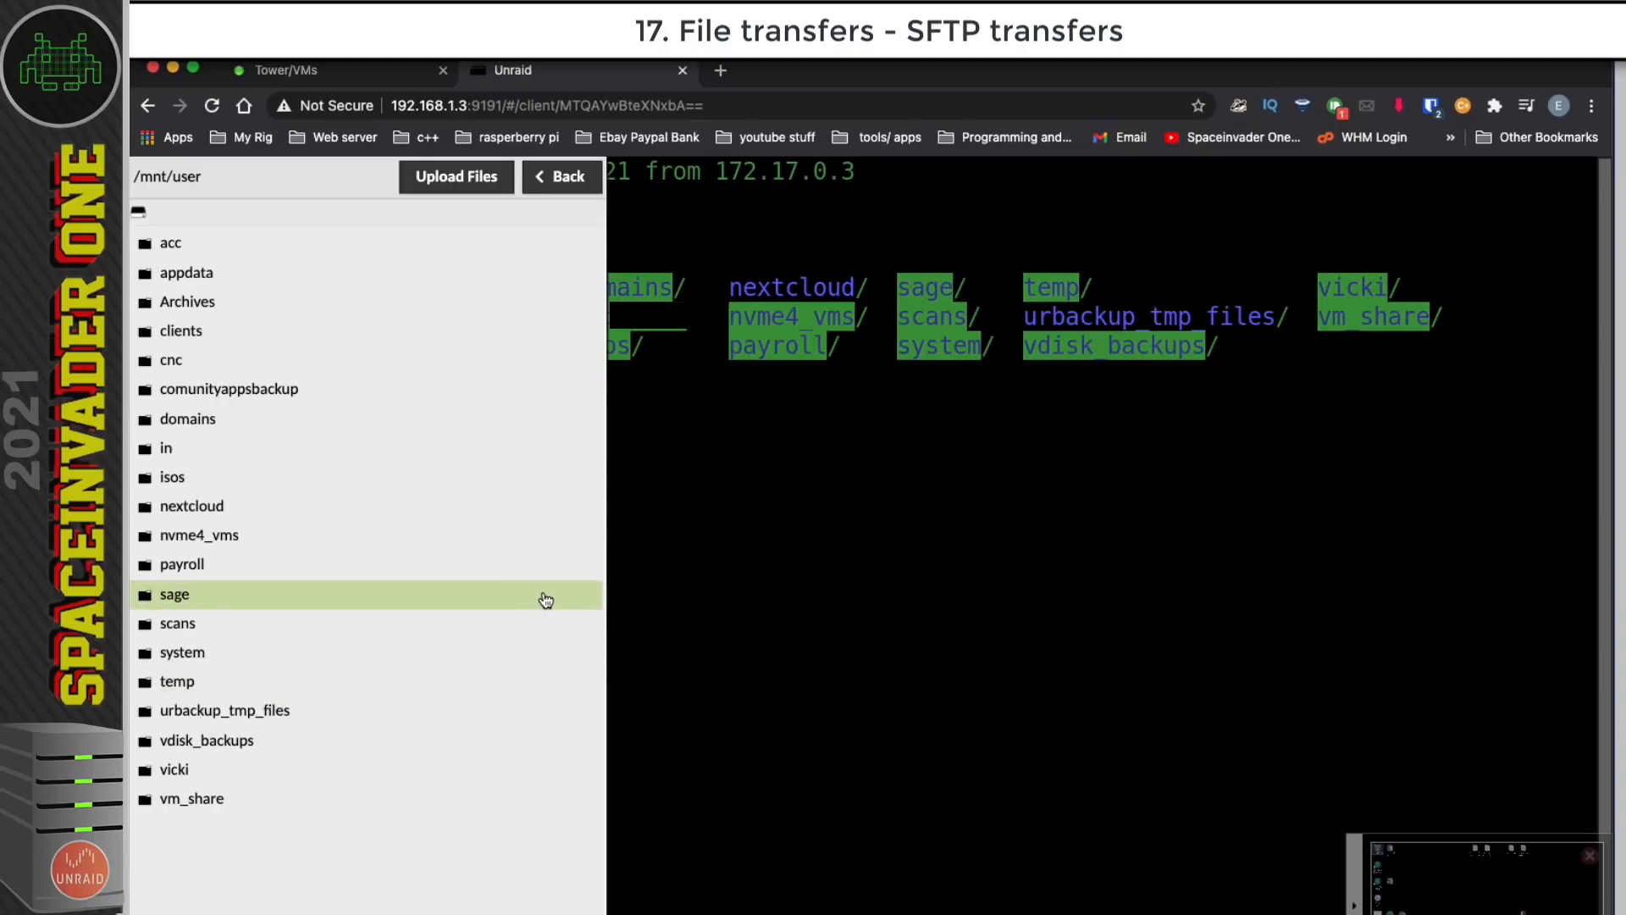
{"action": "left_click", "coordinate": [173, 479]}
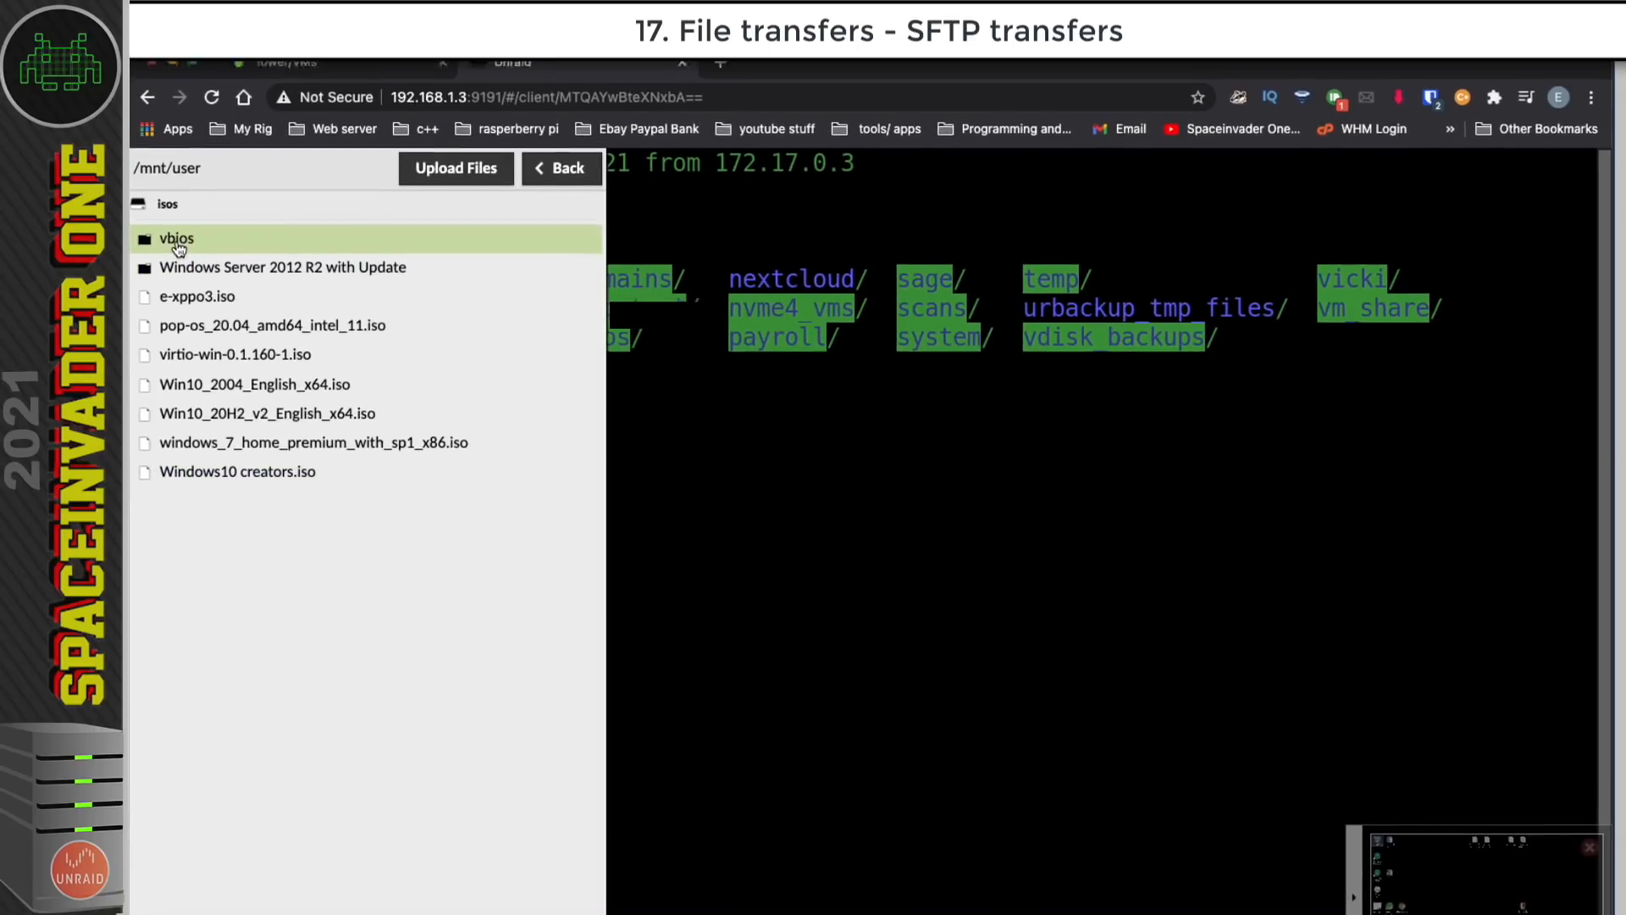
{"action": "left_click", "coordinate": [178, 247]}
{"action": "left_click", "coordinate": [200, 193]}
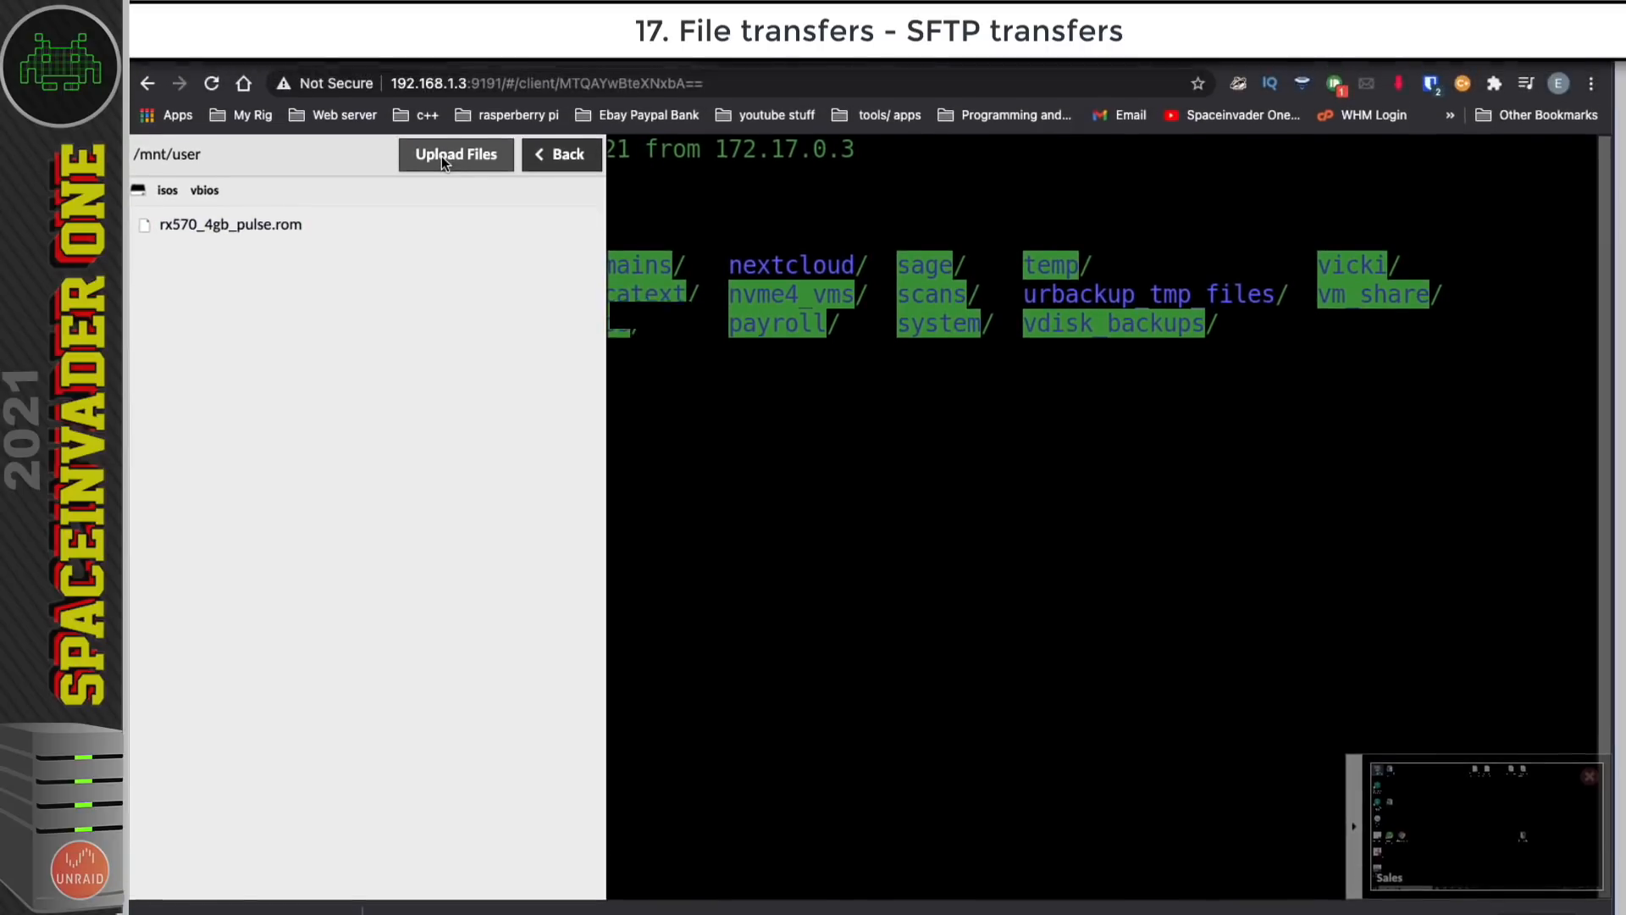
Step: Upload RX_6800.rom into the vbios folder and close the Guacamole menu
{"action": "left_click", "coordinate": [442, 153]}
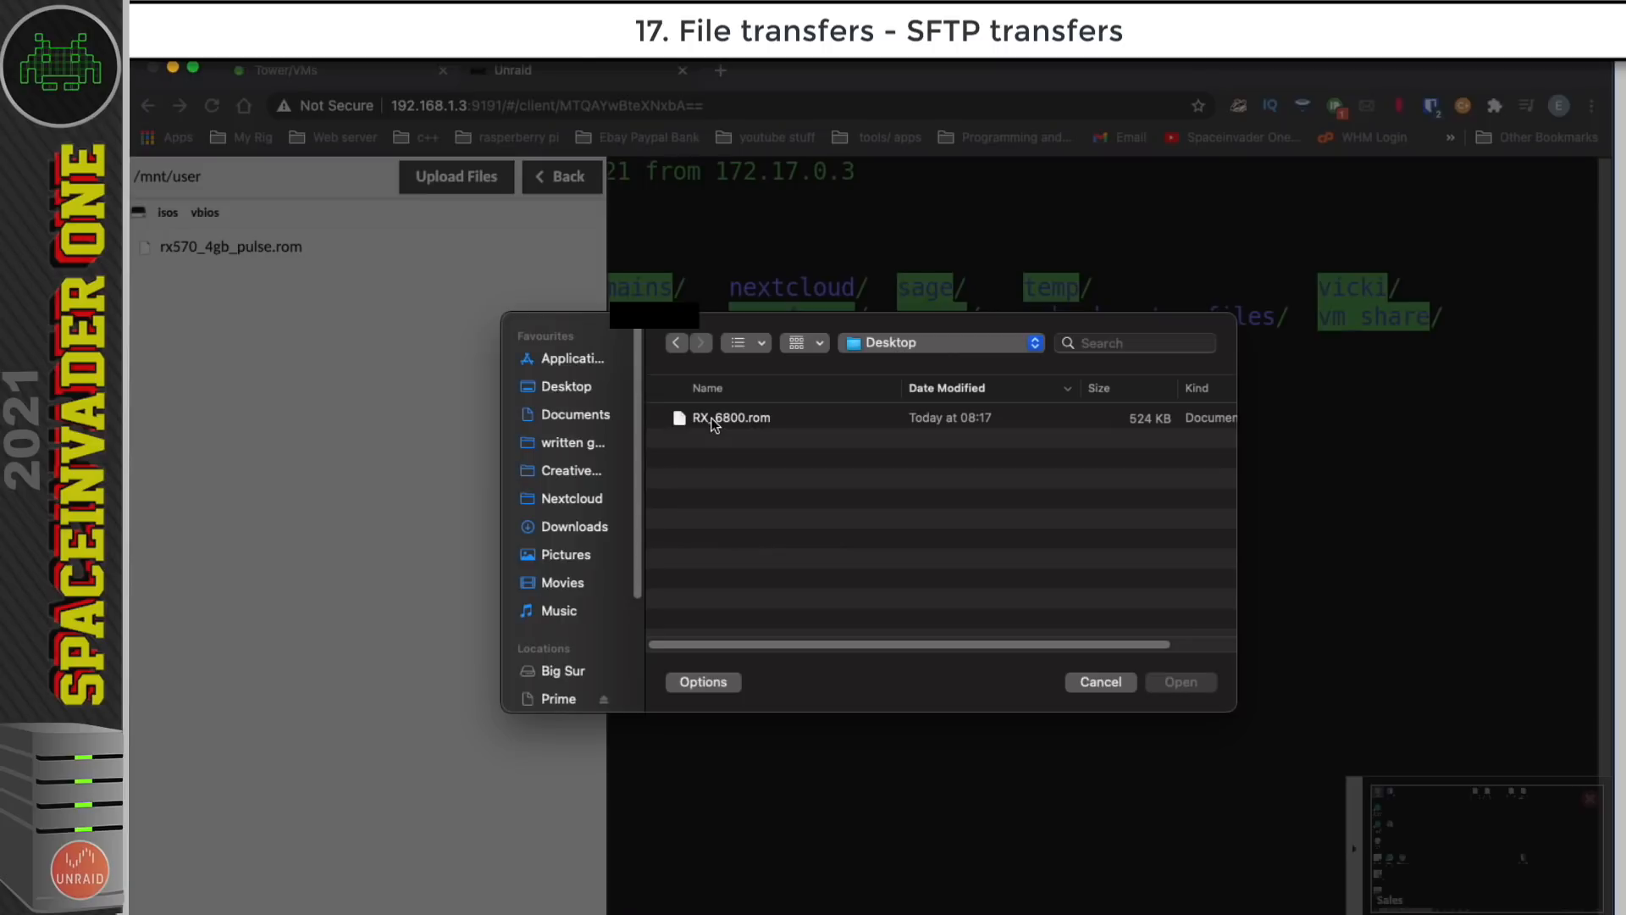
{"action": "left_click", "coordinate": [714, 419]}
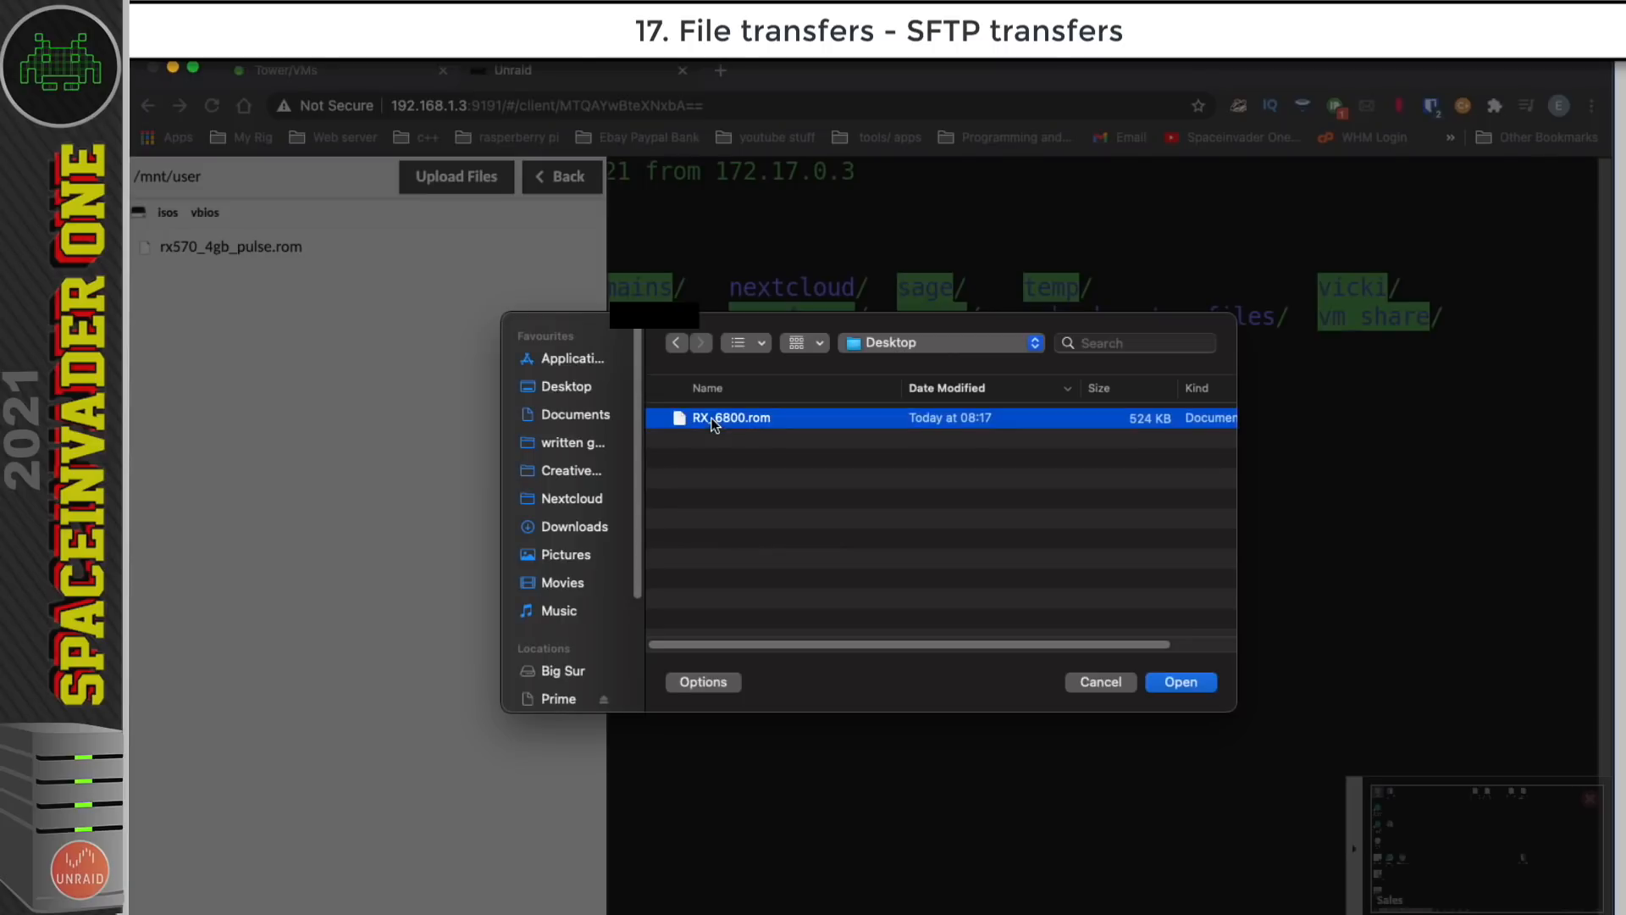
{"action": "left_click", "coordinate": [1180, 683]}
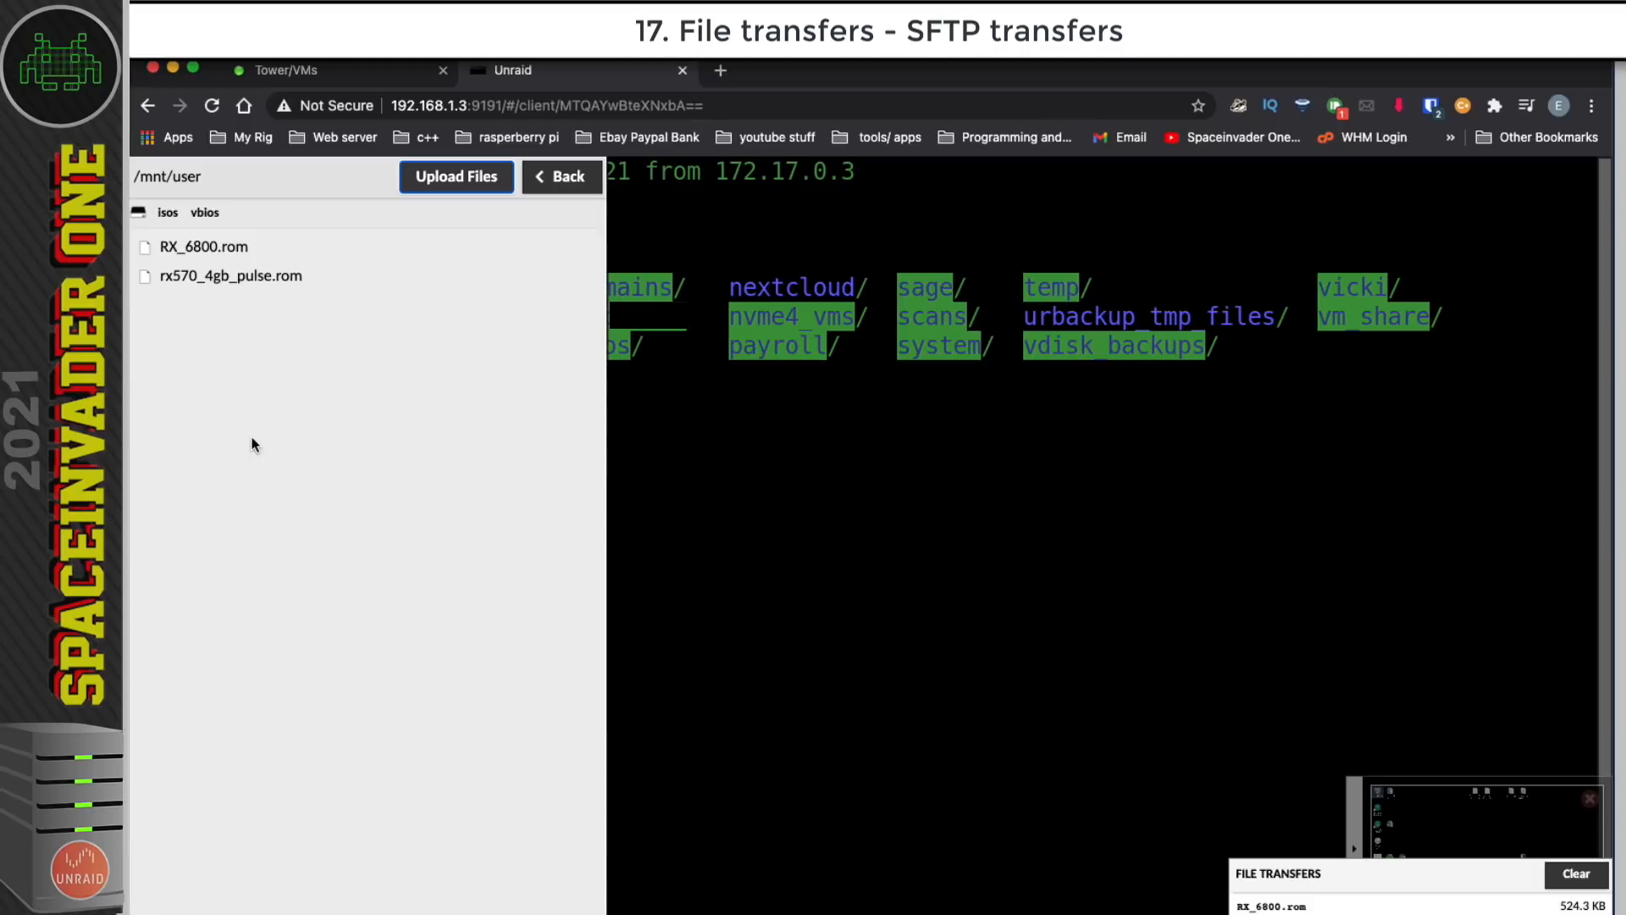
{"action": "key", "text": "ctrl+alt+shift"}
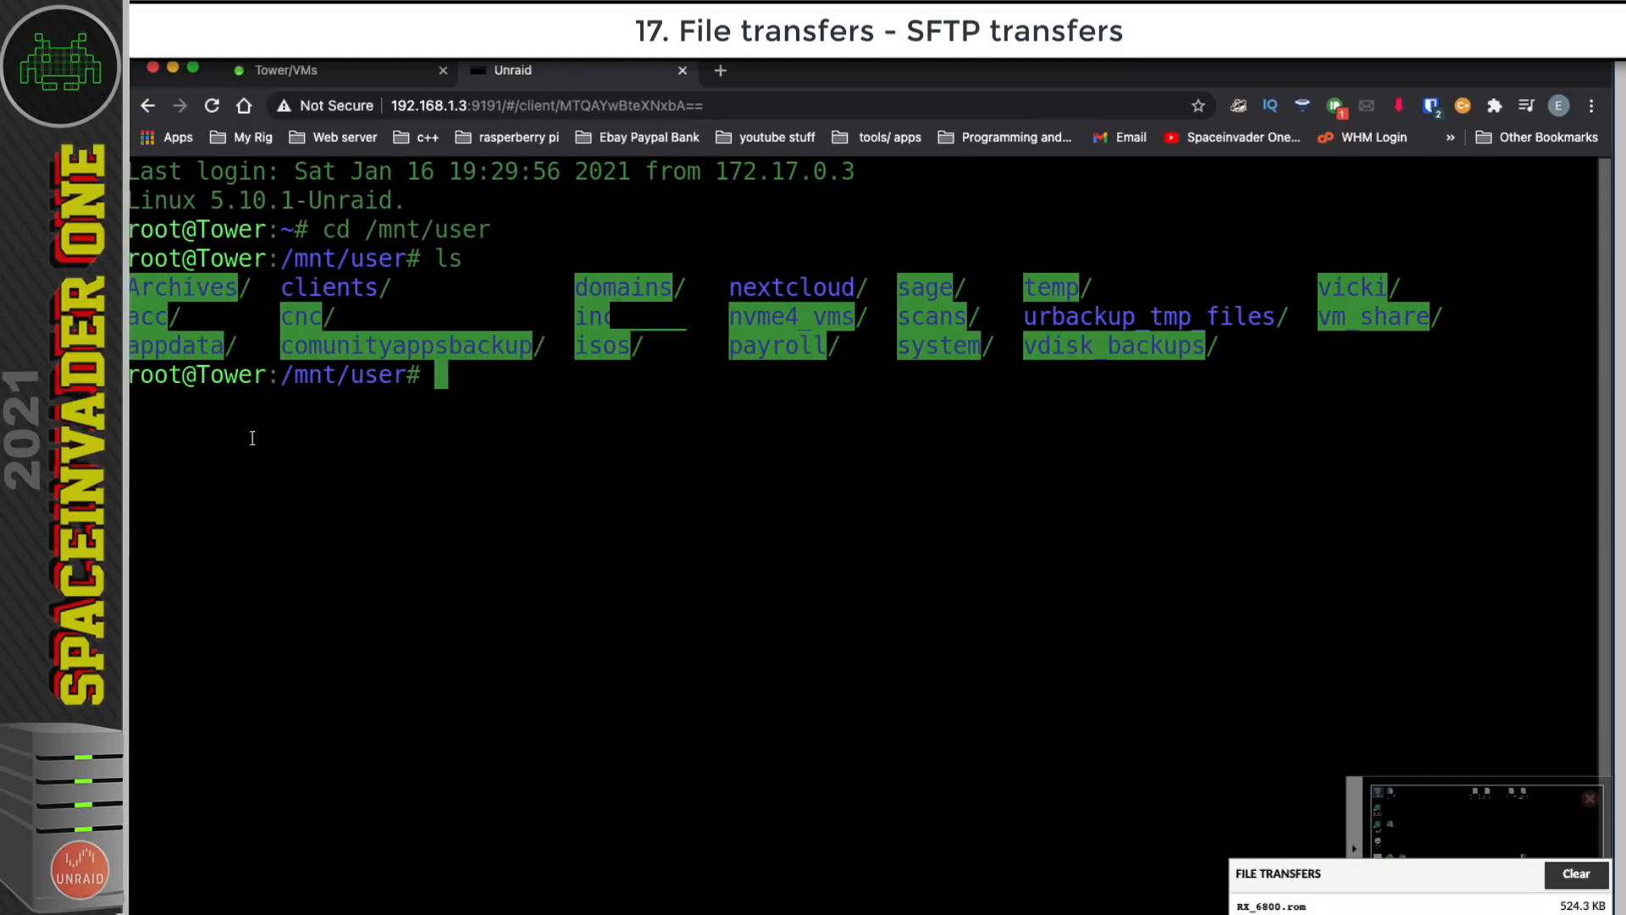
Step: In the Unraid Shares page, browse isos > vbios to find RX_6800.rom
{"action": "left_click", "coordinate": [313, 77]}
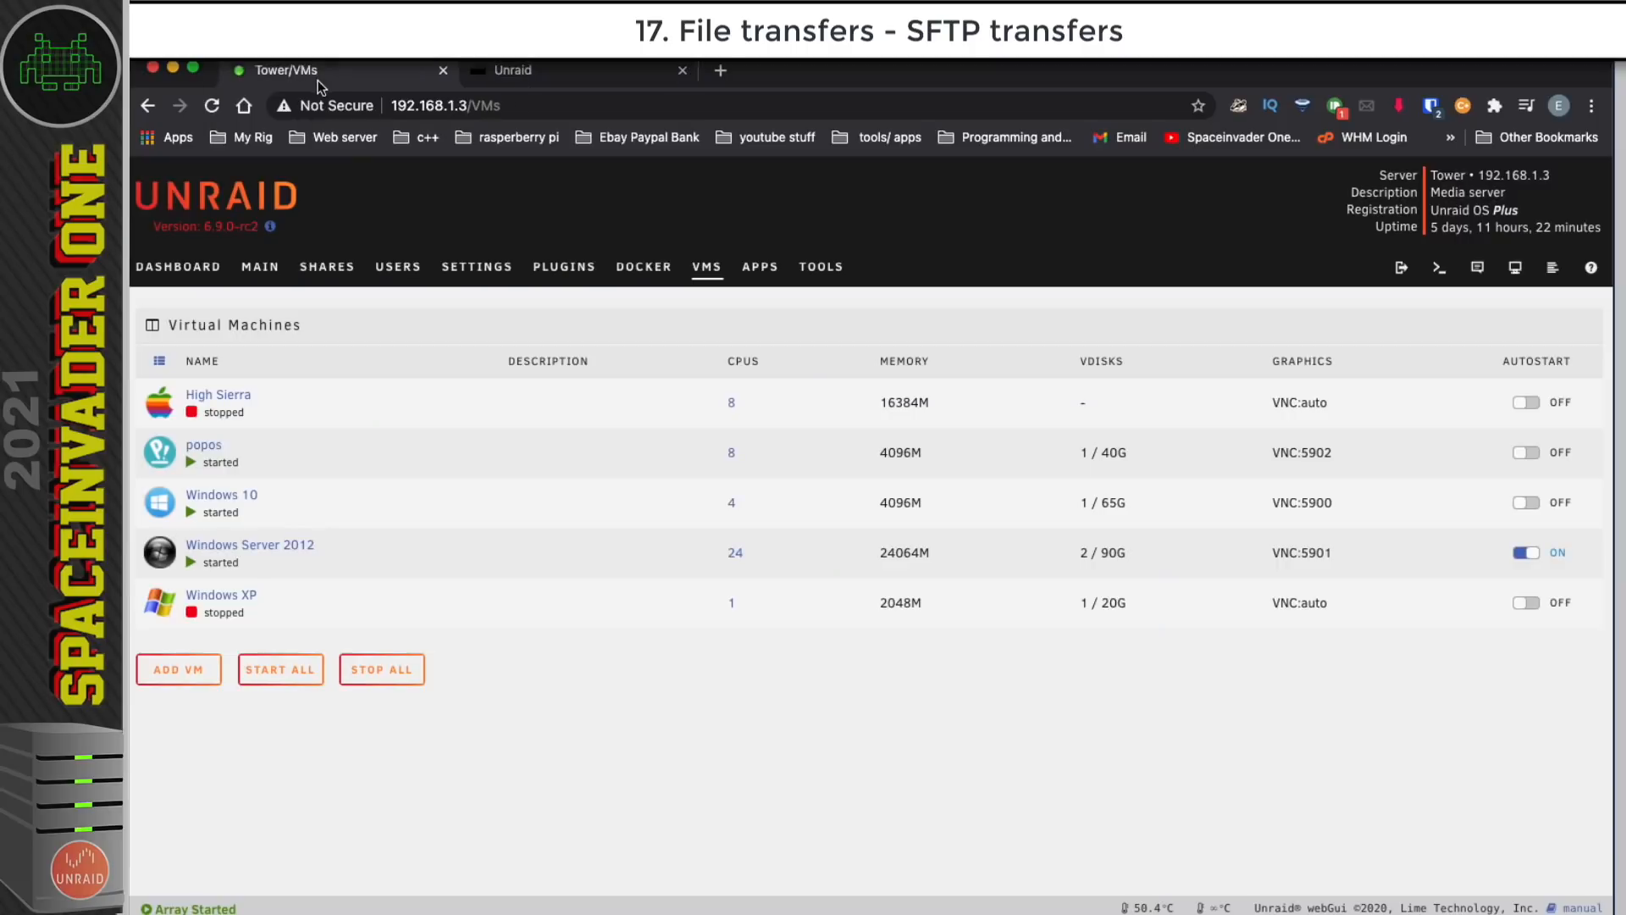
{"action": "left_click", "coordinate": [337, 268]}
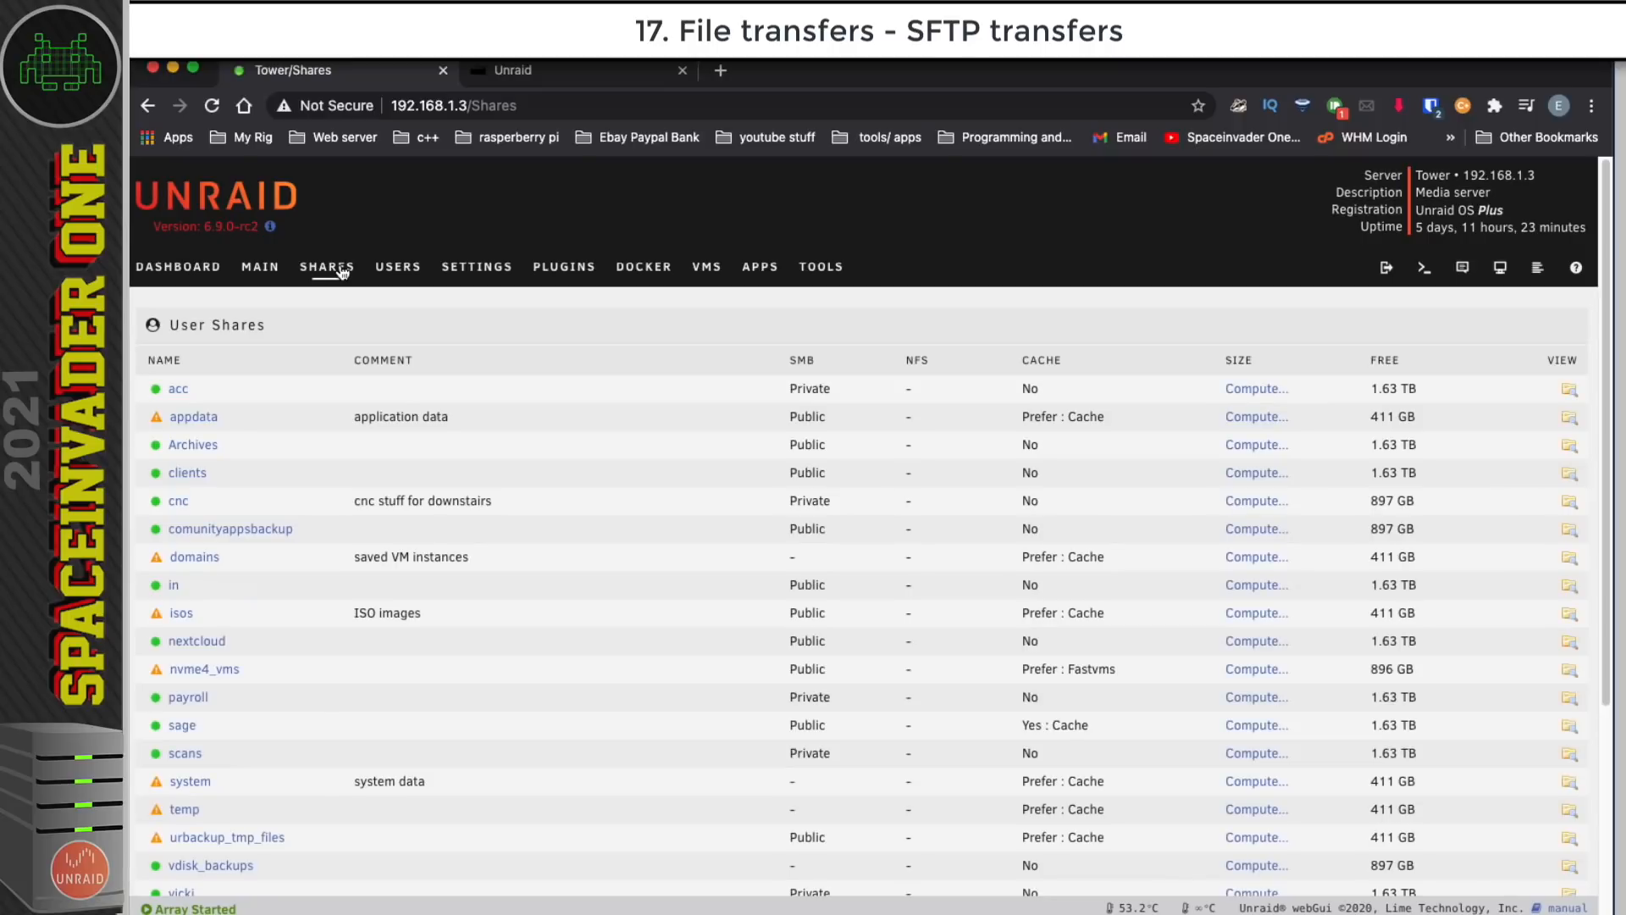
{"action": "left_click", "coordinate": [1569, 615]}
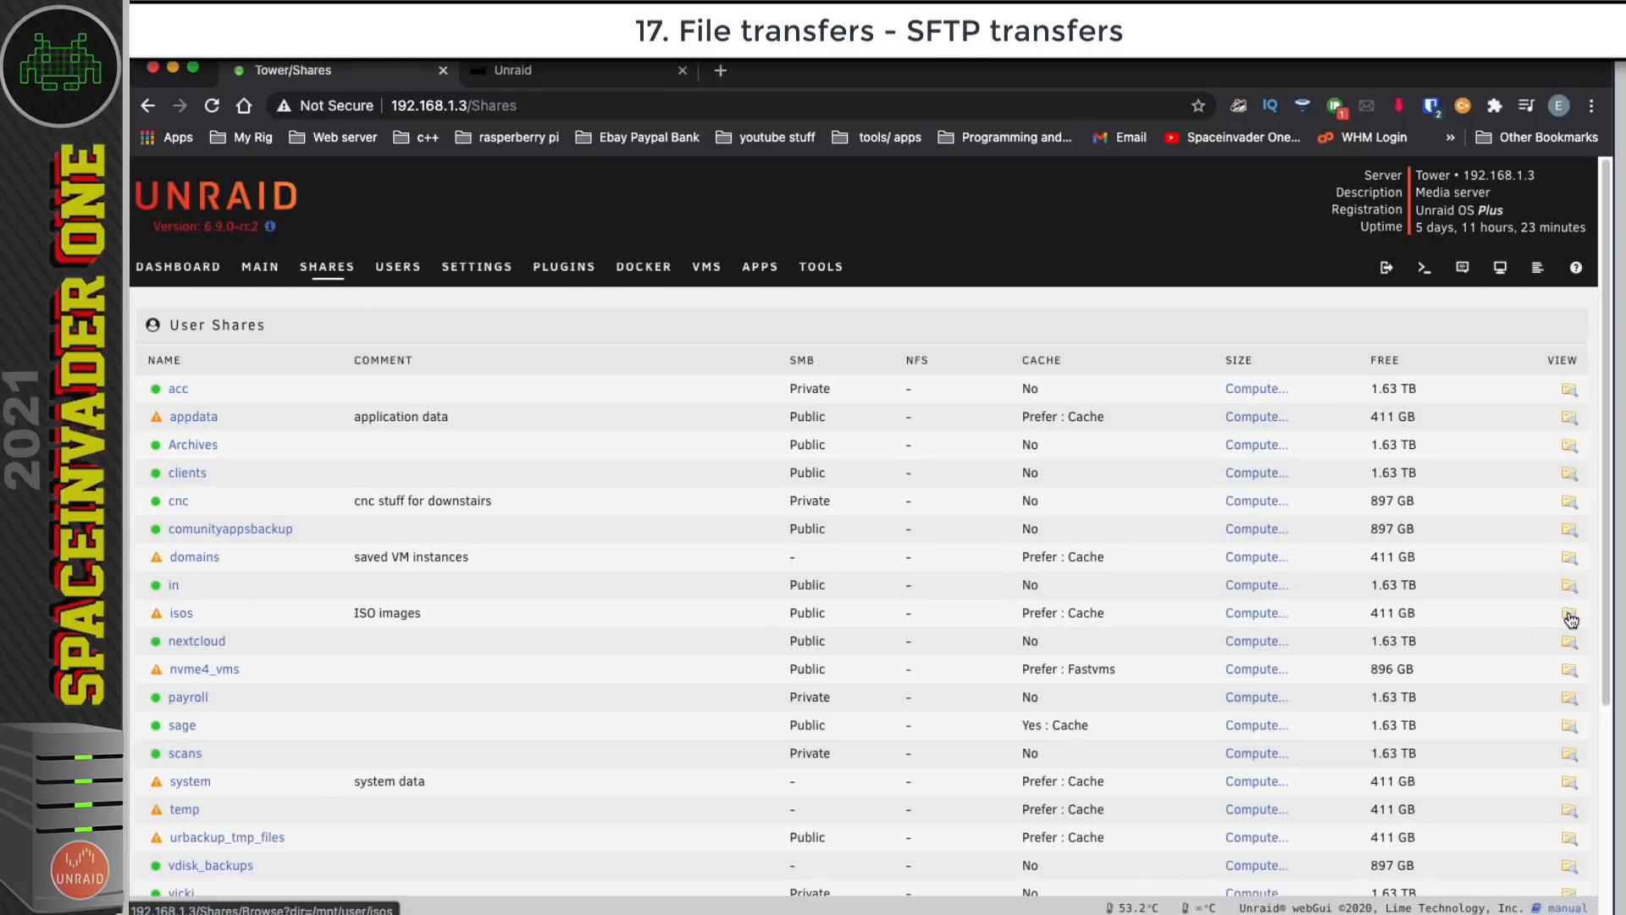
{"action": "left_click", "coordinate": [230, 394]}
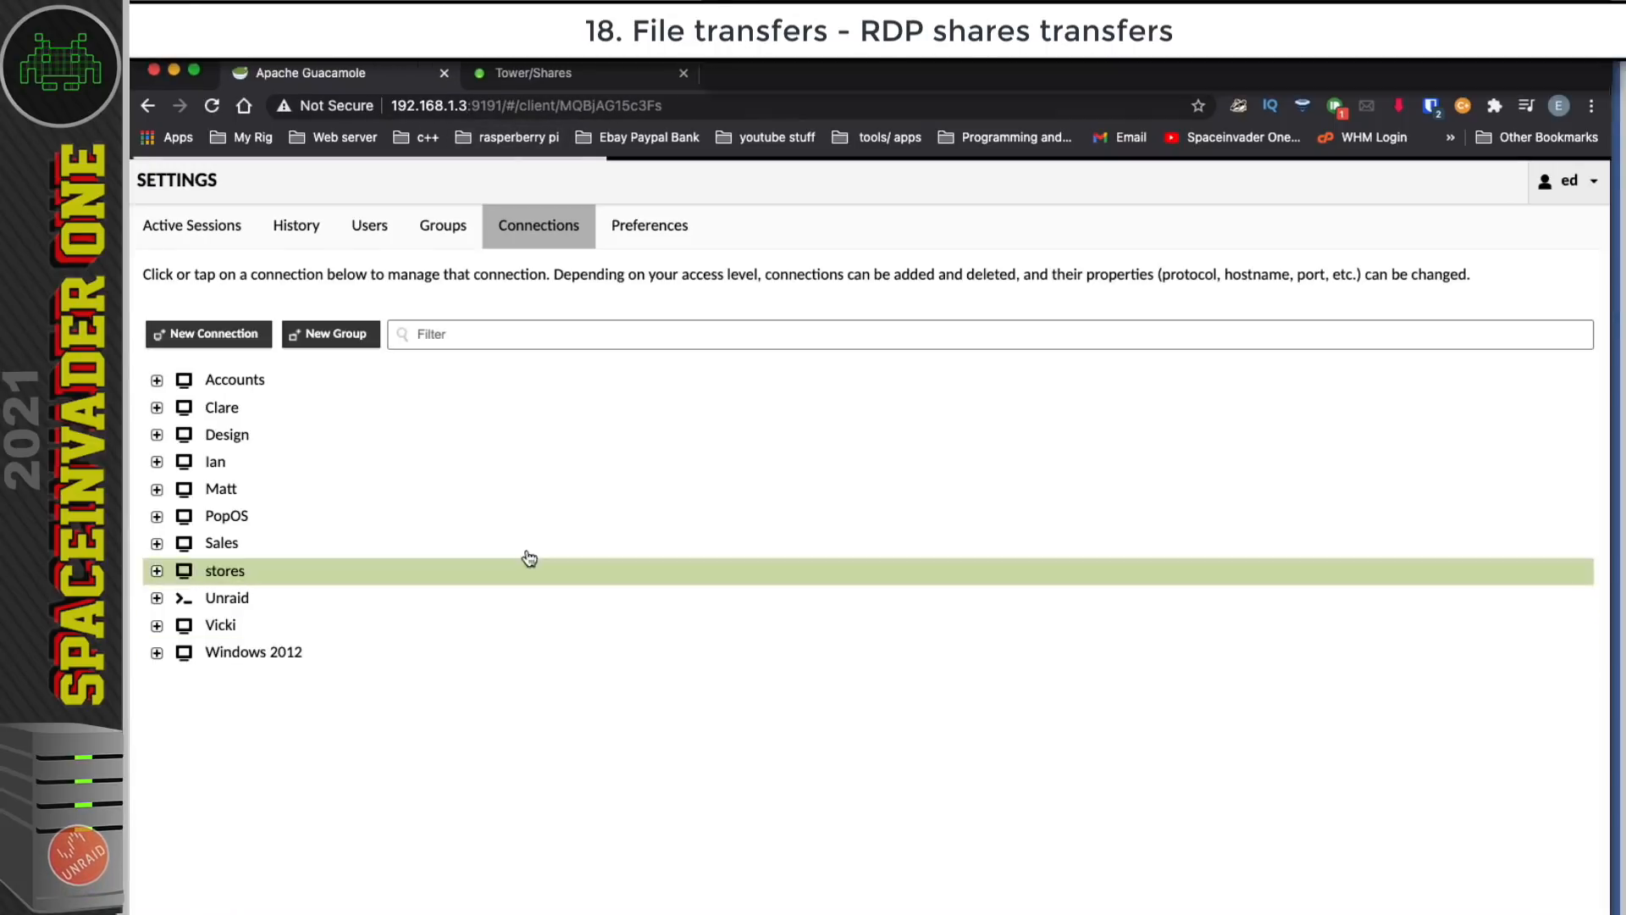
Step: Enable drive redirection on the Sales connection with drive name 'guacamole'
{"action": "left_click", "coordinate": [219, 546]}
{"action": "scroll", "coordinate": [229, 465], "scroll_direction": "down", "scroll_amount": 10}
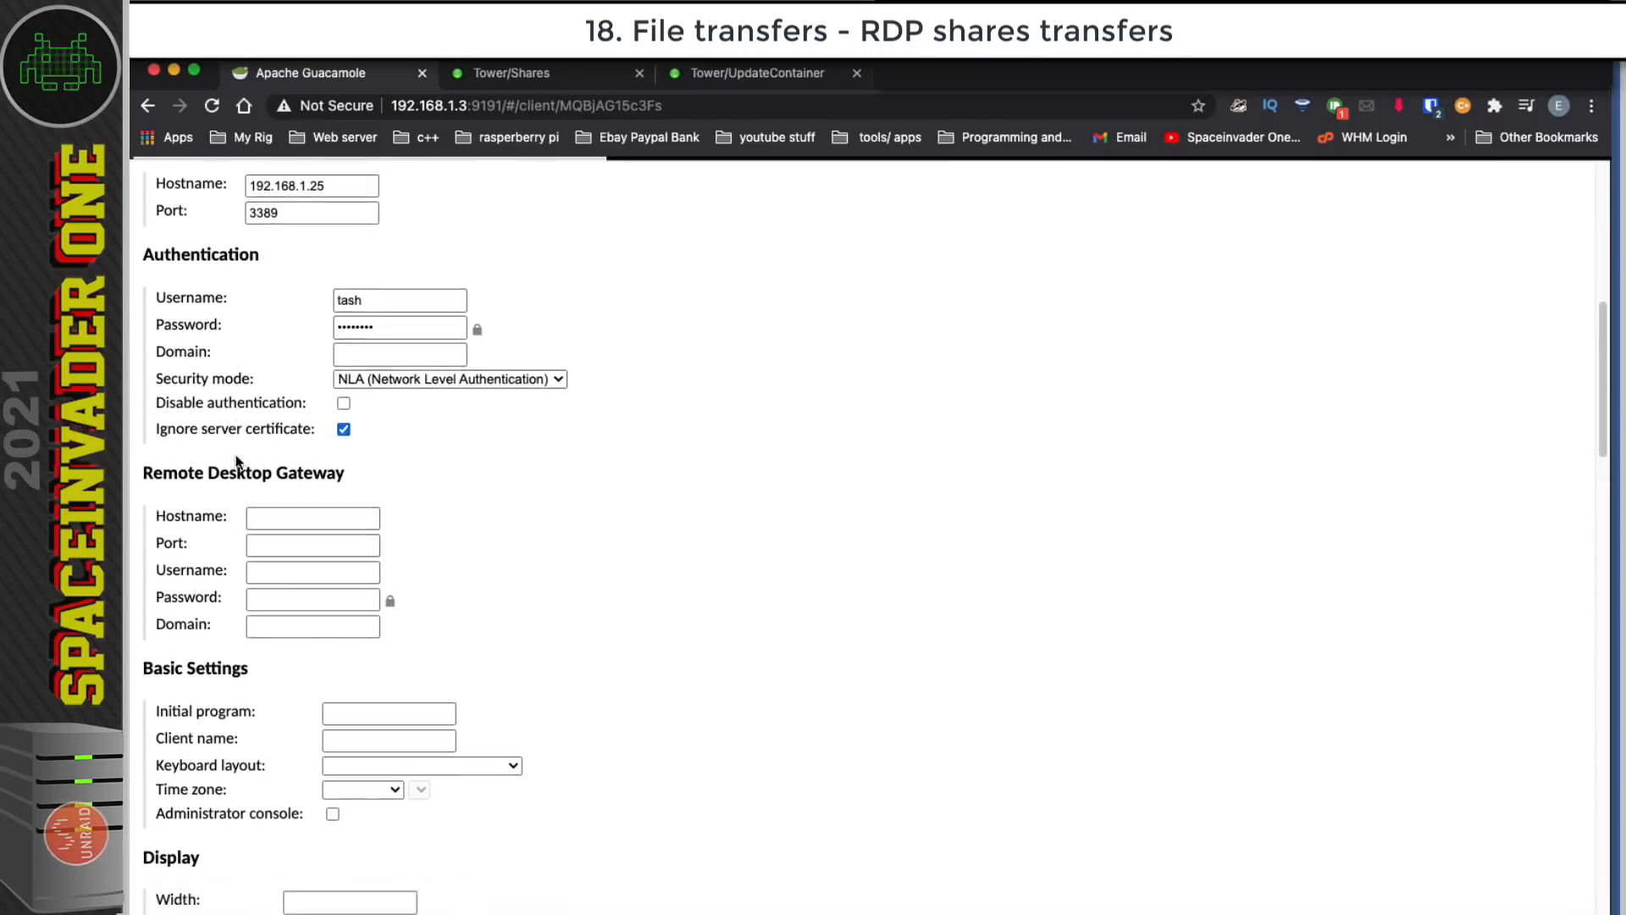
{"action": "scroll", "coordinate": [237, 463], "scroll_direction": "down", "scroll_amount": 8}
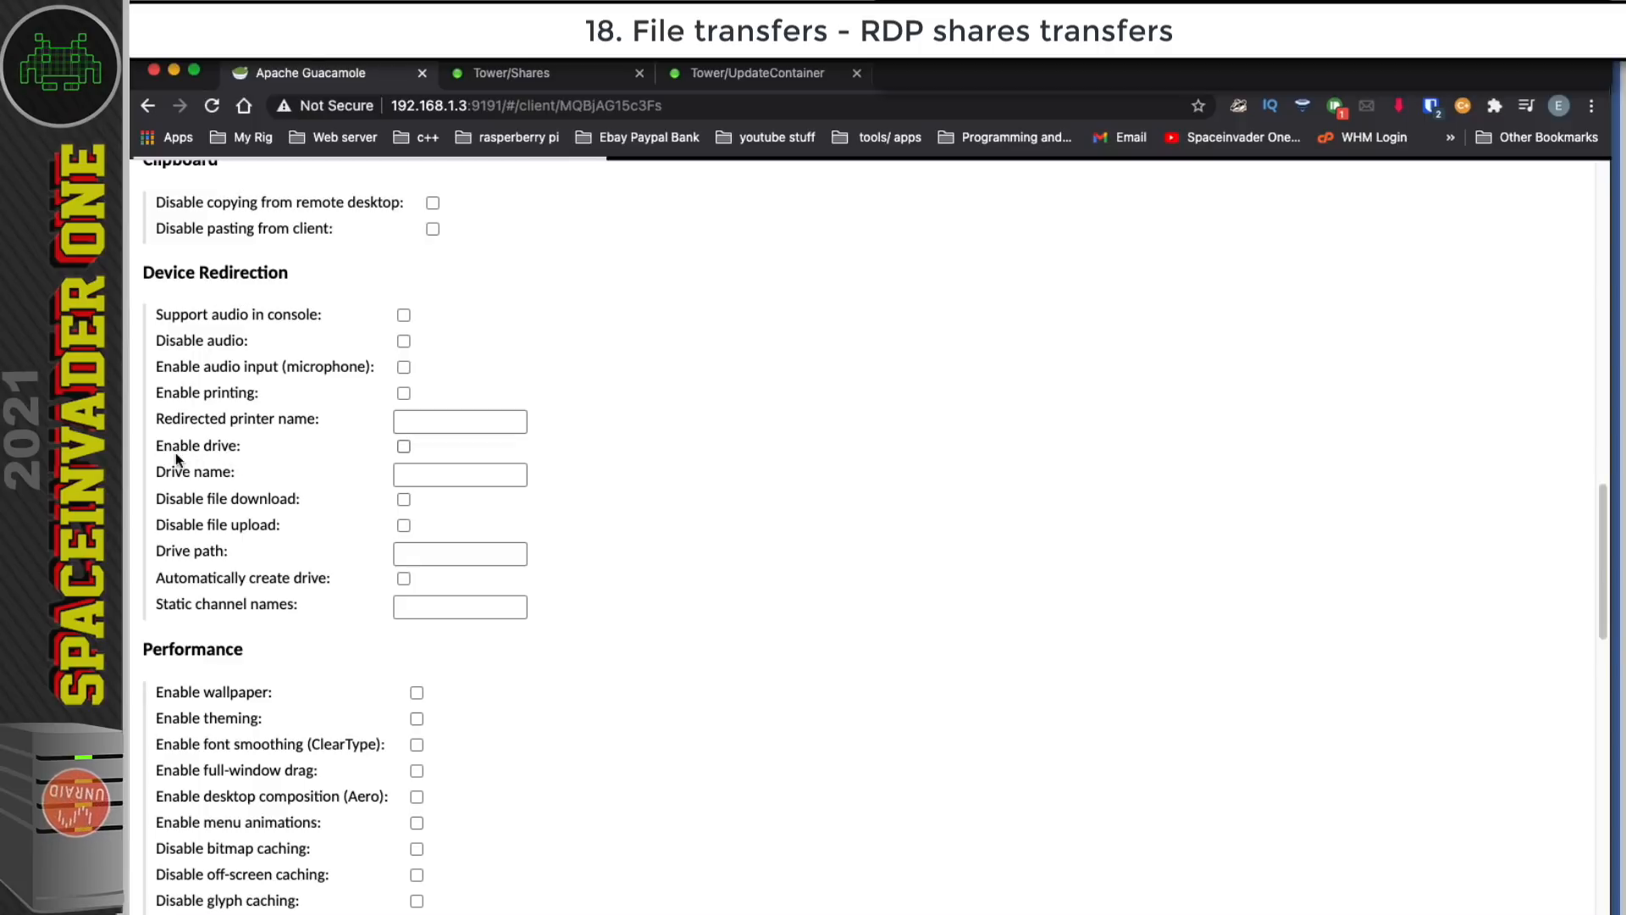
{"action": "left_click", "coordinate": [403, 445]}
{"action": "key", "text": "Tab"}
{"action": "type", "text": "guaca"}
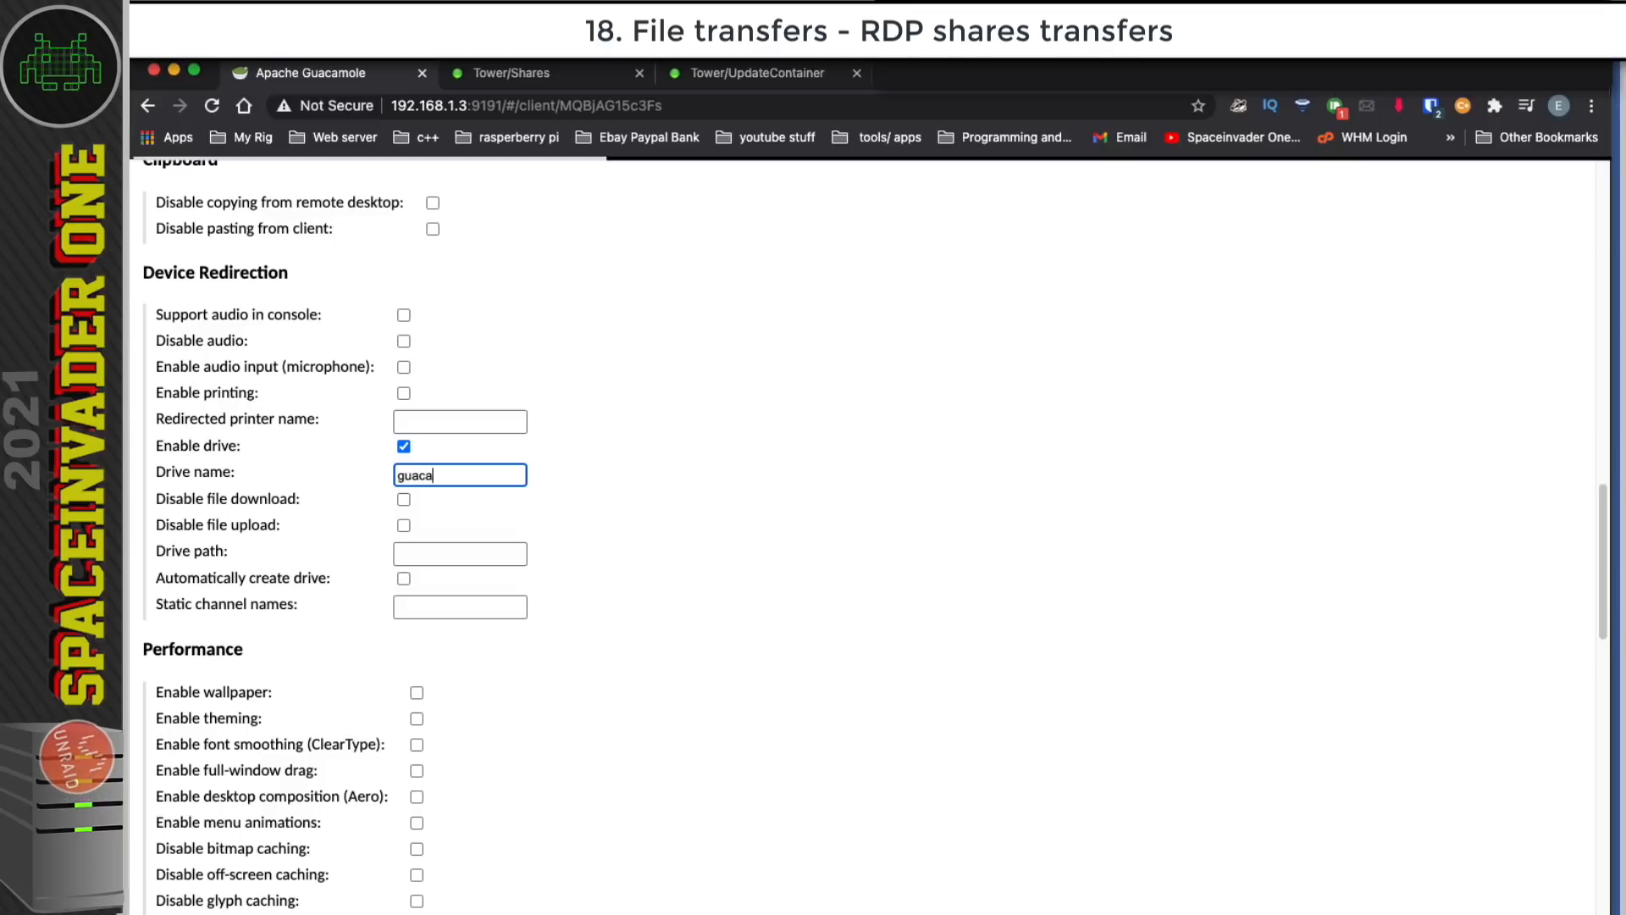
{"action": "type", "text": "mole"}
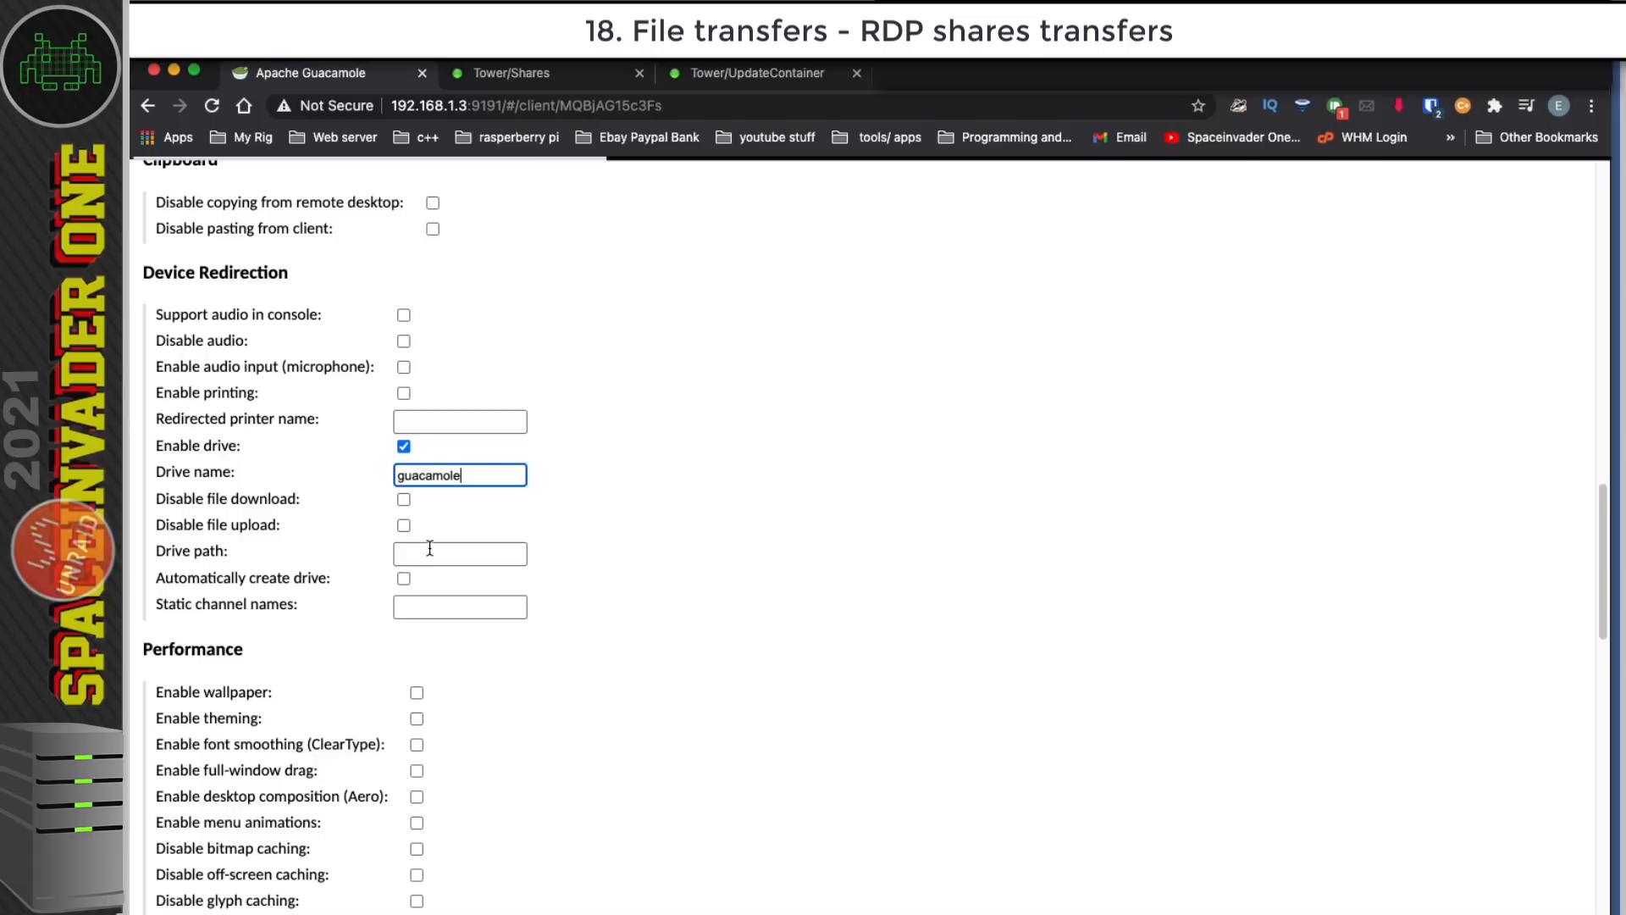
{"action": "left_click", "coordinate": [542, 72]}
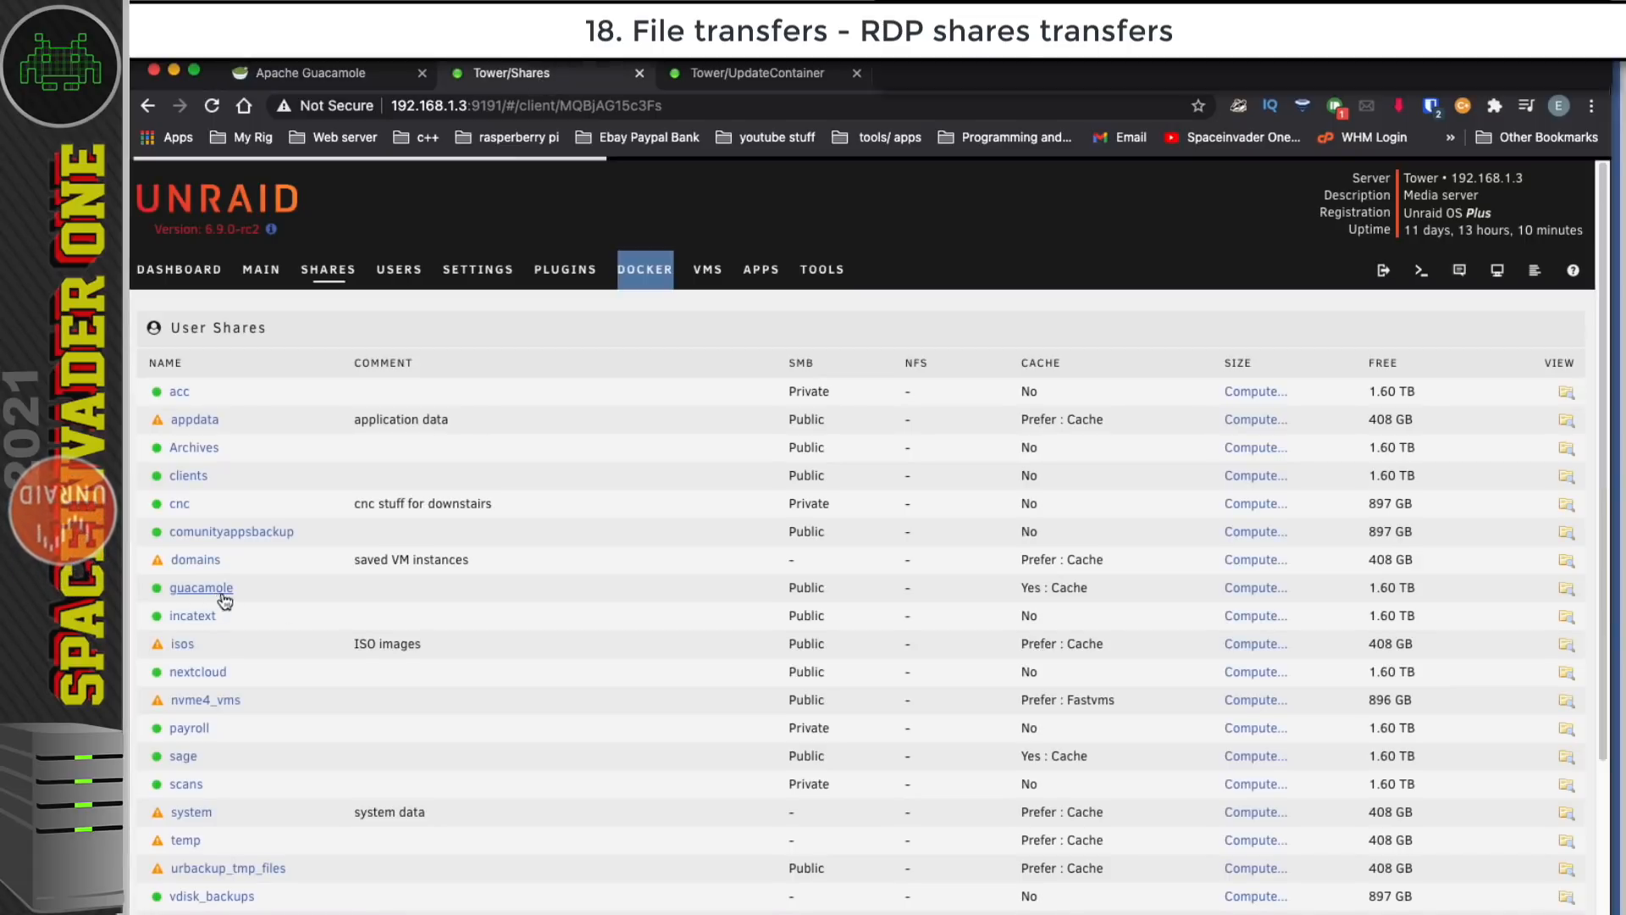
Step: Browse the guacamole share and open its empty rdp shares folder
{"action": "left_click", "coordinate": [1564, 589]}
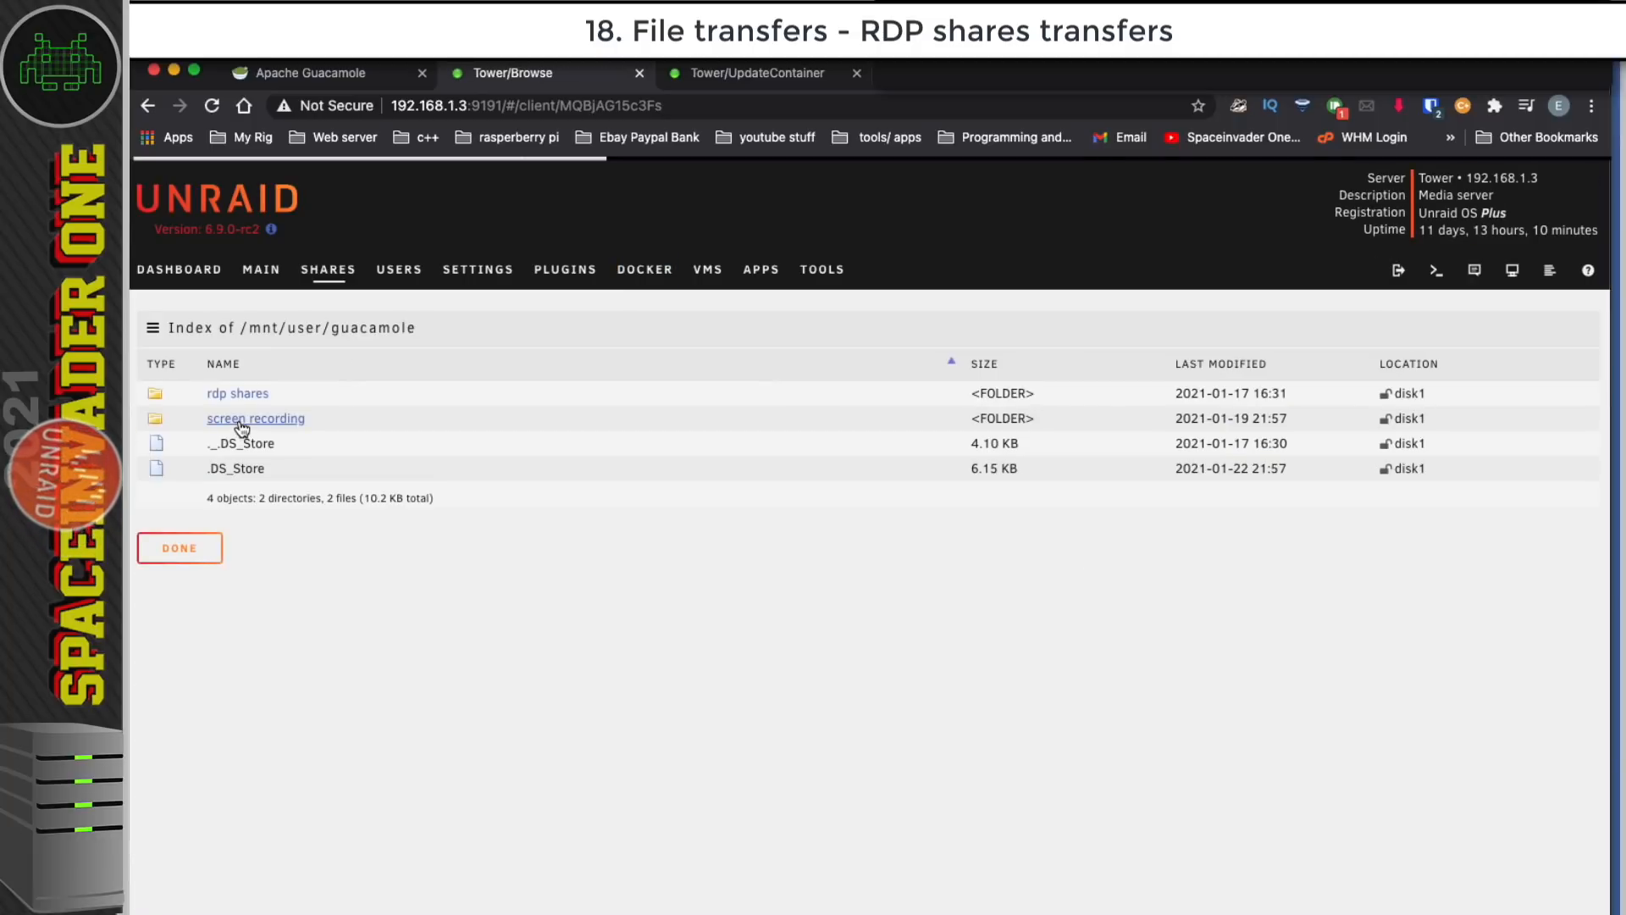
{"action": "left_click", "coordinate": [246, 394]}
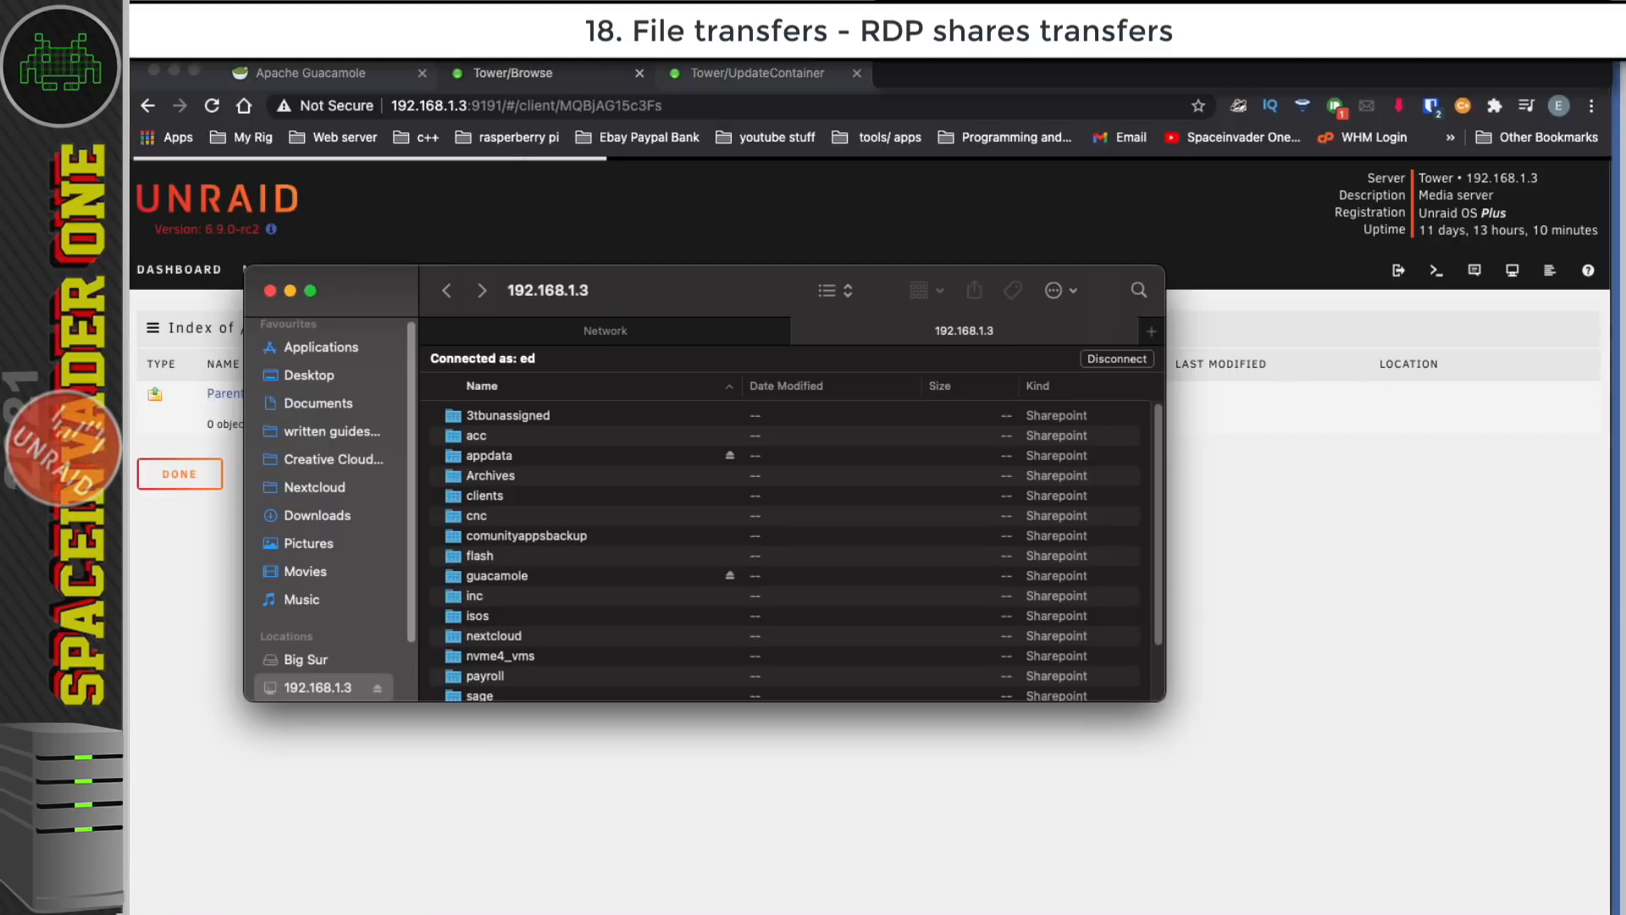
Step: In Finder, create a new folder named sales inside guacamole/rdp shares
{"action": "double_click", "coordinate": [500, 576]}
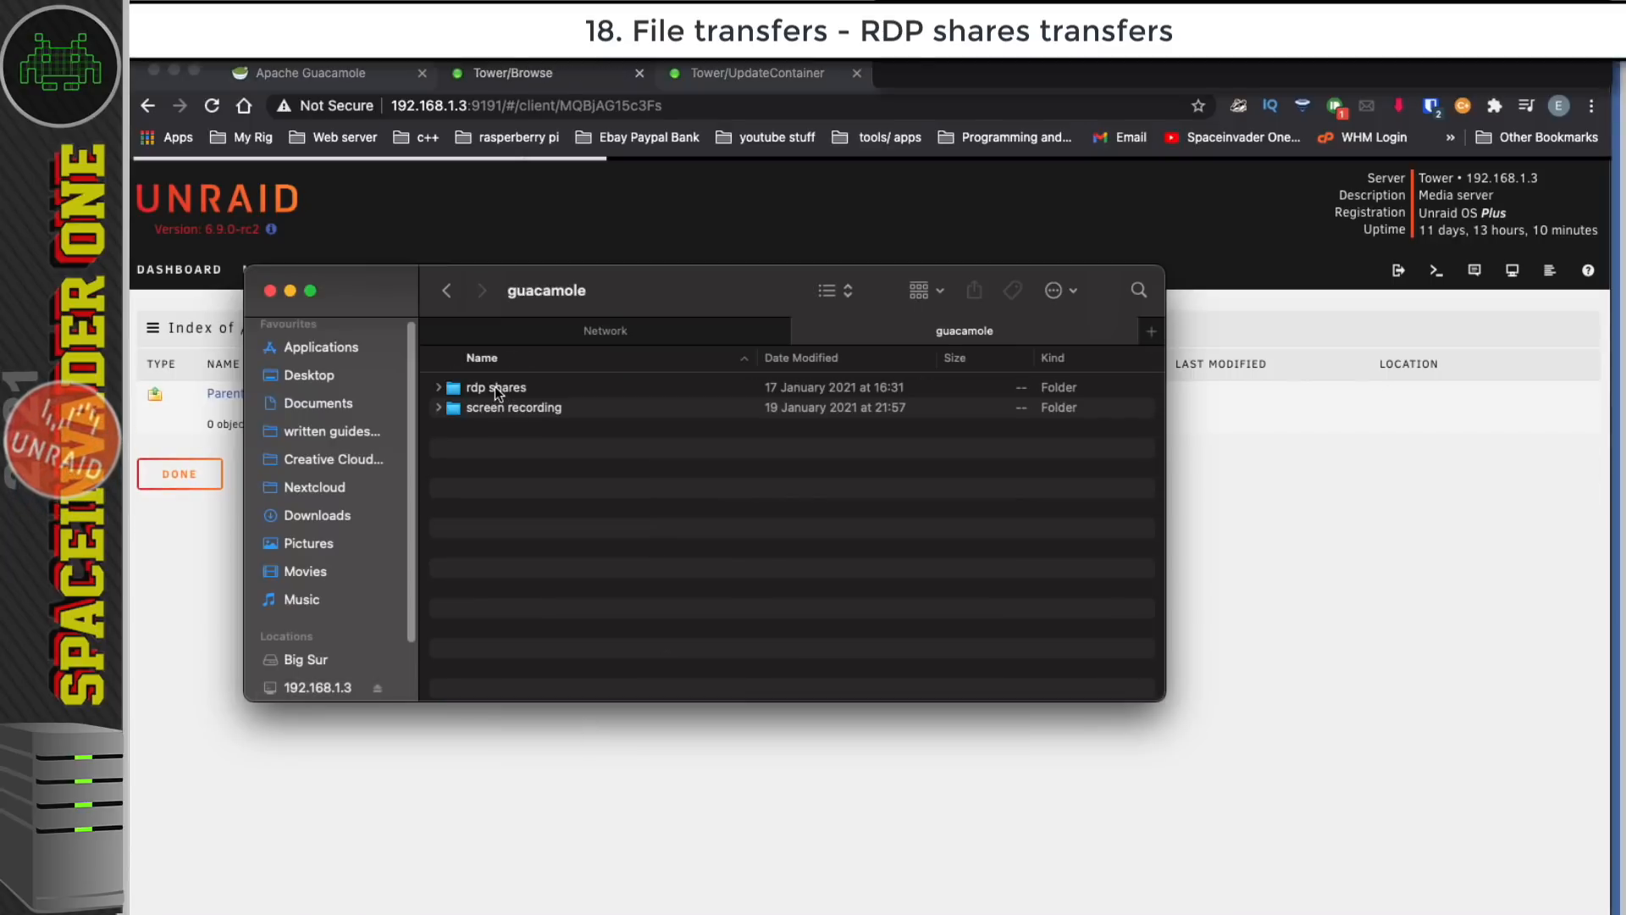
{"action": "double_click", "coordinate": [495, 386]}
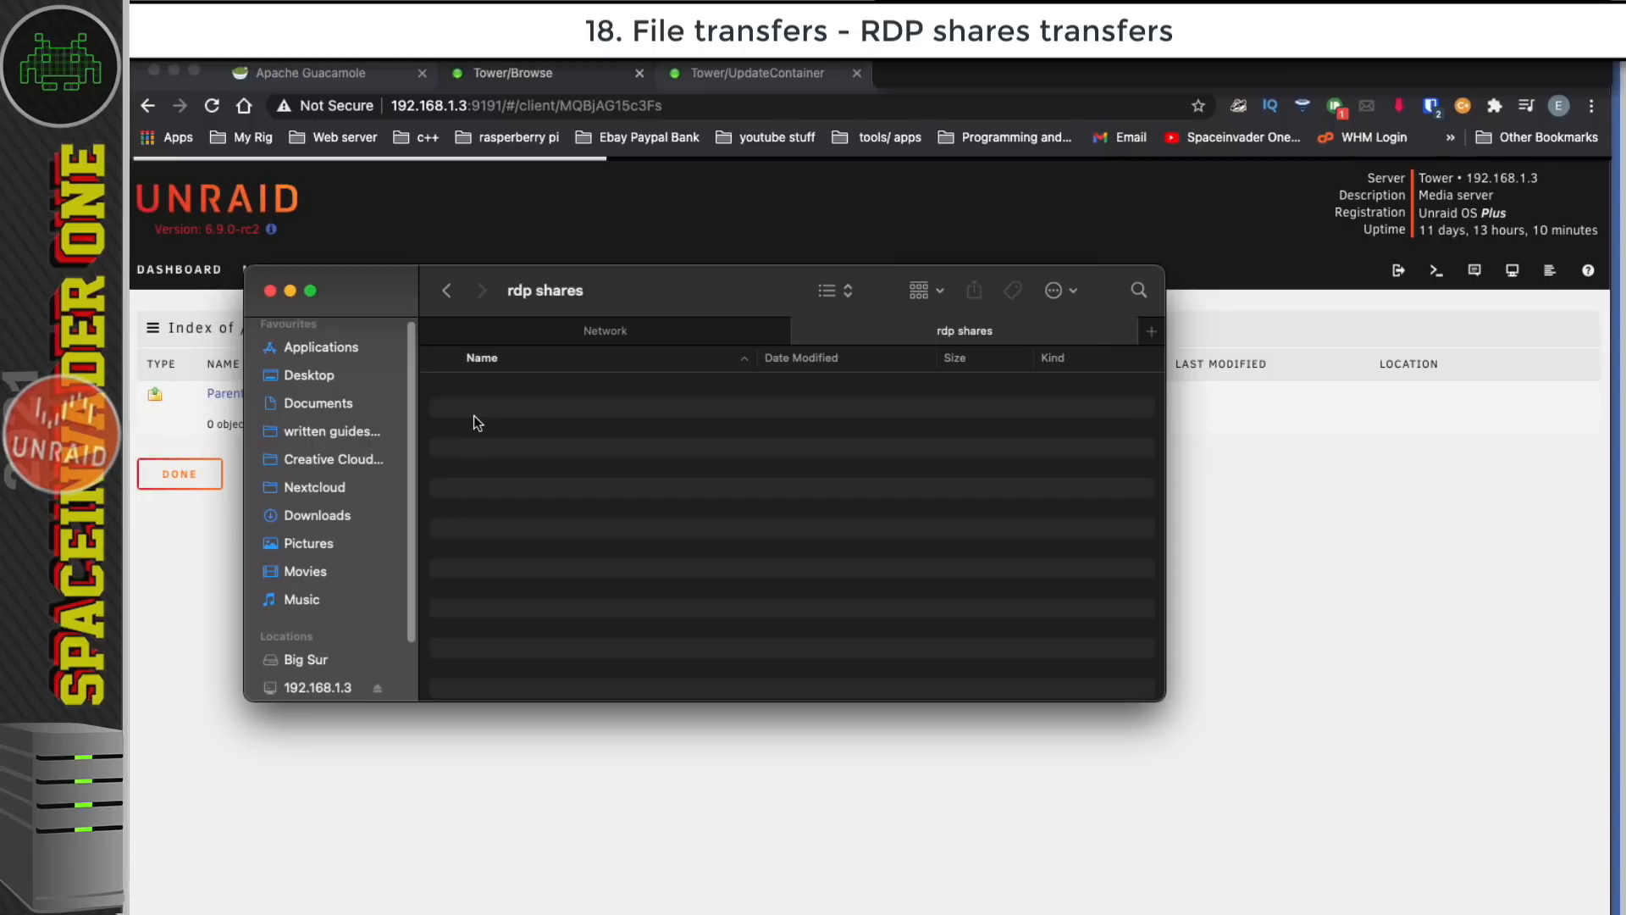
{"action": "right_click", "coordinate": [477, 420]}
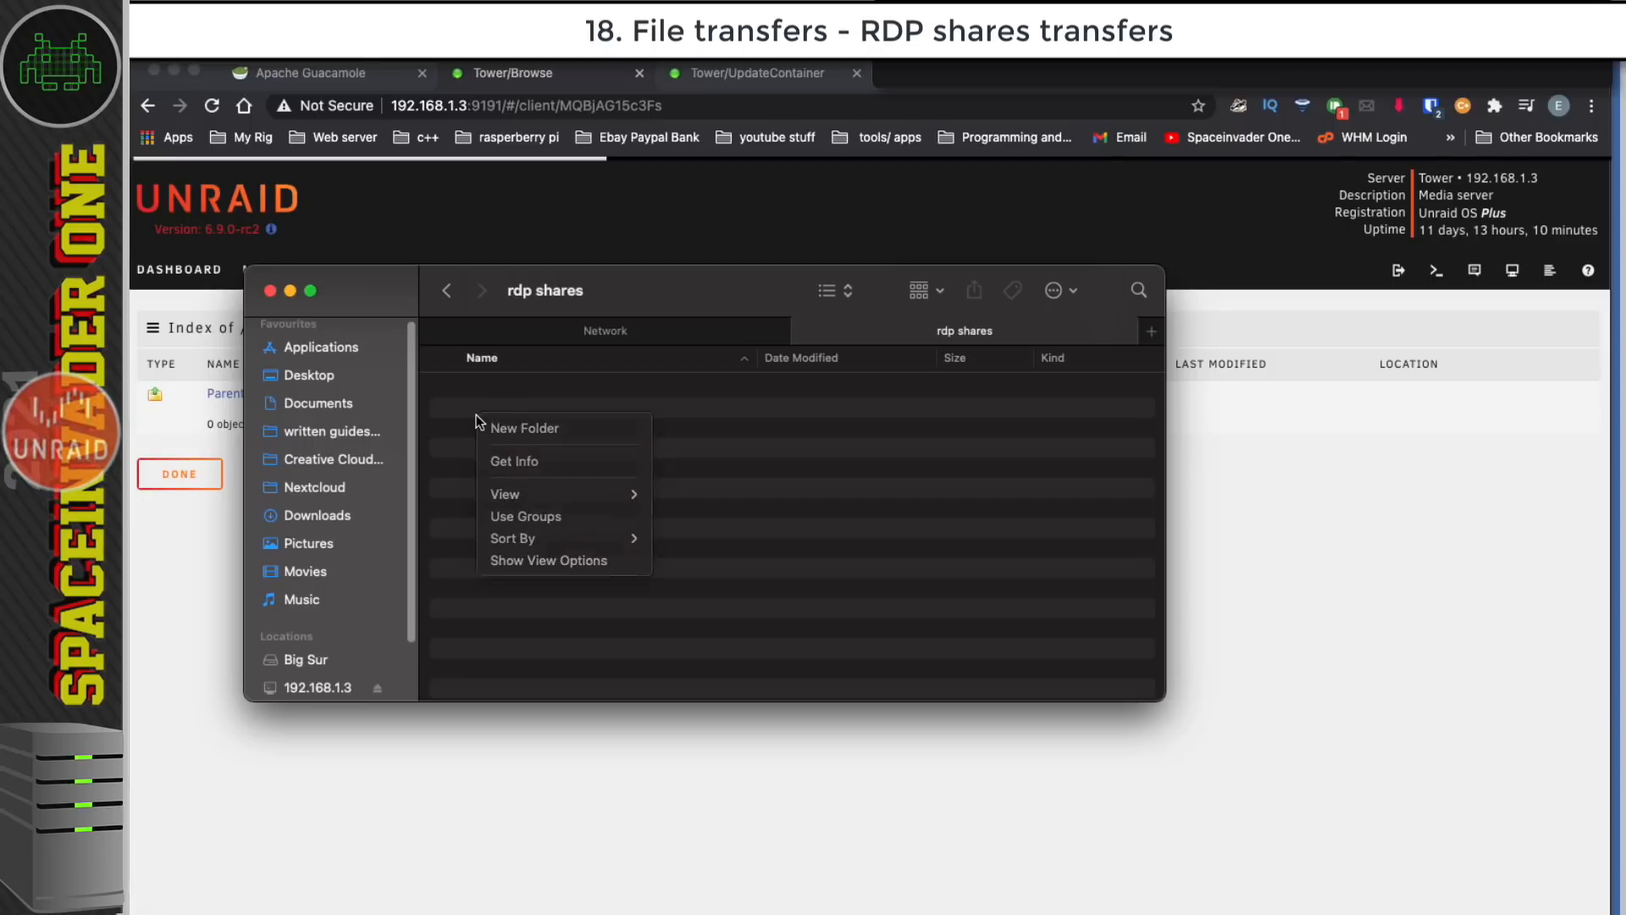
{"action": "left_click", "coordinate": [494, 427]}
{"action": "type", "text": "sales"}
{"action": "key", "text": "Return"}
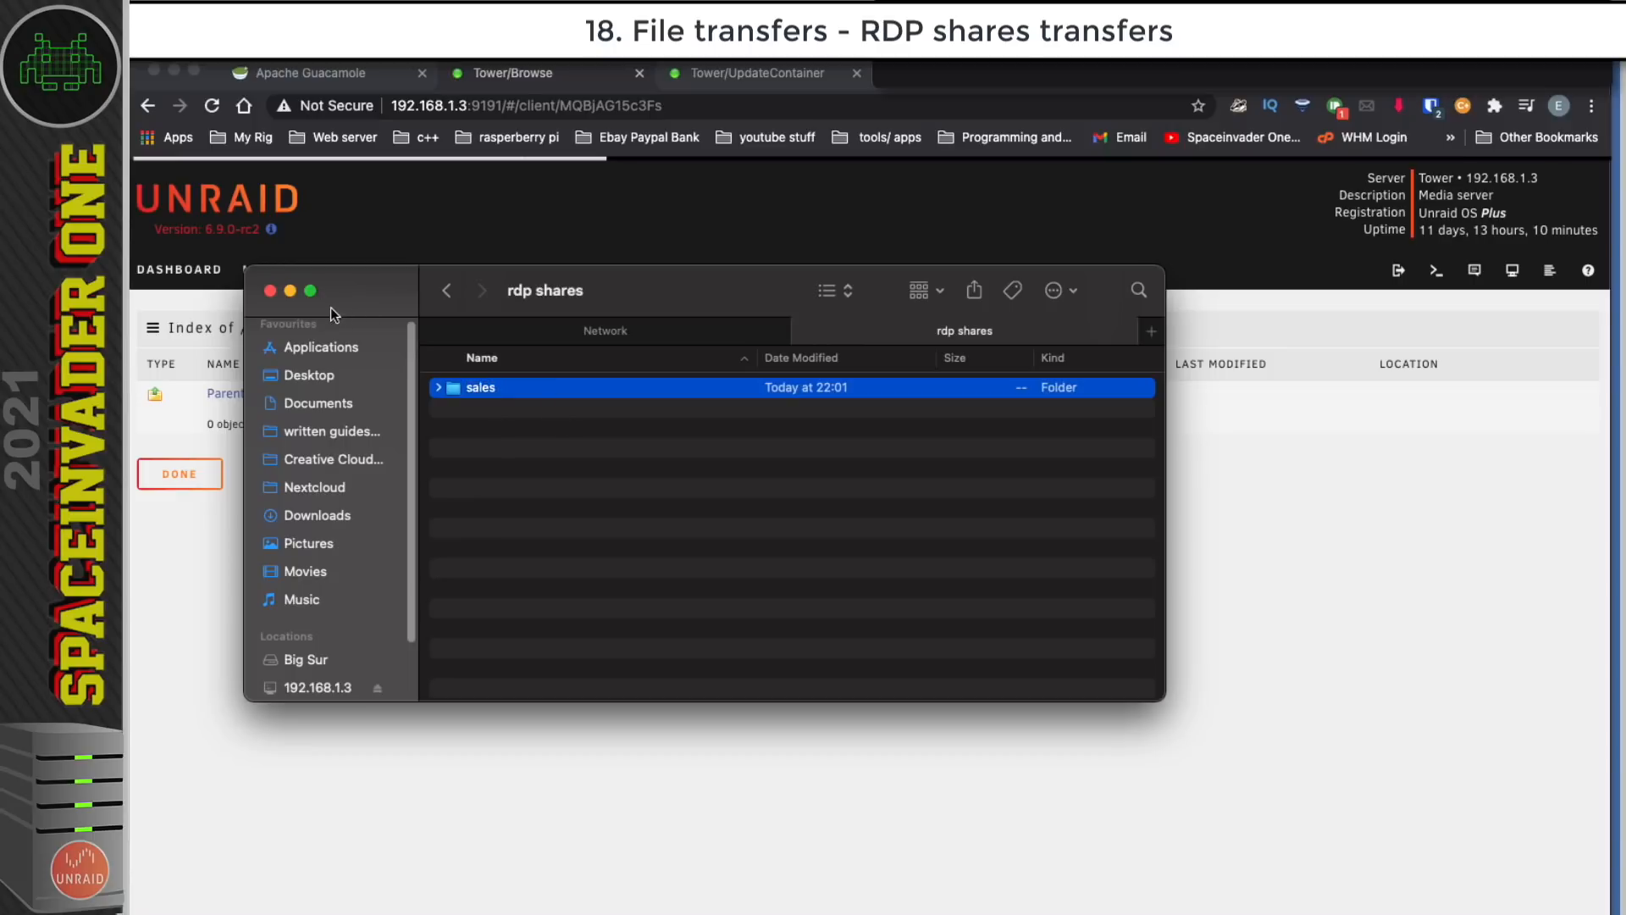
Step: Close Finder and confirm in Unraid that rdp shares now contains sales
{"action": "left_click", "coordinate": [270, 291]}
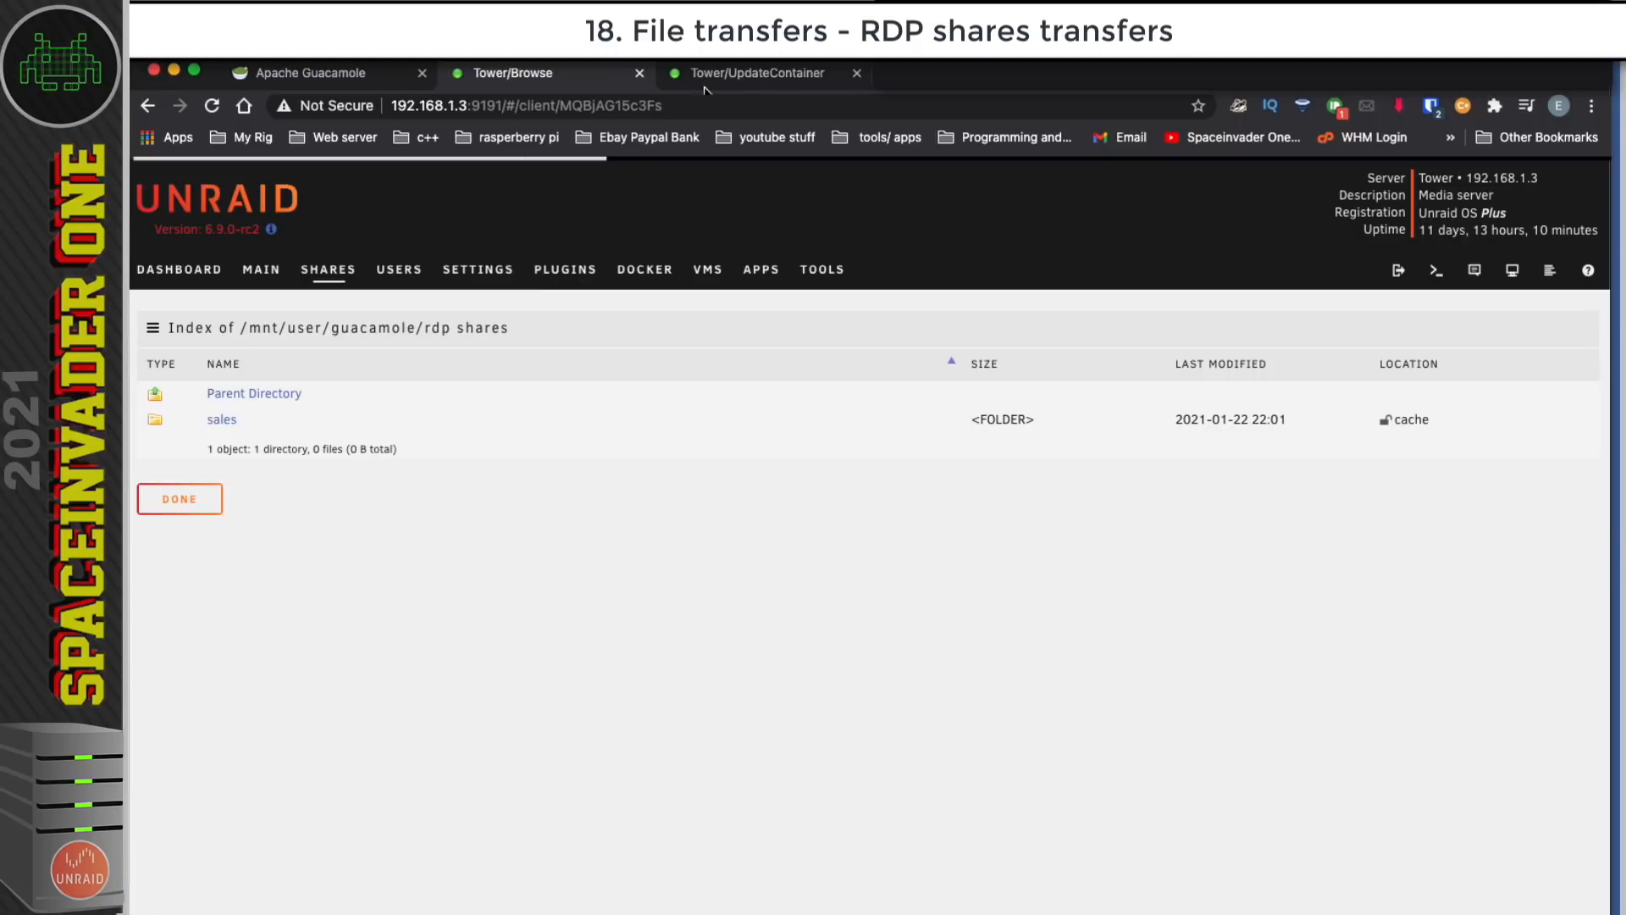
{"action": "left_click", "coordinate": [725, 75]}
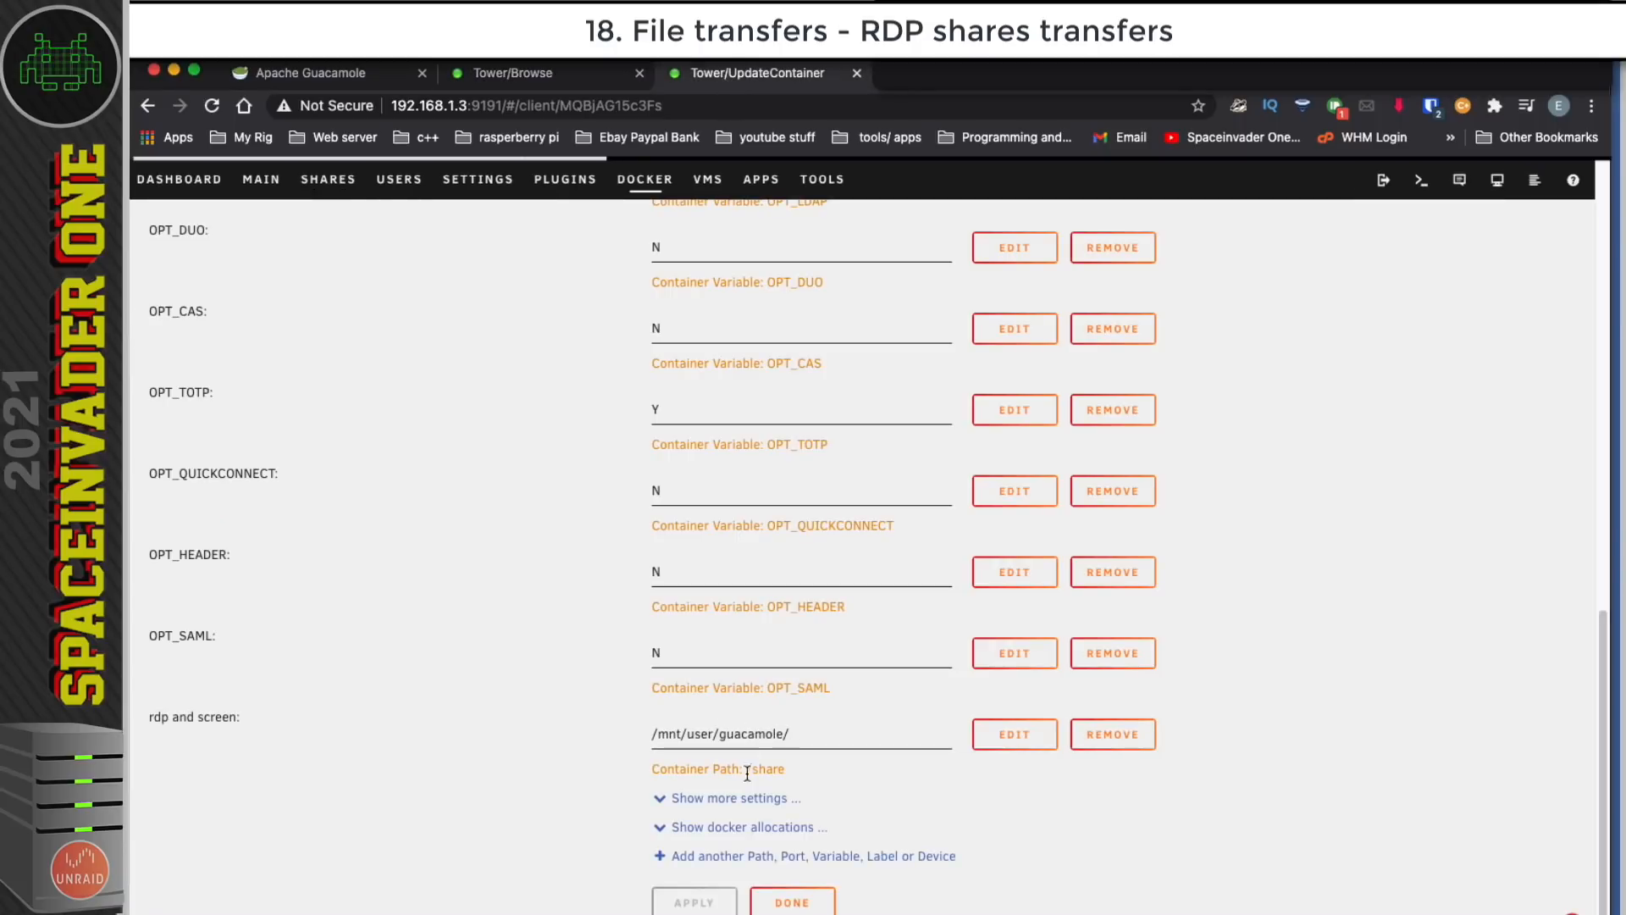
{"action": "left_click", "coordinate": [564, 75]}
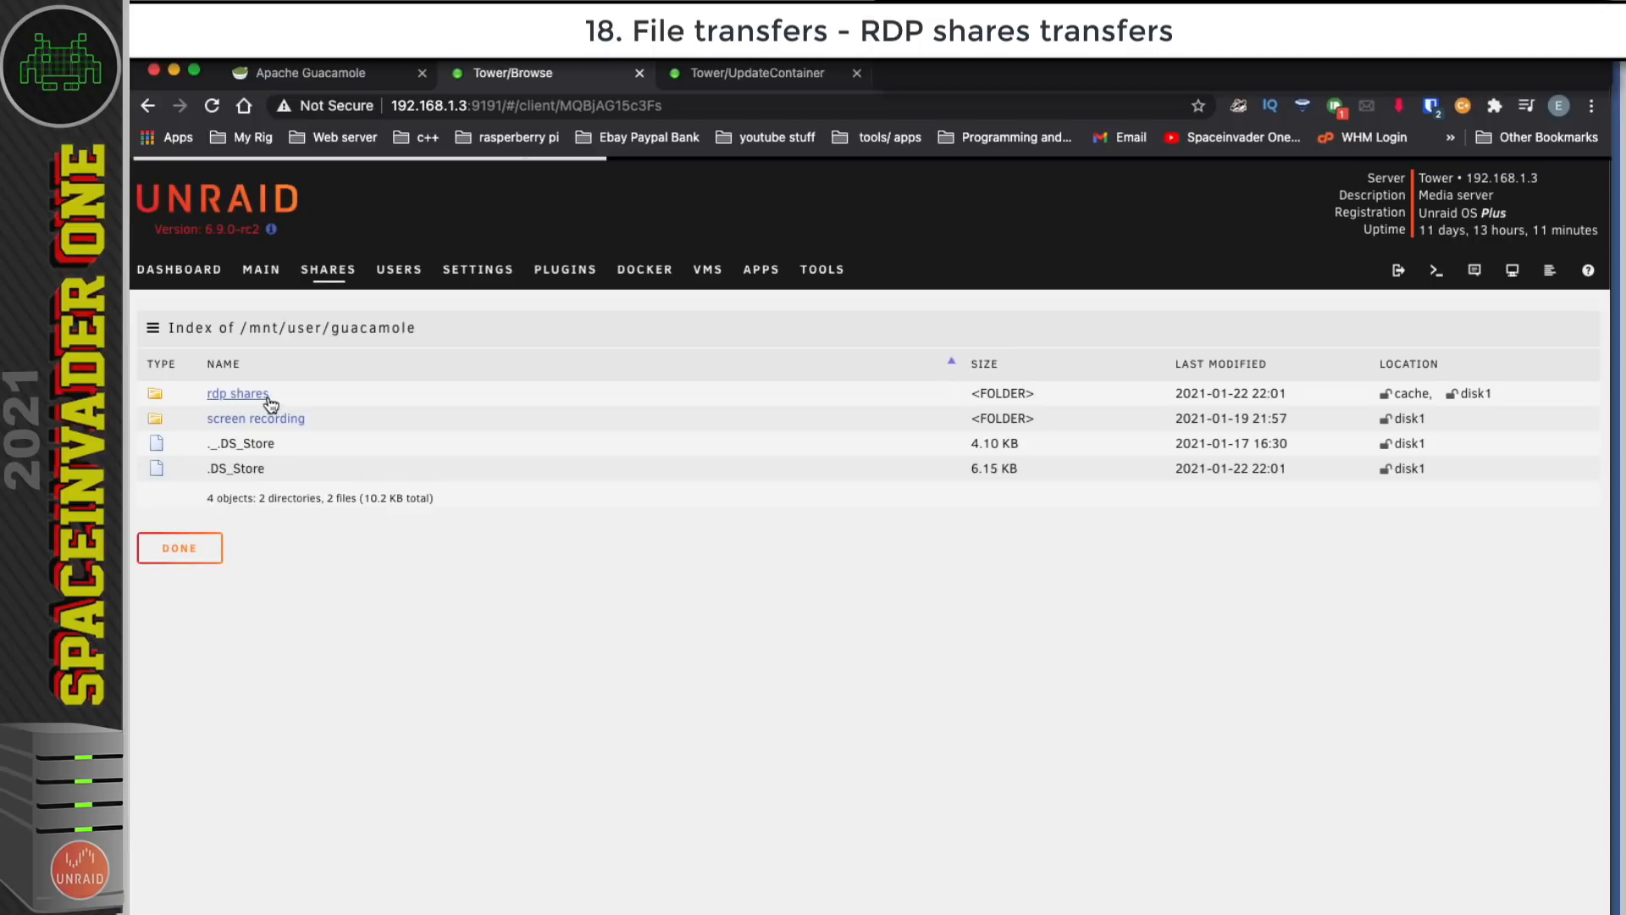
{"action": "left_click", "coordinate": [263, 397]}
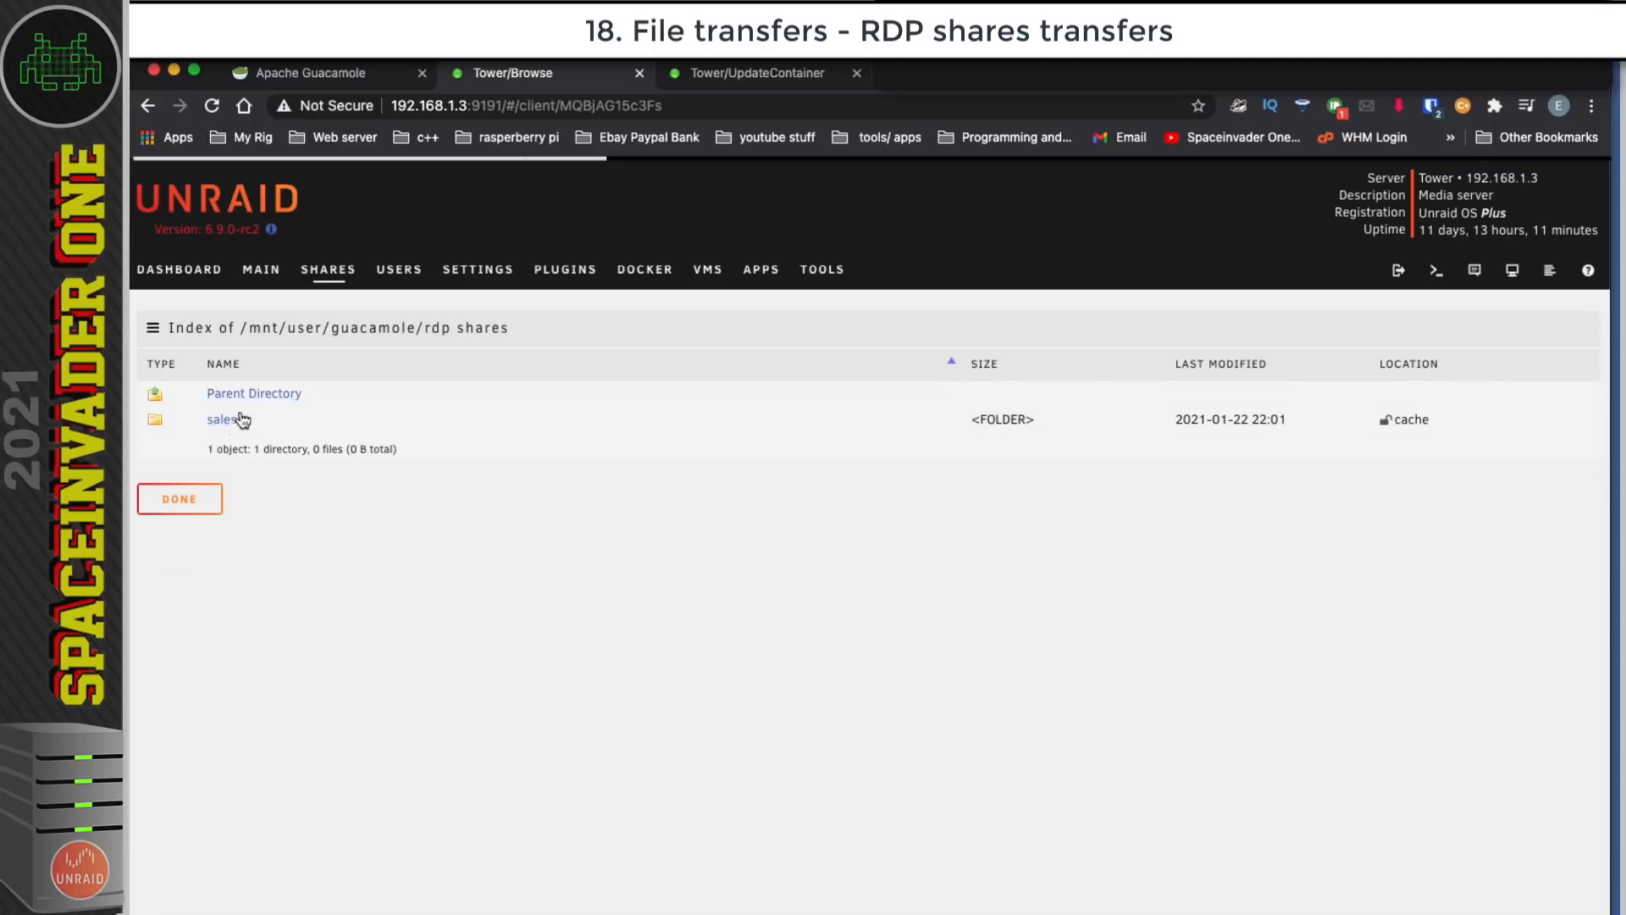
Step: Set the Sales connection's drive path to /share/rdp shares/sales and save
{"action": "left_click", "coordinate": [308, 71]}
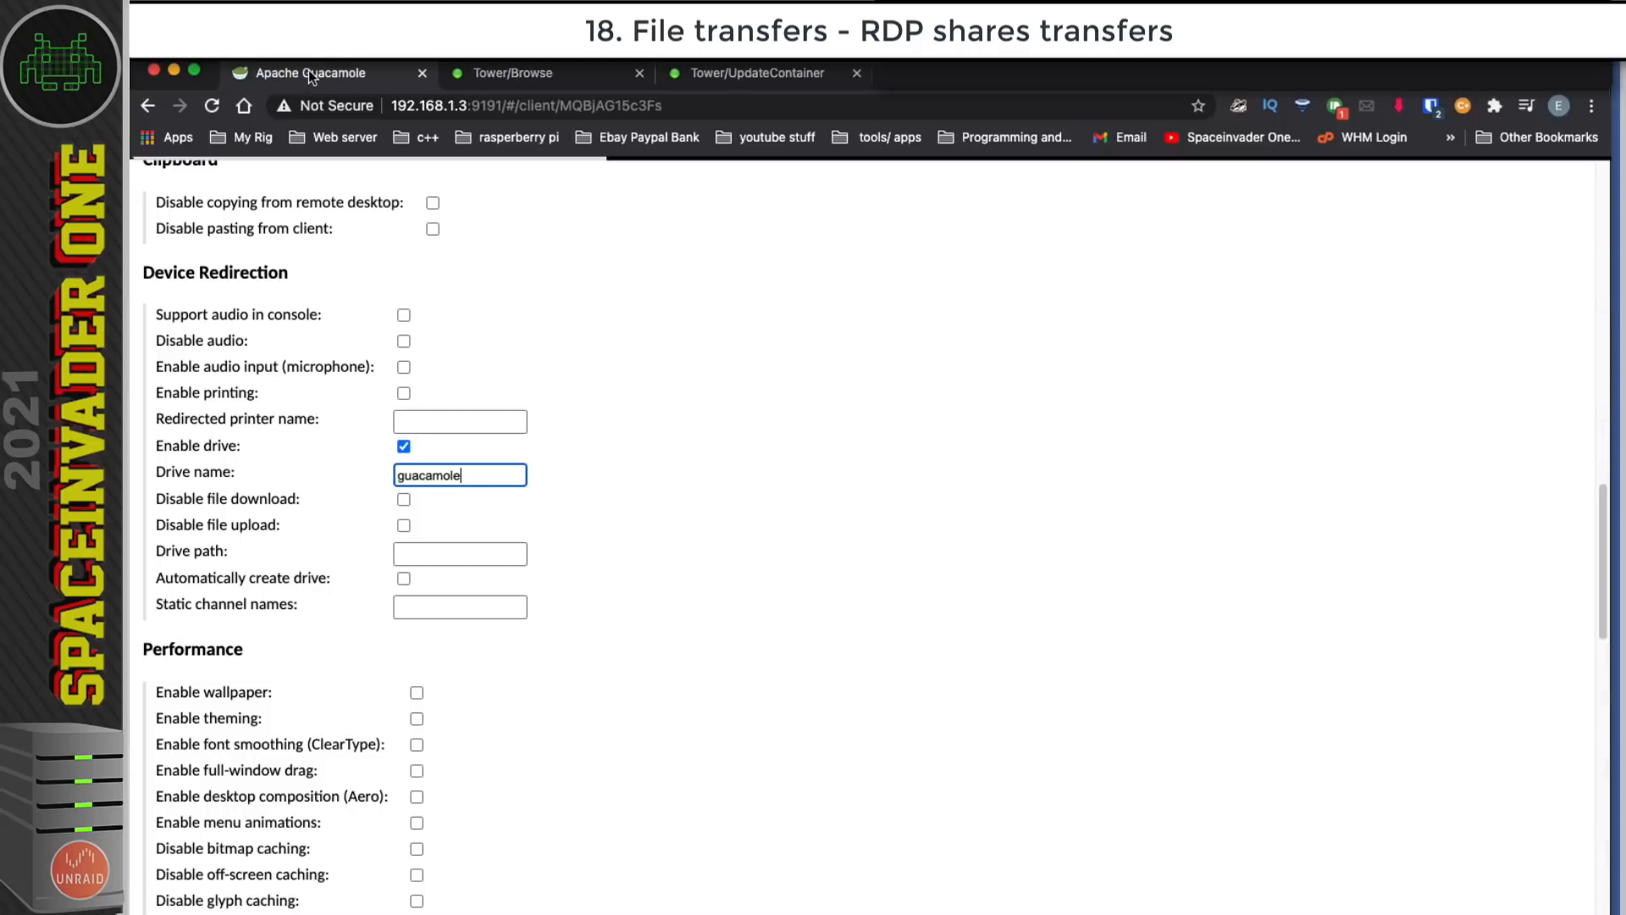
{"action": "left_click", "coordinate": [409, 553]}
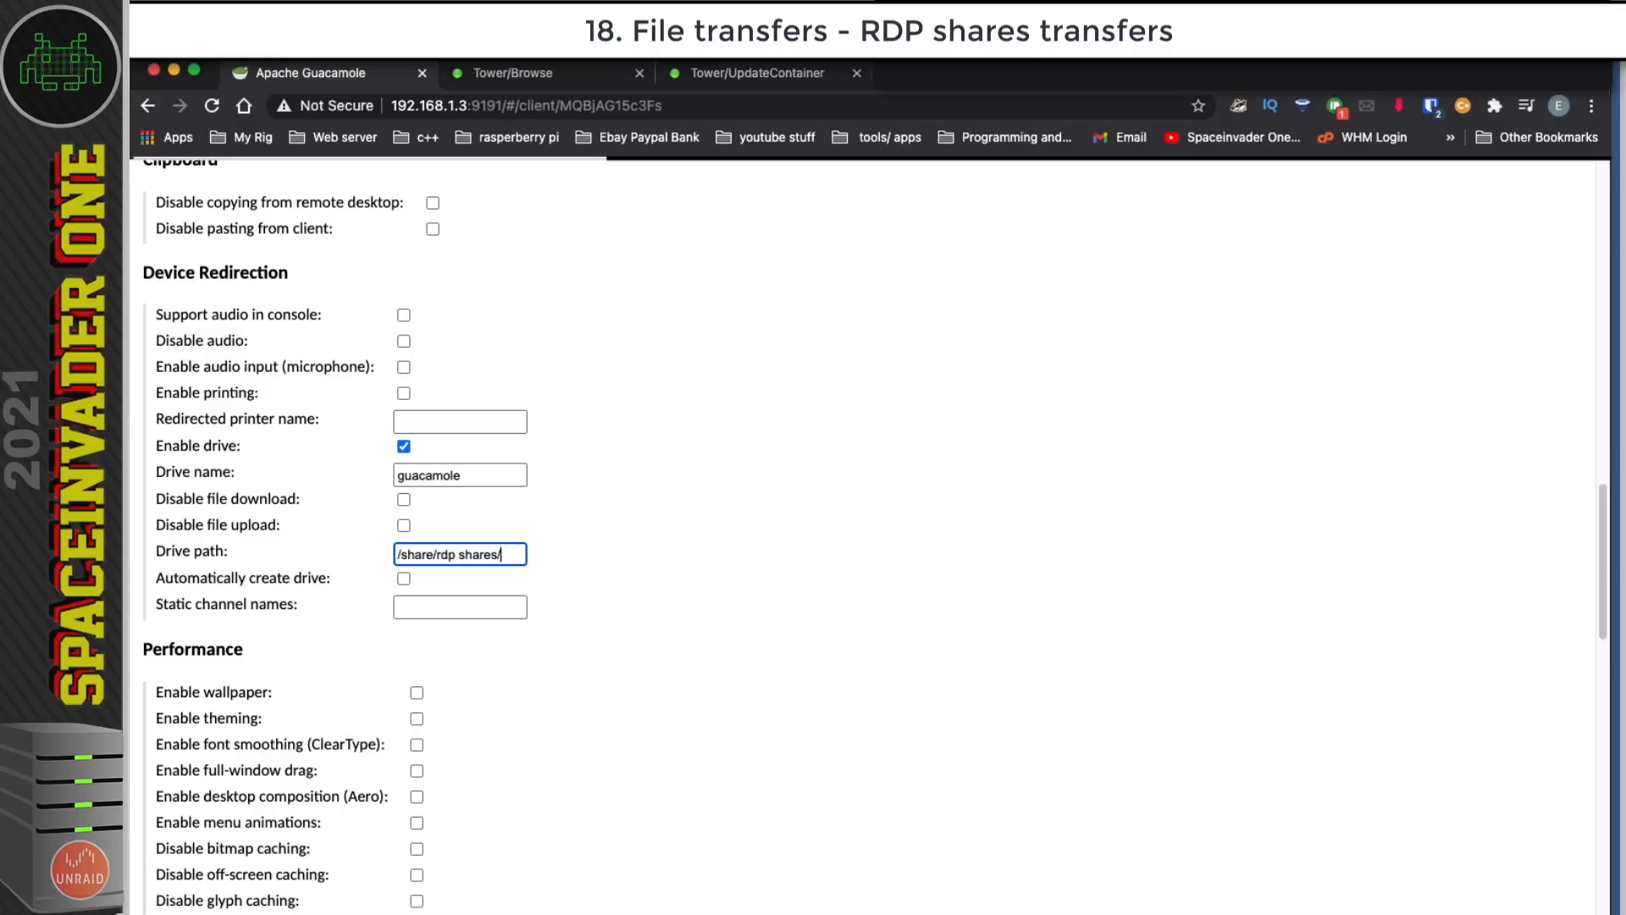
{"action": "type", "text": "es"}
{"action": "scroll", "coordinate": [335, 462], "scroll_direction": "down", "scroll_amount": 20}
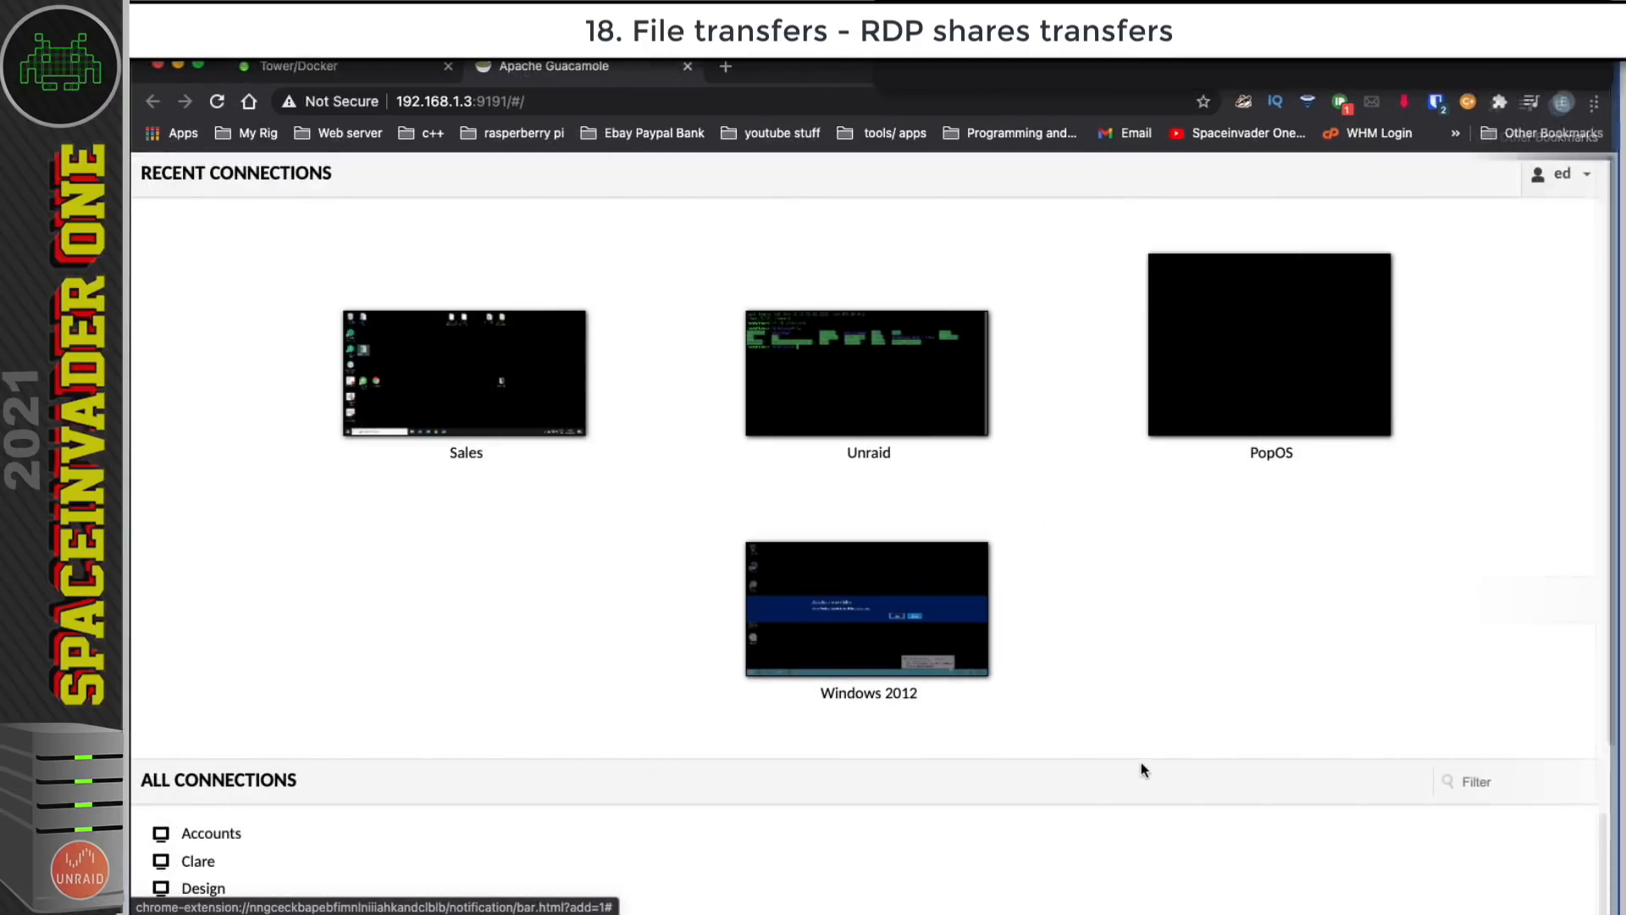
Step: In the Sales session, upload RX_6800.rom to the Shared Drive via the Guacamole menu
{"action": "scroll", "coordinate": [292, 626], "scroll_direction": "down", "scroll_amount": 1}
{"action": "left_click", "coordinate": [457, 377]}
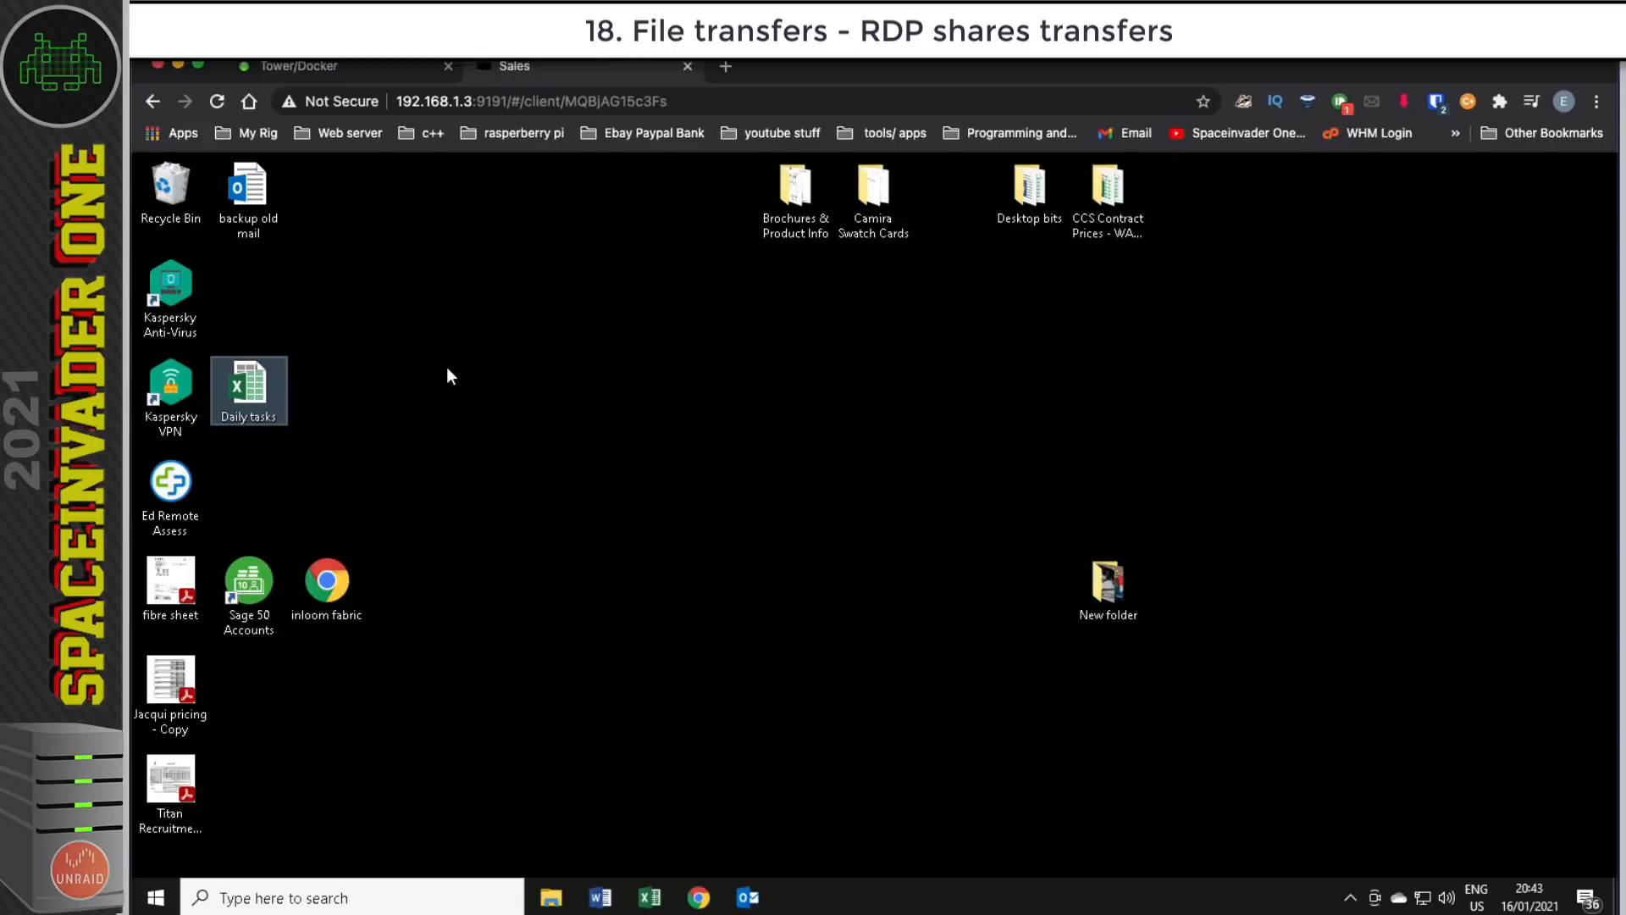
{"action": "key", "text": "ctrl+alt+shift"}
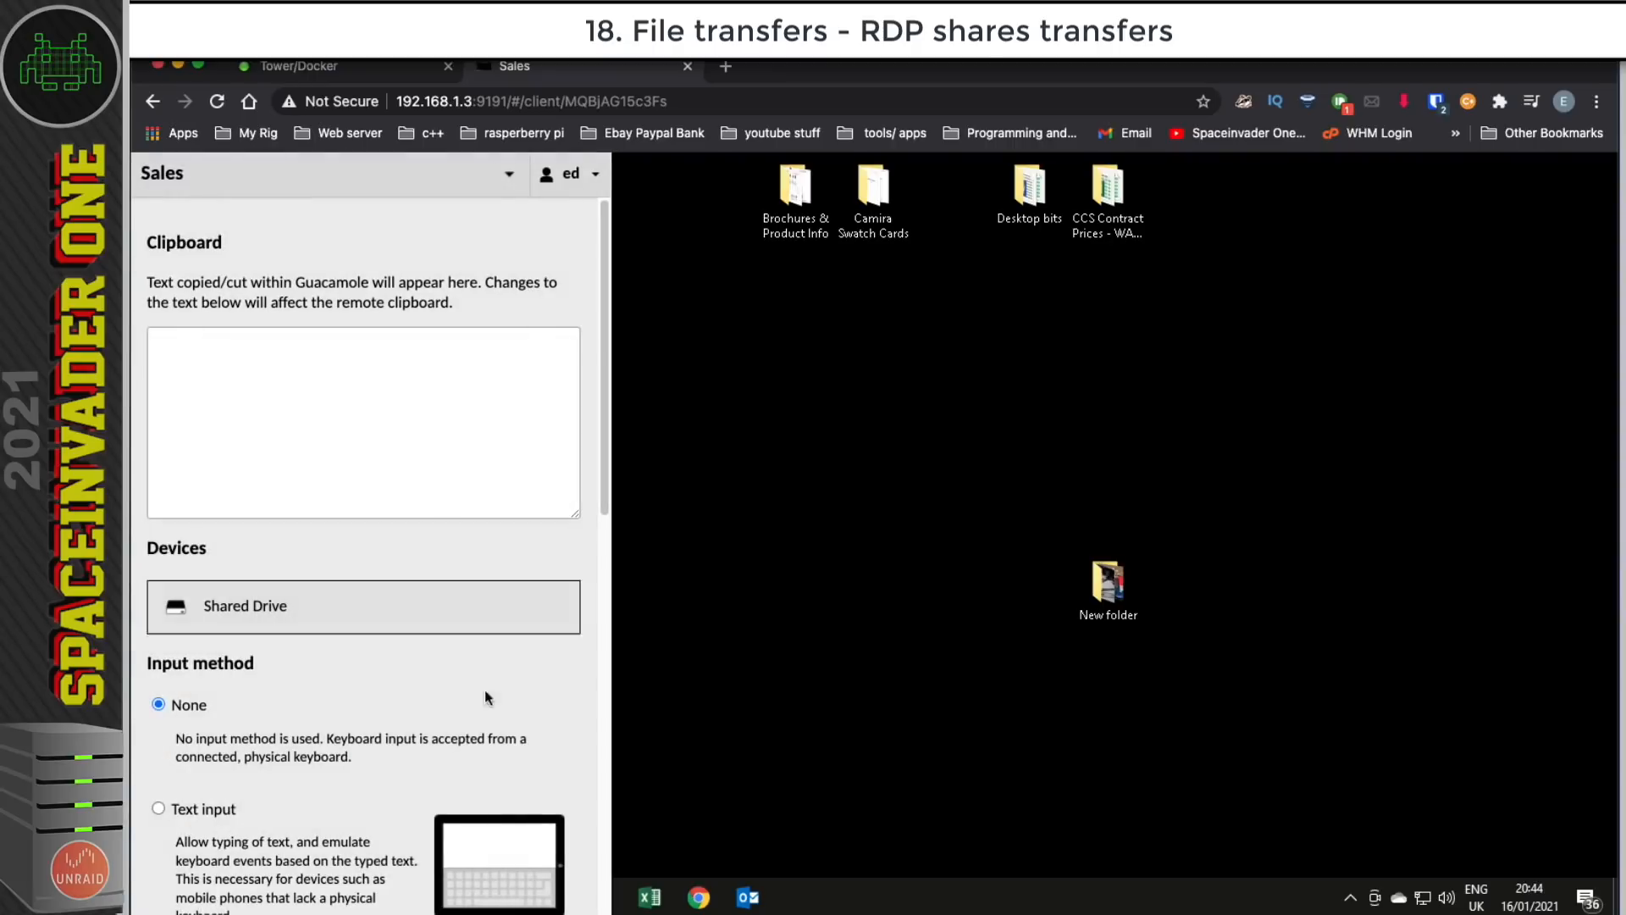
{"action": "left_click", "coordinate": [247, 608]}
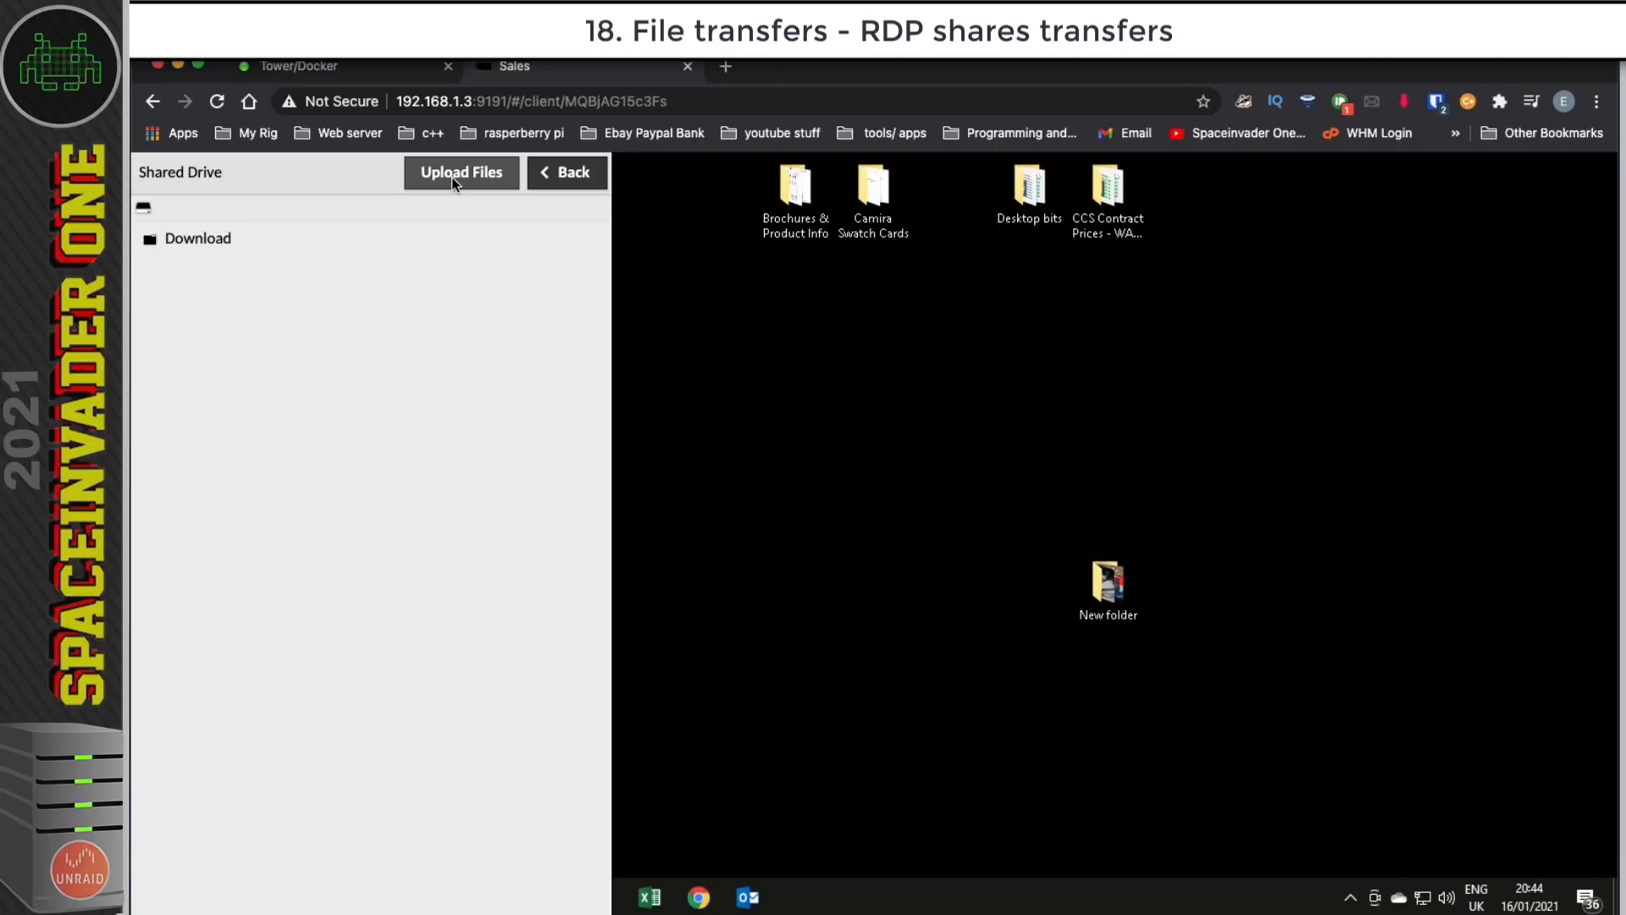
{"action": "left_click", "coordinate": [451, 175]}
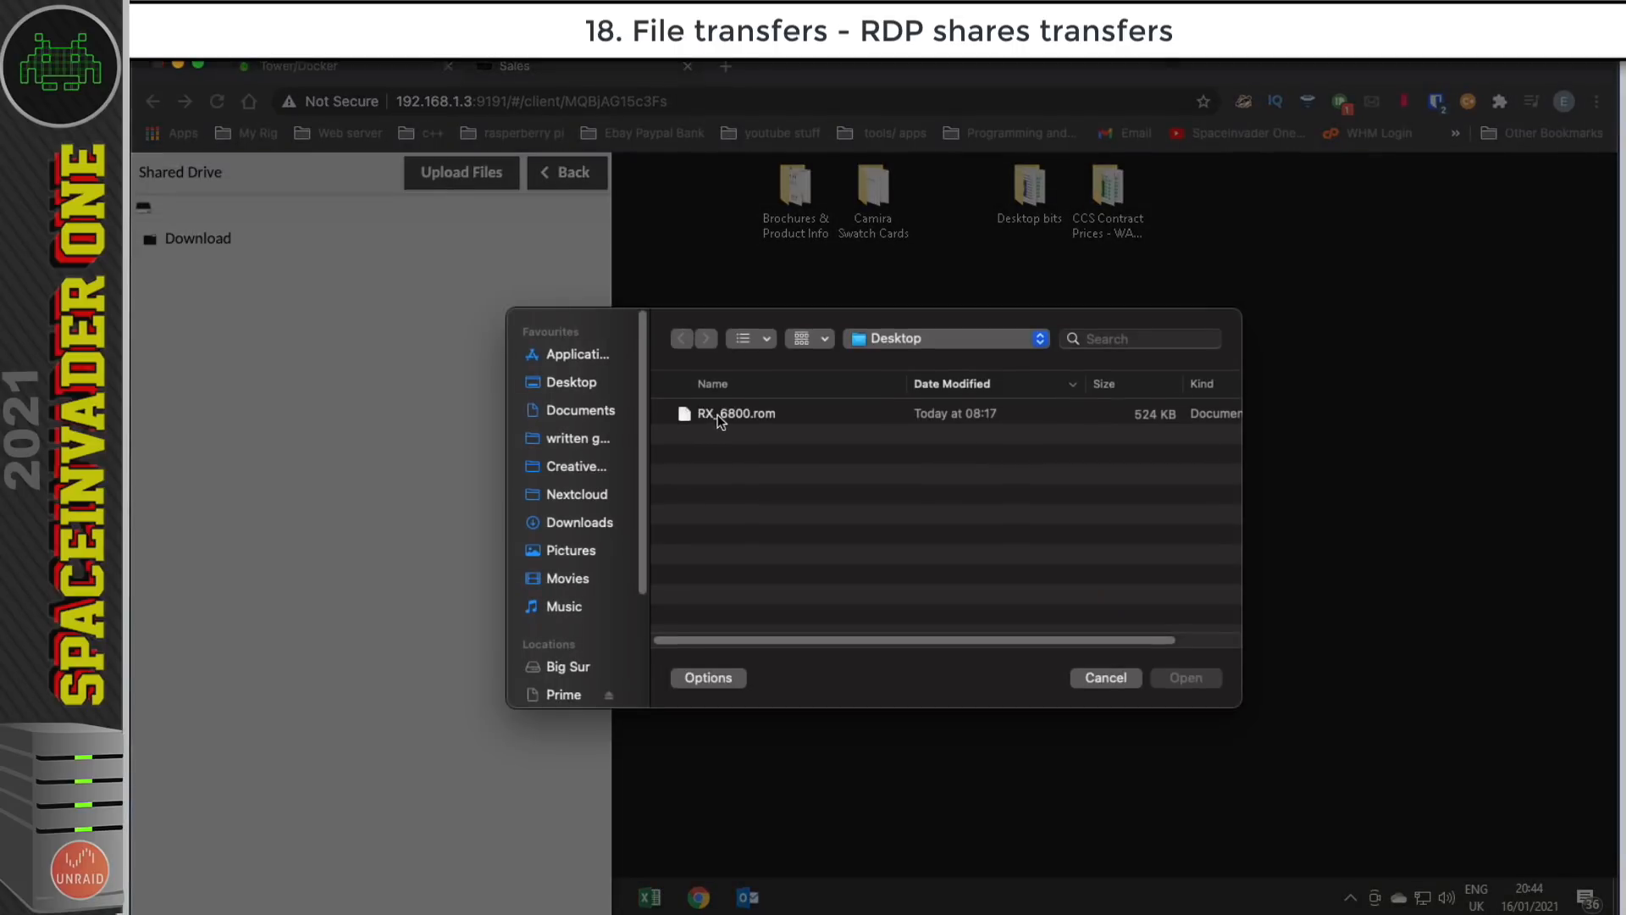
{"action": "left_click", "coordinate": [718, 414]}
{"action": "left_click", "coordinate": [1169, 677]}
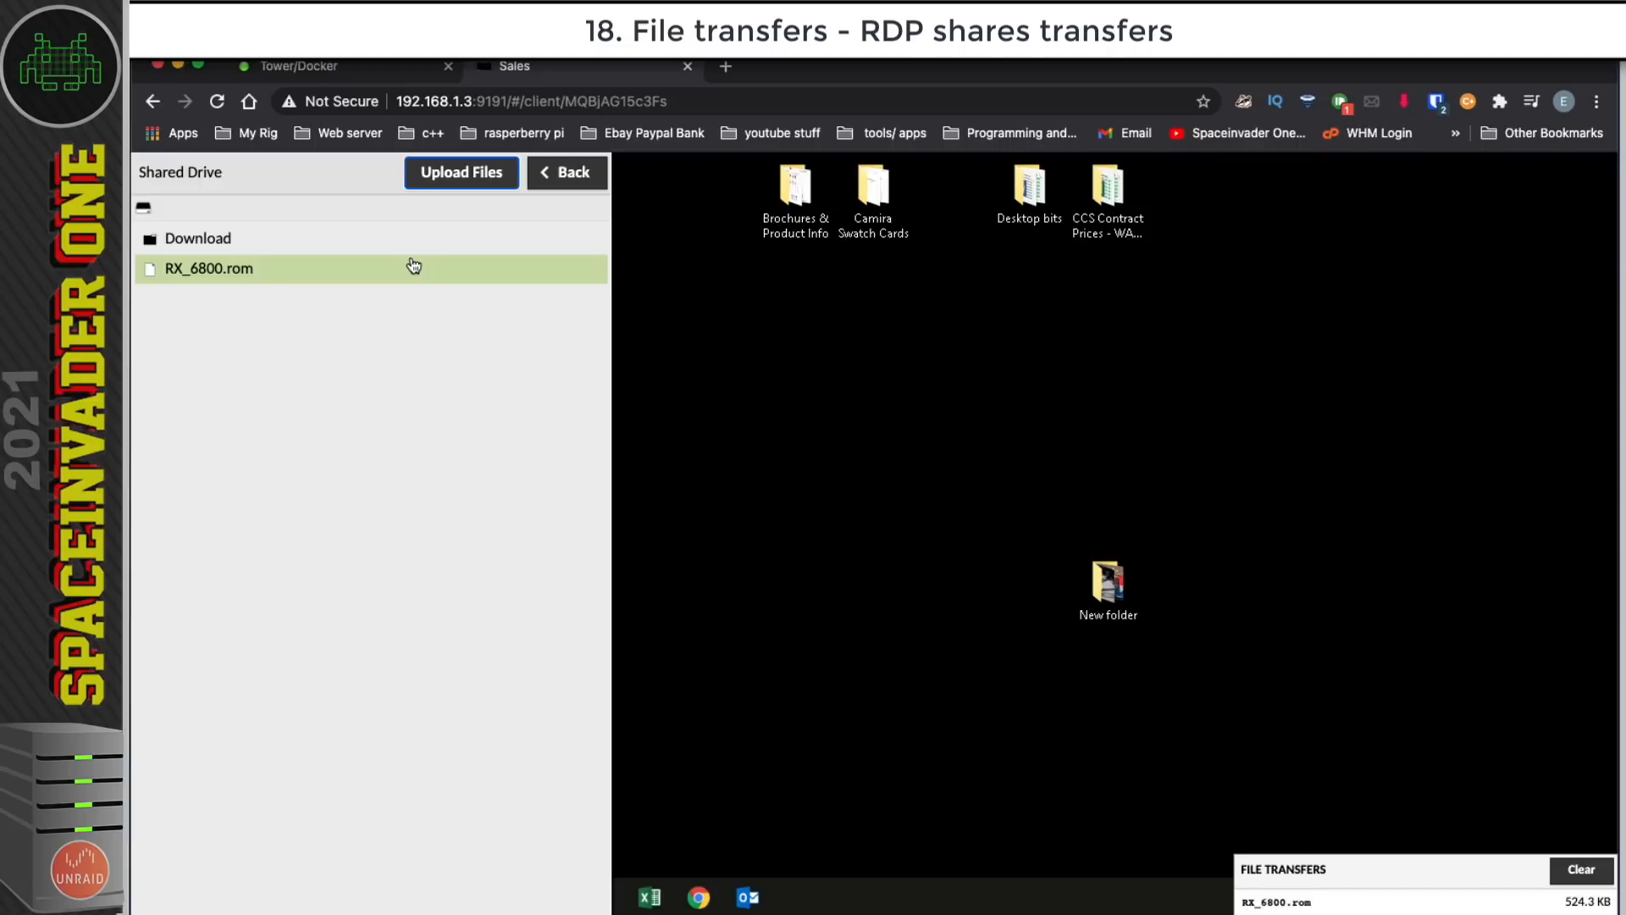
{"action": "key", "text": "ctrl+alt+shift"}
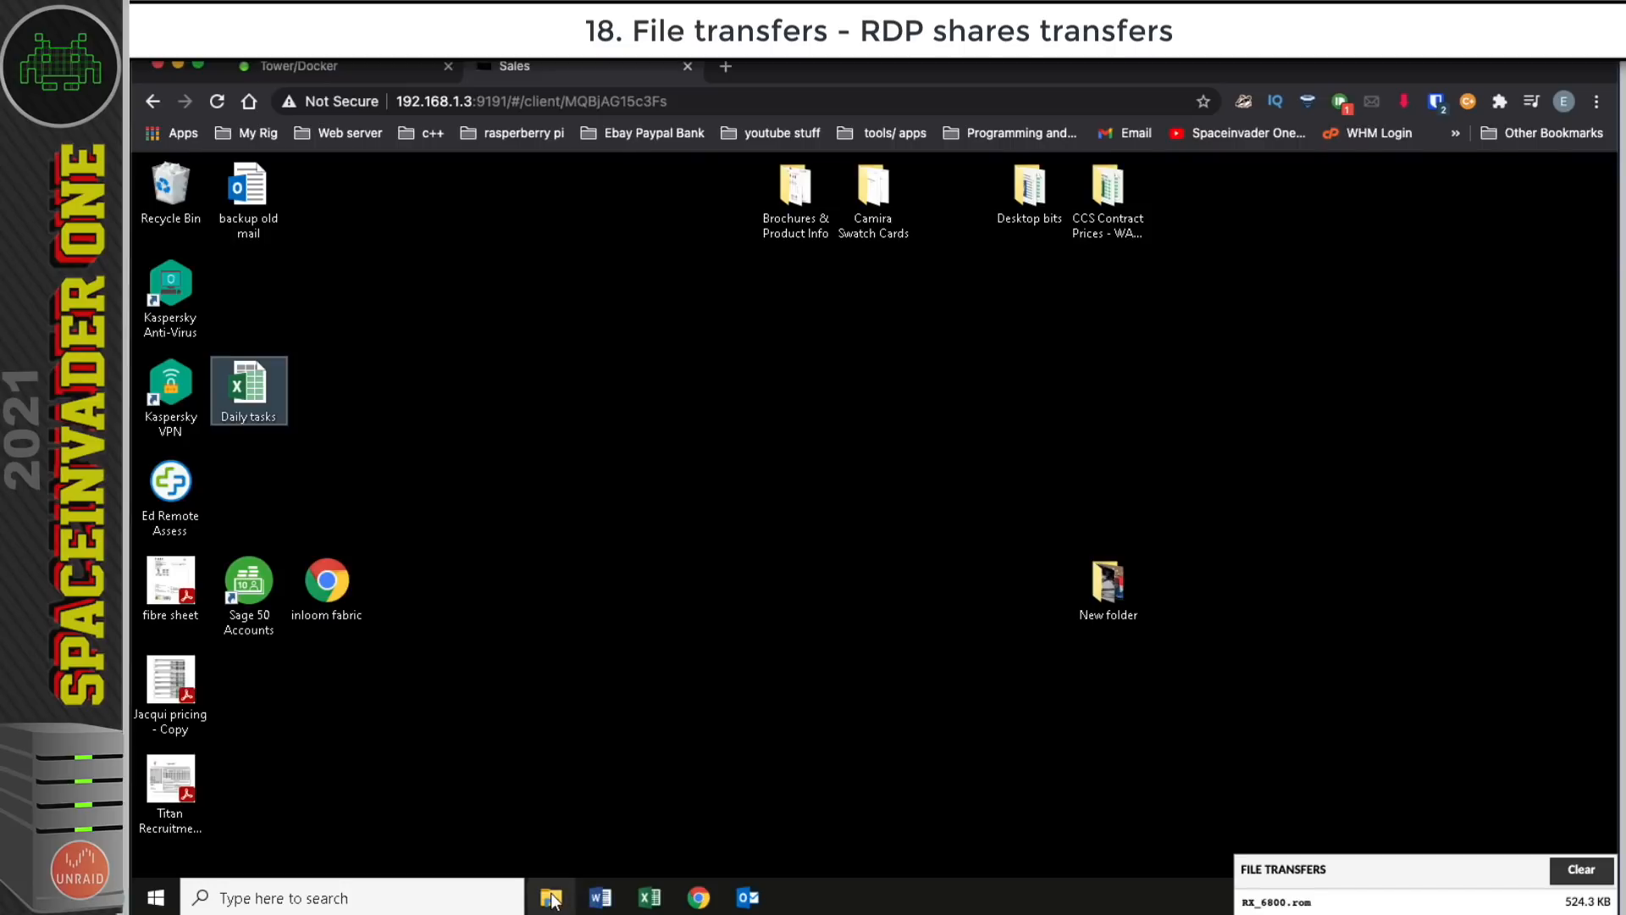
Step: Copy RX_6800.rom from the guacamole redirected drive onto the remote desktop
{"action": "left_click", "coordinate": [550, 899]}
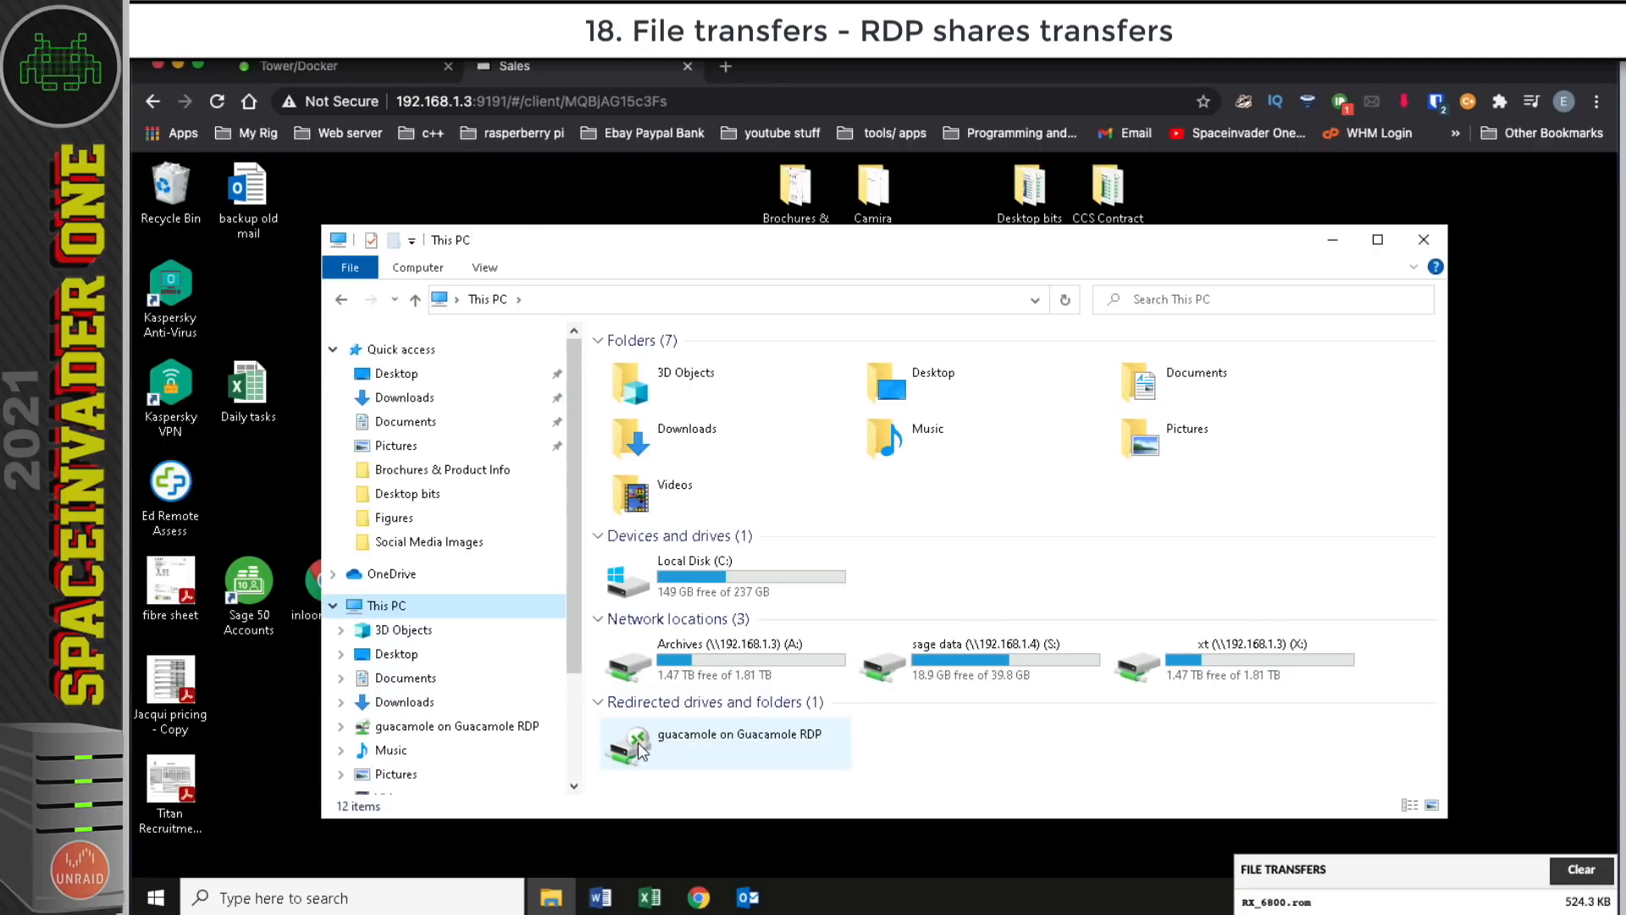
{"action": "double_click", "coordinate": [639, 751]}
{"action": "left_click", "coordinate": [661, 385]}
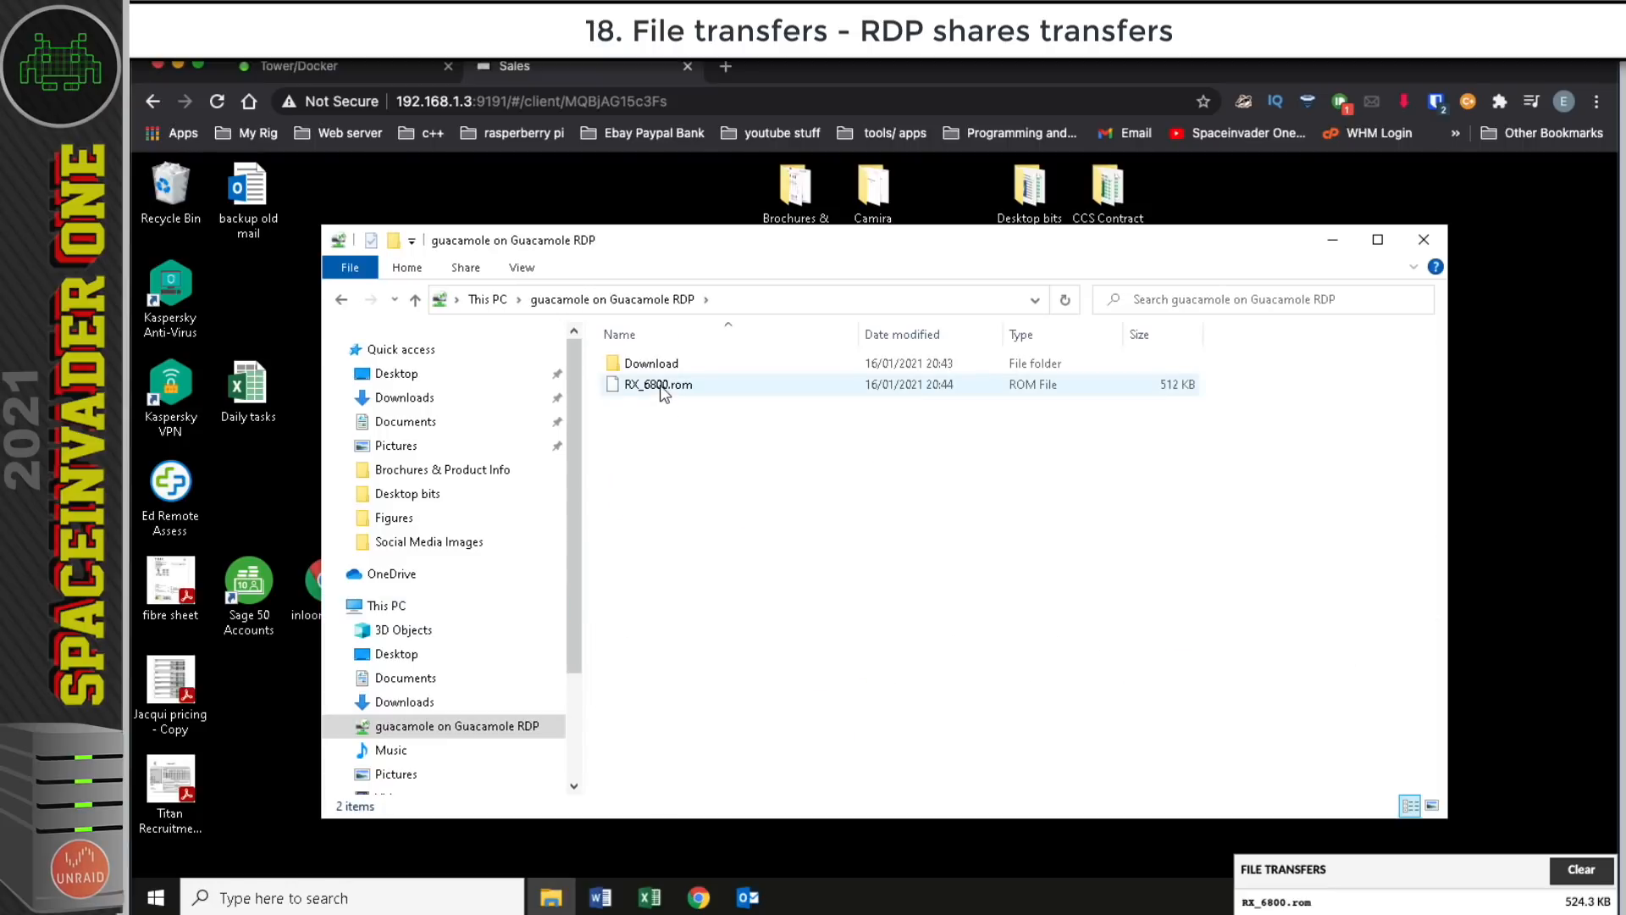
{"action": "left_click_drag", "start_coordinate": [640, 357], "coordinate": [251, 262]}
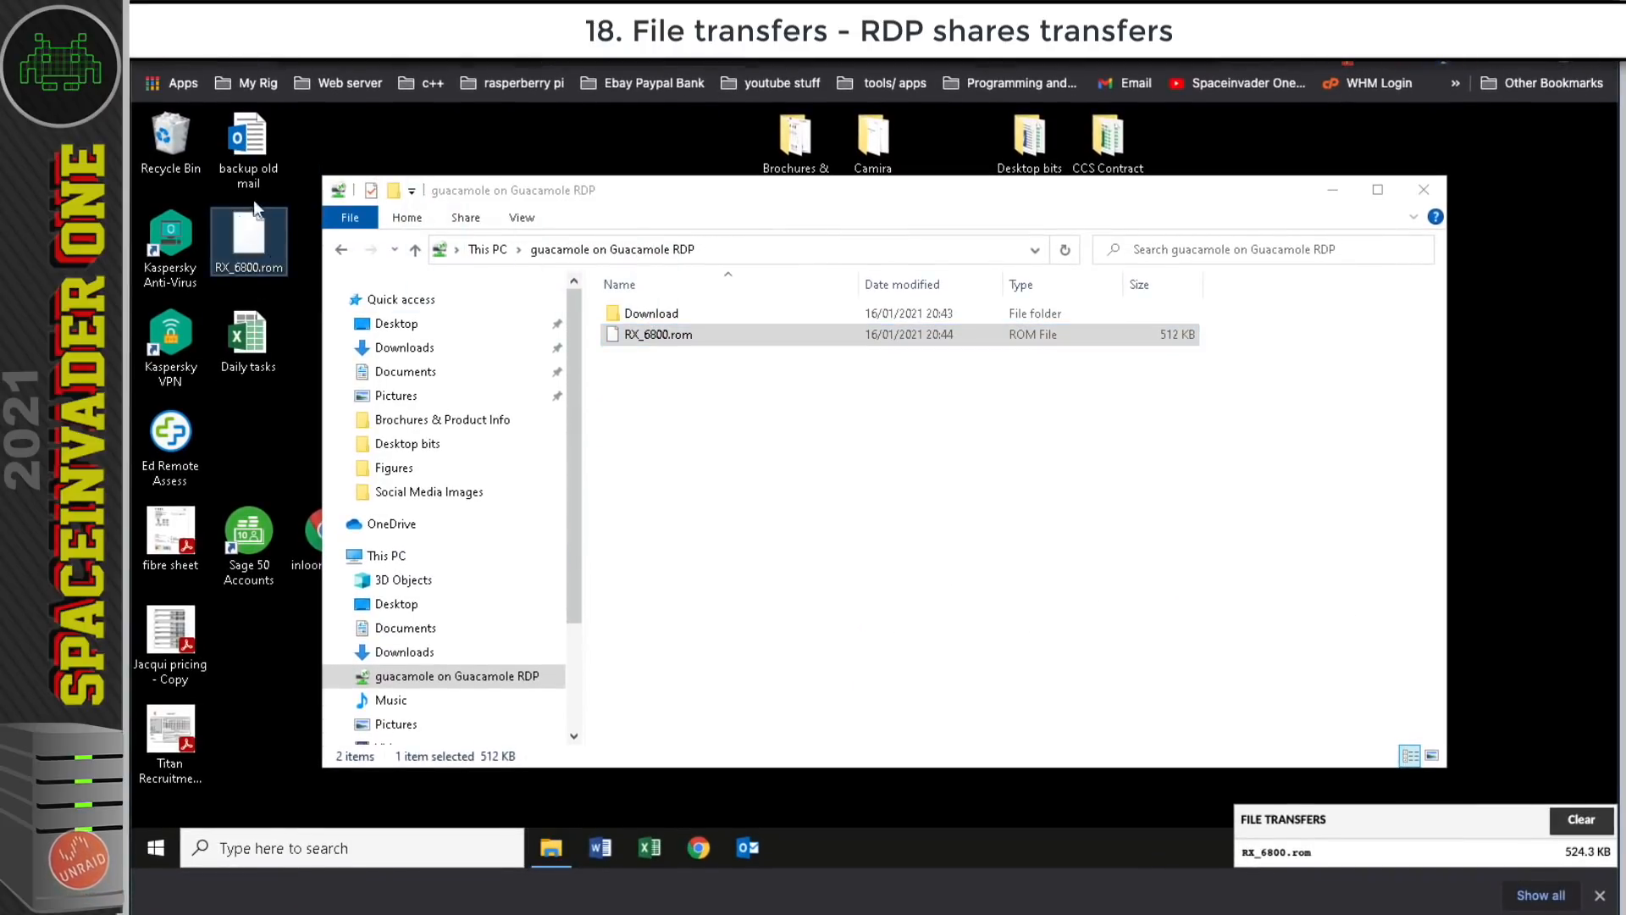
Step: Drag the Daily tasks spreadsheet into the Download folder, then close Explorer
{"action": "double_click", "coordinate": [666, 318]}
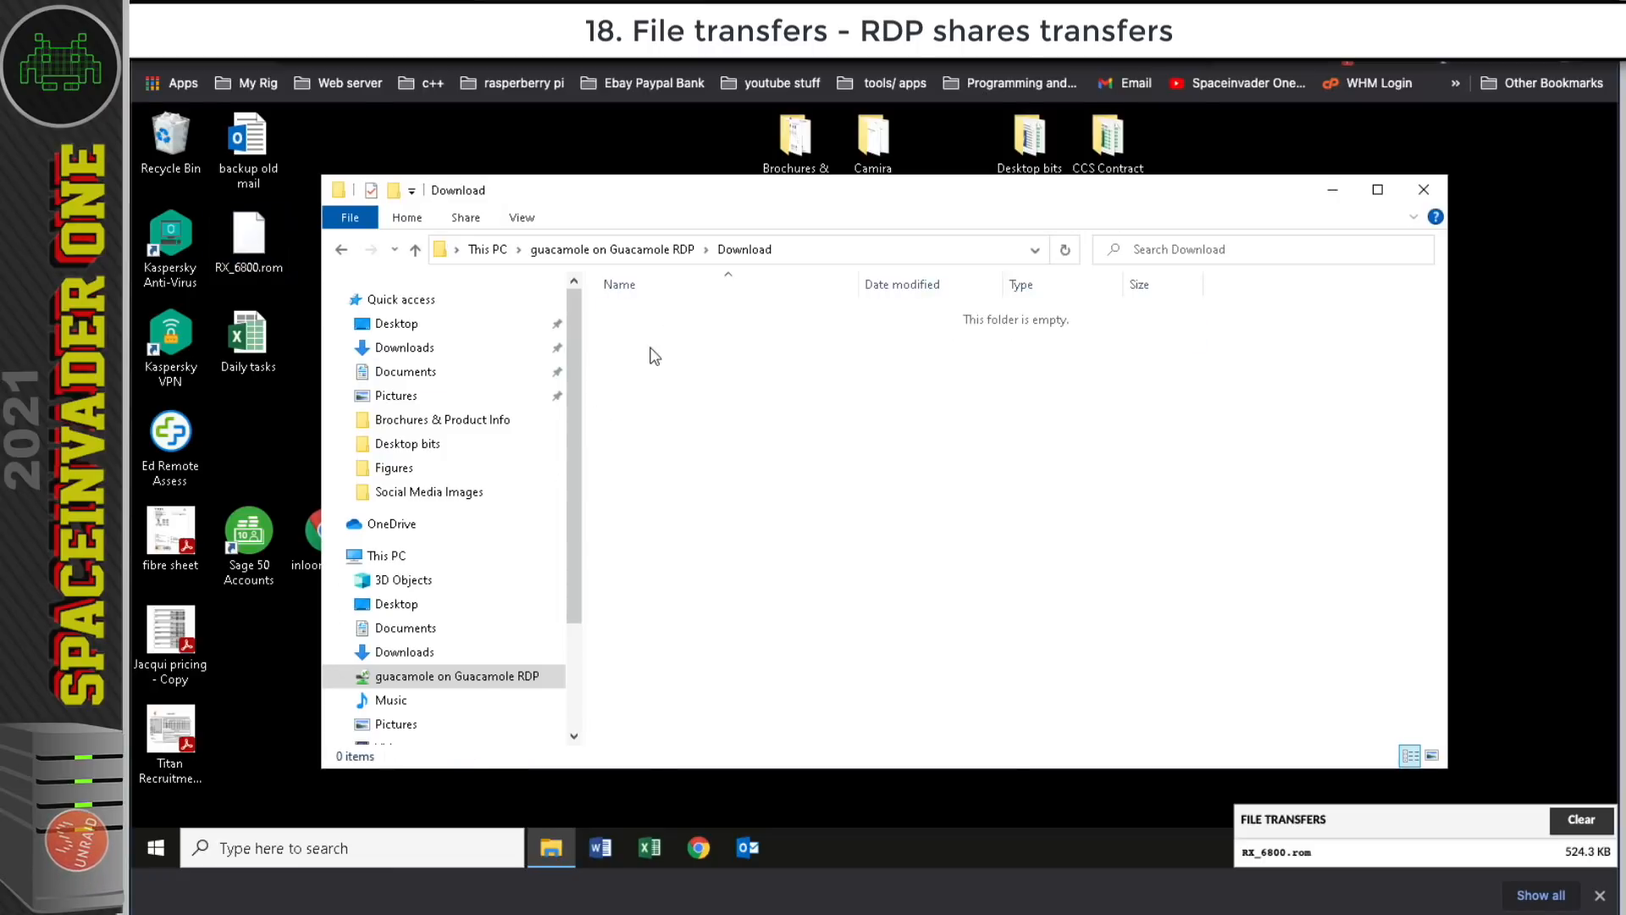
{"action": "left_click", "coordinate": [285, 352]}
{"action": "left_click_drag", "start_coordinate": [286, 351], "coordinate": [669, 381]}
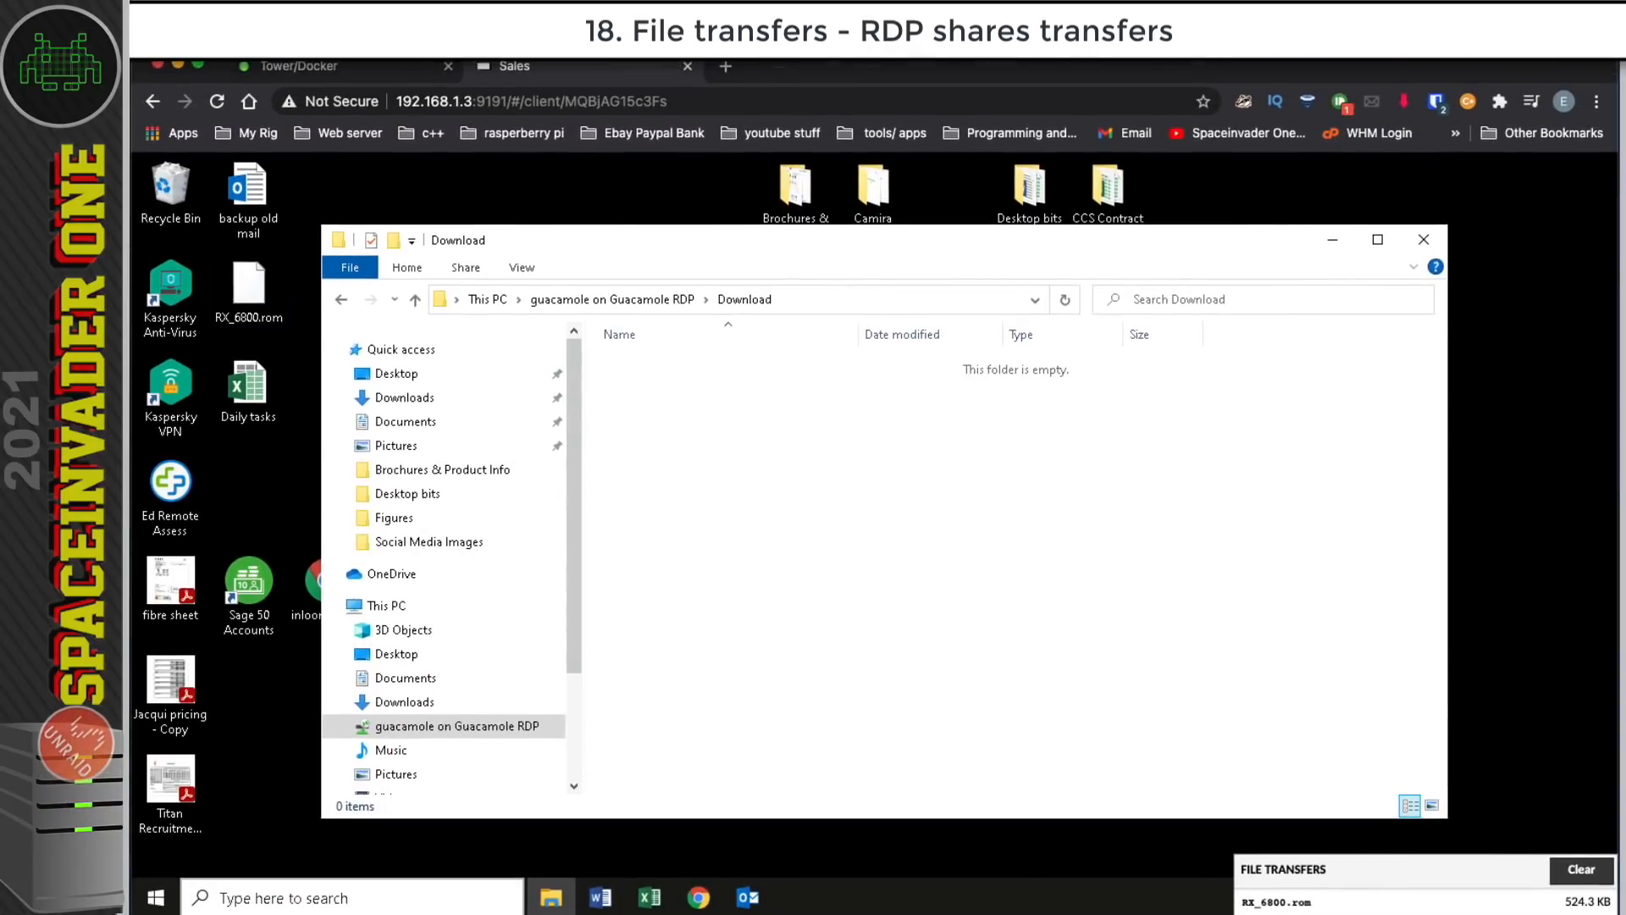
{"action": "left_click", "coordinate": [1422, 241]}
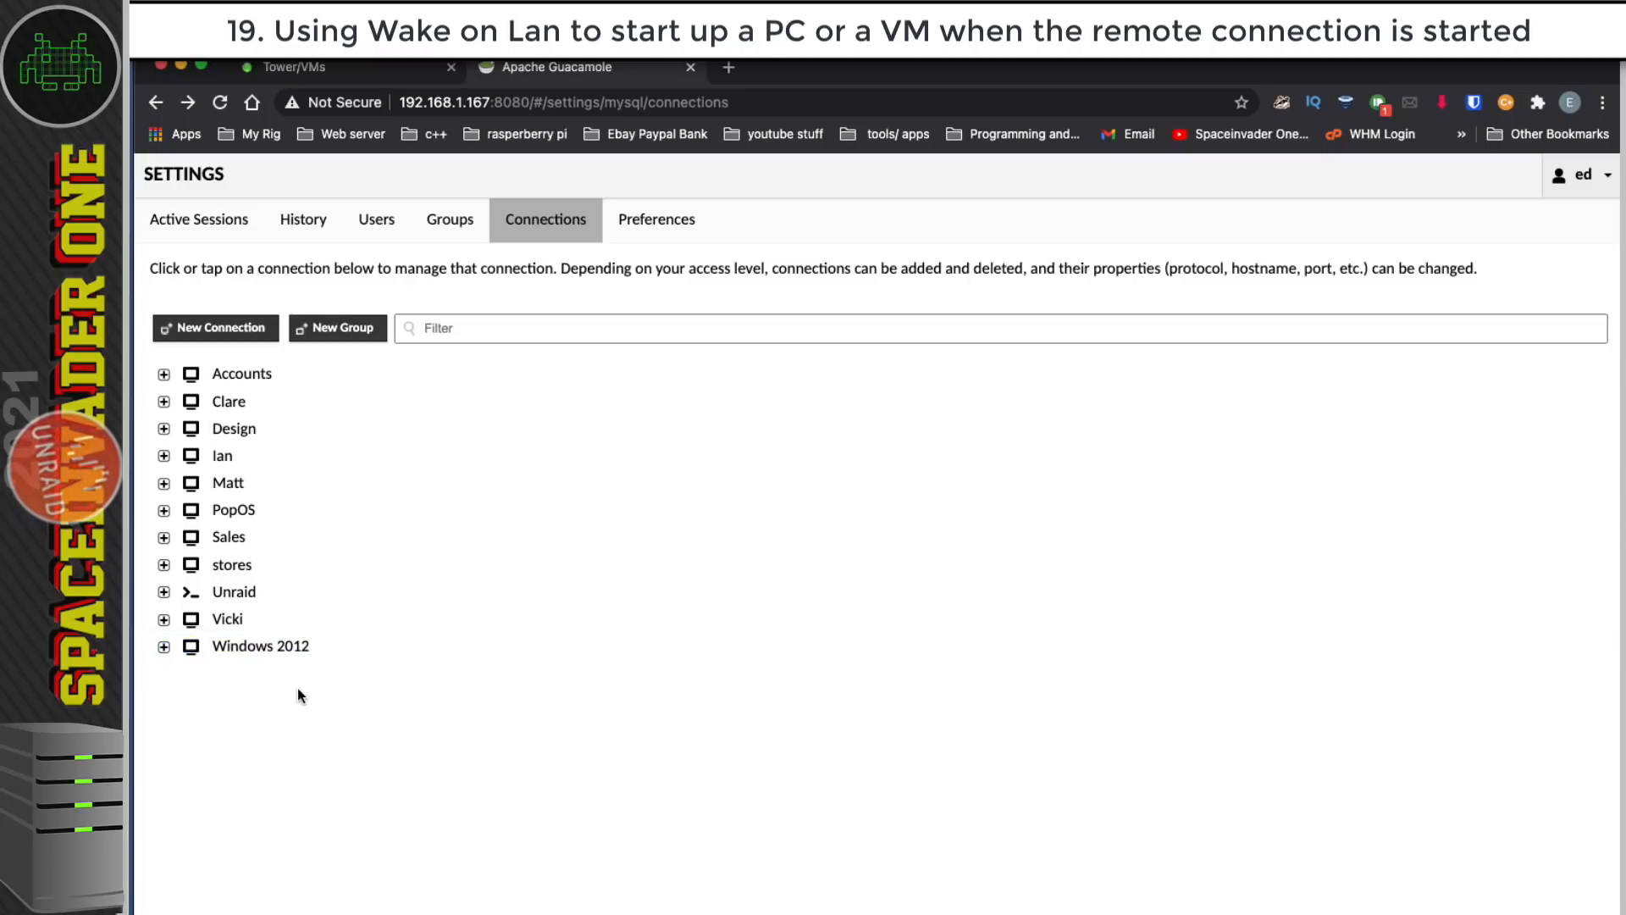
Step: Stop the Windows Server 2012 VM from the Unraid VMs list
{"action": "left_click", "coordinate": [334, 65]}
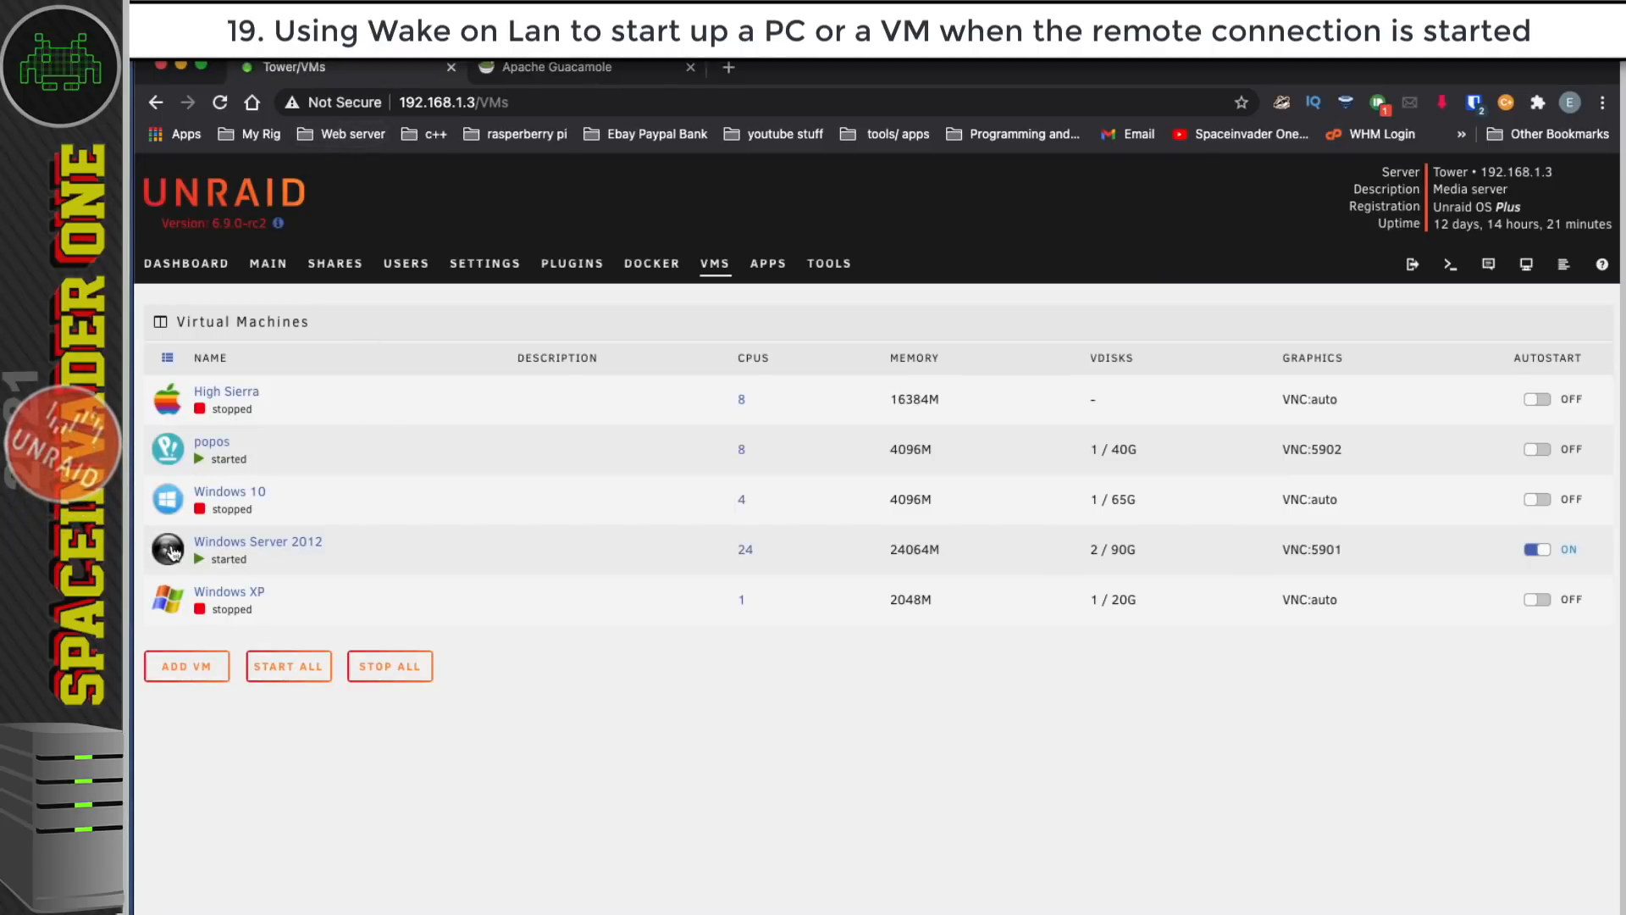
{"action": "left_click", "coordinate": [172, 551]}
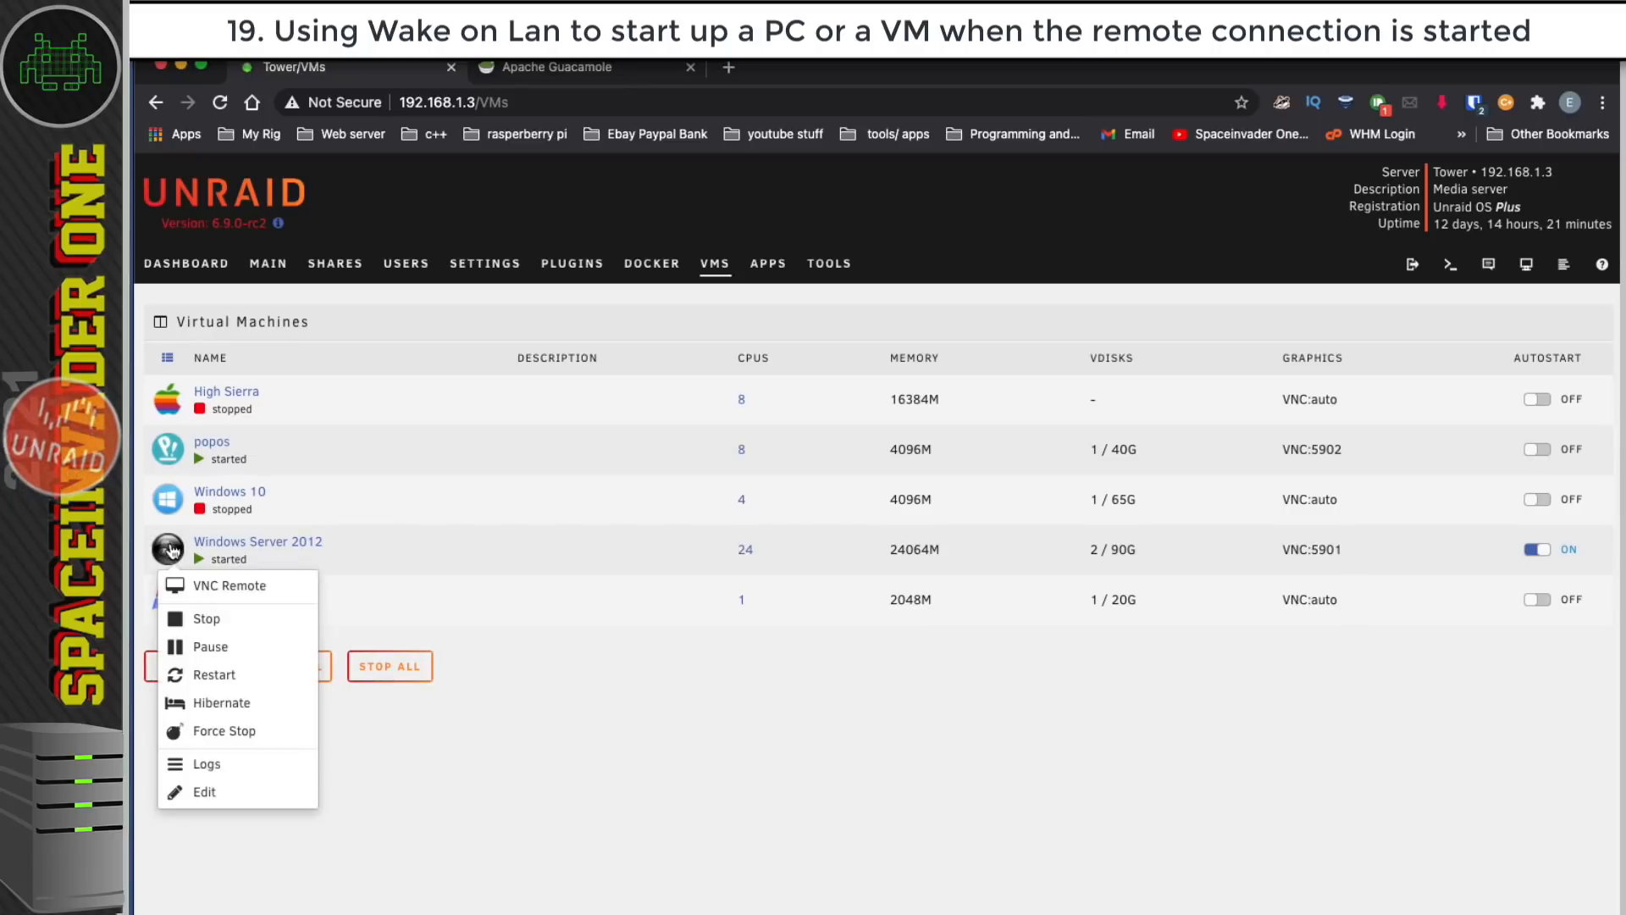
{"action": "left_click", "coordinate": [180, 617]}
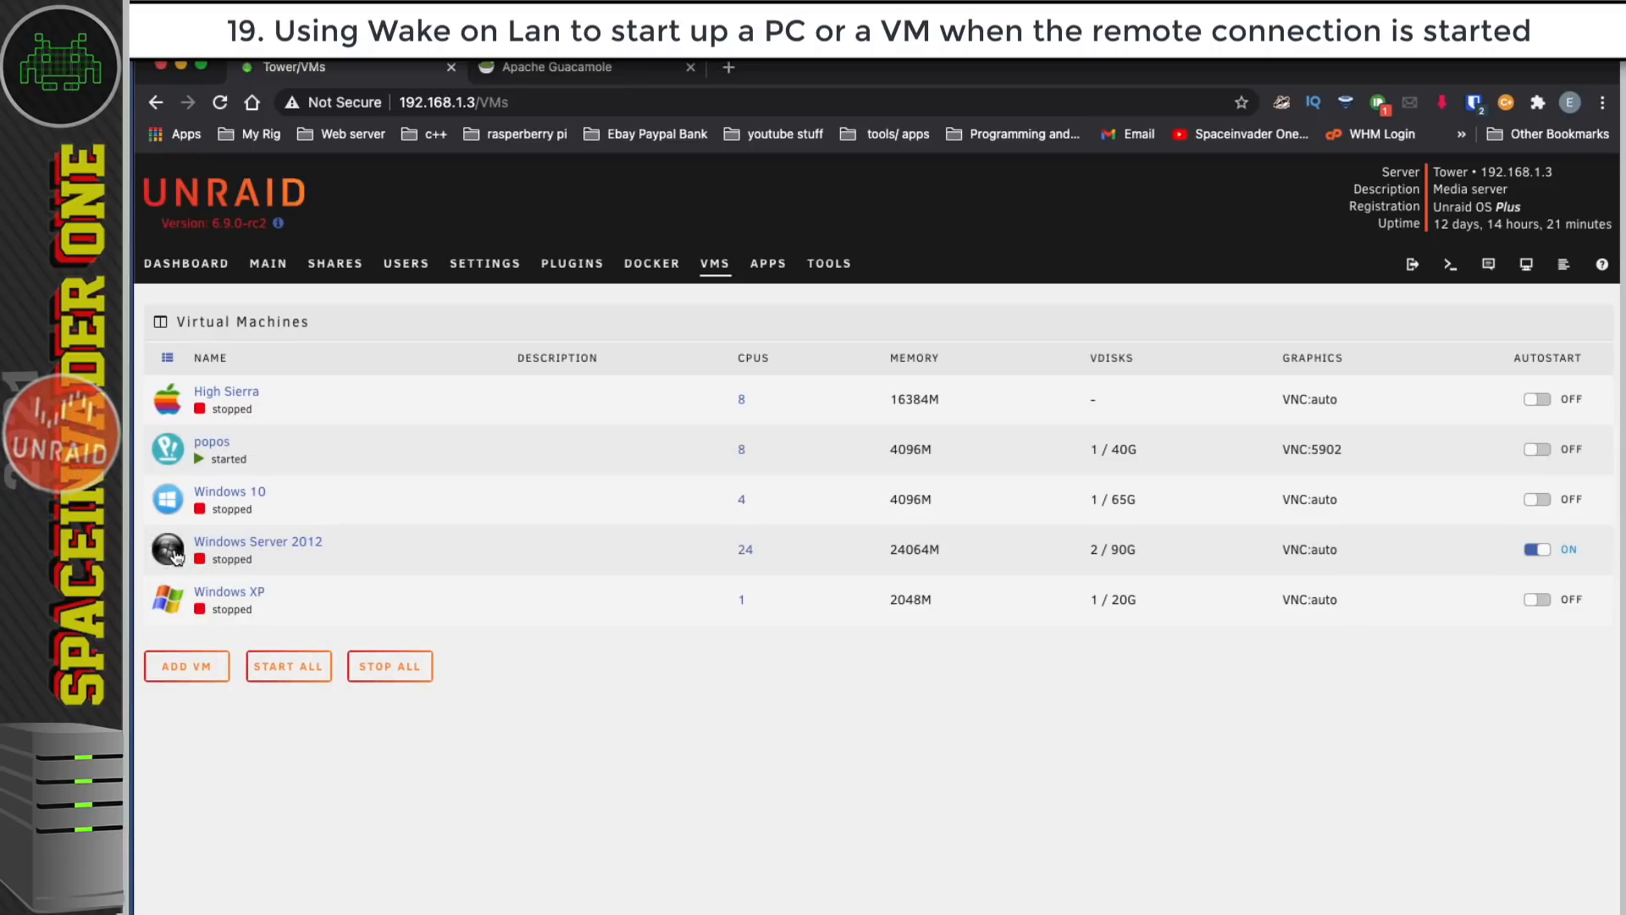
Step: Copy the VM's network MAC address from its settings and cancel without changes
{"action": "left_click", "coordinate": [174, 552]}
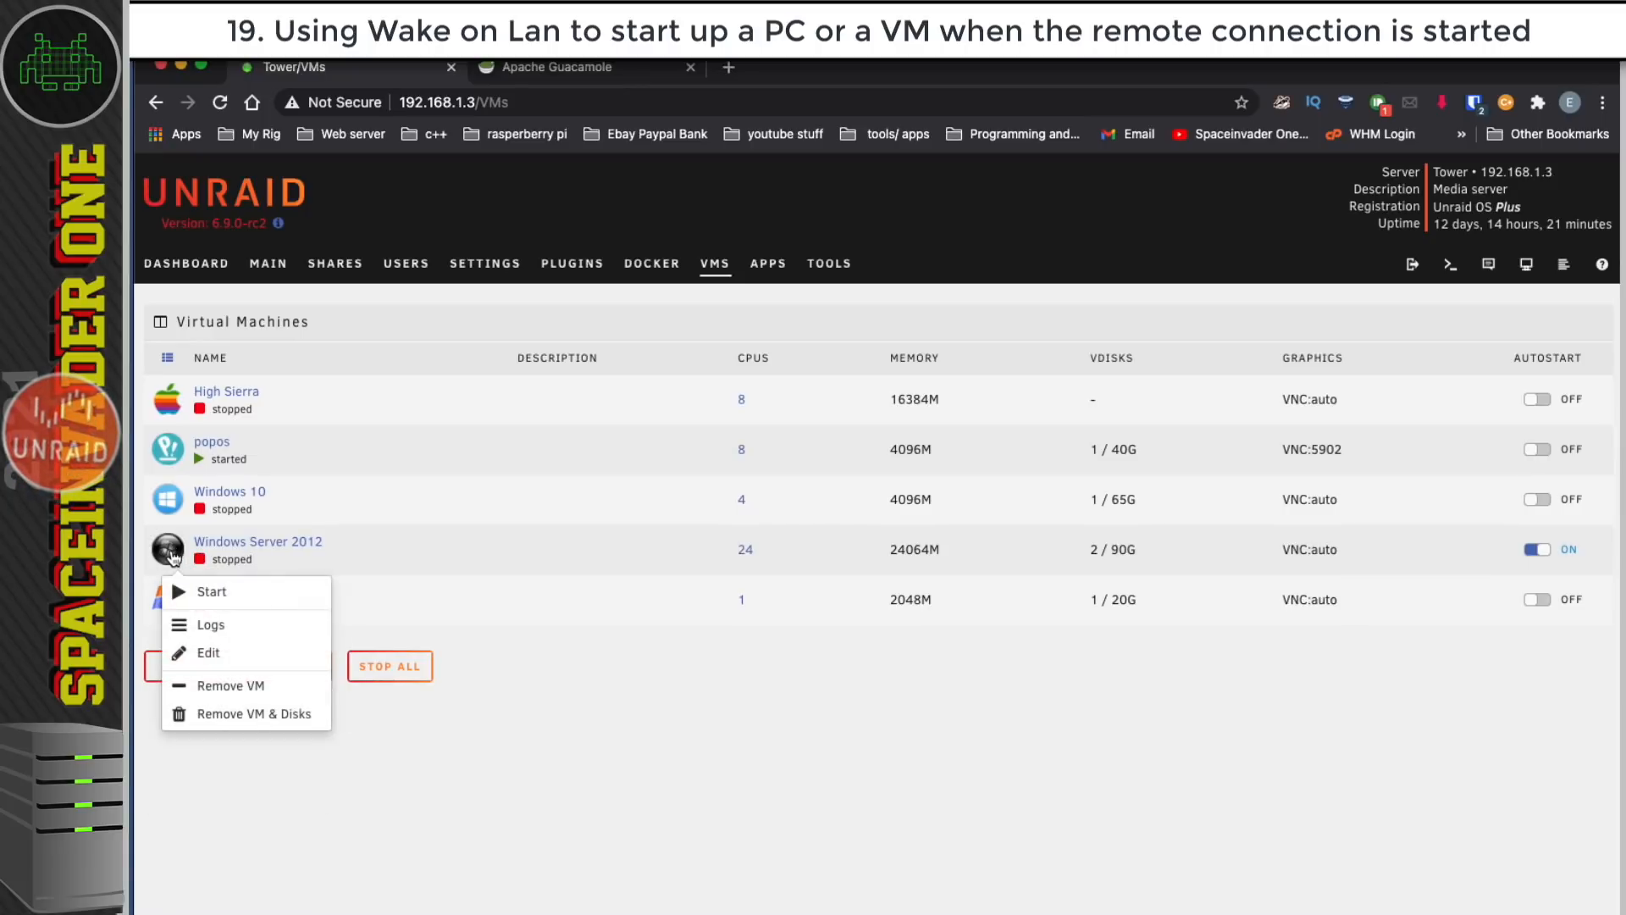
{"action": "left_click", "coordinate": [201, 656]}
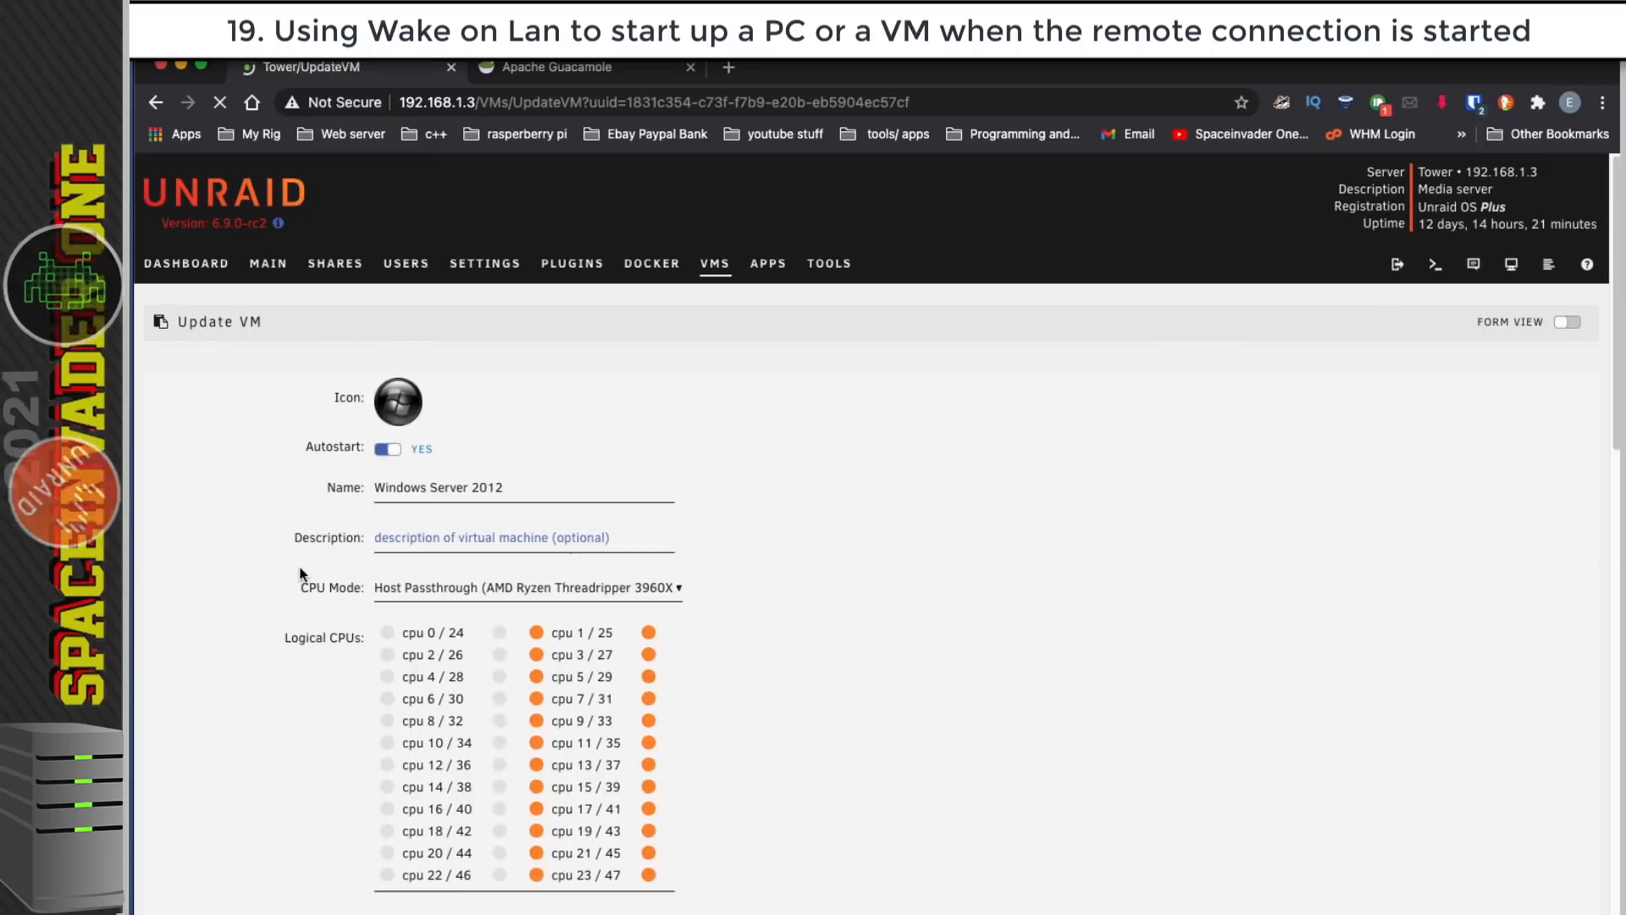
{"action": "scroll", "coordinate": [298, 576], "scroll_direction": "down", "scroll_amount": 15}
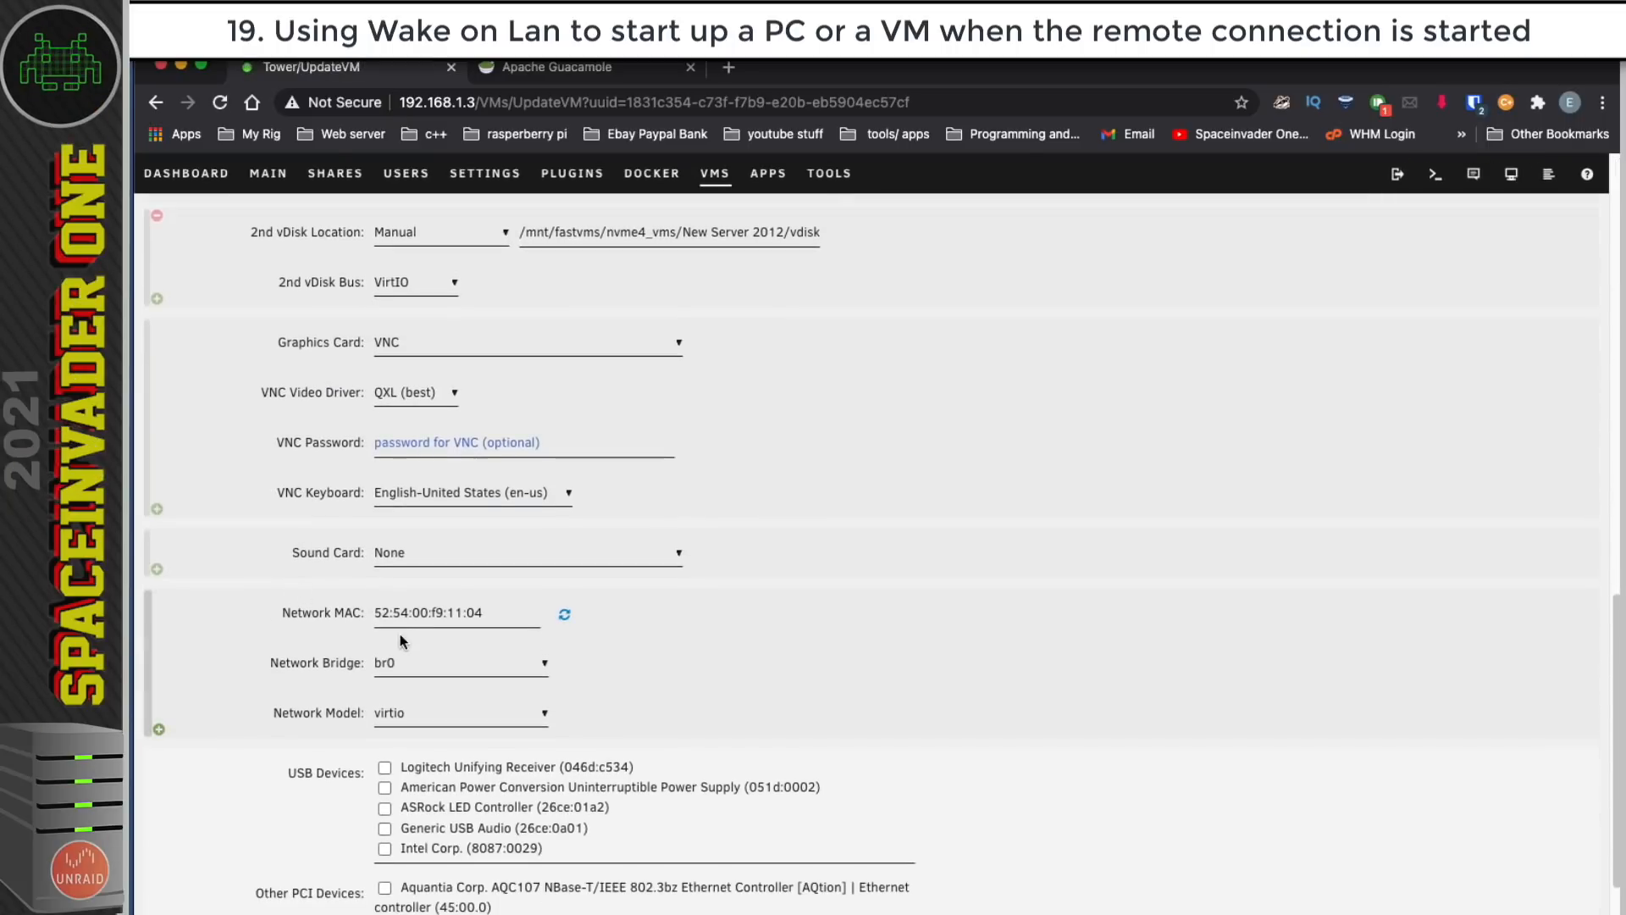
{"action": "left_click", "coordinate": [492, 618]}
{"action": "left_click_drag", "start_coordinate": [481, 615], "coordinate": [374, 613]}
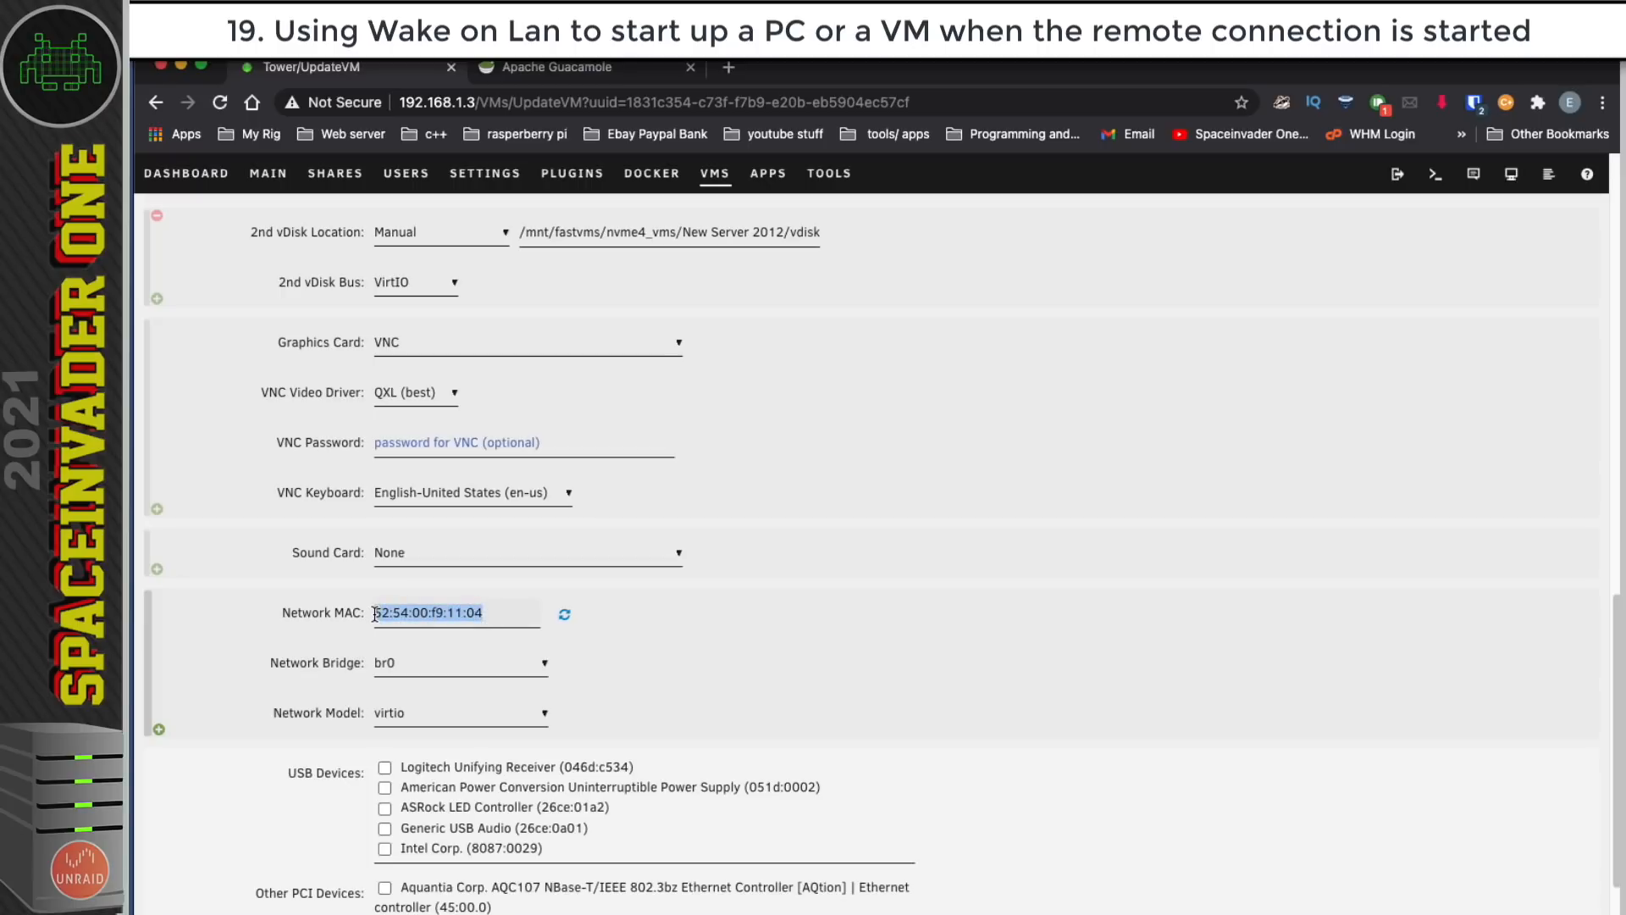
{"action": "right_click", "coordinate": [386, 608]}
{"action": "left_click", "coordinate": [415, 713]}
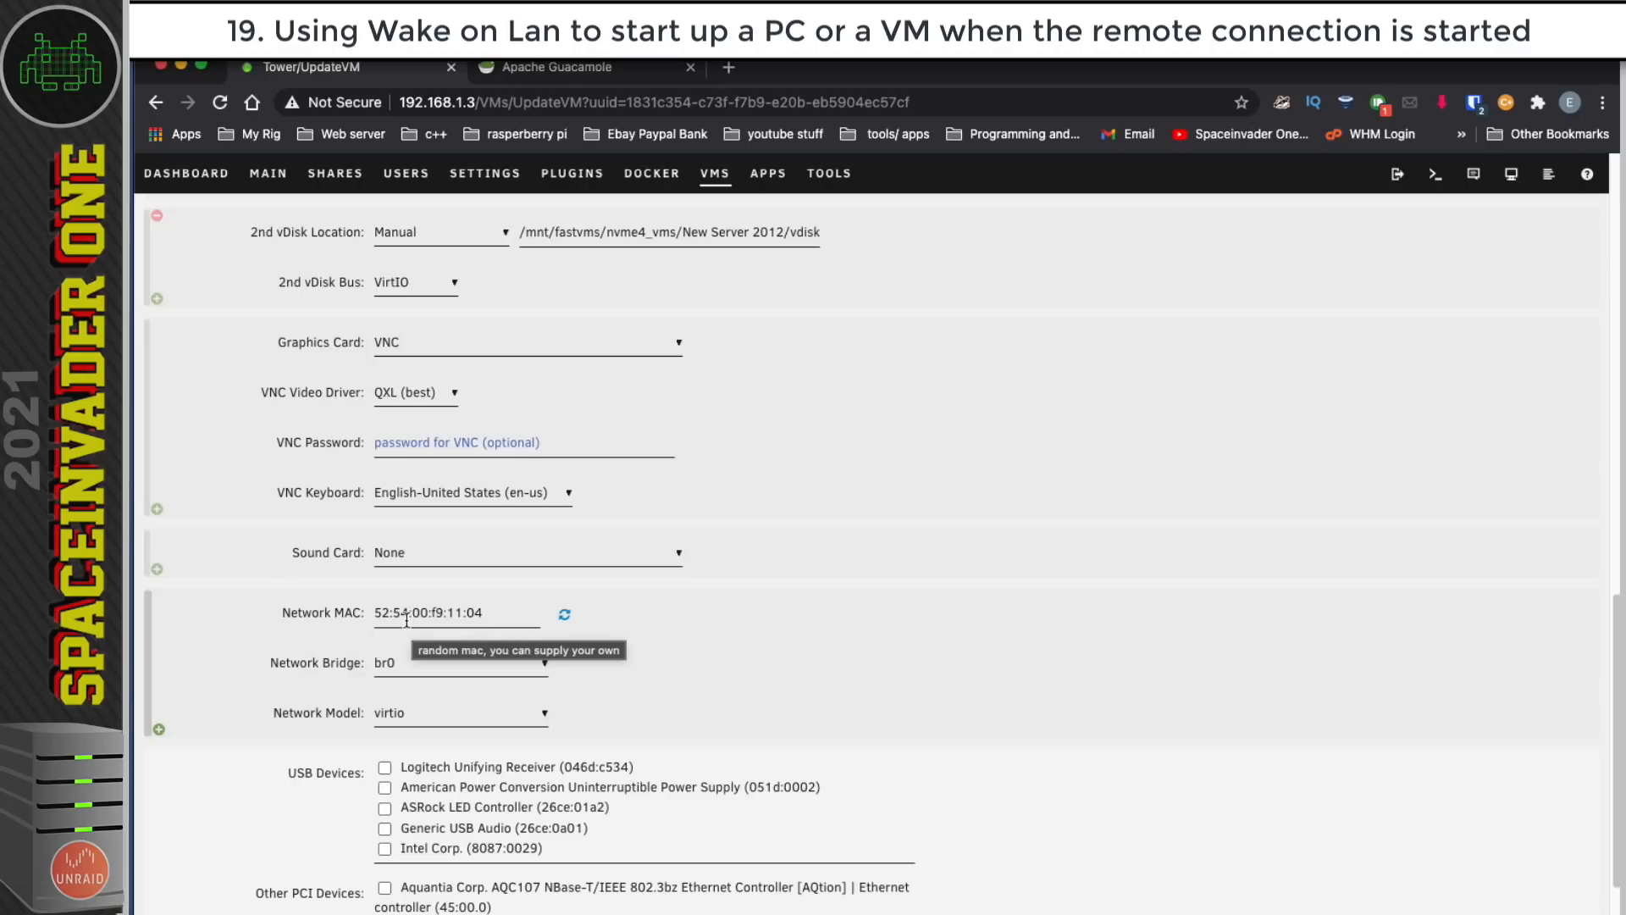
{"action": "scroll", "coordinate": [516, 510], "scroll_direction": "down", "scroll_amount": 3}
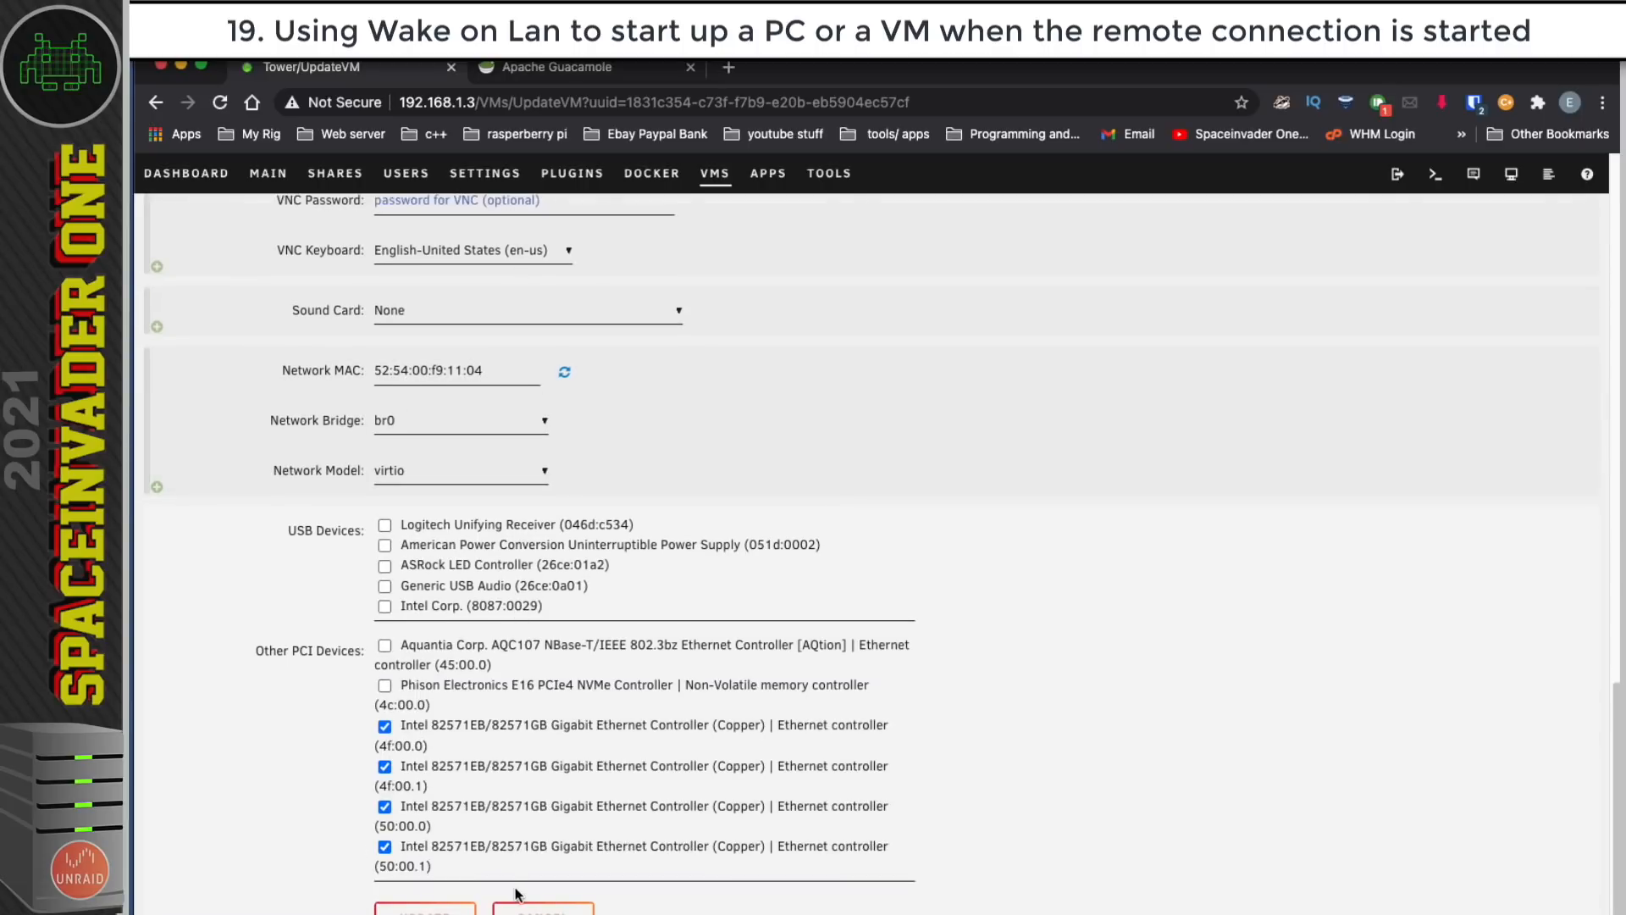
{"action": "left_click", "coordinate": [543, 908]}
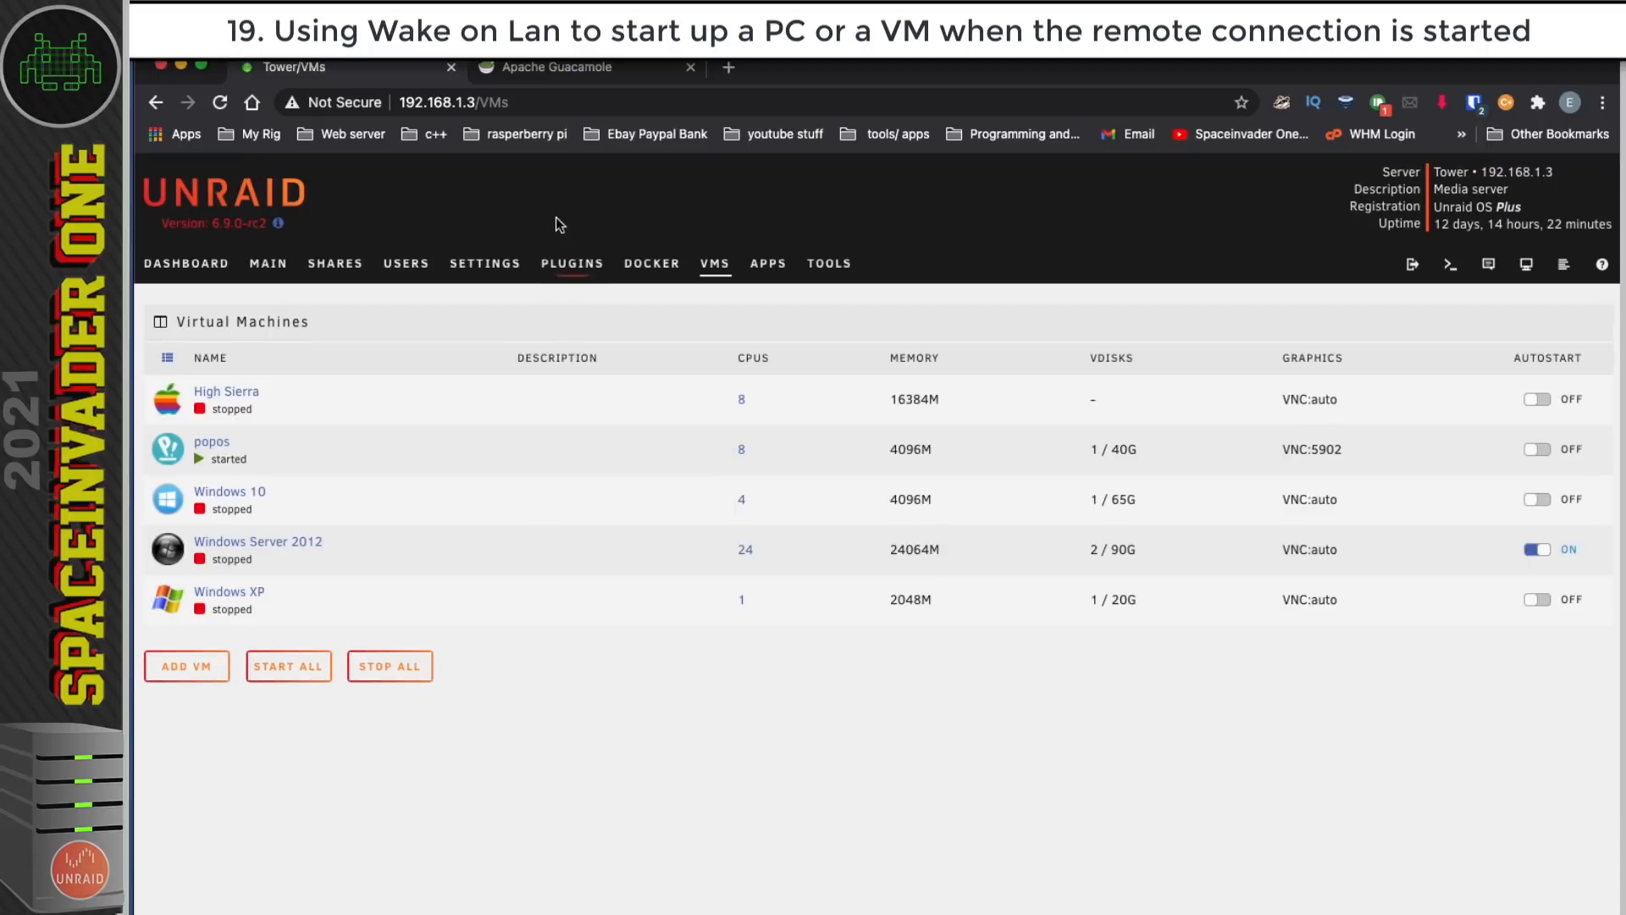
{"action": "left_click", "coordinate": [541, 66]}
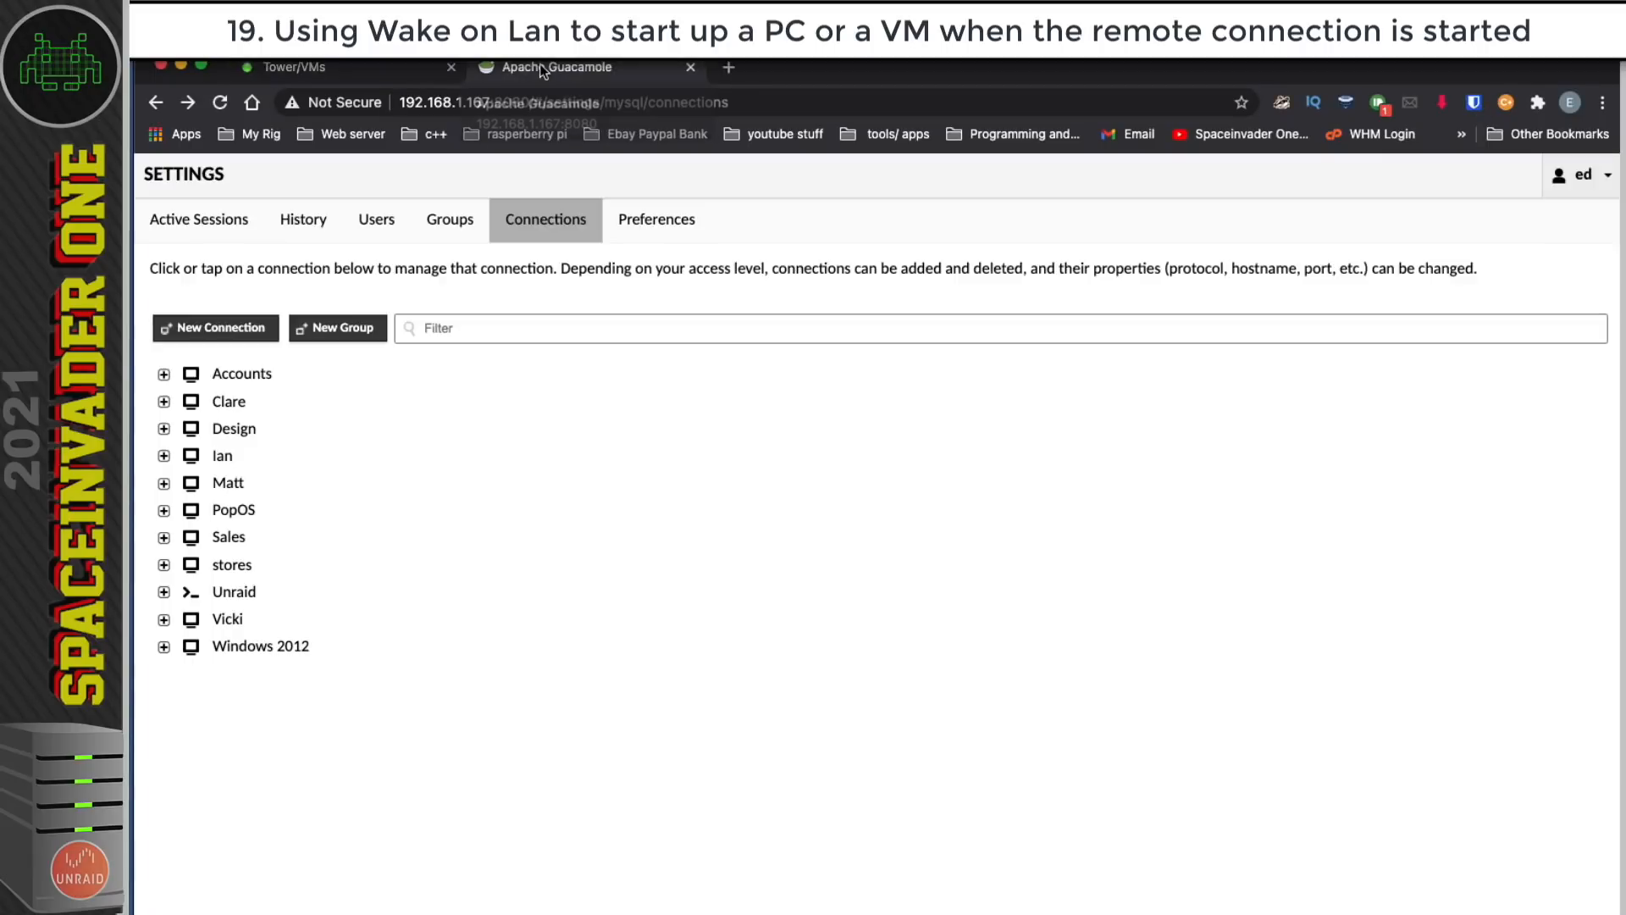
Step: Enable Send WoL packet on Windows 2012 with MAC 52:54:00:f9:11:04 and broadcast 255.255.255.255, then save
{"action": "left_click", "coordinate": [263, 648]}
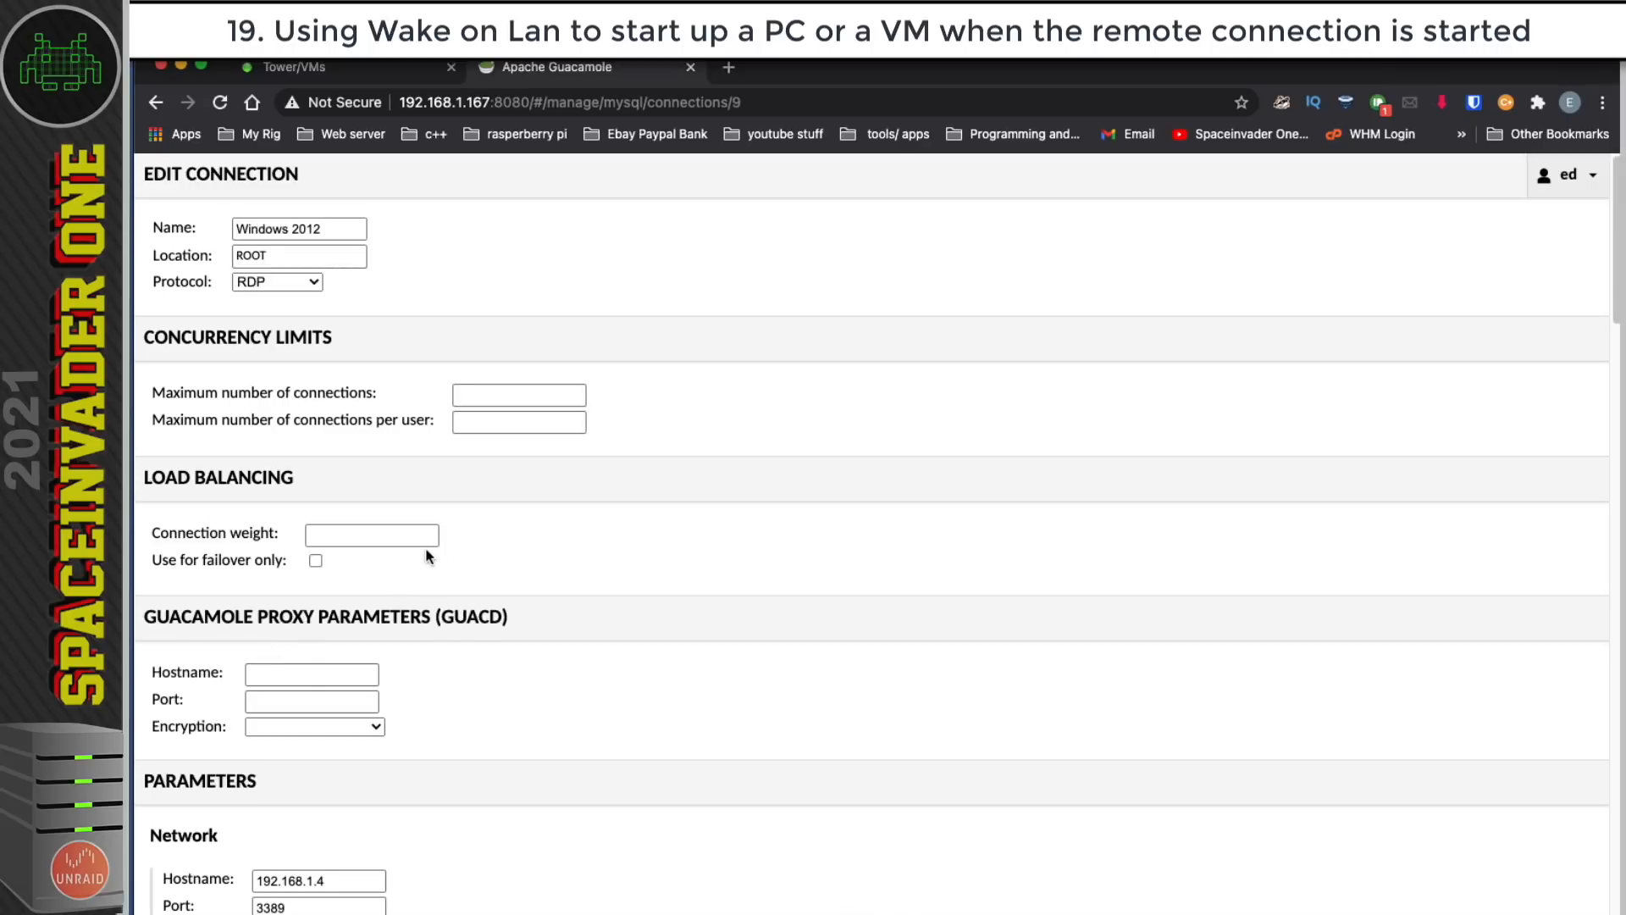
{"action": "scroll", "coordinate": [425, 547], "scroll_direction": "down", "scroll_amount": 20}
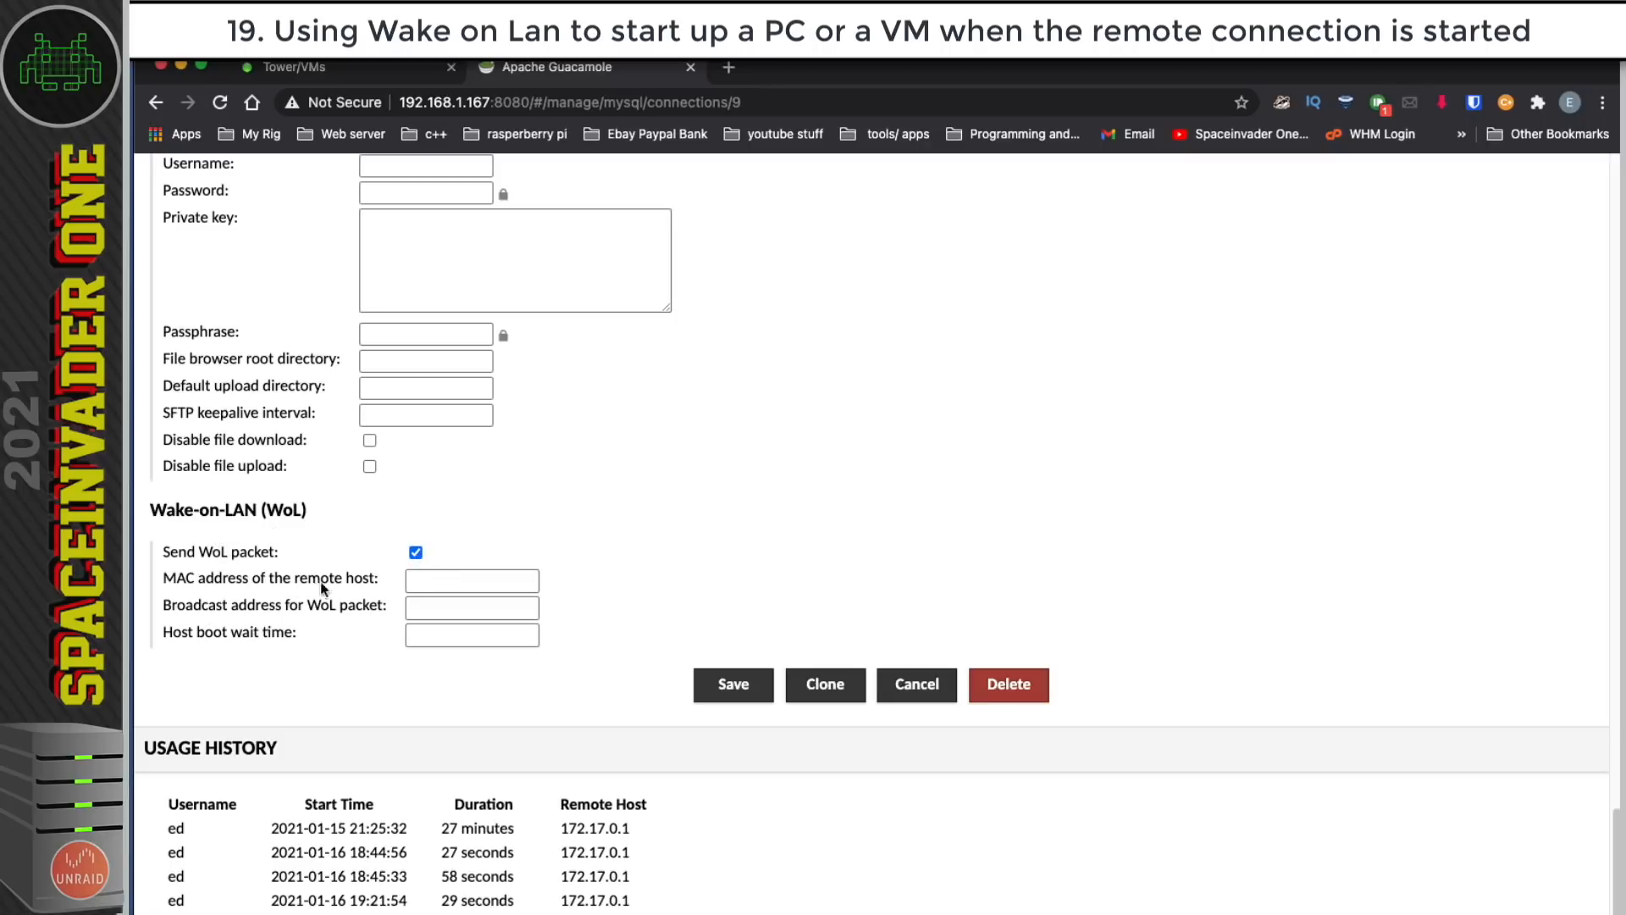
{"action": "left_click", "coordinate": [410, 581]}
{"action": "right_click", "coordinate": [410, 581]}
{"action": "left_click", "coordinate": [454, 721]}
{"action": "left_click", "coordinate": [431, 610]}
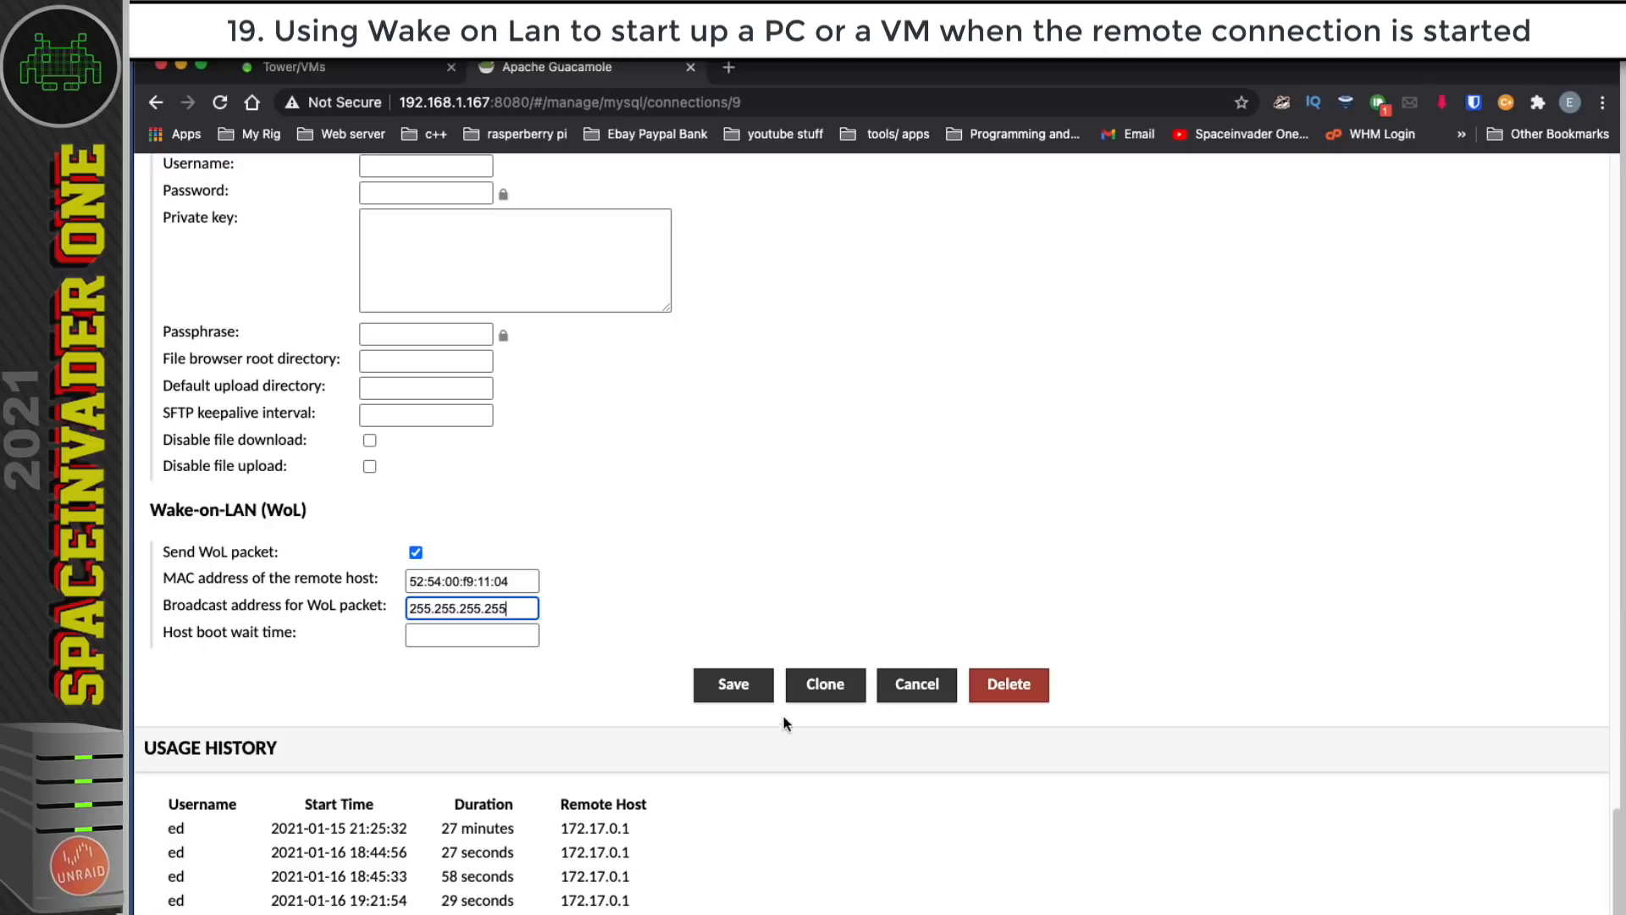
{"action": "left_click", "coordinate": [744, 688]}
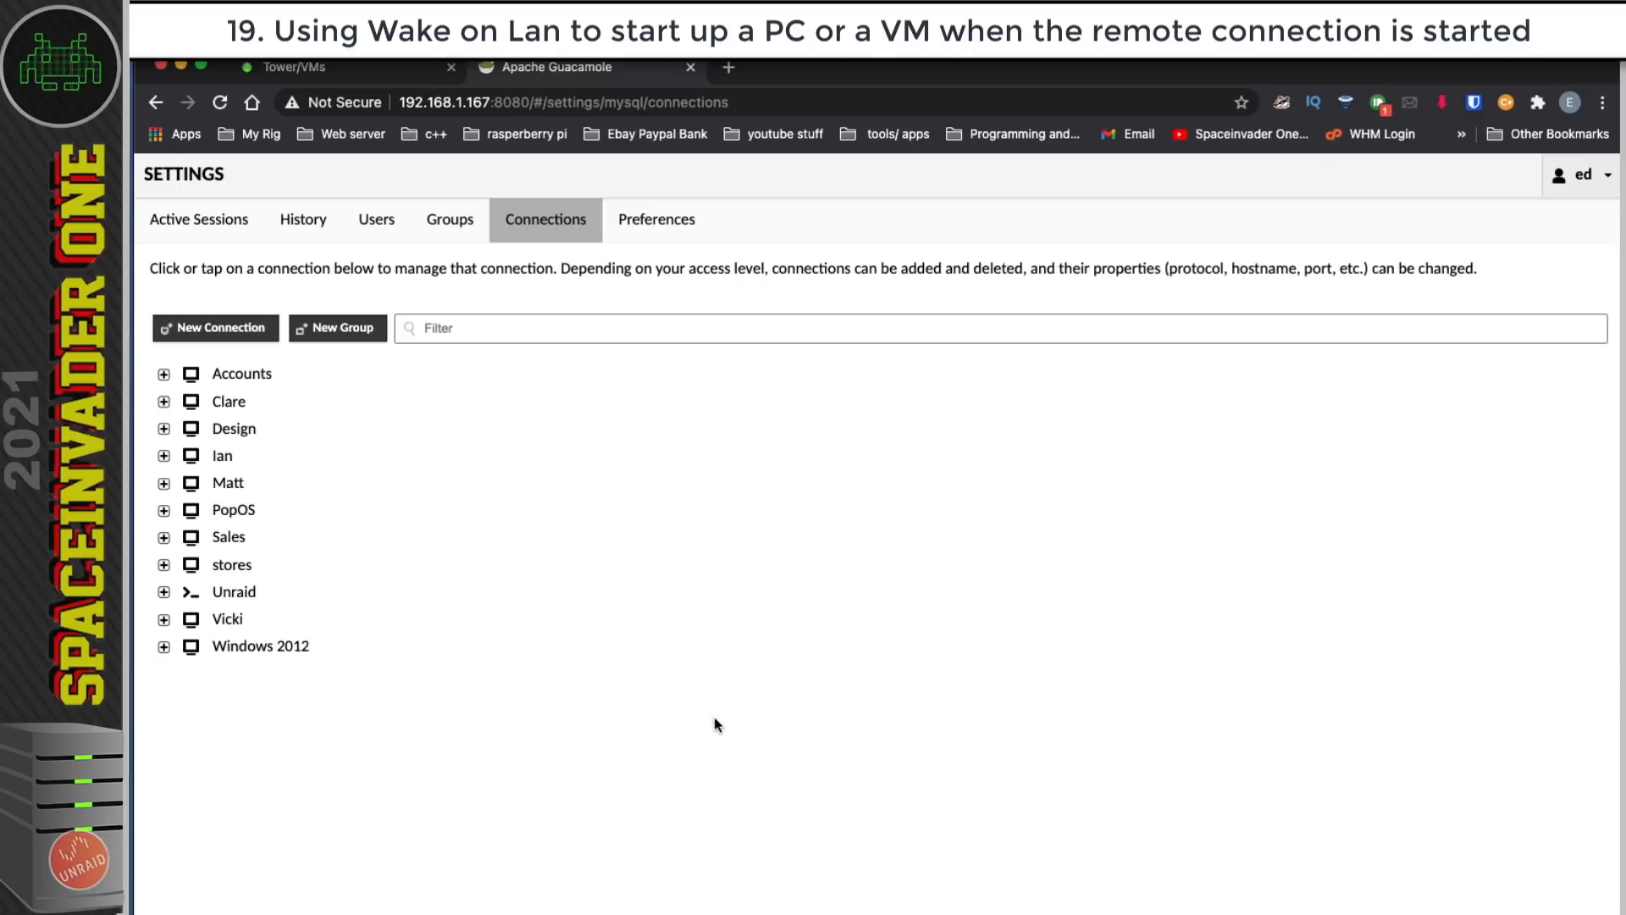
Step: Search Community Applications for 'virtual machine wake on lan' and install the libvirtwol plugin
{"action": "left_click", "coordinate": [372, 67]}
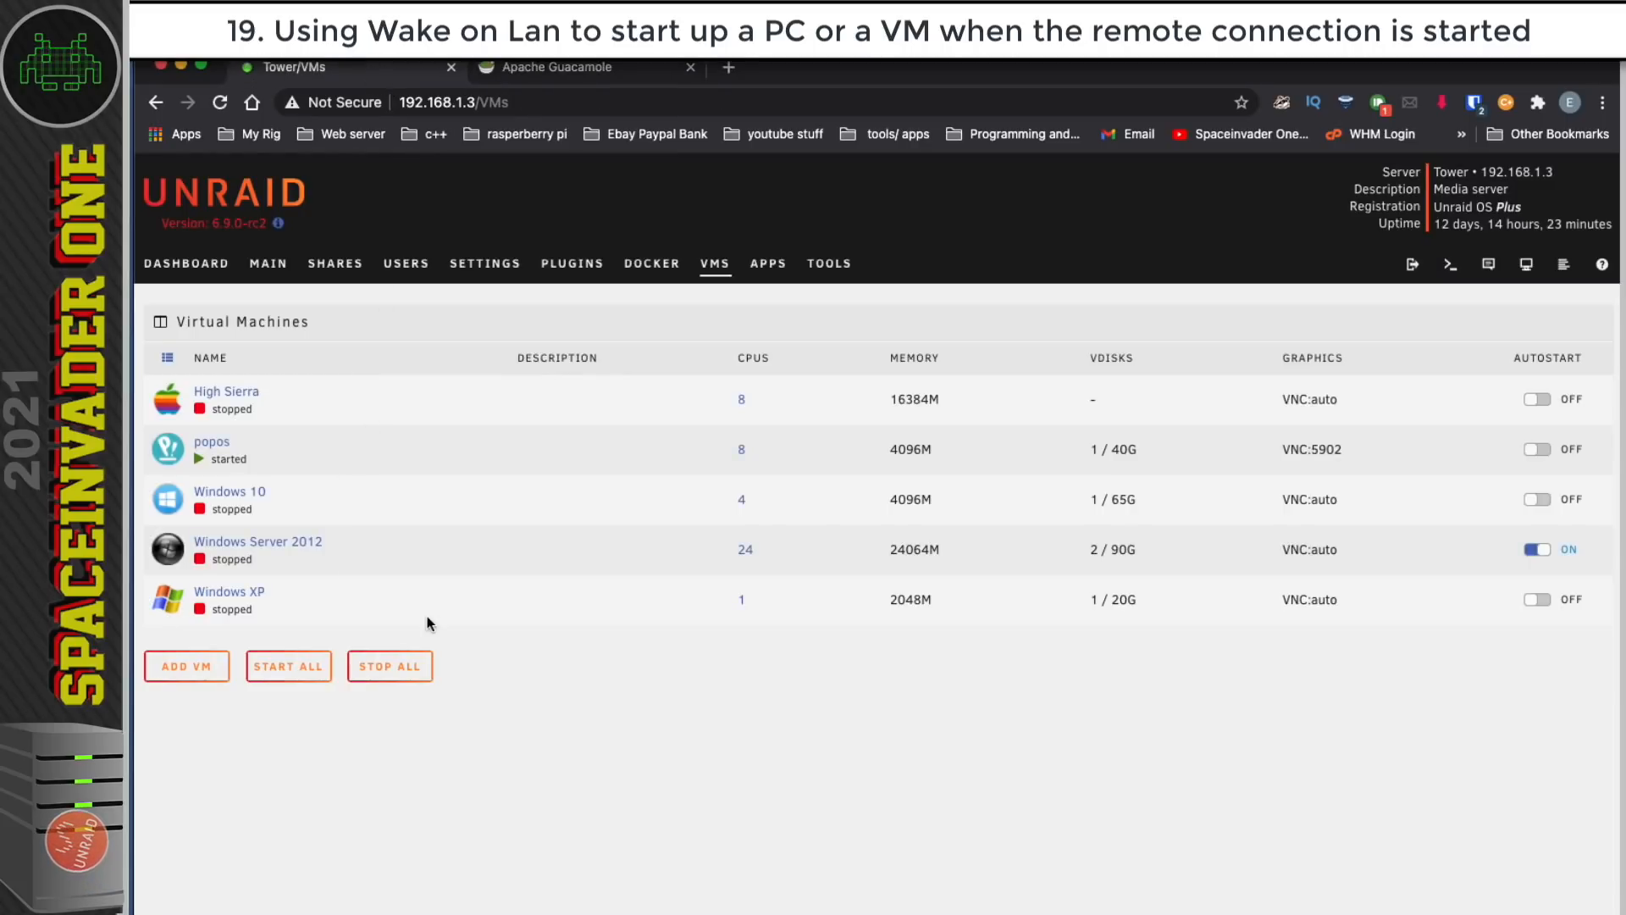
{"action": "left_click", "coordinate": [767, 264]}
{"action": "type", "text": "wak"}
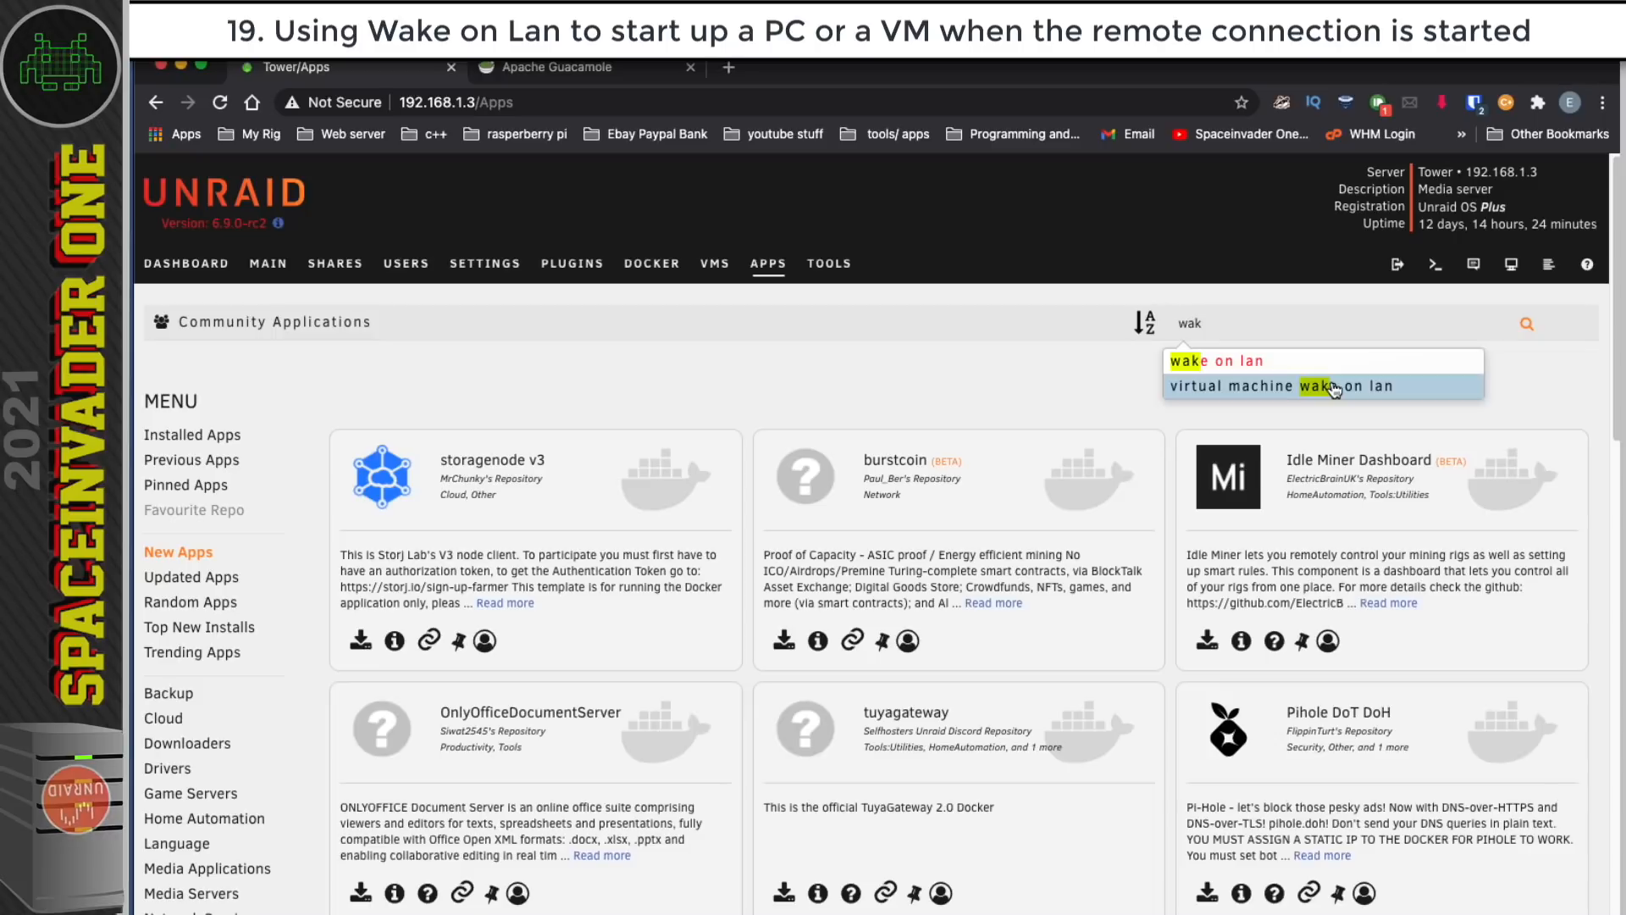
{"action": "left_click", "coordinate": [1332, 388]}
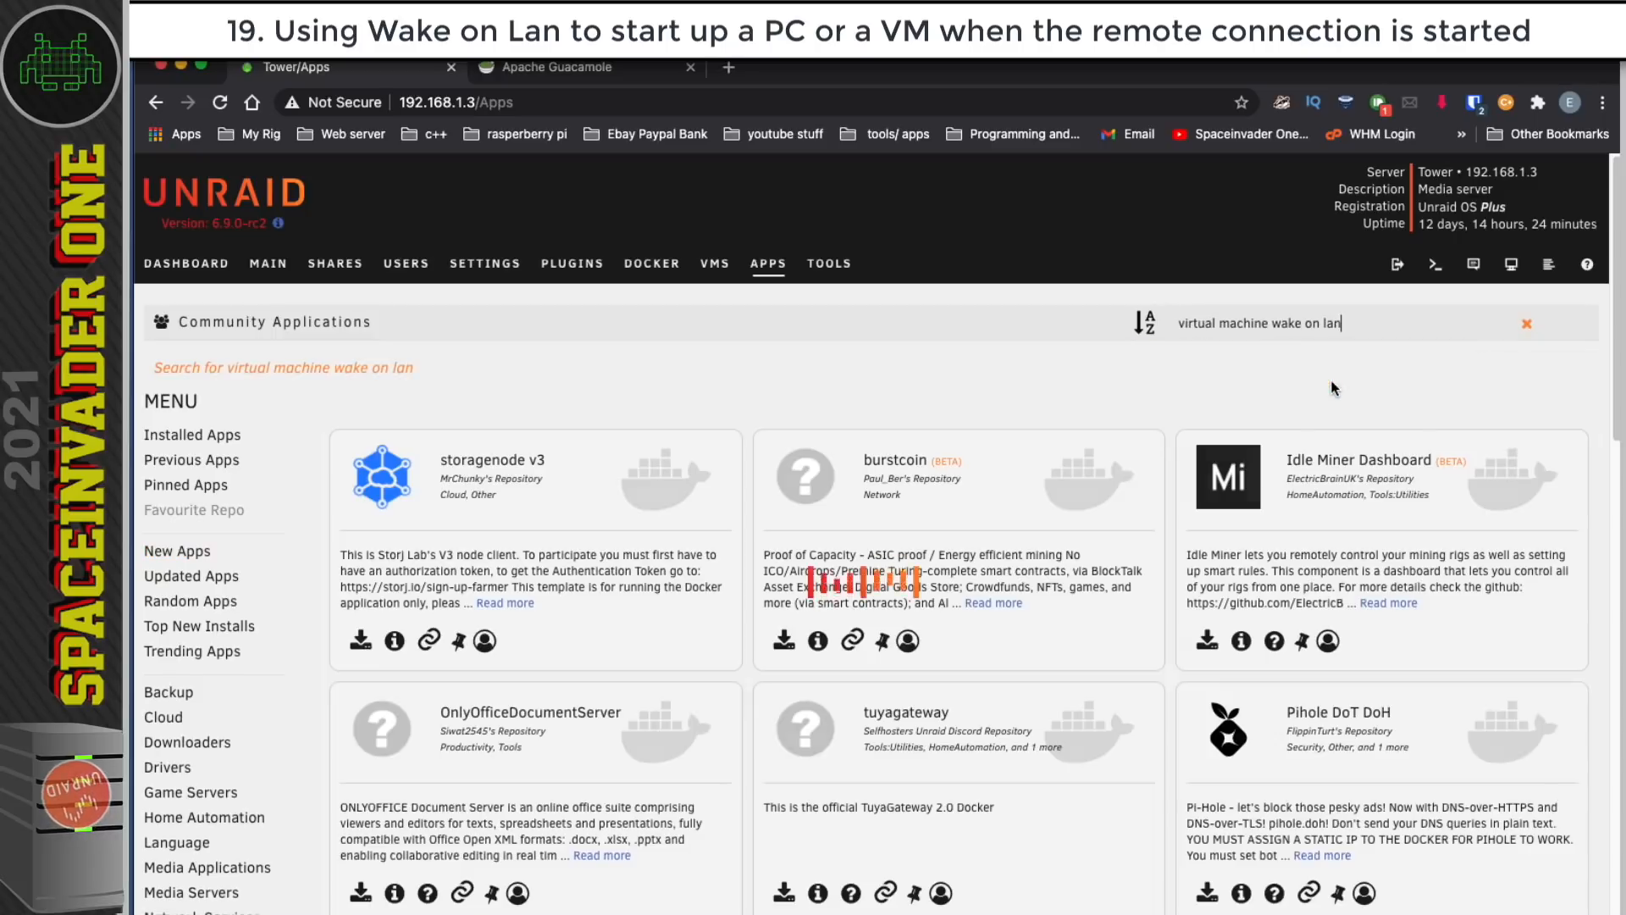
{"action": "left_click", "coordinate": [737, 642]}
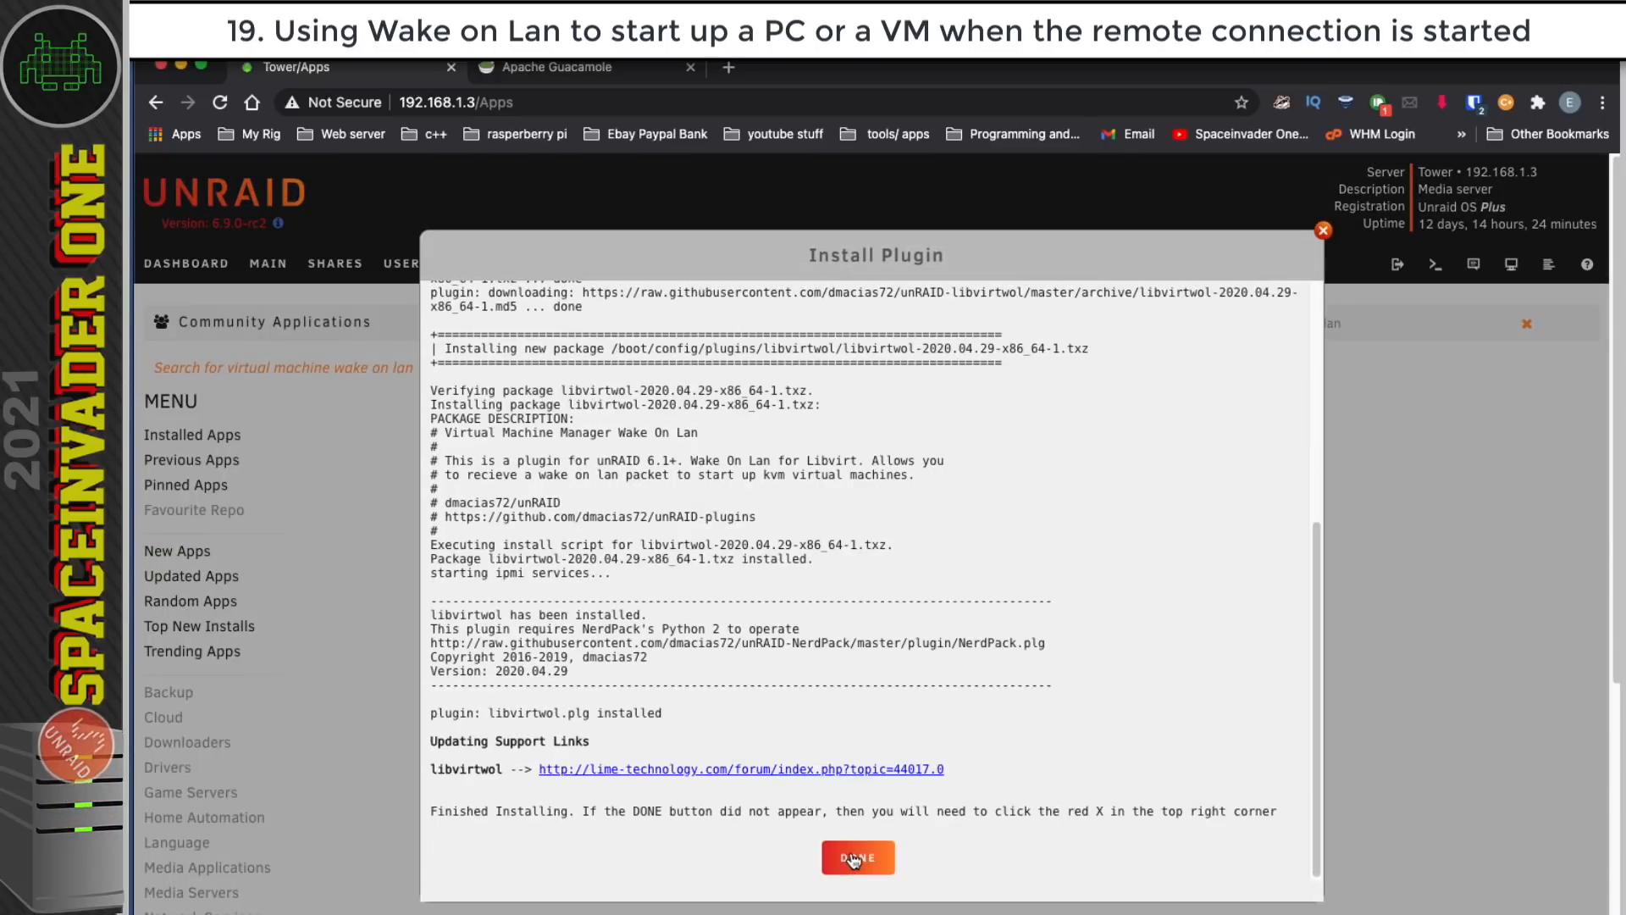
{"action": "left_click", "coordinate": [854, 858]}
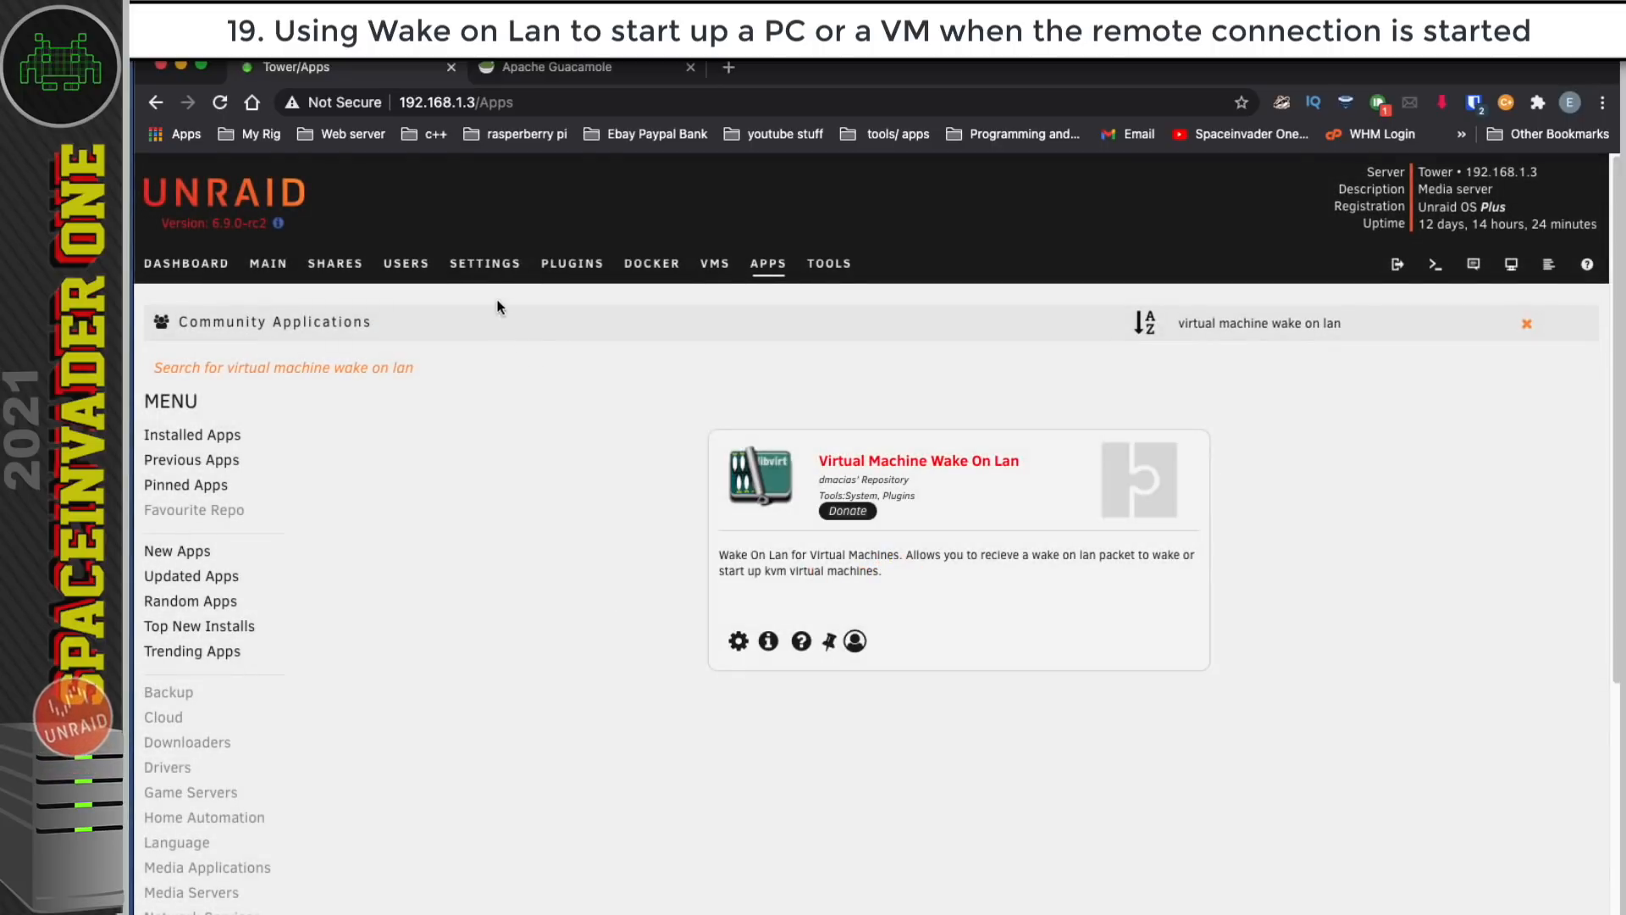
{"action": "left_click", "coordinate": [485, 270]}
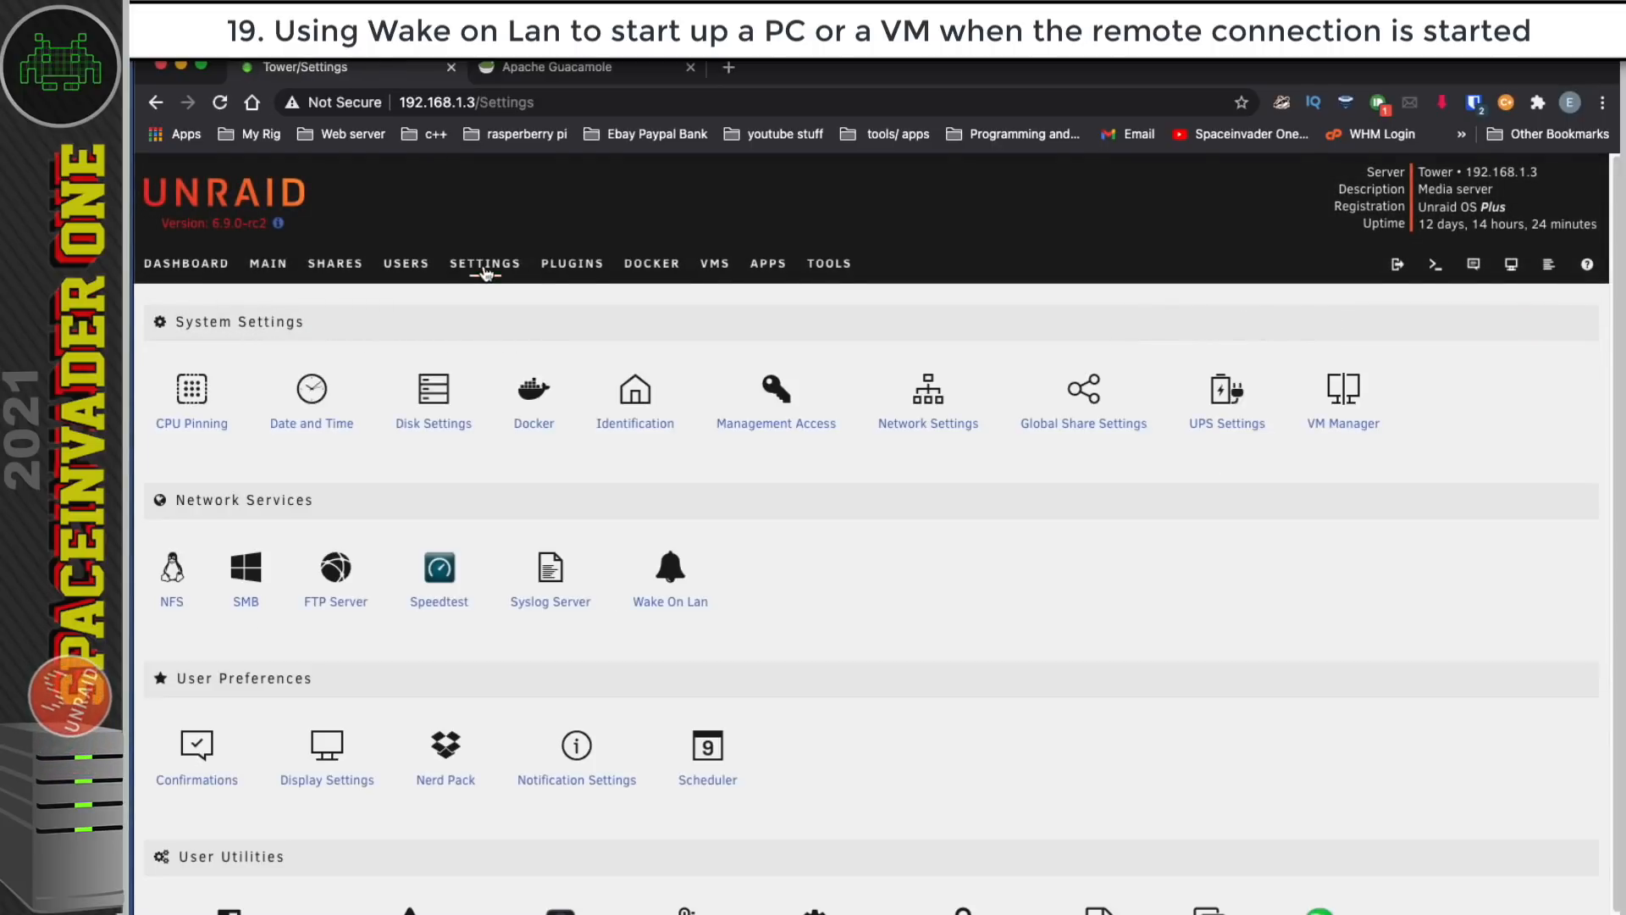
Step: Set Enable Wake On Lan to Yes in VM Manager settings, apply it, and return to VMS
{"action": "left_click", "coordinate": [1327, 427]}
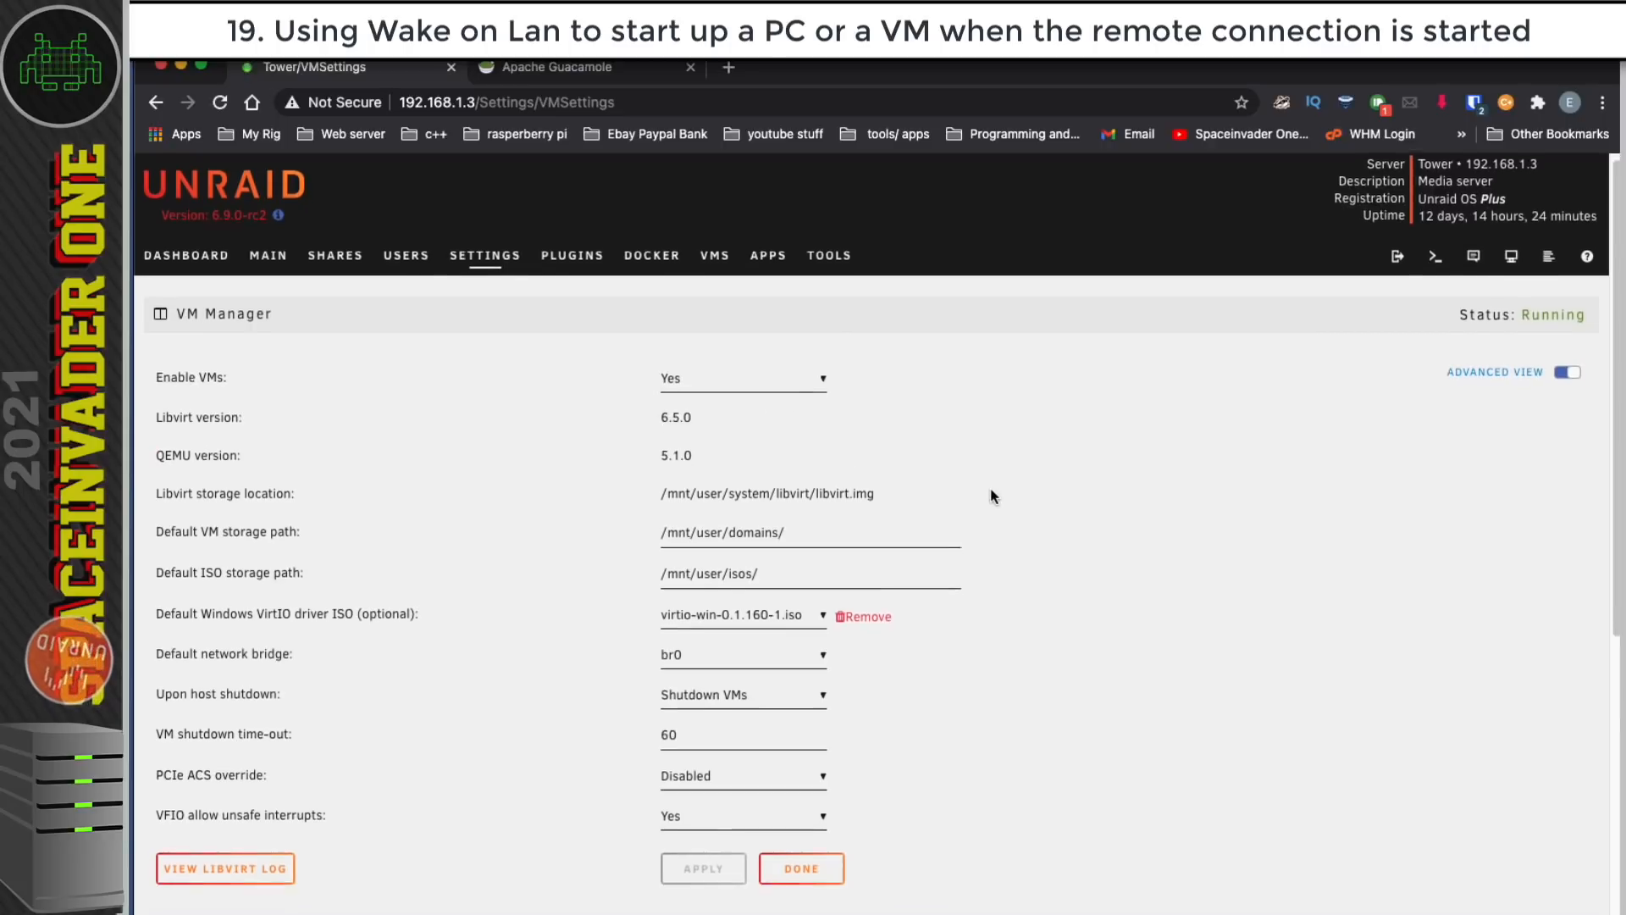
{"action": "scroll", "coordinate": [993, 496], "scroll_direction": "down", "scroll_amount": 7}
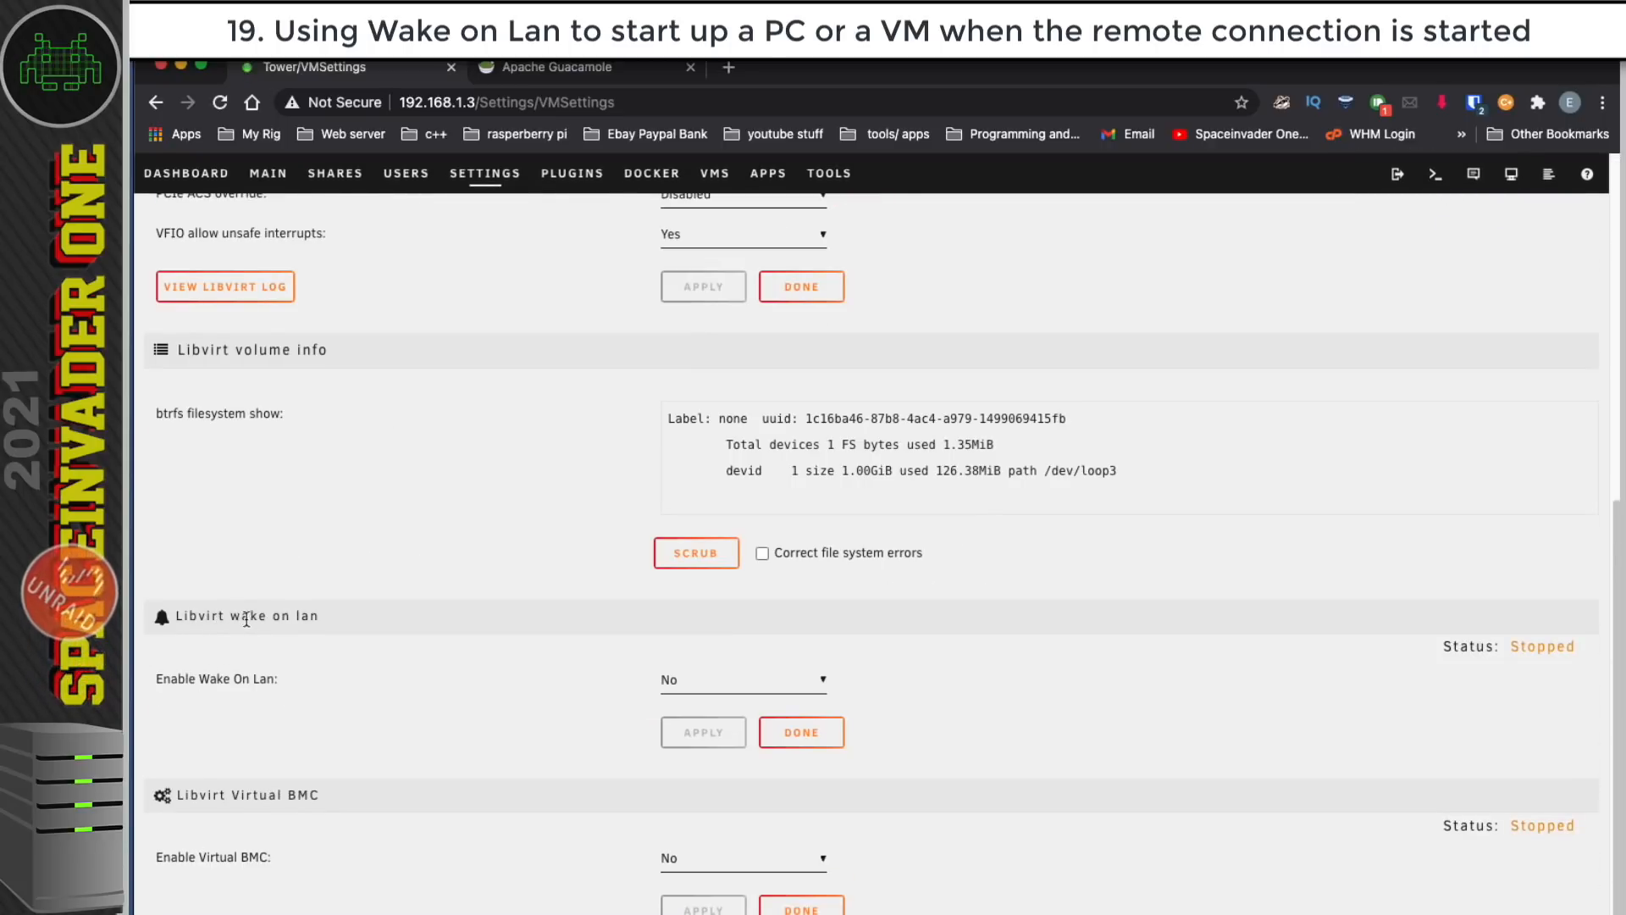
{"action": "left_click", "coordinate": [684, 679]}
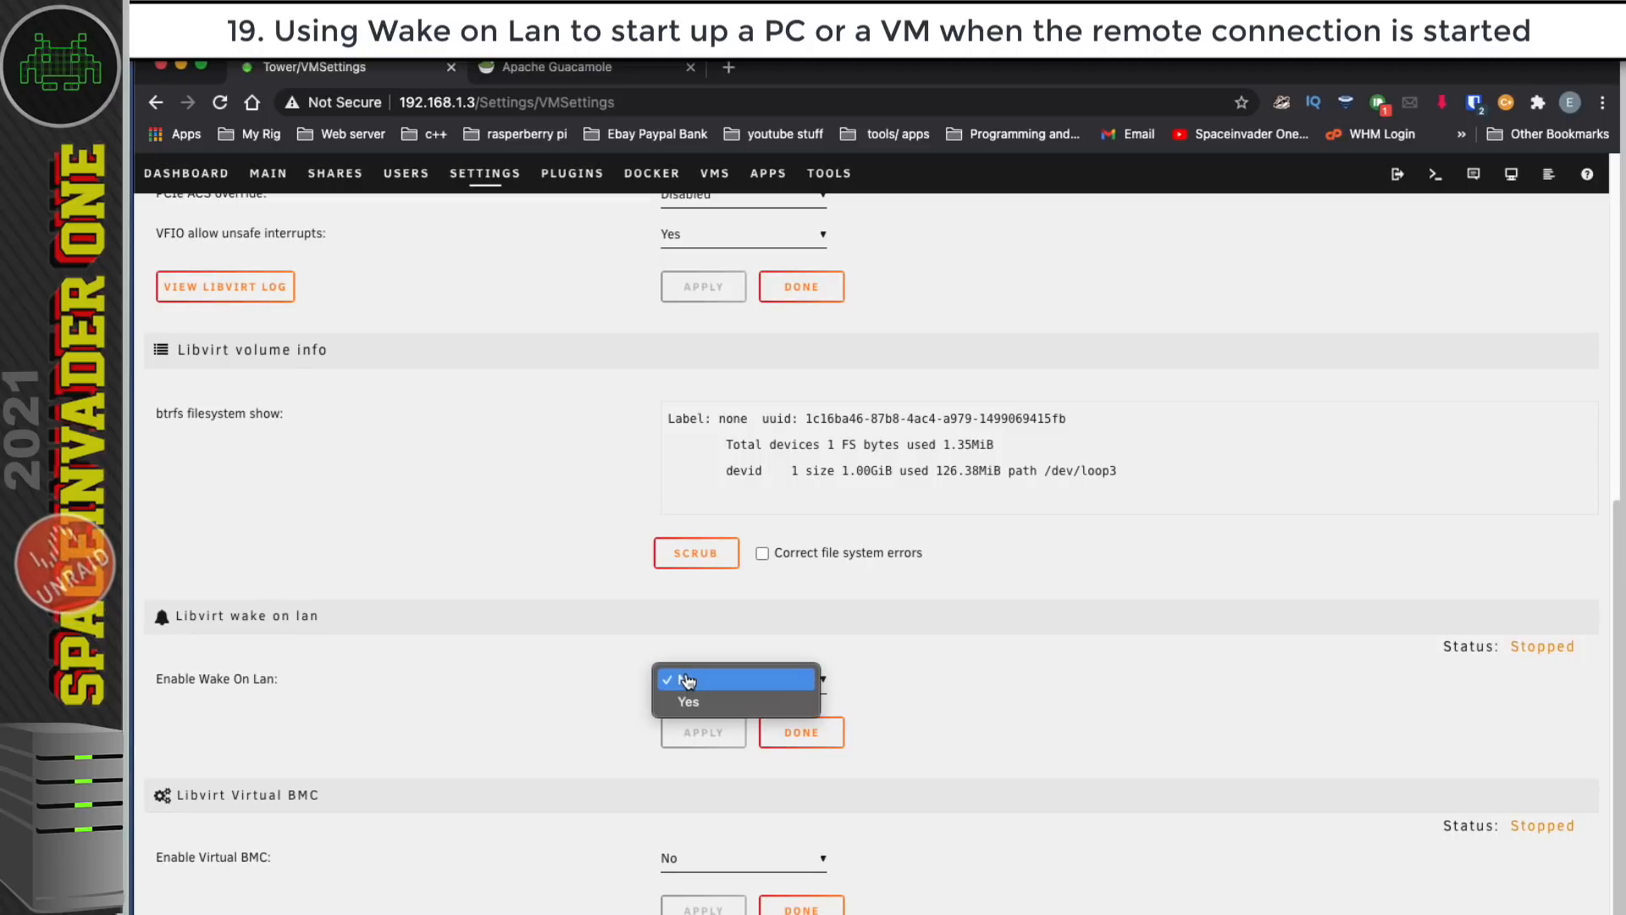
{"action": "left_click", "coordinate": [688, 701]}
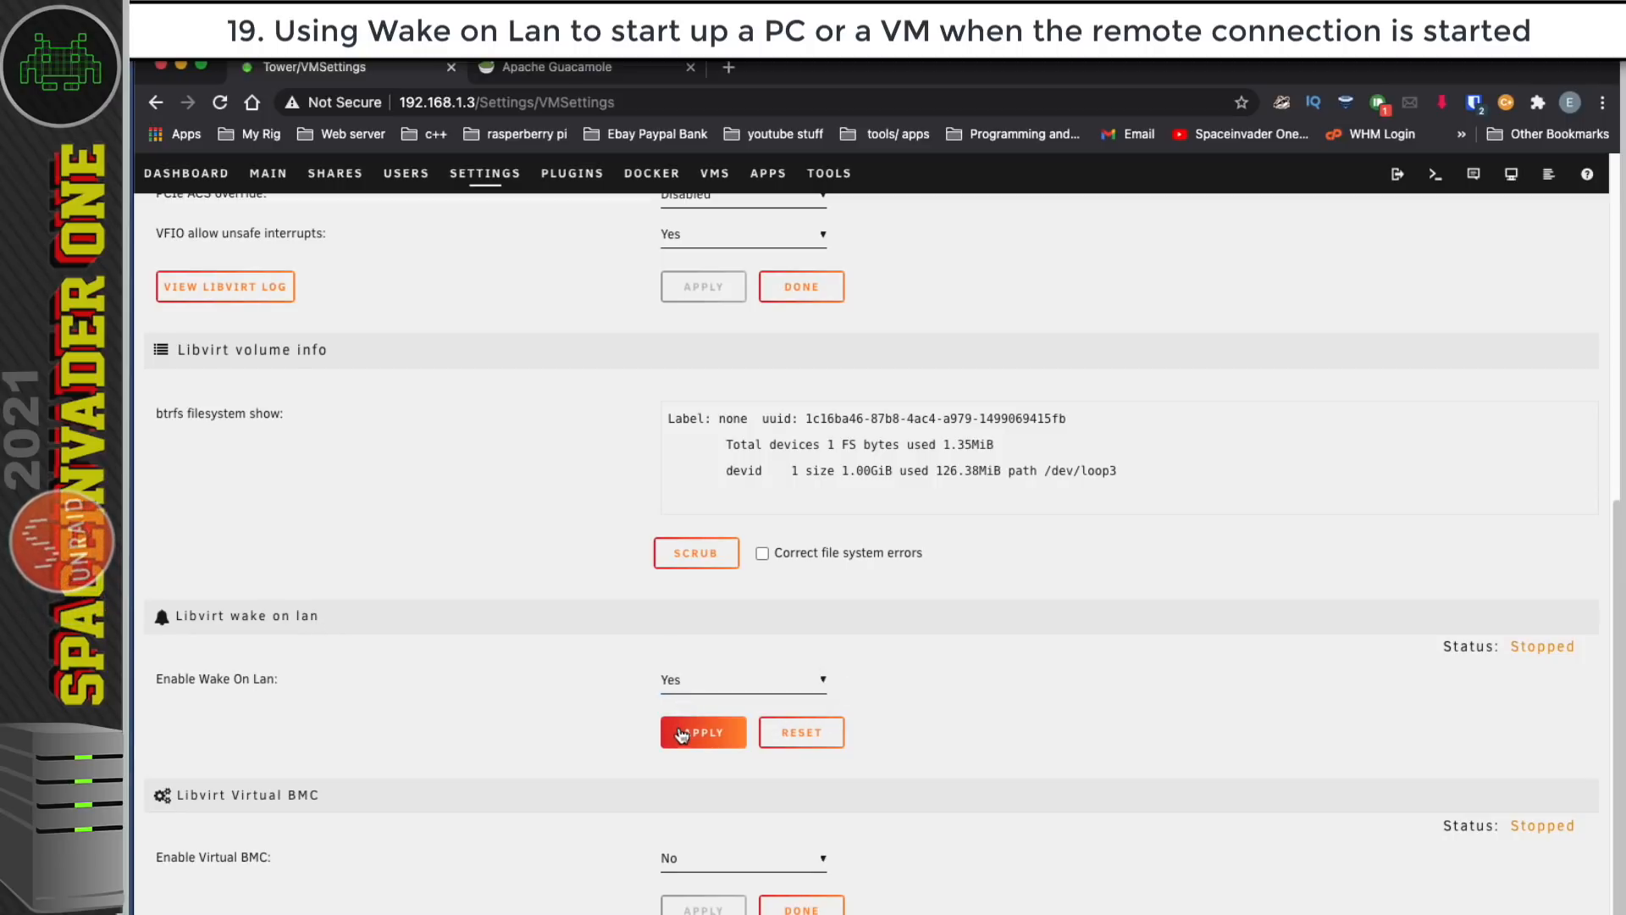
{"action": "left_click", "coordinate": [682, 734]}
{"action": "left_click", "coordinate": [783, 870]}
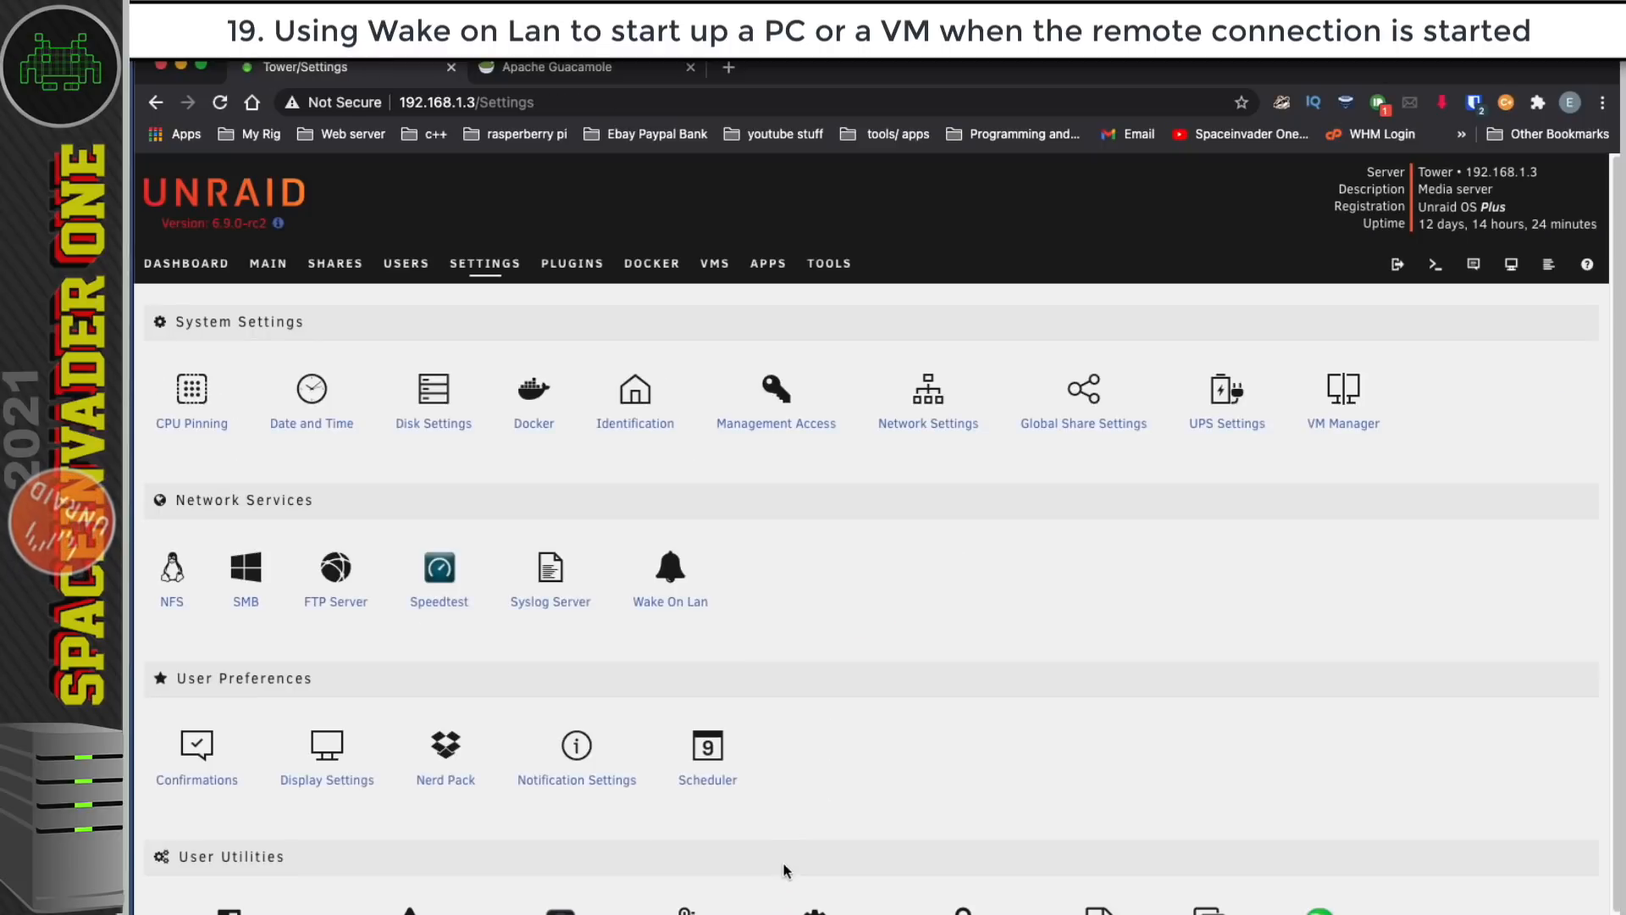
{"action": "left_click", "coordinate": [717, 269]}
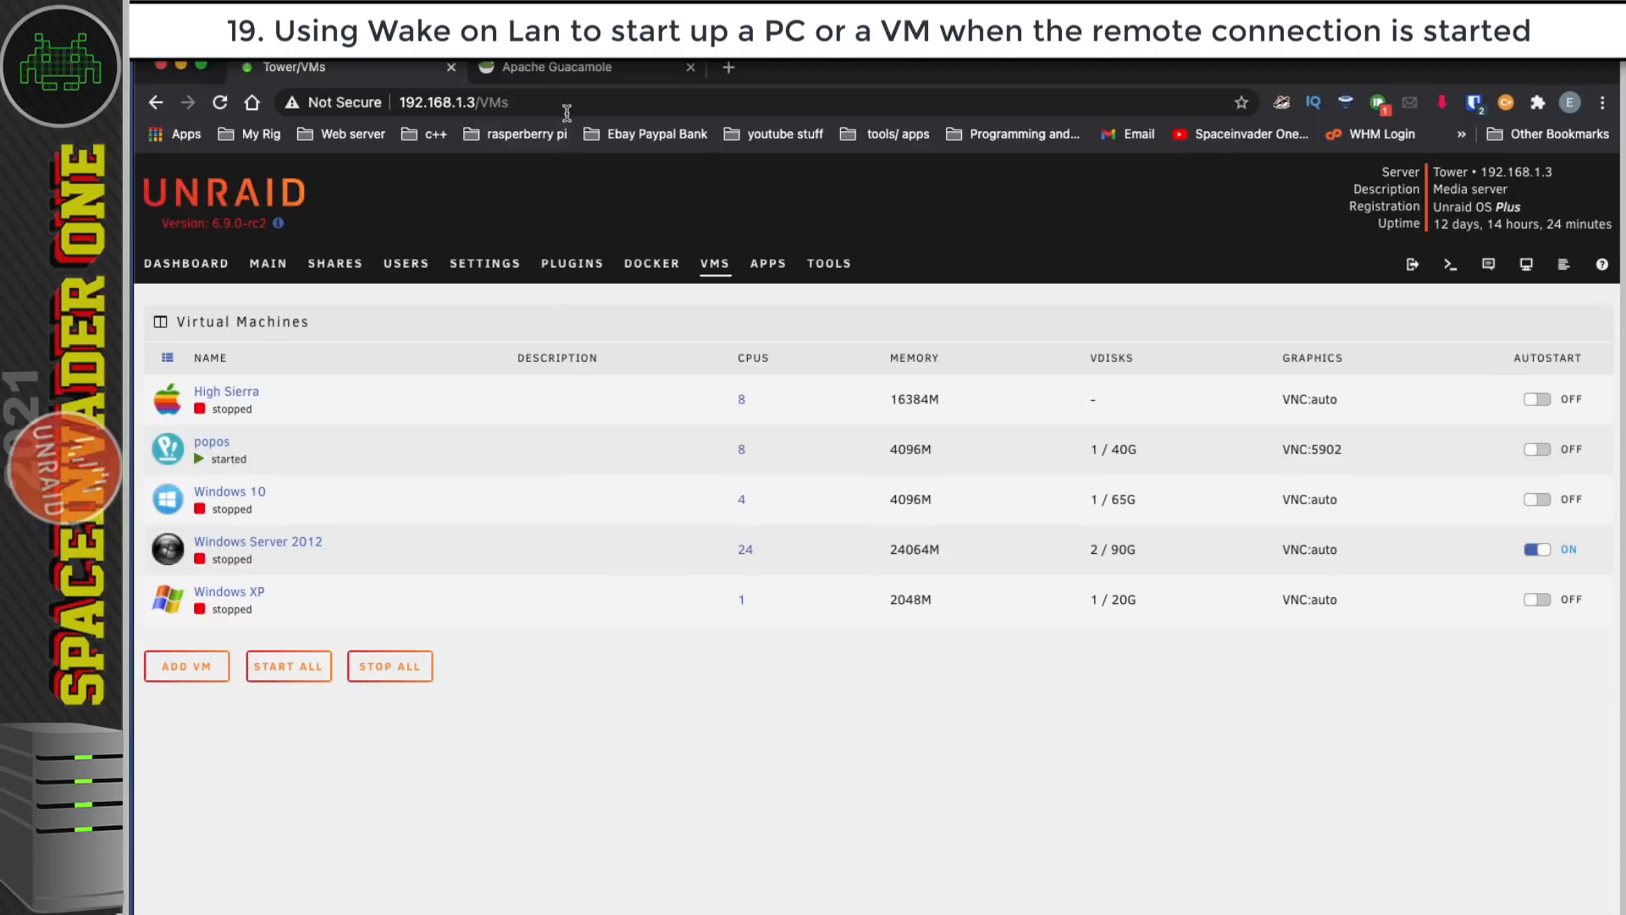
Step: Launch Windows 2012 from the Guacamole home screen and confirm in Unraid that the VM started
{"action": "left_click", "coordinate": [566, 68]}
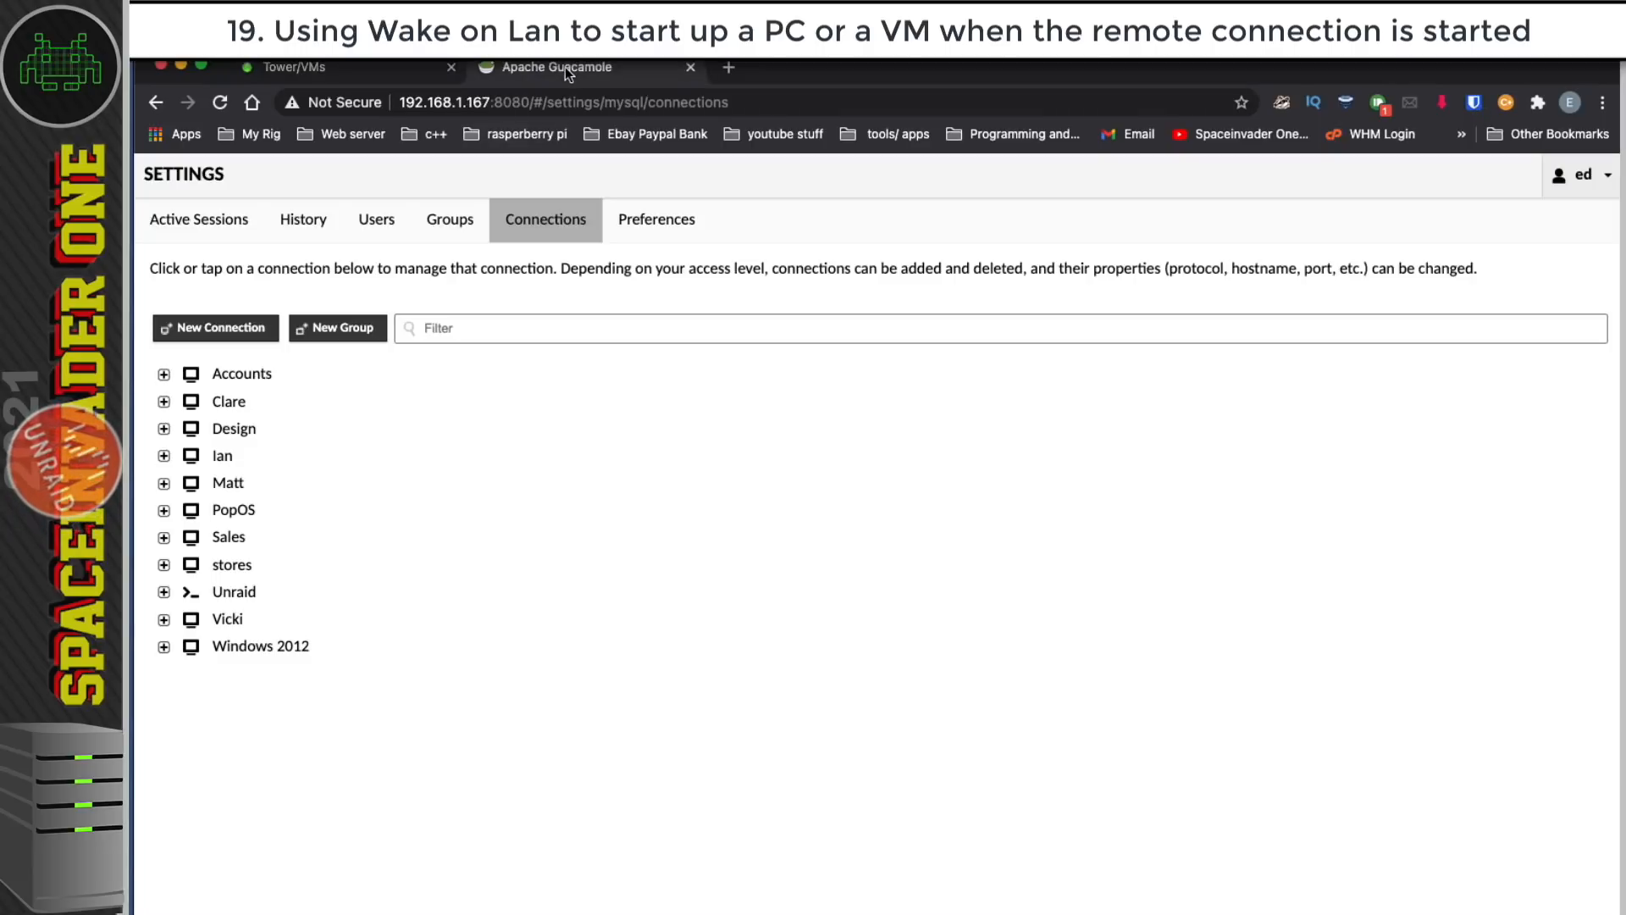
{"action": "left_click", "coordinate": [1587, 175]}
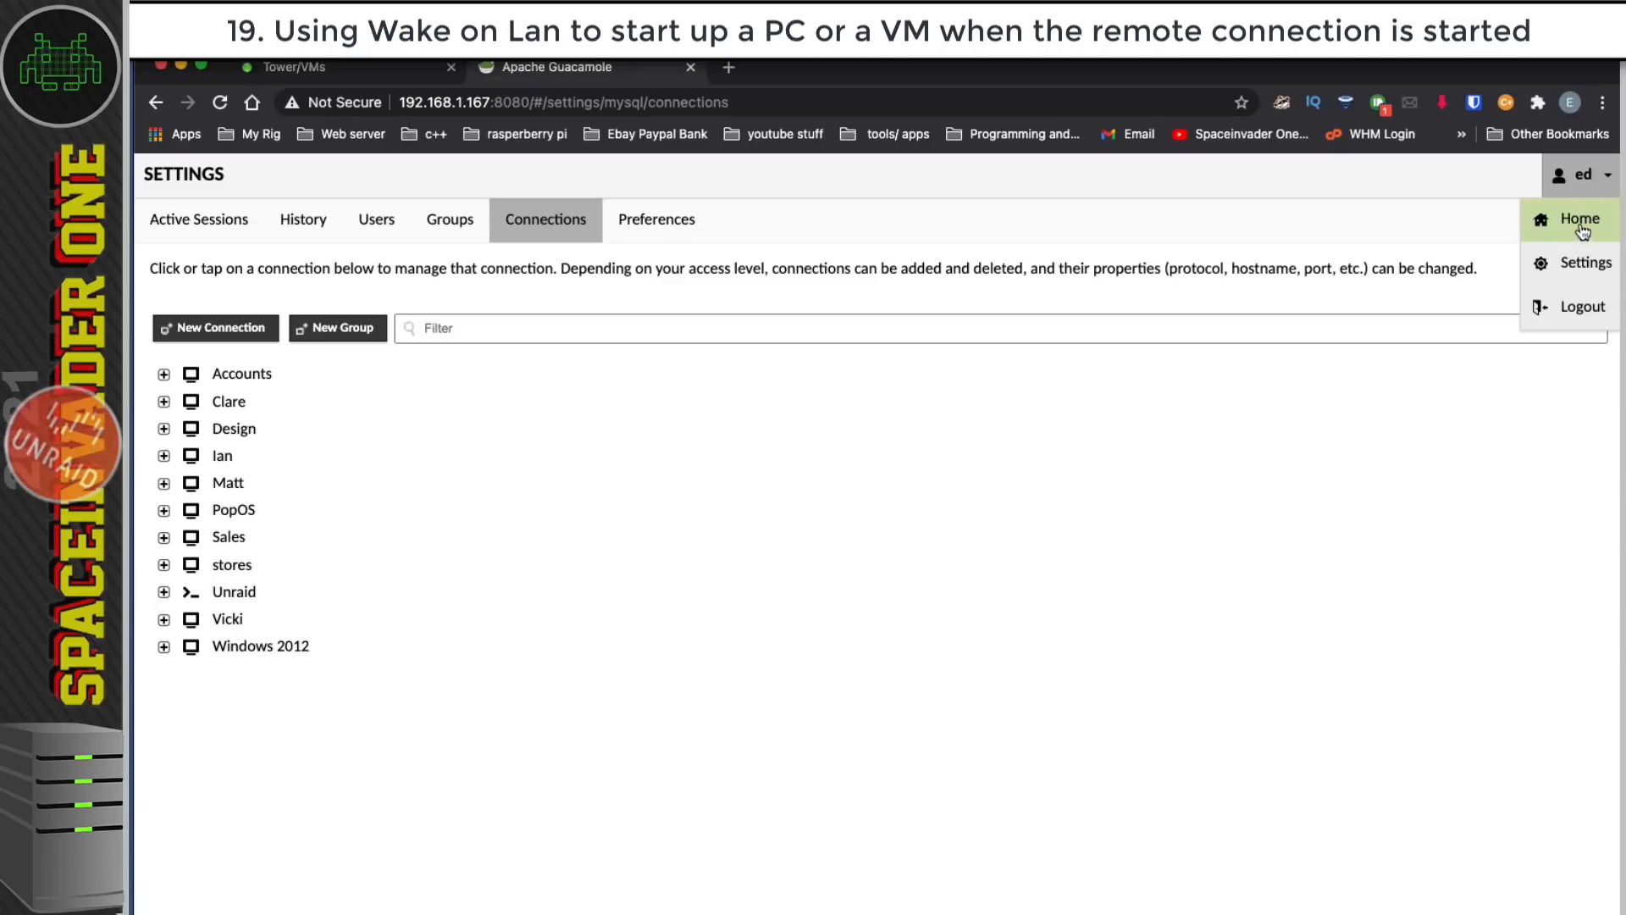
{"action": "left_click", "coordinate": [1580, 222]}
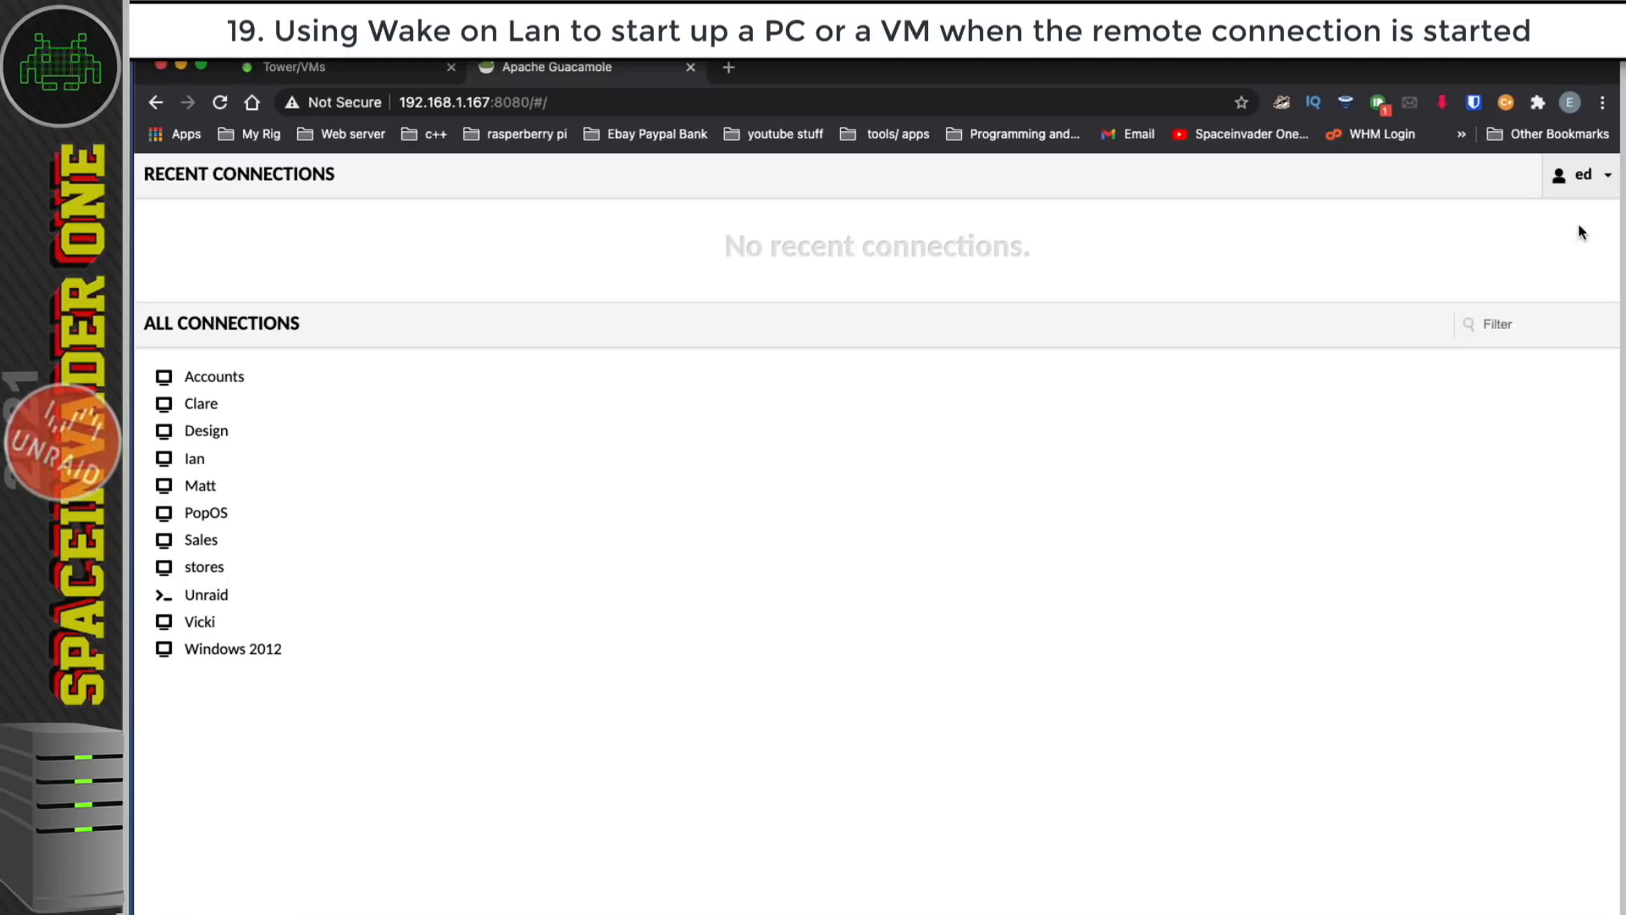
{"action": "left_click", "coordinate": [245, 651]}
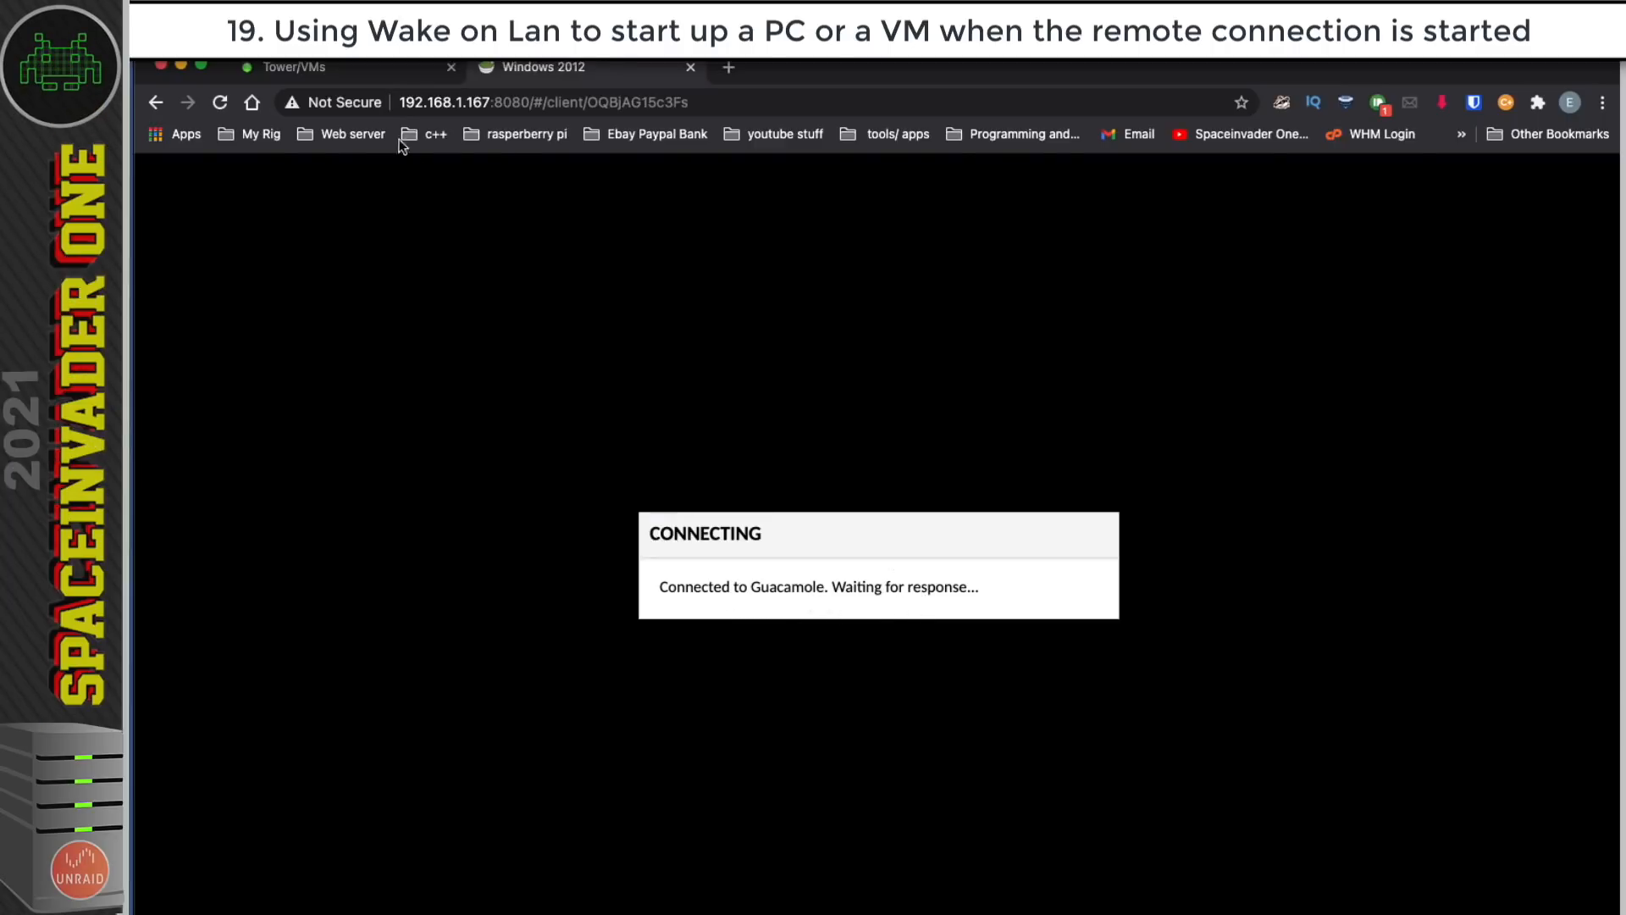
{"action": "left_click", "coordinate": [337, 72]}
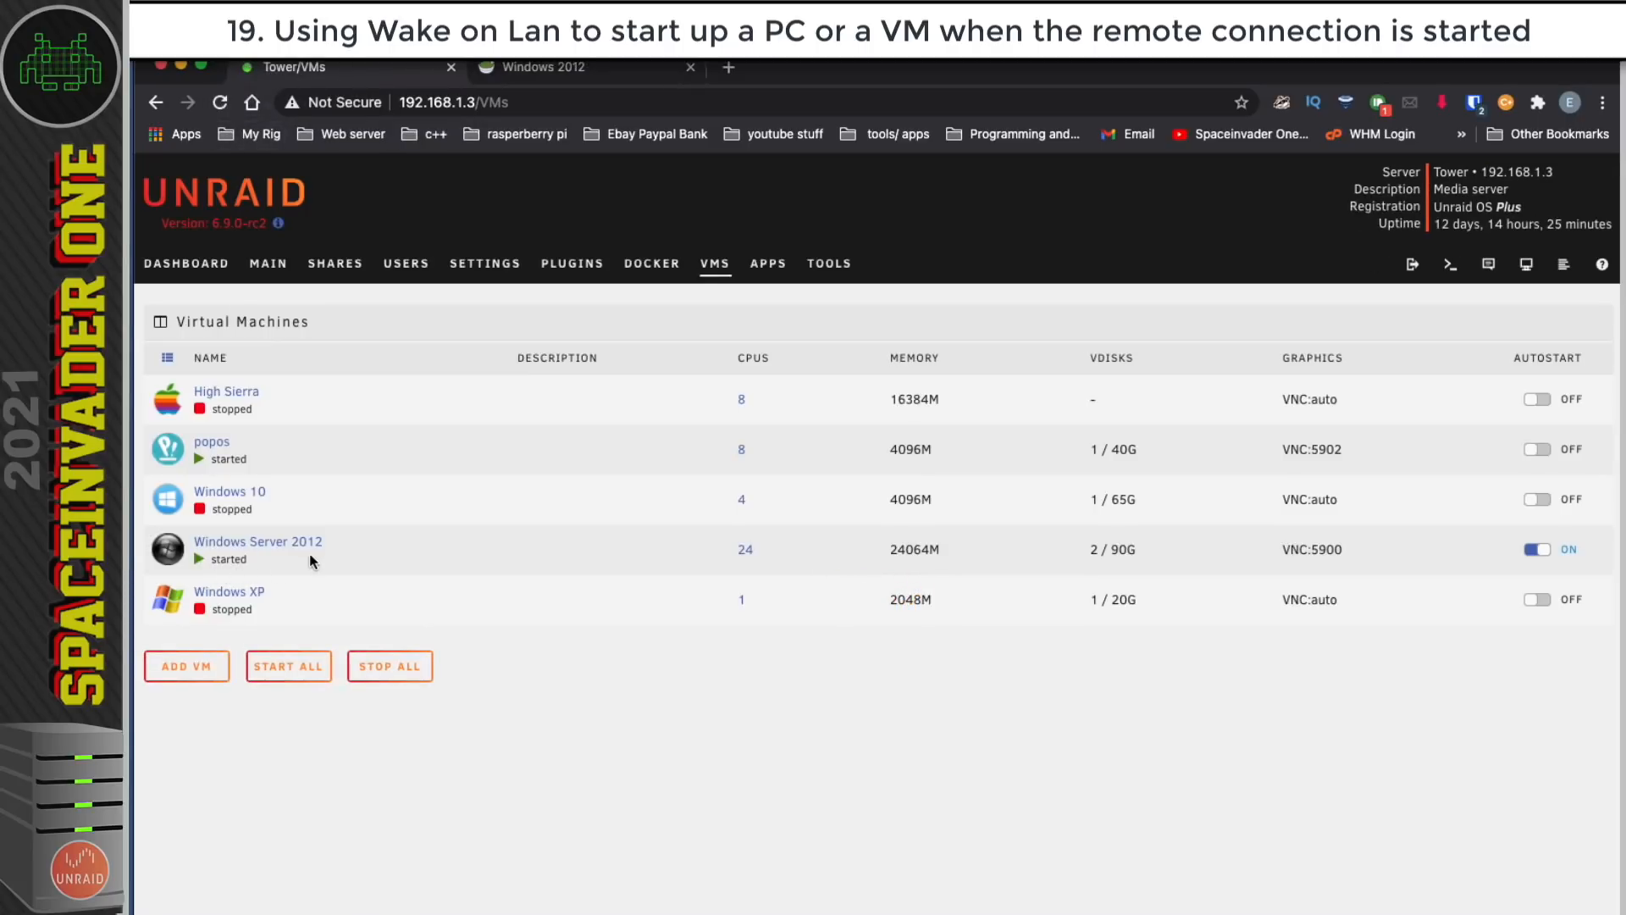
{"action": "left_click", "coordinate": [597, 73]}
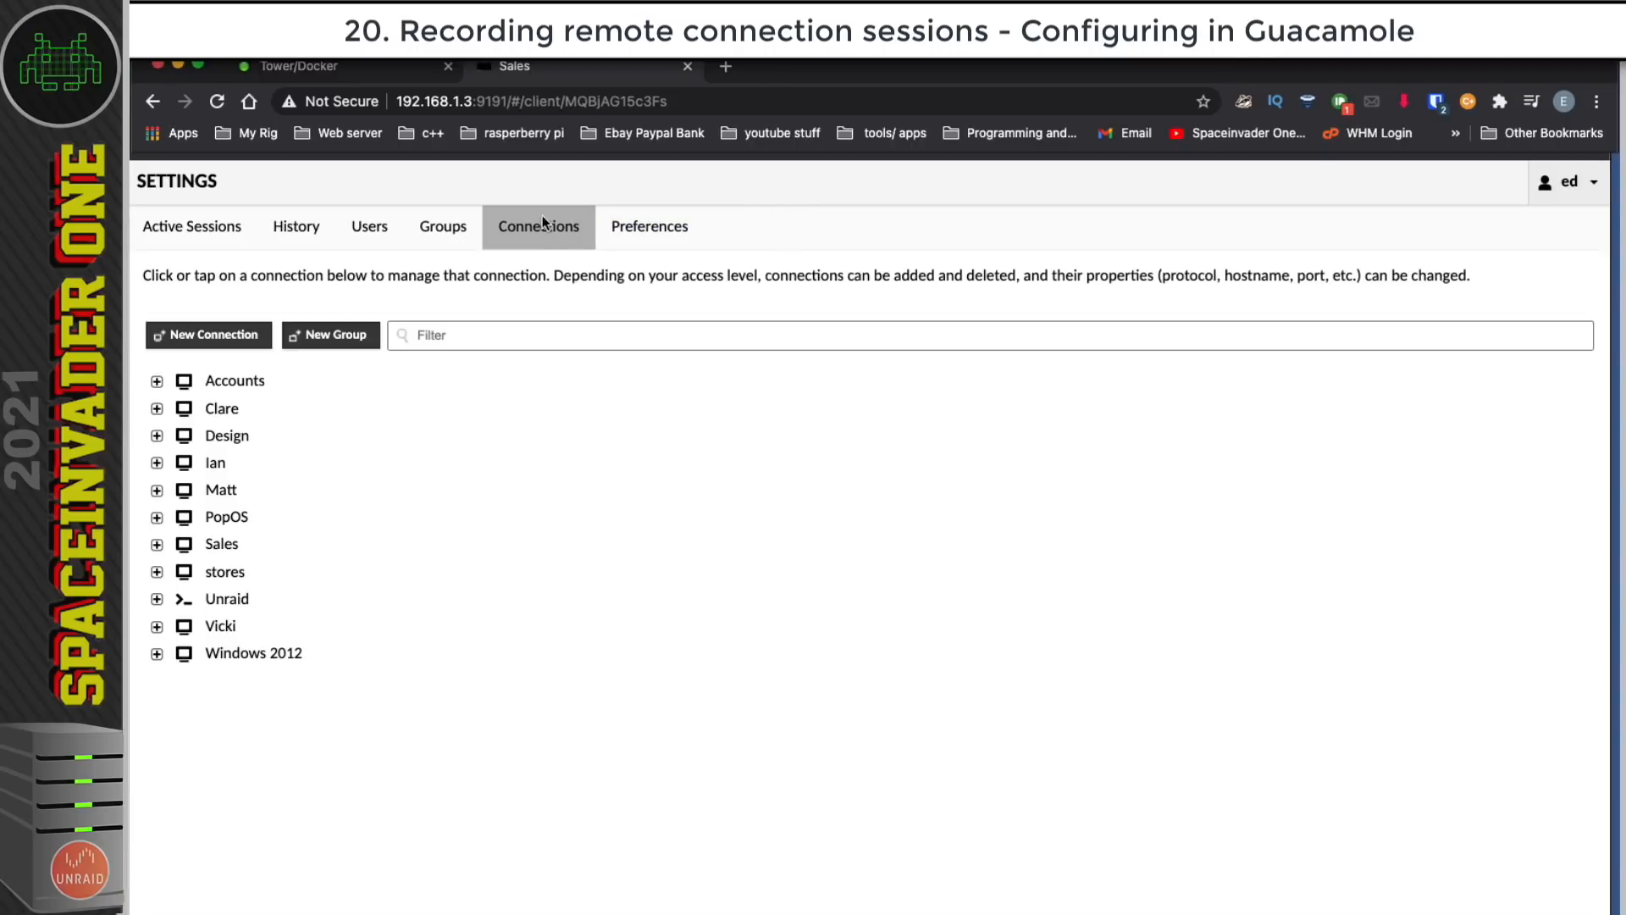
Step: Edit the user's PC connection, note the /share container path, and check the guacamole share's screen recording folder
{"action": "left_click", "coordinate": [224, 410]}
{"action": "scroll", "coordinate": [415, 513], "scroll_direction": "down", "scroll_amount": 15}
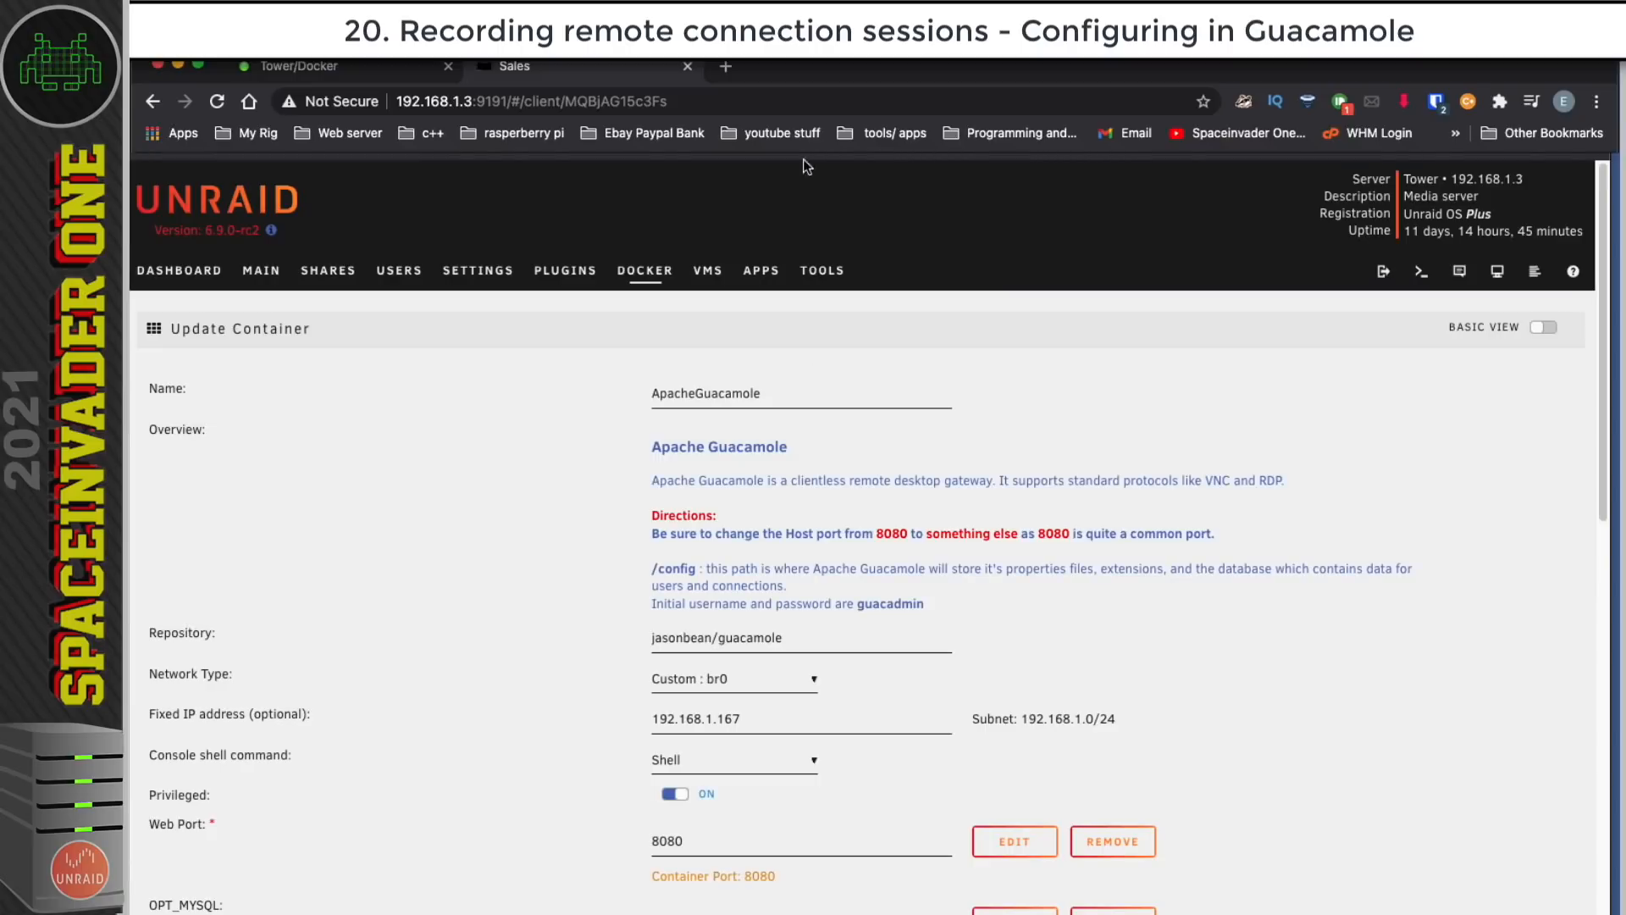
{"action": "scroll", "coordinate": [756, 768], "scroll_direction": "down", "scroll_amount": 15}
{"action": "left_click_drag", "start_coordinate": [789, 769], "coordinate": [743, 769]}
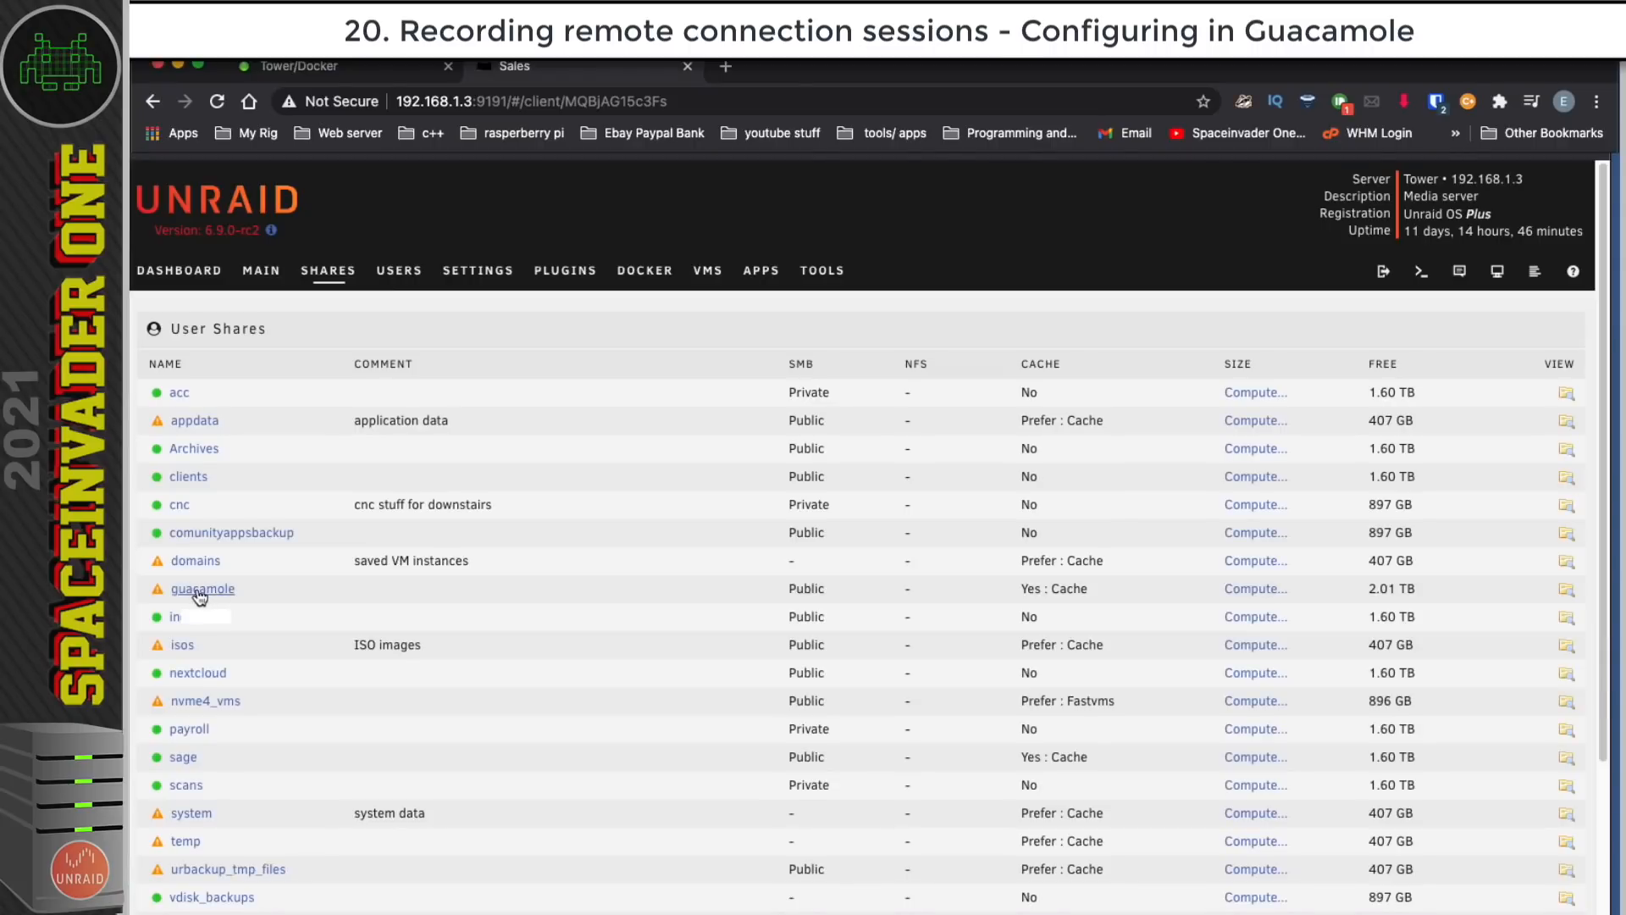
{"action": "left_click", "coordinate": [1564, 593]}
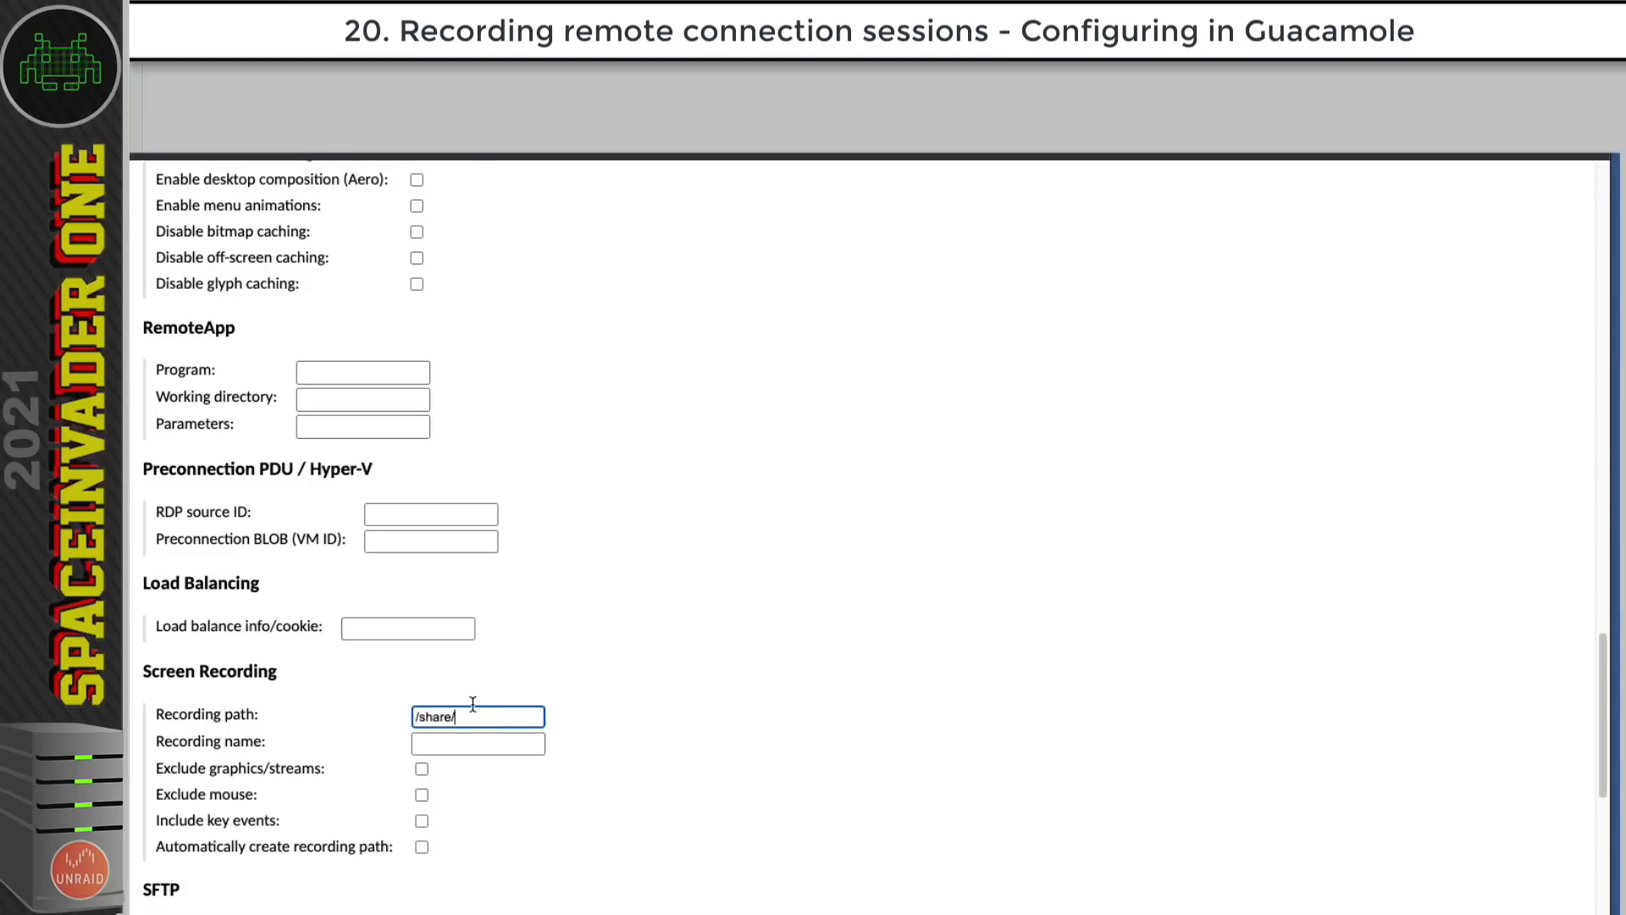
Step: Set Recording path to /share/screen recording, enter a recording name, and save the connection
{"action": "type", "text": "screen recording"}
{"action": "left_click", "coordinate": [450, 743]}
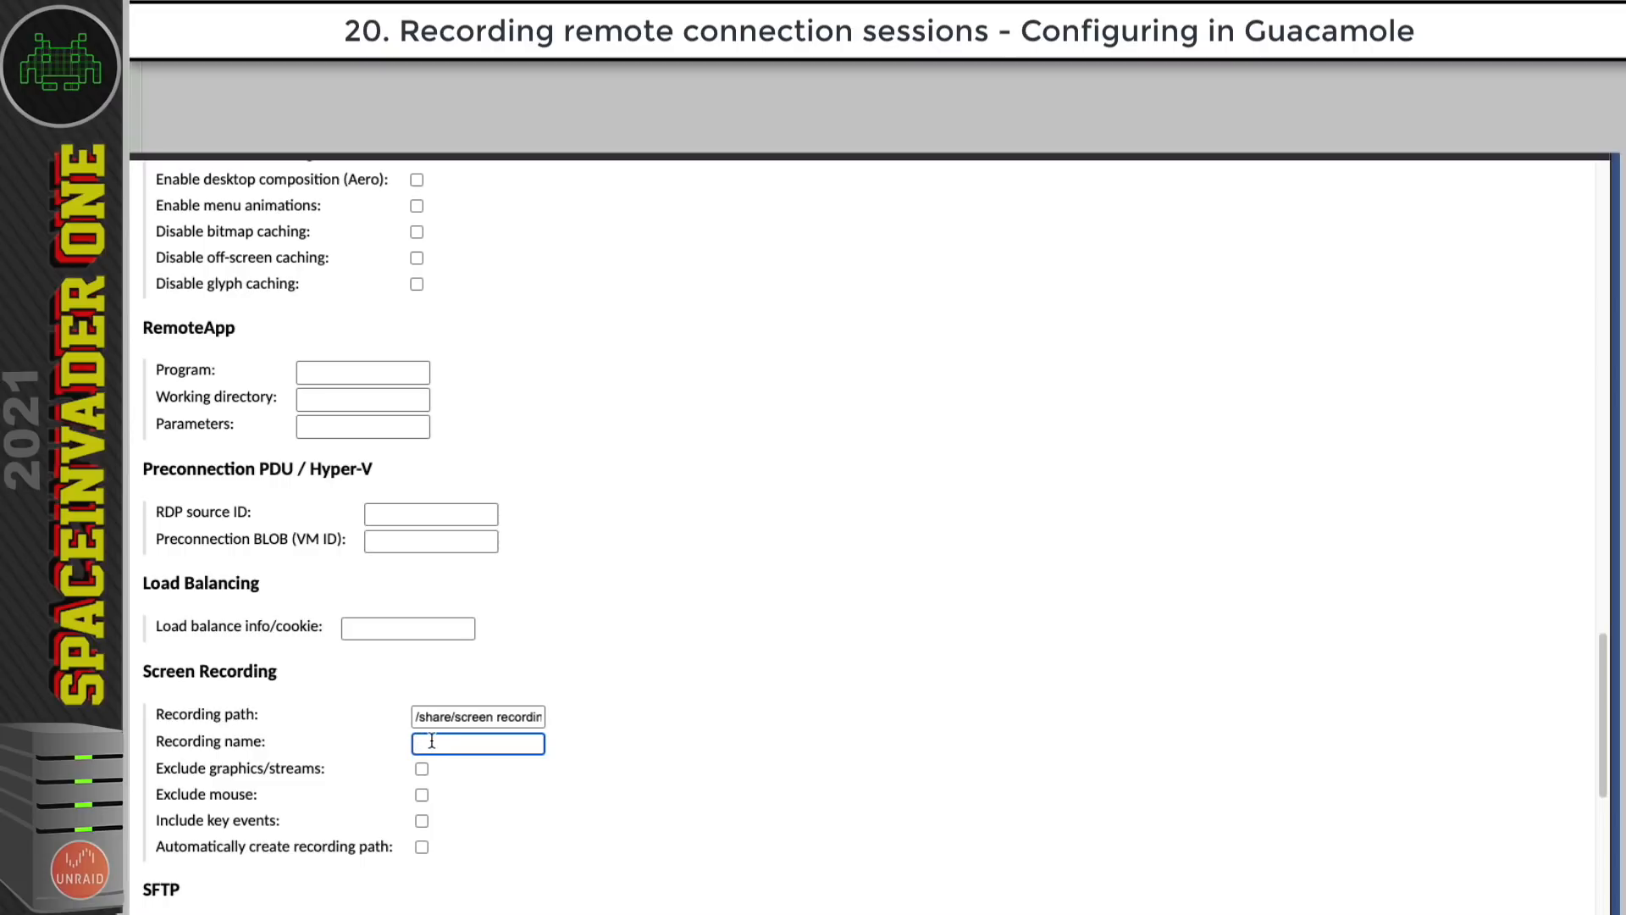
{"action": "type", "text": "clare pc"}
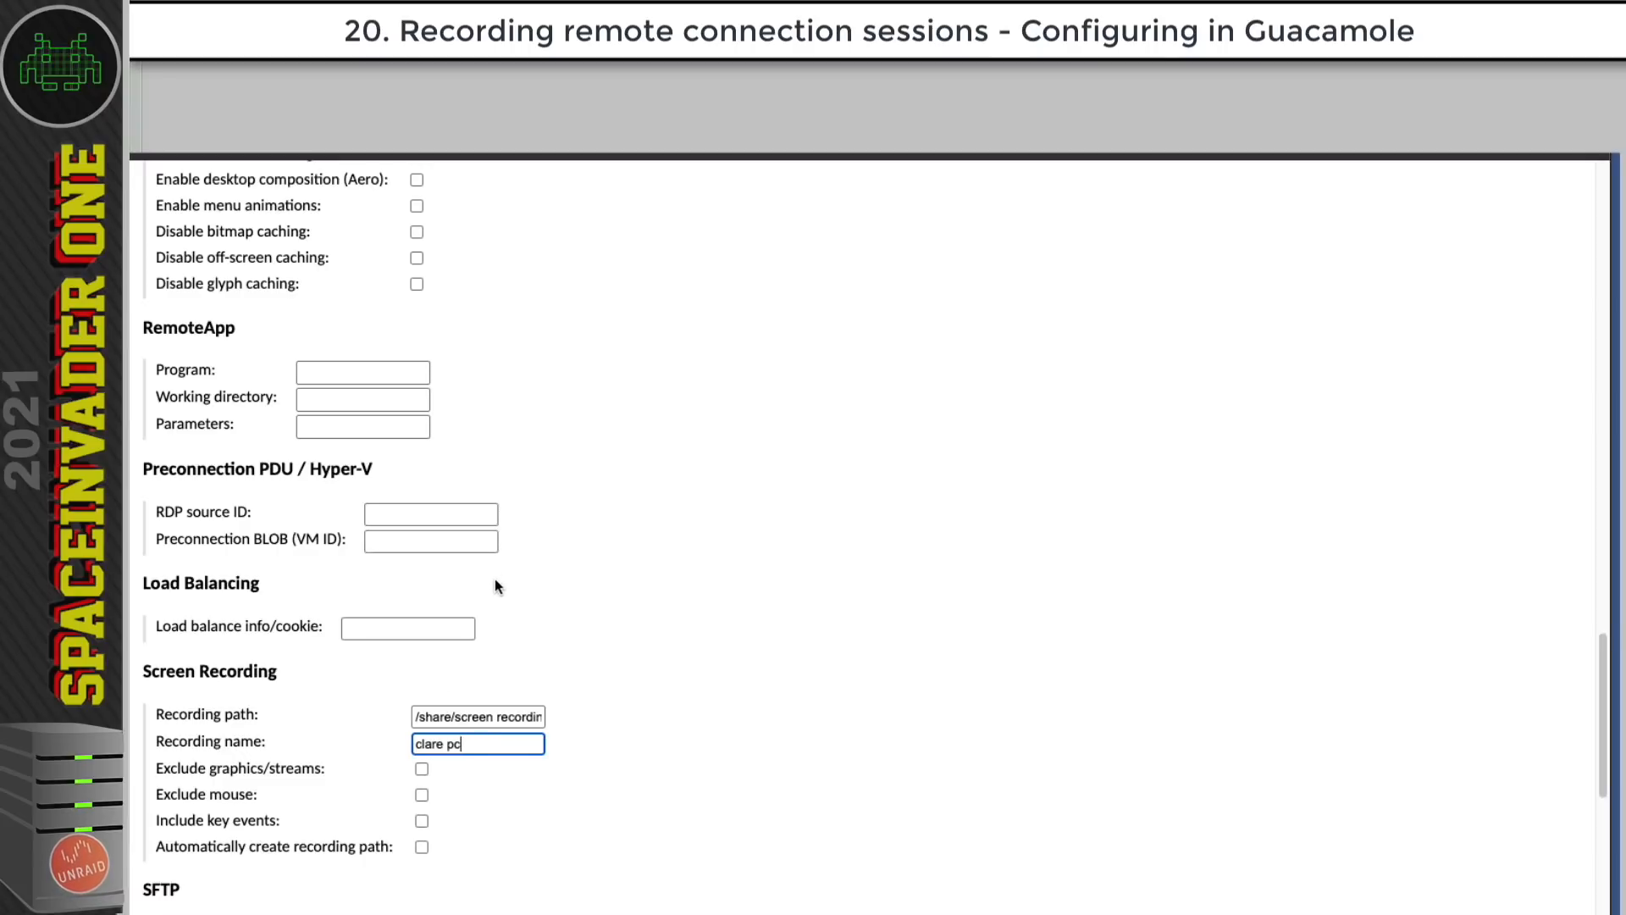
{"action": "scroll", "coordinate": [497, 587], "scroll_direction": "down", "scroll_amount": 10}
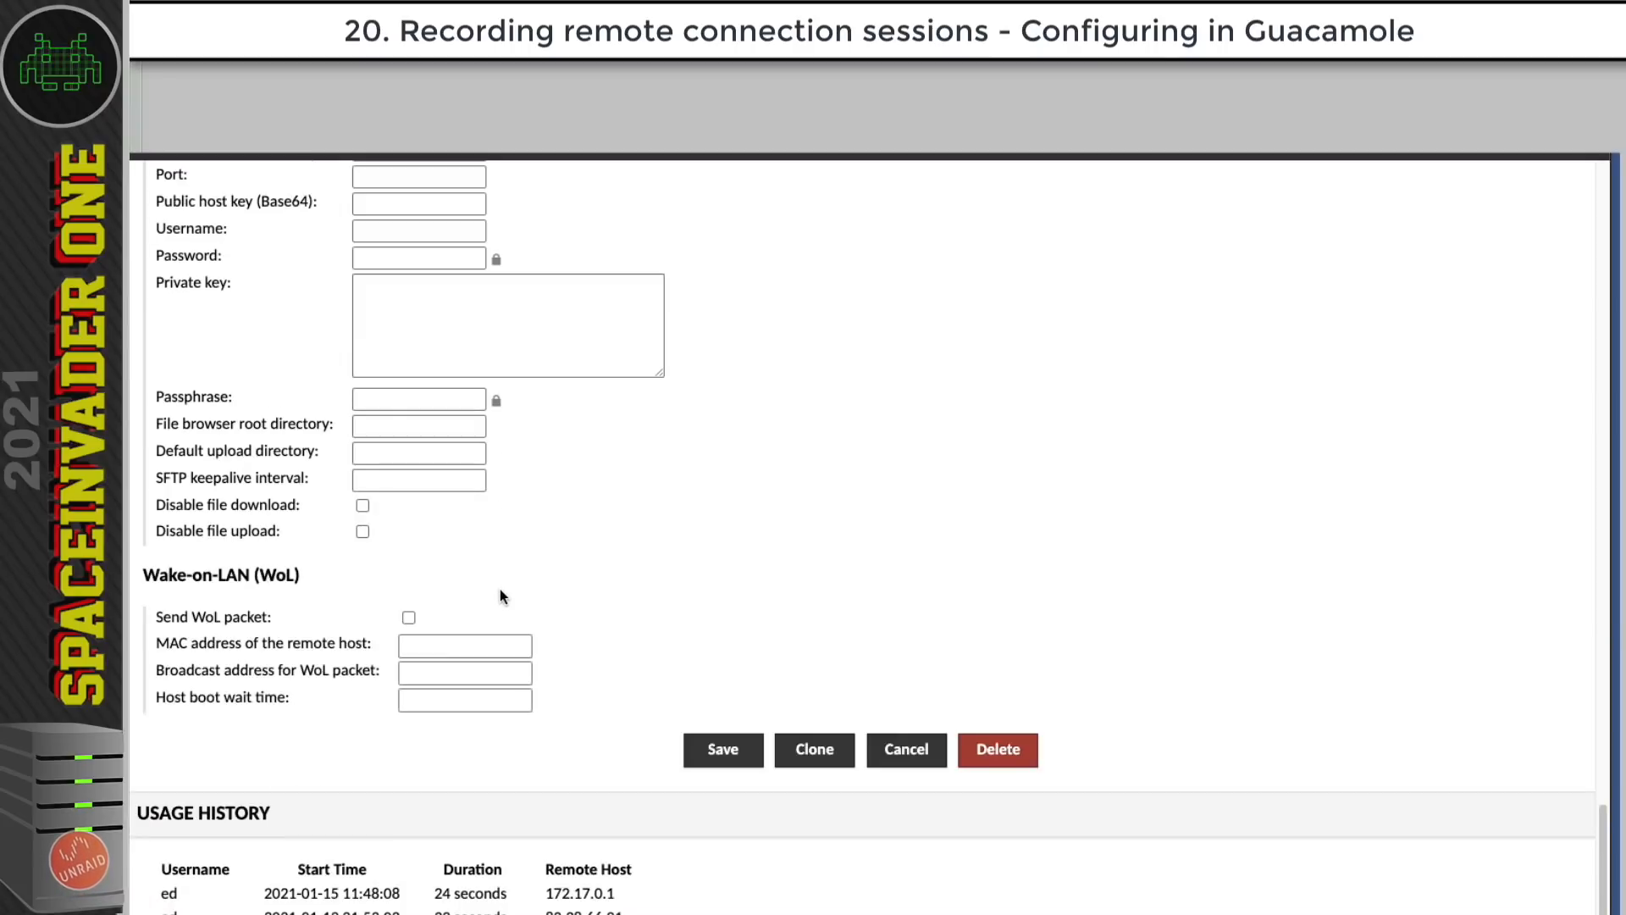
{"action": "left_click", "coordinate": [729, 754]}
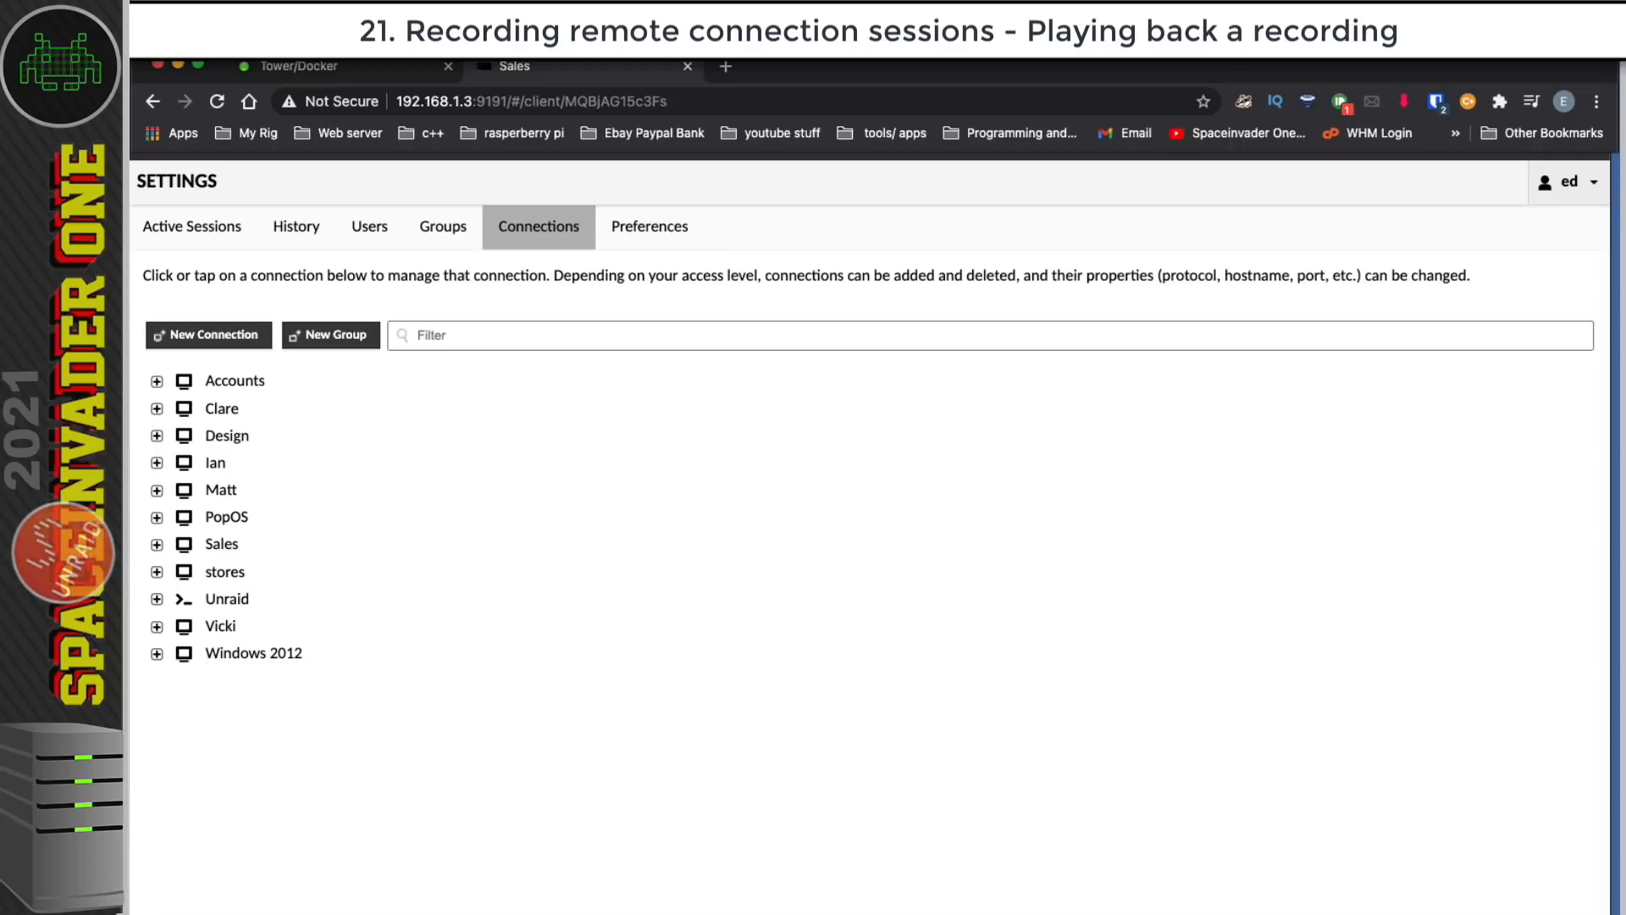
Step: In the screen recording folder, try opening the user's PC recording with VLC, cancelling verification
{"action": "left_click", "coordinate": [1621, 746]}
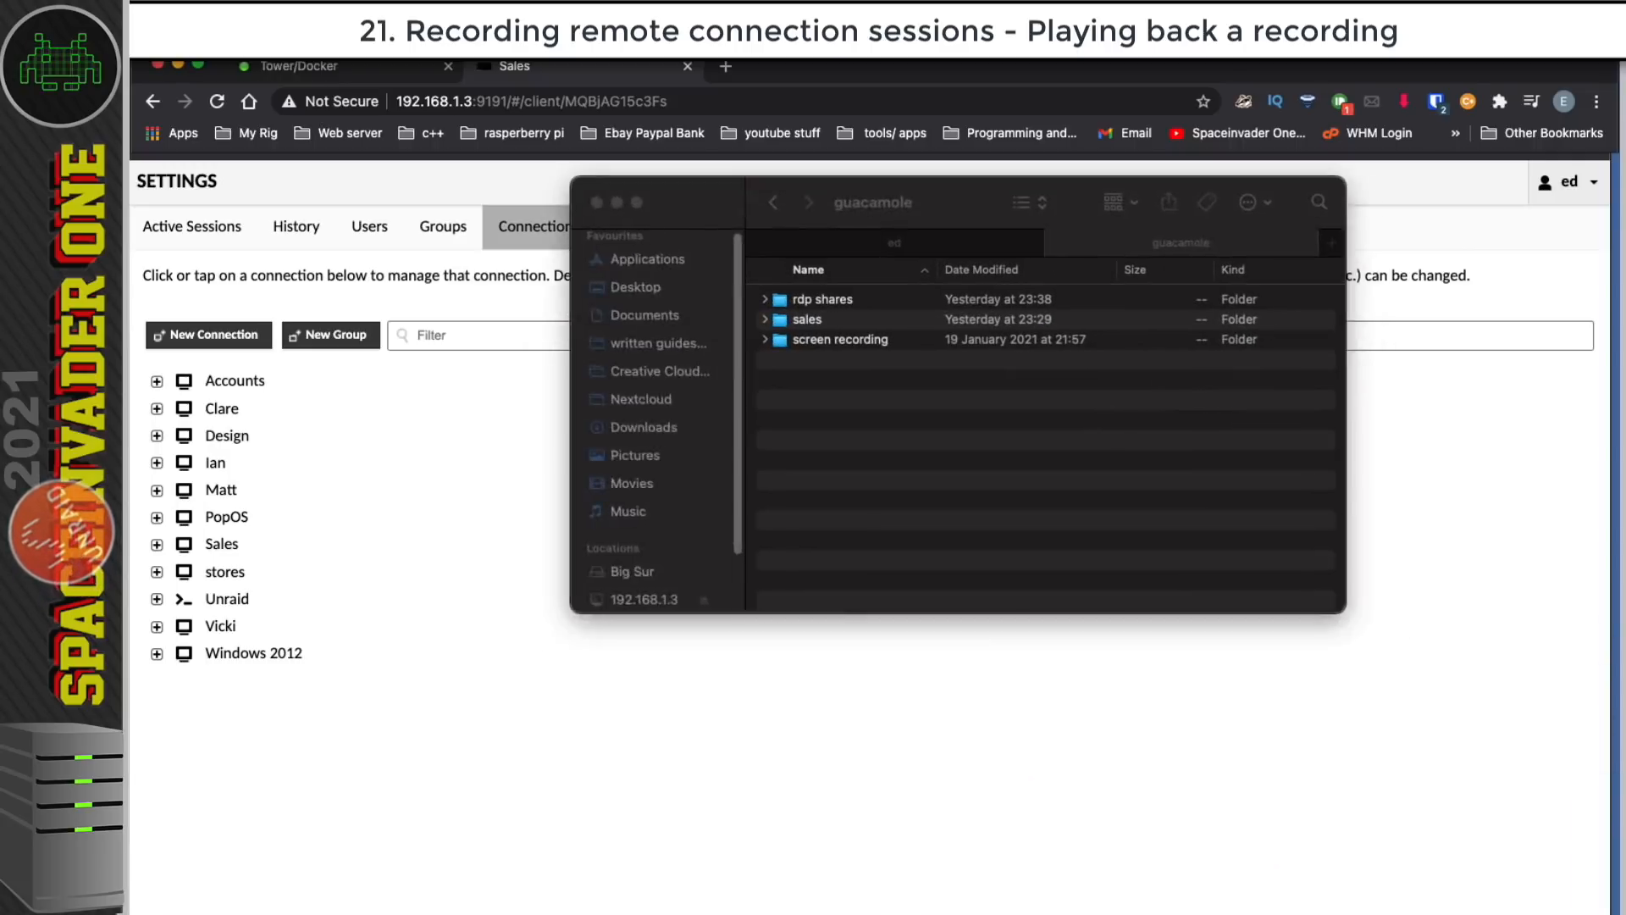
{"action": "double_click", "coordinate": [806, 339]}
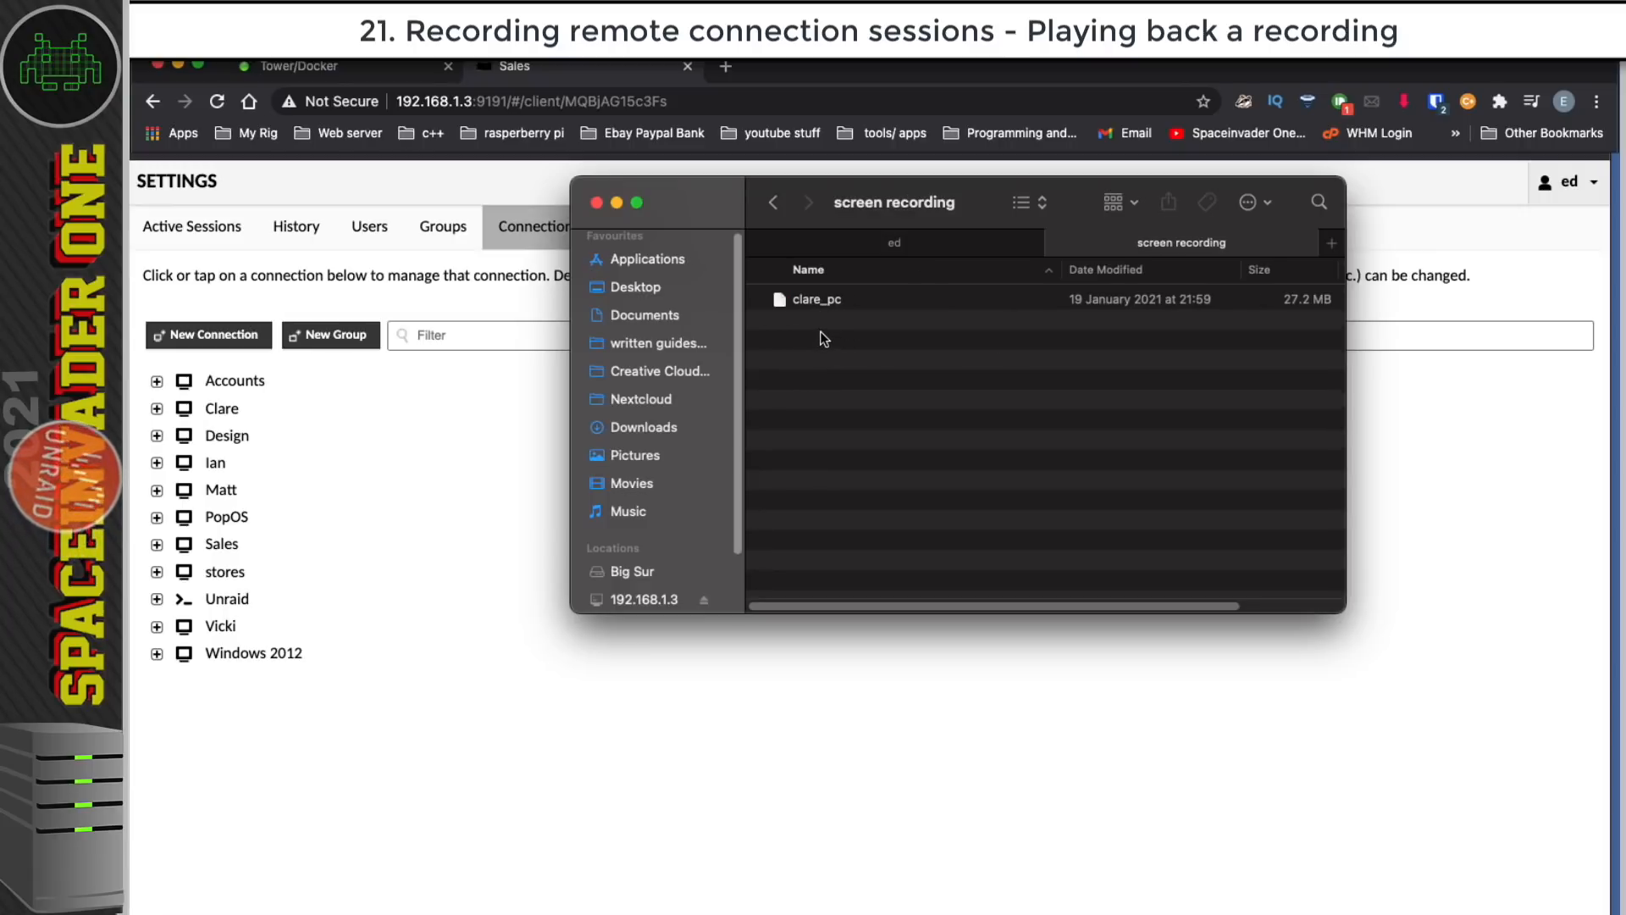
{"action": "left_click", "coordinate": [809, 300]}
{"action": "right_click", "coordinate": [811, 302]}
{"action": "mouse_move", "coordinate": [872, 328]}
{"action": "left_click", "coordinate": [1051, 421]}
{"action": "scroll", "coordinate": [841, 405], "scroll_direction": "down", "scroll_amount": 3}
{"action": "left_click", "coordinate": [812, 480]}
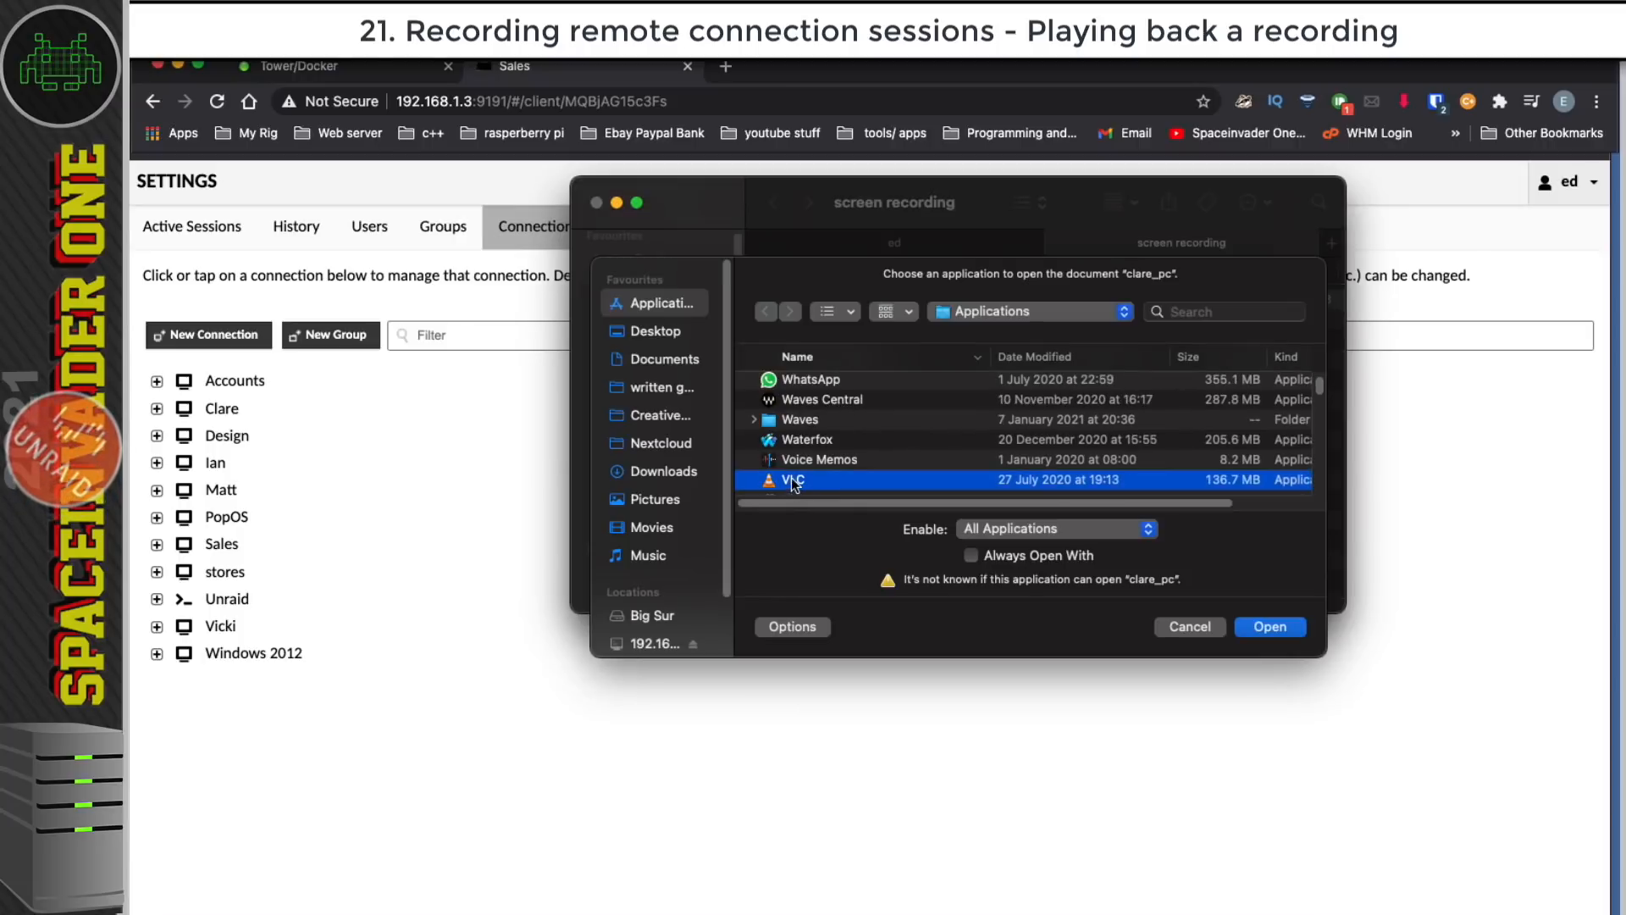
{"action": "left_click", "coordinate": [1258, 629]}
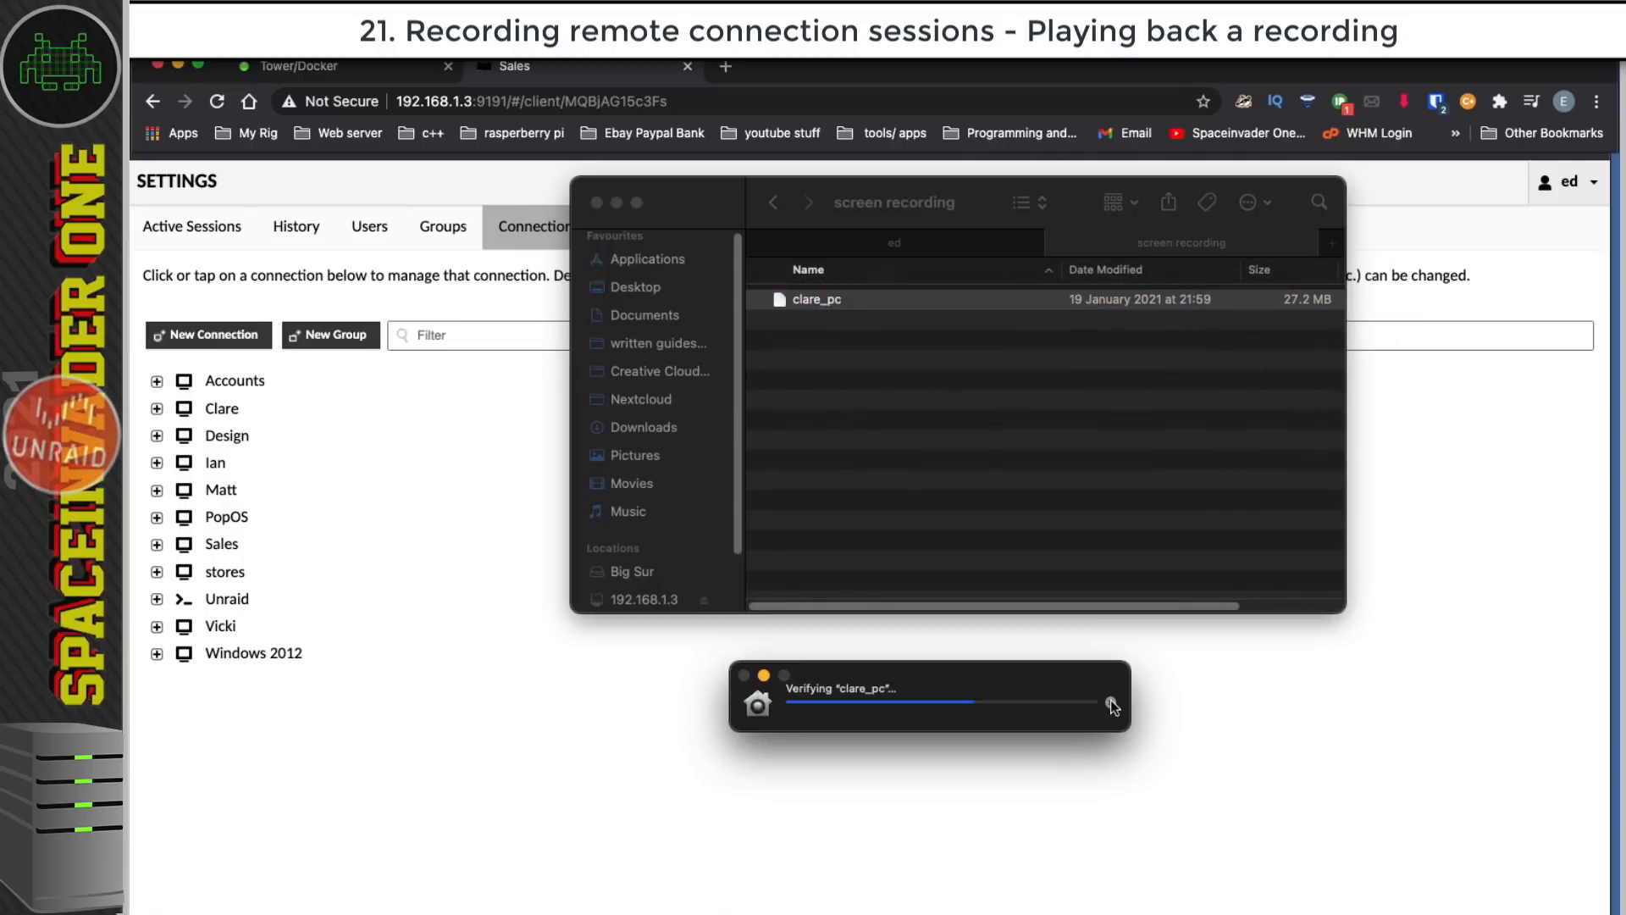
{"action": "left_click", "coordinate": [1111, 704]}
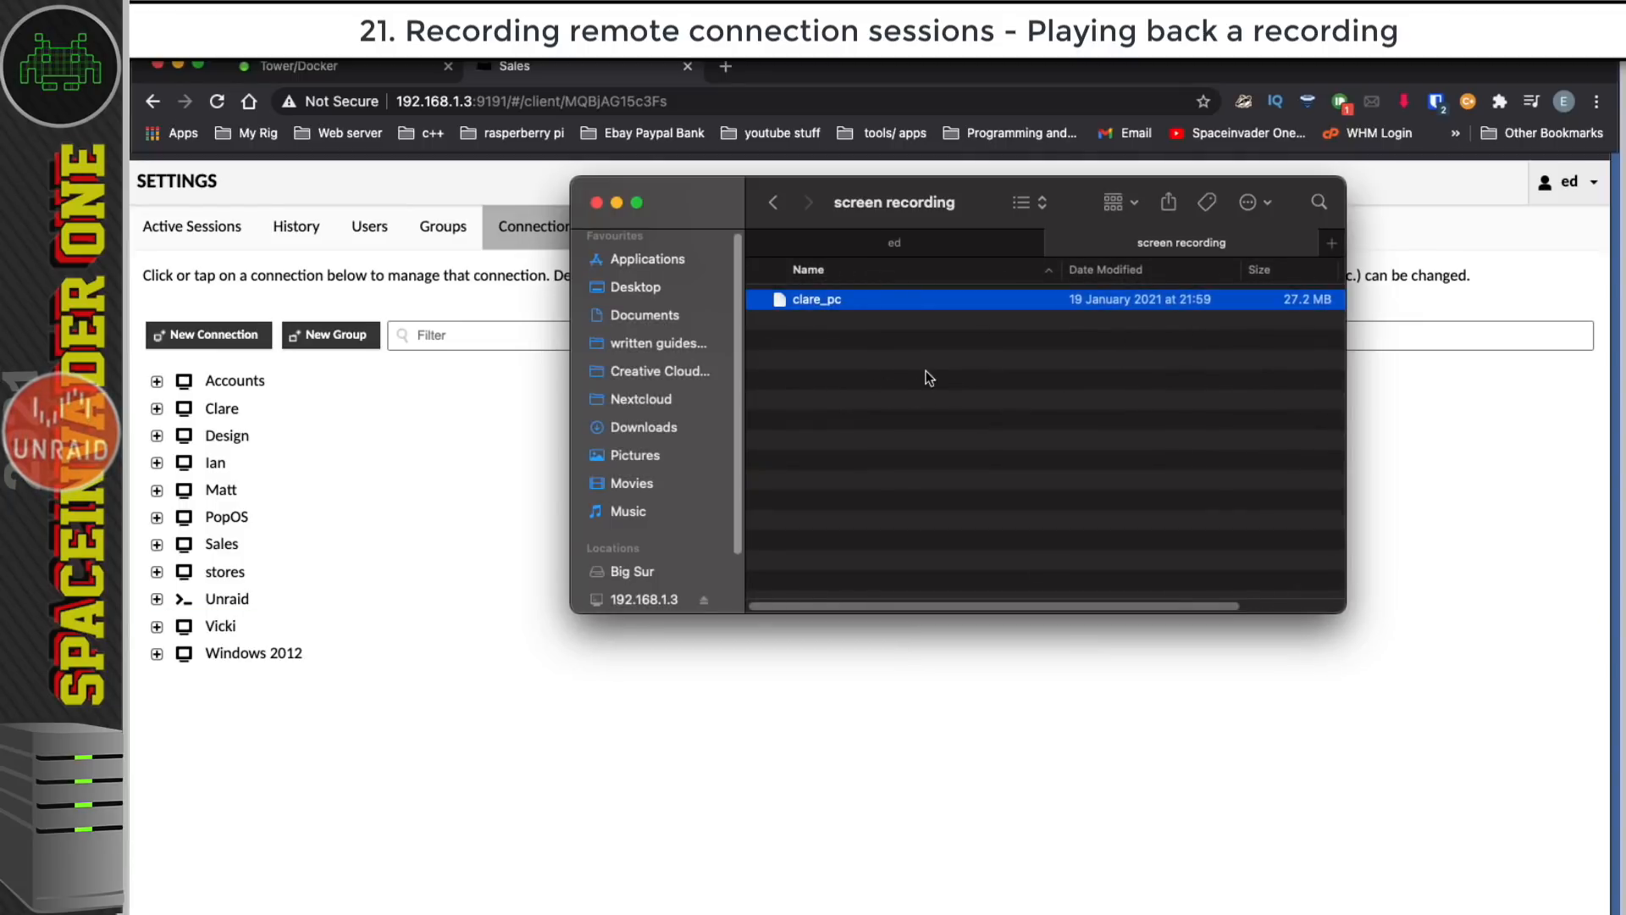
Step: Deselect the file and minimise the Finder window
{"action": "left_click", "coordinate": [791, 321]}
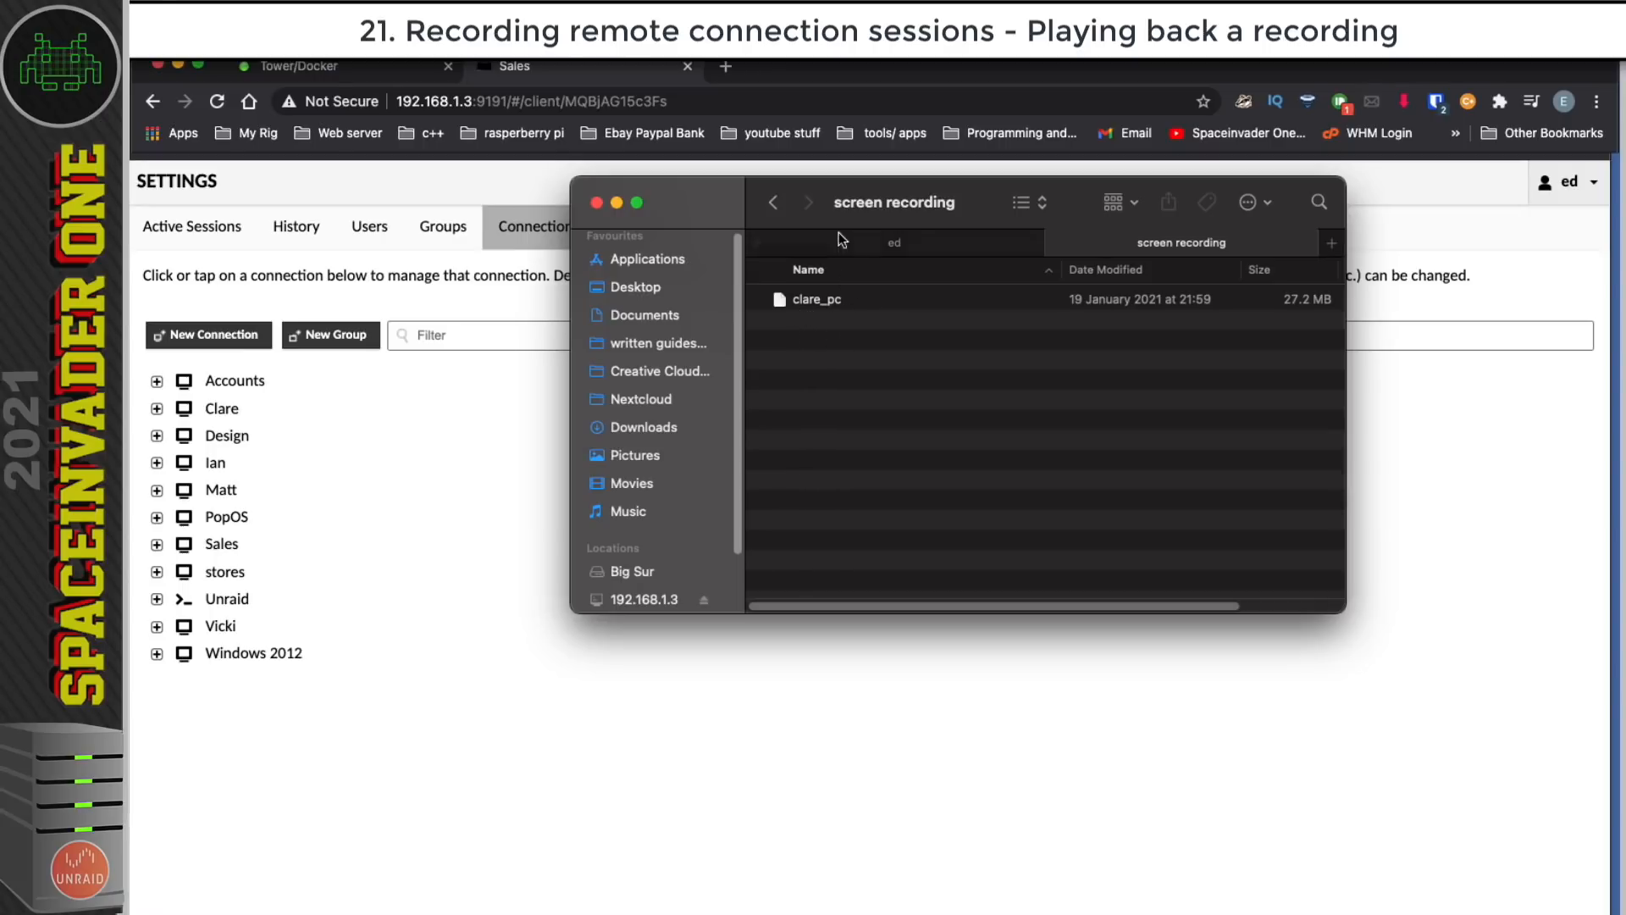
{"action": "left_click_drag", "start_coordinate": [711, 203], "coordinate": [713, 207]}
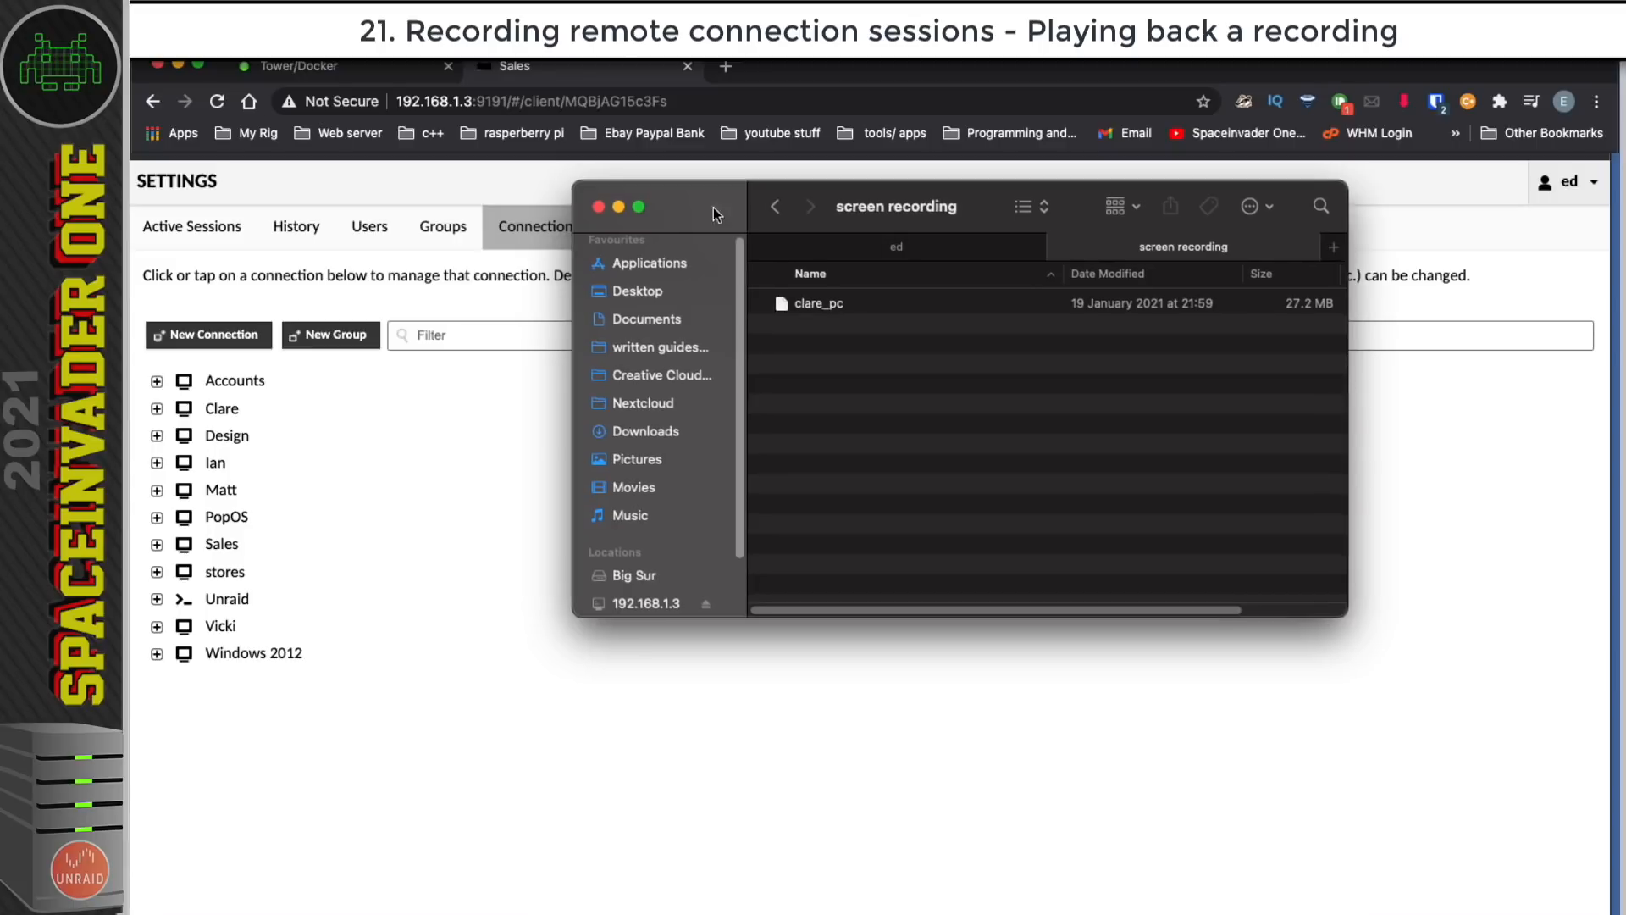
{"action": "left_click", "coordinate": [618, 207]}
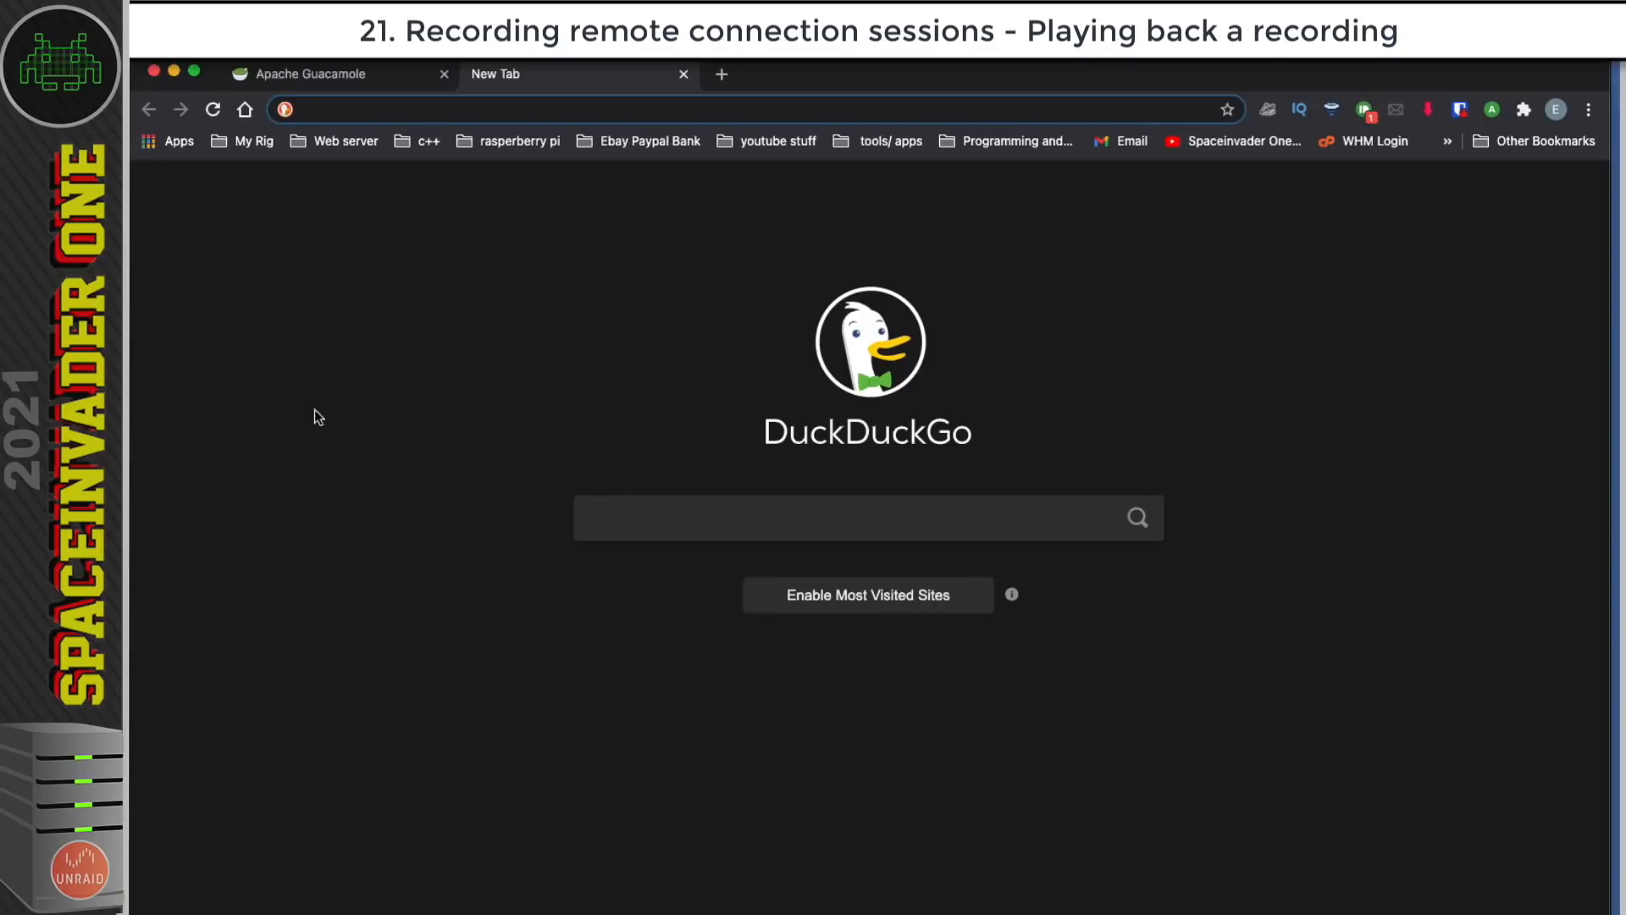
Step: Download glyptodon-enterprise-player-1.1.0-1.tar.gz from the GitHub releases page, then return to Finder
{"action": "right_click", "coordinate": [322, 111]}
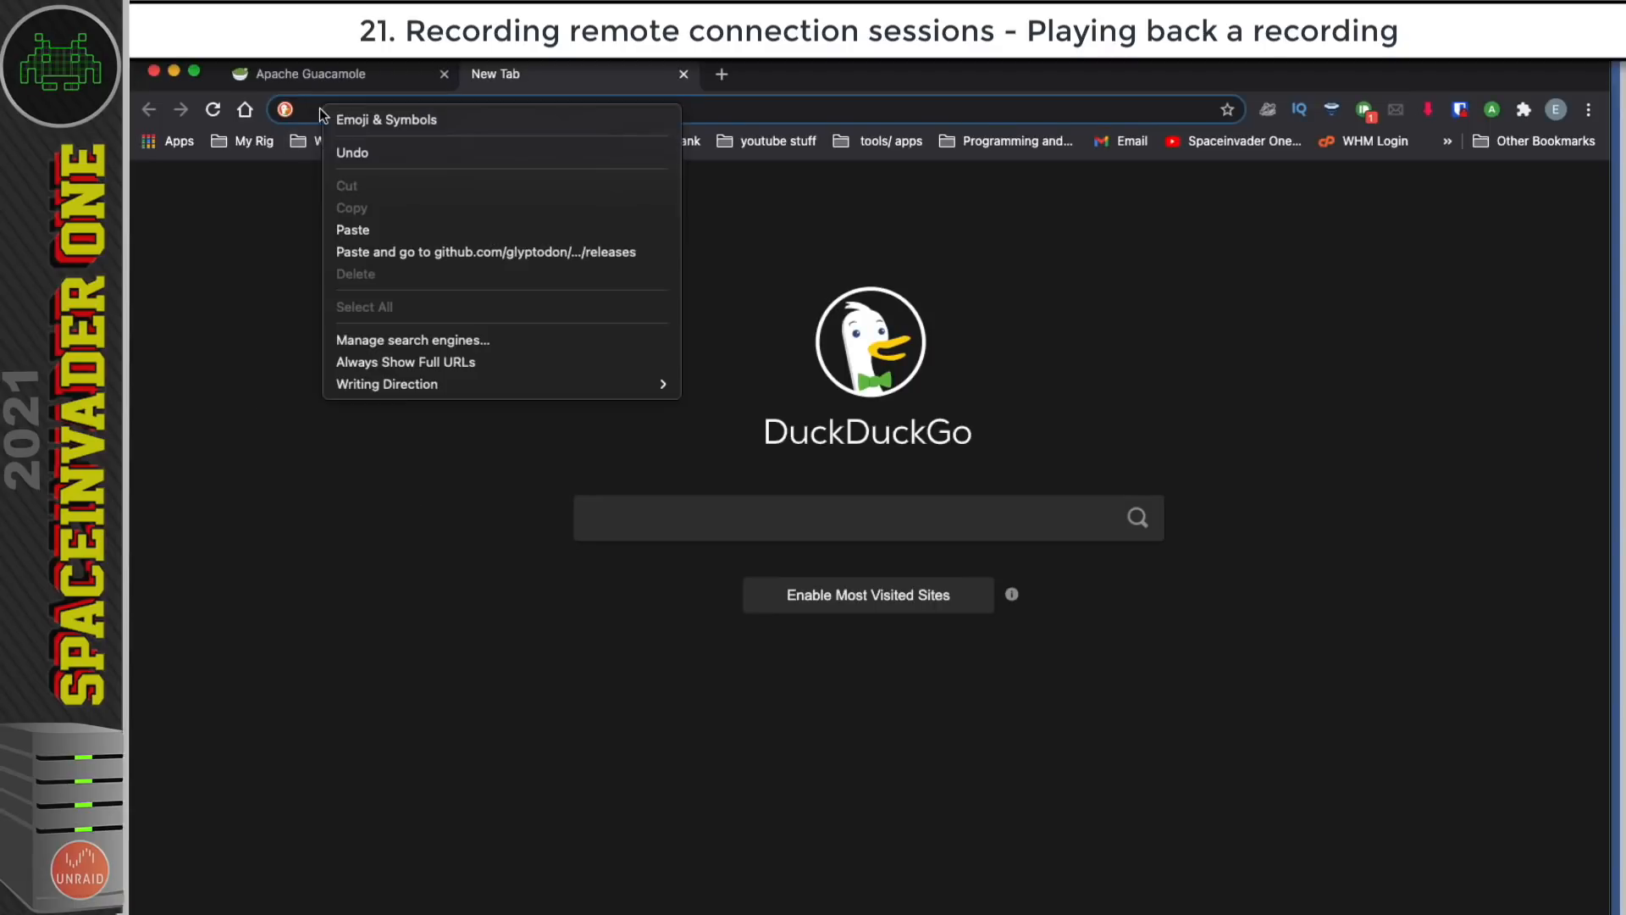
{"action": "left_click", "coordinate": [413, 251]}
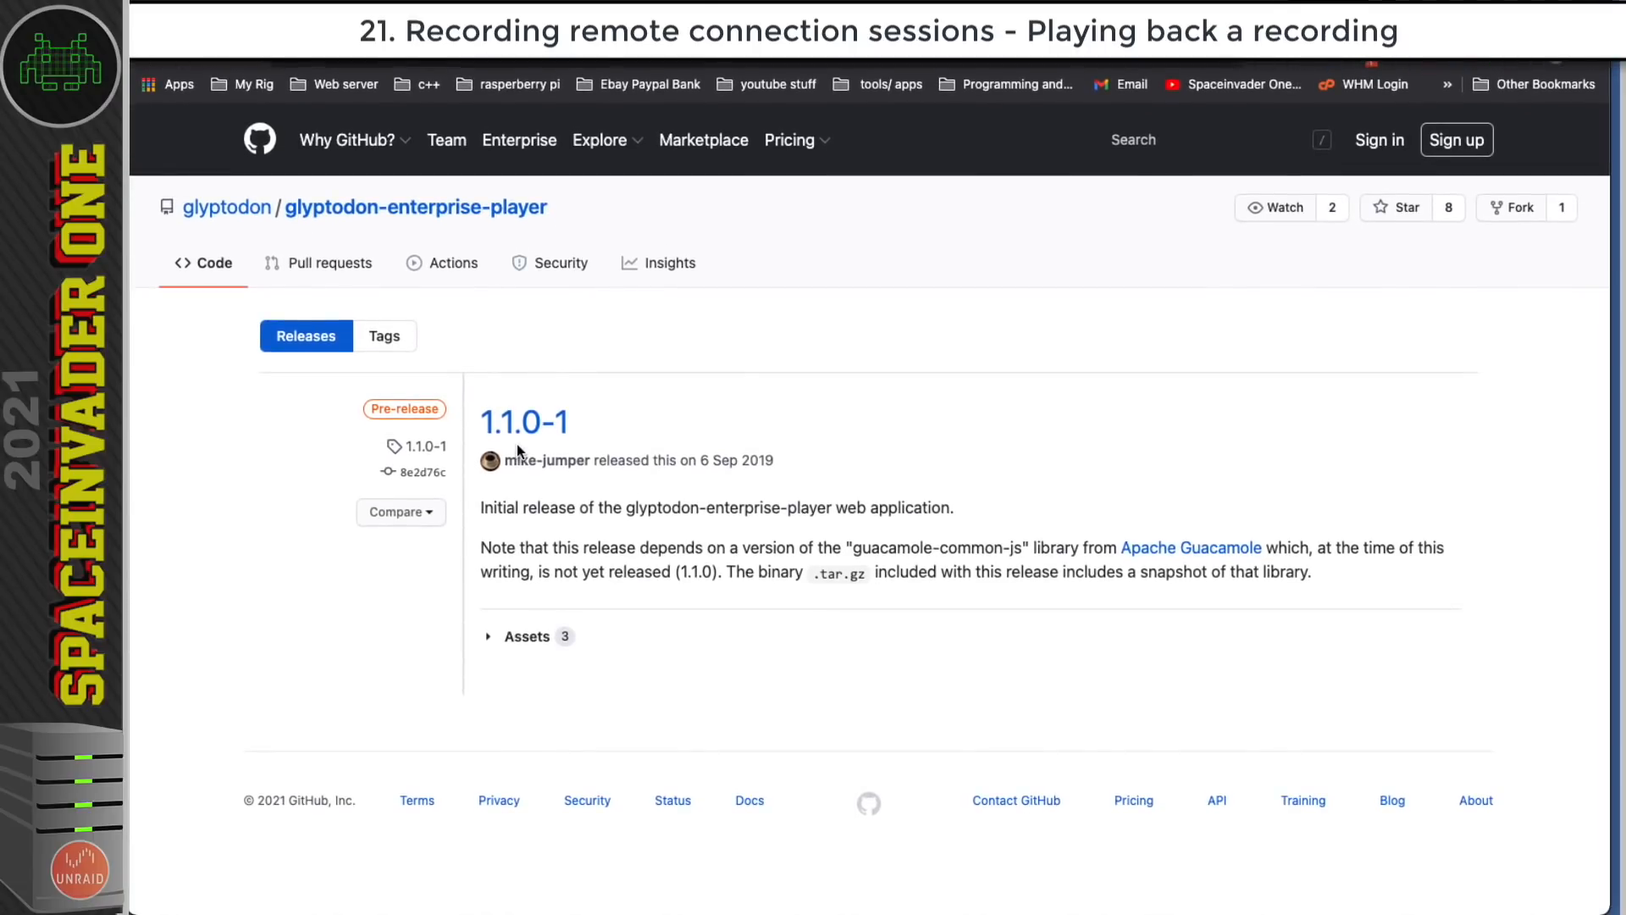
{"action": "left_click", "coordinate": [592, 636]}
{"action": "scroll", "coordinate": [604, 630], "scroll_direction": "down", "scroll_amount": 1}
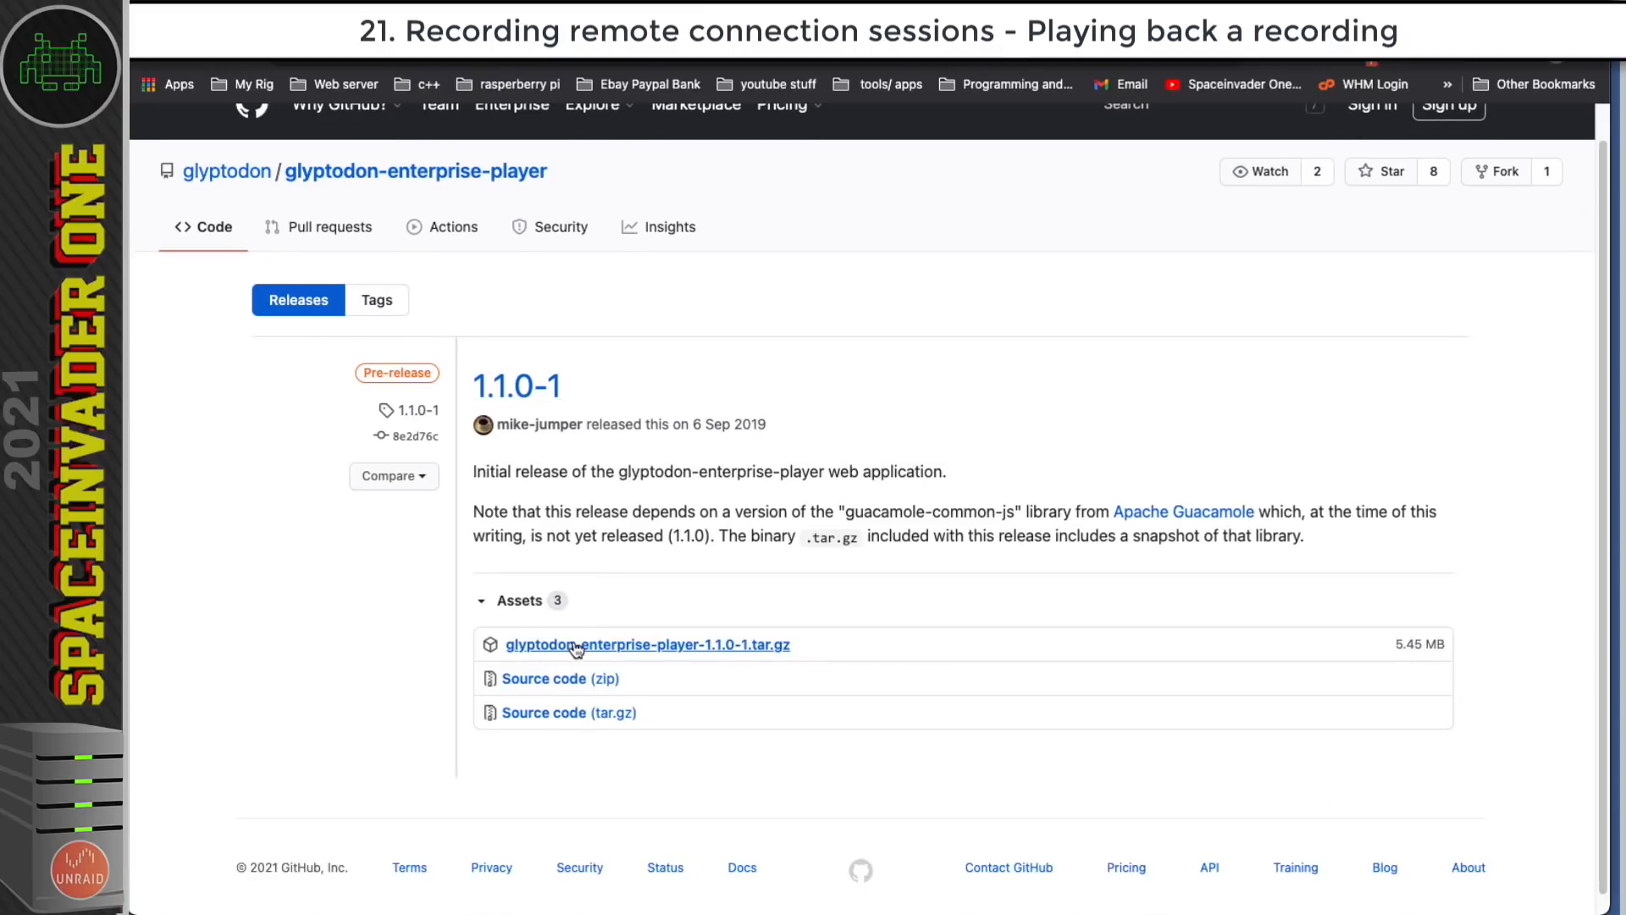
{"action": "left_click", "coordinate": [577, 646]}
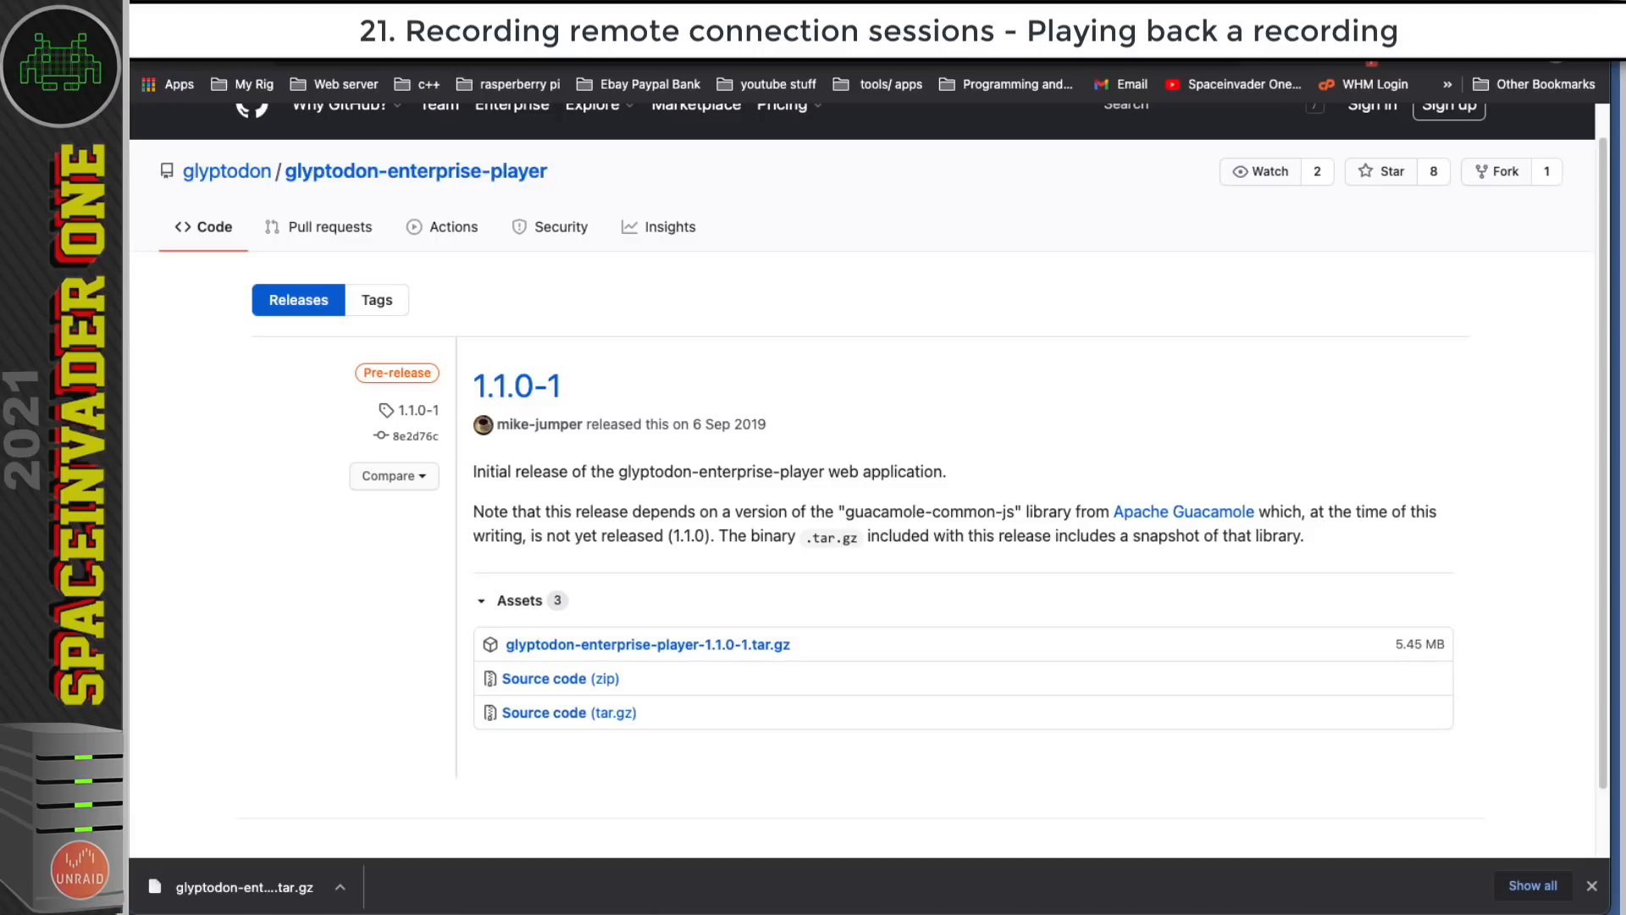
{"action": "key", "text": "super+Tab"}
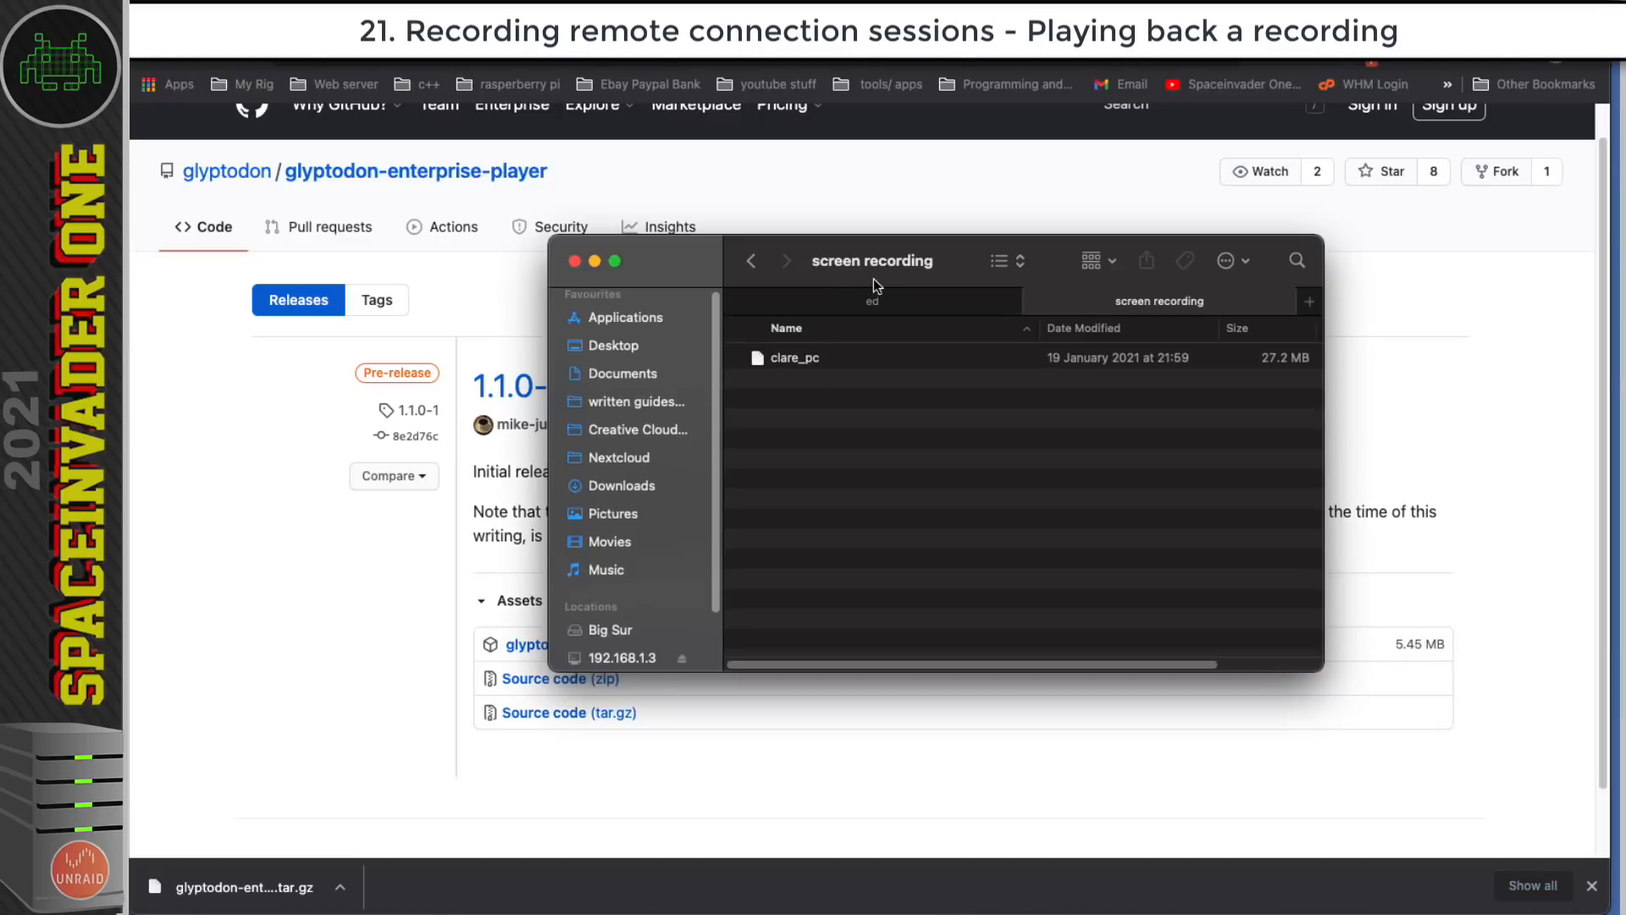
Step: Paste the player archive into the screen recording folder, extract it, and move the tar.gz to the Bin
{"action": "right_click", "coordinate": [810, 420]}
{"action": "left_click", "coordinate": [822, 460]}
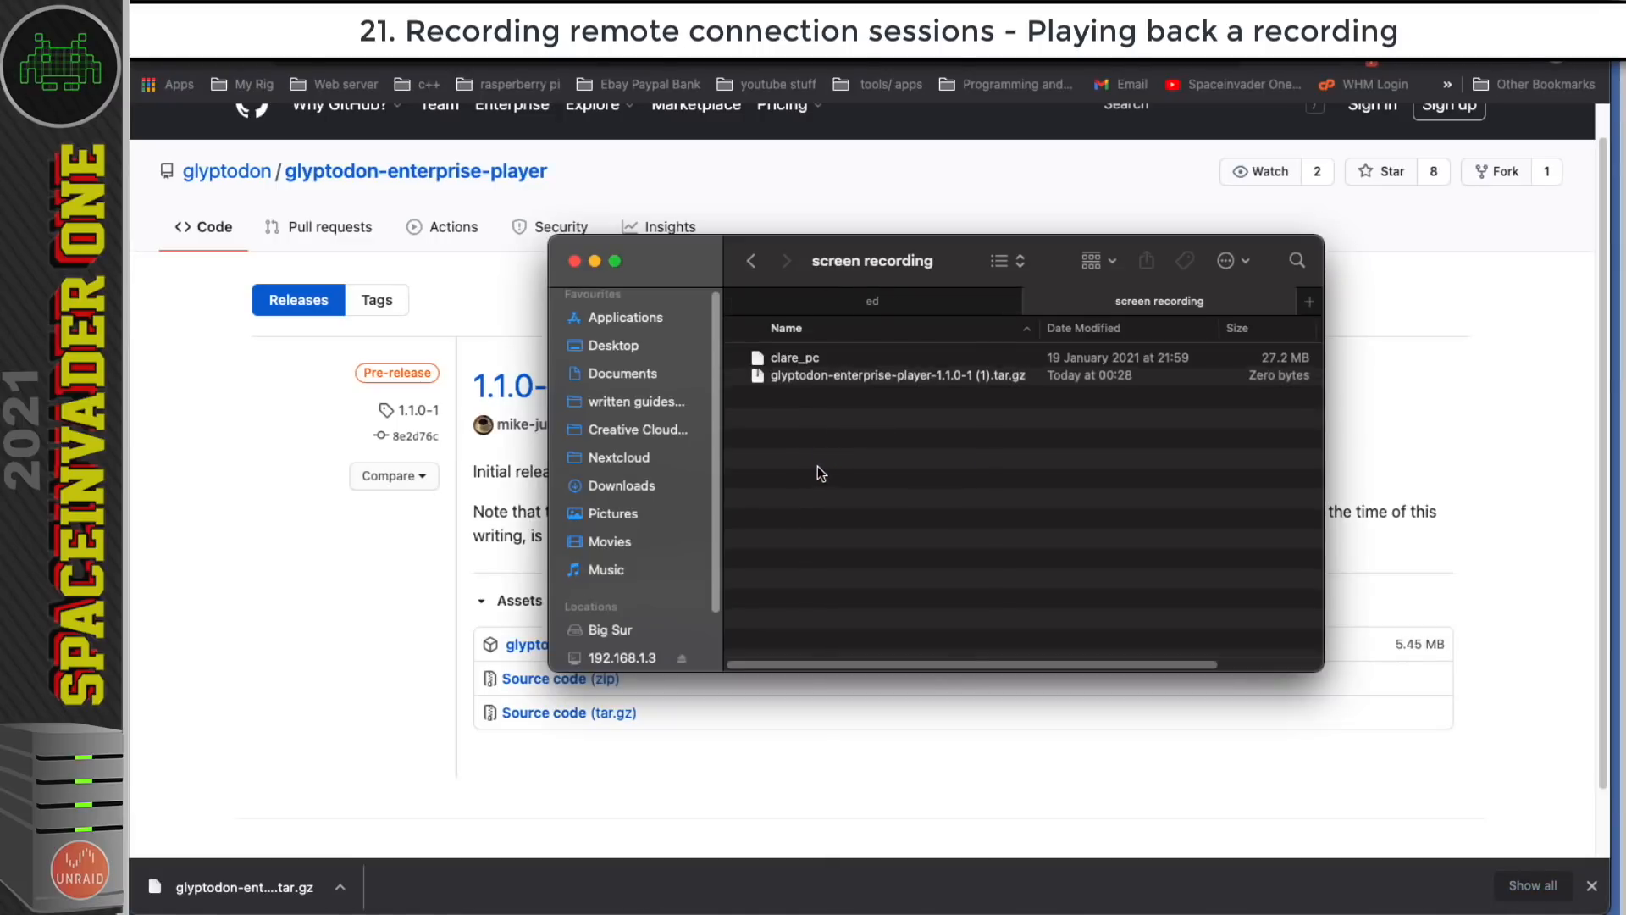
{"action": "left_click", "coordinate": [762, 377]}
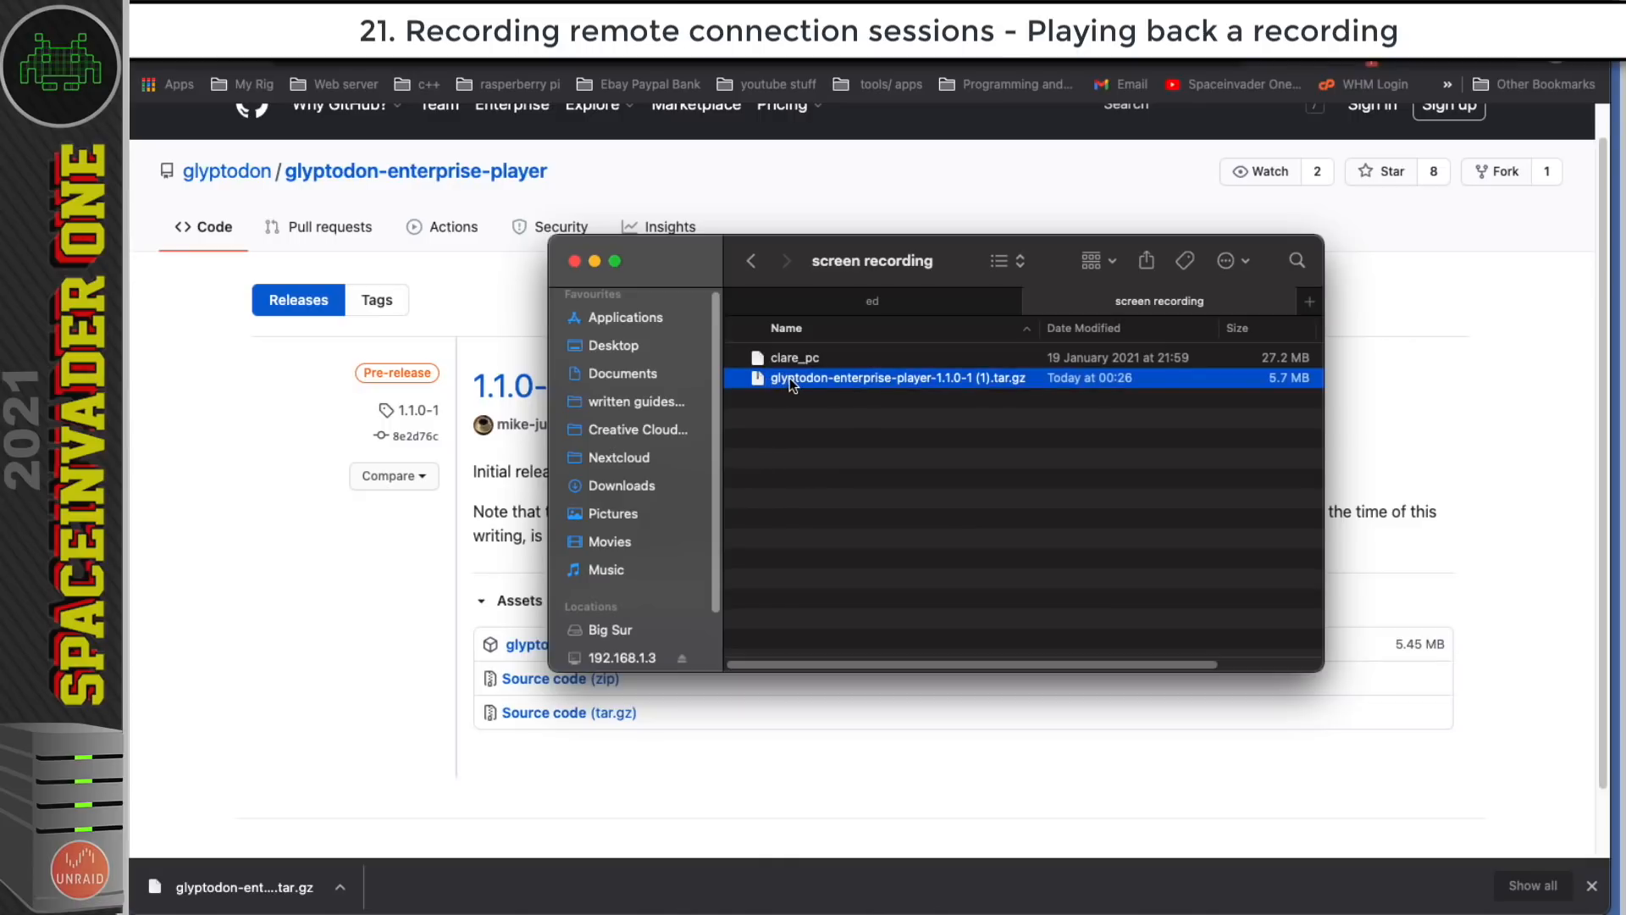
{"action": "right_click", "coordinate": [901, 398]}
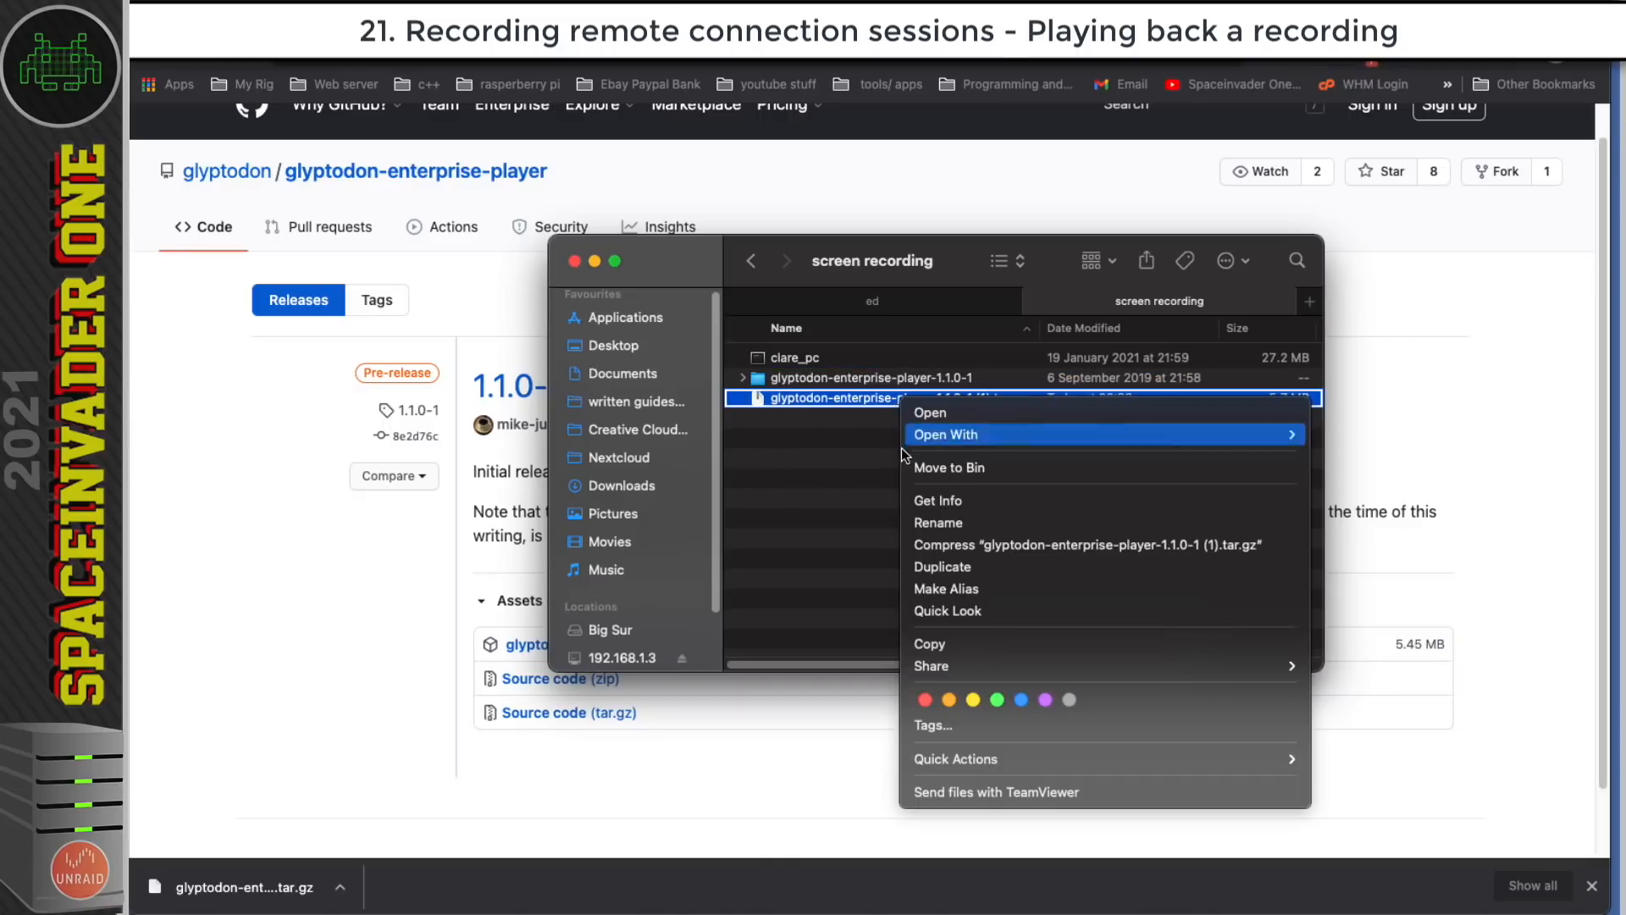
{"action": "left_click", "coordinate": [922, 469]}
Step: Rename the extracted folder to player and open it
{"action": "right_click", "coordinate": [874, 379]}
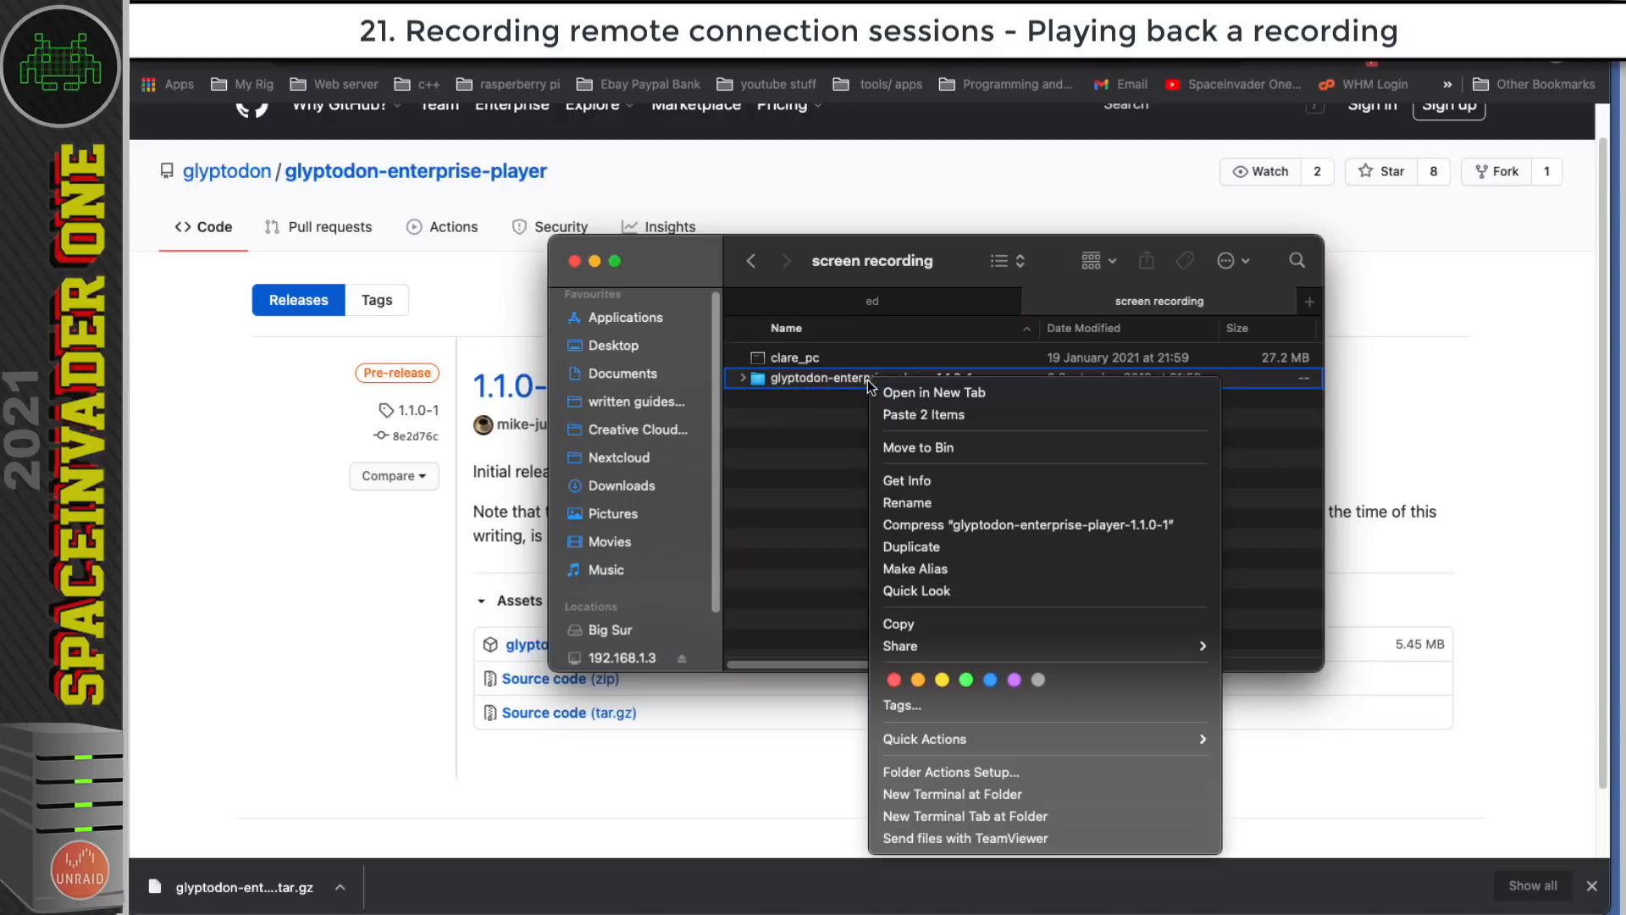
{"action": "left_click", "coordinate": [907, 501]}
{"action": "type", "text": "player"}
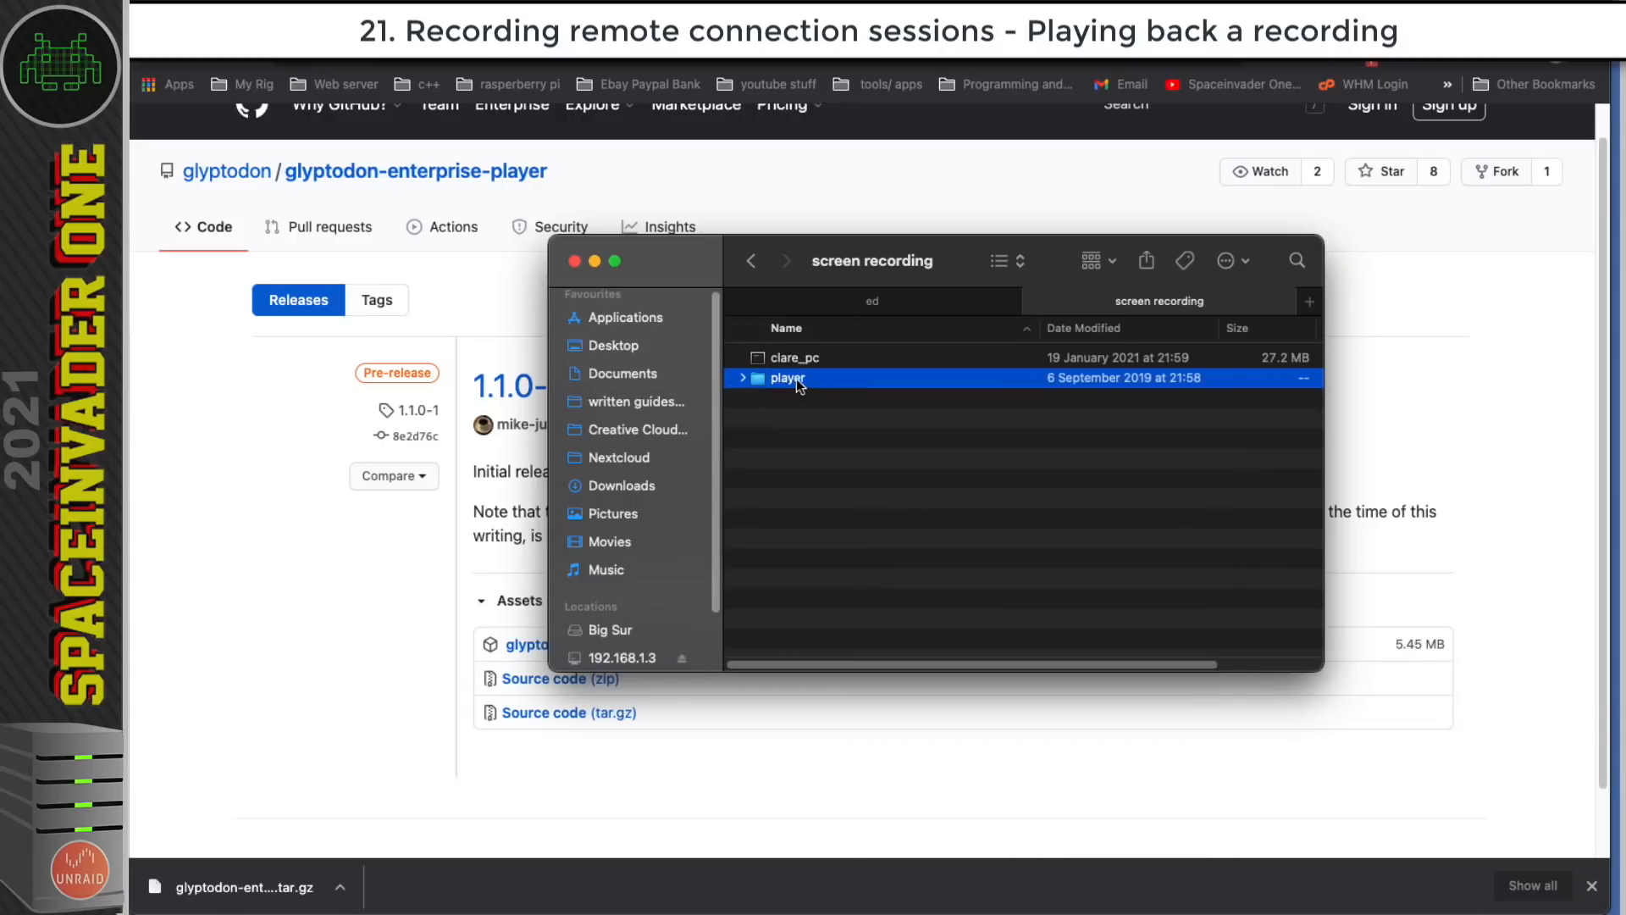
{"action": "double_click", "coordinate": [785, 379]}
{"action": "left_click", "coordinate": [770, 519]}
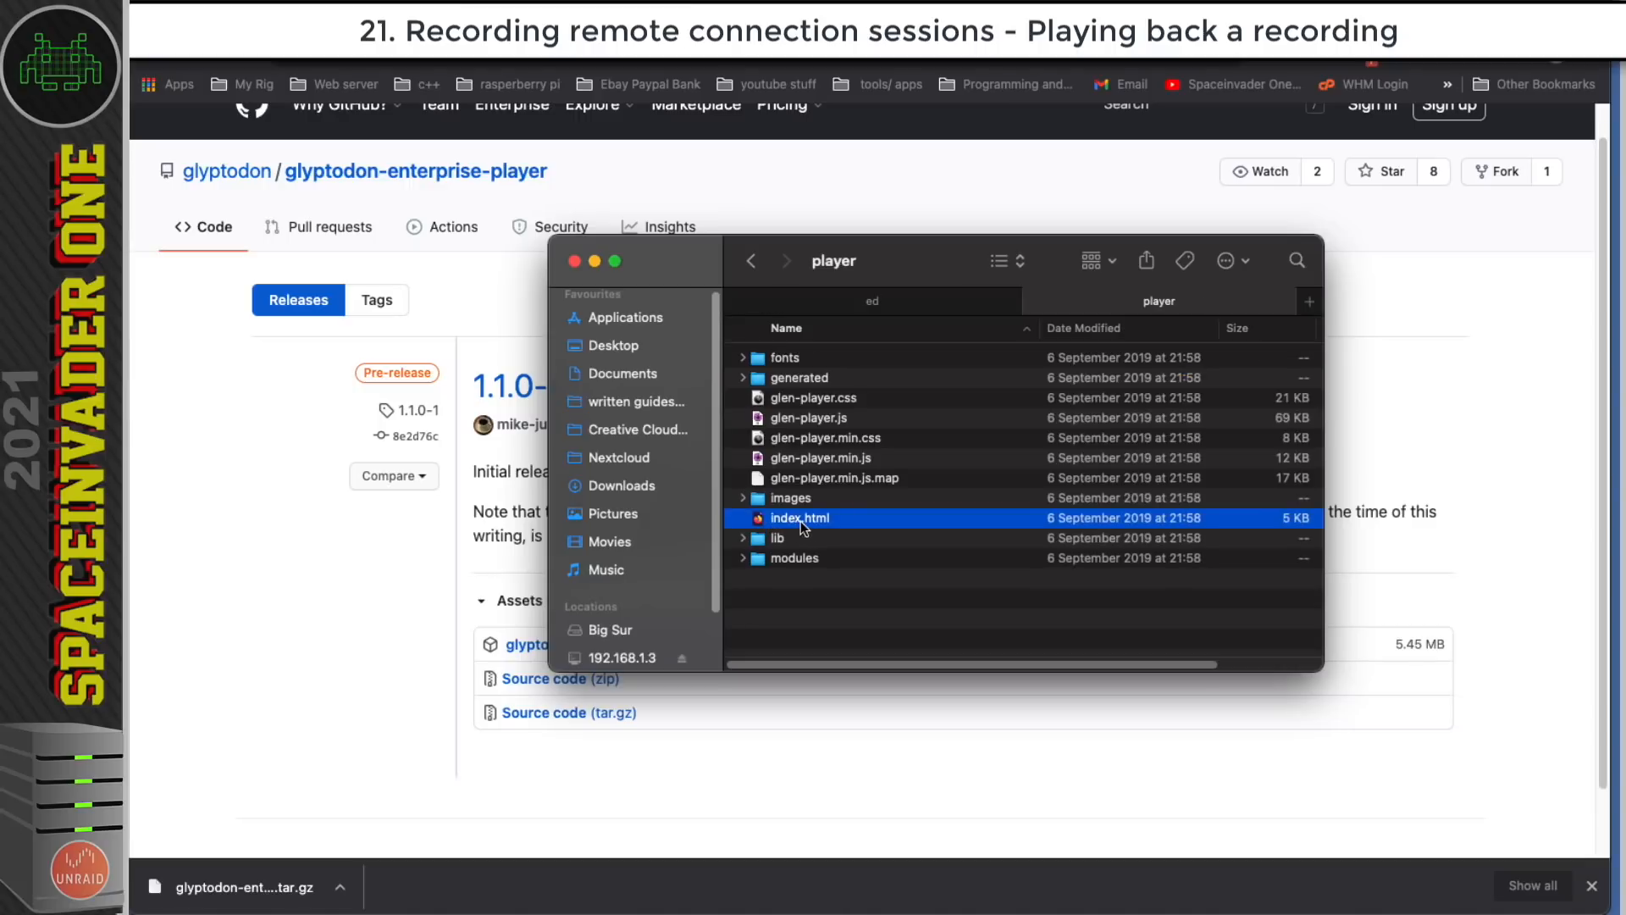
Step: Launch the player from index.html, load the user's PC recording, and start playback
{"action": "double_click", "coordinate": [798, 519]}
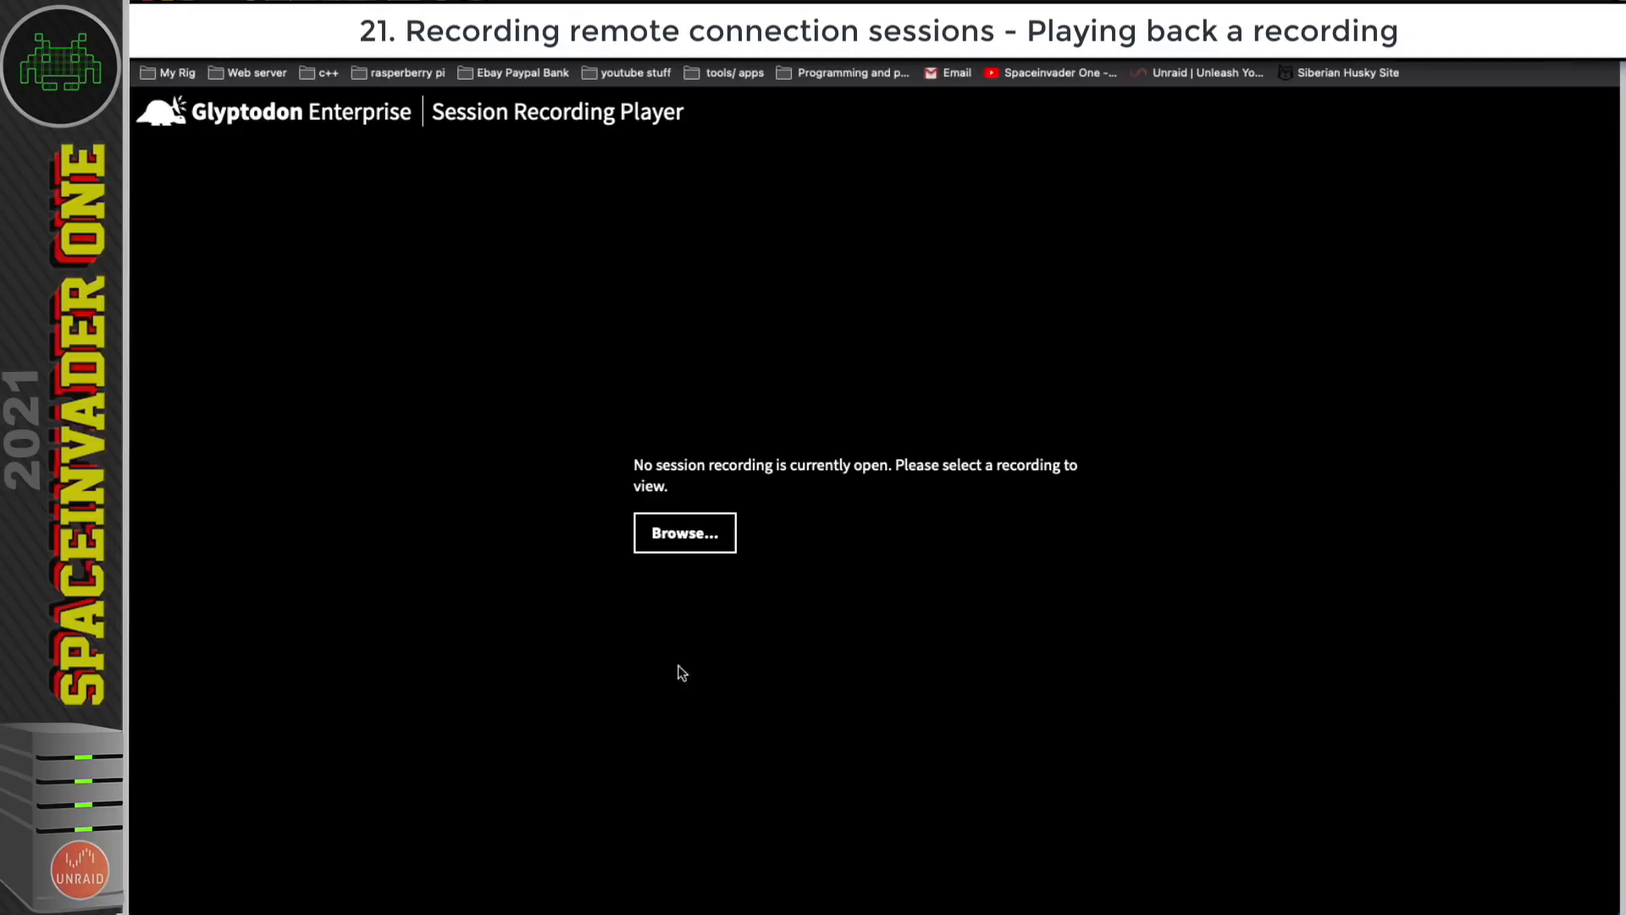
{"action": "left_click", "coordinate": [674, 536]}
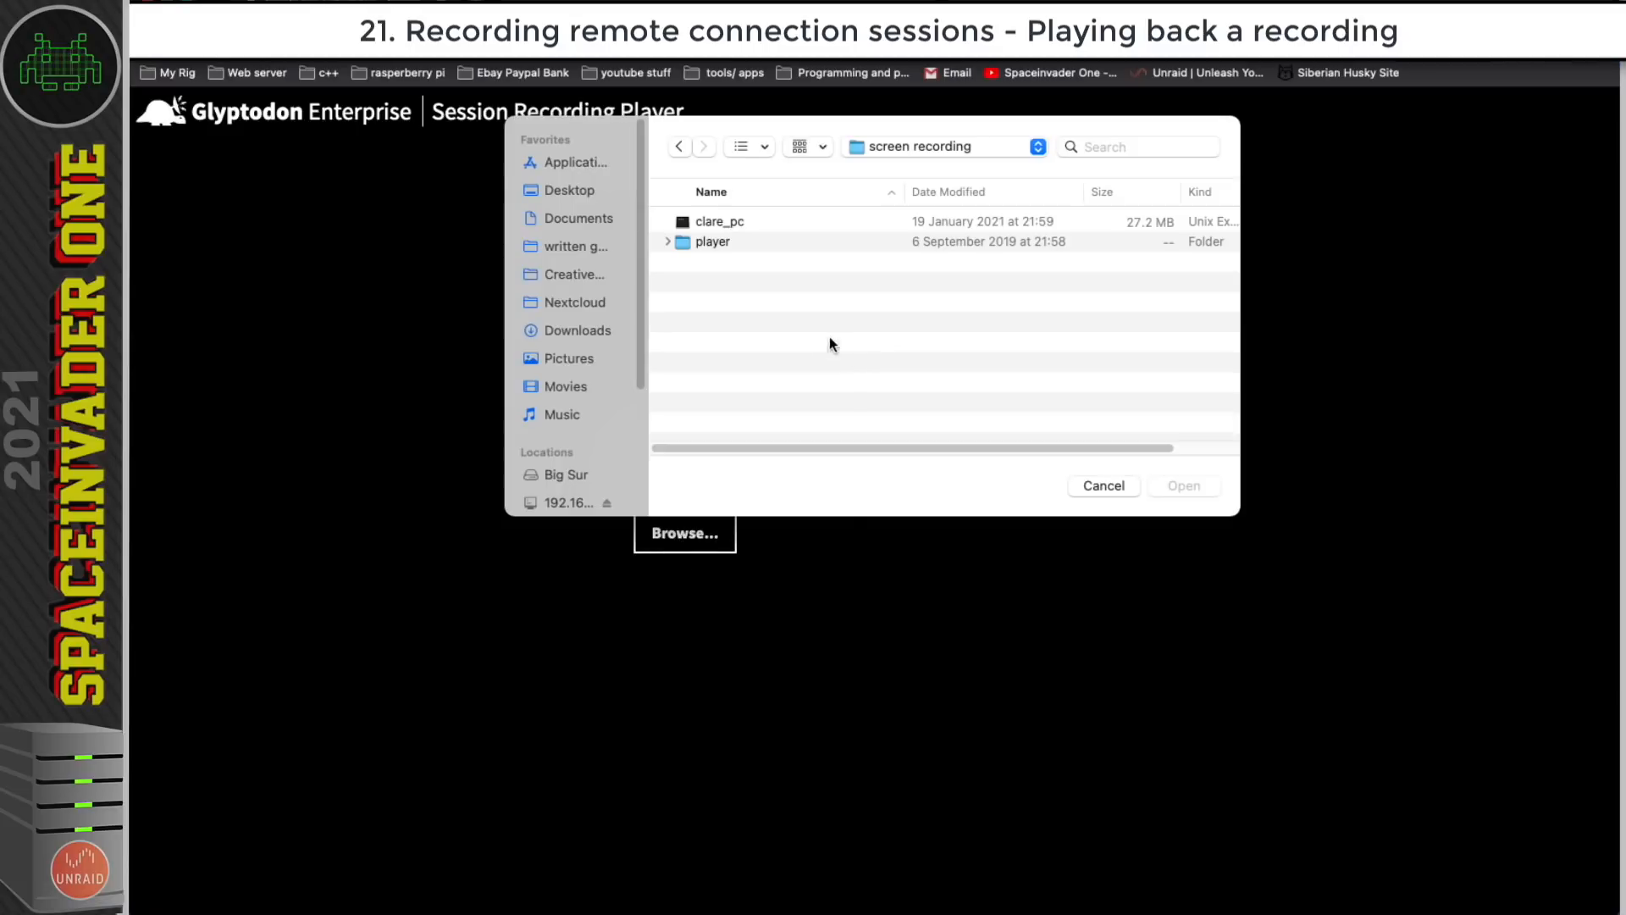
{"action": "left_click", "coordinate": [715, 222]}
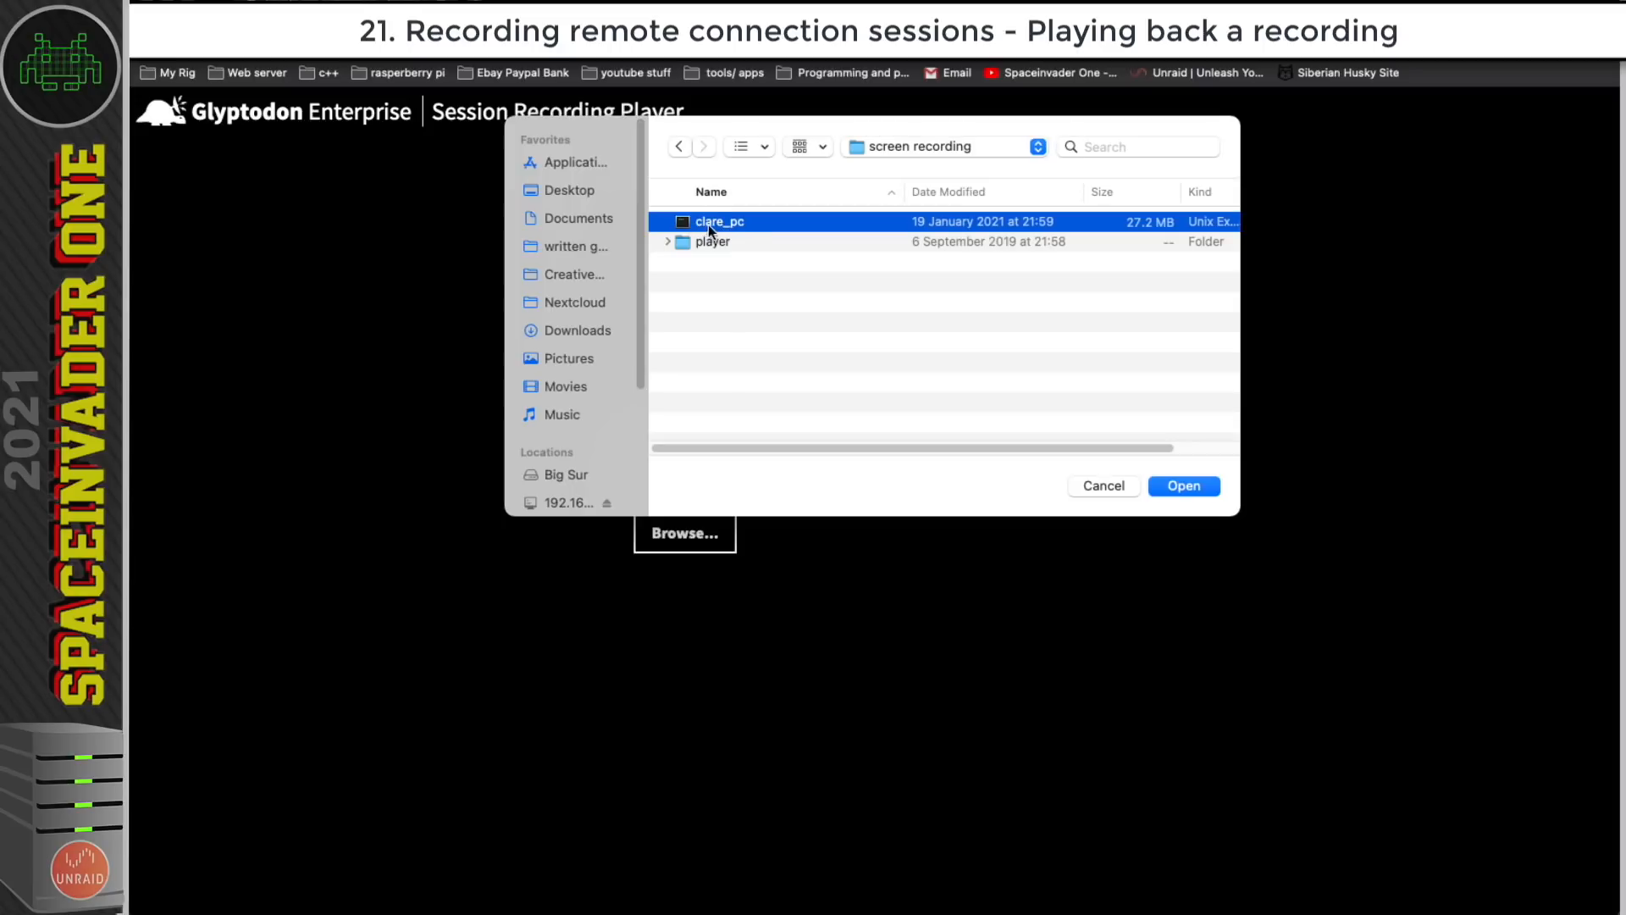
{"action": "left_click", "coordinate": [1181, 489]}
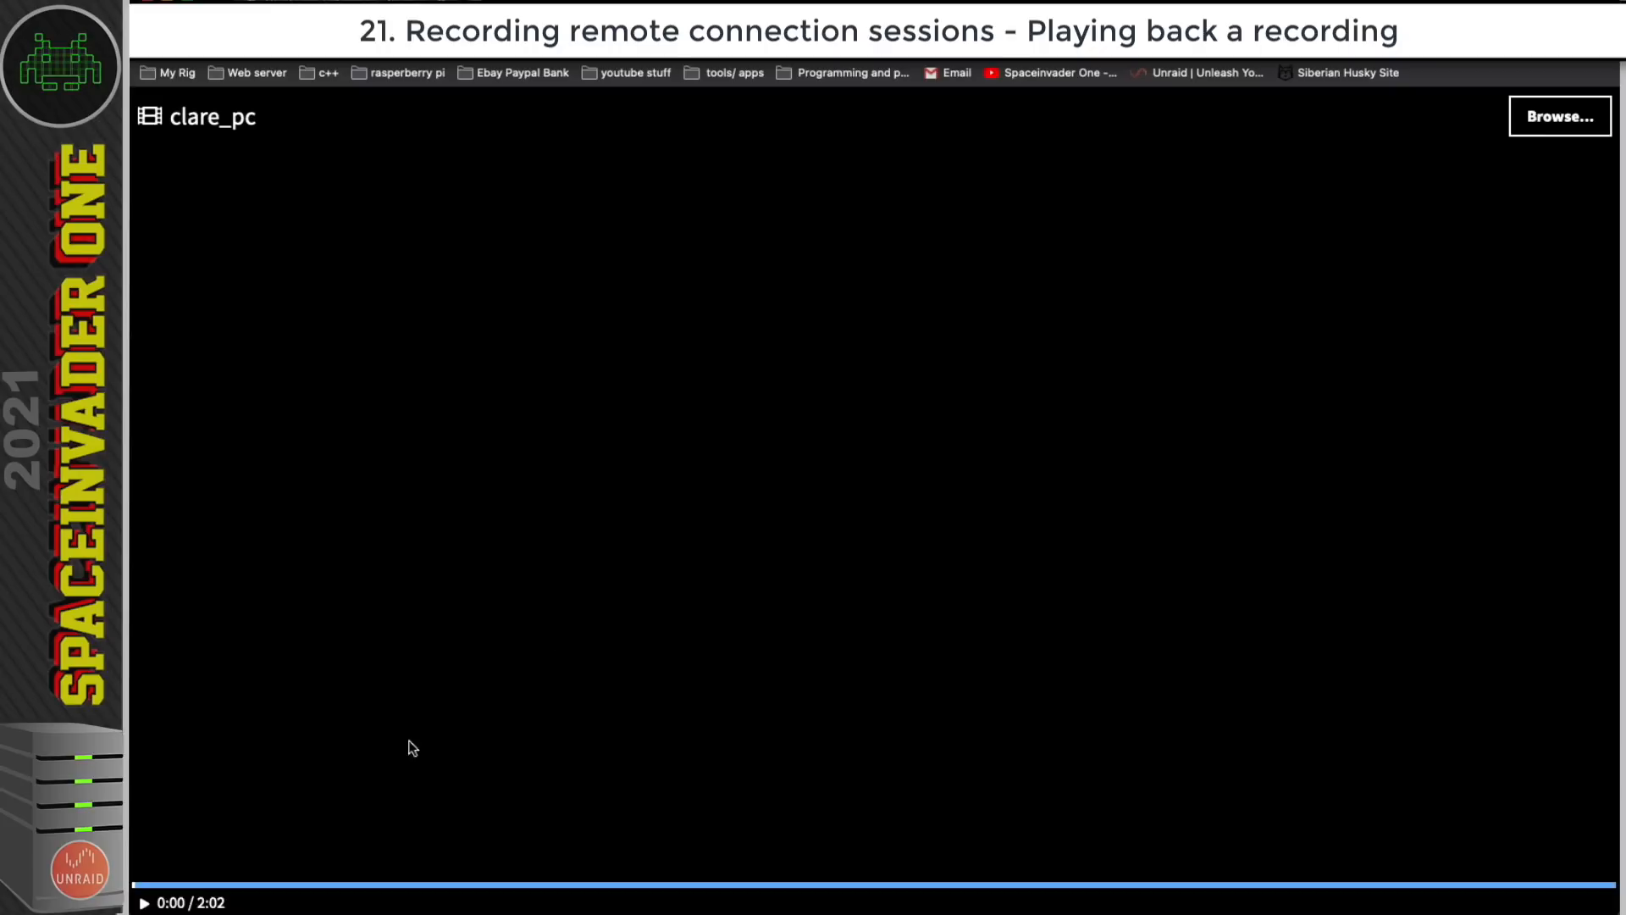
{"action": "left_click", "coordinate": [144, 905]}
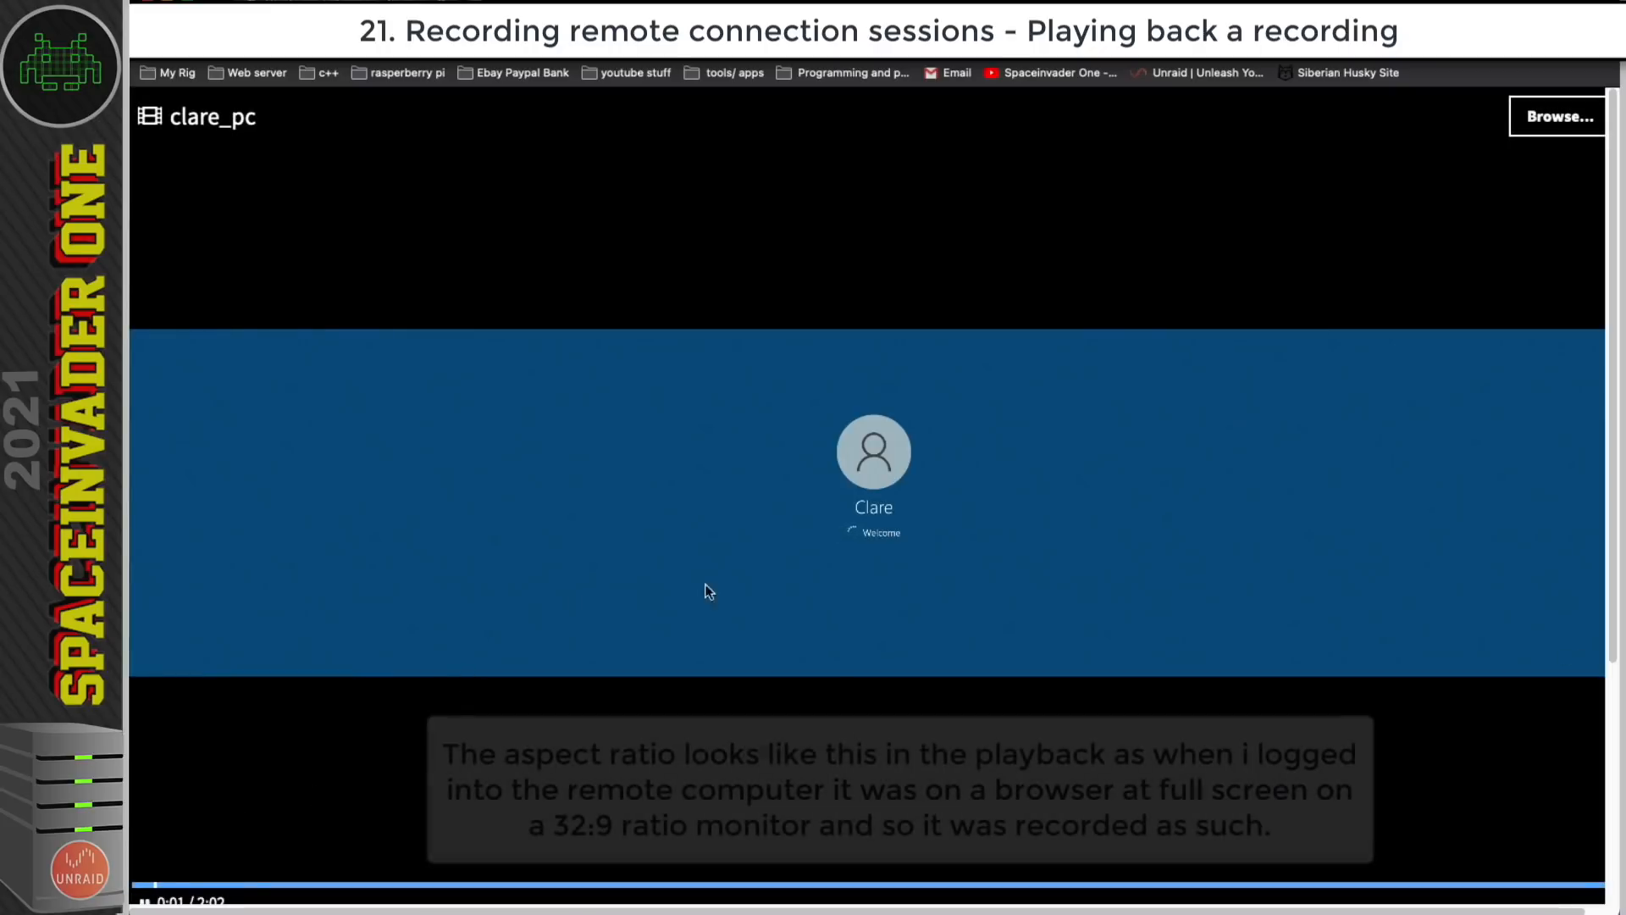
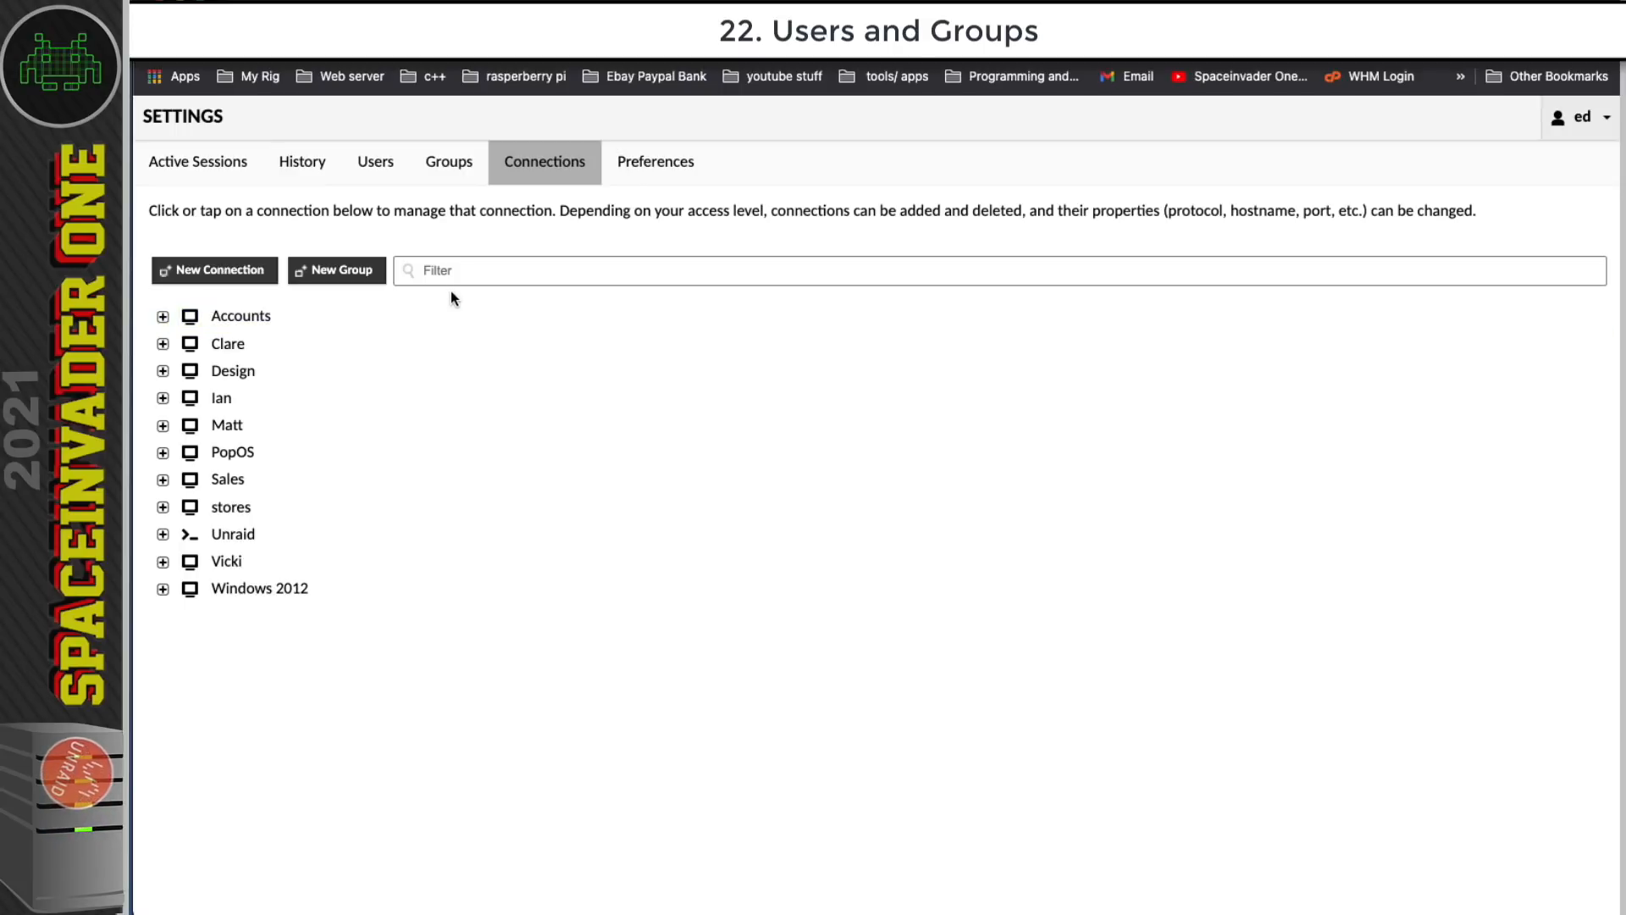
Step: Add a user group called 'standard' with nothing ticked and save it, then start another group
{"action": "left_click", "coordinate": [452, 173]}
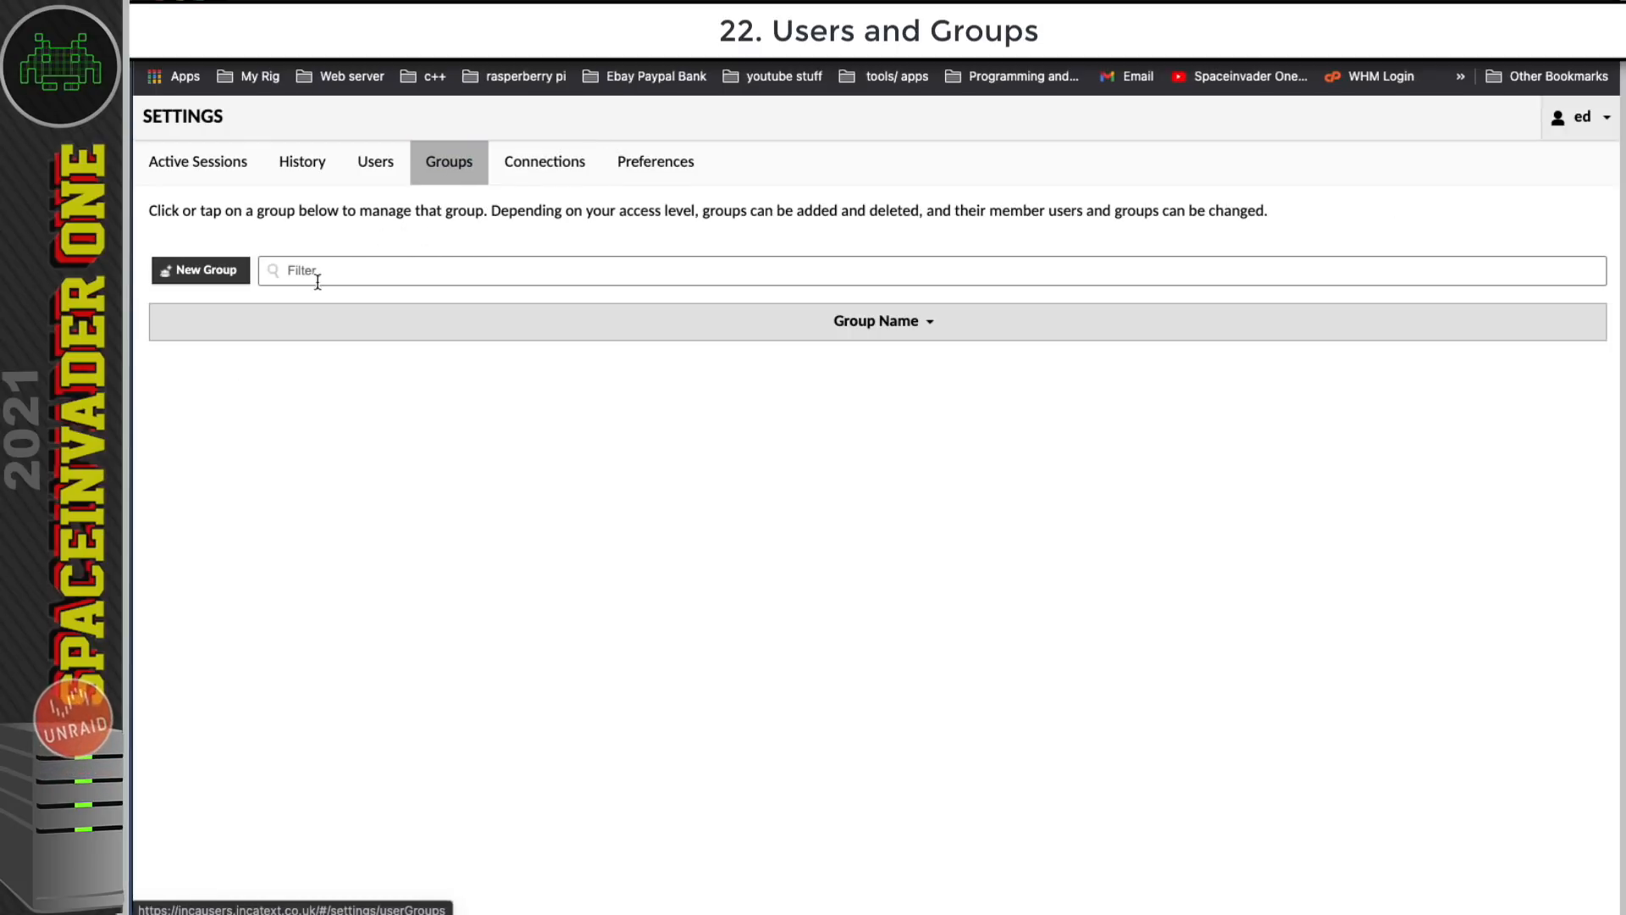
{"action": "left_click", "coordinate": [221, 272]}
{"action": "type", "text": "standard"}
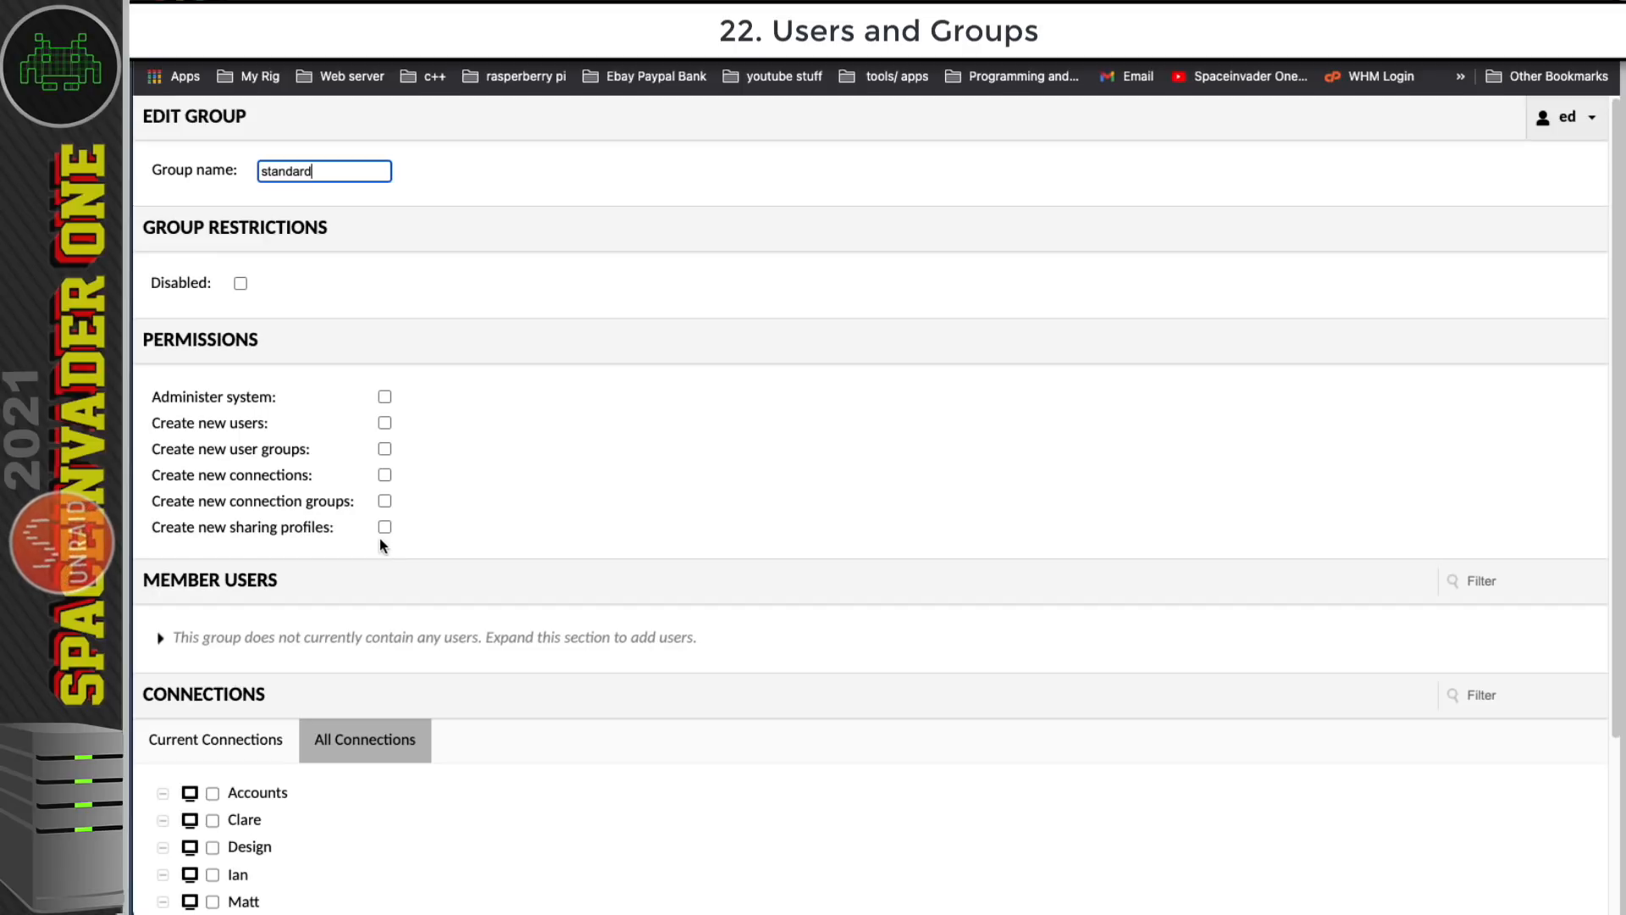
{"action": "scroll", "coordinate": [383, 546], "scroll_direction": "down", "scroll_amount": 3}
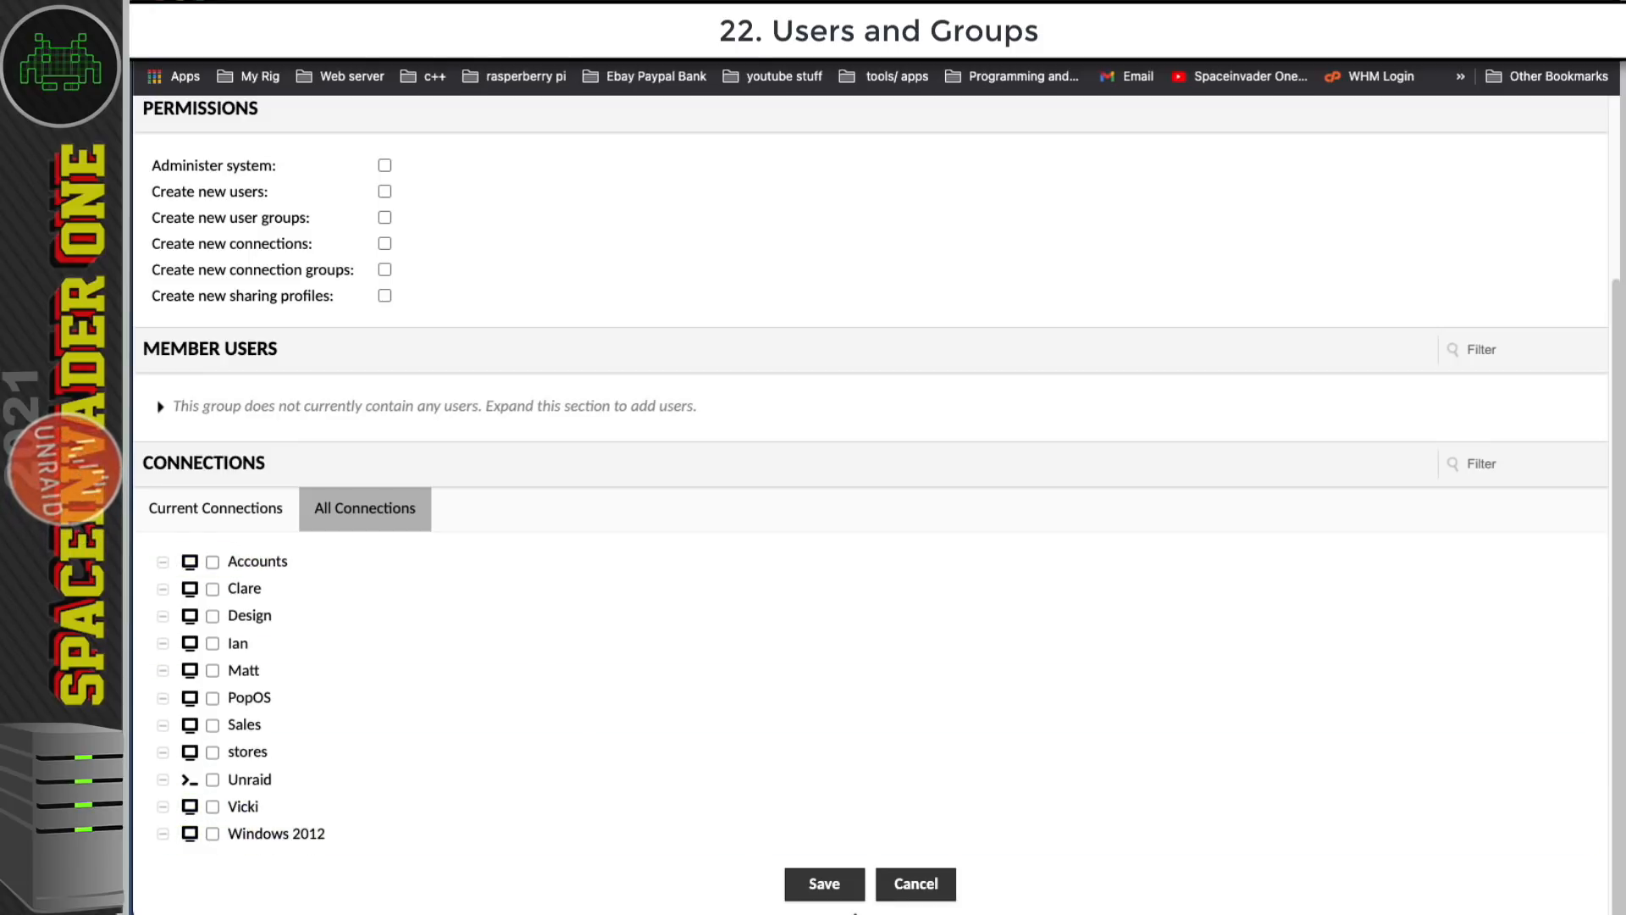
{"action": "left_click", "coordinate": [851, 907]}
{"action": "left_click", "coordinate": [208, 277]}
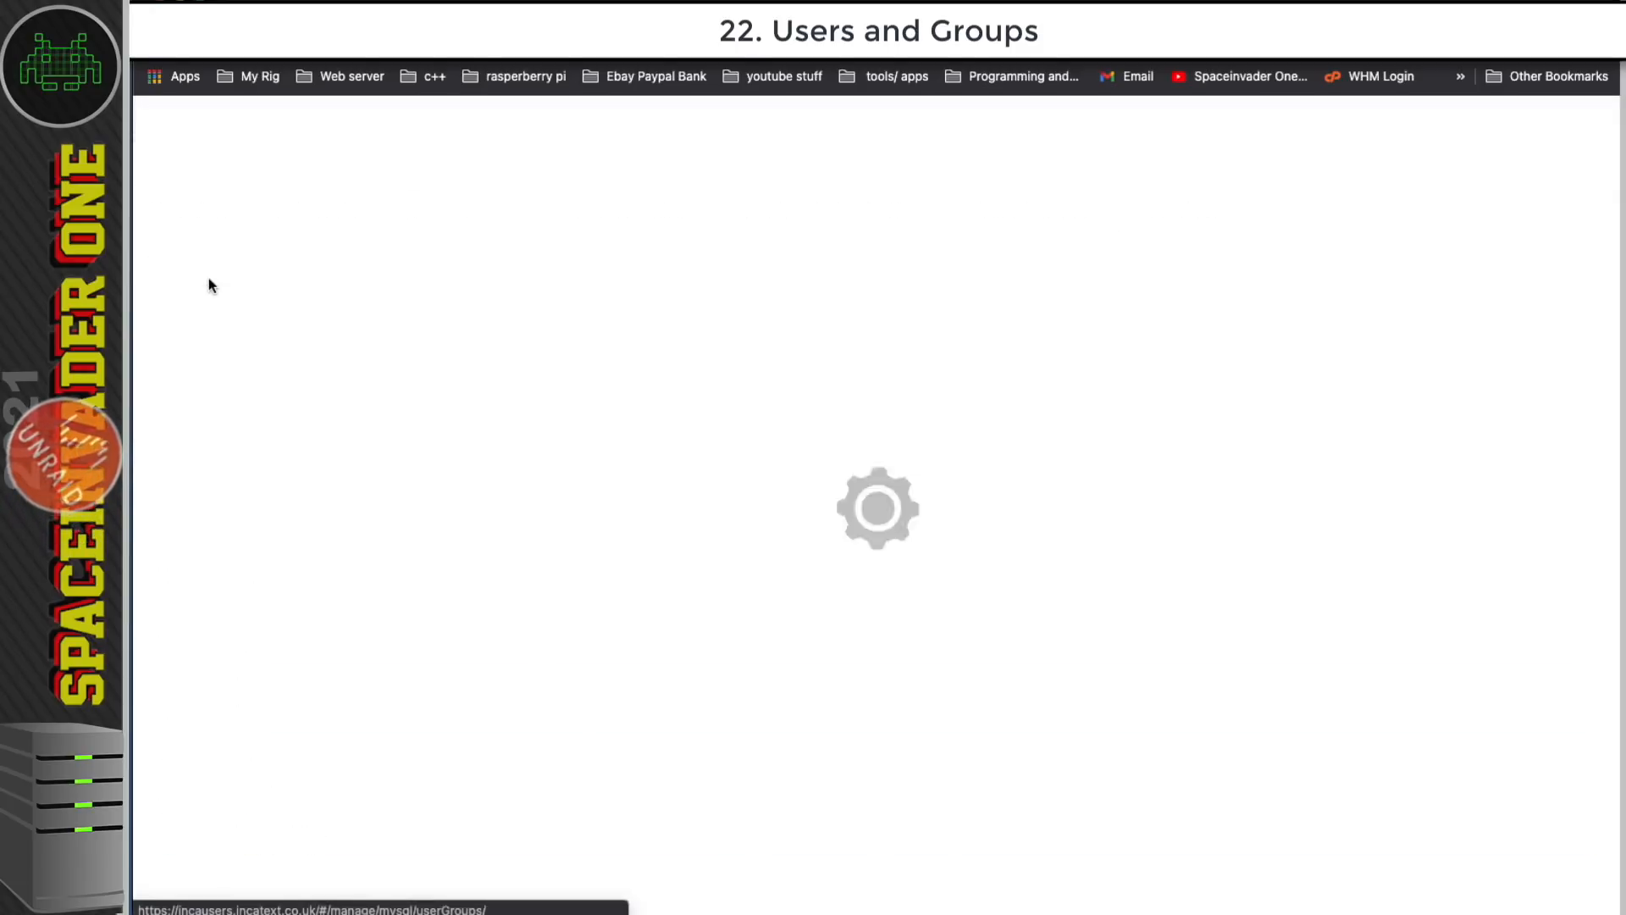
Step: Name the new group 'Advanced', allow it to create new users, and save it
{"action": "type", "text": "Advanced"}
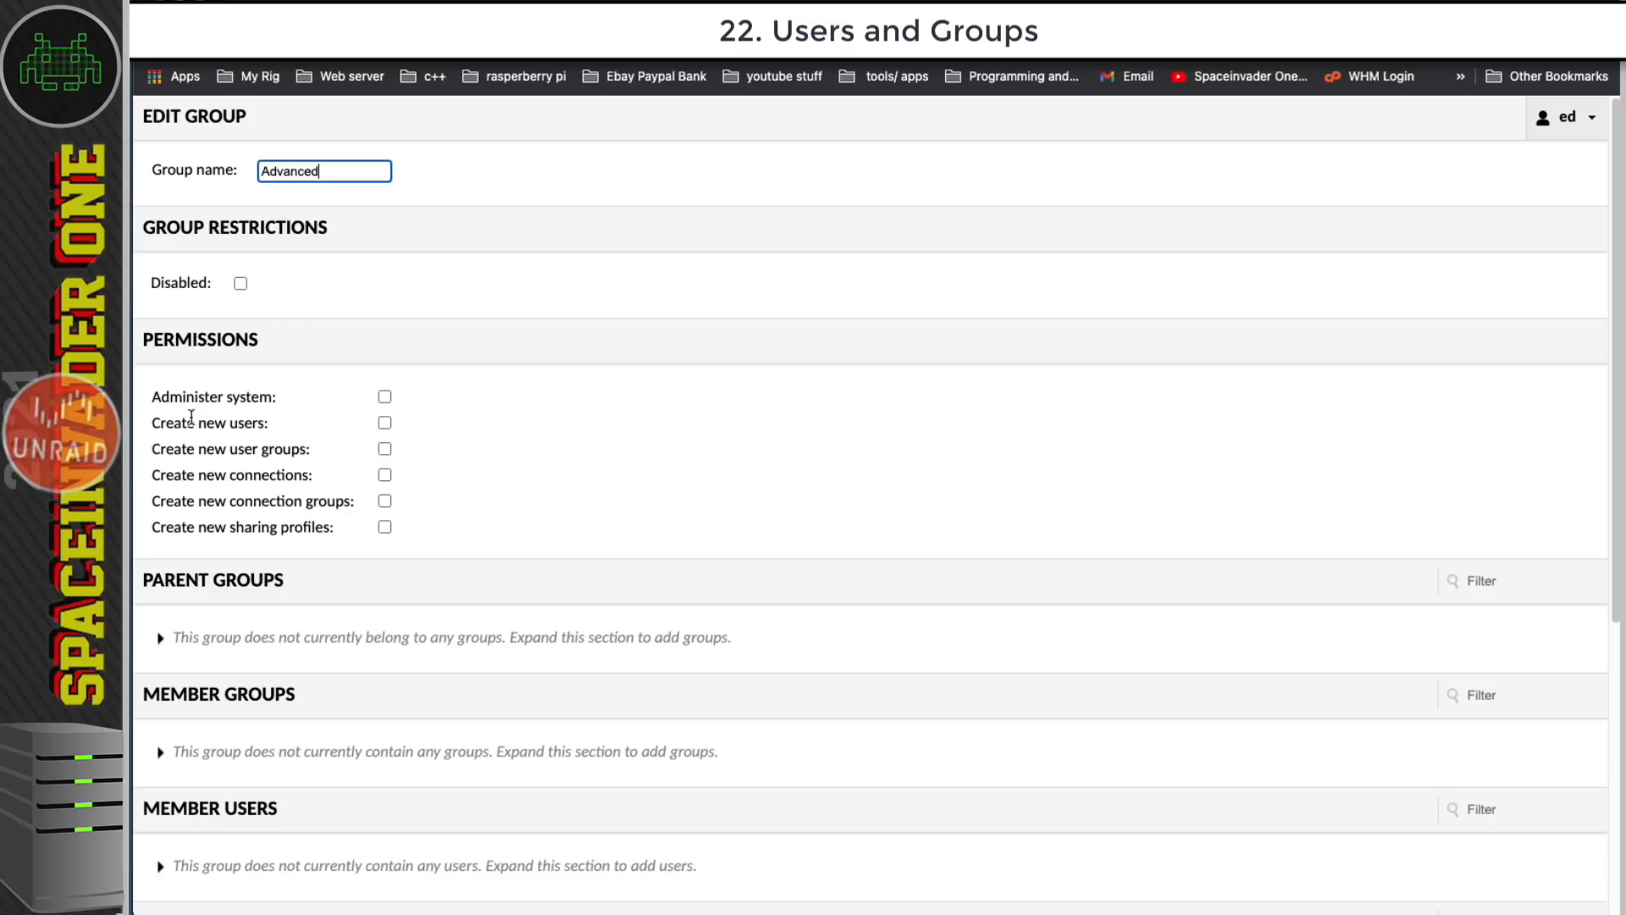
{"action": "left_click", "coordinate": [384, 423]}
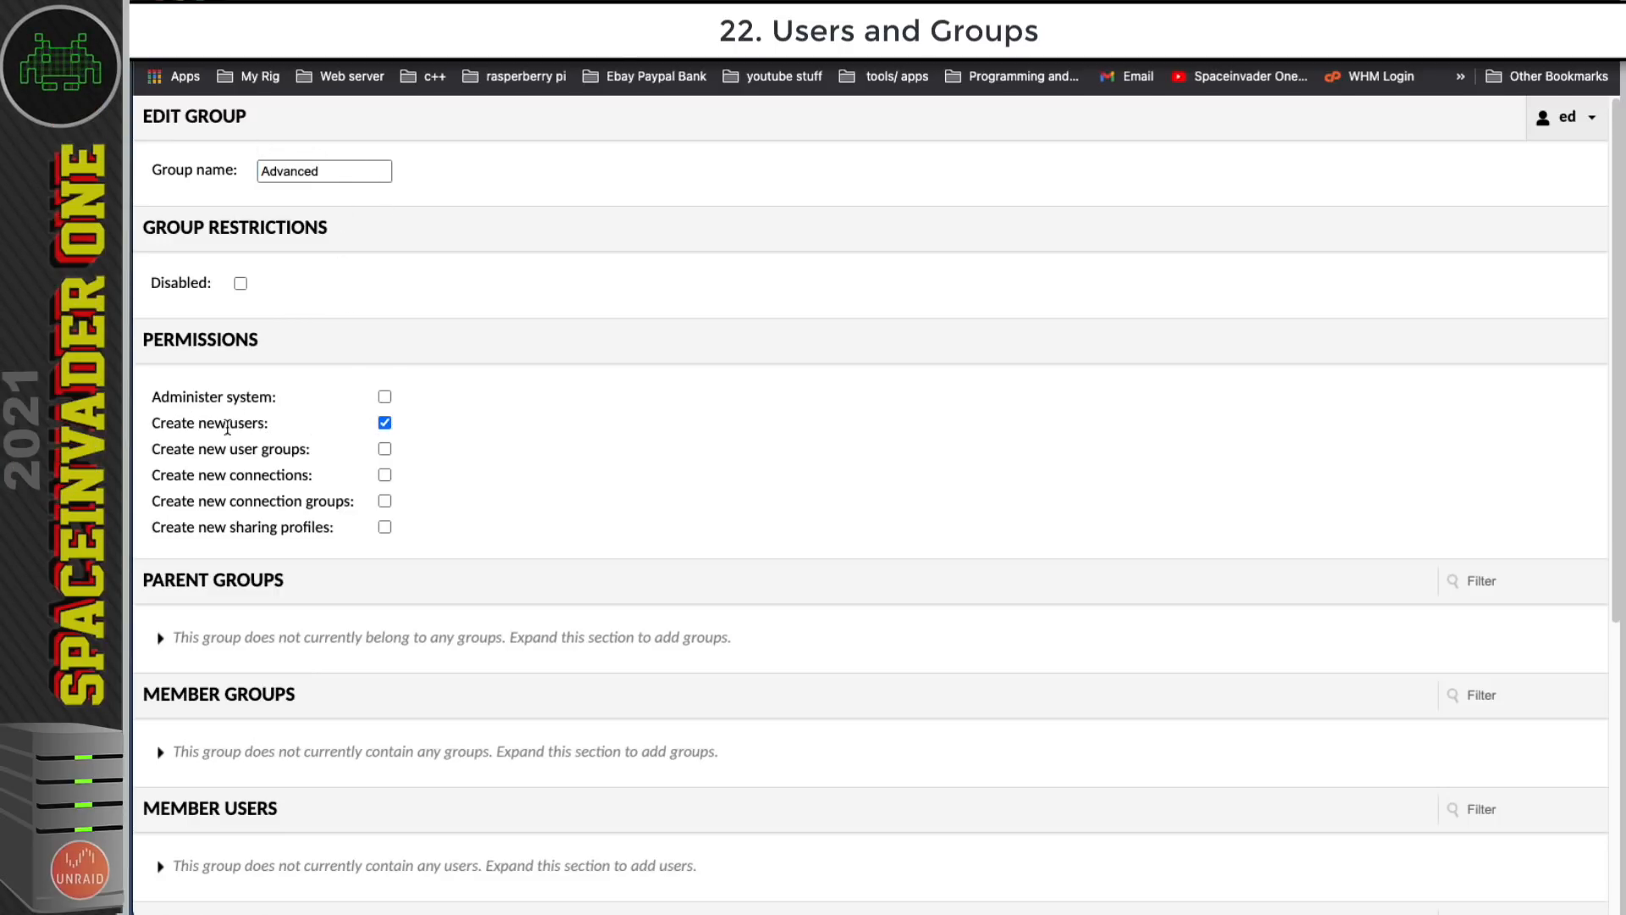
{"action": "scroll", "coordinate": [313, 441], "scroll_direction": "down", "scroll_amount": 3}
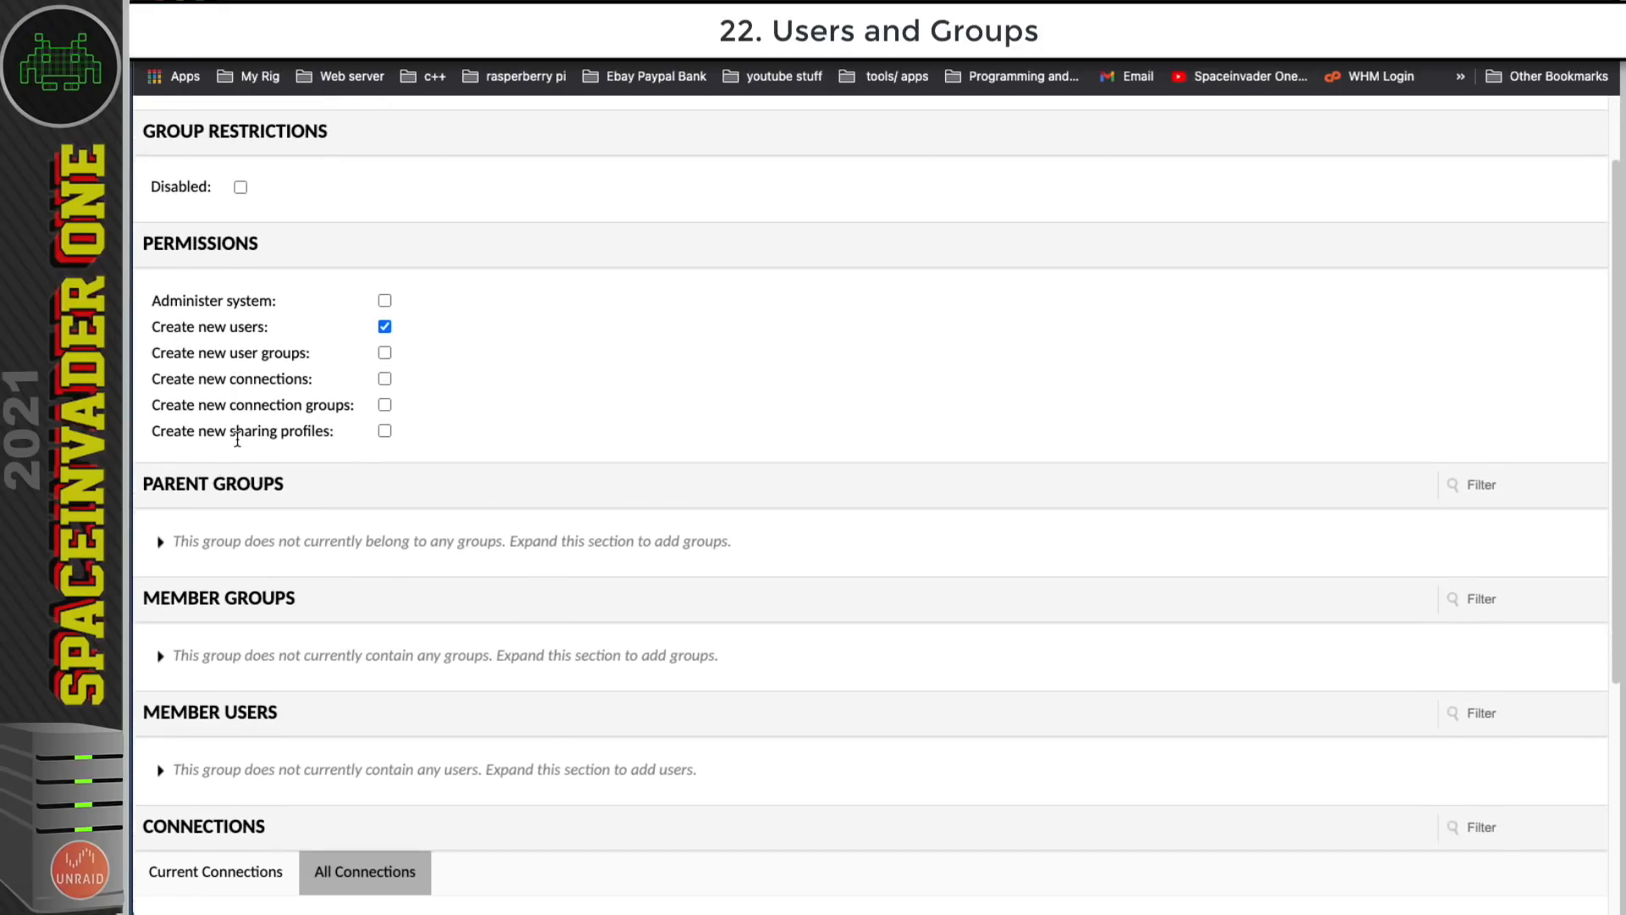
{"action": "scroll", "coordinate": [236, 377], "scroll_direction": "down", "scroll_amount": 5}
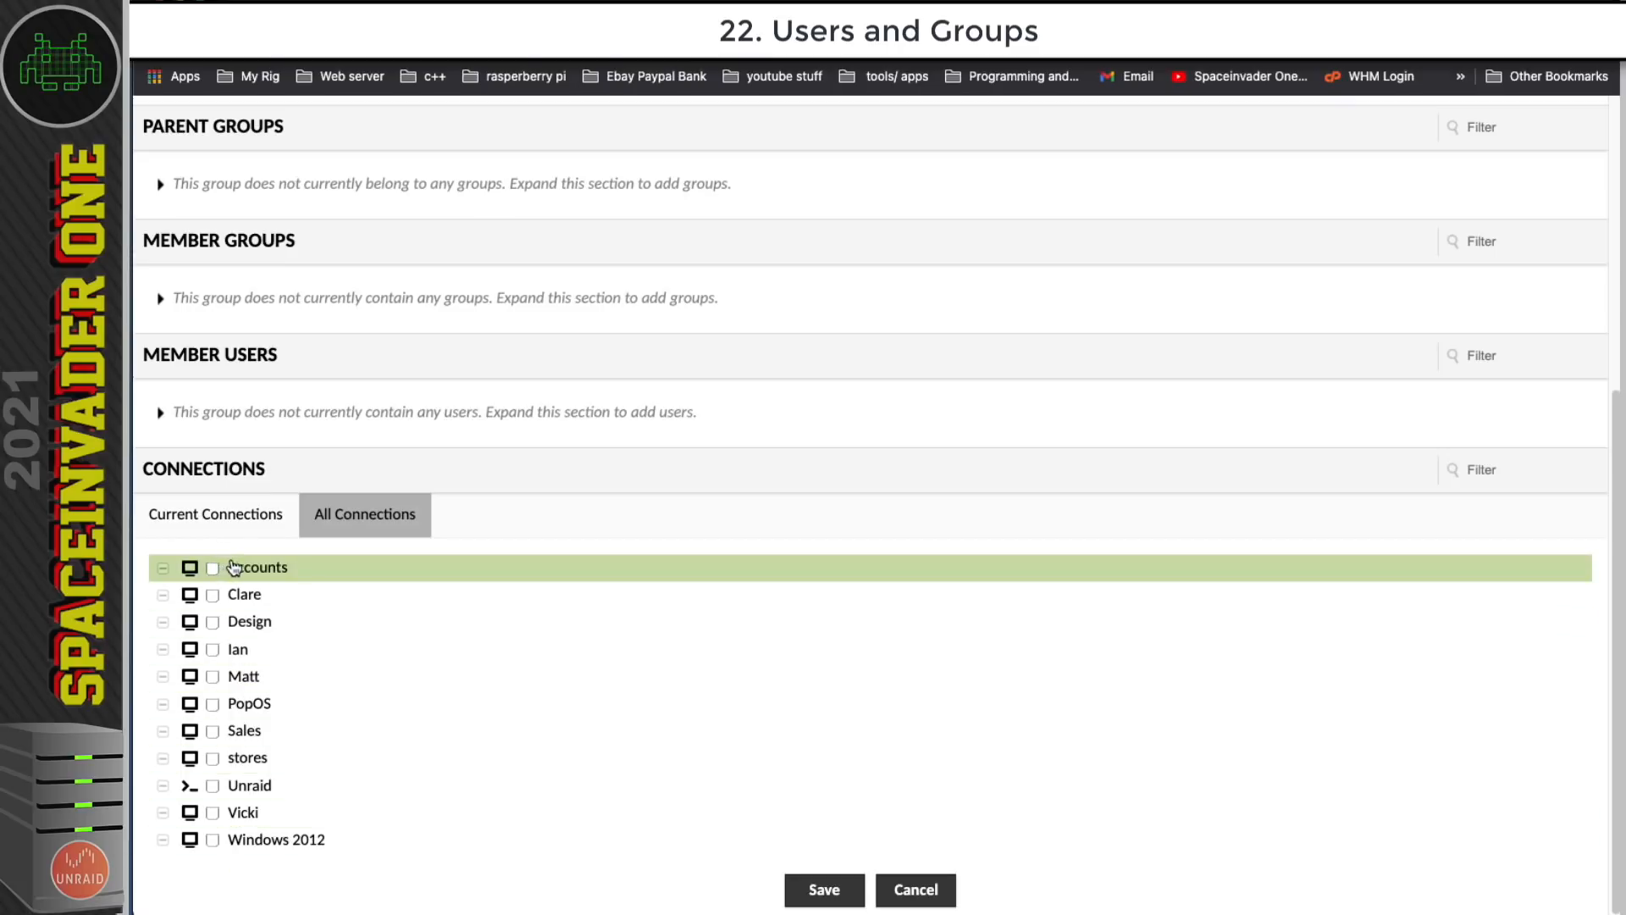
{"action": "left_click", "coordinate": [813, 895]}
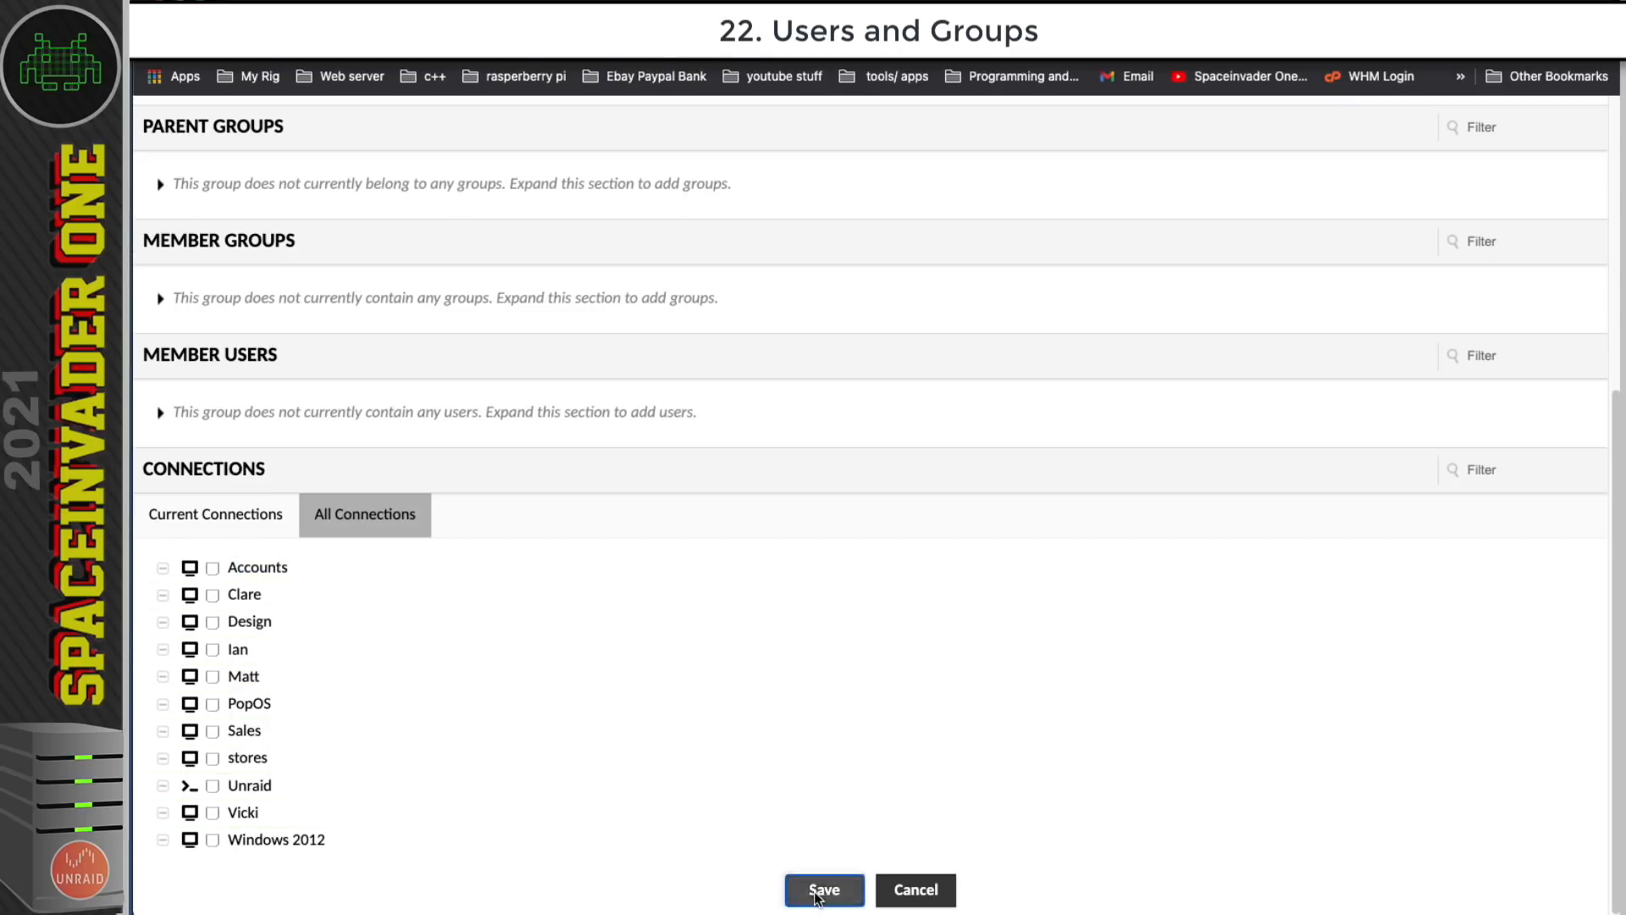
{"action": "left_click", "coordinate": [195, 274]}
Step: Save a 'Directors' group with Accounts, Clare, Design, Ian, Matt, PopOS, Sales, Vicki and Windows 2012 connections
{"action": "left_click", "coordinate": [313, 174]}
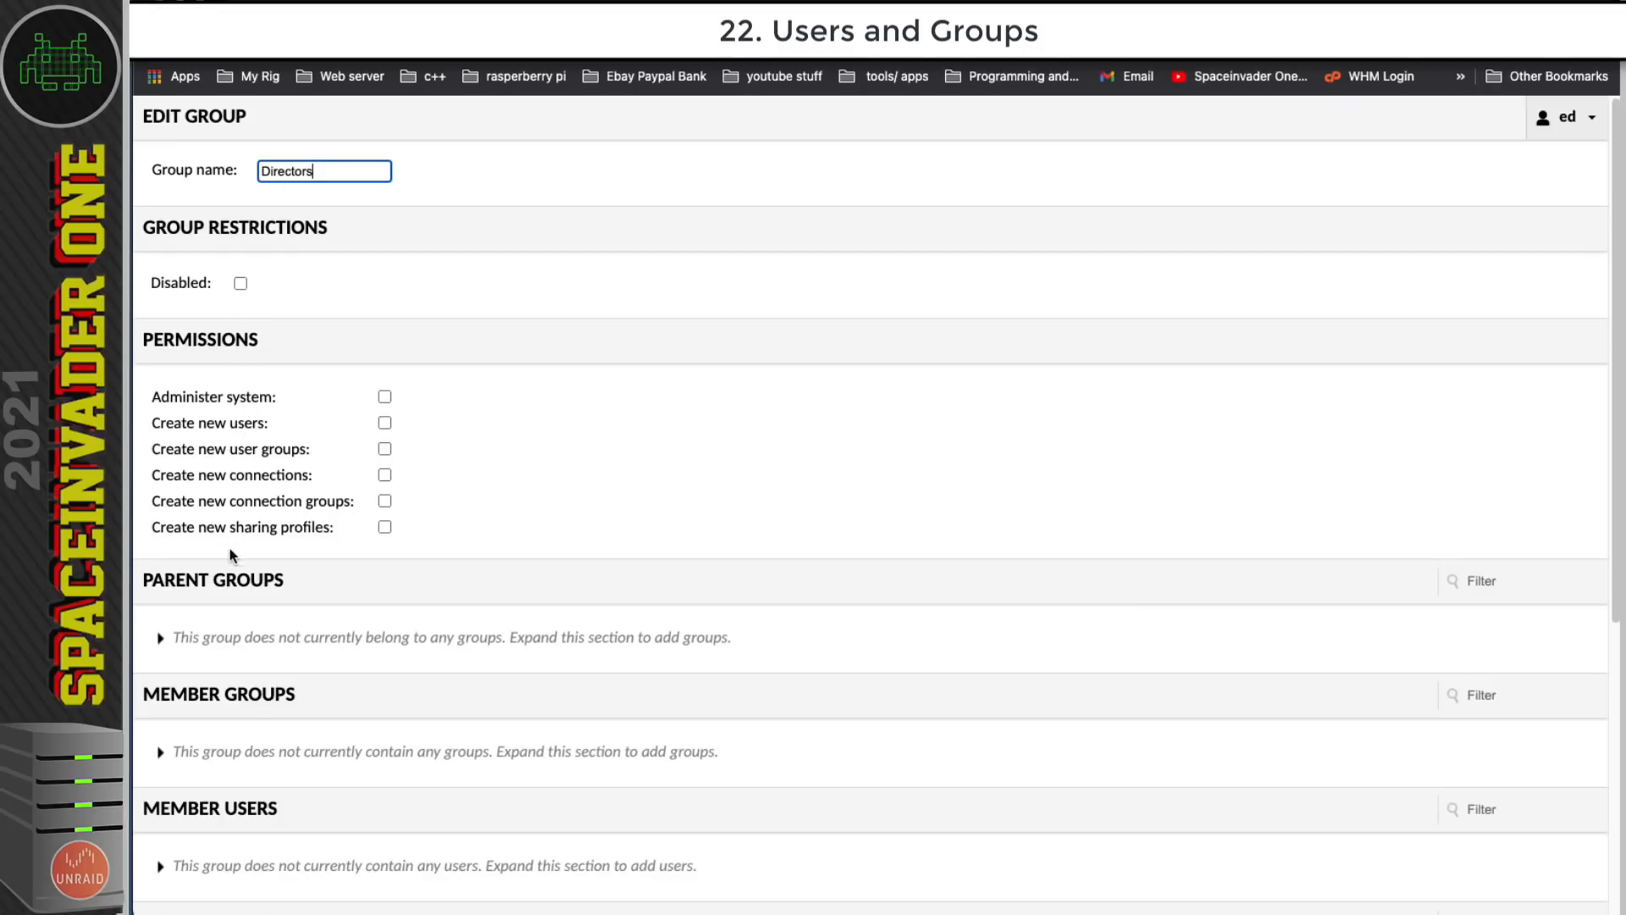
{"action": "scroll", "coordinate": [237, 548], "scroll_direction": "down", "scroll_amount": 5}
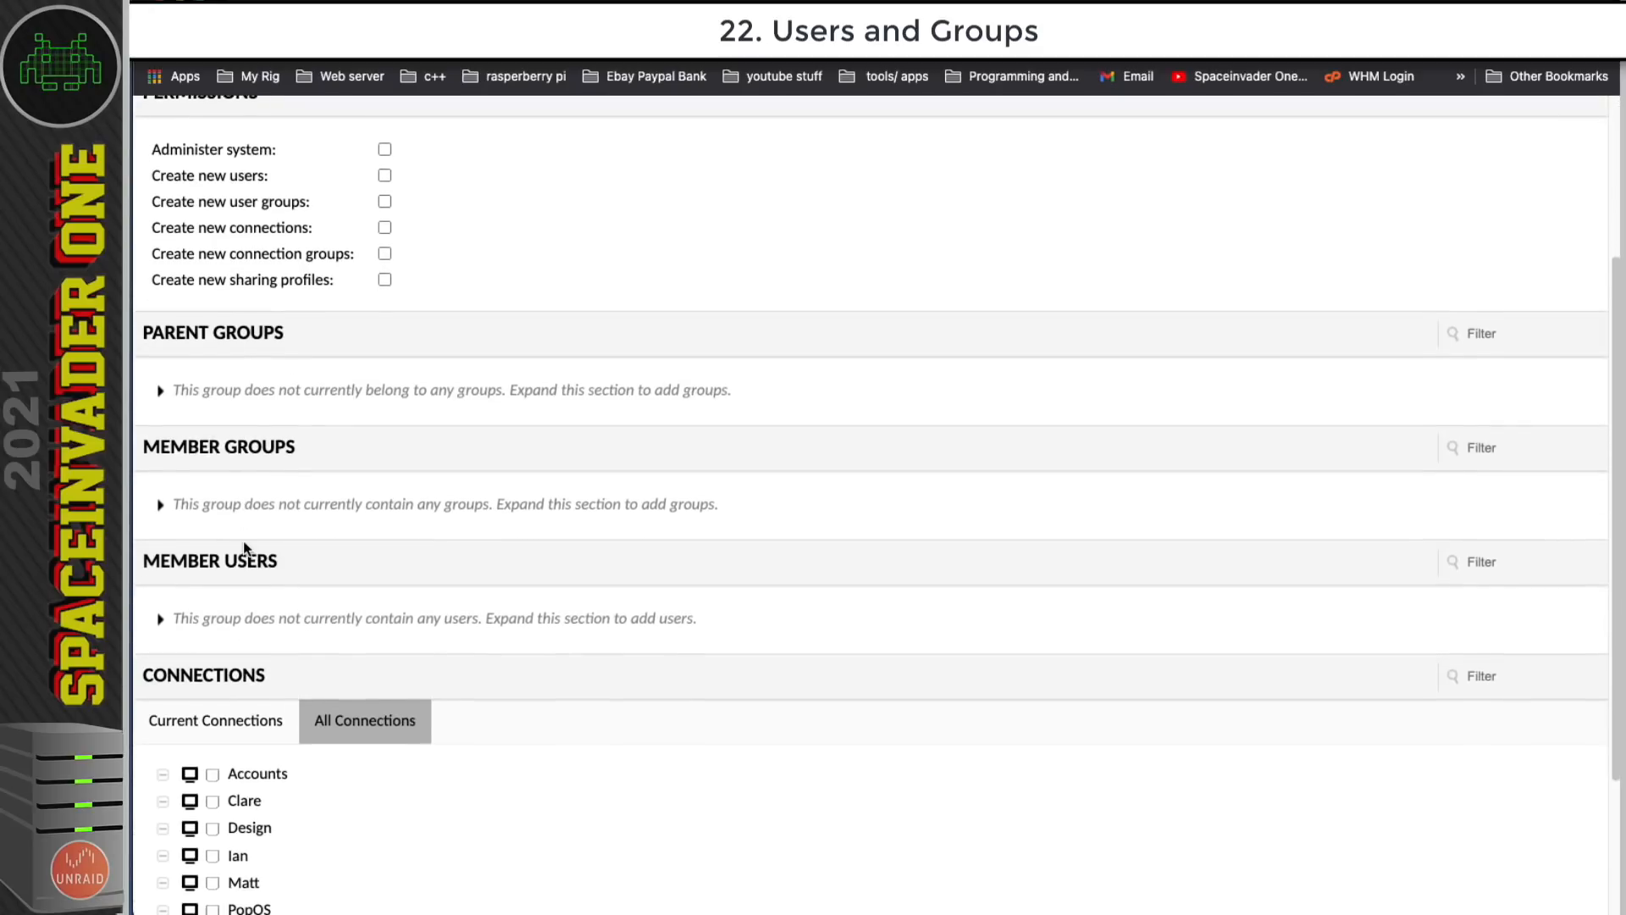
{"action": "scroll", "coordinate": [244, 542], "scroll_direction": "down", "scroll_amount": 3}
{"action": "left_click", "coordinate": [213, 561]}
{"action": "left_click", "coordinate": [212, 589]}
{"action": "left_click", "coordinate": [212, 616]}
{"action": "left_click", "coordinate": [213, 643]}
{"action": "left_click", "coordinate": [212, 670]}
{"action": "left_click", "coordinate": [212, 697]}
{"action": "left_click", "coordinate": [212, 725]}
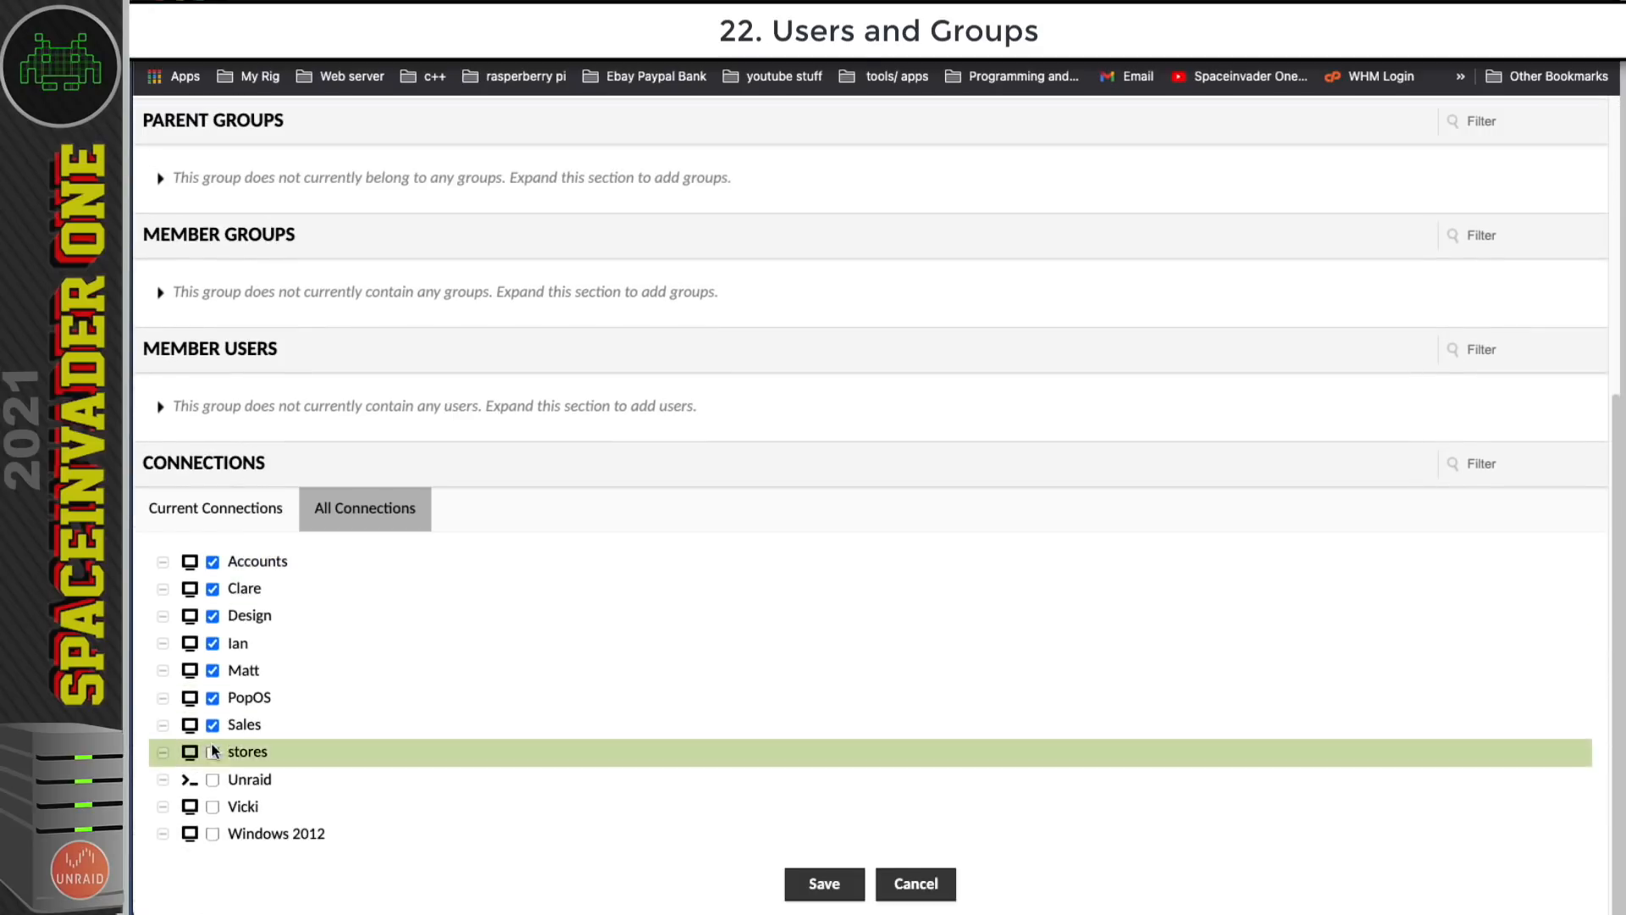
{"action": "left_click", "coordinate": [213, 808]}
{"action": "left_click", "coordinate": [213, 833]}
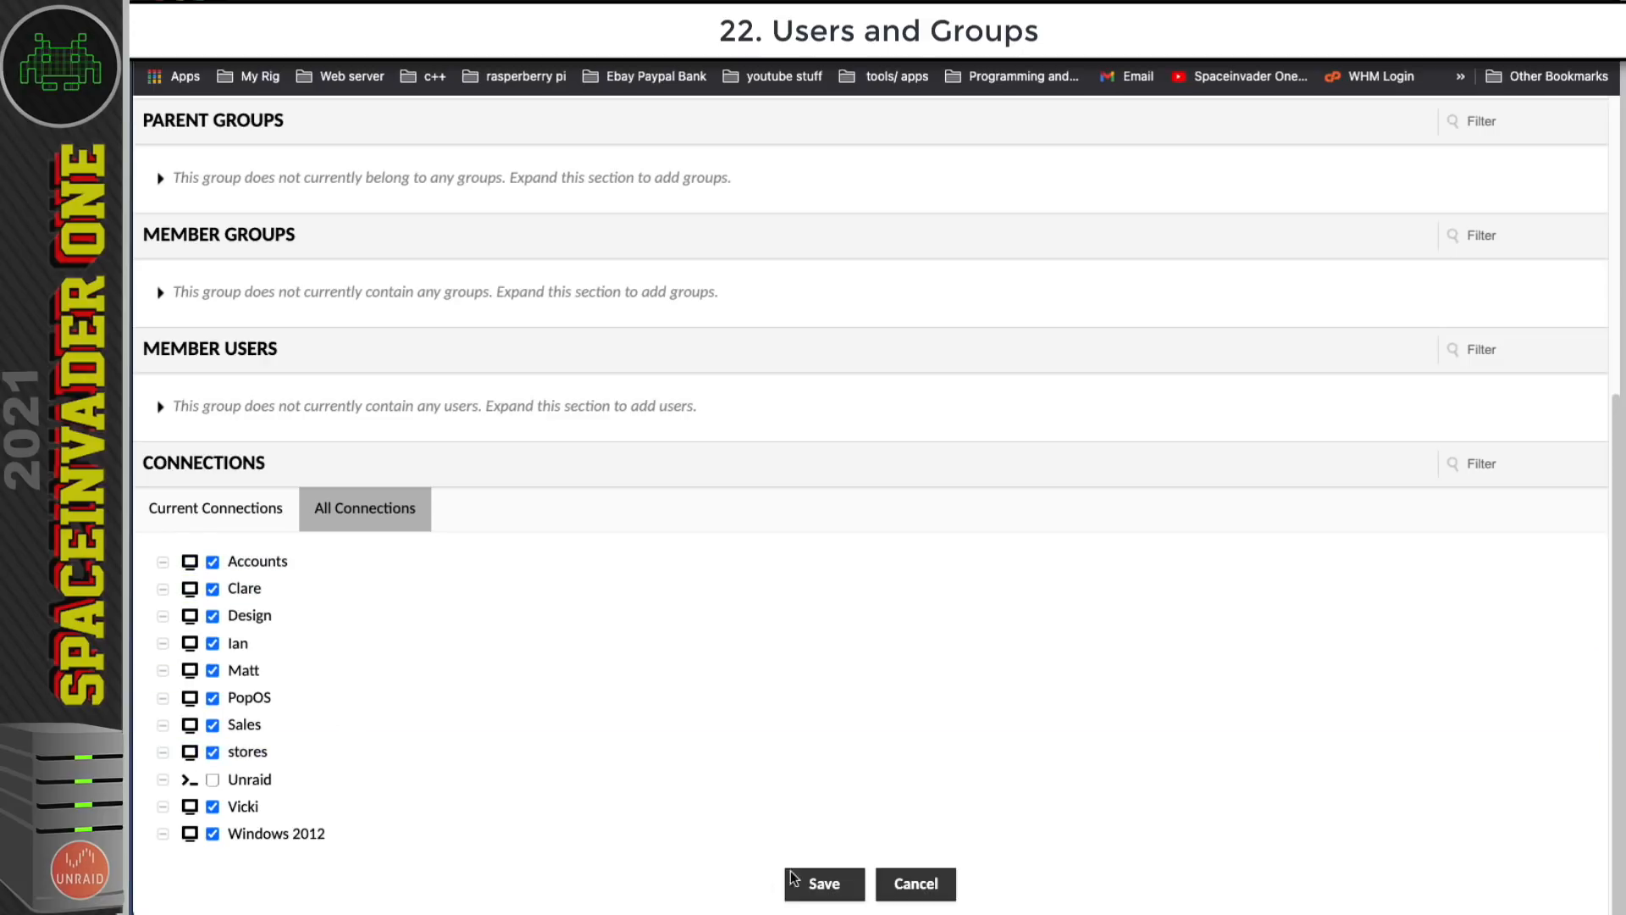
{"action": "left_click", "coordinate": [818, 881]}
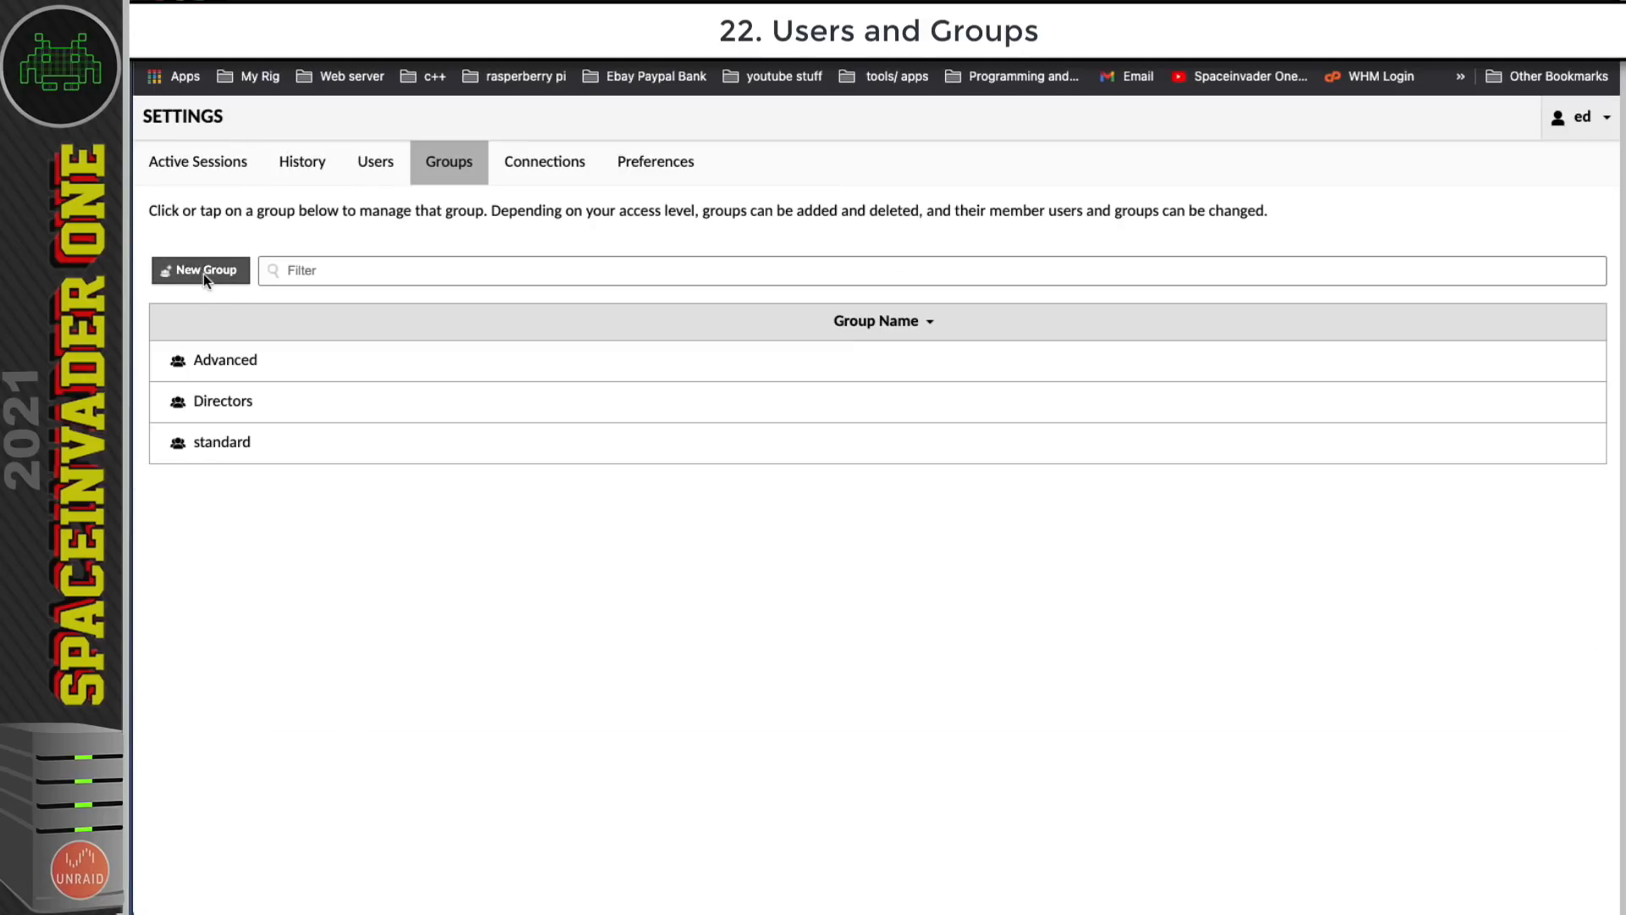
Step: Start an 'Admin' group with administrative, connection-group and sharing-profile creation permissions
{"action": "left_click", "coordinate": [203, 271]}
{"action": "left_click", "coordinate": [330, 174]}
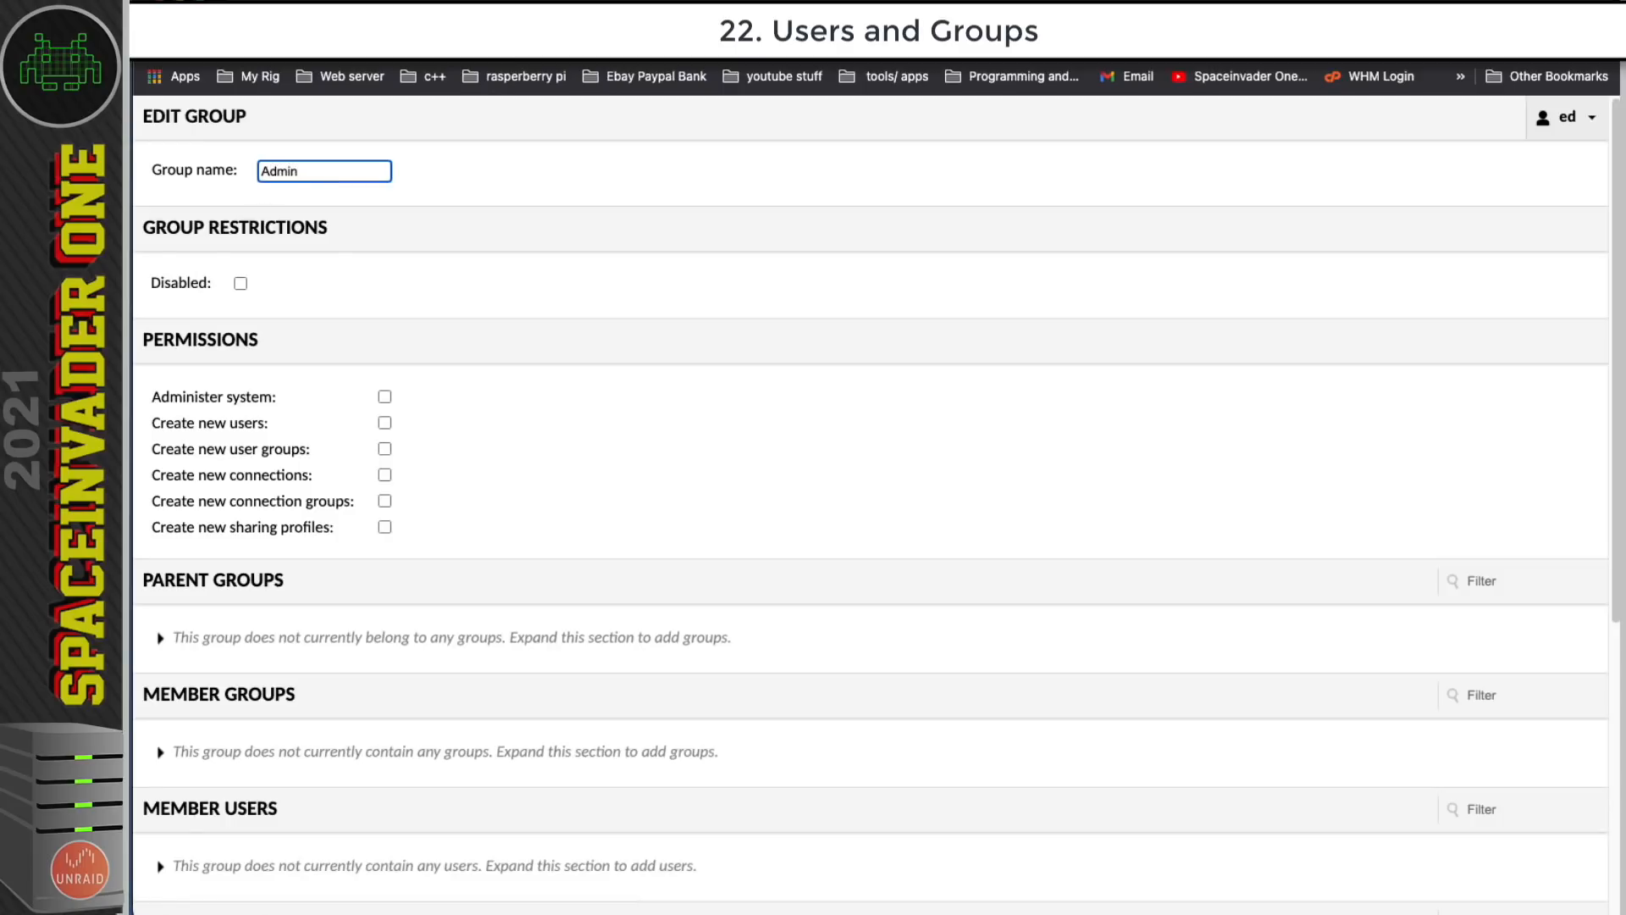
{"action": "left_click", "coordinate": [392, 398]}
{"action": "left_click", "coordinate": [384, 501]}
{"action": "left_click", "coordinate": [384, 527]}
Step: Give Admin all eleven connections, including stores and Unraid, and save the group
{"action": "scroll", "coordinate": [385, 526], "scroll_direction": "down", "scroll_amount": 5}
{"action": "left_click", "coordinate": [213, 605]}
{"action": "left_click", "coordinate": [213, 632]}
{"action": "left_click", "coordinate": [213, 659]}
{"action": "left_click", "coordinate": [213, 687]}
{"action": "left_click", "coordinate": [212, 714]}
{"action": "left_click", "coordinate": [212, 742]}
{"action": "left_click", "coordinate": [212, 769]}
{"action": "left_click", "coordinate": [212, 797]}
{"action": "left_click", "coordinate": [213, 823]}
{"action": "left_click", "coordinate": [213, 851]}
{"action": "left_click", "coordinate": [213, 877]}
{"action": "scroll", "coordinate": [219, 877], "scroll_direction": "down", "scroll_amount": 1}
{"action": "left_click", "coordinate": [824, 882]}
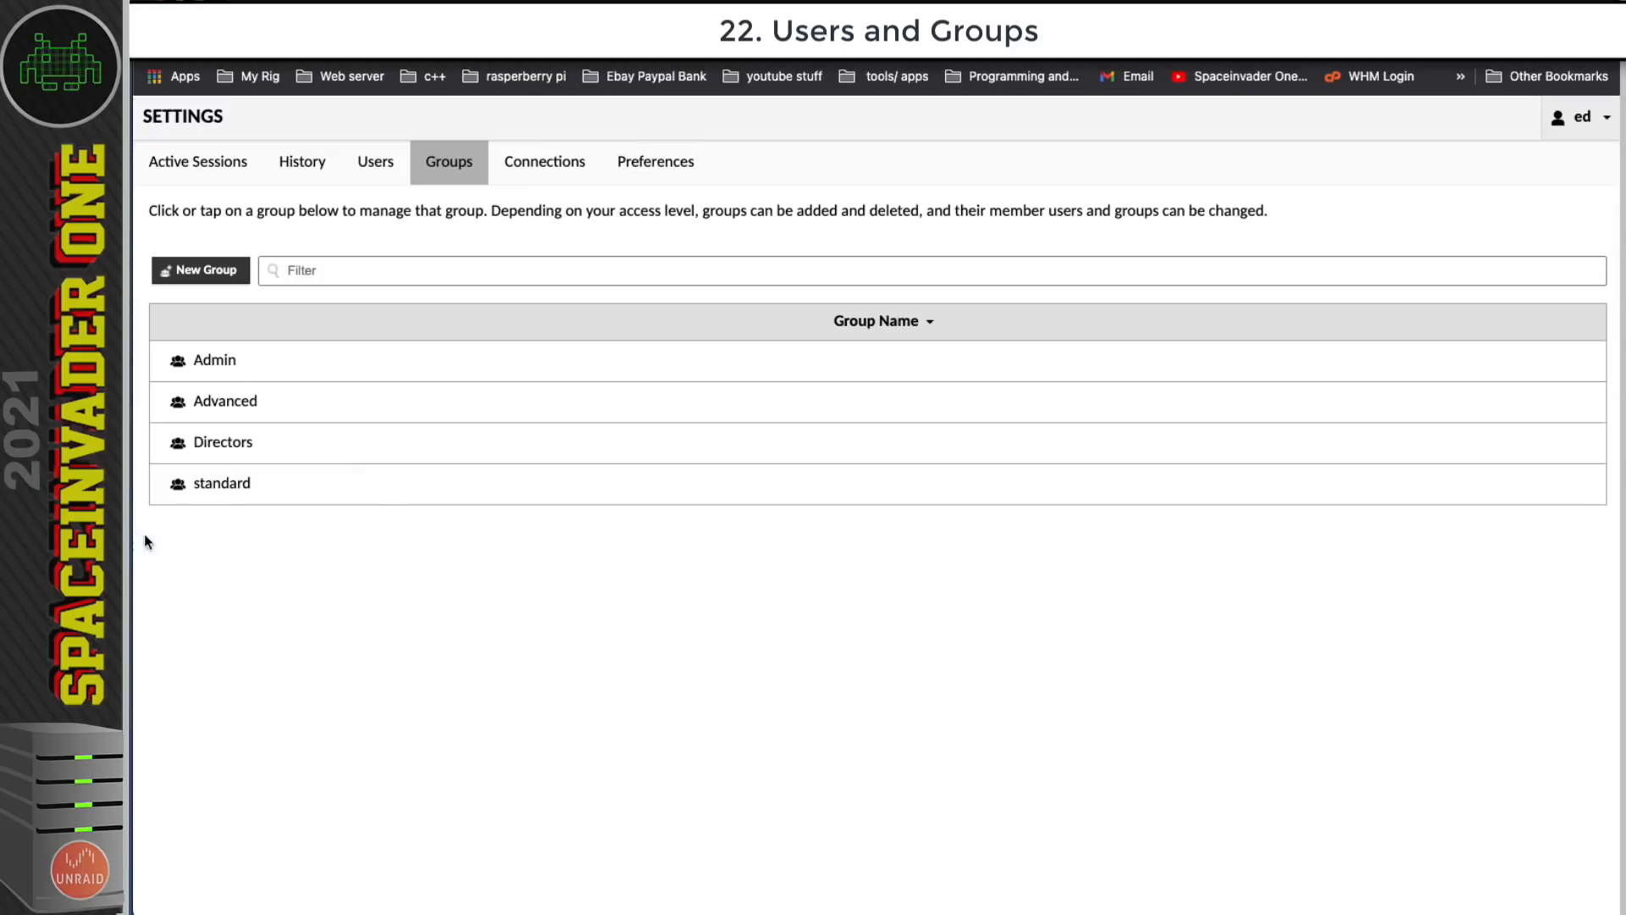
{"action": "left_click", "coordinate": [382, 168]}
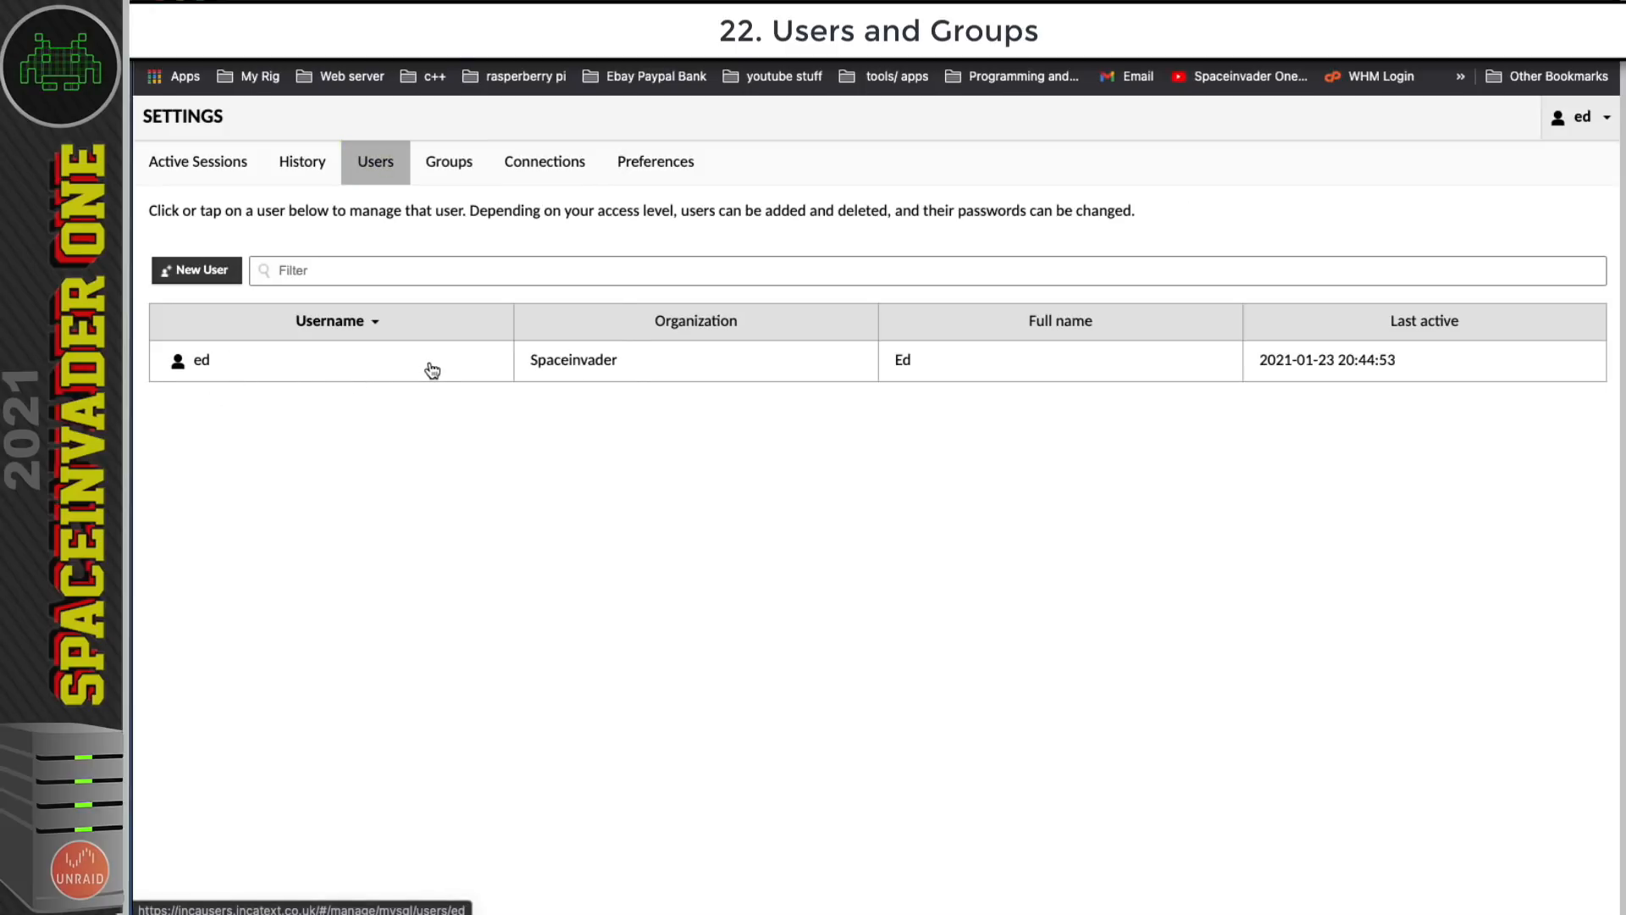
Step: Create a new user named 'Accounts' and enter and confirm its password
{"action": "left_click", "coordinate": [205, 271]}
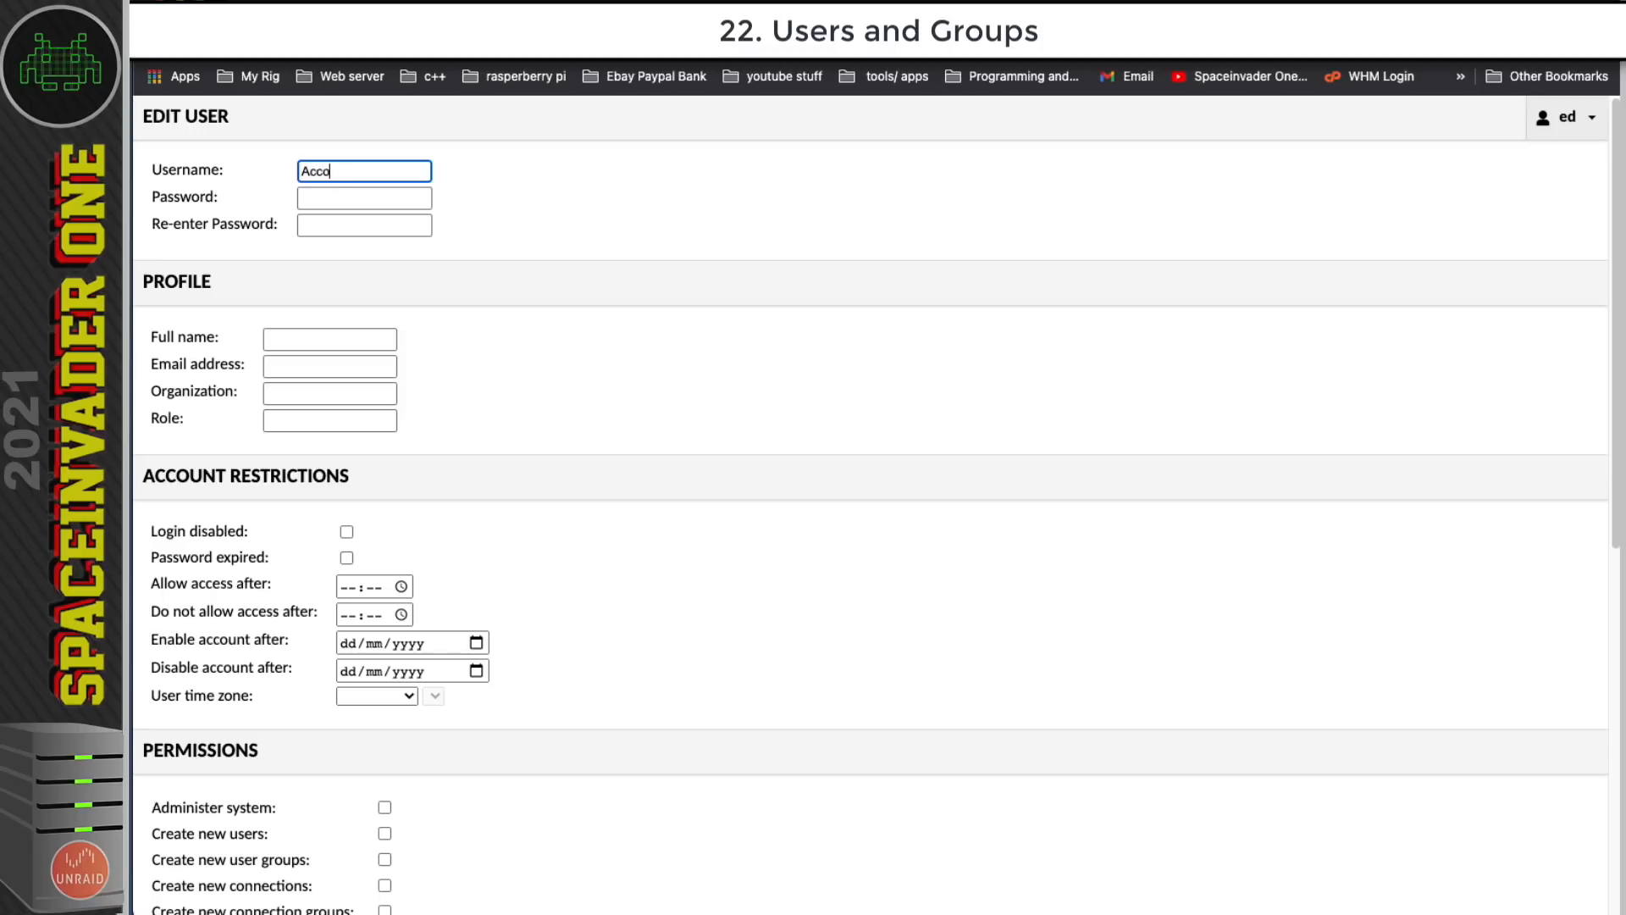
{"action": "type", "text": "Accounts"}
{"action": "key", "text": "Tab"}
{"action": "type", "text": "••"}
{"action": "key", "text": "Tab"}
{"action": "type", "text": "•"}
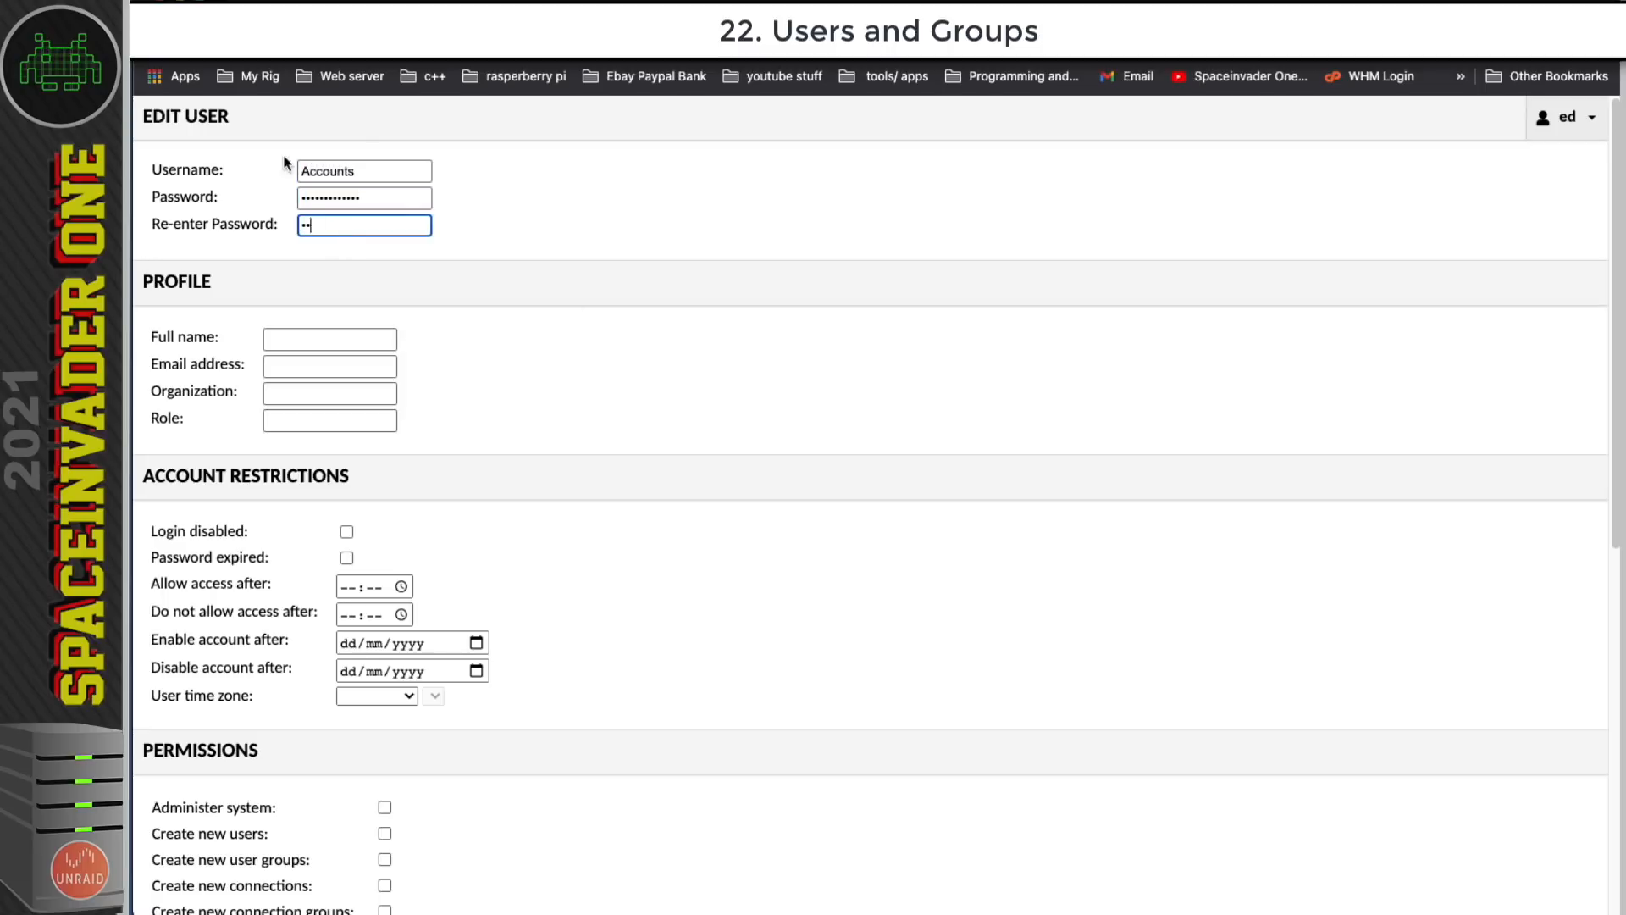
Step: Fill in the user's full name, e-mail address, organization 'company' and role 'accounts'
{"action": "key", "text": "Tab"}
{"action": "type", "text": "Paul"}
{"action": "key", "text": "Tab"}
{"action": "type", "text": "ema"}
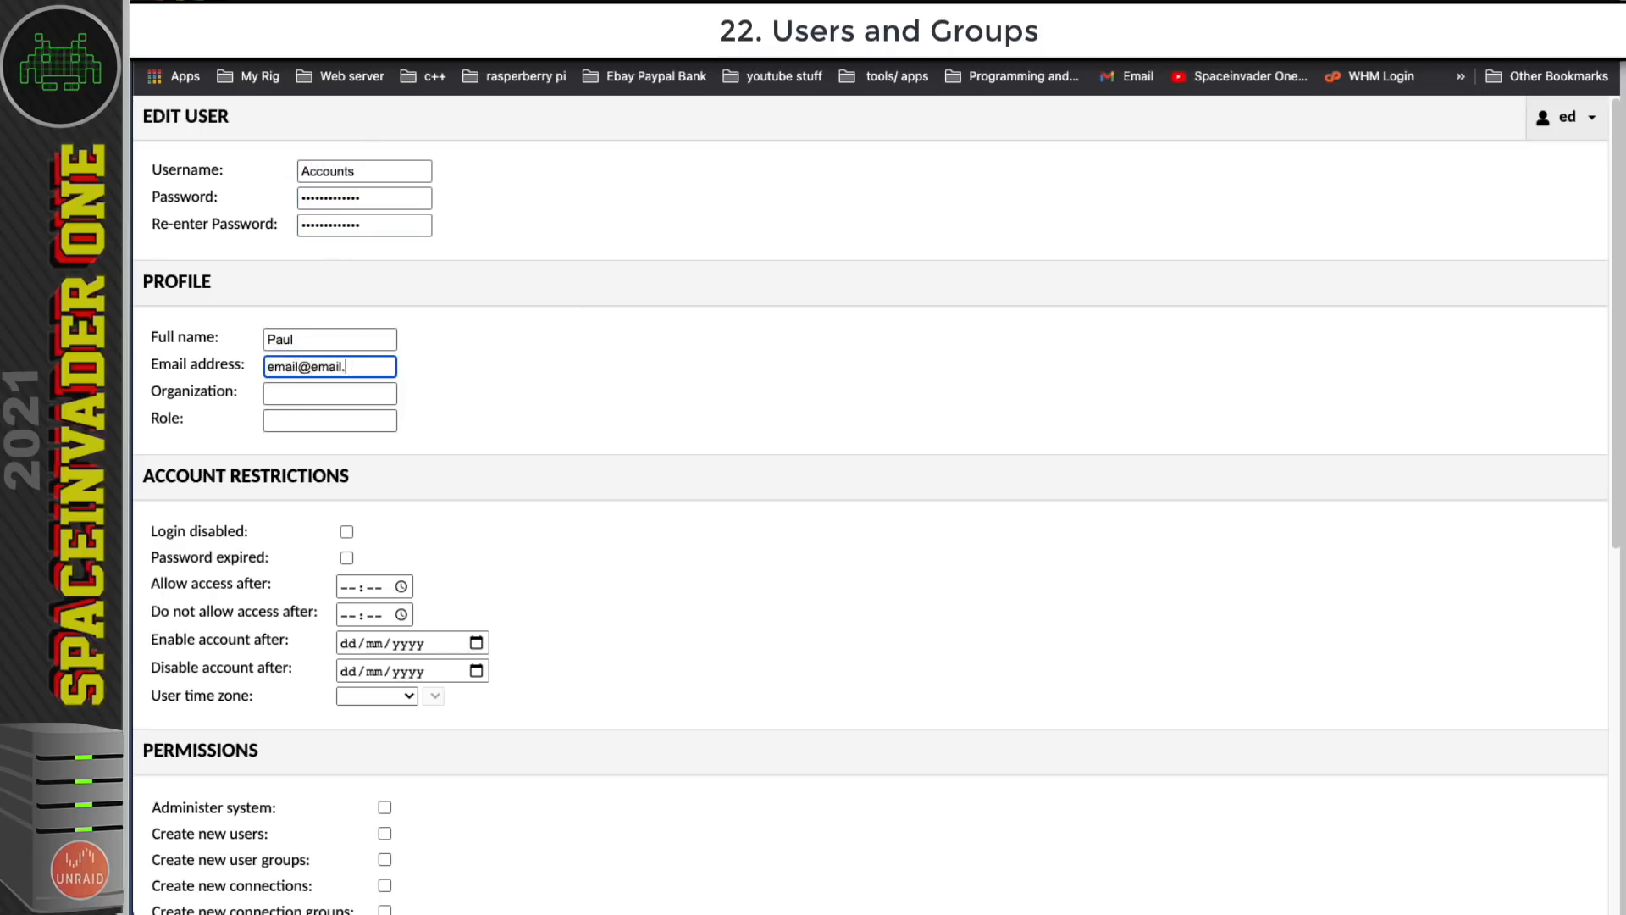
{"action": "key", "text": "Tab"}
{"action": "type", "text": "com"}
{"action": "key", "text": "Tab"}
{"action": "type", "text": "ac"}
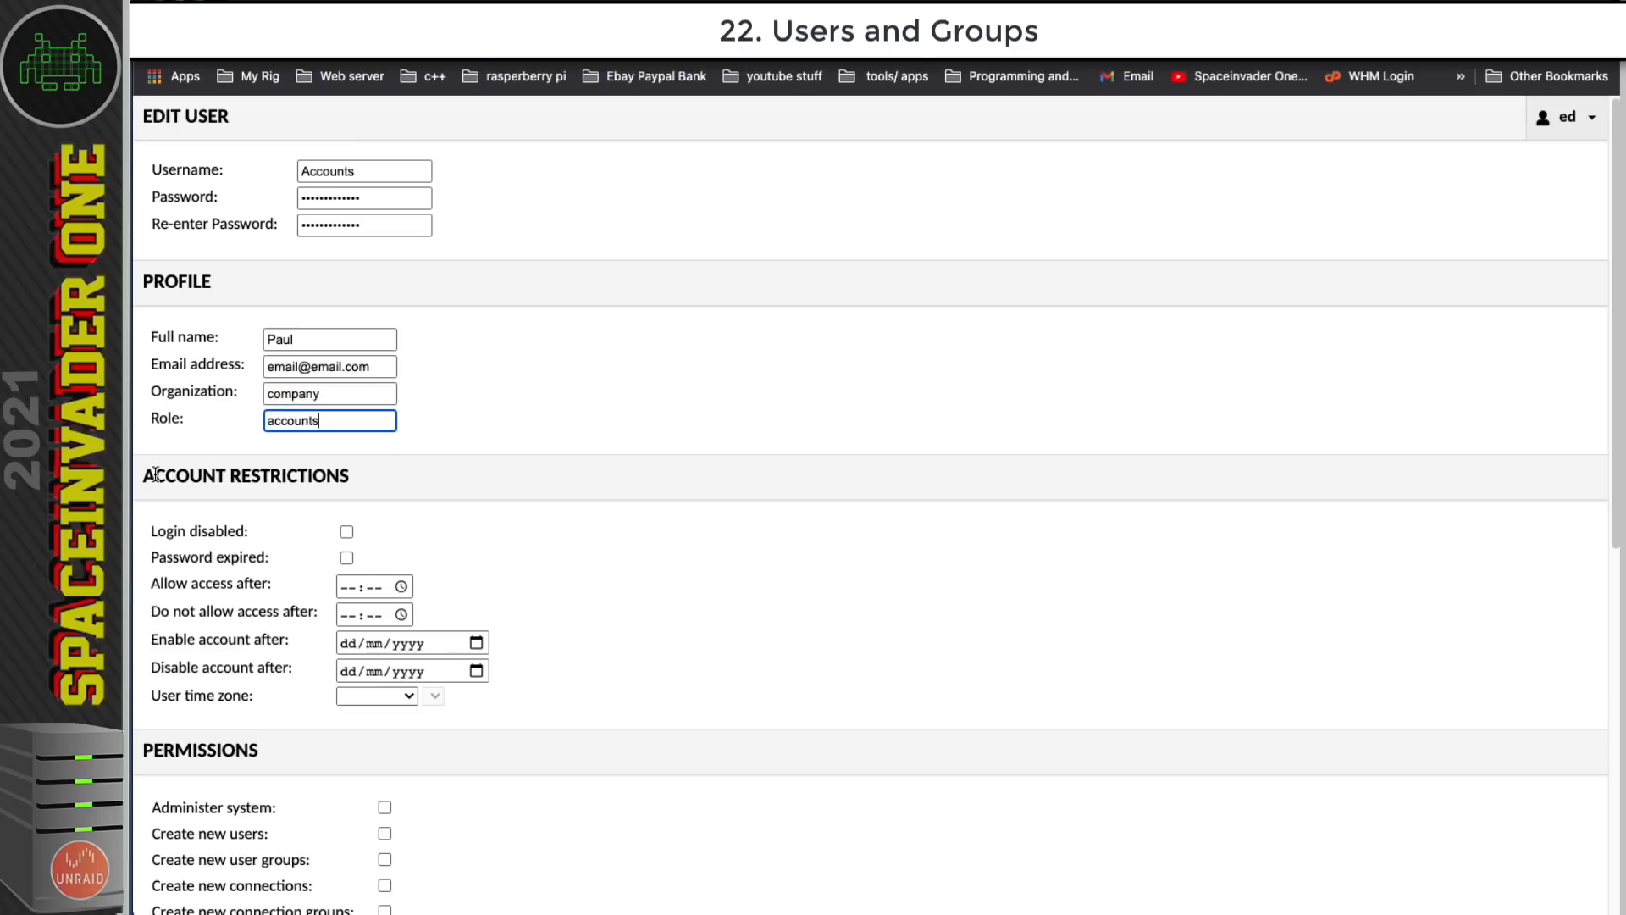
{"action": "scroll", "coordinate": [212, 472], "scroll_direction": "down", "scroll_amount": 2}
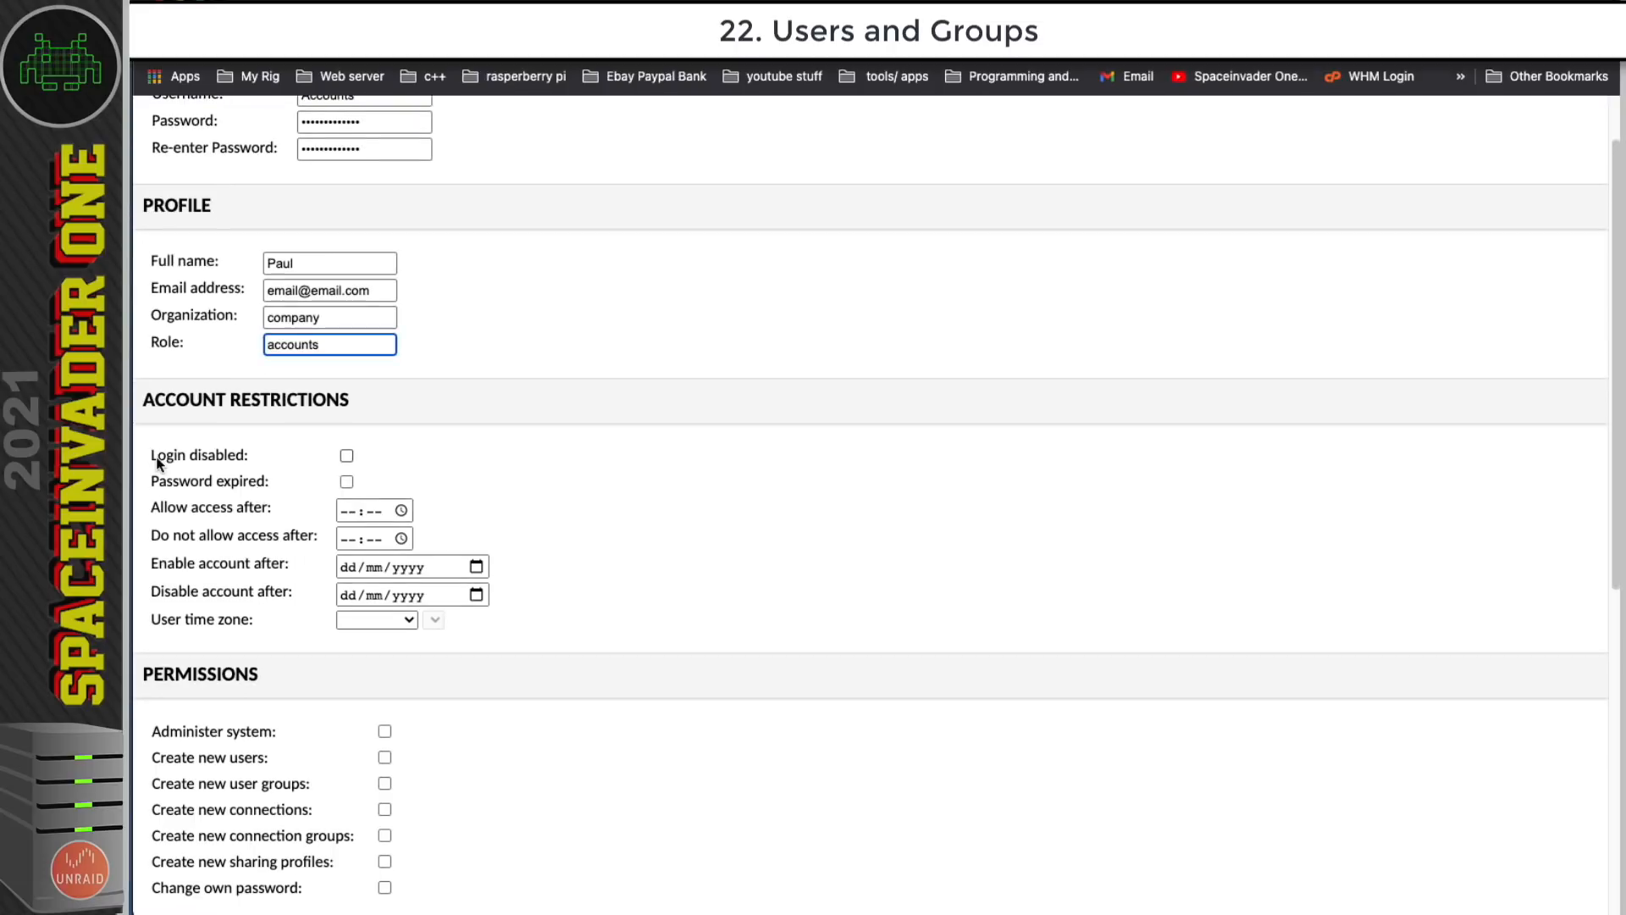
Step: Leave the account enable and disable dates blank and set the time zone to GMT (GMT+0)
{"action": "left_click", "coordinate": [346, 455]}
{"action": "left_click", "coordinate": [346, 456]}
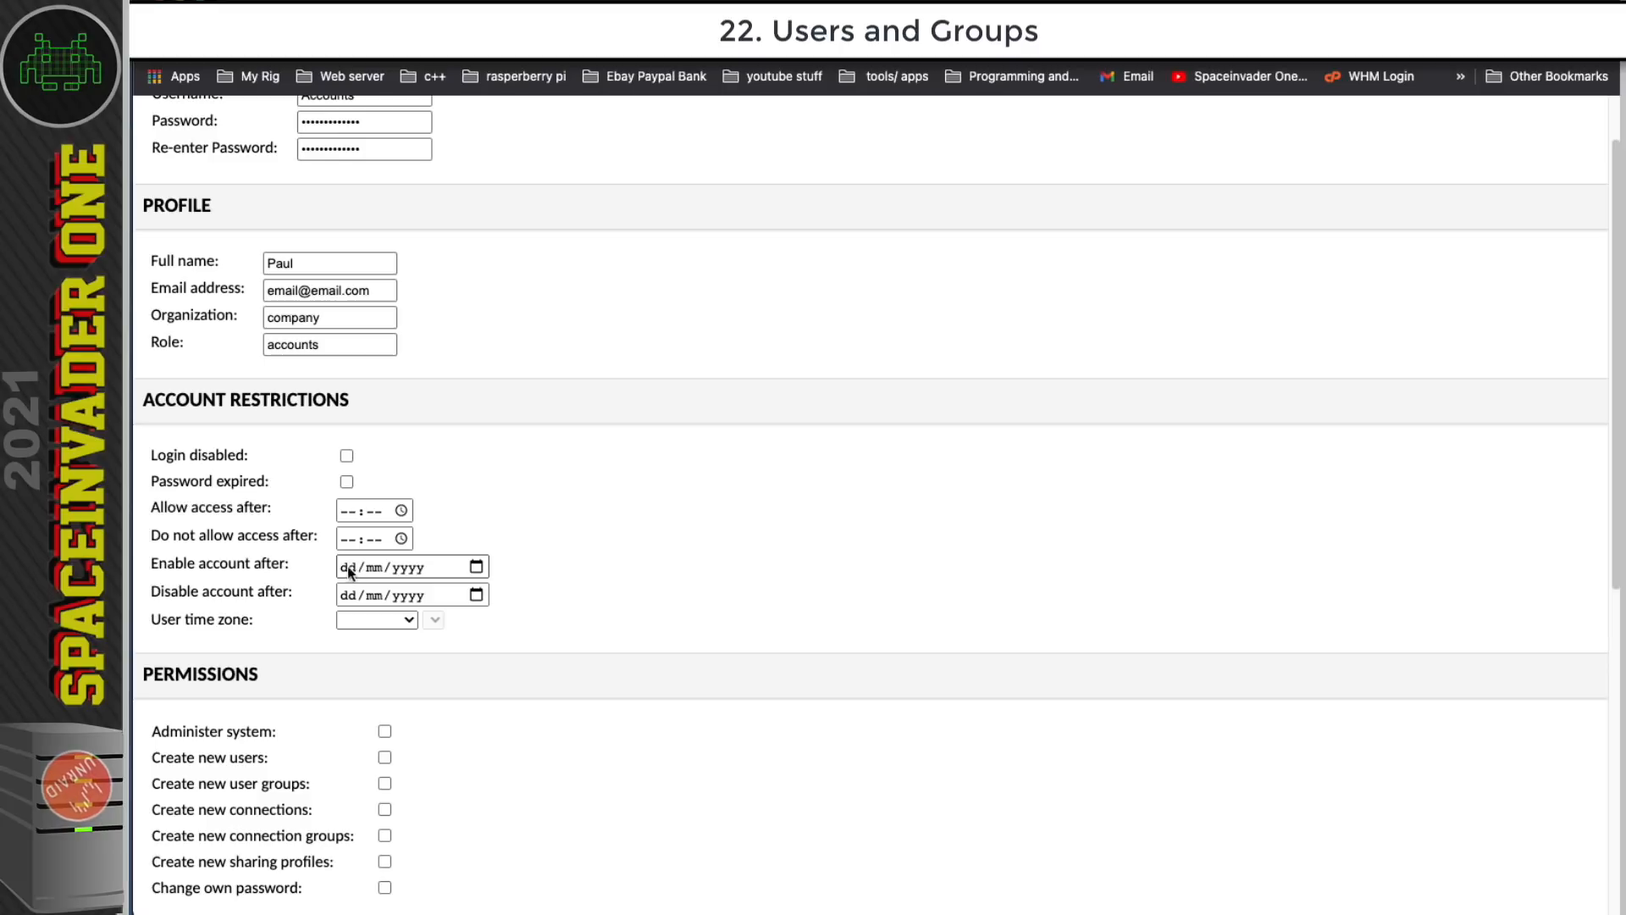
{"action": "left_click", "coordinate": [476, 567]}
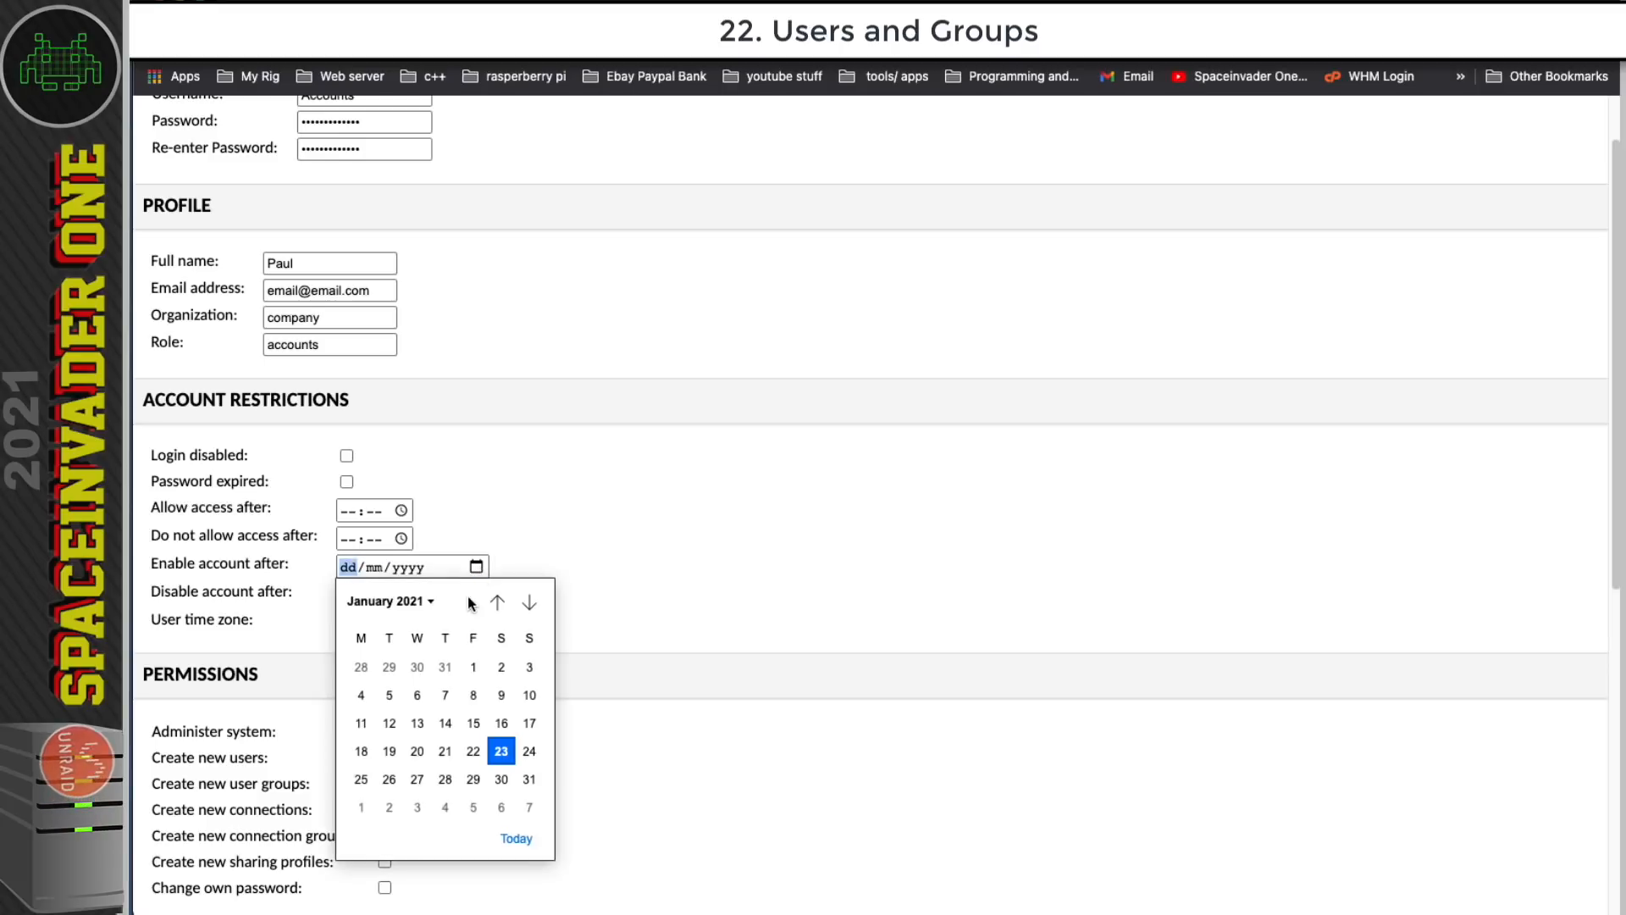
{"action": "left_click", "coordinate": [527, 529]}
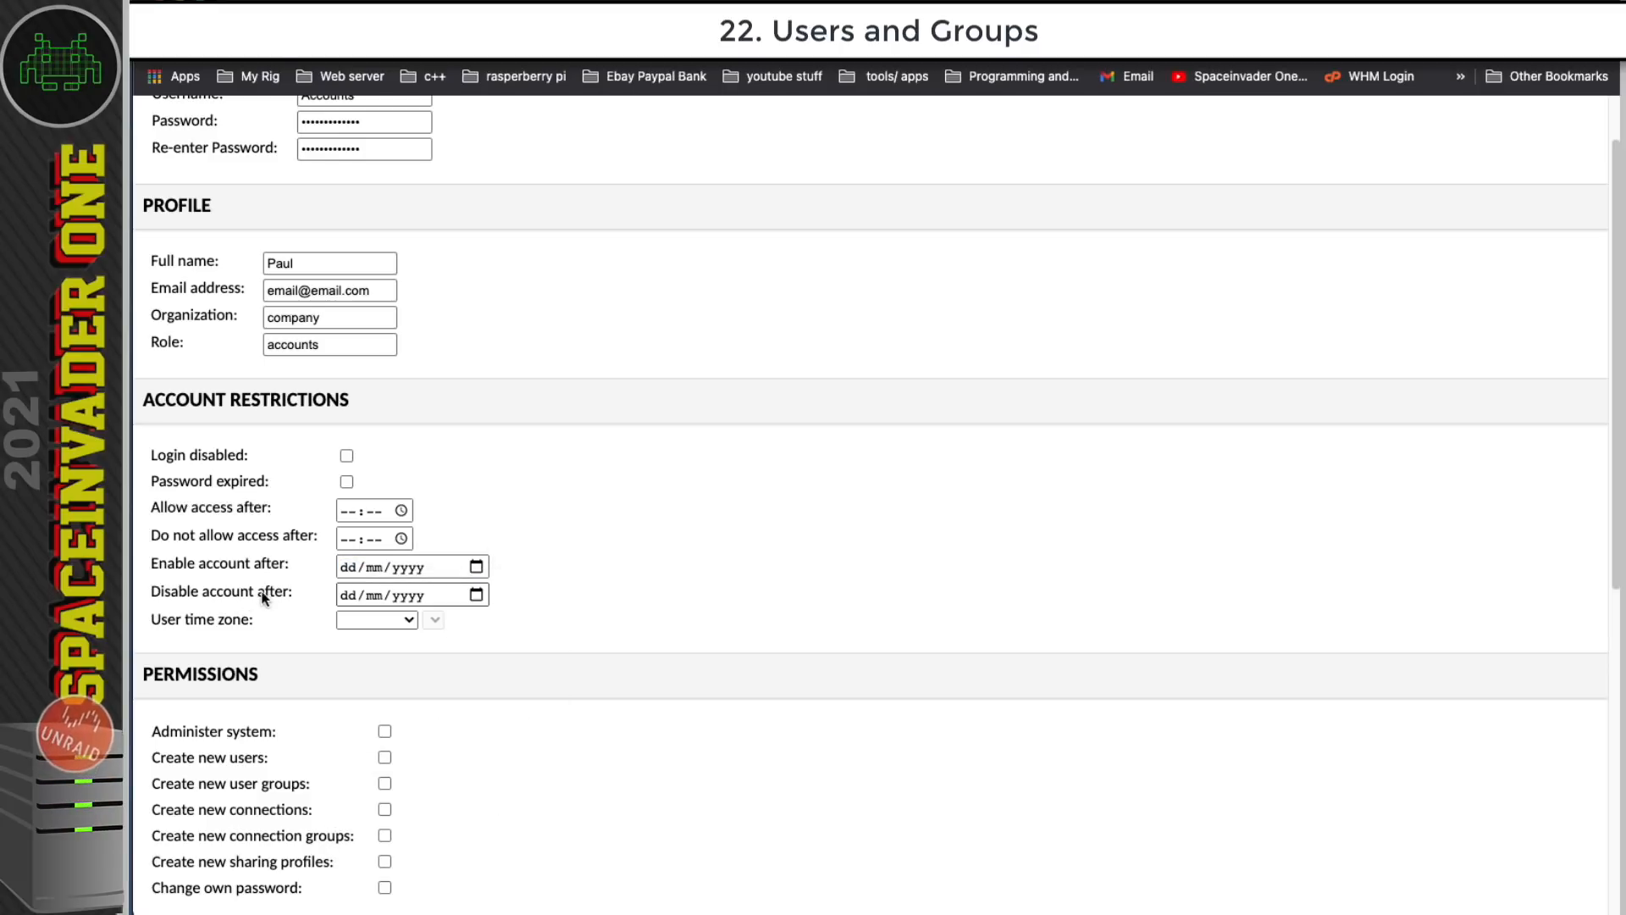
{"action": "left_click", "coordinate": [461, 600]}
{"action": "left_click", "coordinate": [471, 597]}
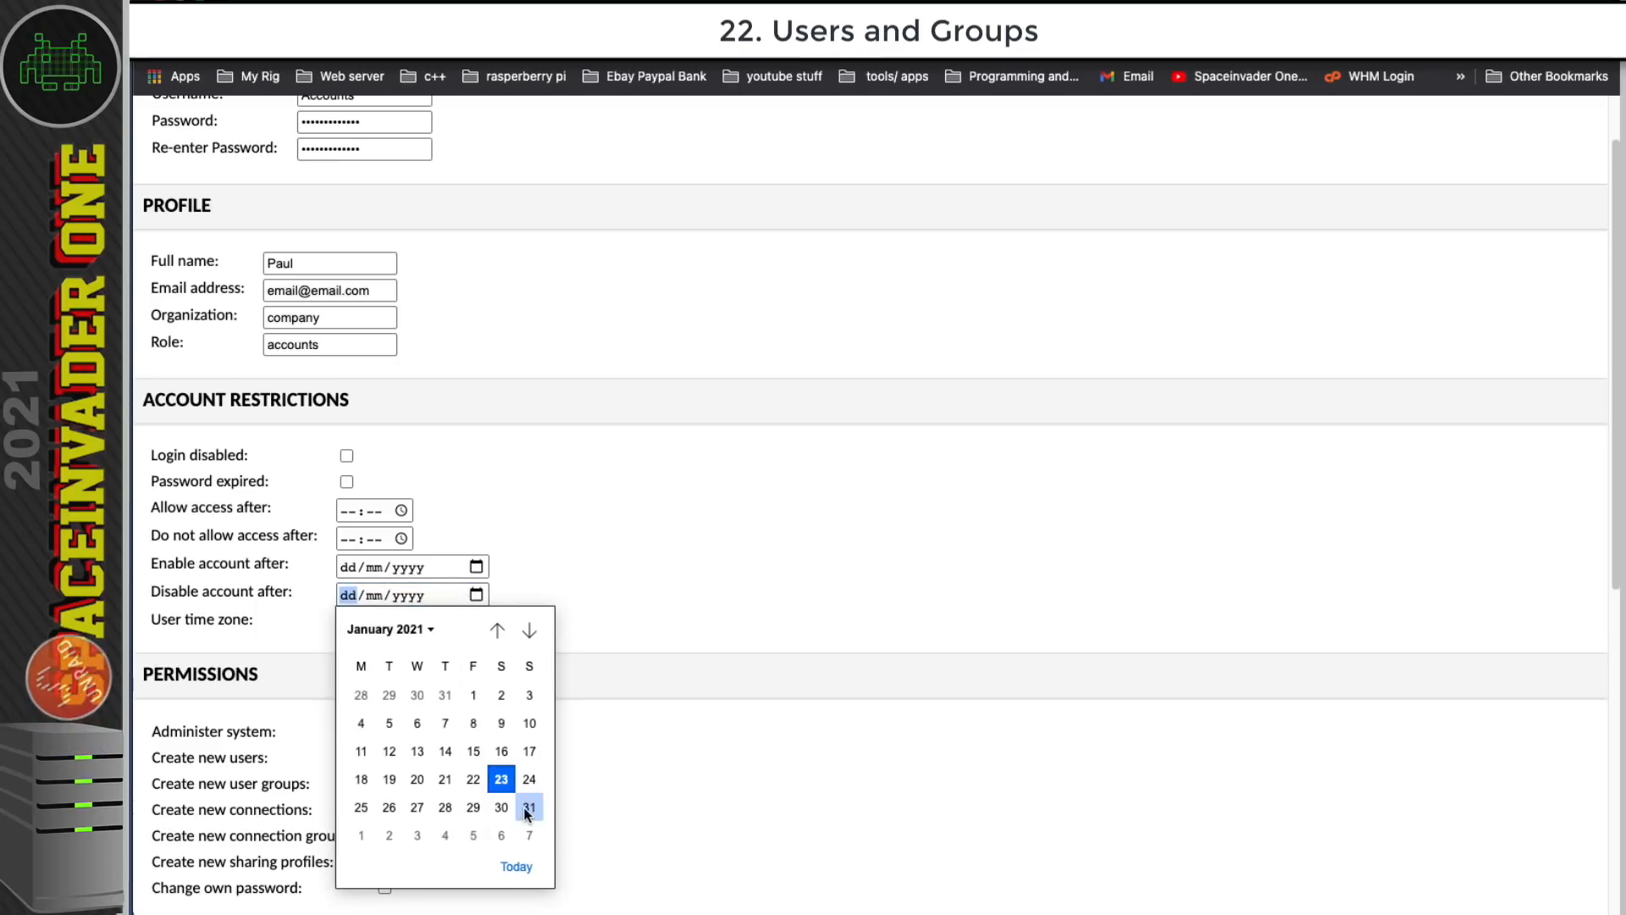
{"action": "left_click", "coordinate": [719, 519]}
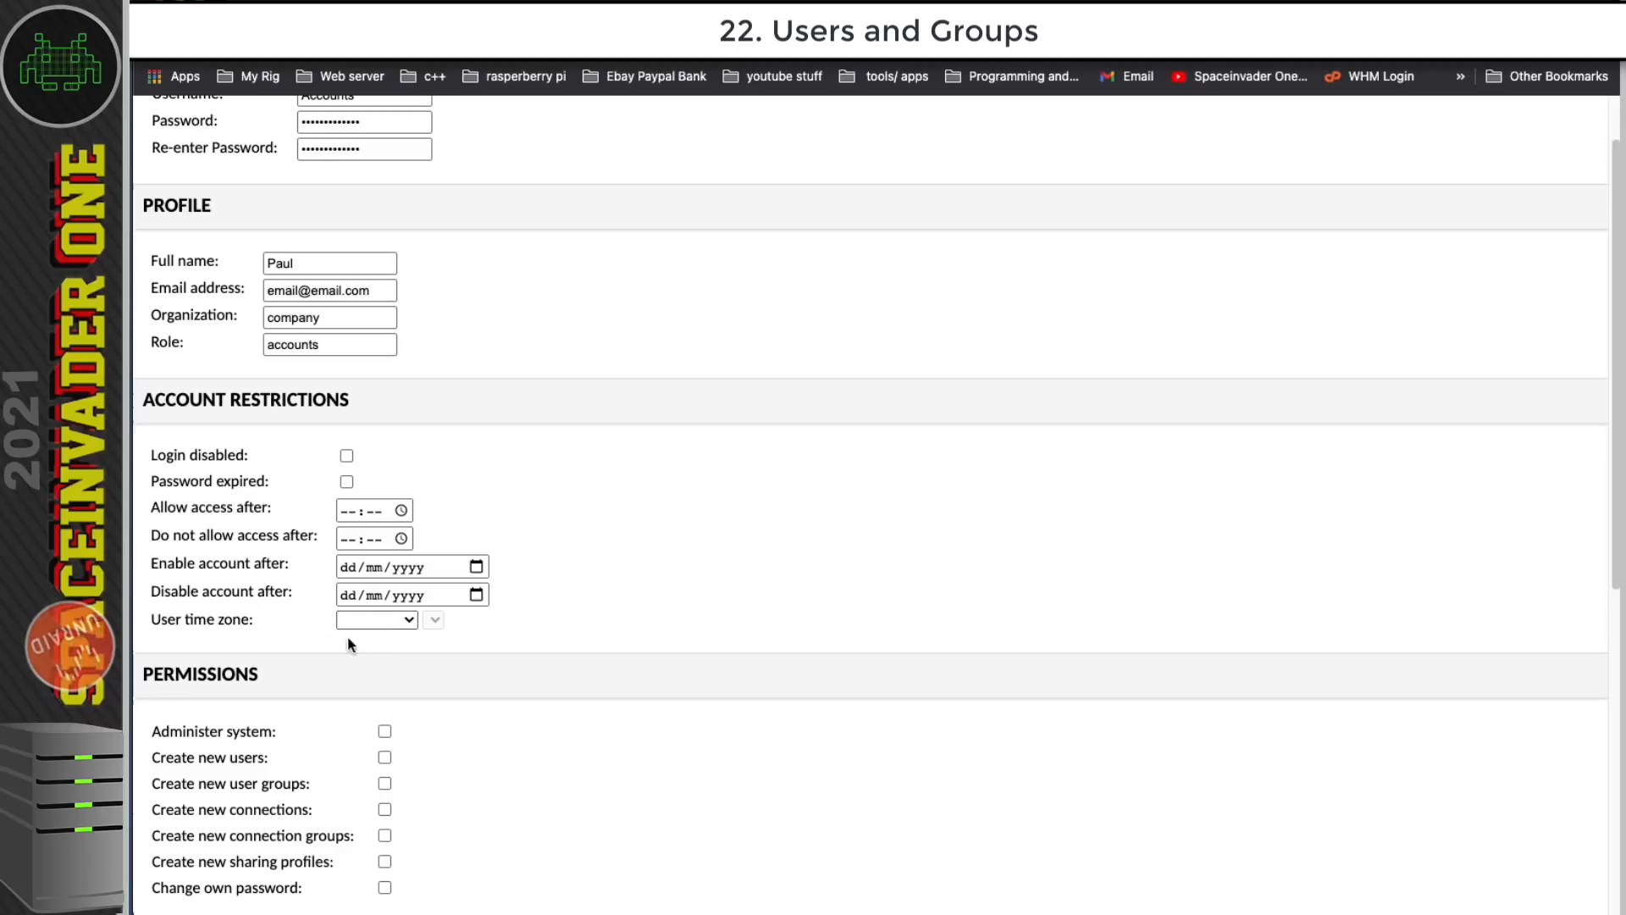
{"action": "left_click", "coordinate": [403, 621]}
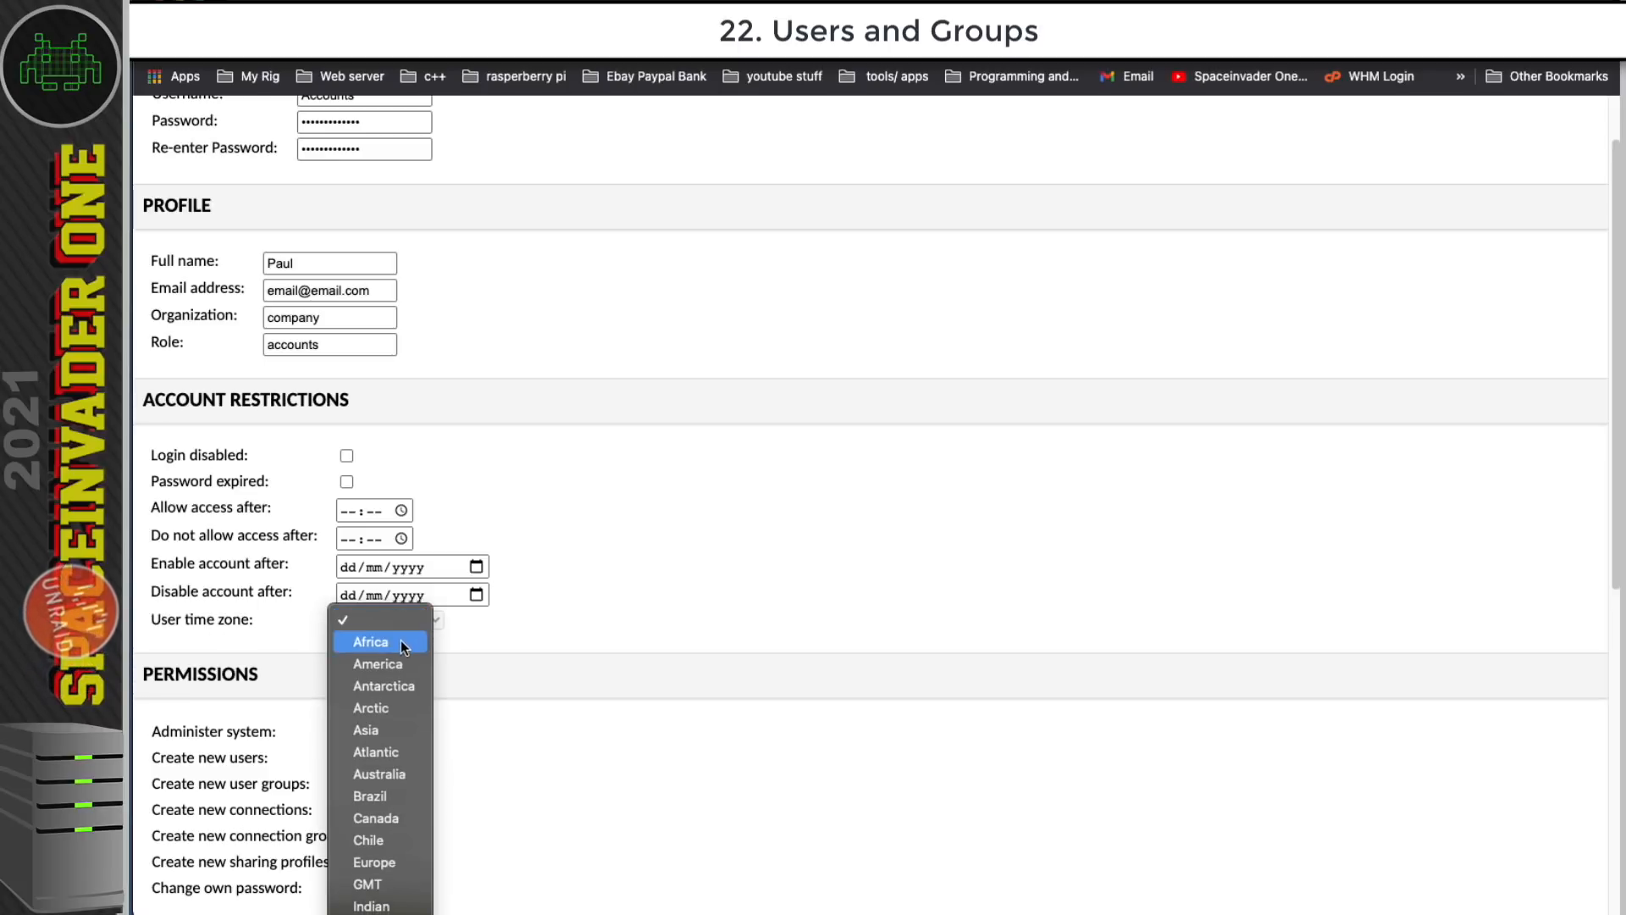
{"action": "left_click", "coordinate": [368, 884]}
{"action": "scroll", "coordinate": [254, 677], "scroll_direction": "down", "scroll_amount": 3}
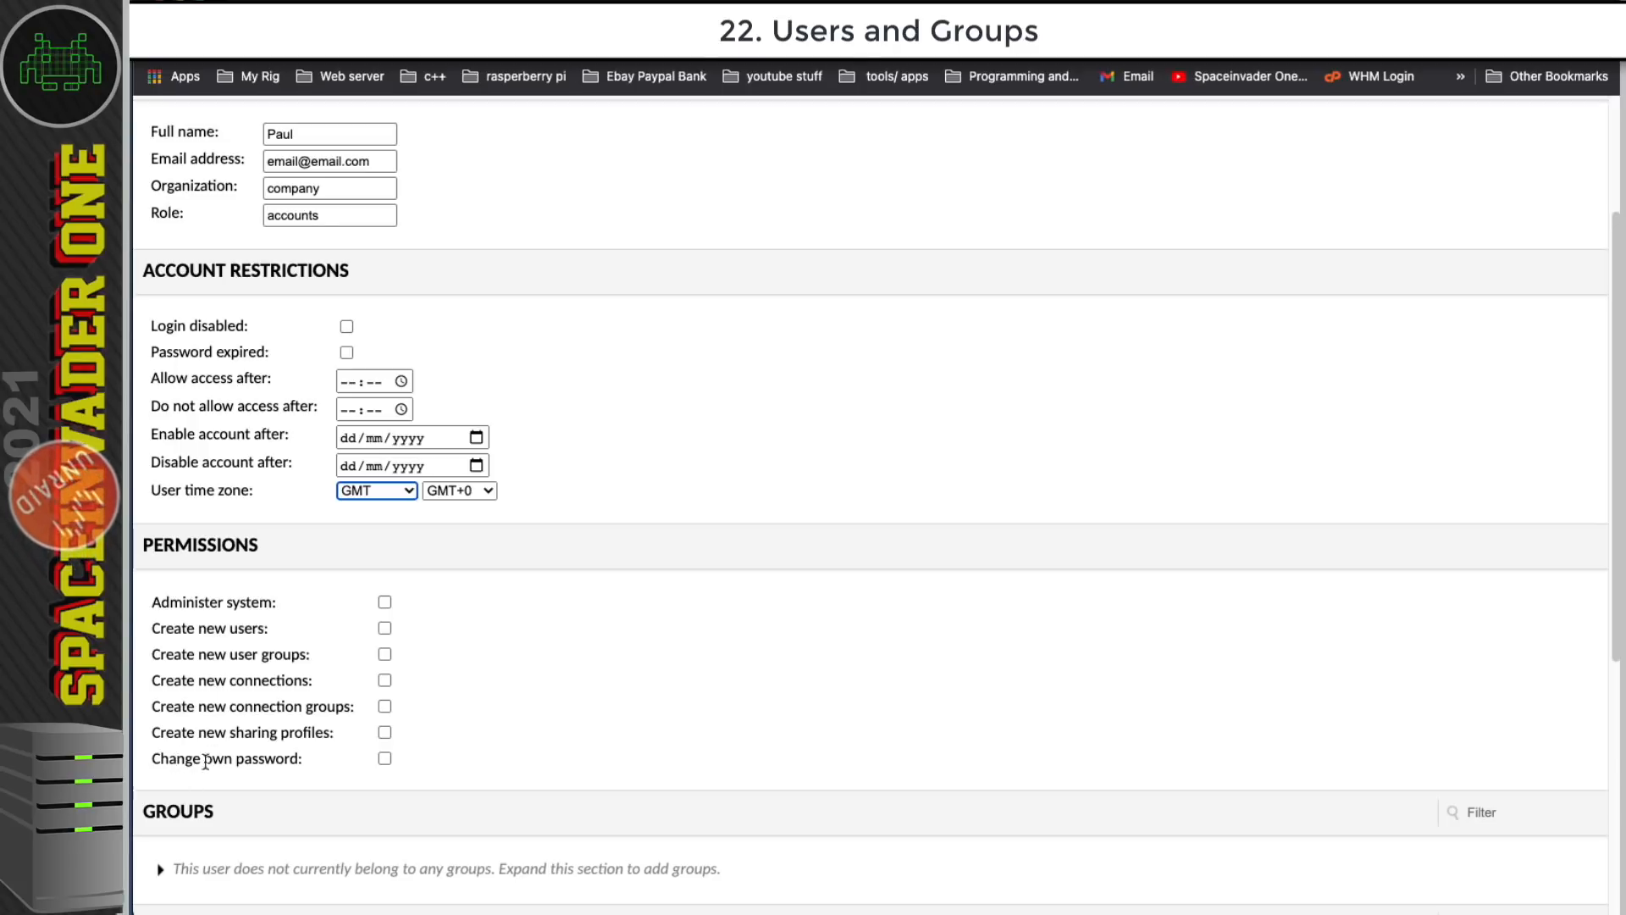
Step: Let the Accounts user change their own password, add them to the Advanced group, and save
{"action": "left_click", "coordinate": [383, 759]}
{"action": "scroll", "coordinate": [165, 781], "scroll_direction": "down", "scroll_amount": 1}
{"action": "left_click", "coordinate": [161, 784]}
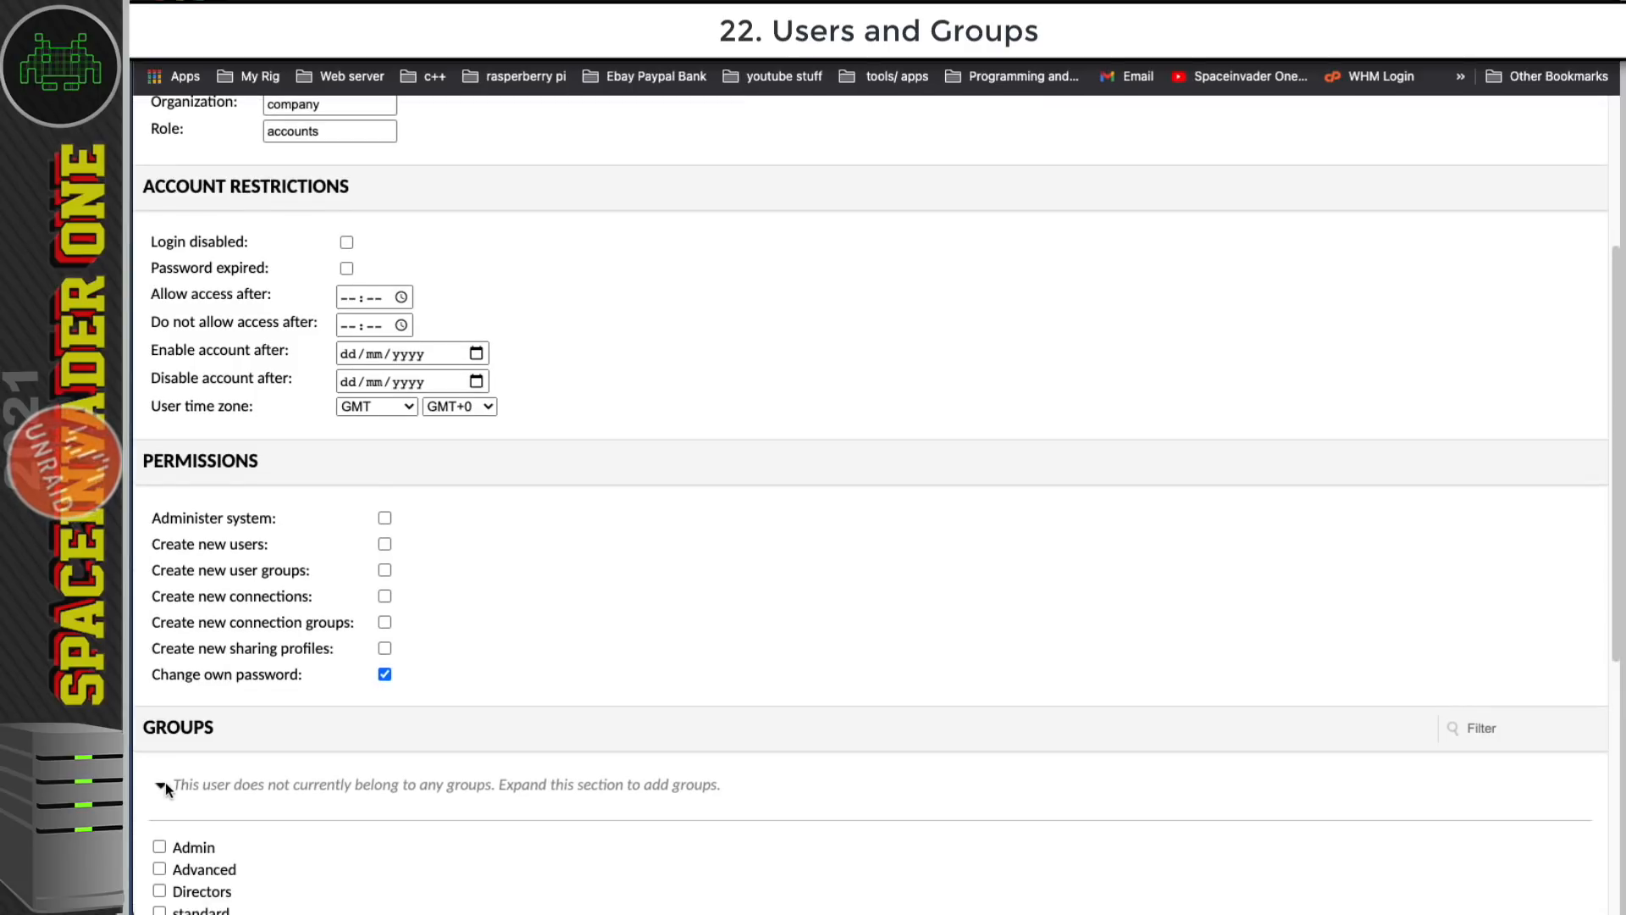
{"action": "scroll", "coordinate": [258, 765], "scroll_direction": "down", "scroll_amount": 1}
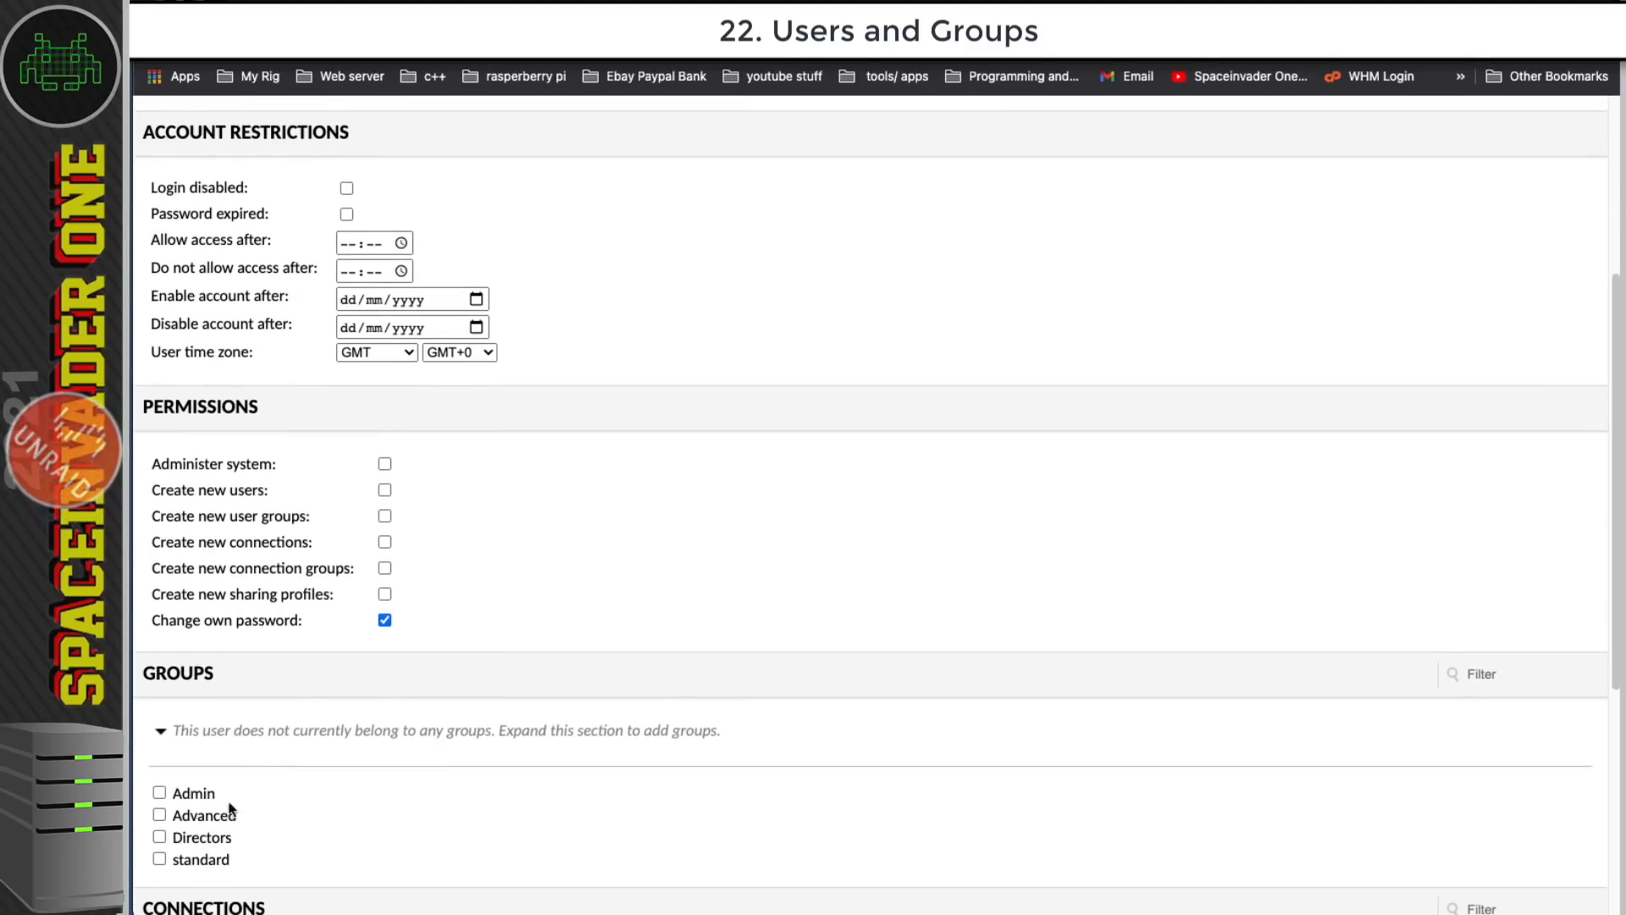
{"action": "left_click", "coordinate": [159, 814]}
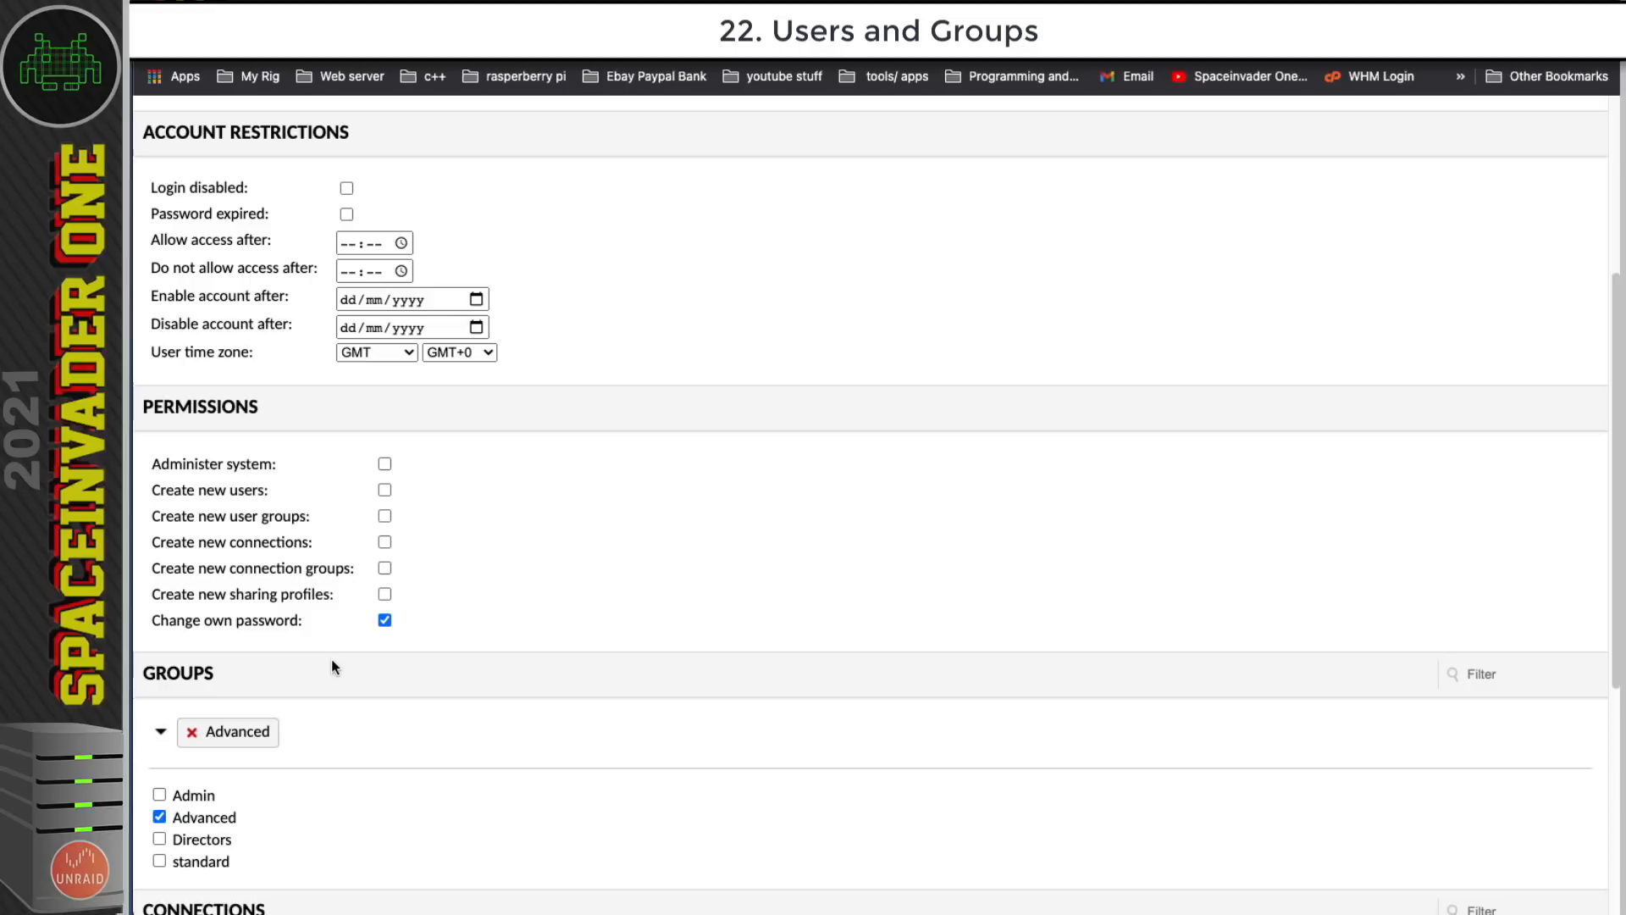
{"action": "scroll", "coordinate": [332, 666], "scroll_direction": "down", "scroll_amount": 3}
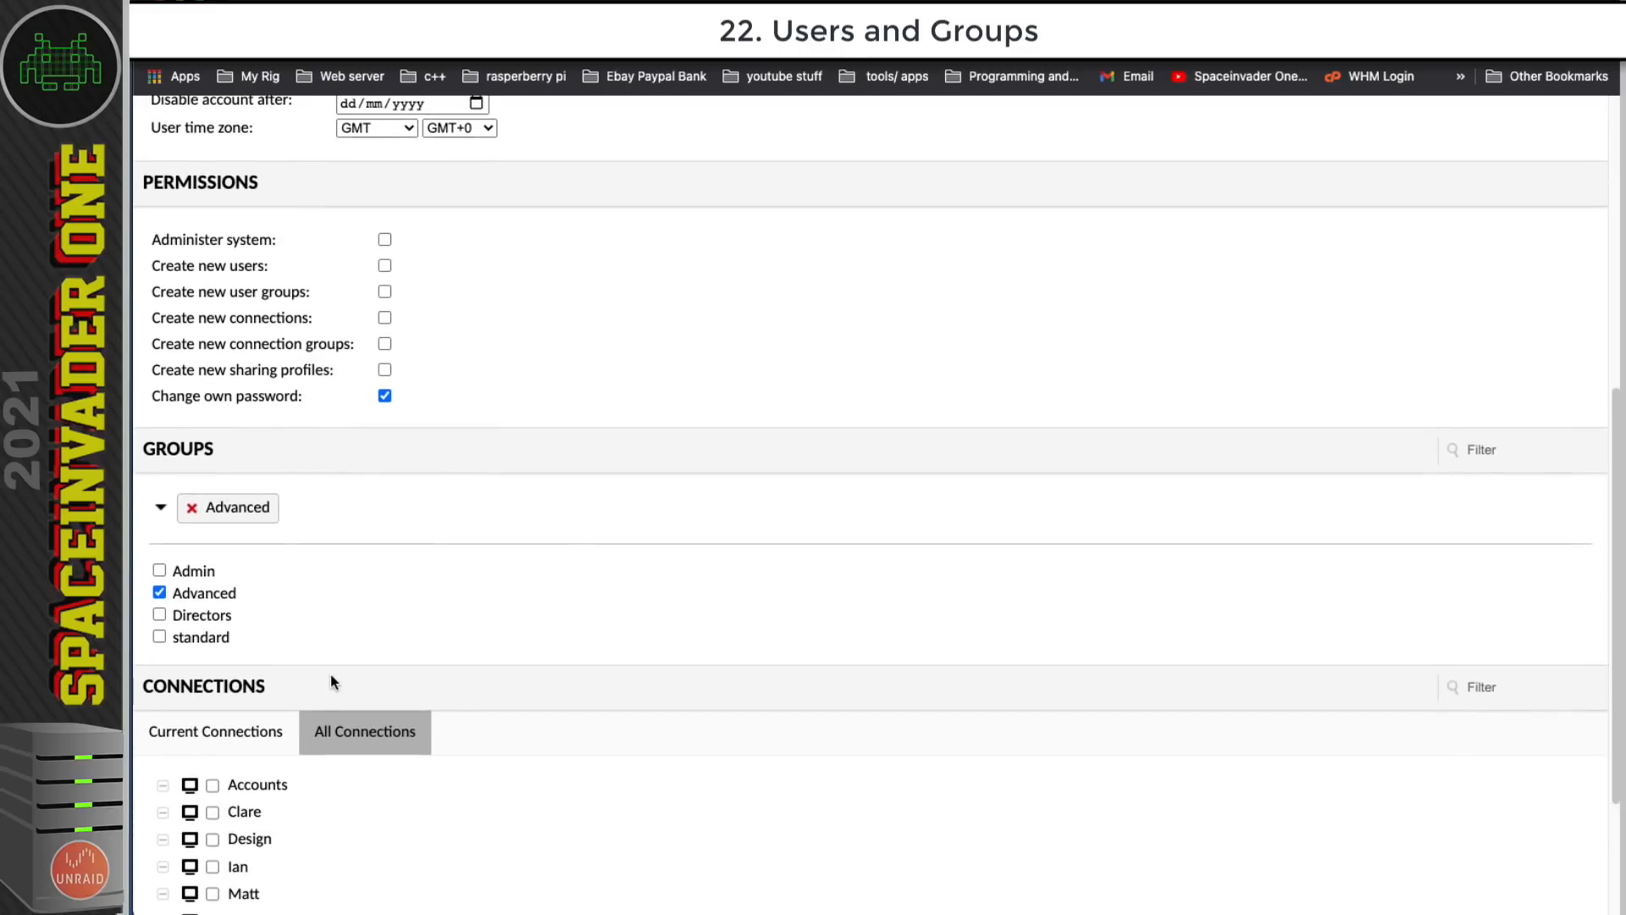
{"action": "scroll", "coordinate": [331, 677], "scroll_direction": "down", "scroll_amount": 1}
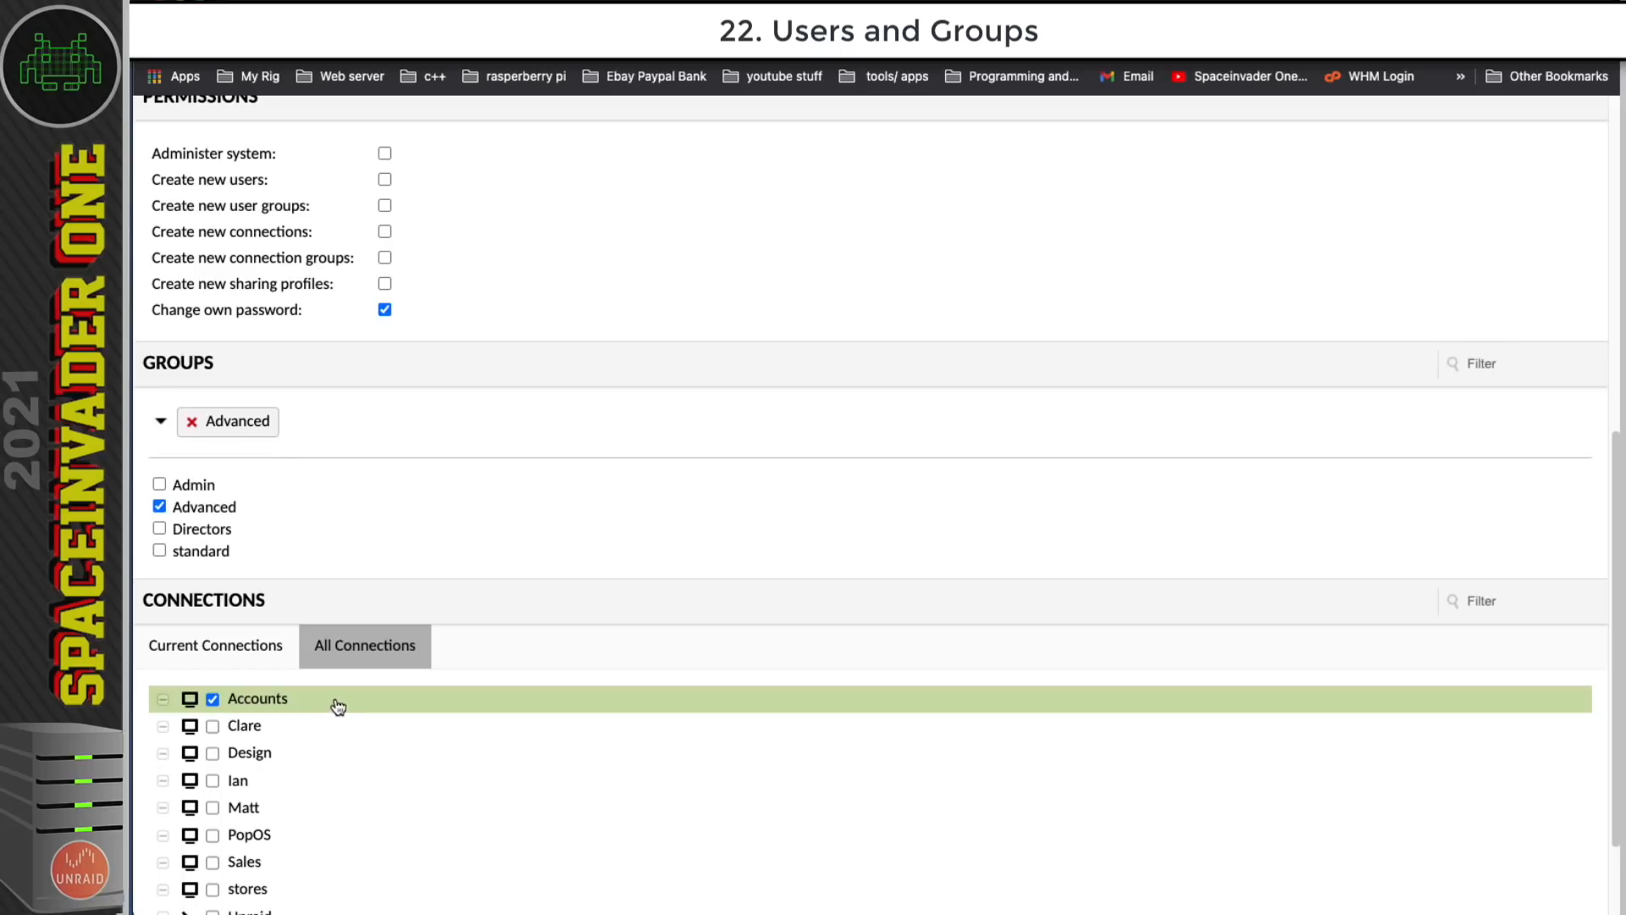
{"action": "scroll", "coordinate": [338, 708], "scroll_direction": "down", "scroll_amount": 2}
{"action": "left_click", "coordinate": [815, 889]}
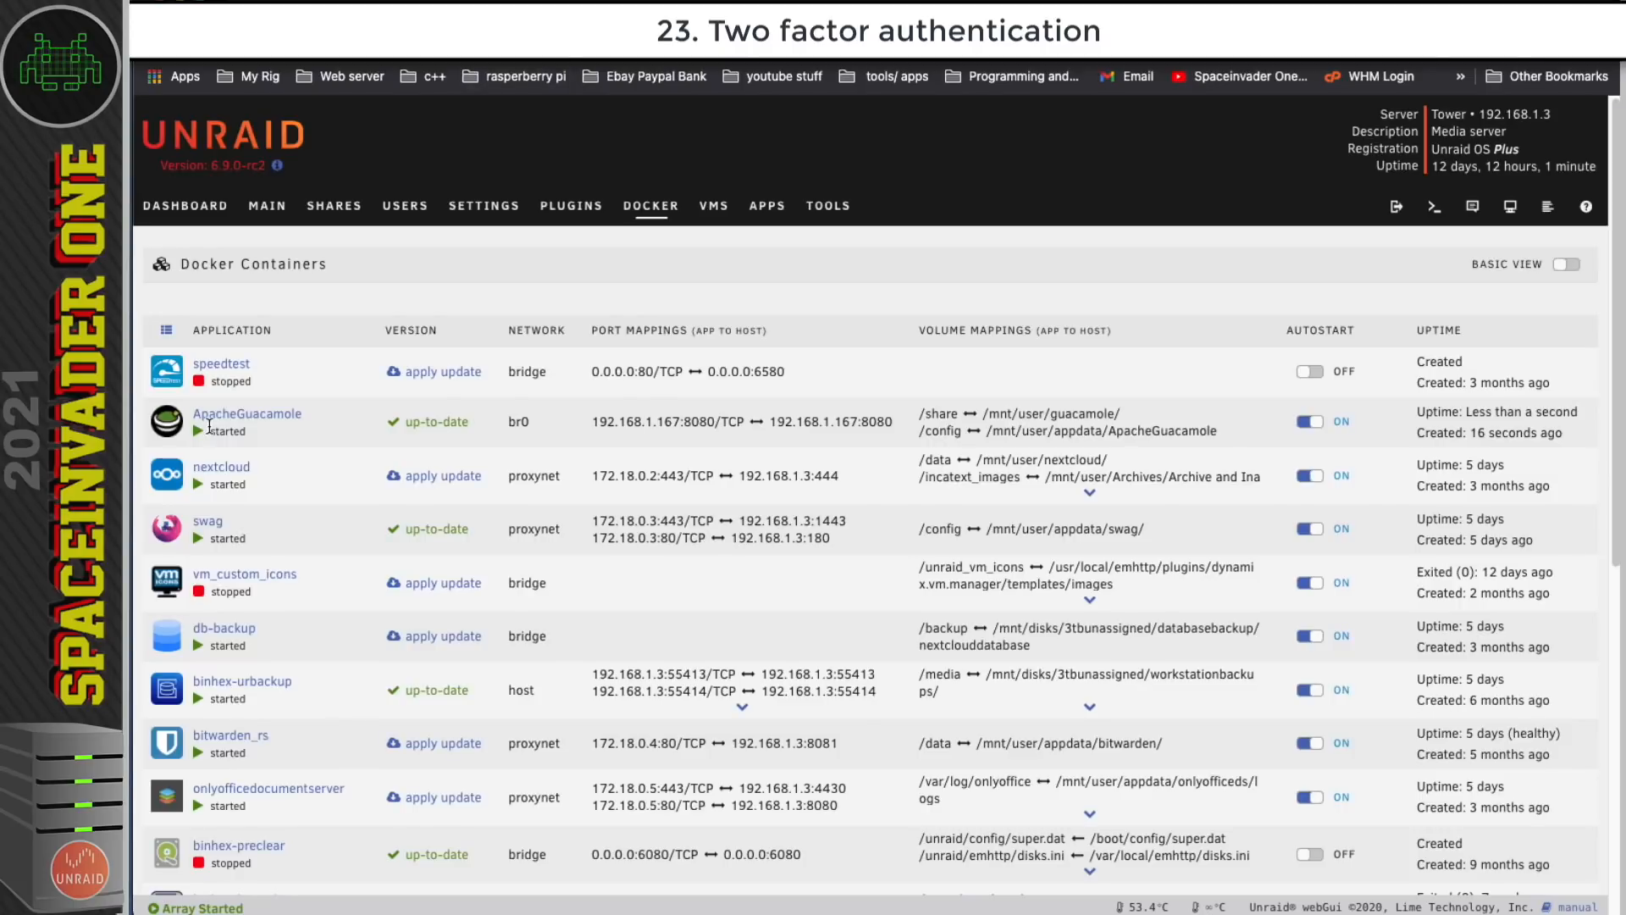
Step: Edit the ApacheGuacamole container, change OPT_TOTP from N to Y, and apply to restart it
{"action": "left_click", "coordinate": [168, 421]}
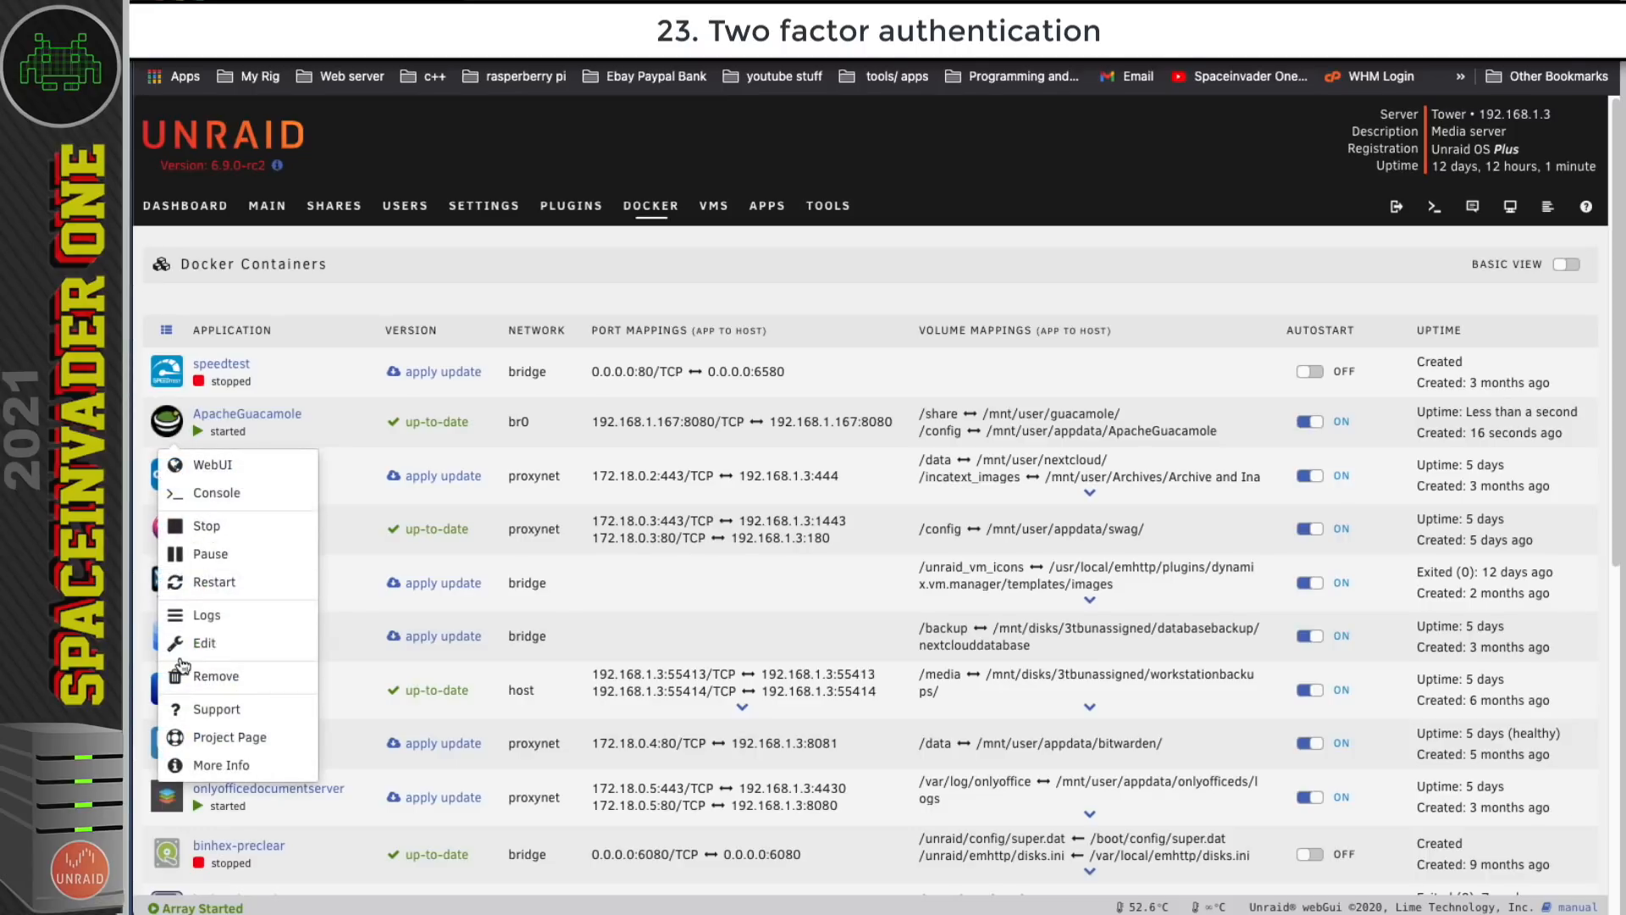
{"action": "left_click", "coordinate": [193, 647]}
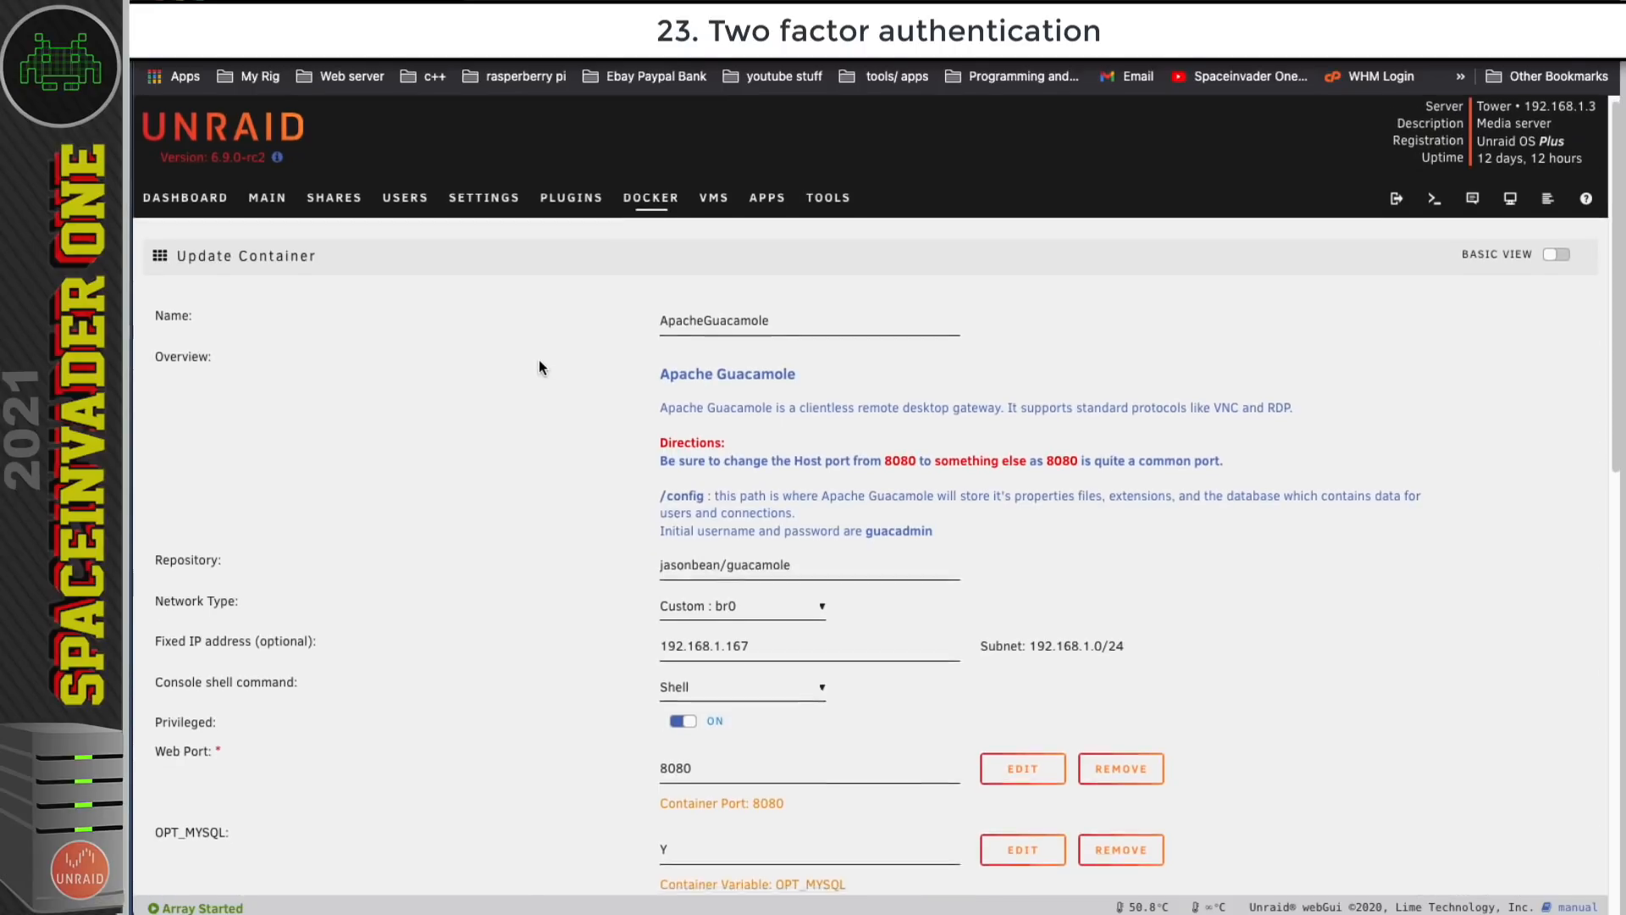
{"action": "scroll", "coordinate": [539, 365], "scroll_direction": "down", "scroll_amount": 8}
{"action": "scroll", "coordinate": [537, 369], "scroll_direction": "down", "scroll_amount": 3}
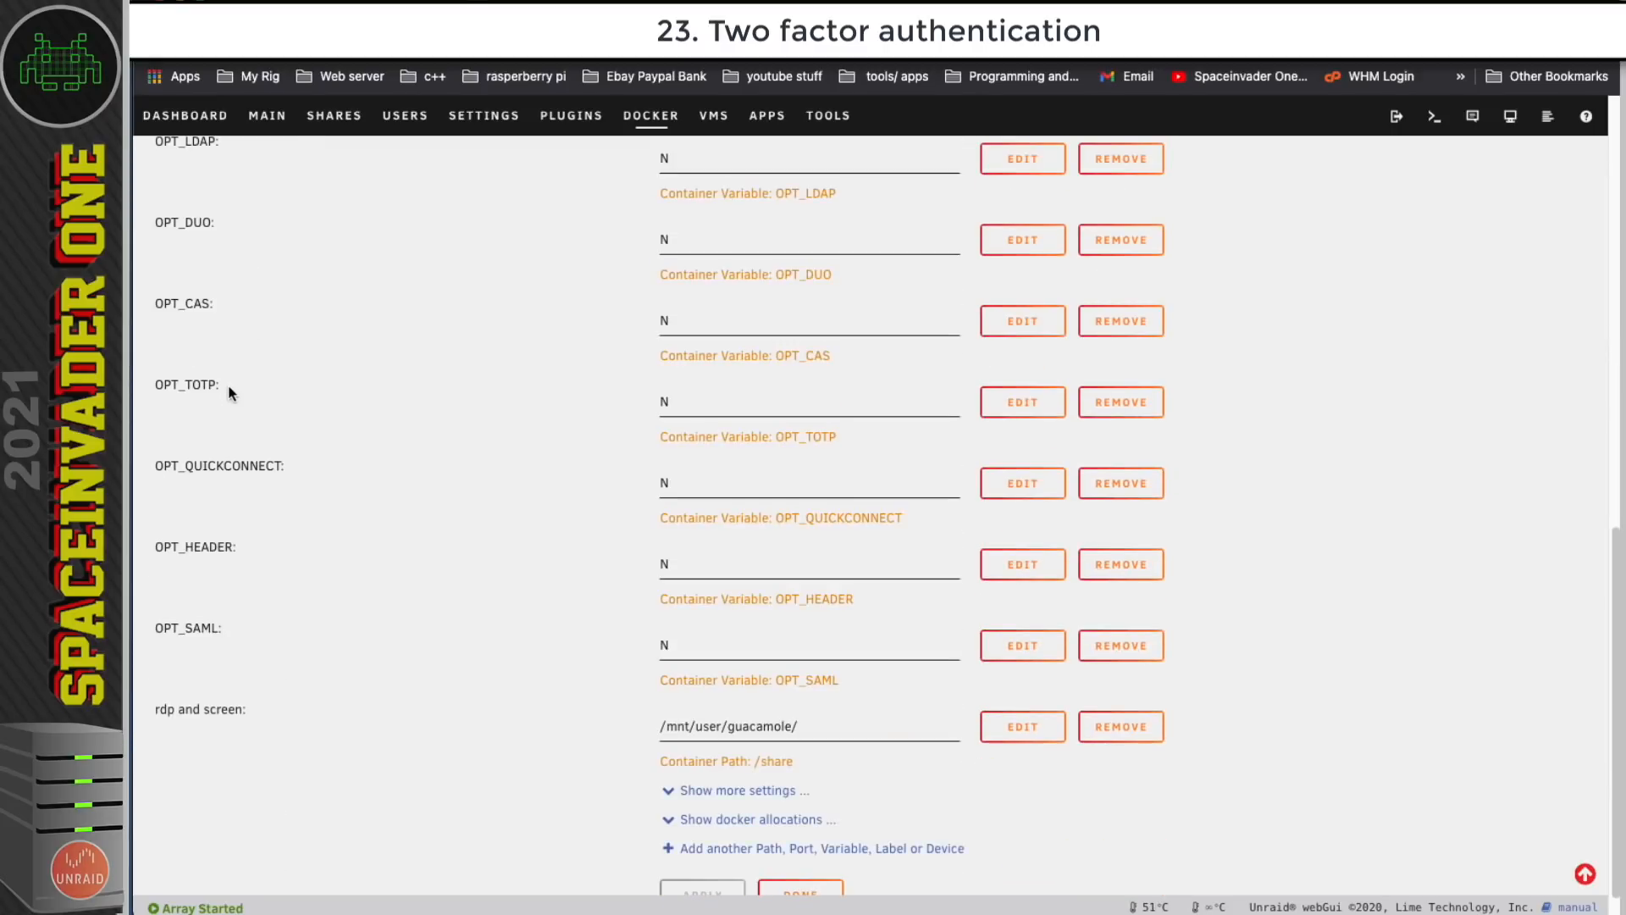
{"action": "left_click_drag", "start_coordinate": [188, 390], "coordinate": [156, 386]}
{"action": "left_click", "coordinate": [677, 404]}
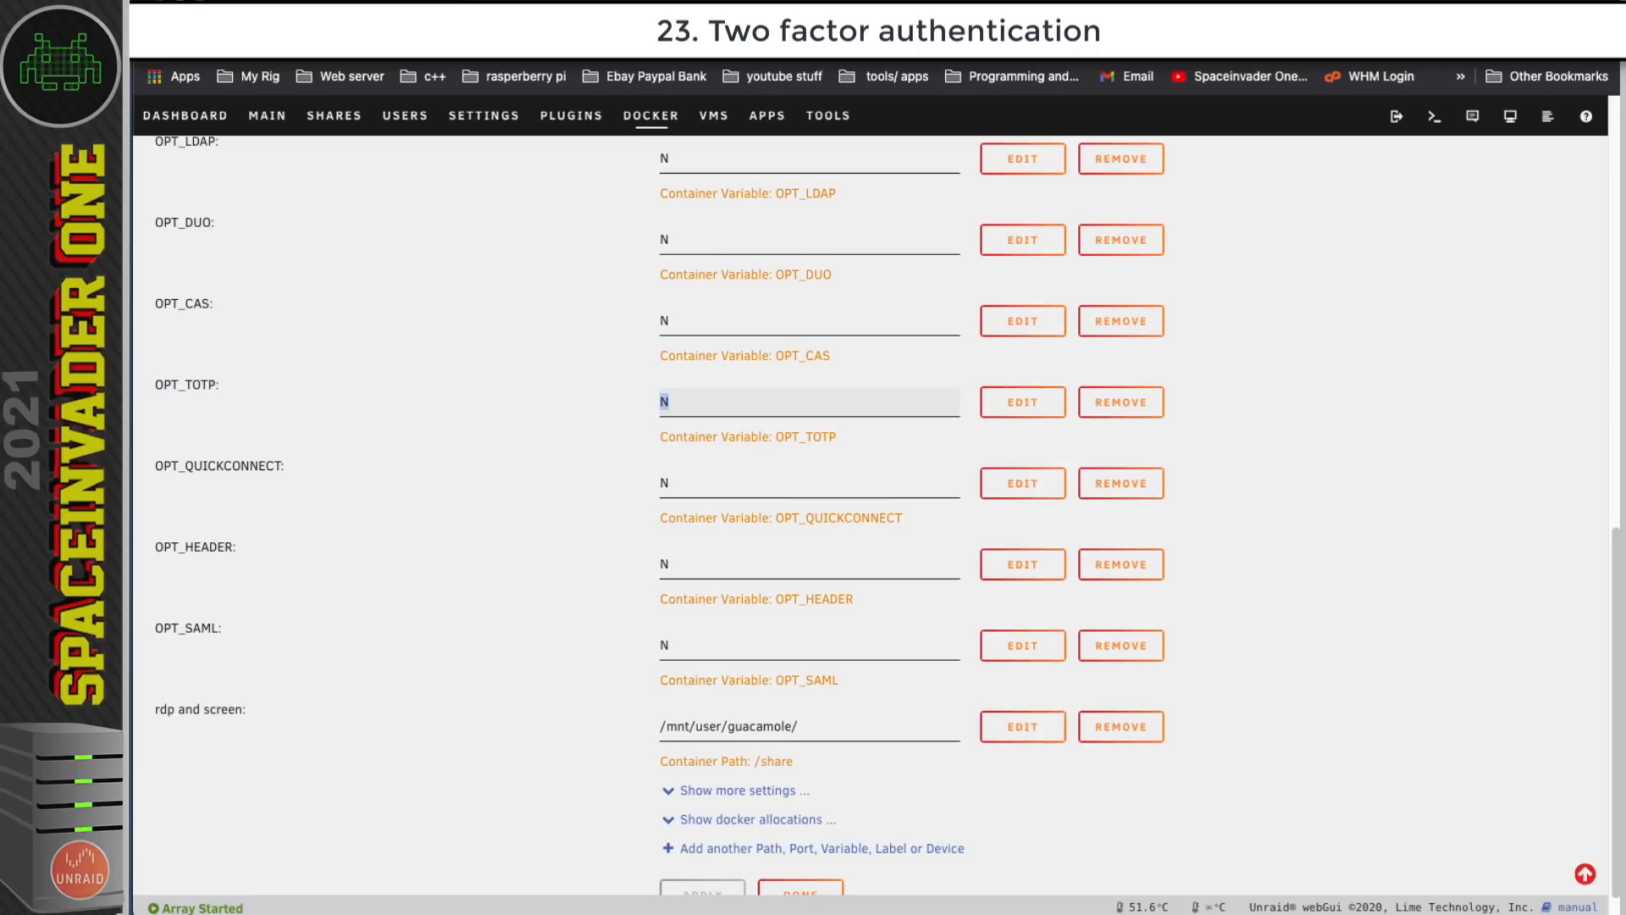
{"action": "type", "text": "Y"}
{"action": "scroll", "coordinate": [637, 526], "scroll_direction": "down", "scroll_amount": 1}
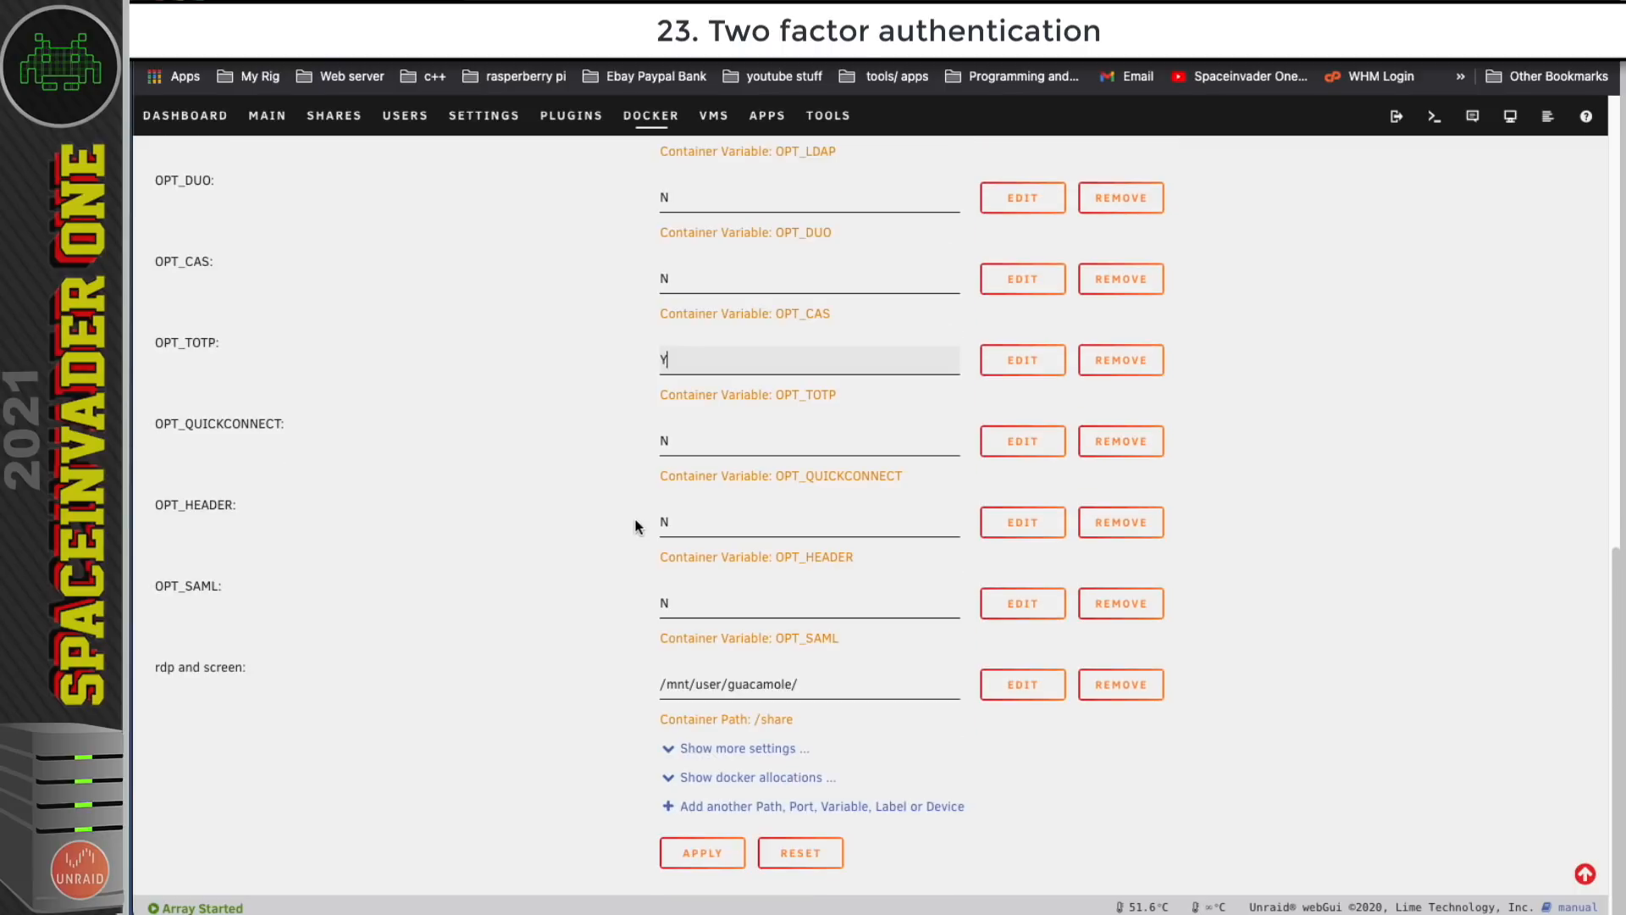
{"action": "left_click", "coordinate": [695, 855]}
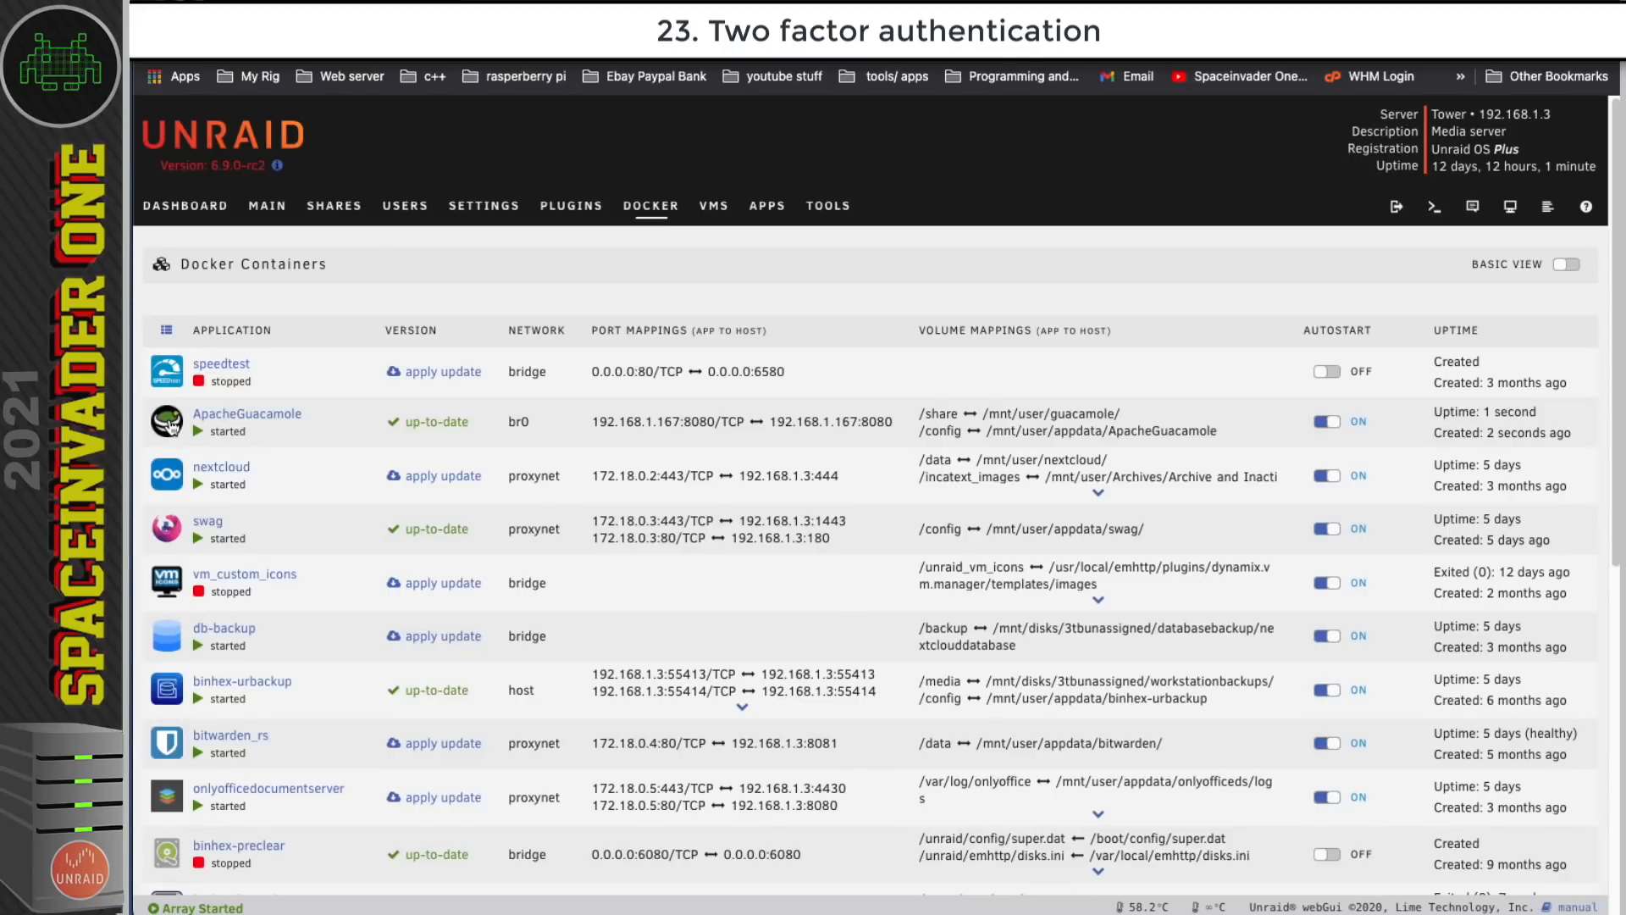
Step: Log in through the Guacamole WebUI, enter the authenticator code to finish TOTP enrollment, then open Settings
{"action": "left_click", "coordinate": [167, 422]}
{"action": "left_click", "coordinate": [214, 462]}
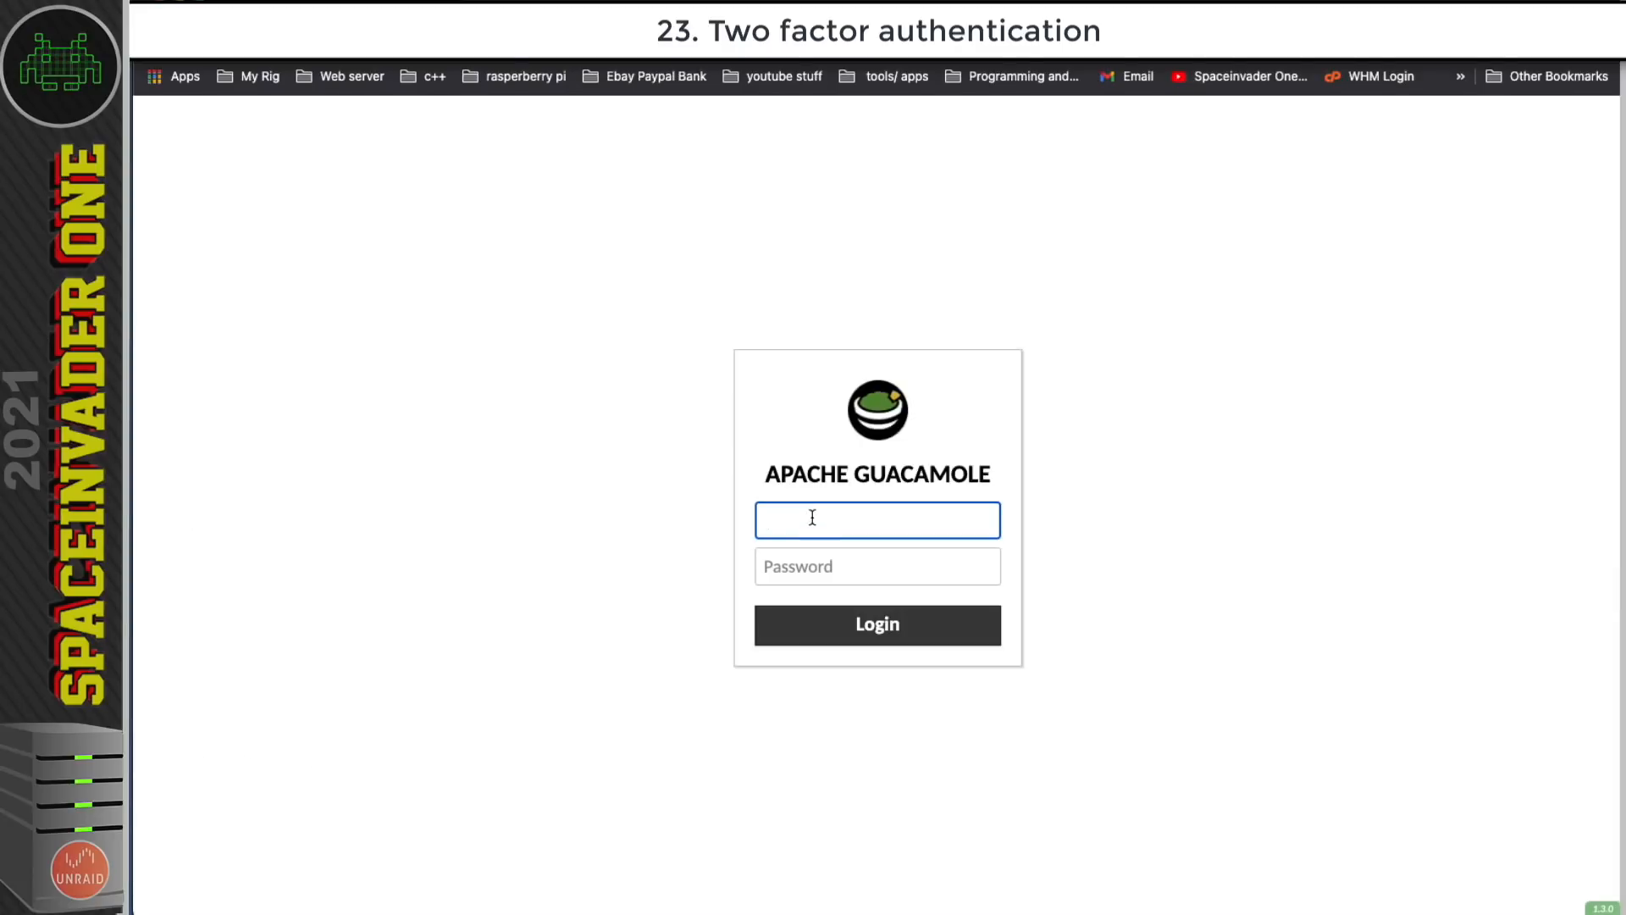
{"action": "type", "text": "ed"}
{"action": "left_click", "coordinate": [855, 563]}
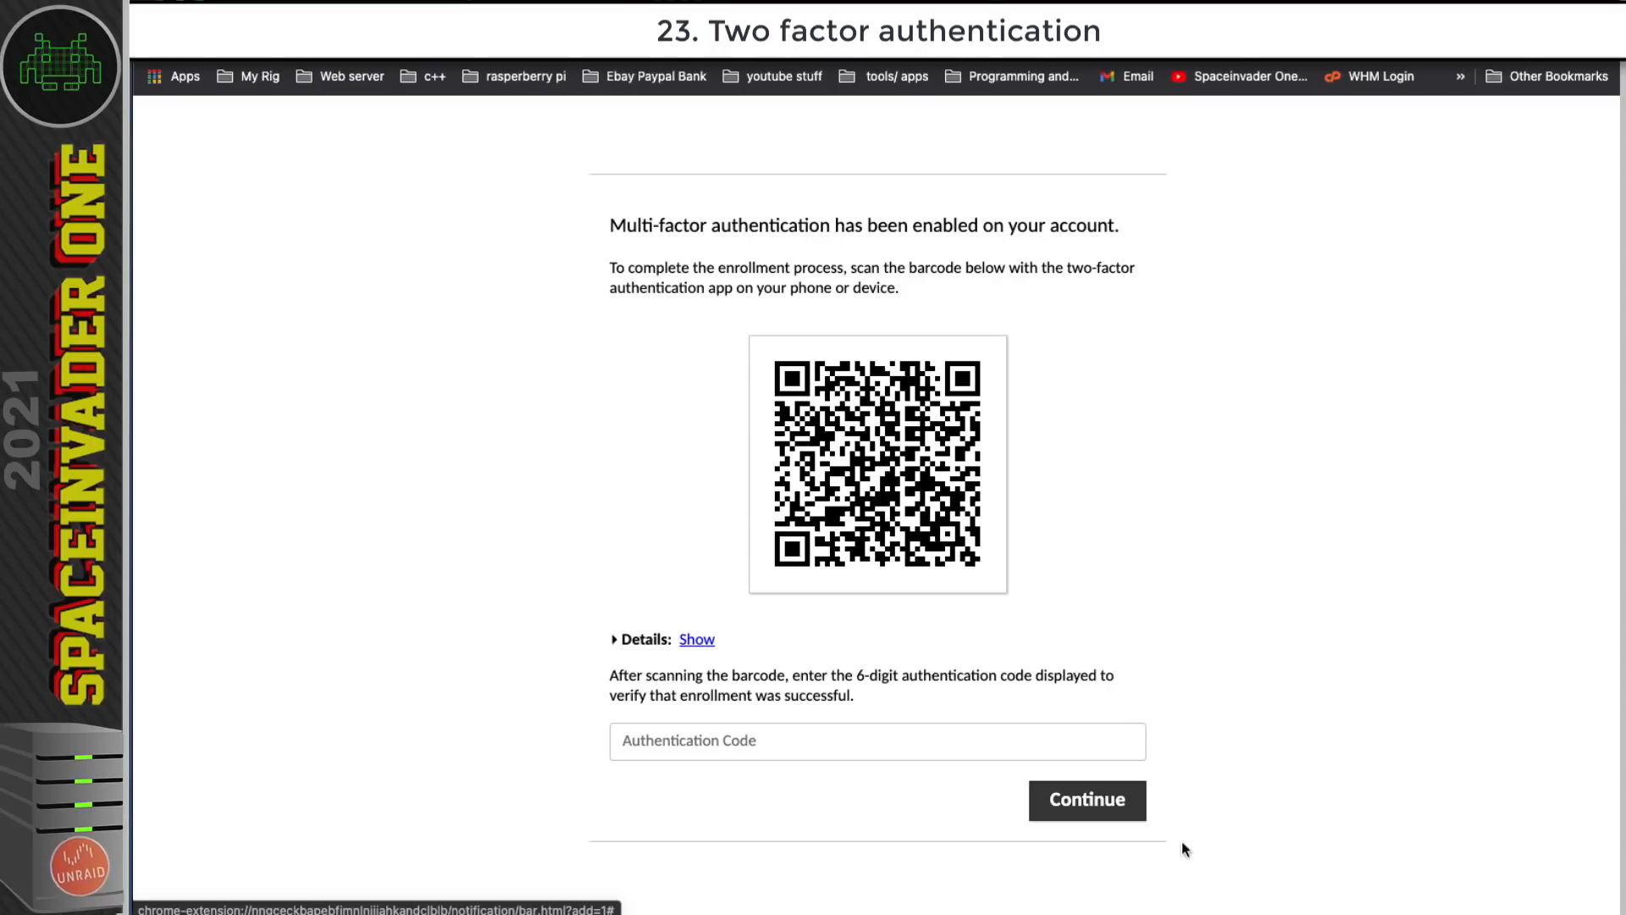
{"action": "left_click", "coordinate": [696, 745]}
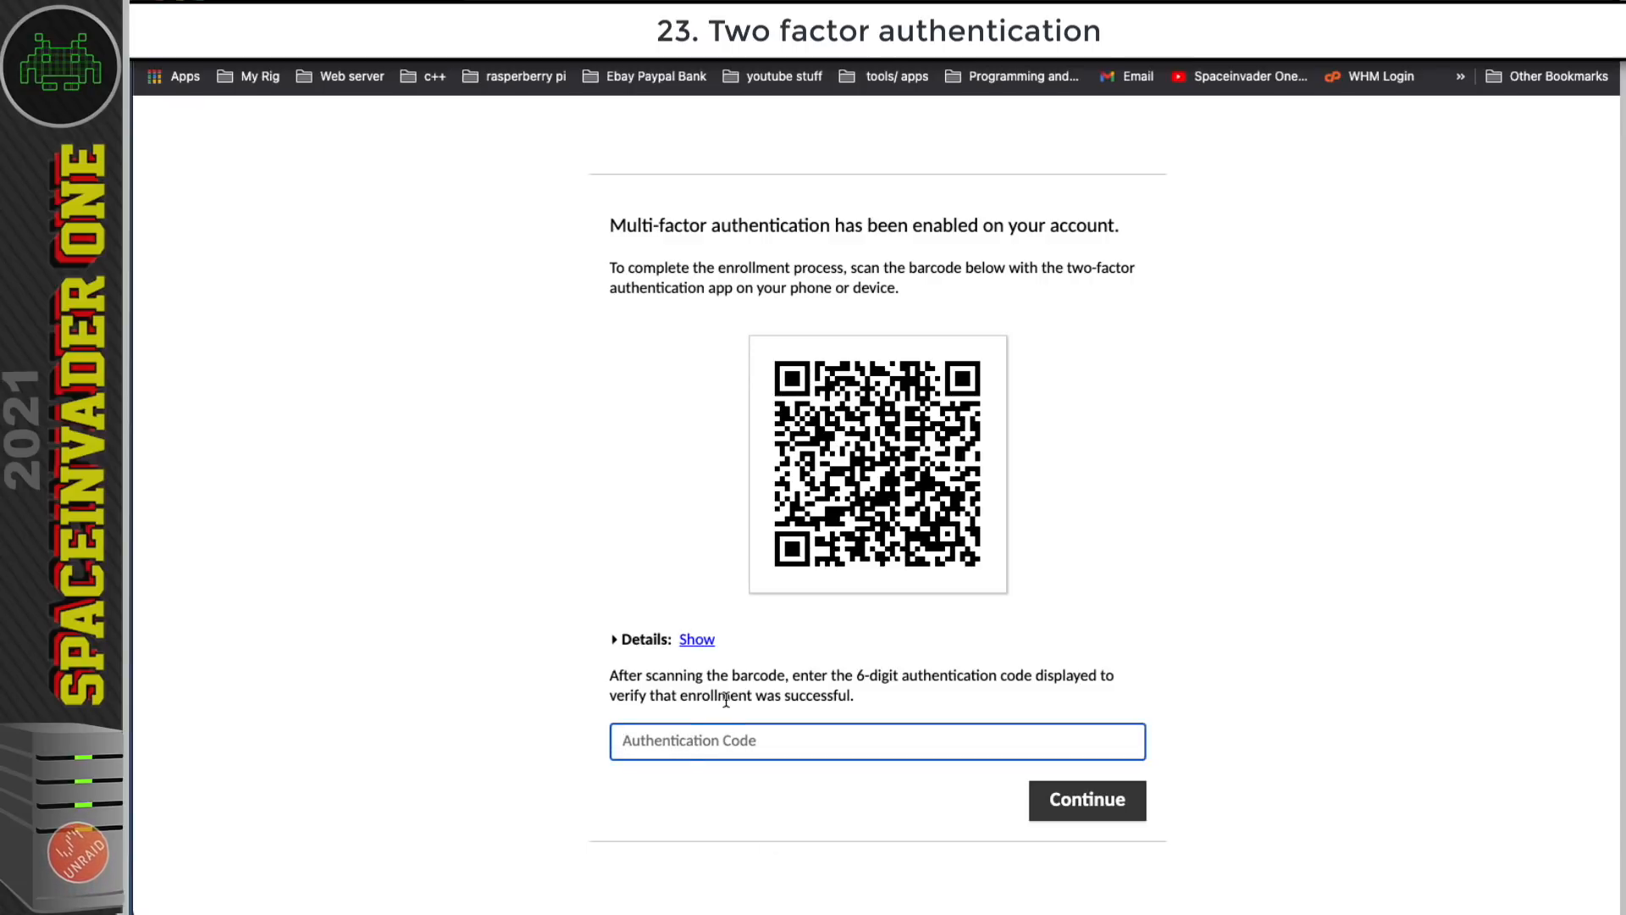
{"action": "key", "text": "super+v"}
{"action": "left_click", "coordinate": [1085, 804]}
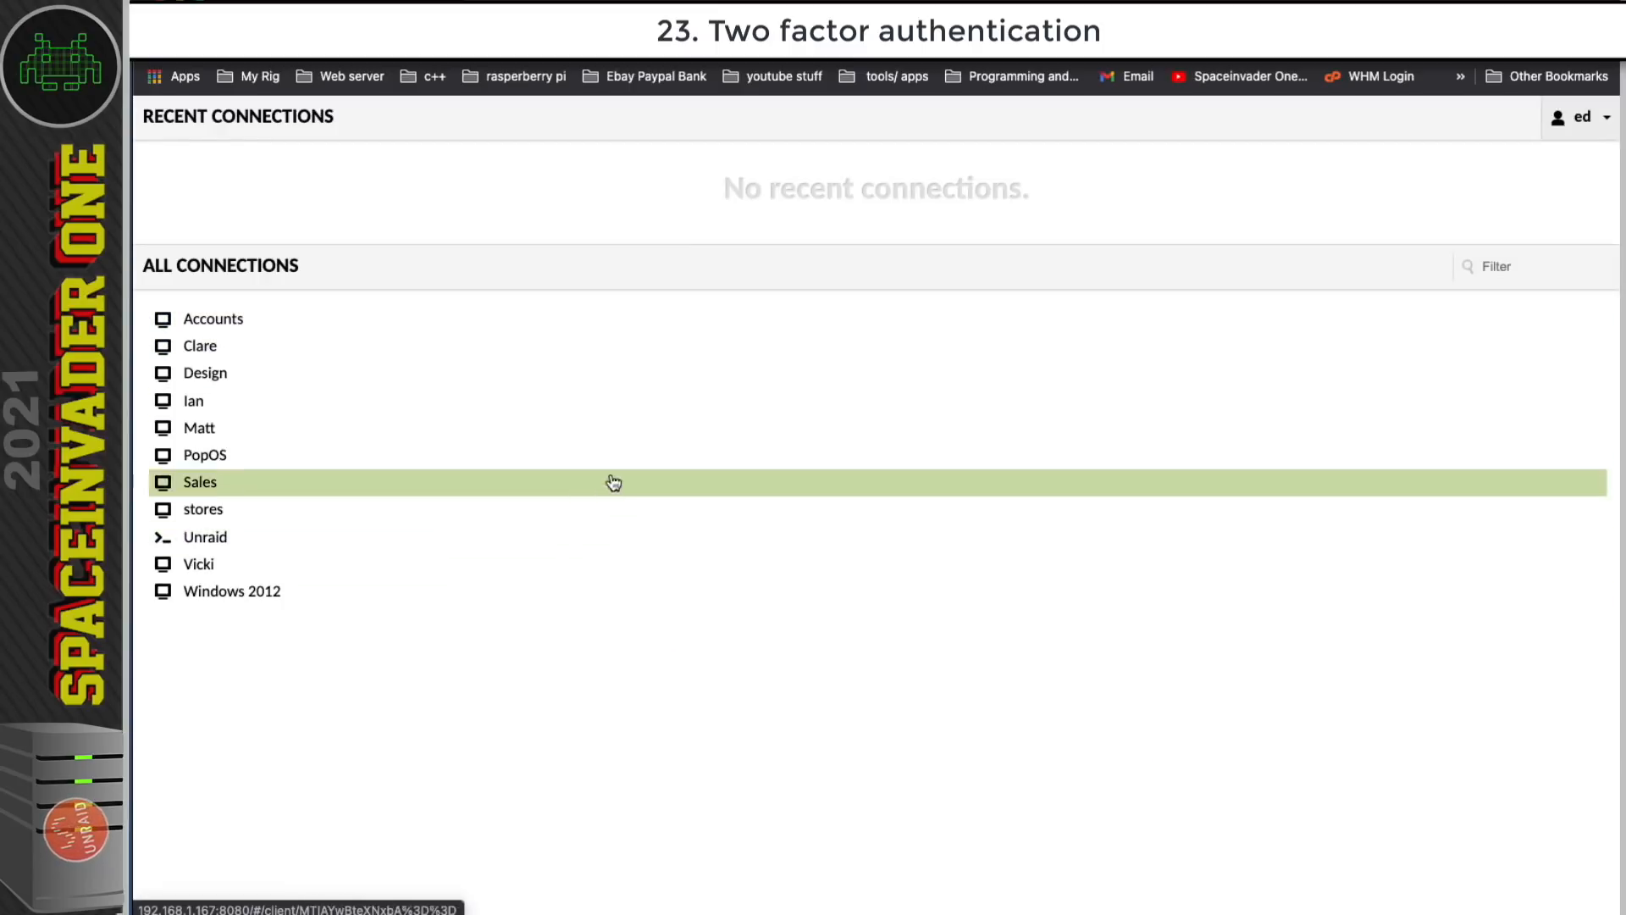
{"action": "left_click", "coordinate": [1582, 117]}
{"action": "left_click", "coordinate": [1538, 207]}
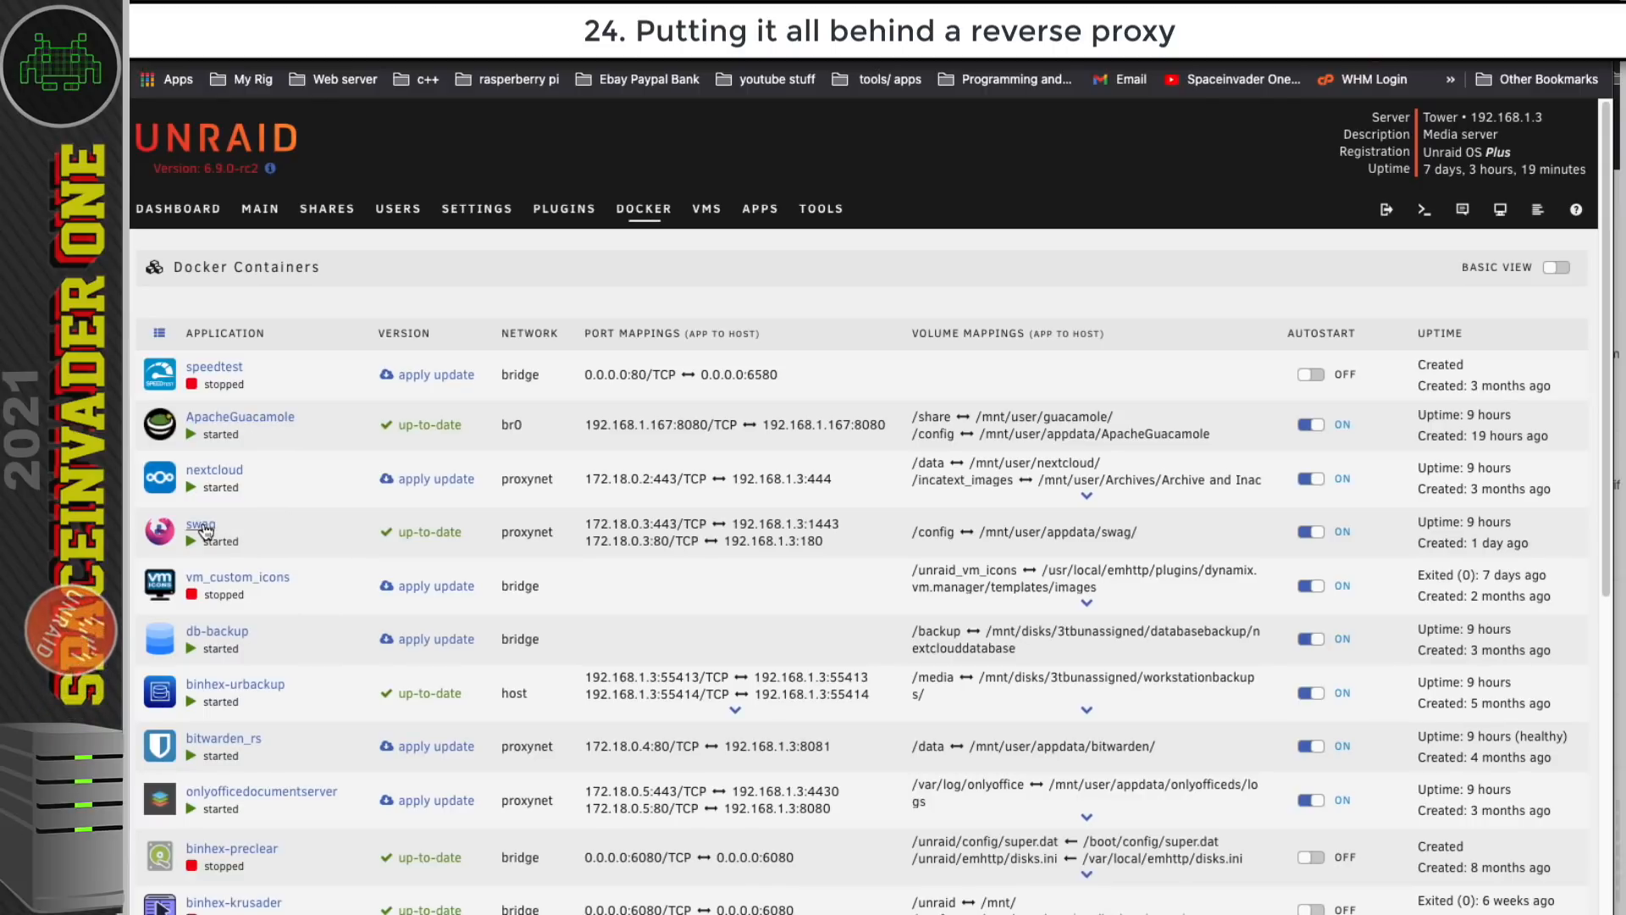
Step: Open the ApacheGuacamole container's Edit page to review its configuration
{"action": "left_click", "coordinate": [168, 424]}
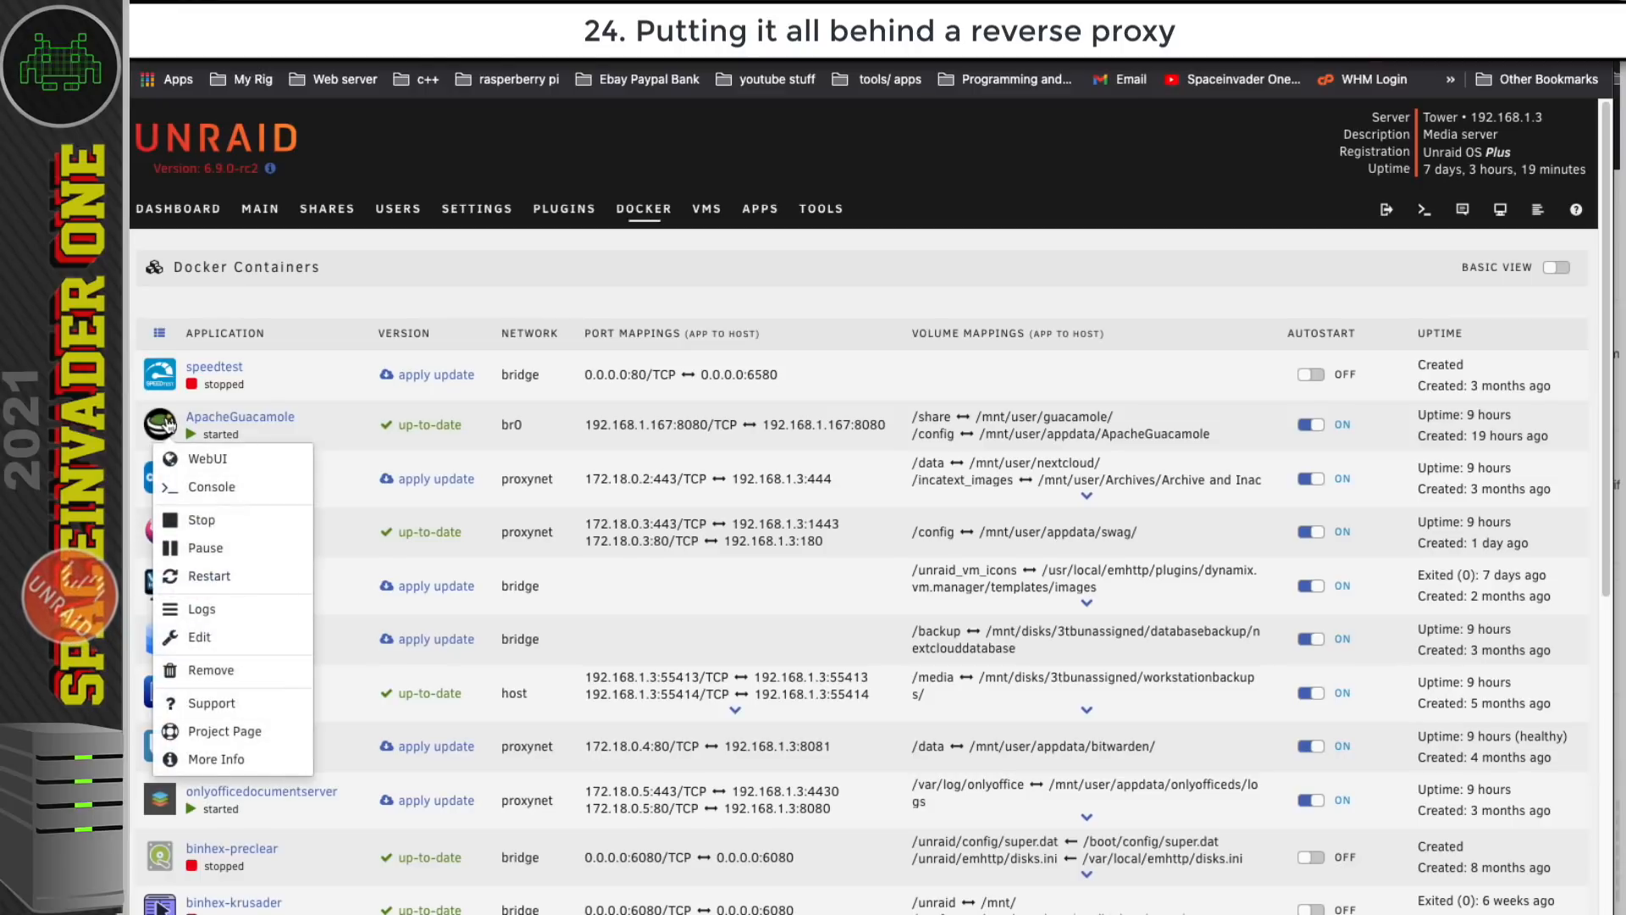
{"action": "left_click", "coordinate": [212, 577]}
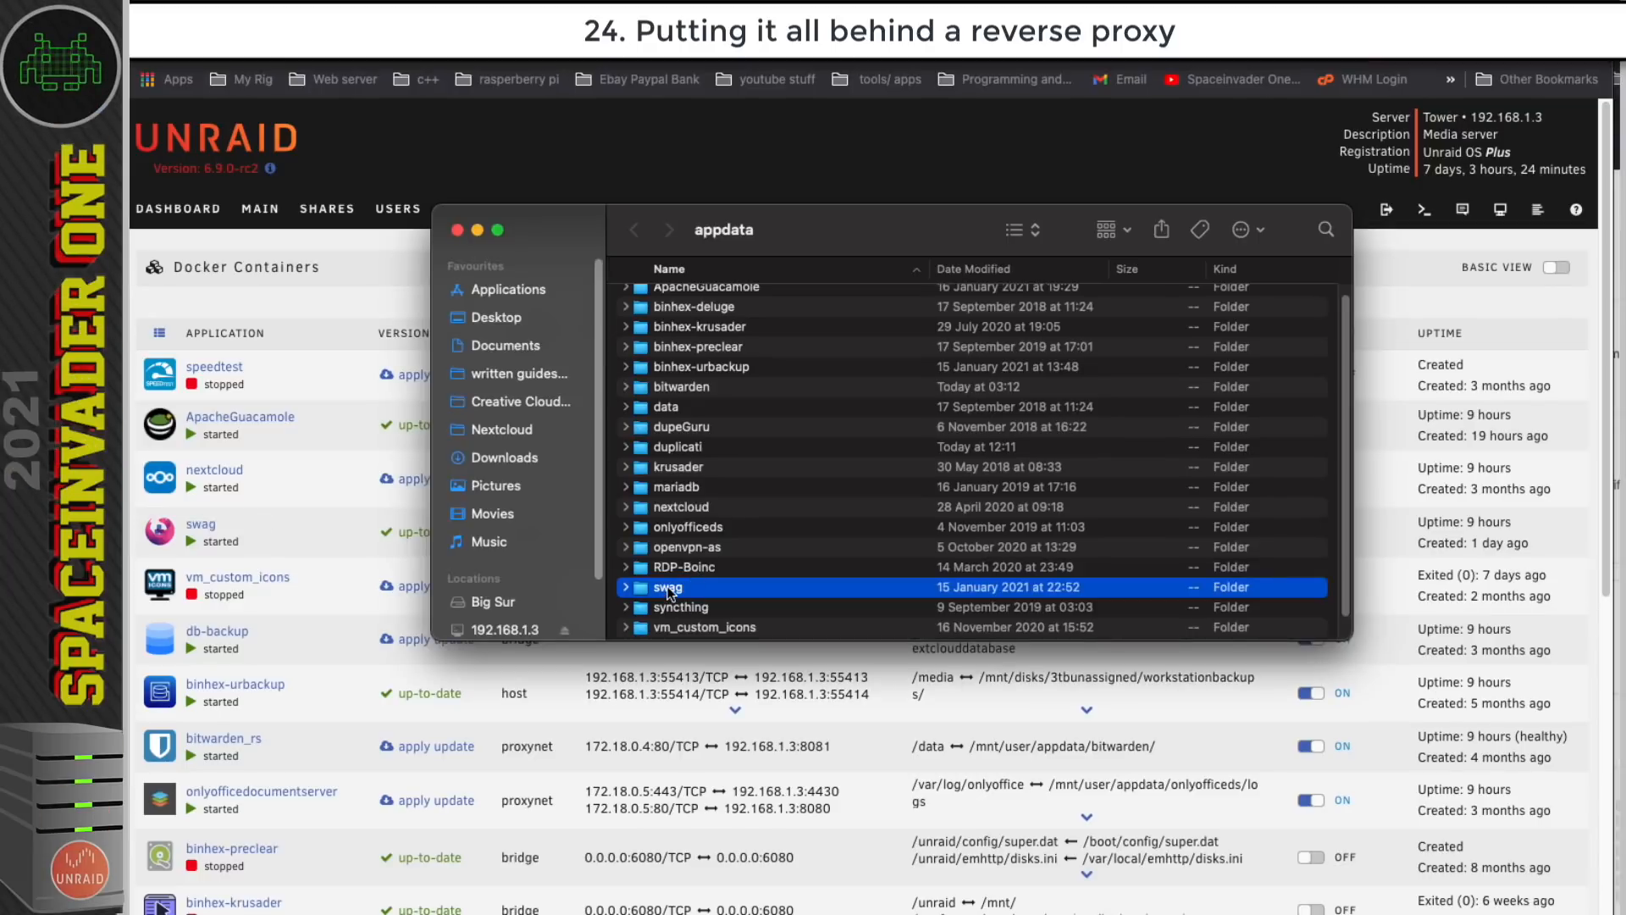
Step: Open guacamole.subdomain.conf.sample from swag/nginx/proxy-confs in TextMate
{"action": "double_click", "coordinate": [669, 588]}
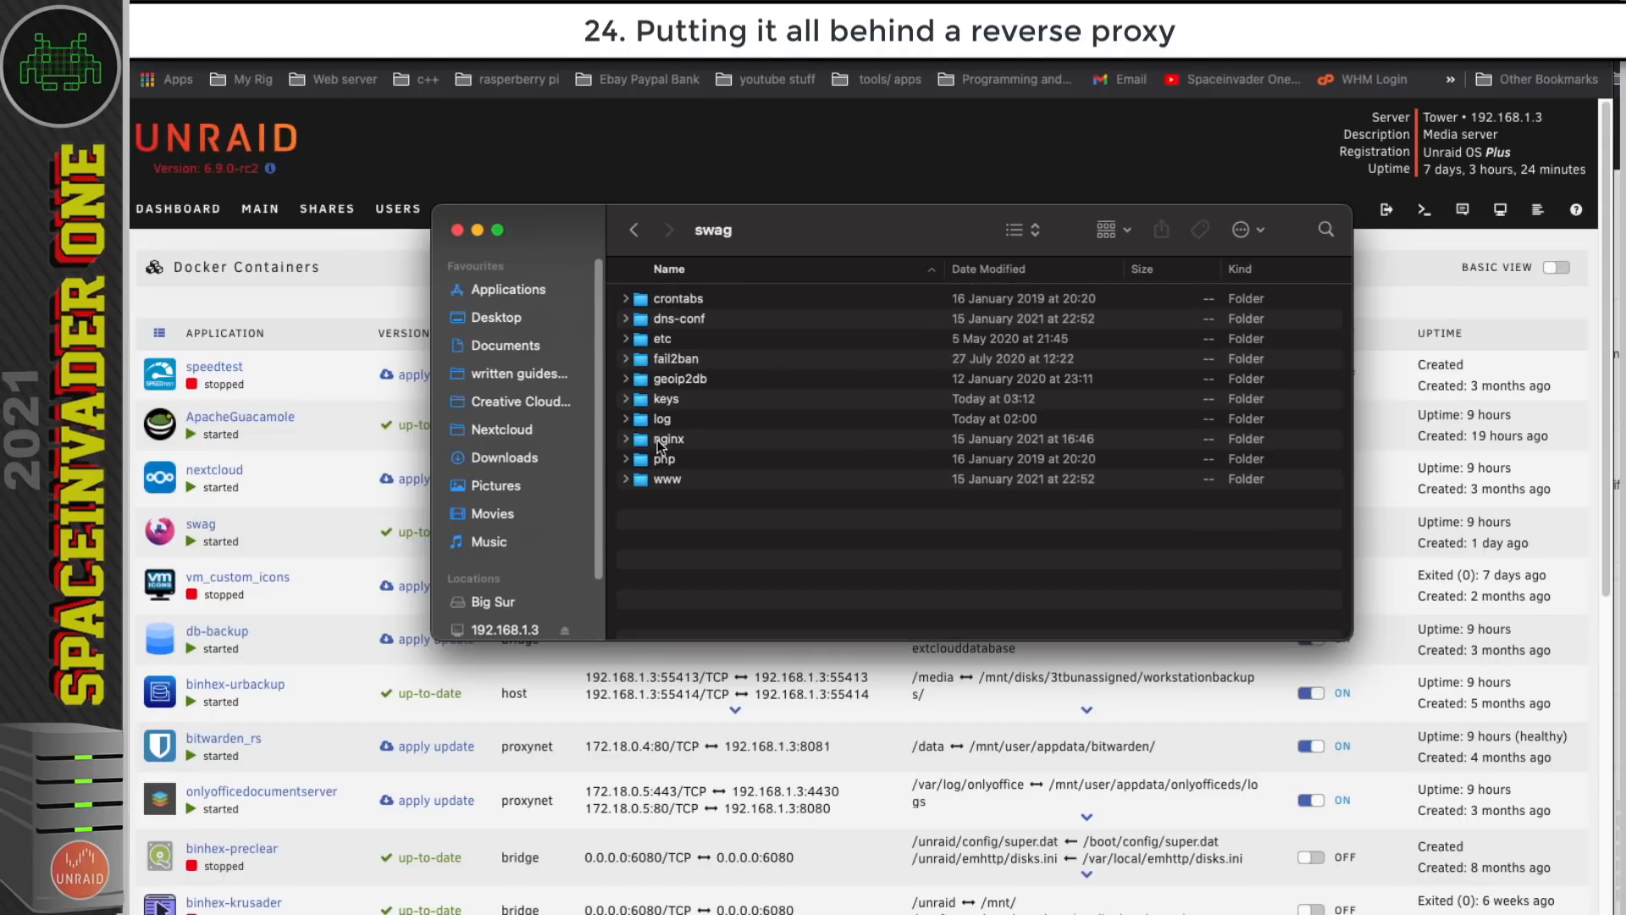
{"action": "double_click", "coordinate": [665, 439]}
{"action": "double_click", "coordinate": [674, 418]}
{"action": "scroll", "coordinate": [828, 439], "scroll_direction": "down", "scroll_amount": 10}
{"action": "scroll", "coordinate": [828, 439], "scroll_direction": "down", "scroll_amount": 10}
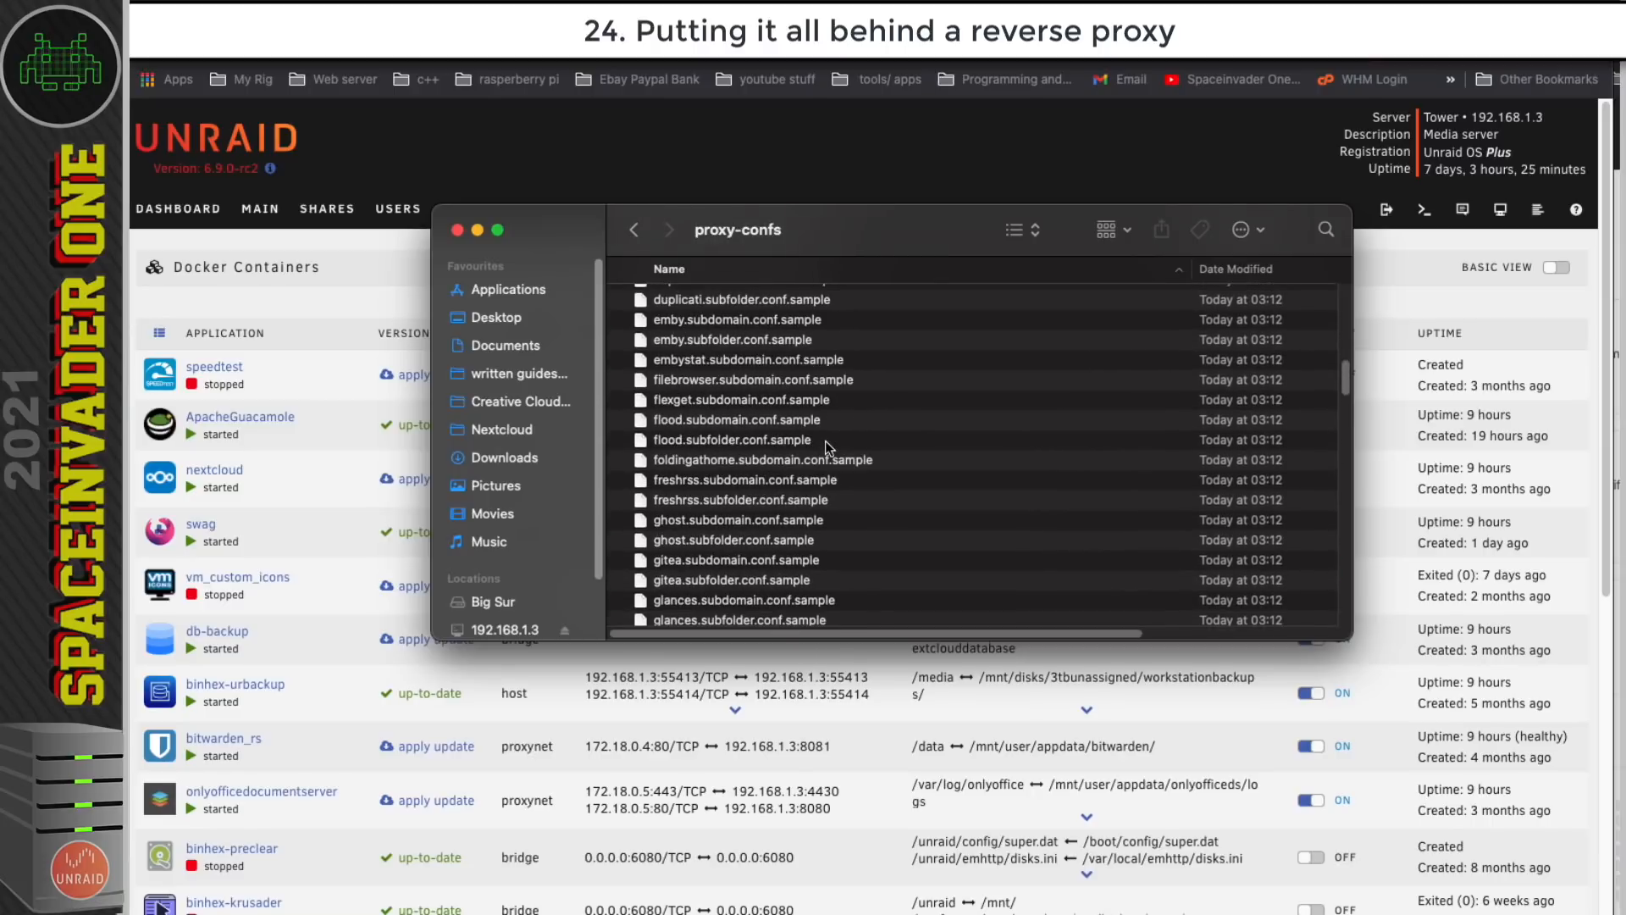
{"action": "scroll", "coordinate": [827, 446], "scroll_direction": "down", "scroll_amount": 5}
{"action": "left_click", "coordinate": [669, 567]}
{"action": "right_click", "coordinate": [693, 568]}
{"action": "mouse_move", "coordinate": [762, 585]}
{"action": "left_click", "coordinate": [1076, 585]}
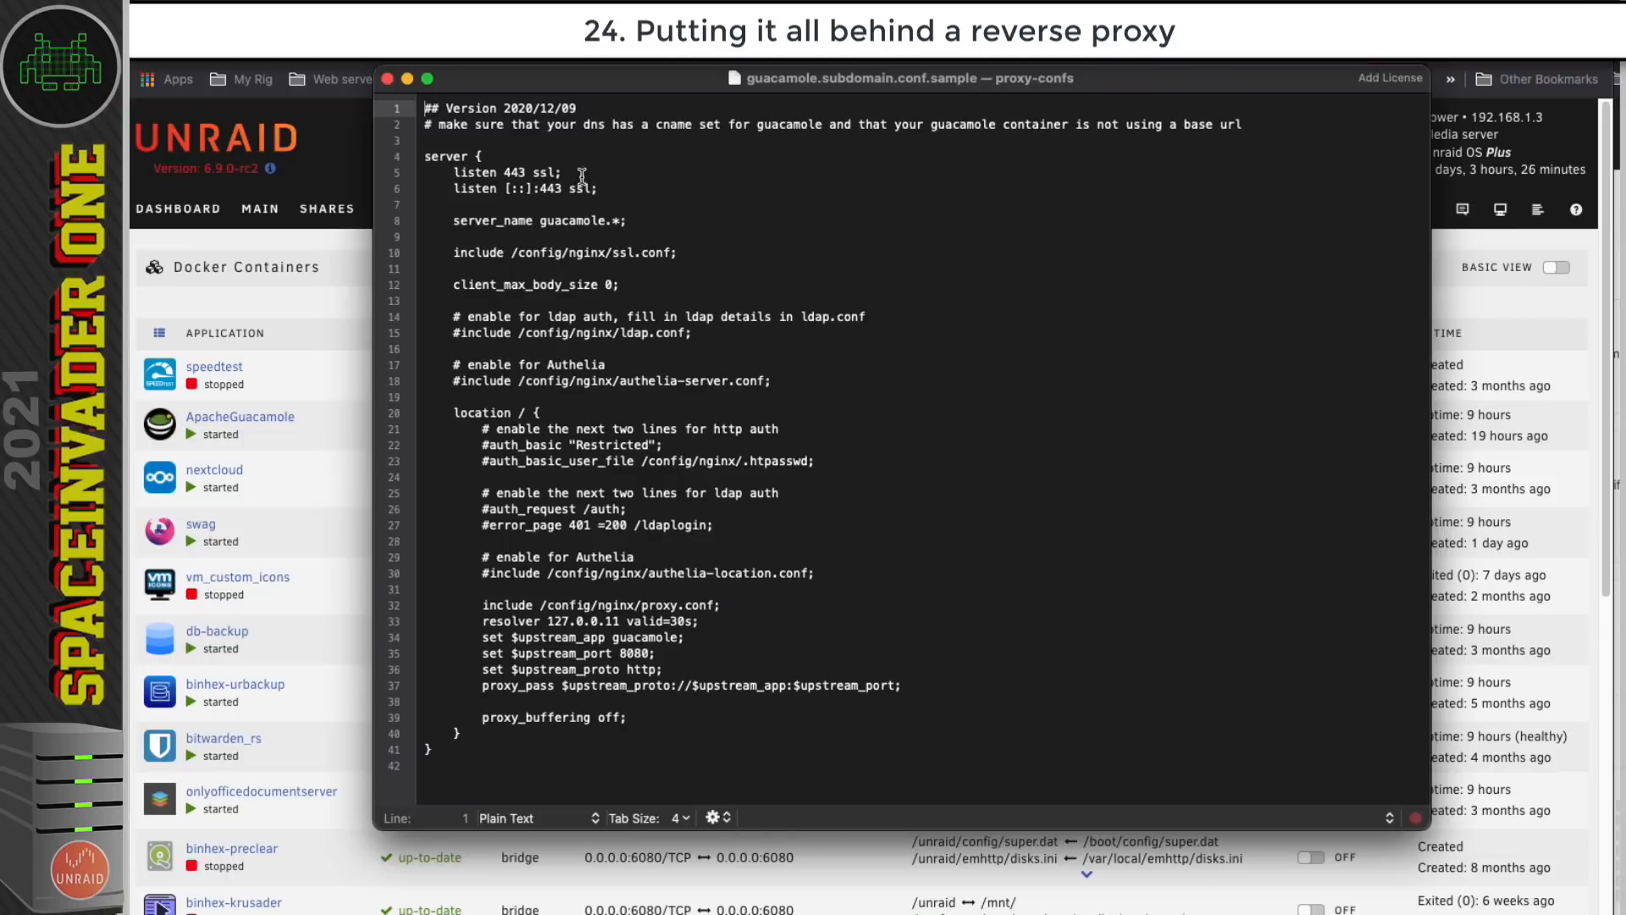
Step: Replace 'guacamole' with 'remote' in the server_name line of the config
{"action": "double_click", "coordinate": [572, 222]}
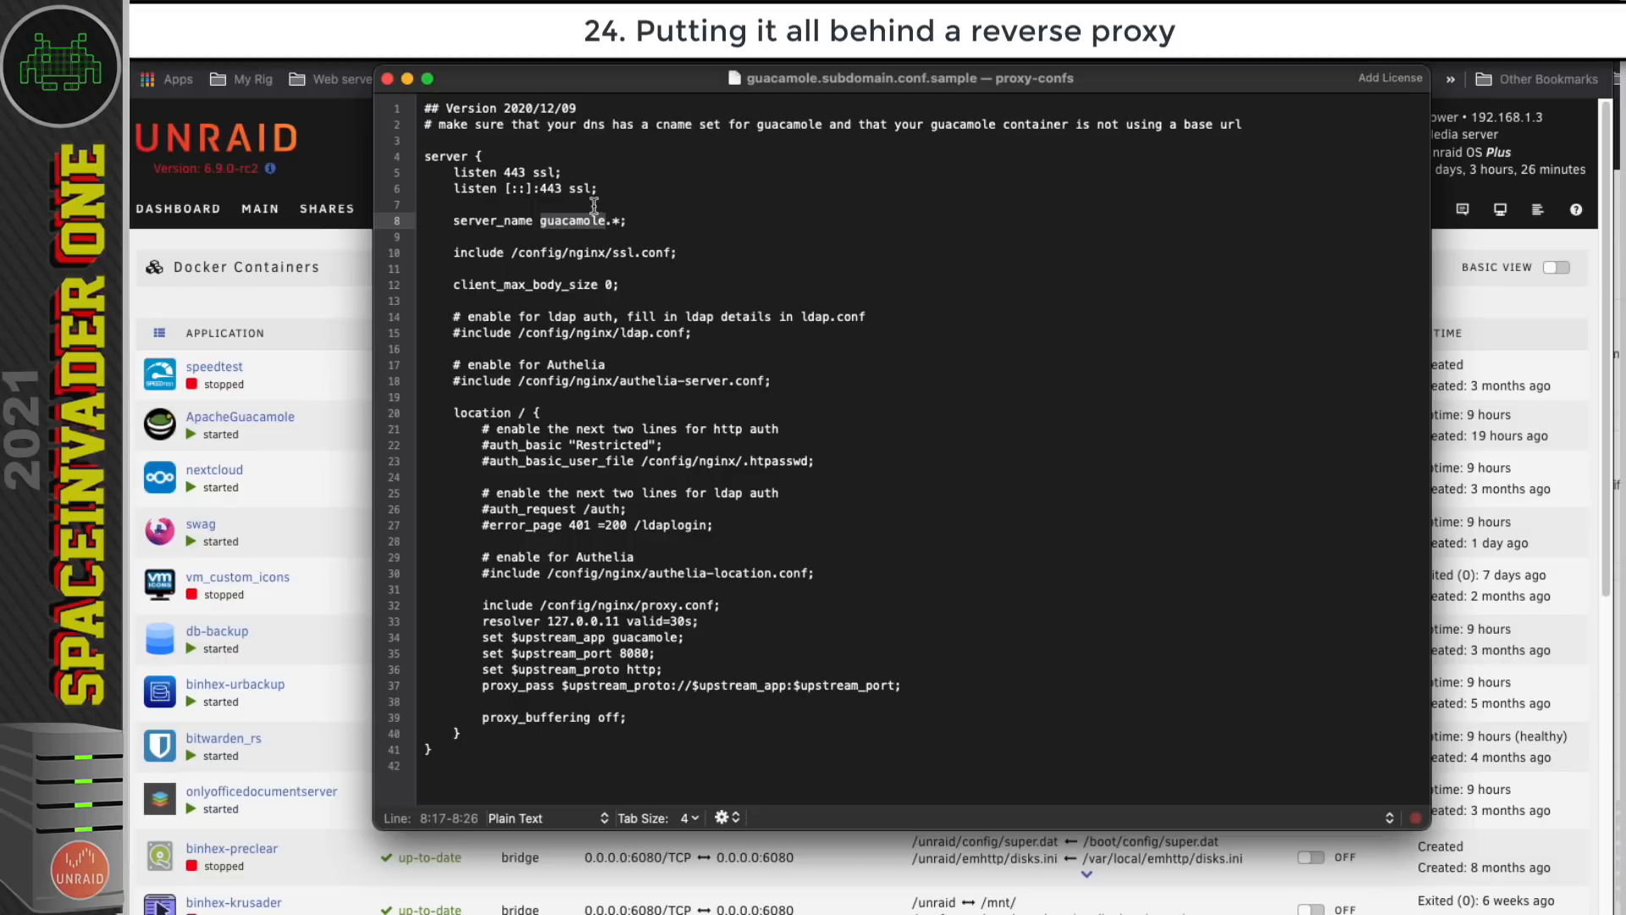
{"action": "type", "text": "remot"}
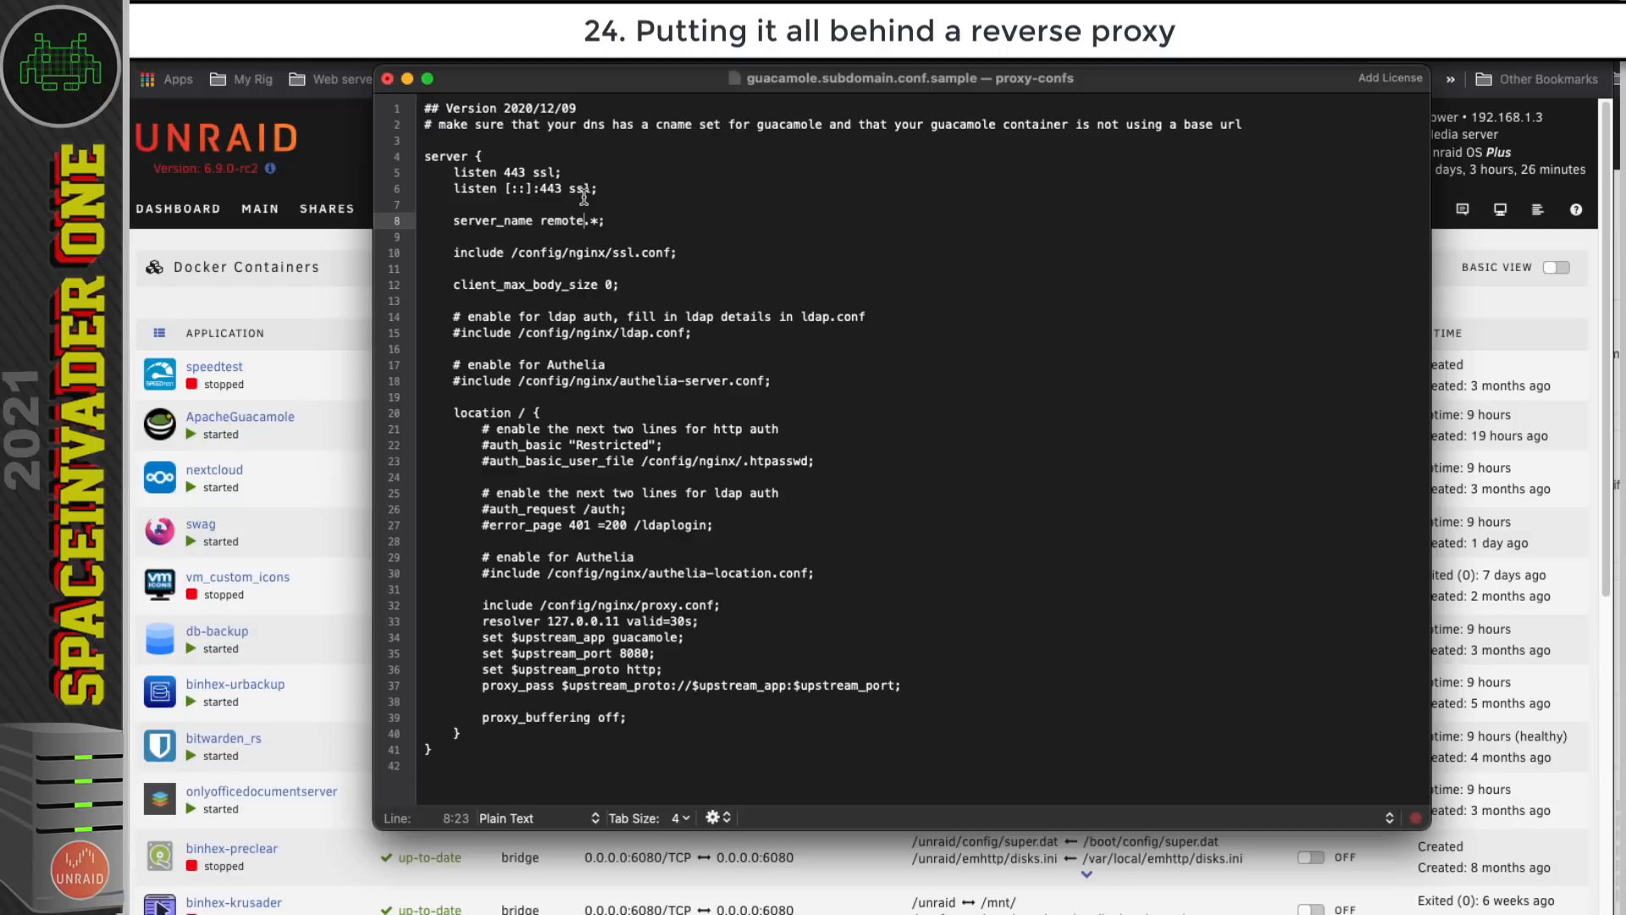
{"action": "left_click_drag", "start_coordinate": [484, 637], "coordinate": [698, 643]}
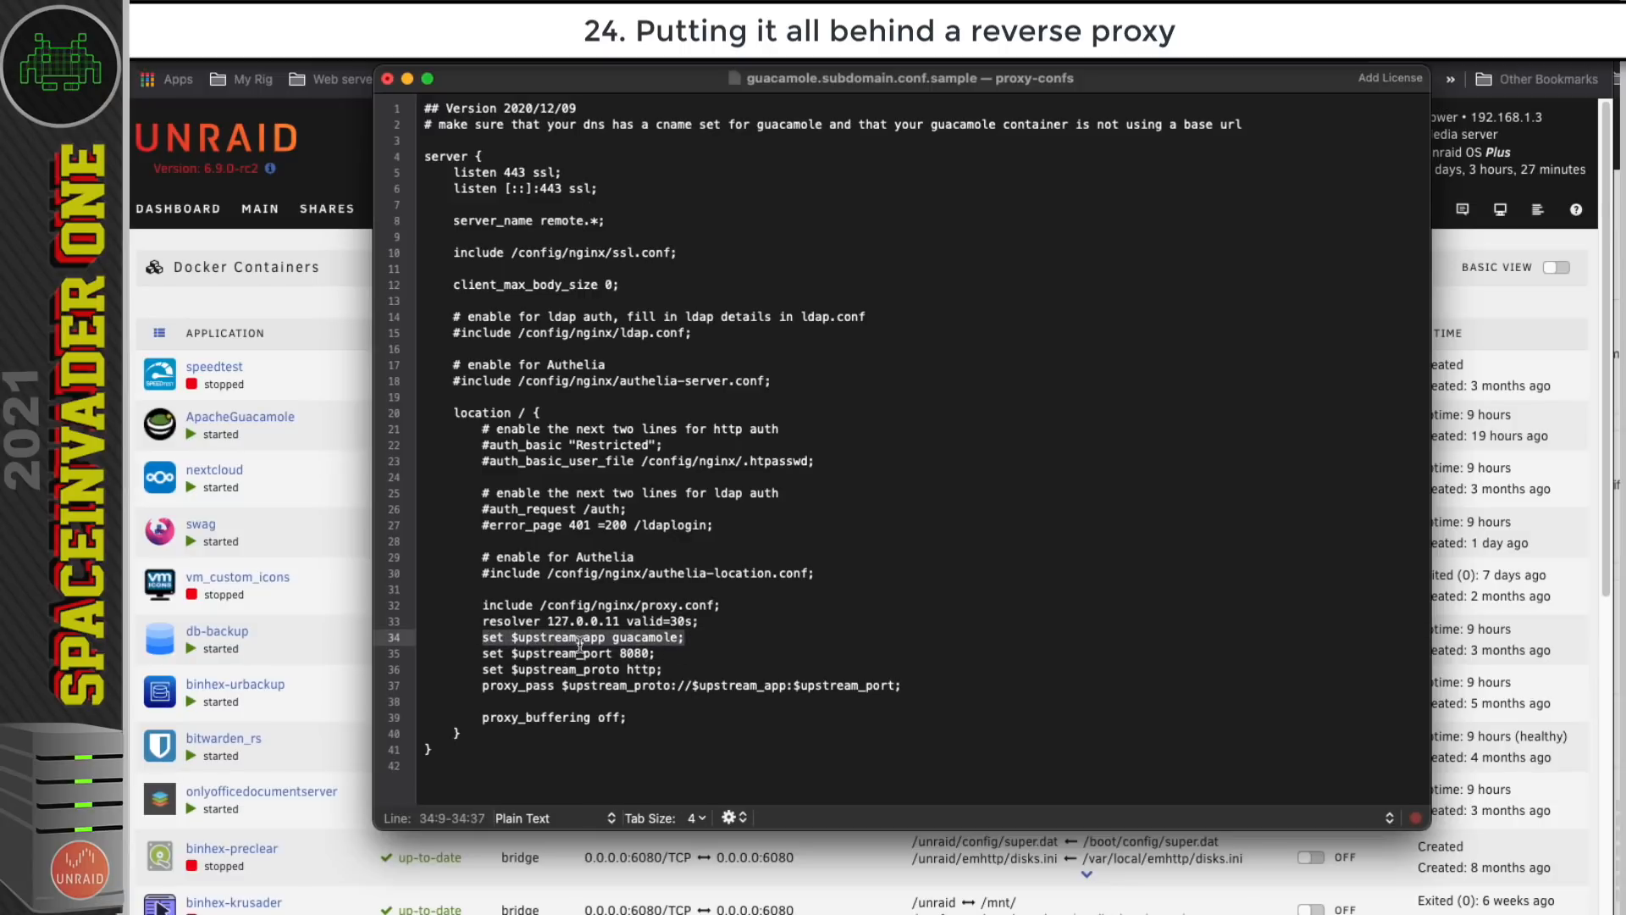
Step: Set $upstream_app to 192.168.1.167 and save the file as guacamole.subdomain.conf
{"action": "double_click", "coordinate": [644, 638]}
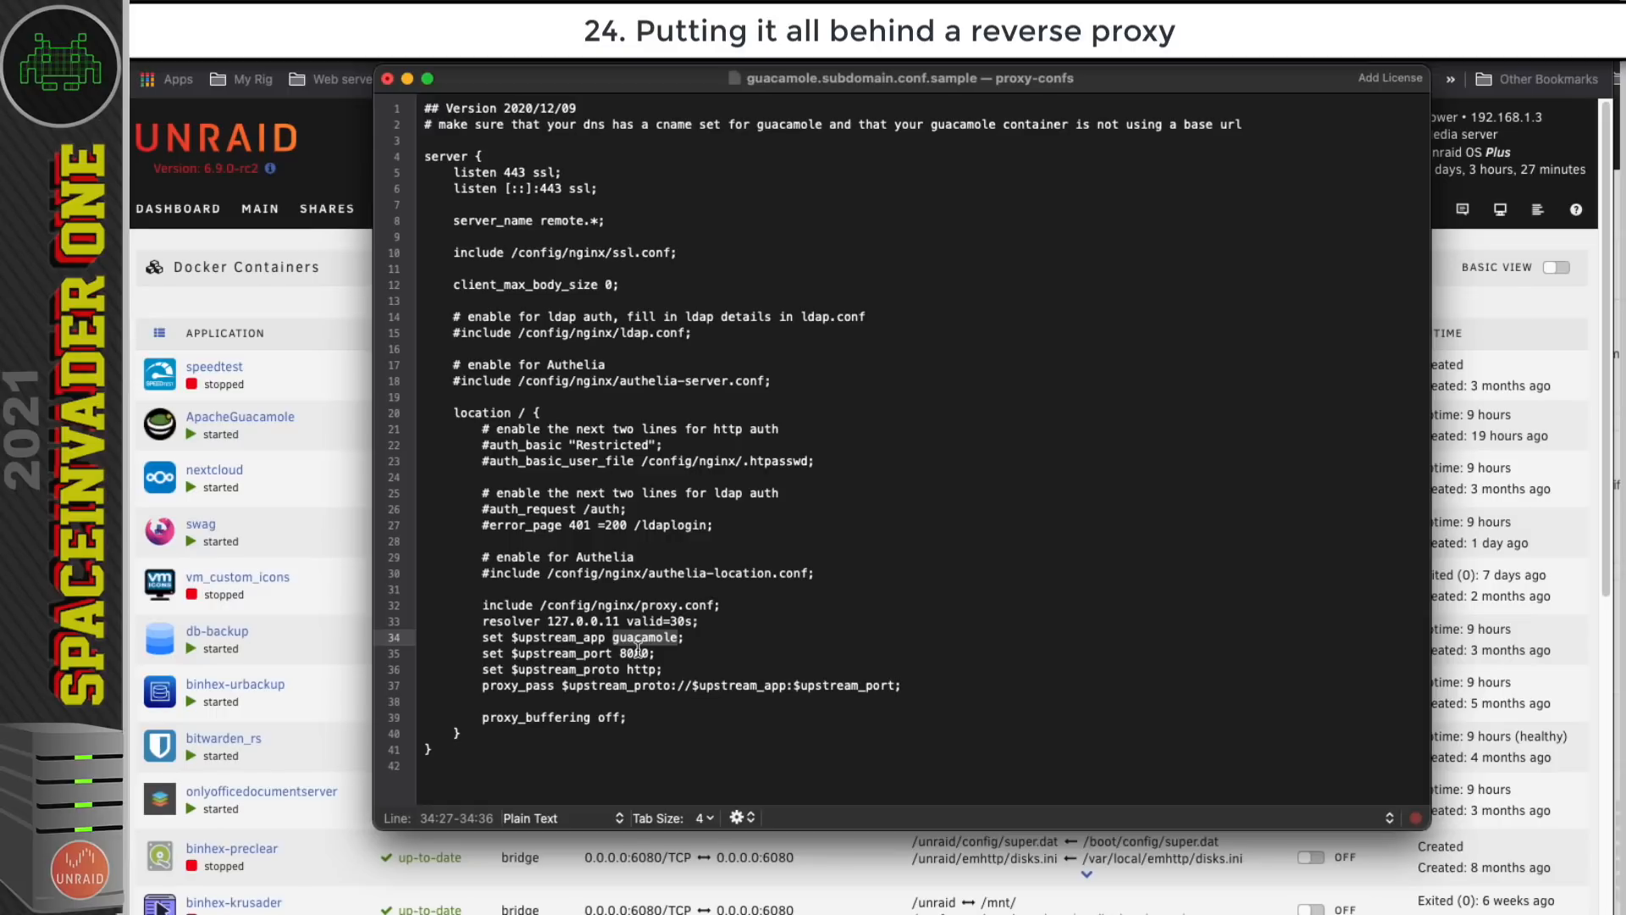
{"action": "type", "text": "192.168.1.16"}
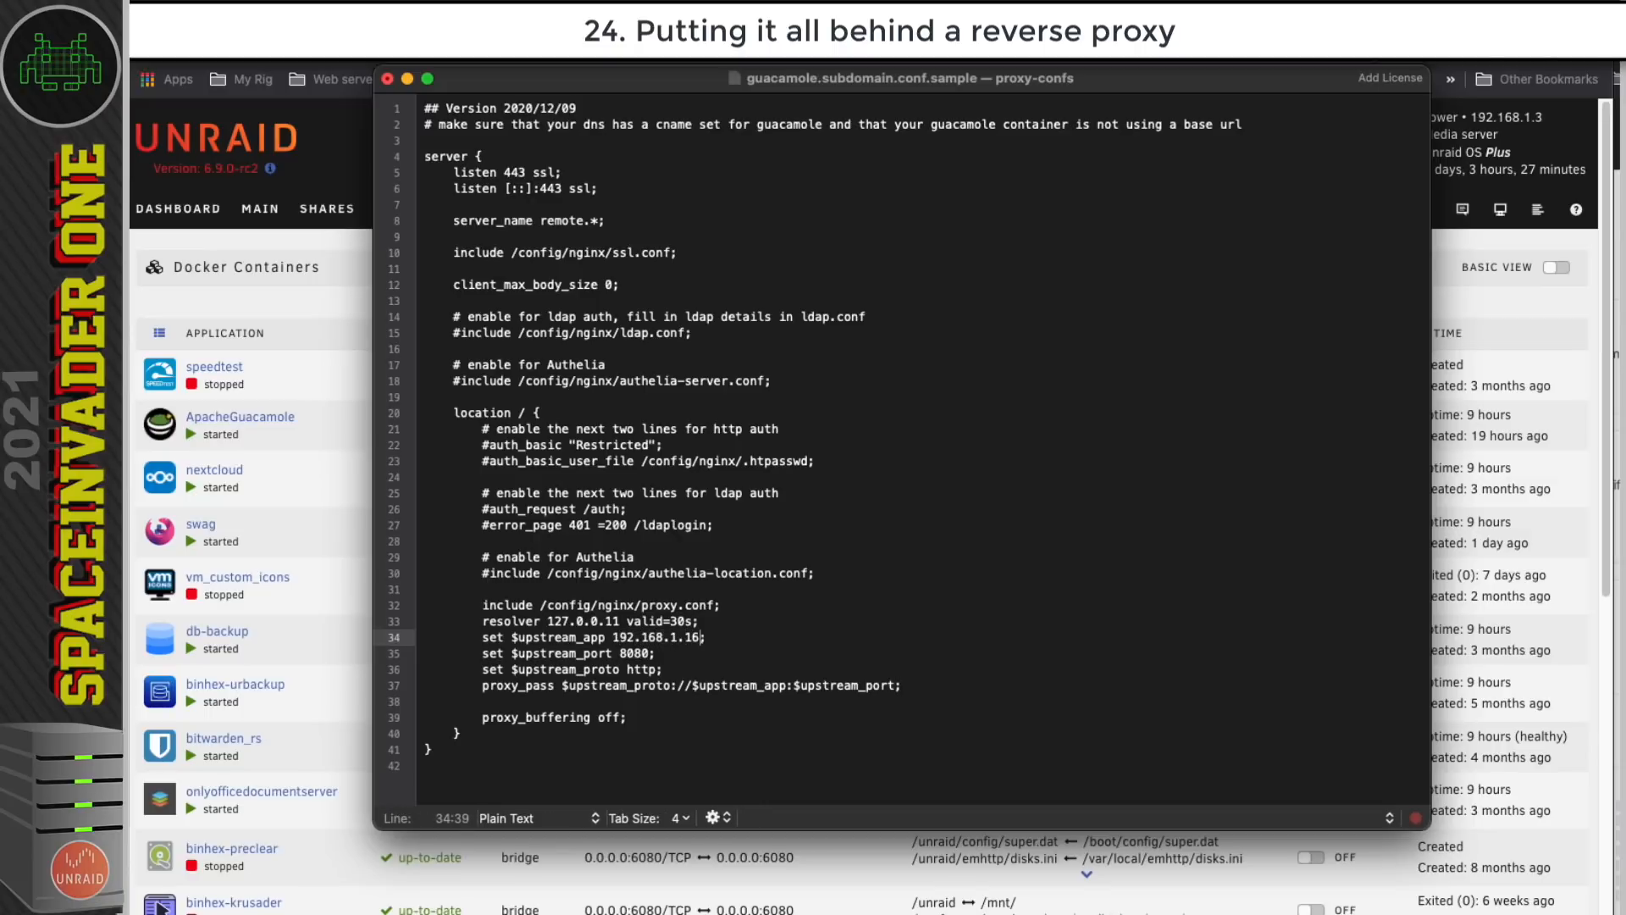
{"action": "left_click_drag", "start_coordinate": [484, 637], "coordinate": [772, 700]}
{"action": "left_click", "coordinate": [763, 638]}
{"action": "left_click", "coordinate": [653, 701]}
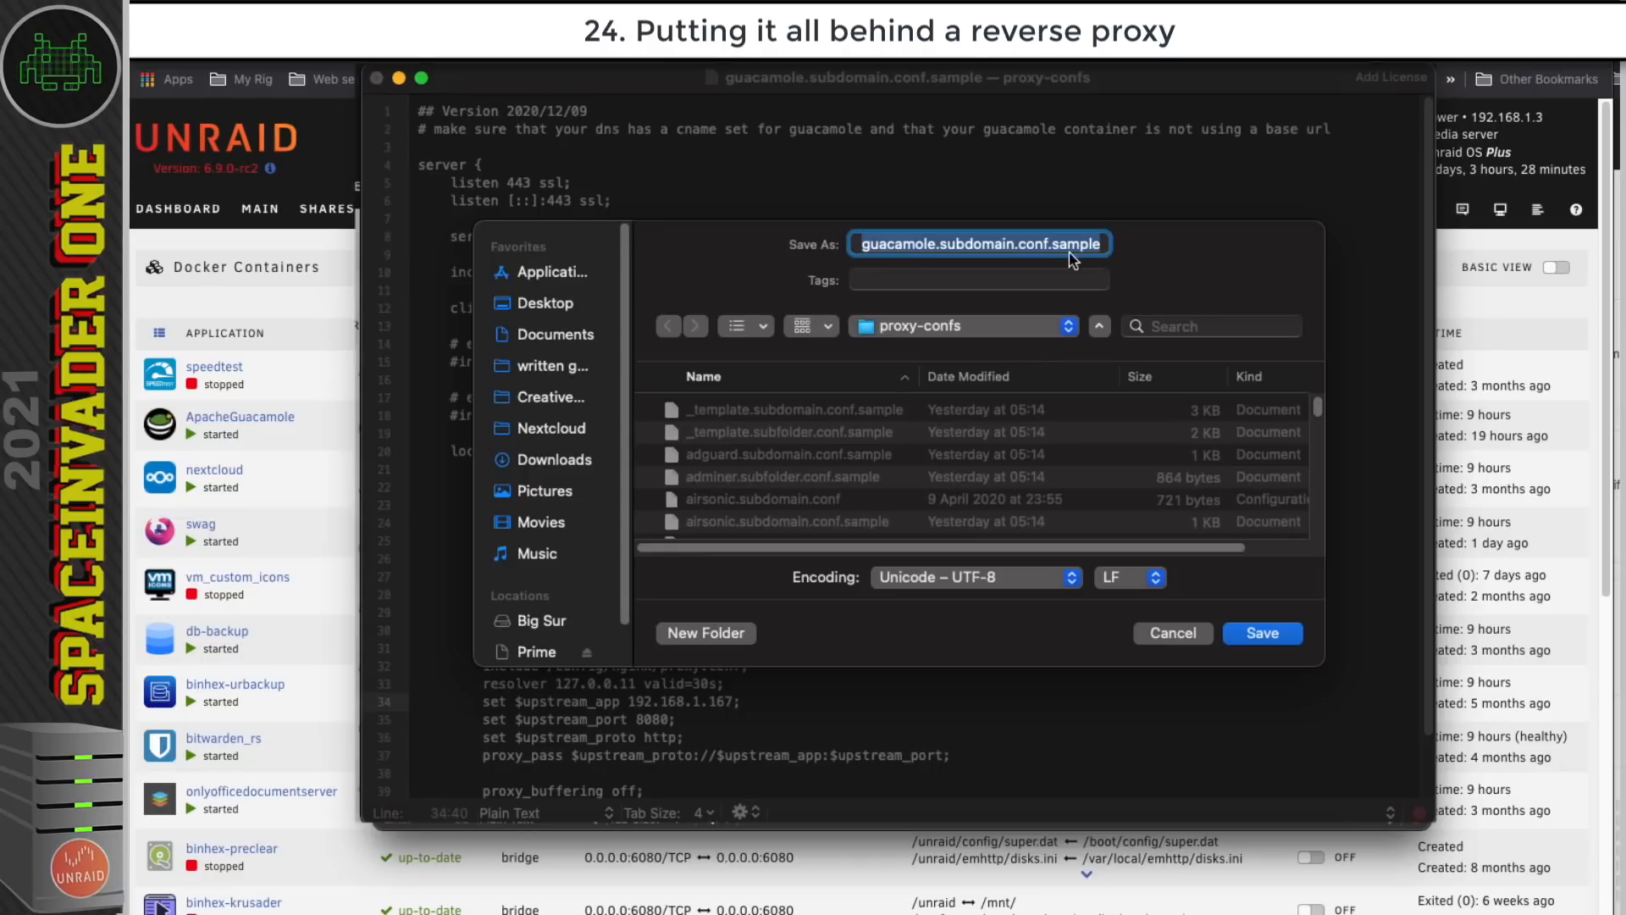
{"action": "key", "text": "Right"}
{"action": "key", "text": "BackSpace"}
{"action": "key", "text": "BackSpace"}
{"action": "key", "text": "BackSpace"}
{"action": "key", "text": "BackSpace"}
{"action": "key", "text": "BackSpace"}
{"action": "key", "text": "BackSpace"}
{"action": "key", "text": "BackSpace"}
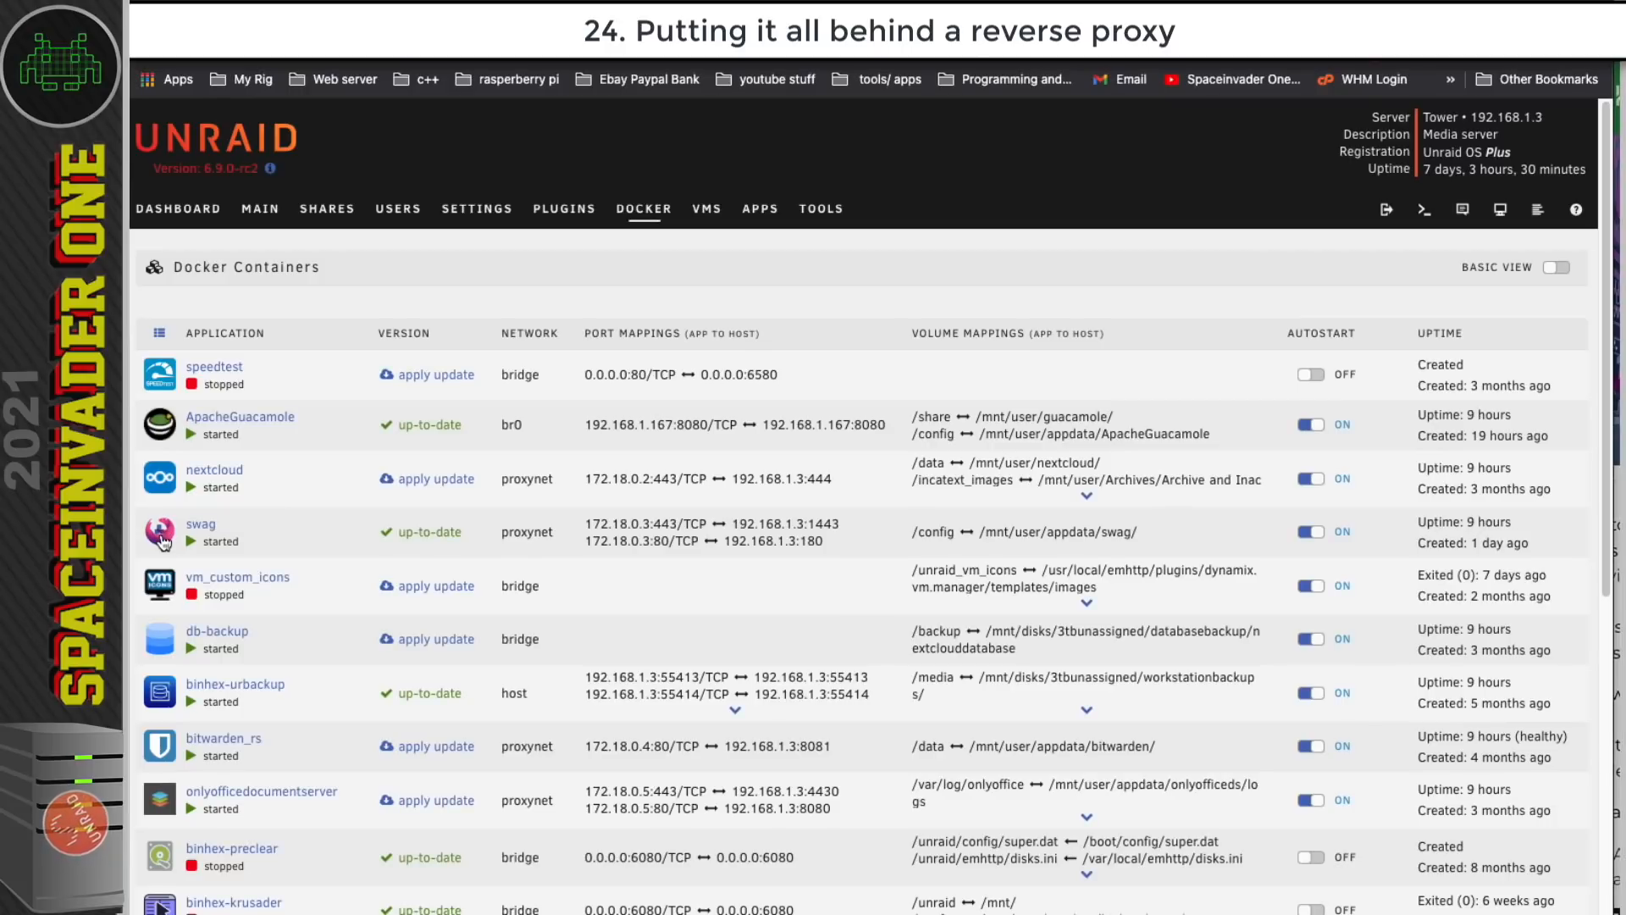
Step: Verify the swag container's Subdomain(s) setting is 'wildcard' in its Edit page
{"action": "left_click", "coordinate": [161, 538]}
{"action": "left_click", "coordinate": [193, 753]}
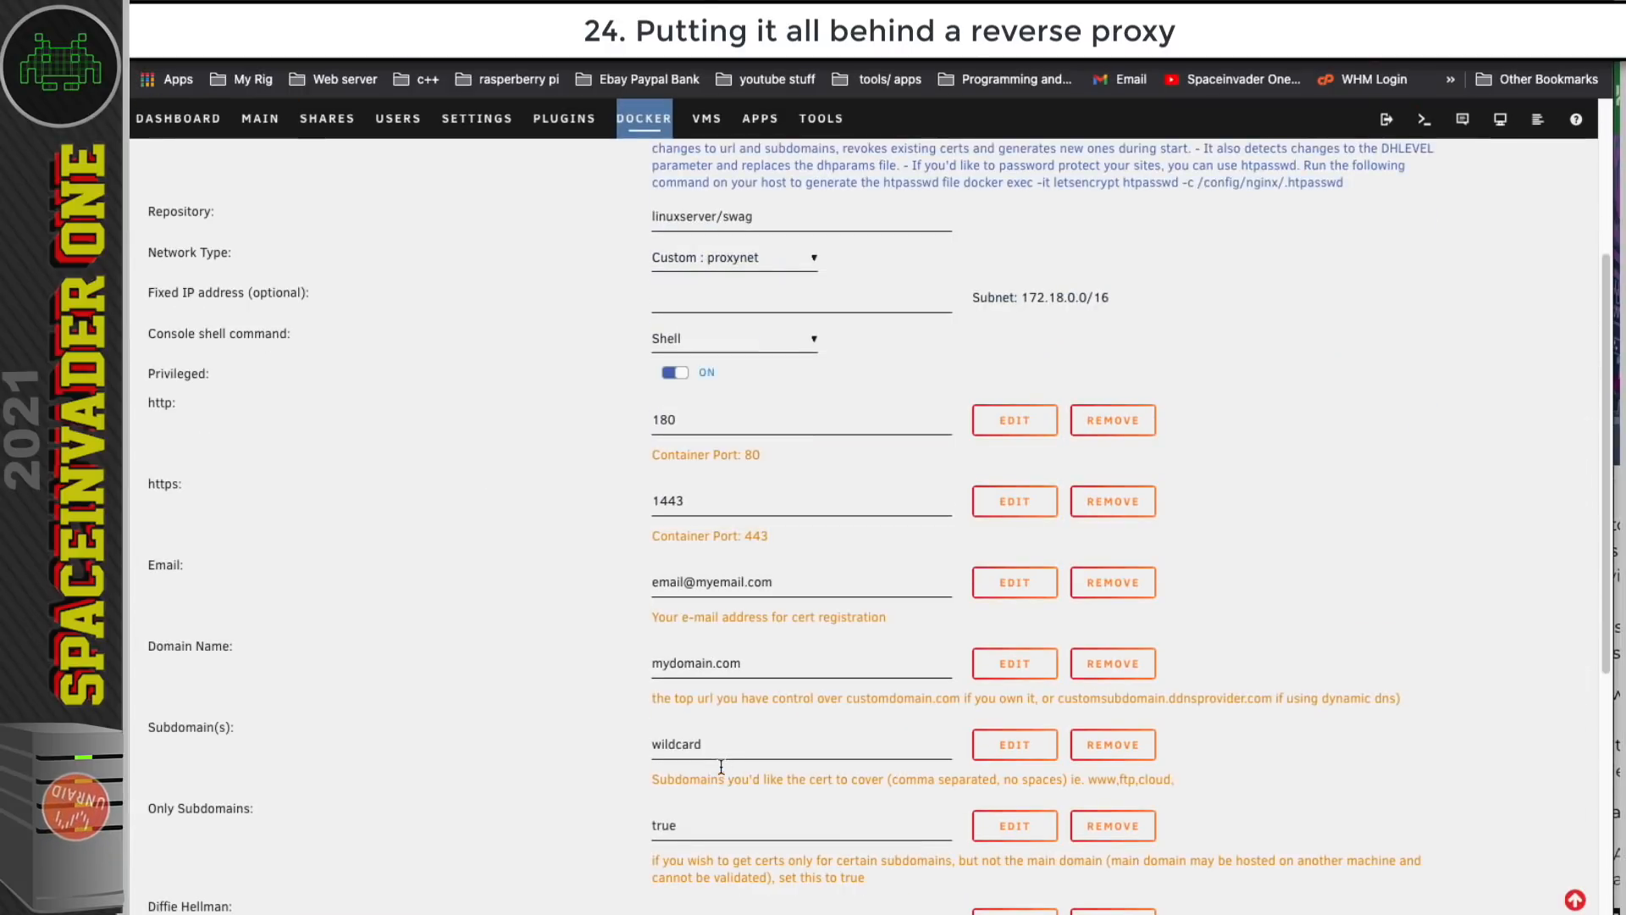
{"action": "double_click", "coordinate": [657, 742]}
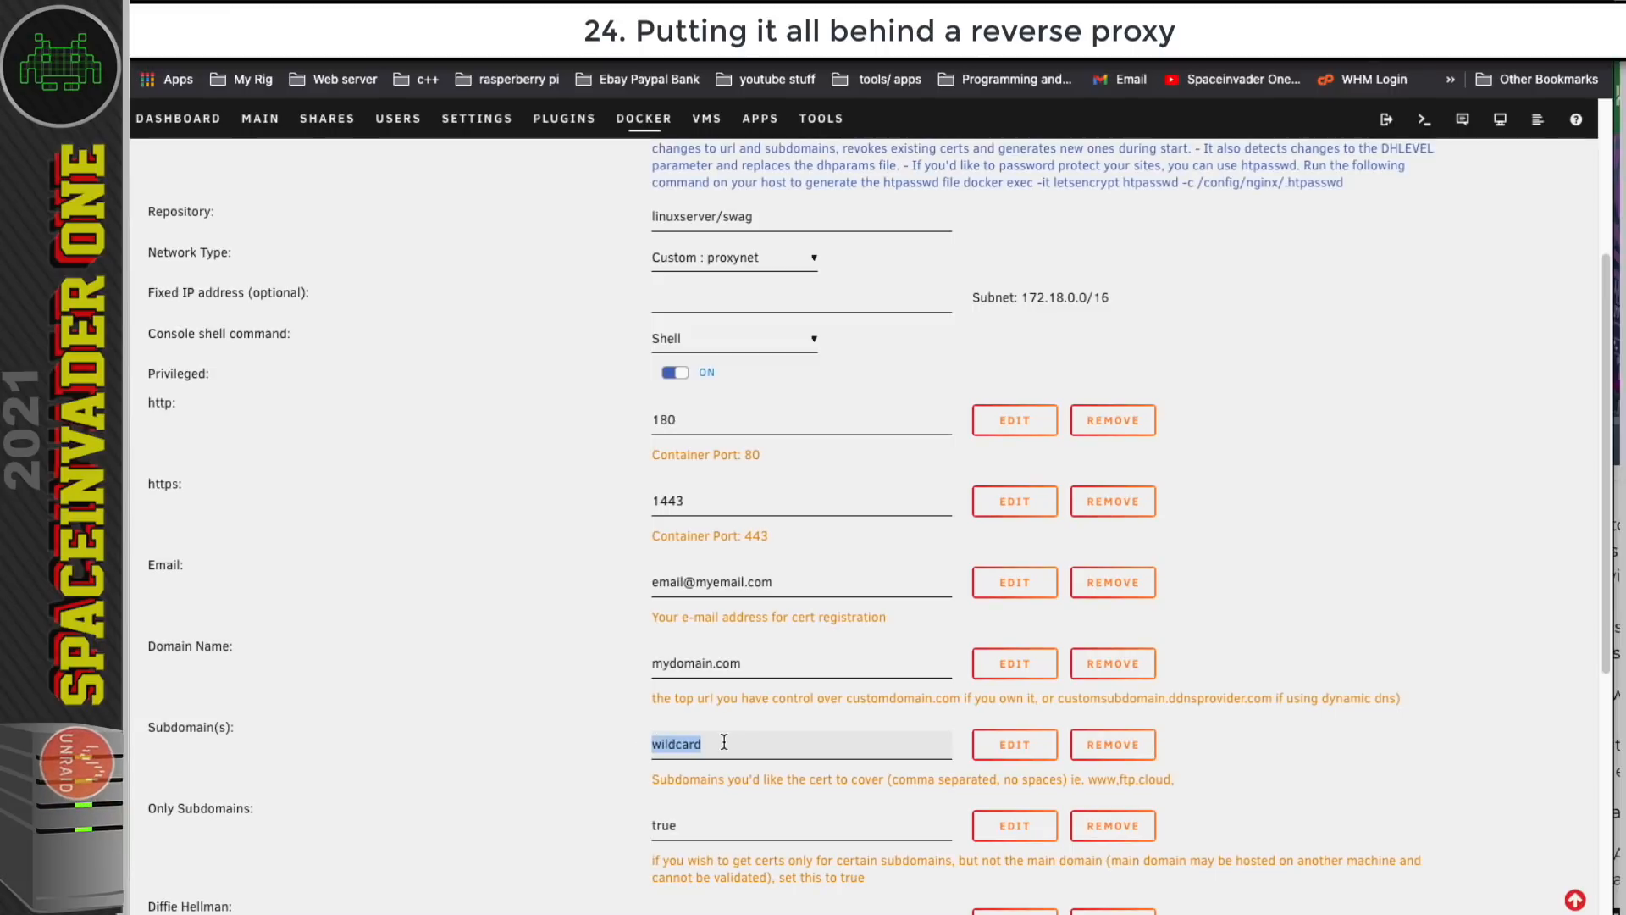
{"action": "left_click", "coordinate": [624, 741]}
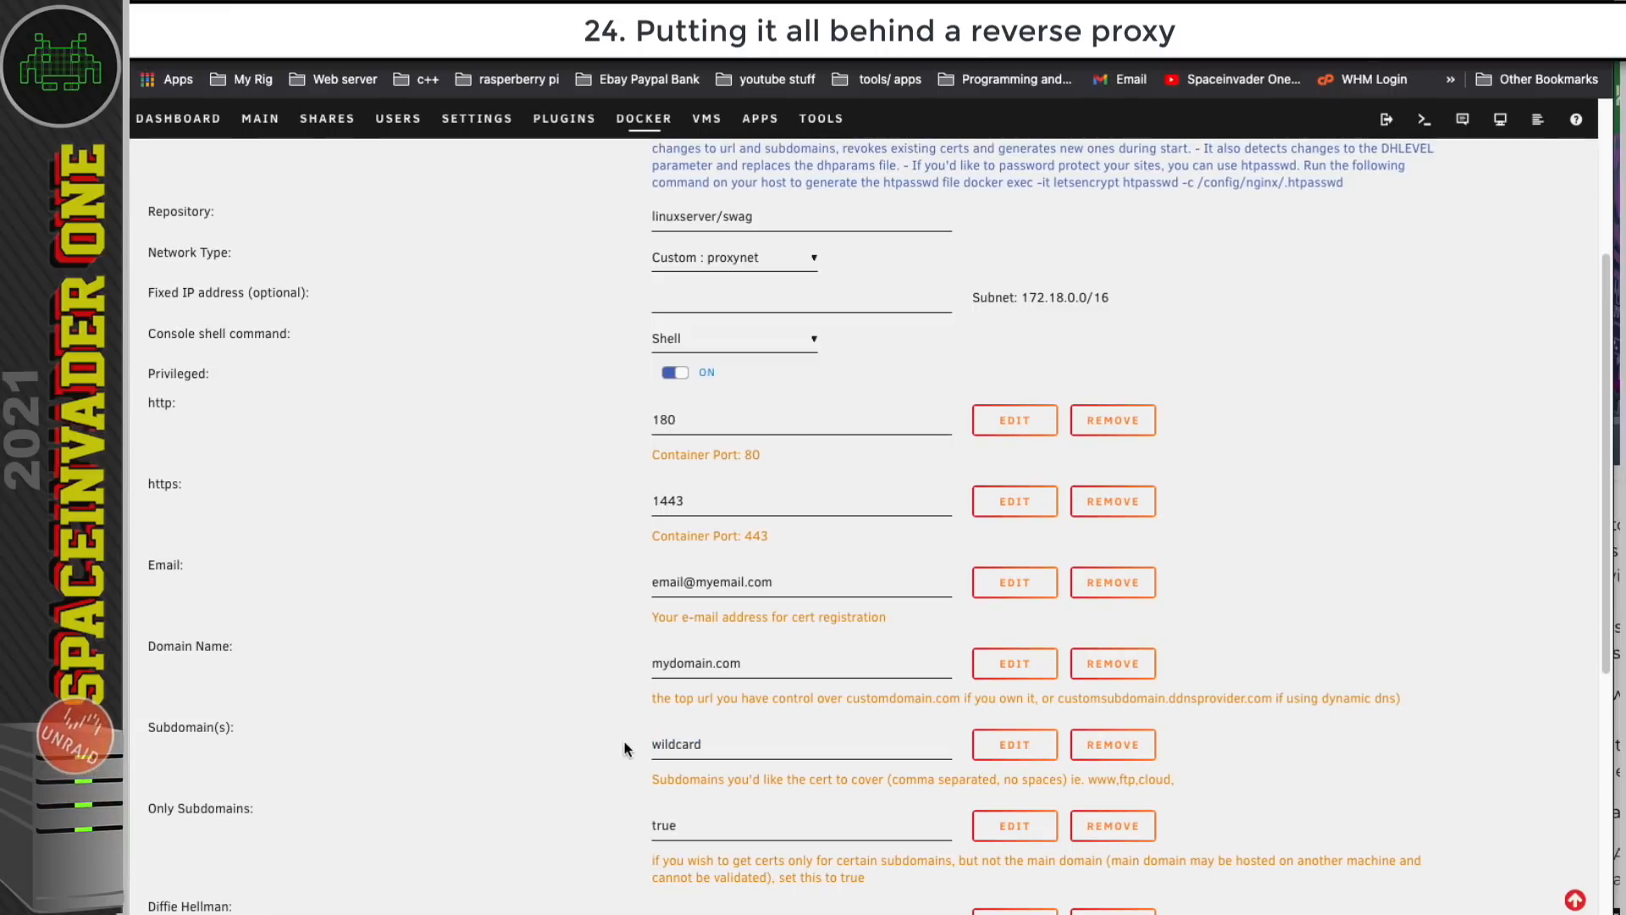
{"action": "left_click", "coordinate": [731, 742]}
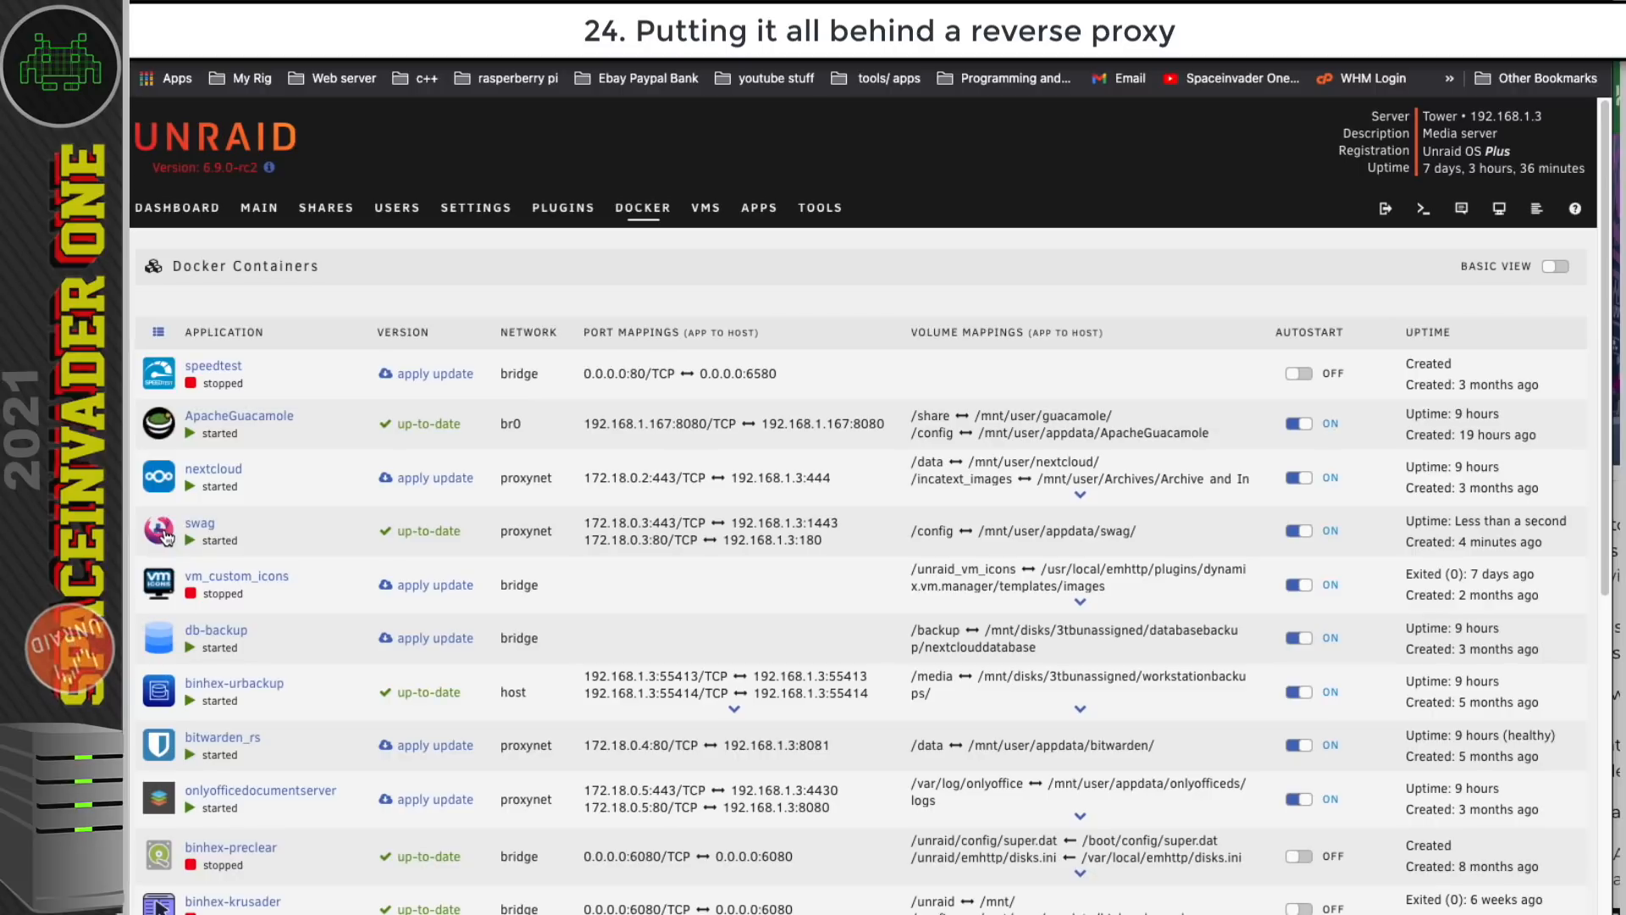
{"action": "left_click", "coordinate": [160, 531]}
Step: Restart the swag container and browse to remote.mydomain.com
{"action": "left_click", "coordinate": [193, 689]}
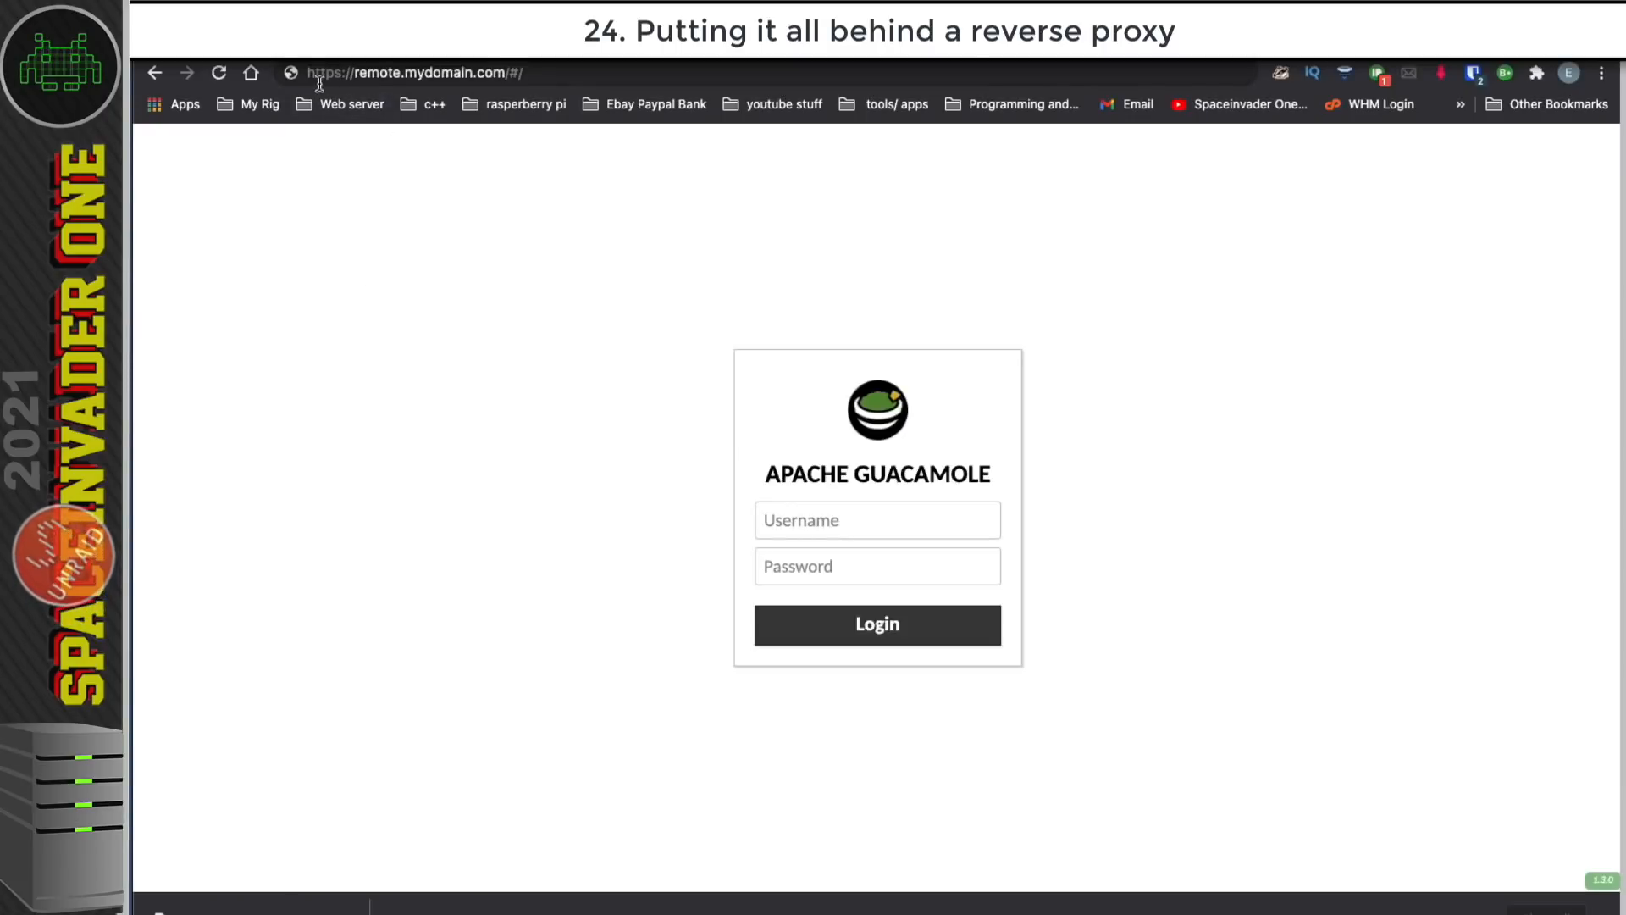
{"action": "left_click_drag", "start_coordinate": [309, 73], "coordinate": [525, 74]}
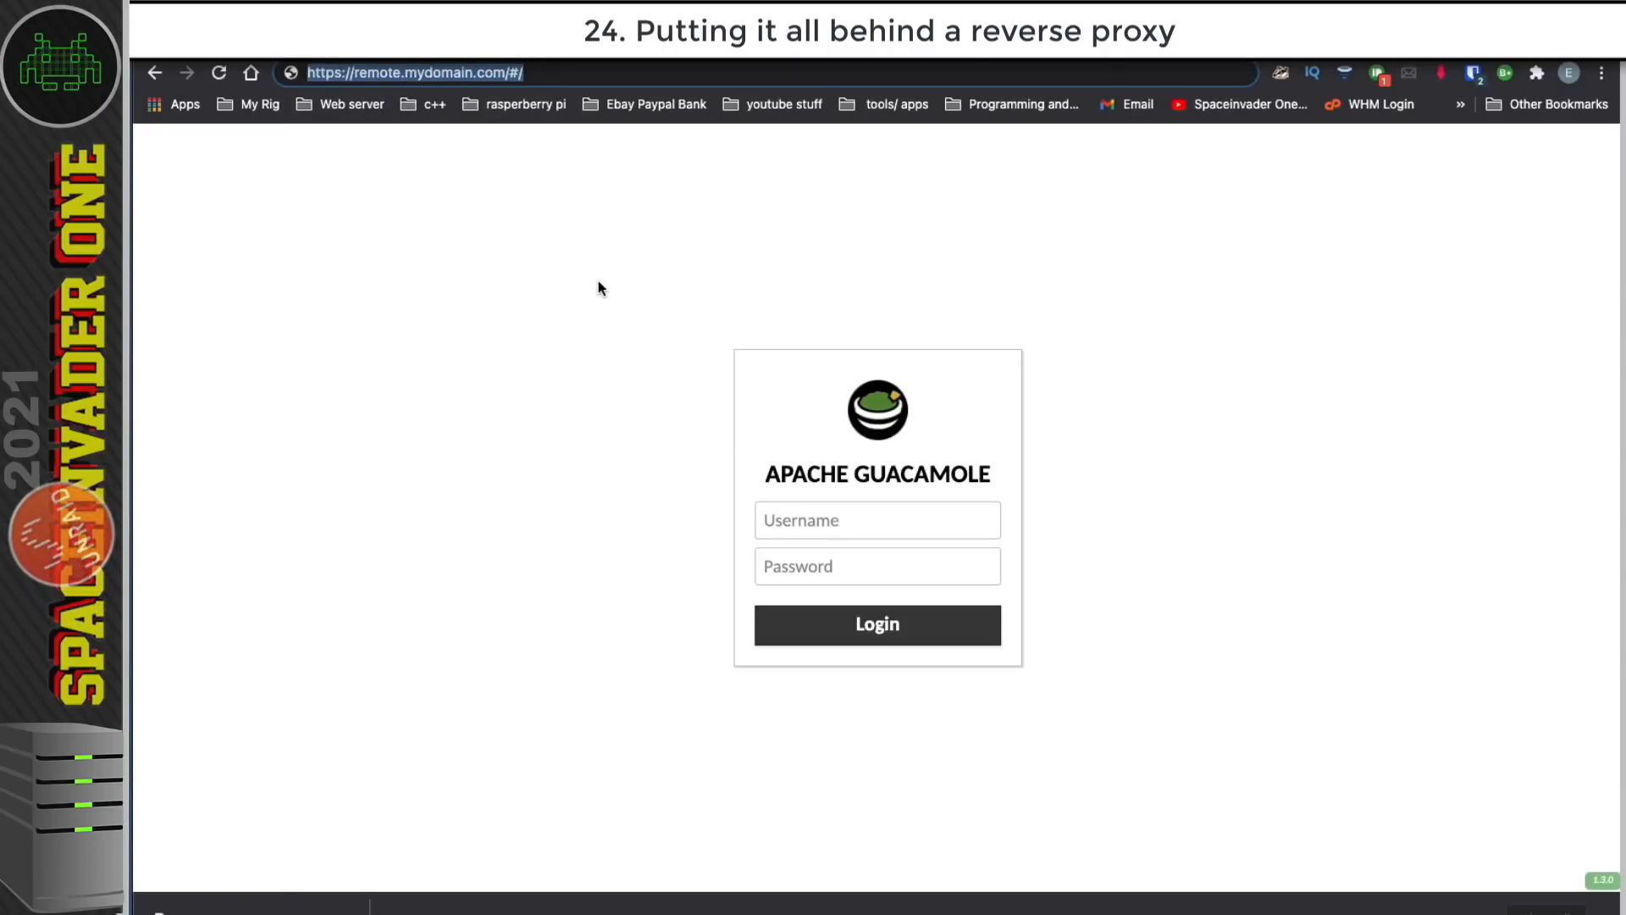
{"action": "left_click", "coordinate": [706, 439]}
Step: Log in to Guacamole with the account username and password
{"action": "left_click", "coordinate": [771, 520]}
{"action": "type", "text": "ed"}
{"action": "left_click", "coordinate": [805, 576]}
{"action": "type", "text": "••••••"}
{"action": "key", "text": "Return"}
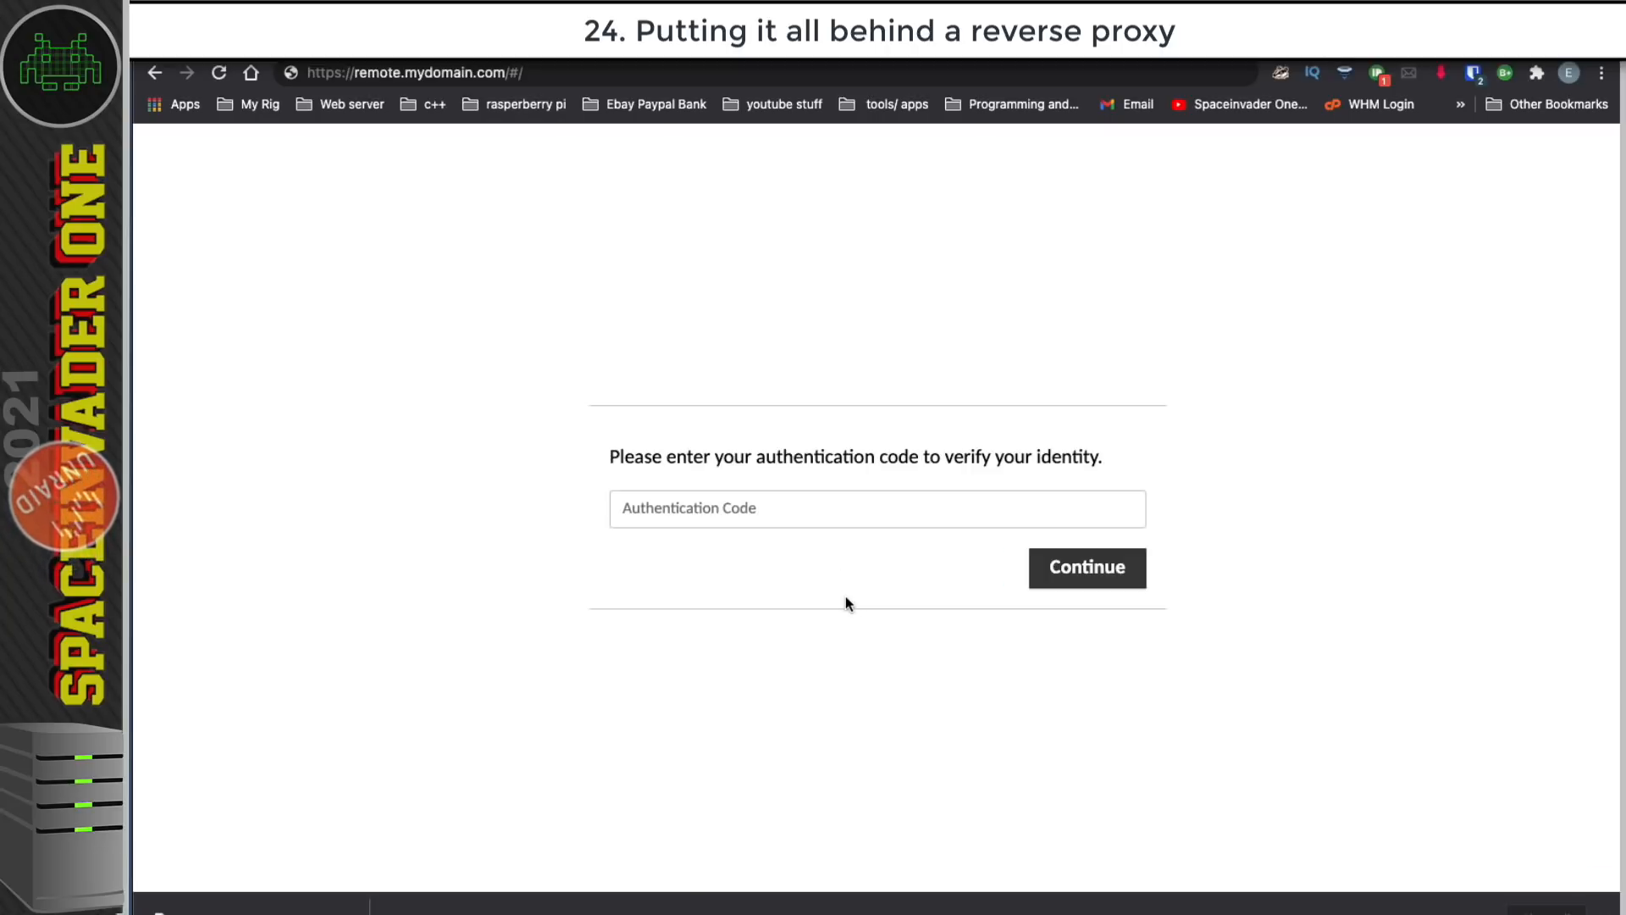
Step: Enter the two-factor authentication code to complete sign-in
{"action": "left_click", "coordinate": [723, 502]}
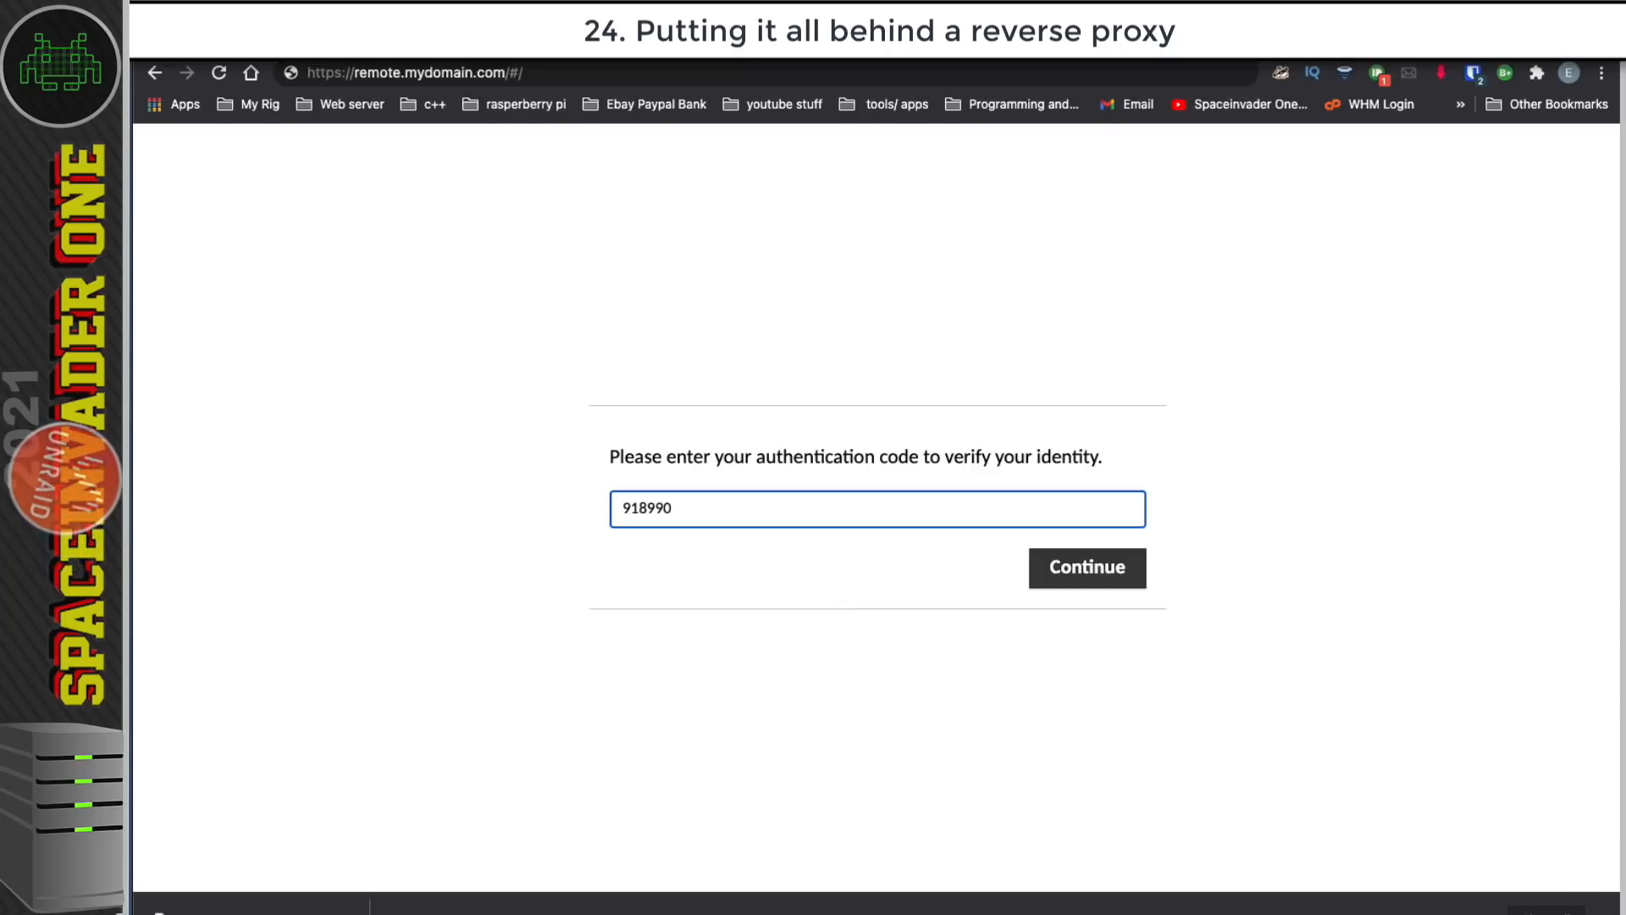
{"action": "key", "text": "Return"}
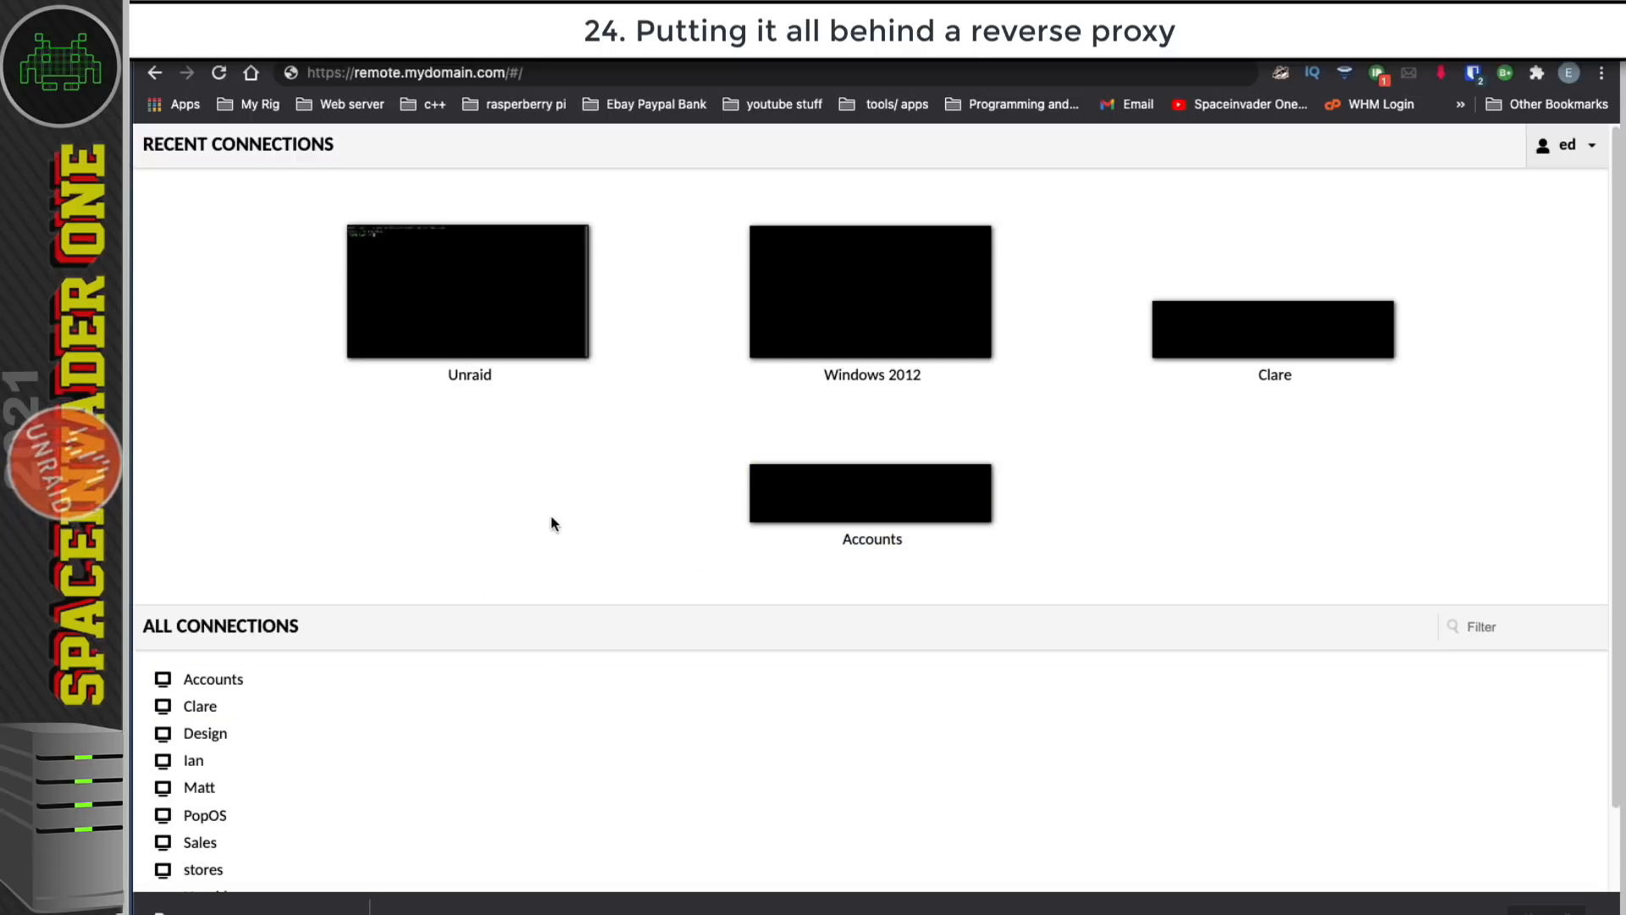